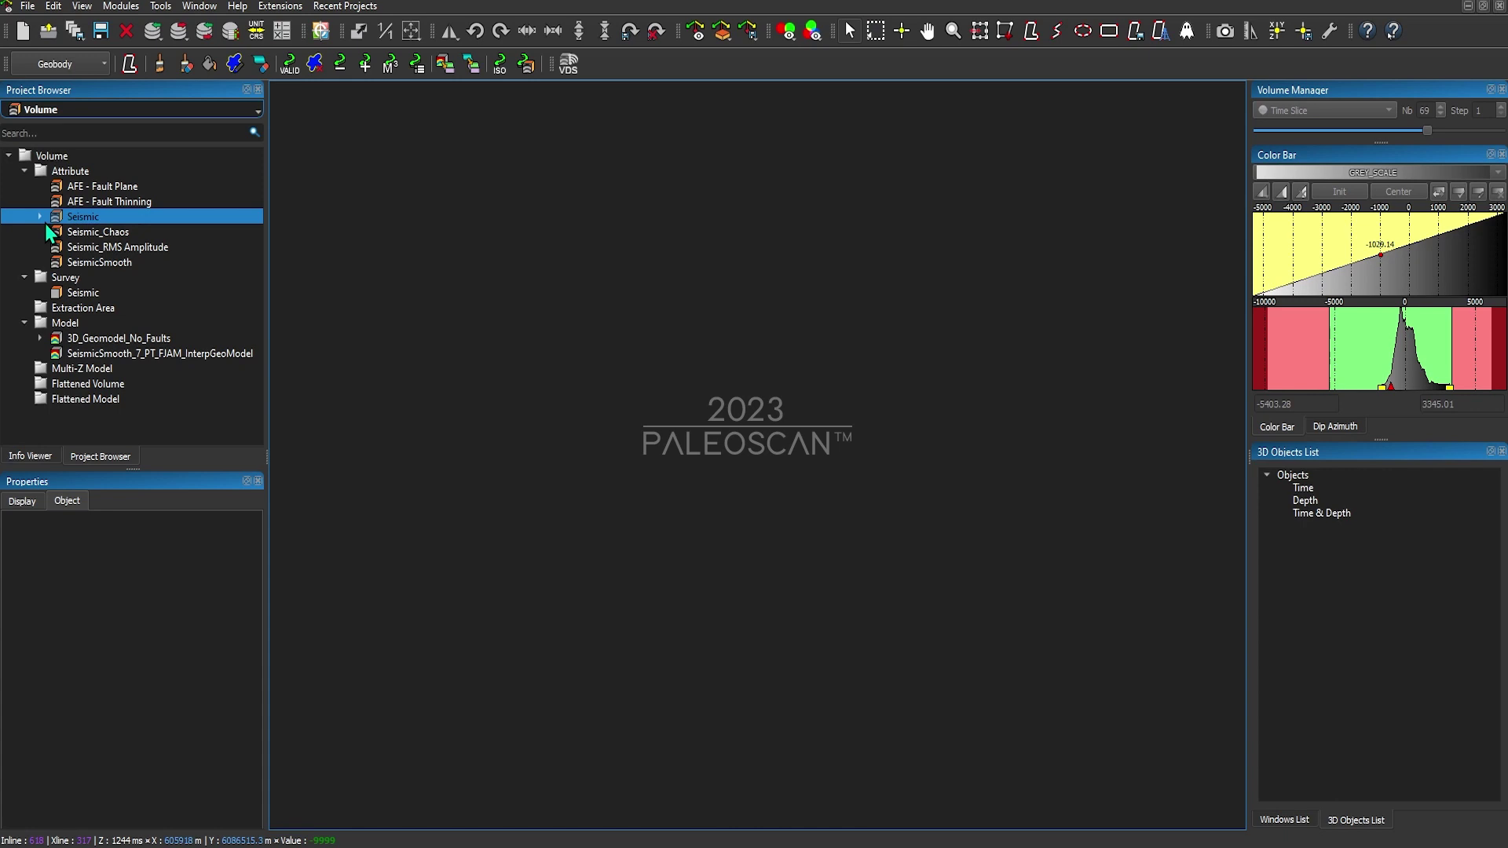
Open the Seismic attribute volume in a 2D viewer and maximize its window.
{"action": "double_click", "coordinate": [59, 220]}
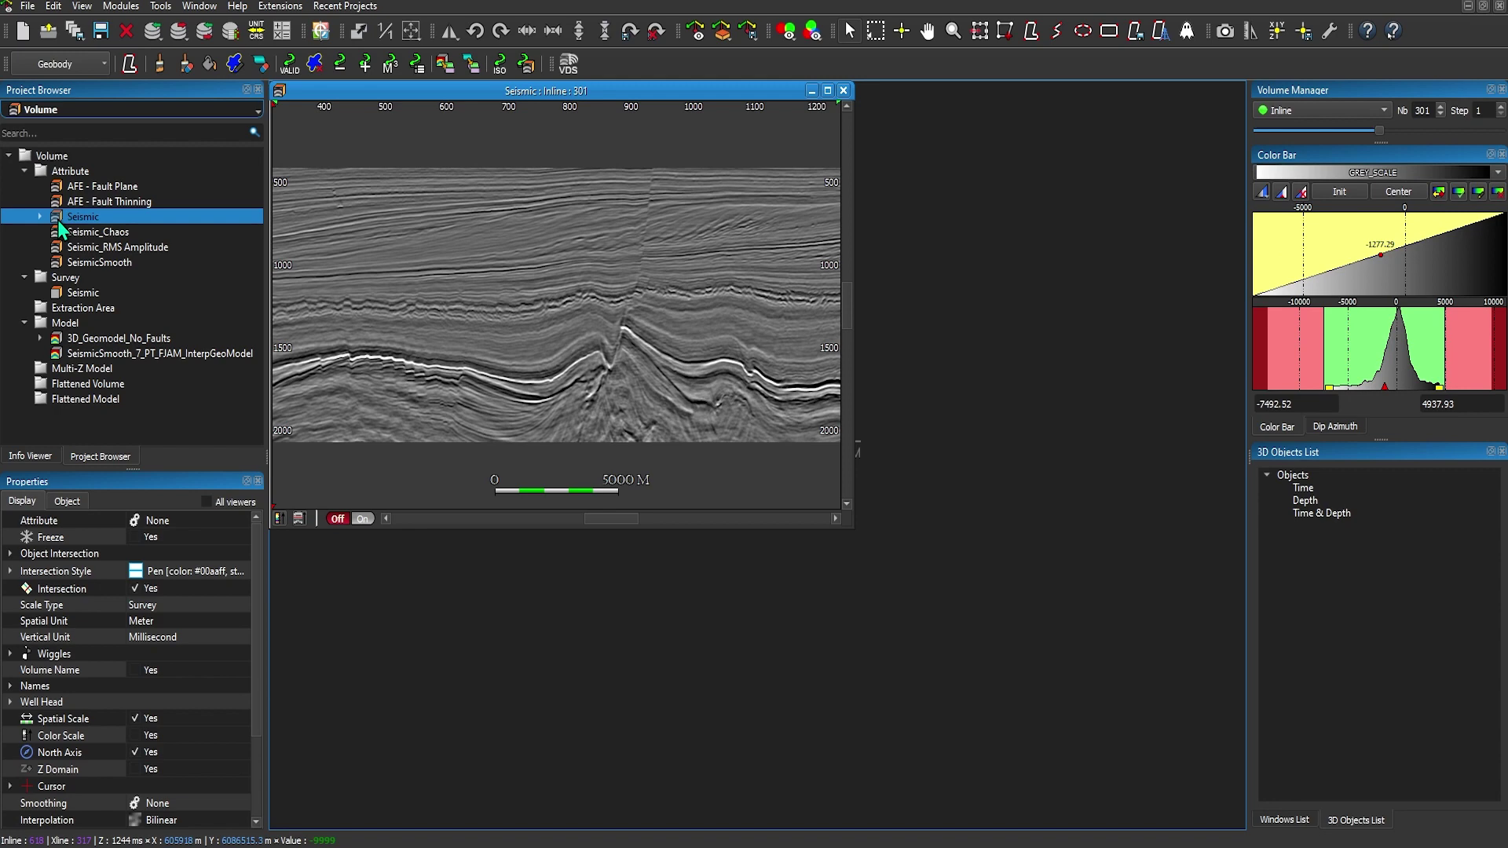
{"action": "right_click", "coordinate": [58, 220]}
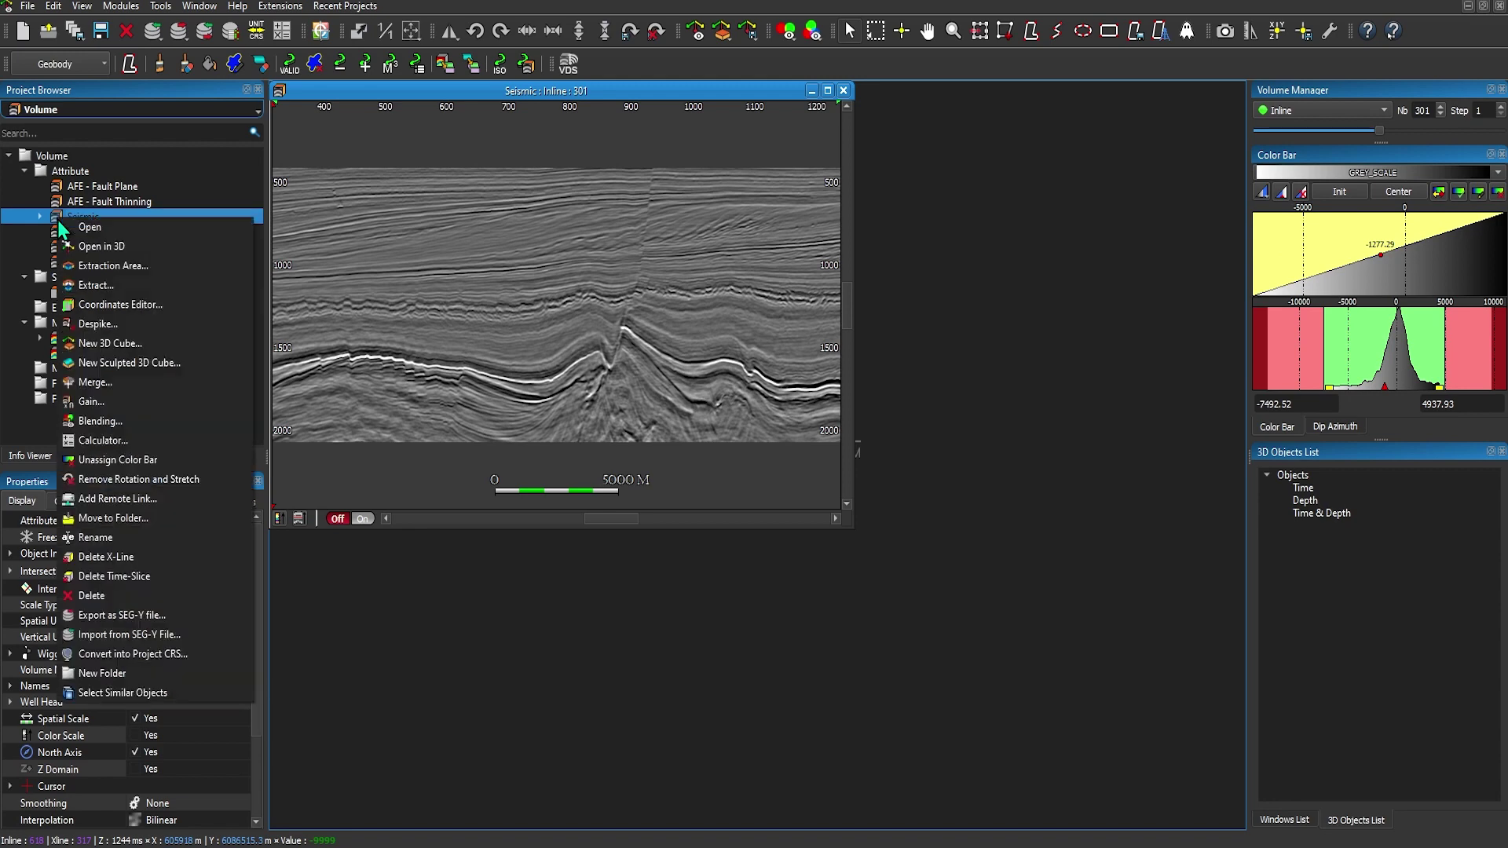
{"action": "left_click", "coordinate": [125, 231]}
{"action": "left_click", "coordinate": [18, 219]}
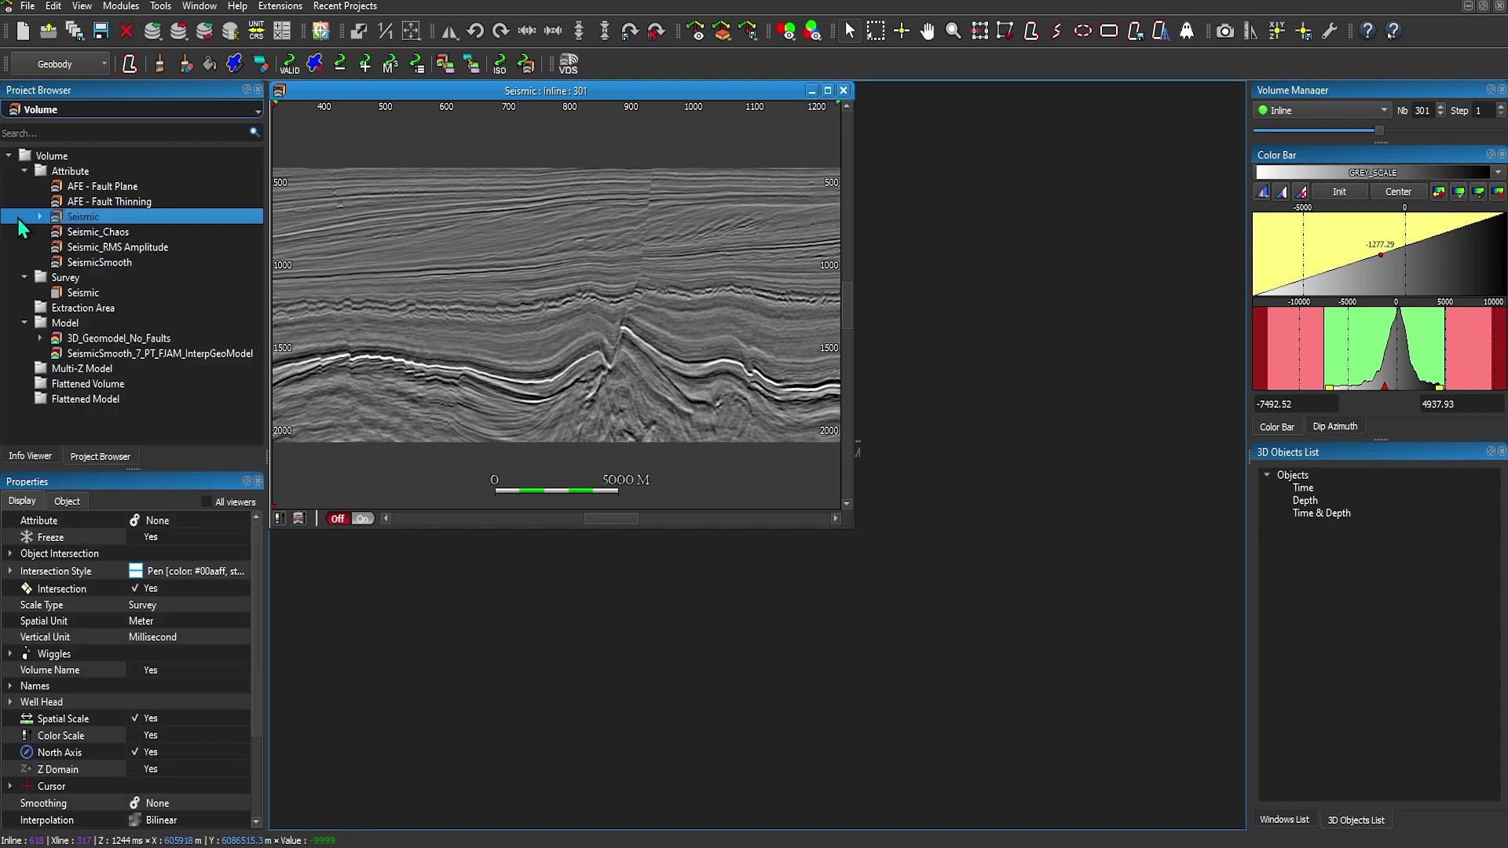
{"action": "double_click", "coordinate": [332, 91]}
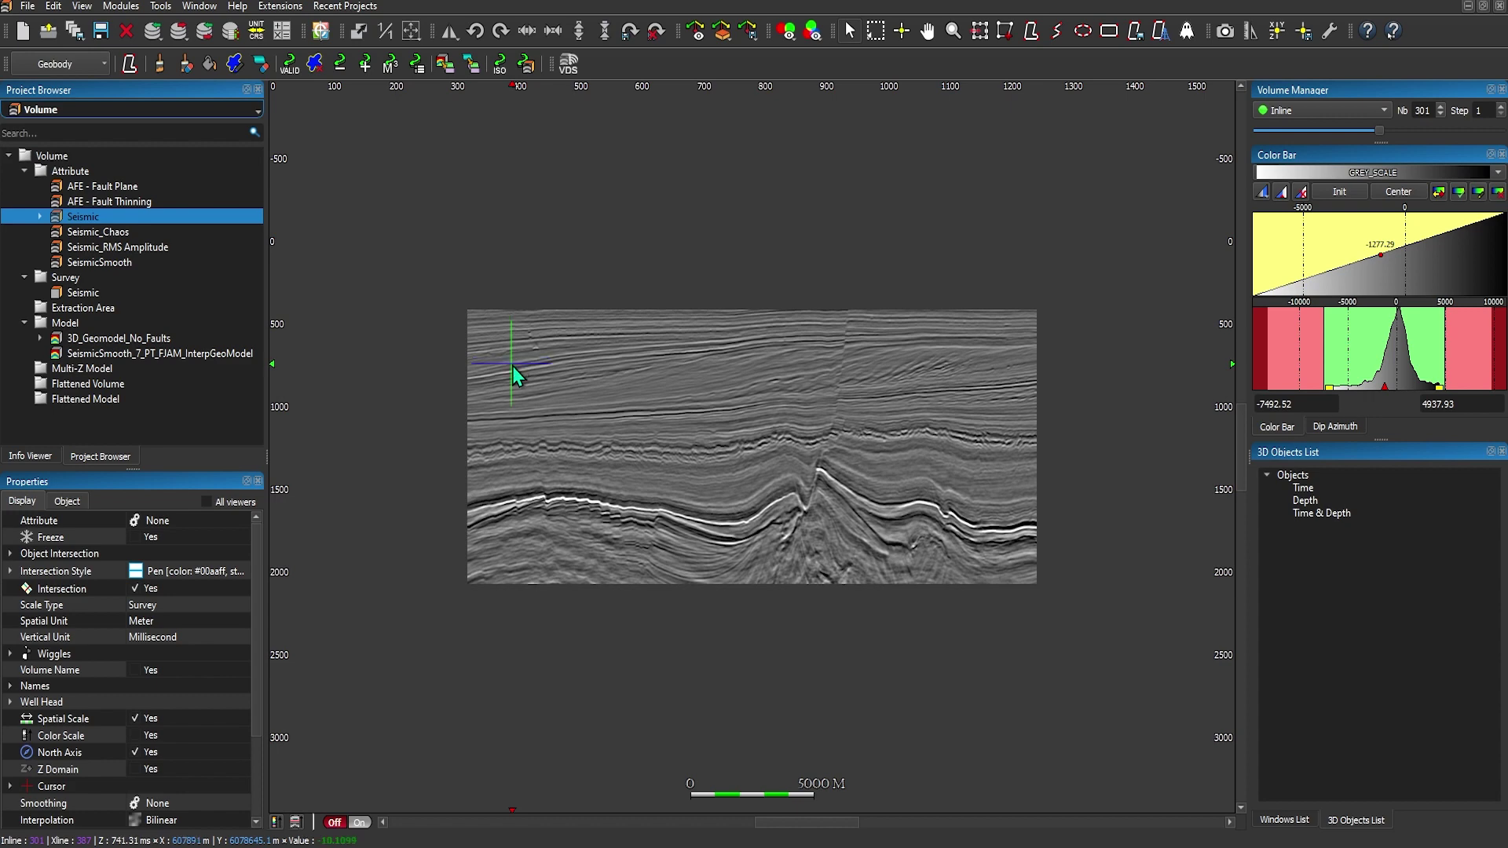
Step through neighbouring inlines of the Seismic volume in both directions to examine how the section changes.
{"action": "key", "text": "Up"}
{"action": "key", "text": "Up"}
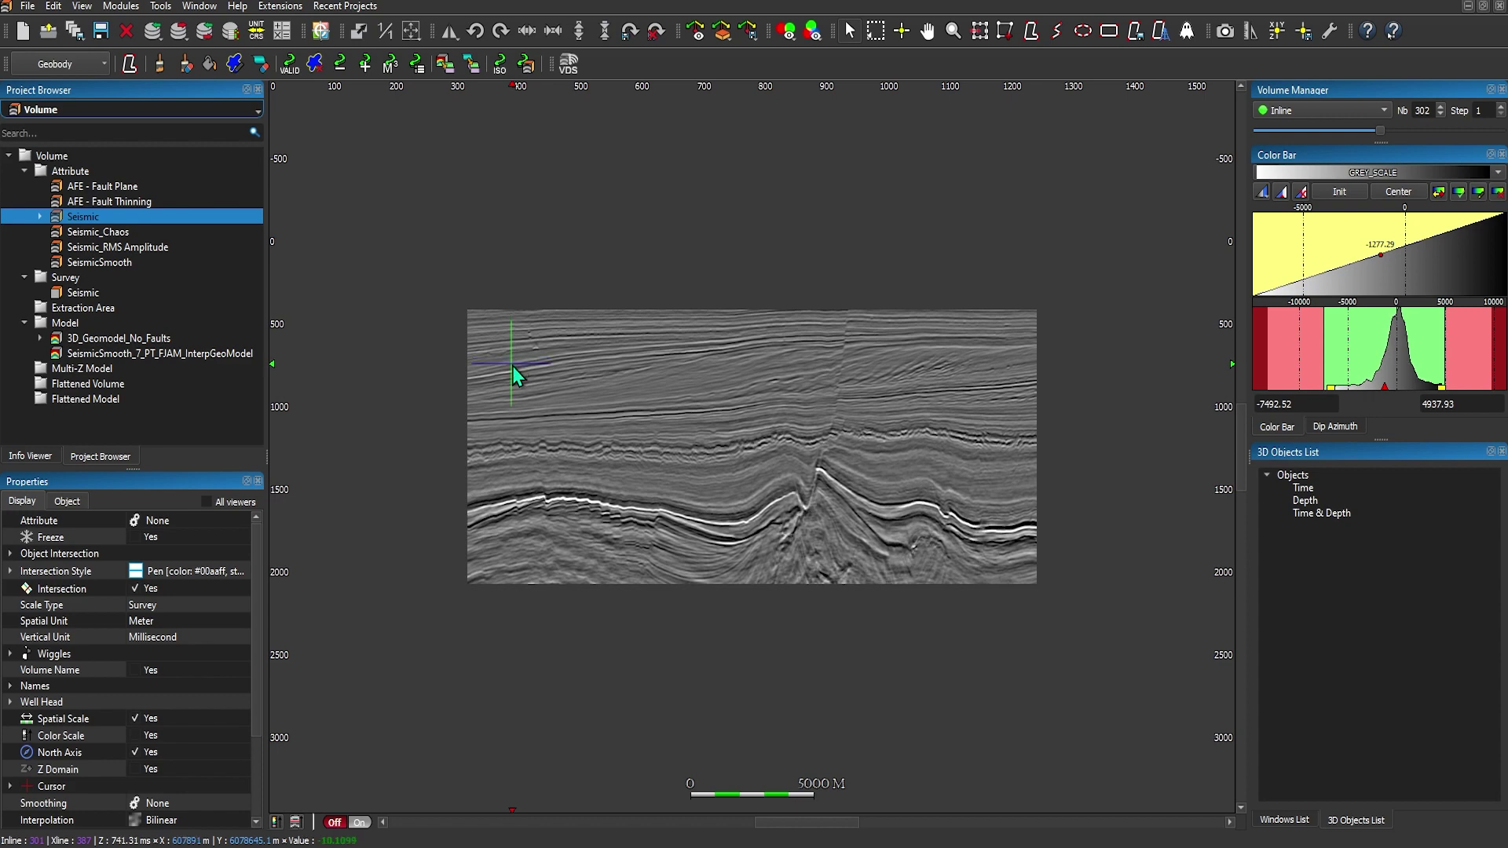
{"action": "key", "text": "Up"}
{"action": "key", "text": "Up"}
{"action": "key", "text": "Up"}
{"action": "key", "text": "Up"}
{"action": "key", "text": "Up"}
{"action": "key", "text": "Up"}
{"action": "key", "text": "Up"}
{"action": "key", "text": "Up"}
{"action": "key", "text": "Up"}
{"action": "key", "text": "Up"}
{"action": "key", "text": "Up"}
{"action": "key", "text": "Up"}
{"action": "key", "text": "Up"}
{"action": "key", "text": "Up"}
{"action": "key", "text": "Up"}
{"action": "key", "text": "Up"}
{"action": "key", "text": "Up"}
{"action": "key", "text": "Up"}
{"action": "key", "text": "Up"}
{"action": "key", "text": "Up"}
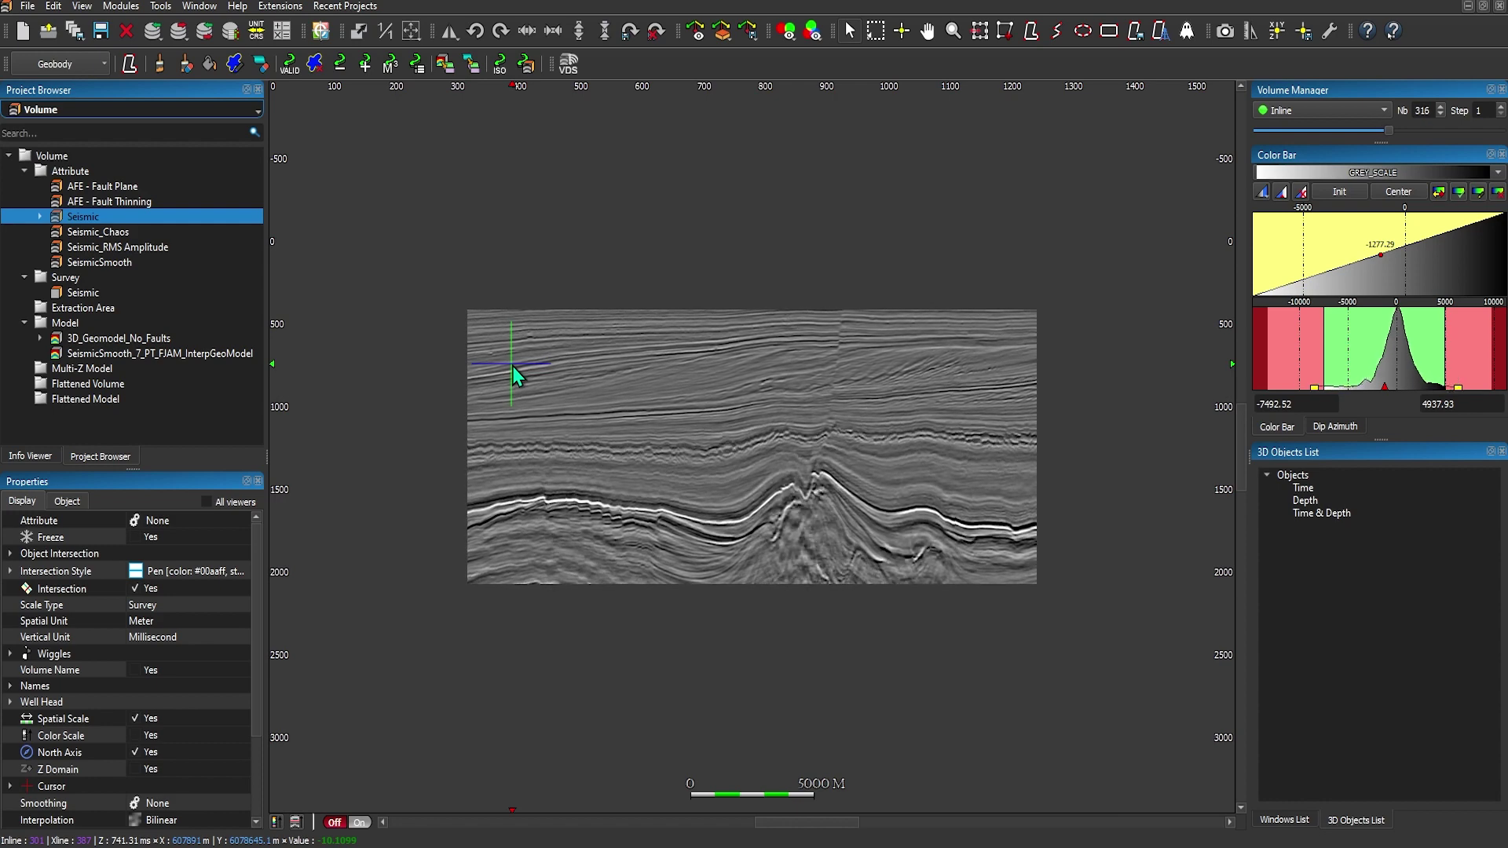
{"action": "key", "text": "Down"}
{"action": "key", "text": "Down"}
{"action": "key", "text": "Down"}
{"action": "key", "text": "Down"}
{"action": "key", "text": "Down"}
{"action": "key", "text": "Down"}
{"action": "key", "text": "Down"}
{"action": "key", "text": "Down"}
{"action": "key", "text": "Down"}
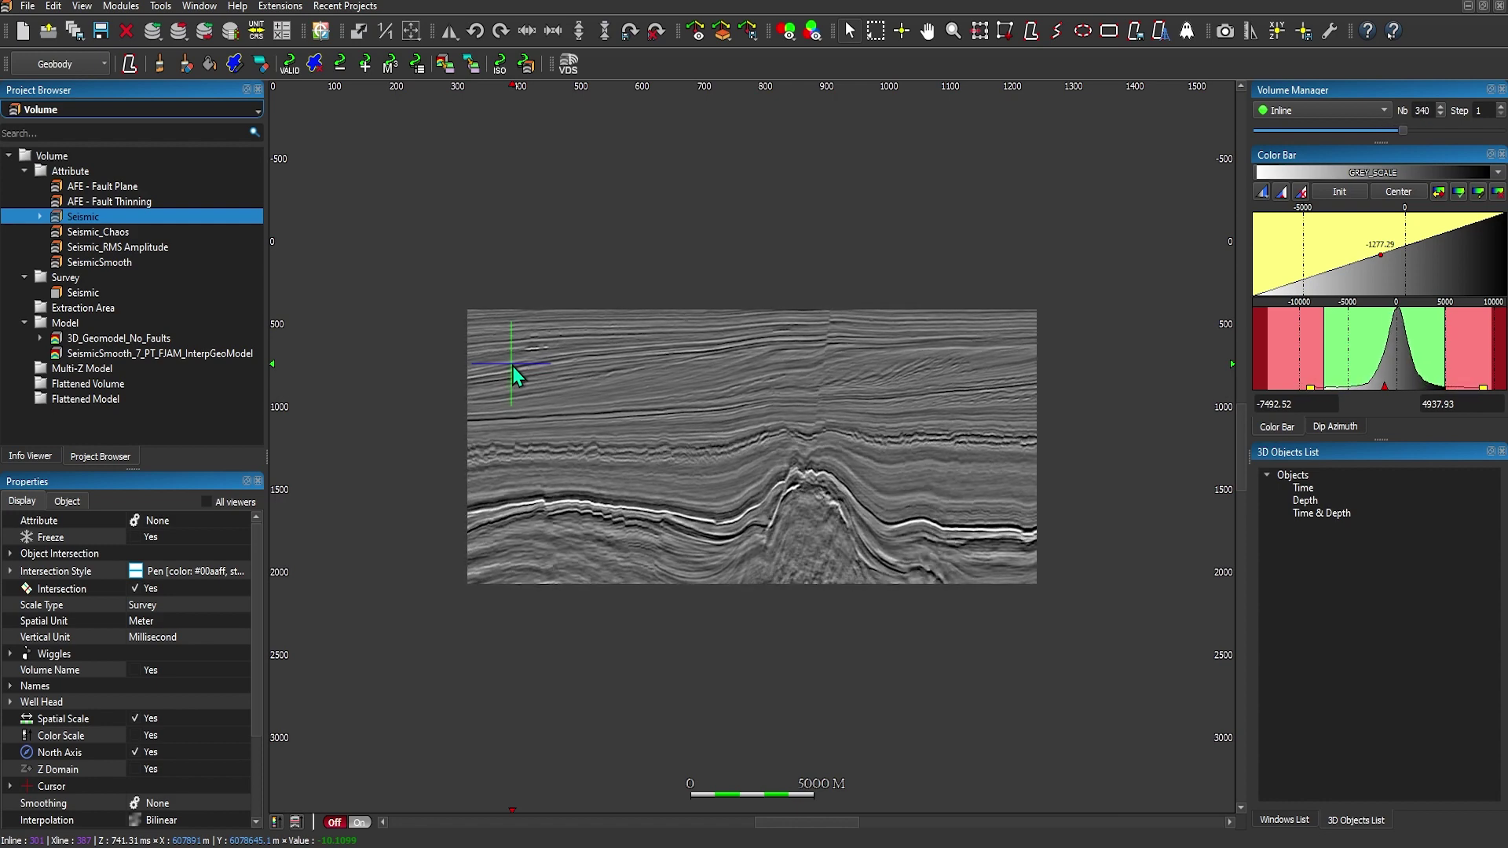
{"action": "key", "text": "Down"}
{"action": "key", "text": "Down"}
{"action": "key", "text": "Down"}
{"action": "key", "text": "Down"}
{"action": "key", "text": "Down"}
{"action": "key", "text": "Down"}
{"action": "key", "text": "Down"}
{"action": "key", "text": "Down"}
{"action": "key", "text": "Down"}
{"action": "key", "text": "Down"}
{"action": "key", "text": "Down"}
{"action": "key", "text": "Down"}
{"action": "key", "text": "Down"}
{"action": "key", "text": "Down"}
{"action": "key", "text": "Down"}
{"action": "key", "text": "Down"}
{"action": "key", "text": "Down"}
{"action": "key", "text": "Down"}
{"action": "key", "text": "Down"}
{"action": "key", "text": "Down"}
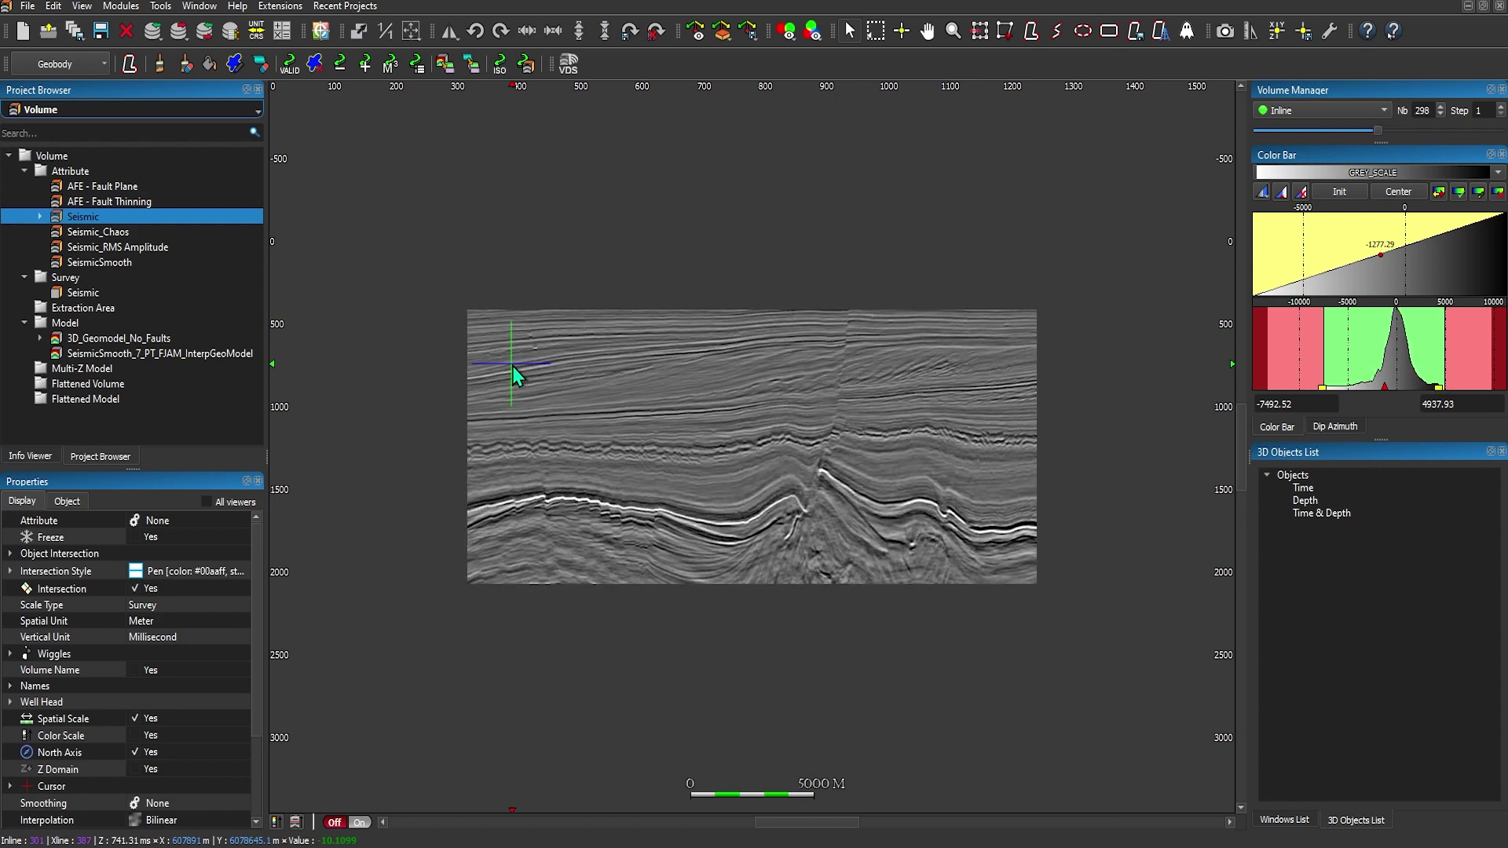
{"action": "key", "text": "Down"}
{"action": "key", "text": "Down"}
{"action": "key", "text": "Down"}
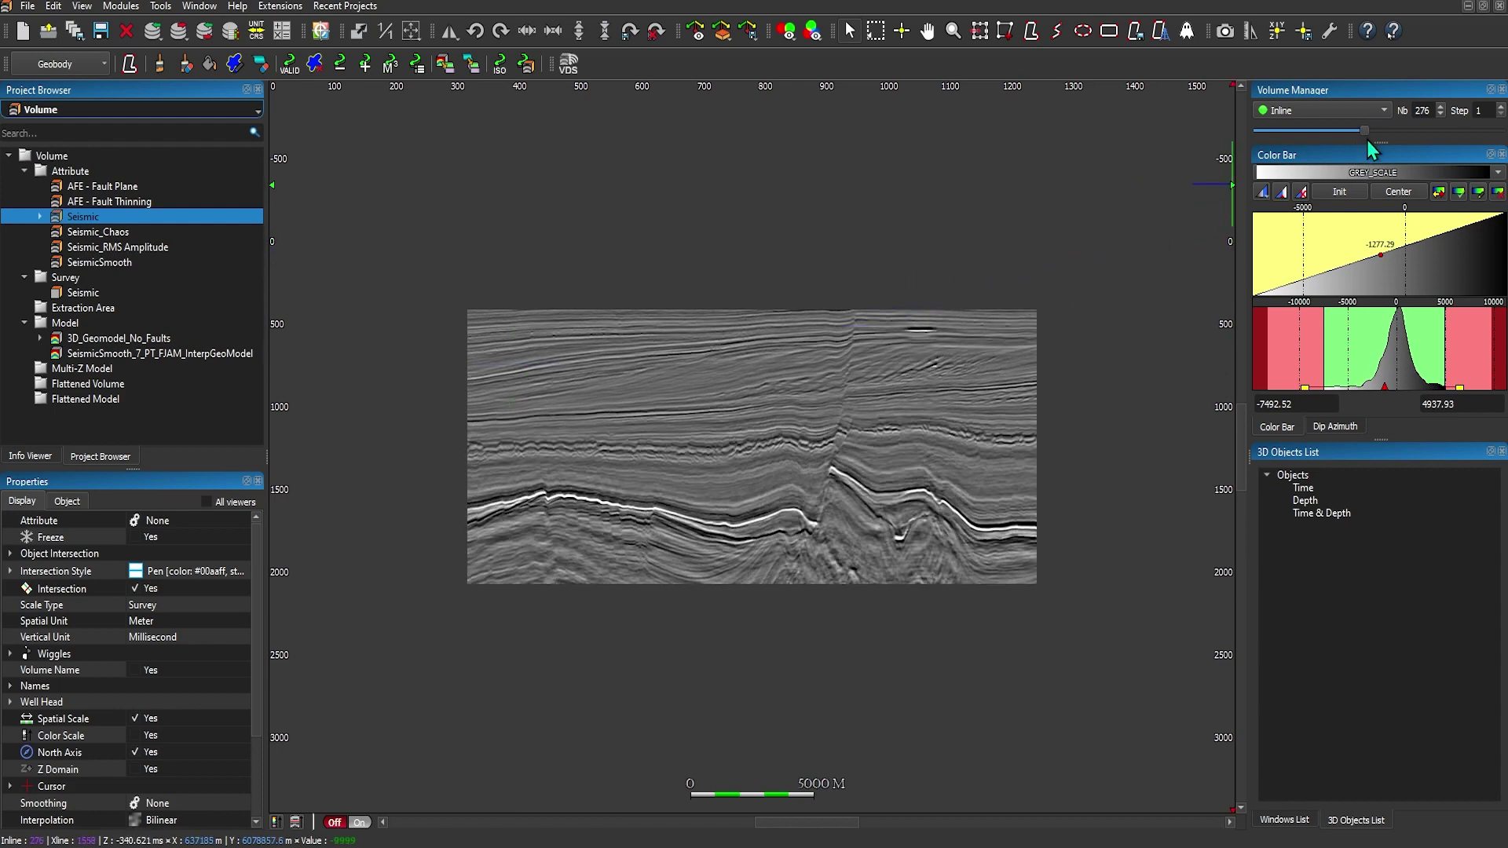
Set the displayed slice of the Seismic volume to inline 304.
{"action": "mouse_move", "coordinate": [1364, 134]}
{"action": "left_mouse_down"}
{"action": "mouse_move", "coordinate": [1291, 140]}
{"action": "mouse_move", "coordinate": [1383, 140]}
{"action": "left_mouse_up"}
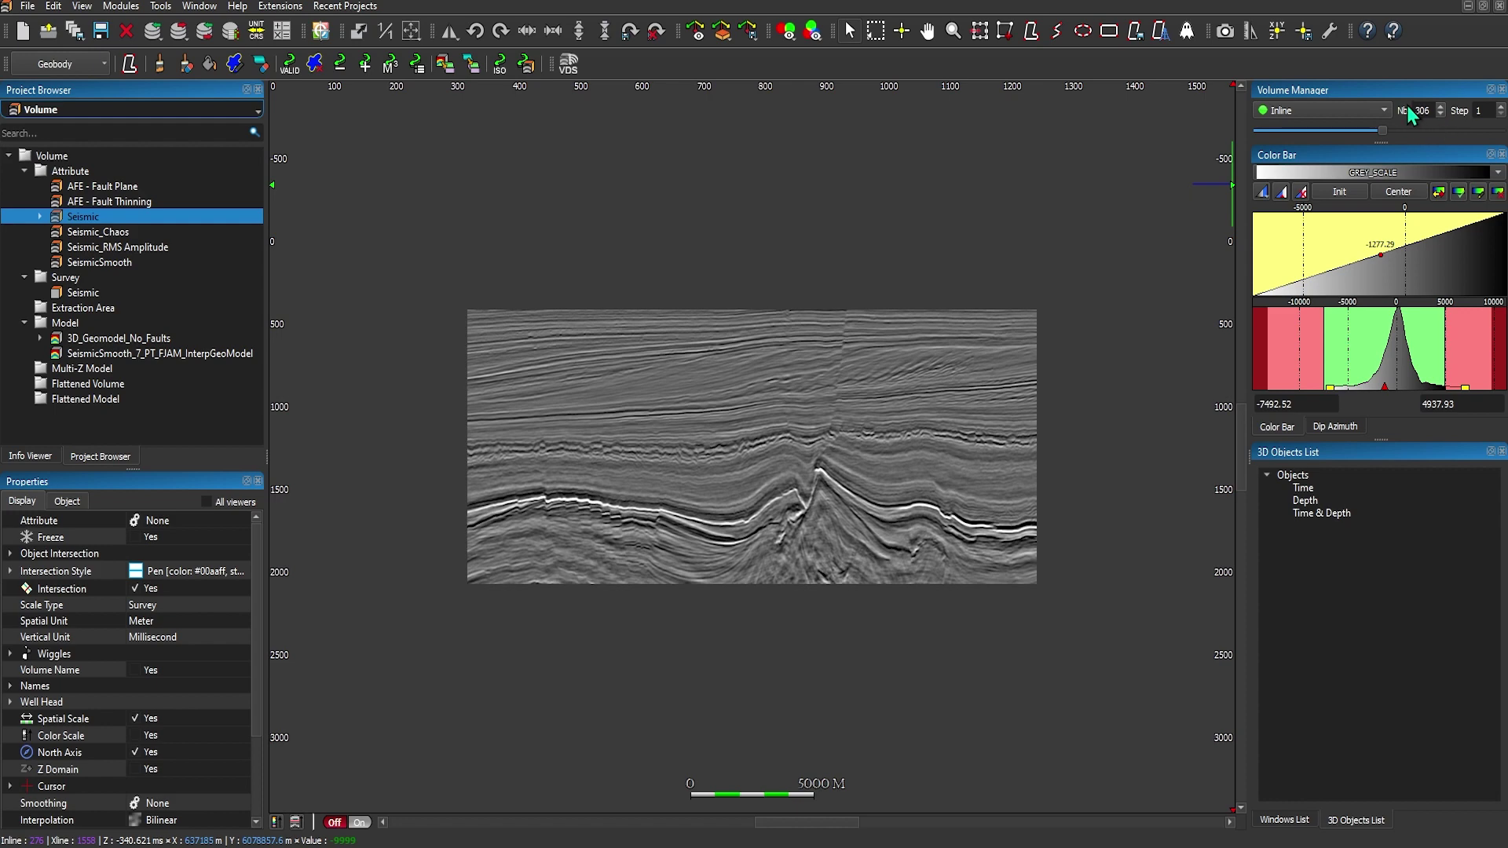
{"action": "mouse_move", "coordinate": [1381, 130]}
{"action": "left_mouse_down"}
{"action": "mouse_move", "coordinate": [1467, 134]}
{"action": "mouse_move", "coordinate": [1379, 132]}
{"action": "left_mouse_up"}
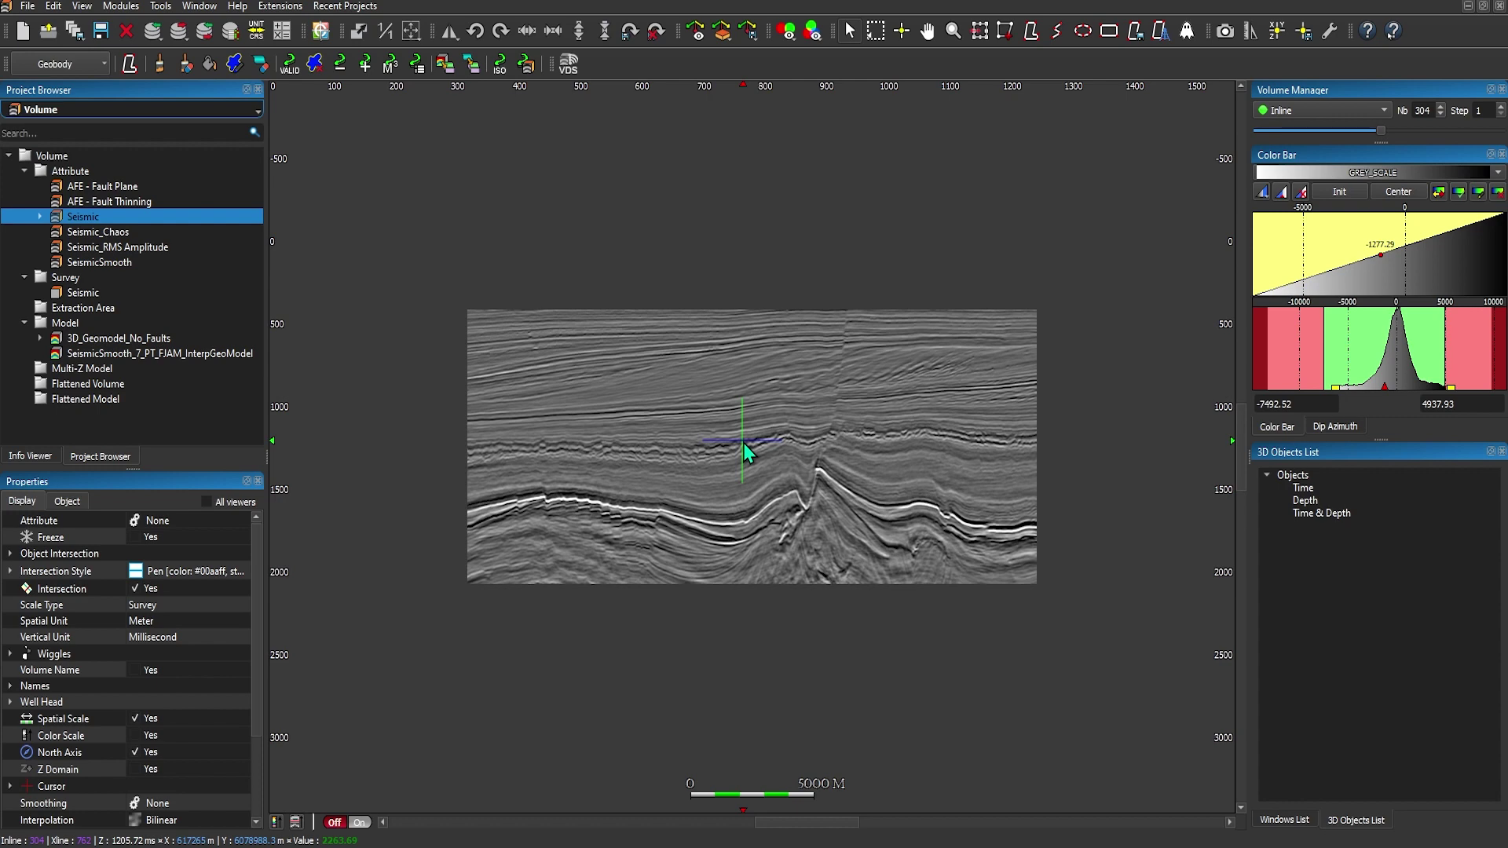
Pan the inline 304 section and zoom in and out to examine its reflectors around the central structure.
{"action": "mouse_move", "coordinate": [744, 453]}
{"action": "left_mouse_down"}
{"action": "mouse_move", "coordinate": [780, 474]}
{"action": "mouse_move", "coordinate": [811, 394]}
{"action": "mouse_move", "coordinate": [690, 397]}
{"action": "mouse_move", "coordinate": [721, 528]}
{"action": "mouse_move", "coordinate": [808, 454]}
{"action": "mouse_move", "coordinate": [740, 410]}
{"action": "mouse_move", "coordinate": [741, 478]}
{"action": "mouse_move", "coordinate": [749, 453]}
{"action": "left_mouse_up"}
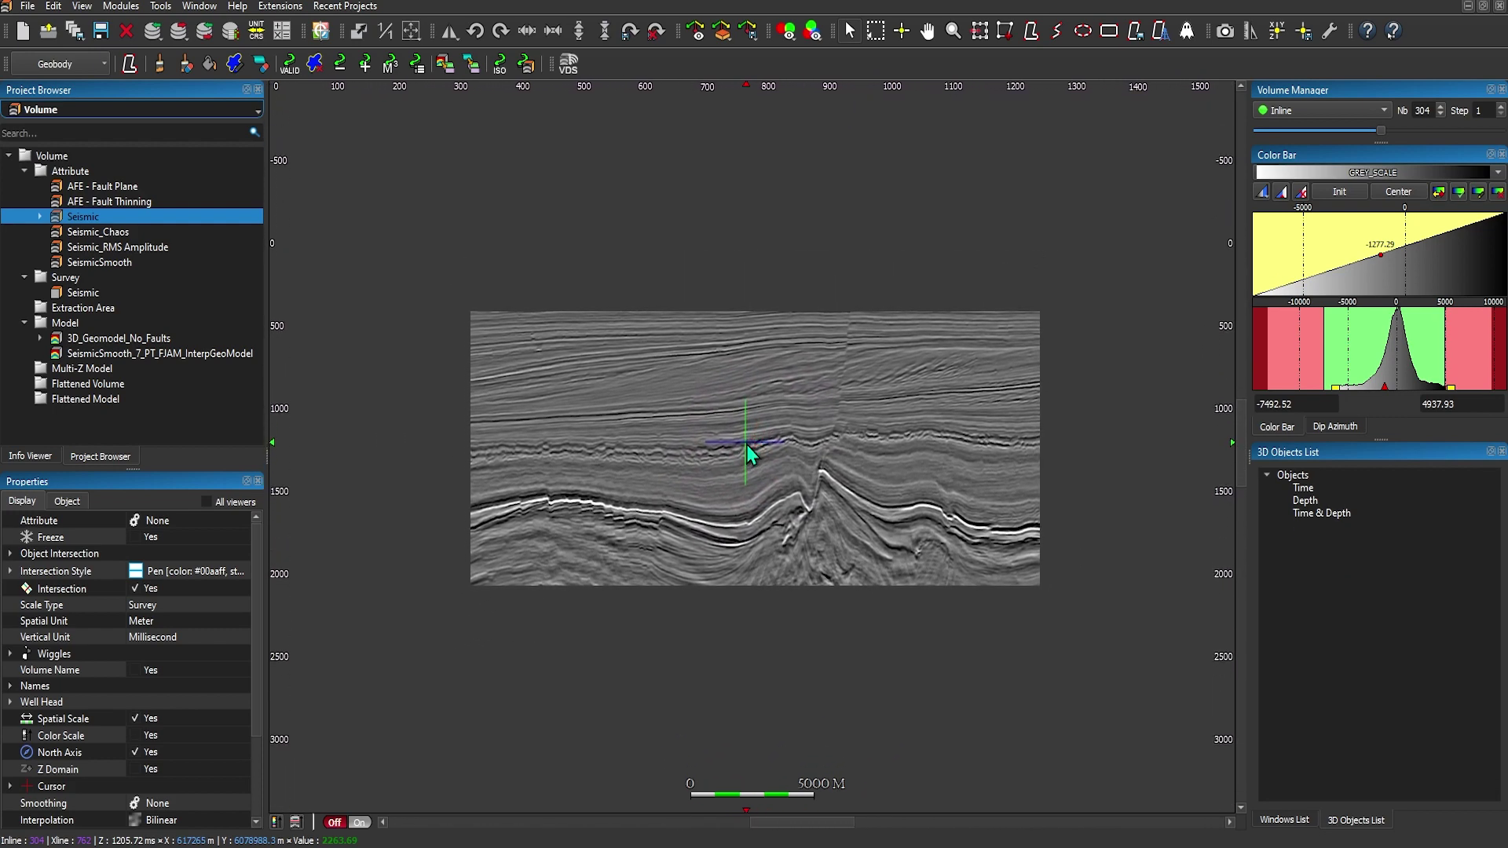
{"action": "scroll", "coordinate": [746, 454], "scroll_direction": "down", "scroll_amount": 4}
{"action": "scroll", "coordinate": [744, 461], "scroll_direction": "up", "scroll_amount": 2}
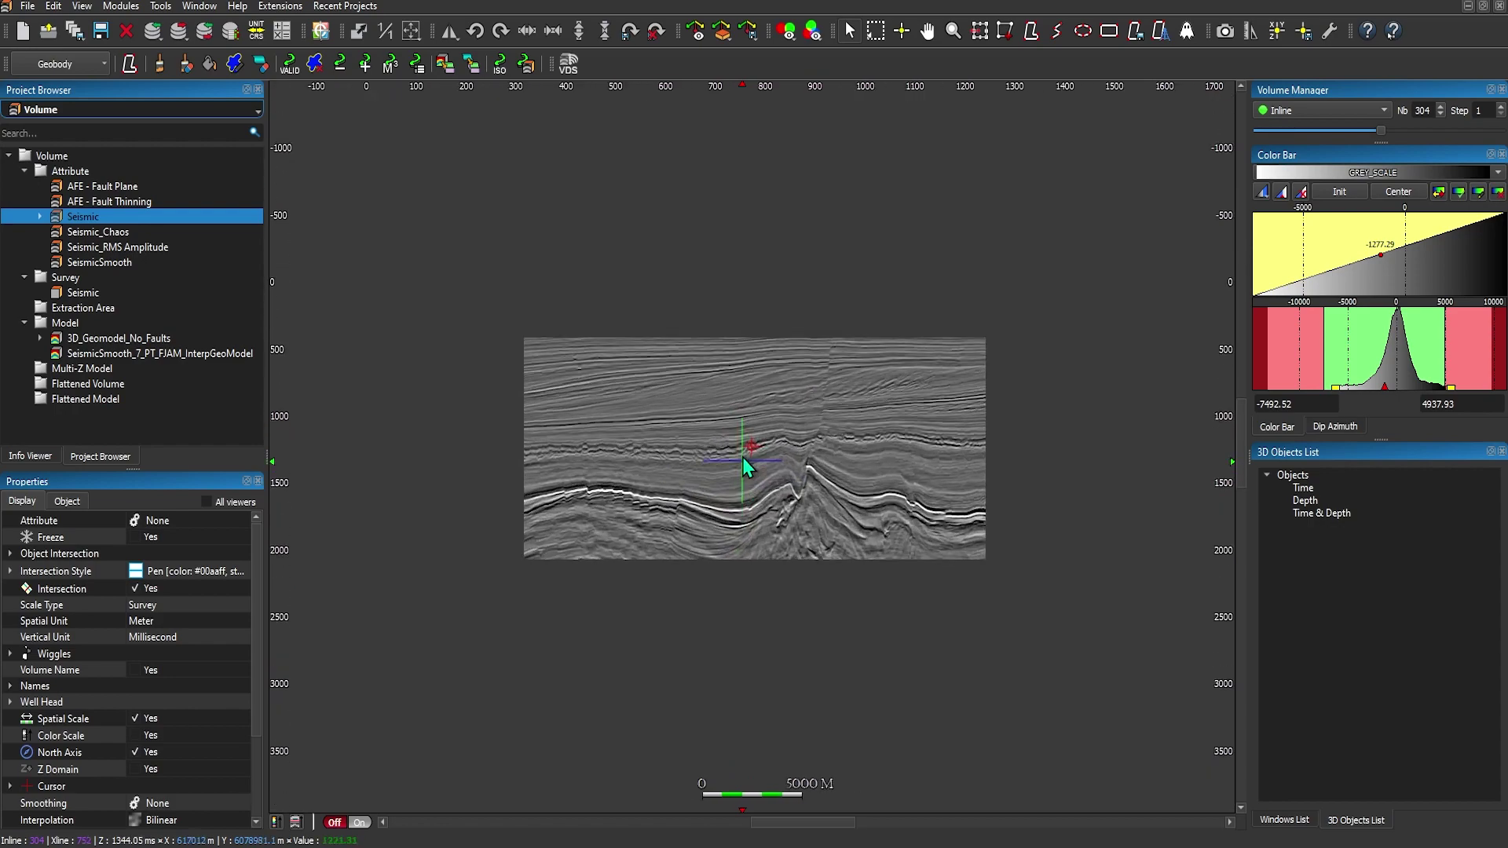
{"action": "scroll", "coordinate": [742, 460], "scroll_direction": "up", "scroll_amount": 4}
{"action": "scroll", "coordinate": [740, 440], "scroll_direction": "down", "scroll_amount": 2}
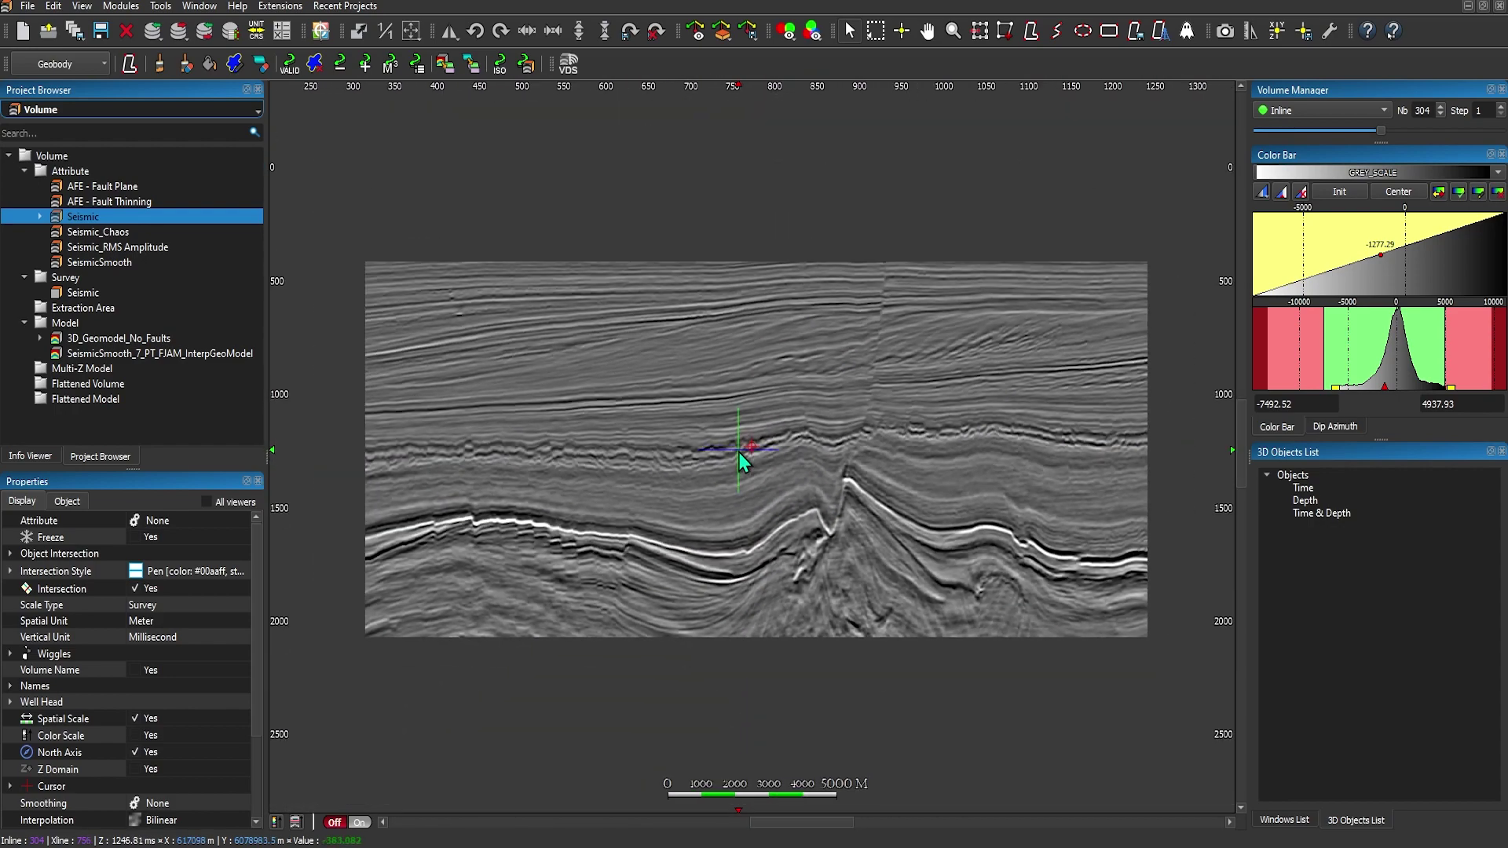
{"action": "scroll", "coordinate": [738, 454], "scroll_direction": "down", "scroll_amount": 2}
{"action": "scroll", "coordinate": [737, 460], "scroll_direction": "up", "scroll_amount": 4}
{"action": "scroll", "coordinate": [735, 456], "scroll_direction": "down", "scroll_amount": 3}
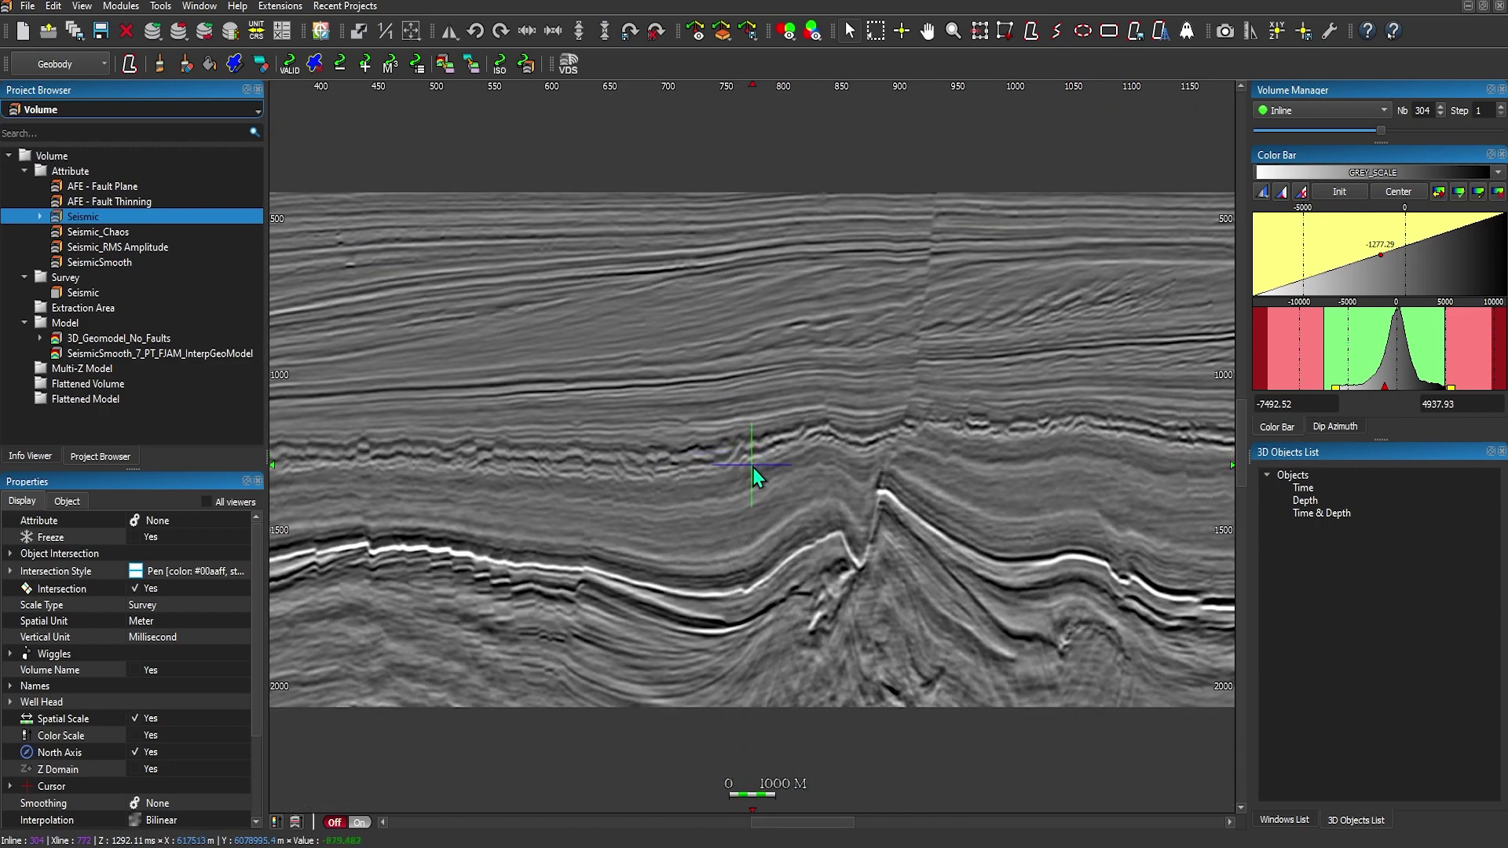
{"action": "scroll", "coordinate": [746, 440], "scroll_direction": "down", "scroll_amount": 2}
{"action": "scroll", "coordinate": [746, 440], "scroll_direction": "down", "scroll_amount": 5}
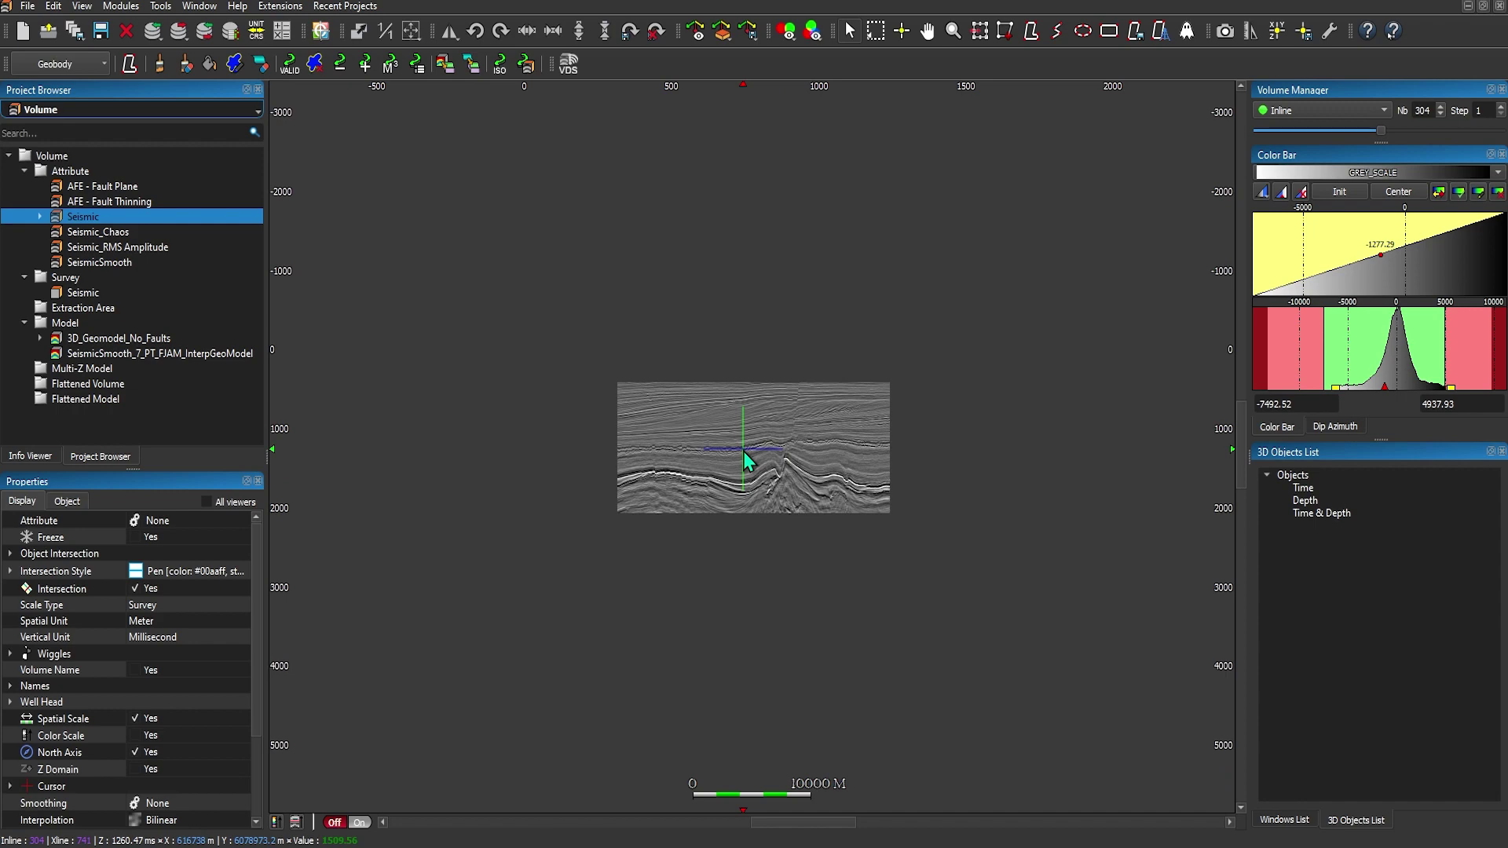
{"action": "scroll", "coordinate": [743, 451], "scroll_direction": "up", "scroll_amount": 4}
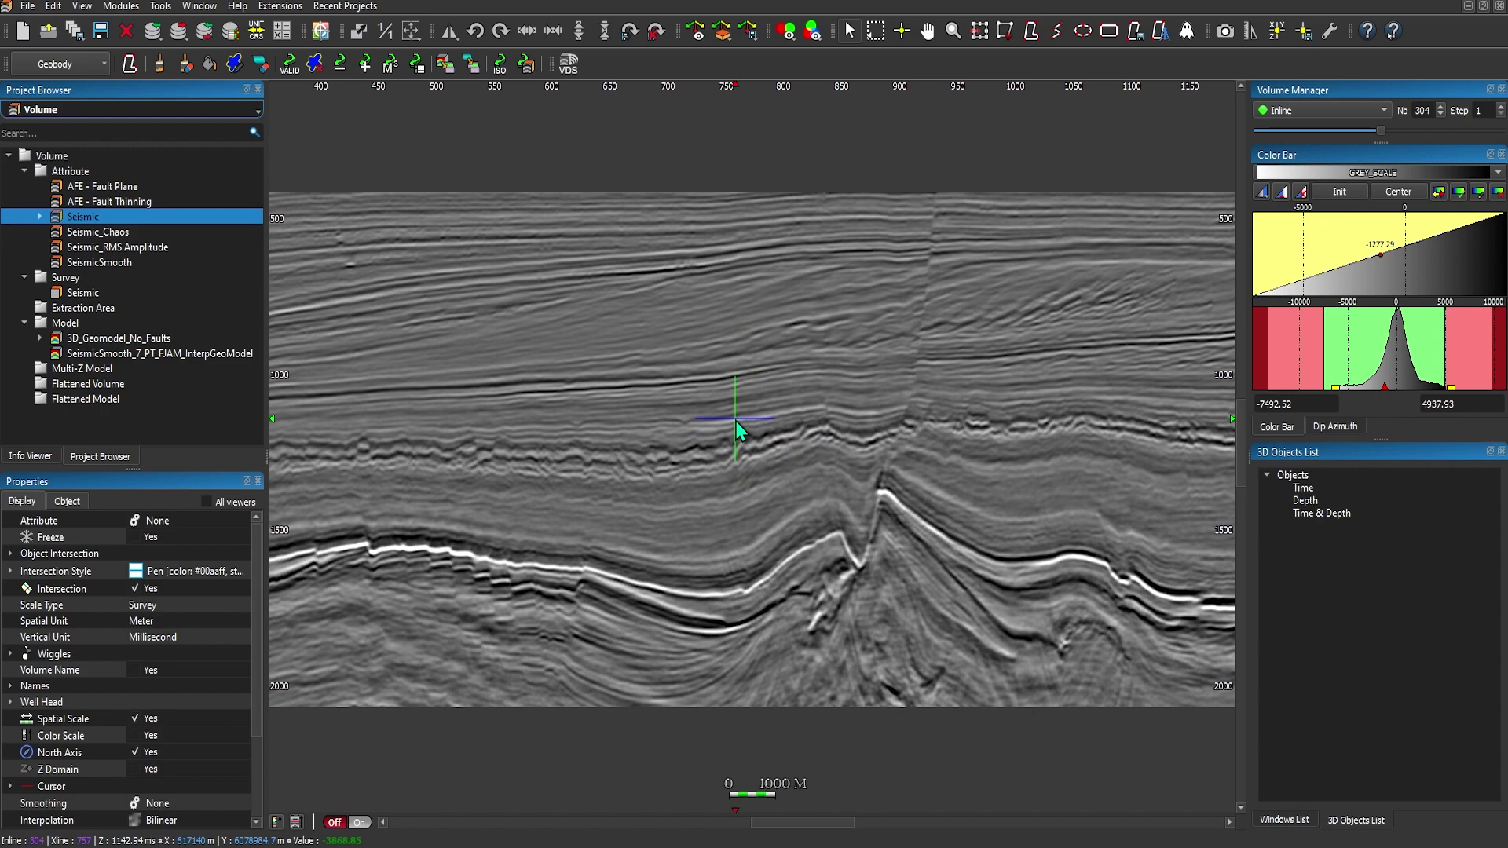
{"action": "scroll", "coordinate": [736, 428], "scroll_direction": "down", "scroll_amount": 2}
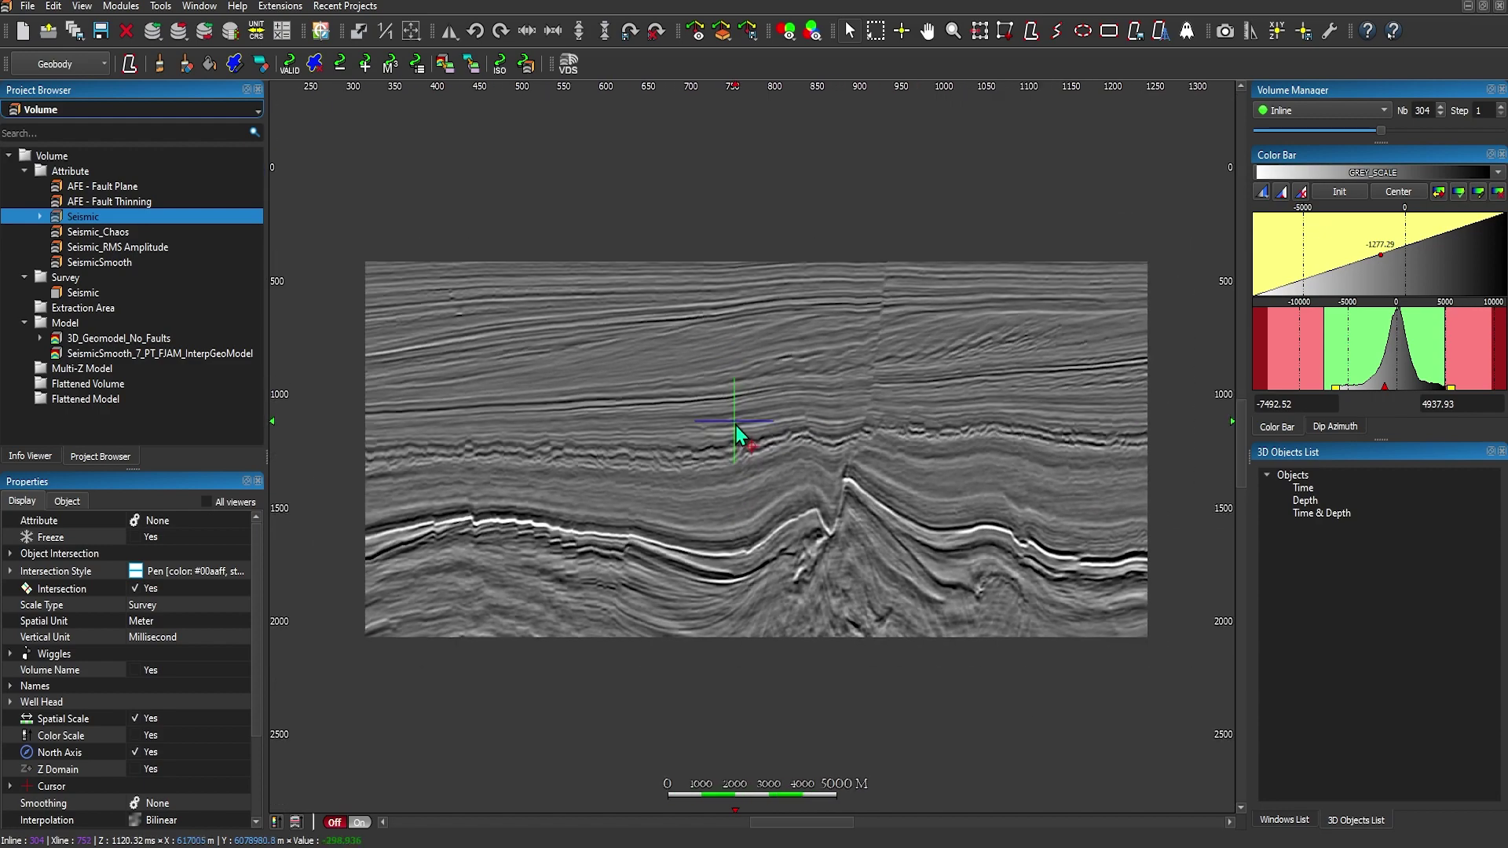
{"action": "scroll", "coordinate": [737, 426], "scroll_direction": "down", "scroll_amount": 3}
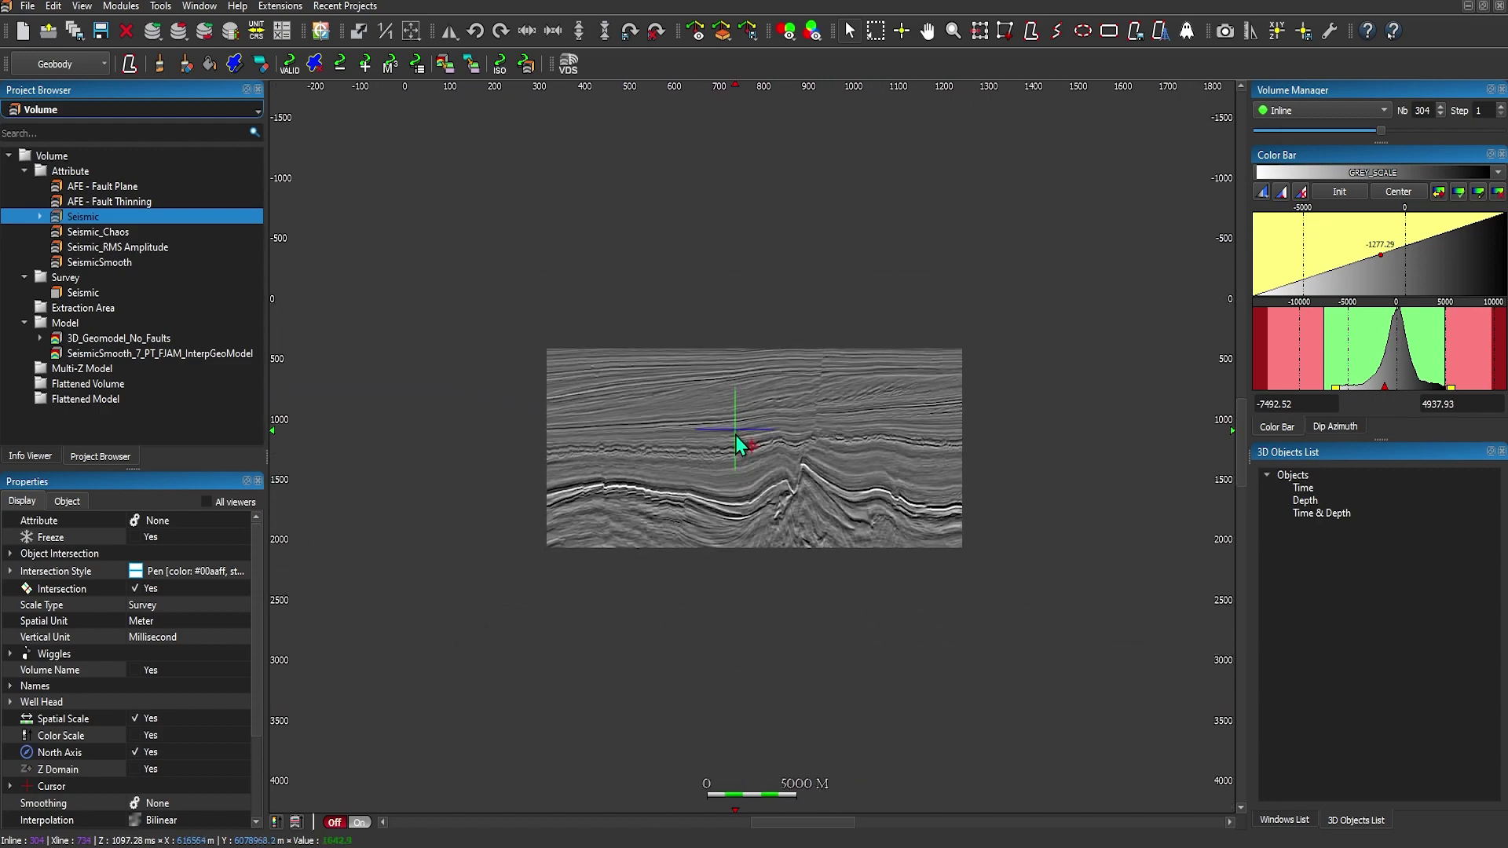
{"action": "scroll", "coordinate": [736, 439], "scroll_direction": "up", "scroll_amount": 2}
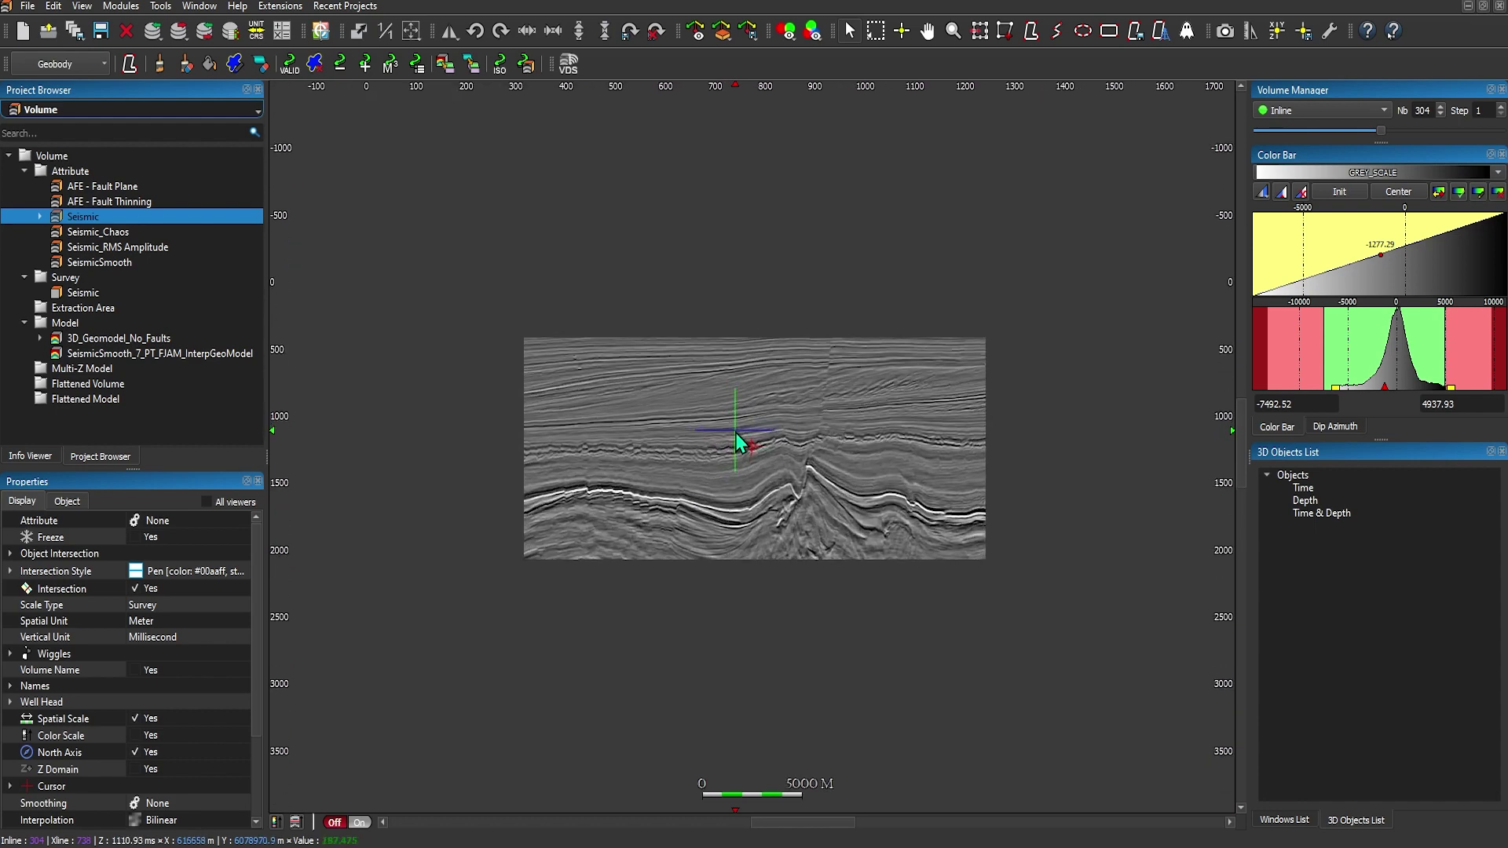
{"action": "scroll", "coordinate": [738, 442], "scroll_direction": "up", "scroll_amount": 2}
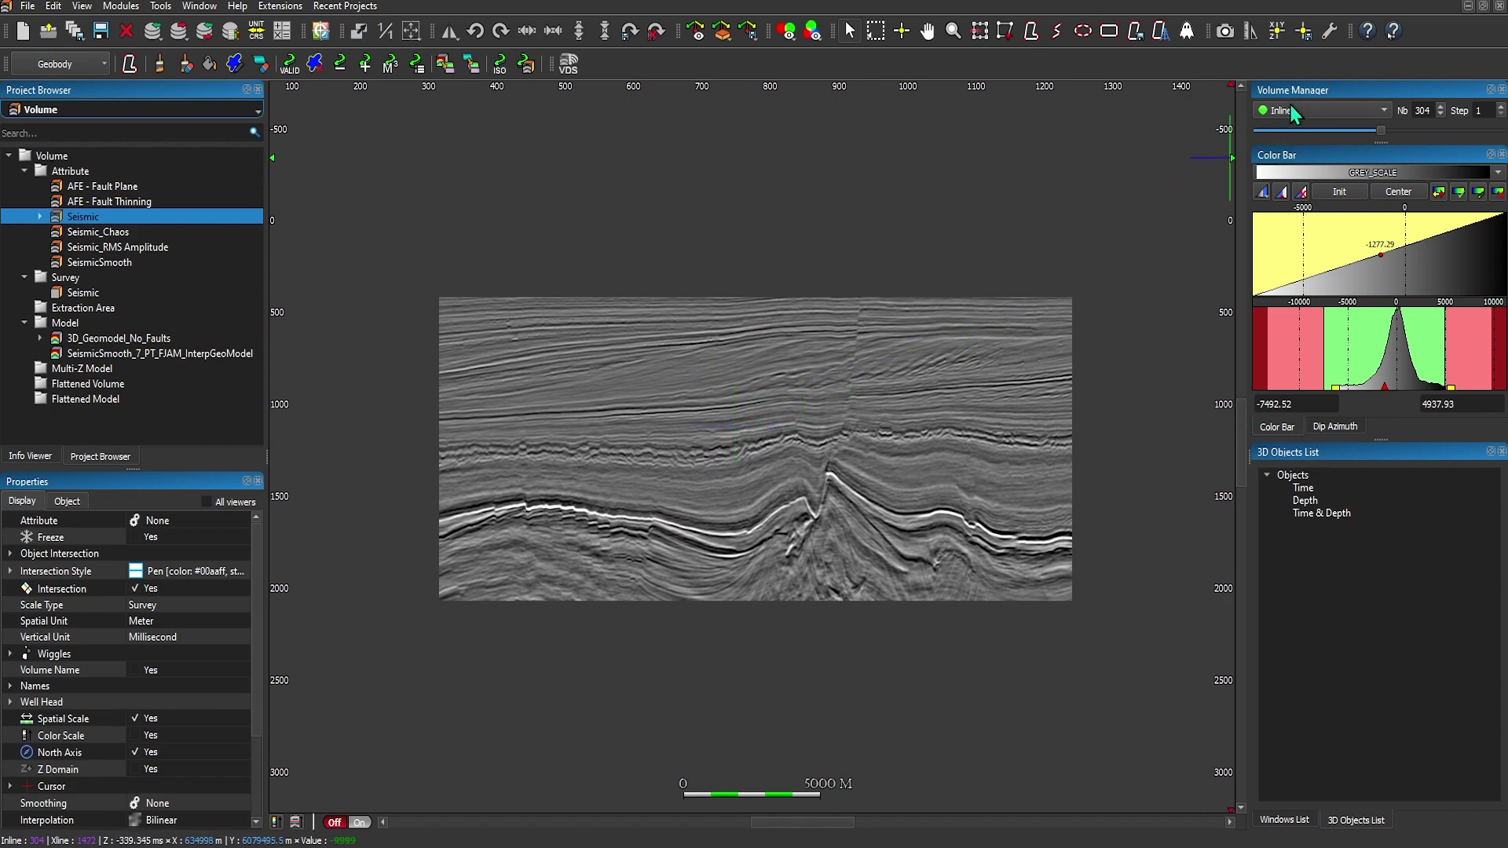
Apply the SEISMIC color bar to the inline 304 section.
{"action": "left_click", "coordinate": [1322, 173]}
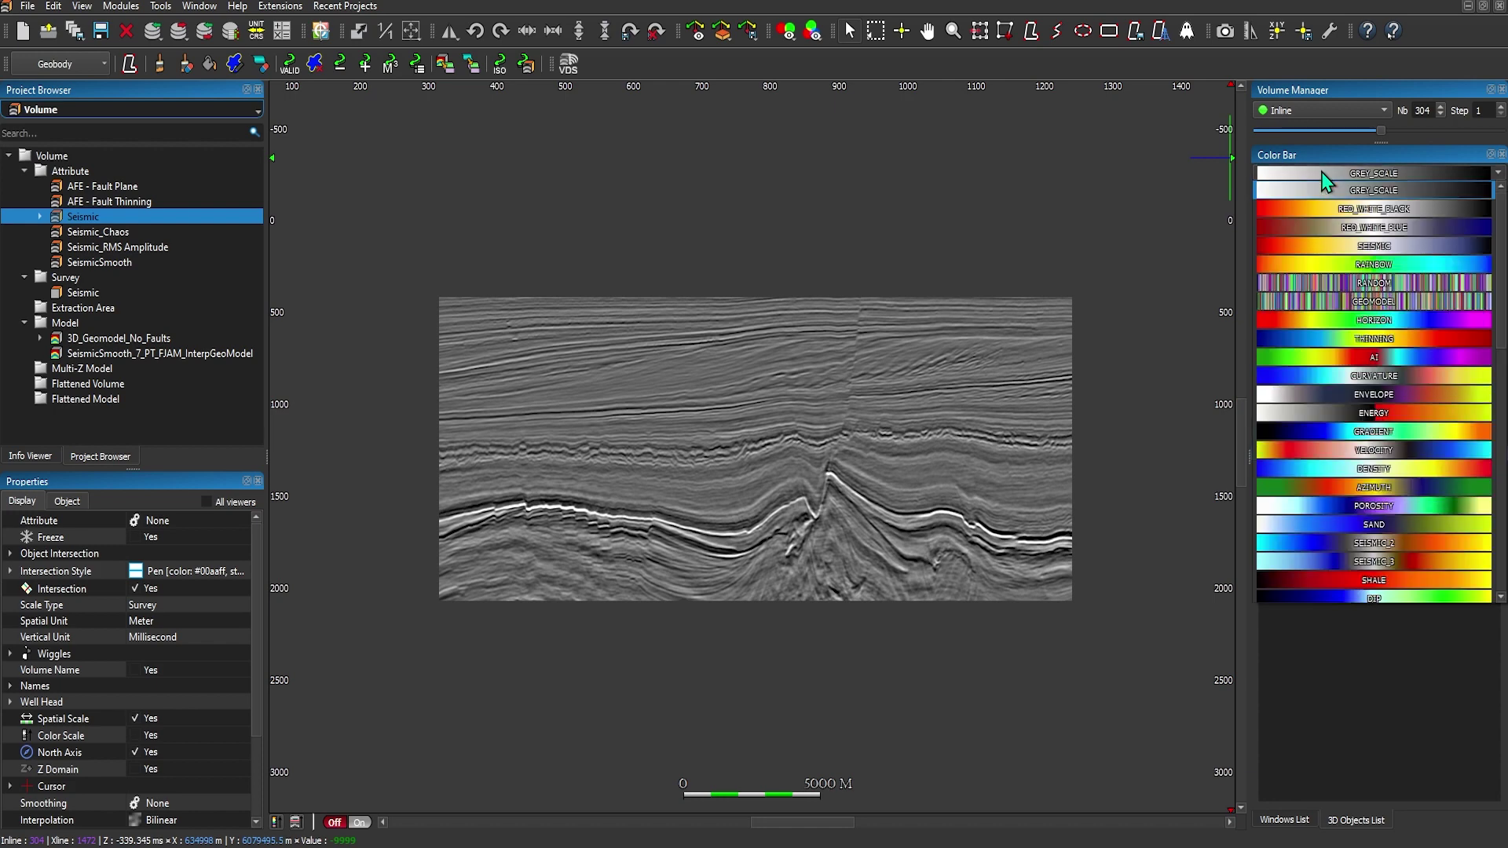
{"action": "left_click", "coordinate": [1326, 246]}
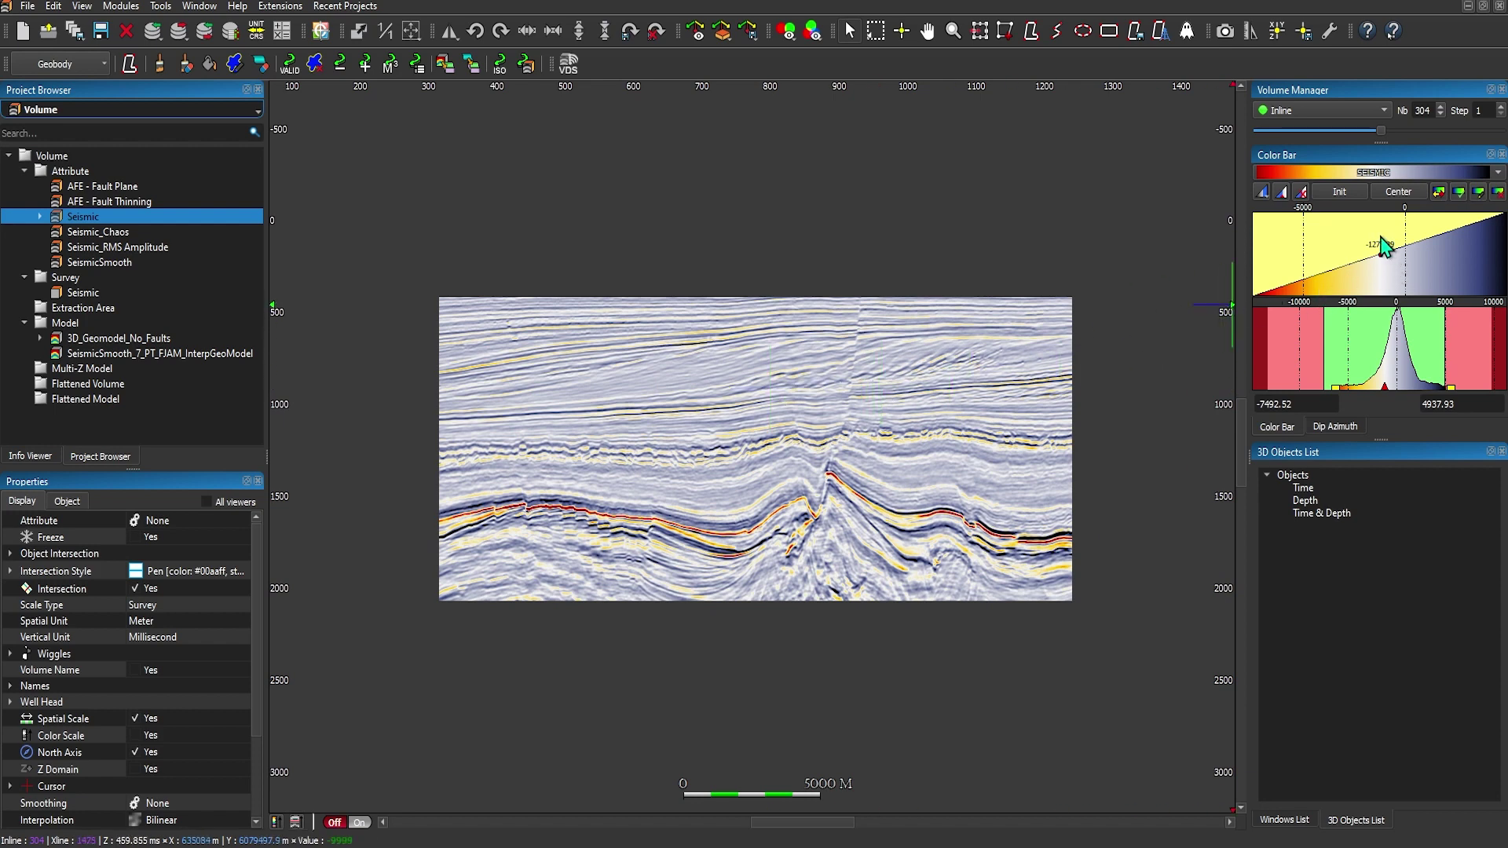
Try adjusting the color bar's slope and midpoint, and set its amplitude limits to -7897.15 and 3562.16.
{"action": "left_click_drag", "start_coordinate": [1361, 253], "coordinate": [1394, 269]}
{"action": "scroll", "coordinate": [1394, 270], "scroll_direction": "up", "scroll_amount": 10}
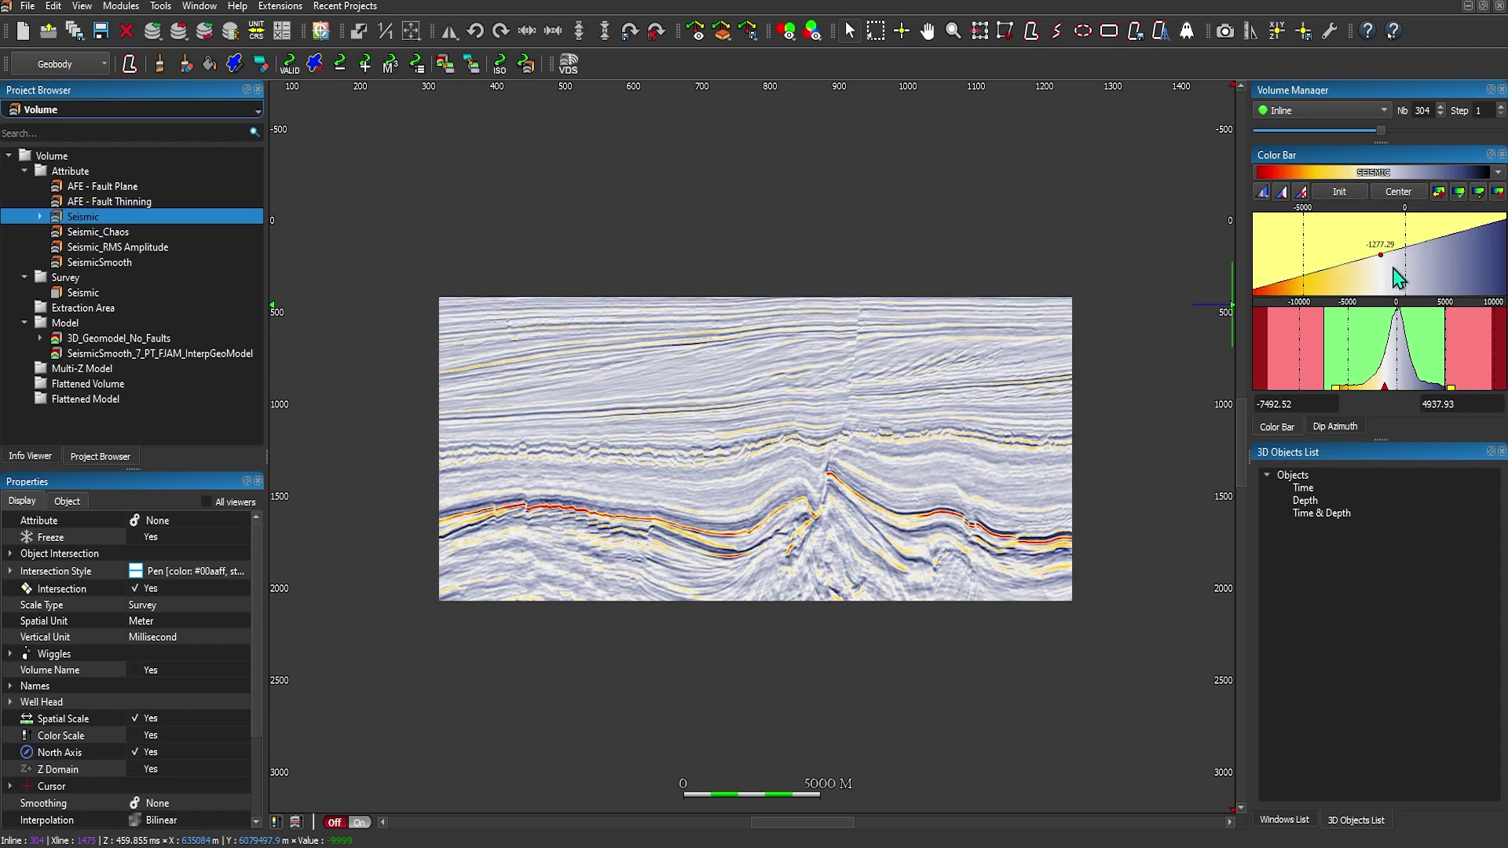
{"action": "scroll", "coordinate": [1393, 269], "scroll_direction": "down", "scroll_amount": 3}
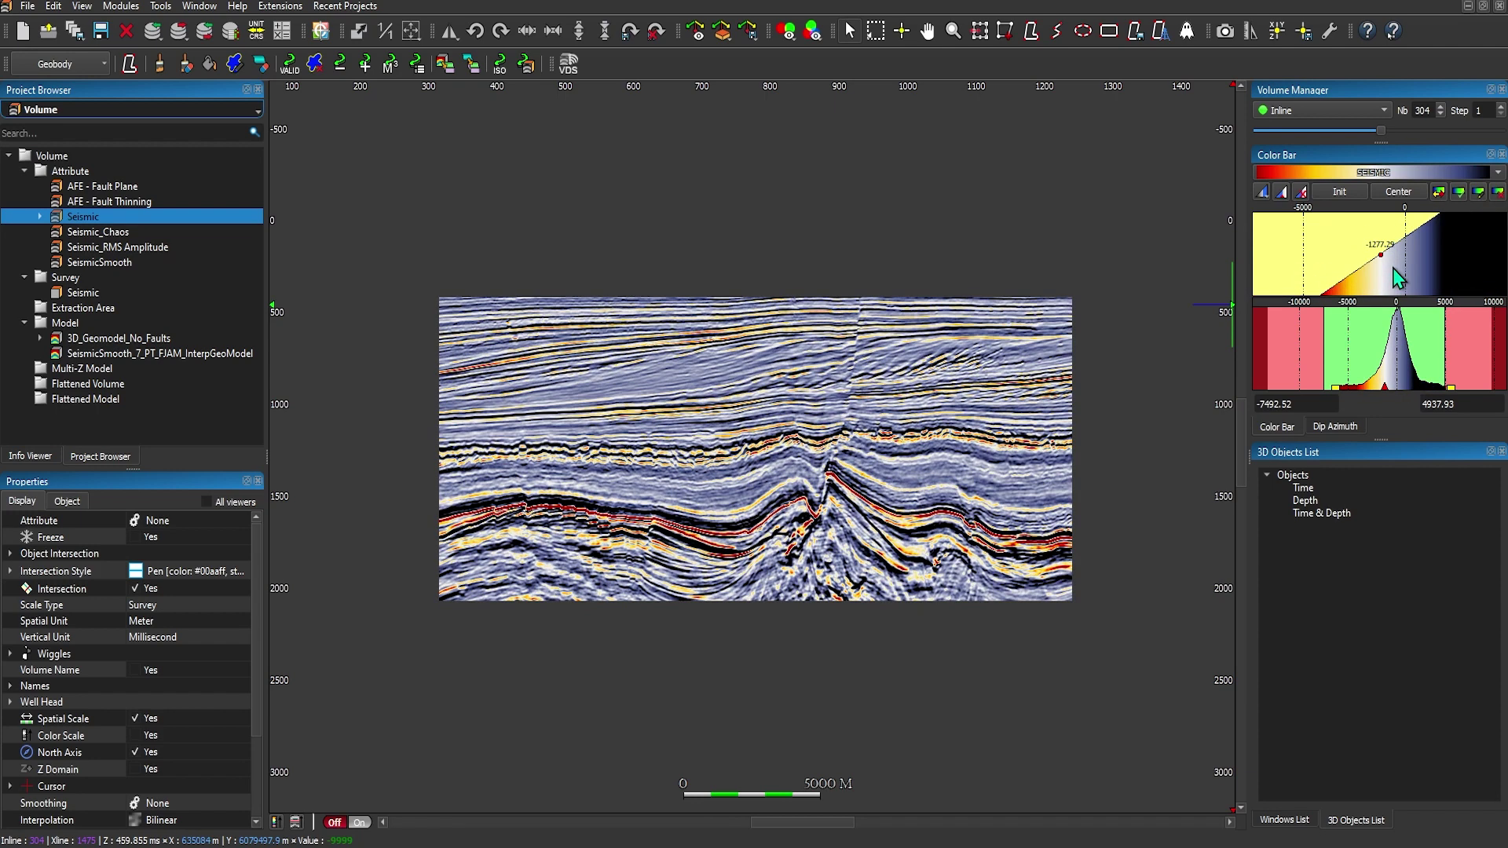
{"action": "scroll", "coordinate": [1397, 276], "scroll_direction": "down", "scroll_amount": 6}
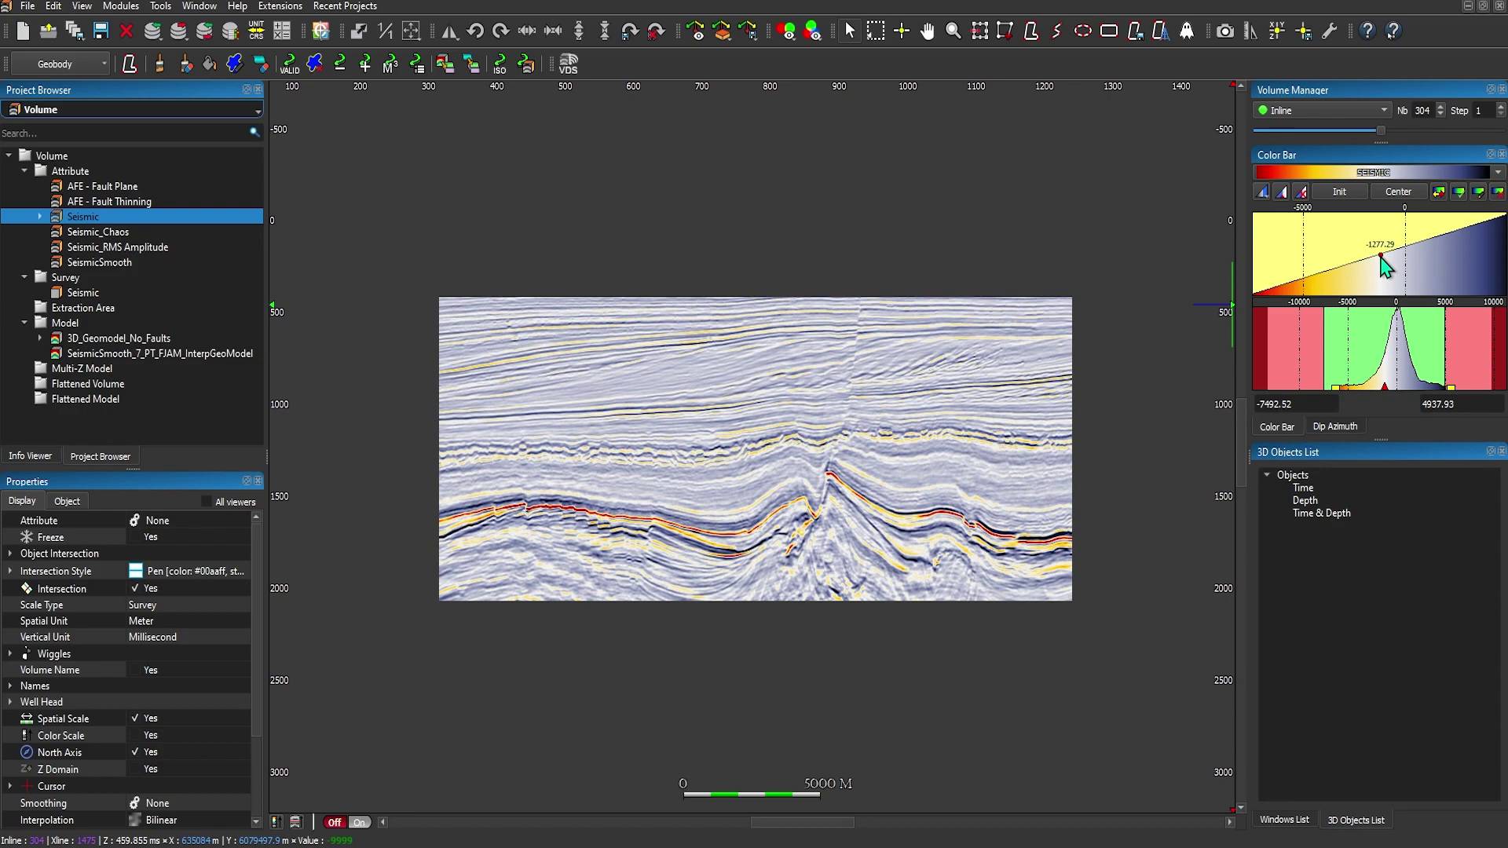
{"action": "mouse_move", "coordinate": [1386, 267]}
{"action": "left_mouse_down"}
{"action": "mouse_move", "coordinate": [1409, 275]}
{"action": "mouse_move", "coordinate": [1335, 271]}
{"action": "mouse_move", "coordinate": [1382, 277]}
{"action": "left_mouse_up"}
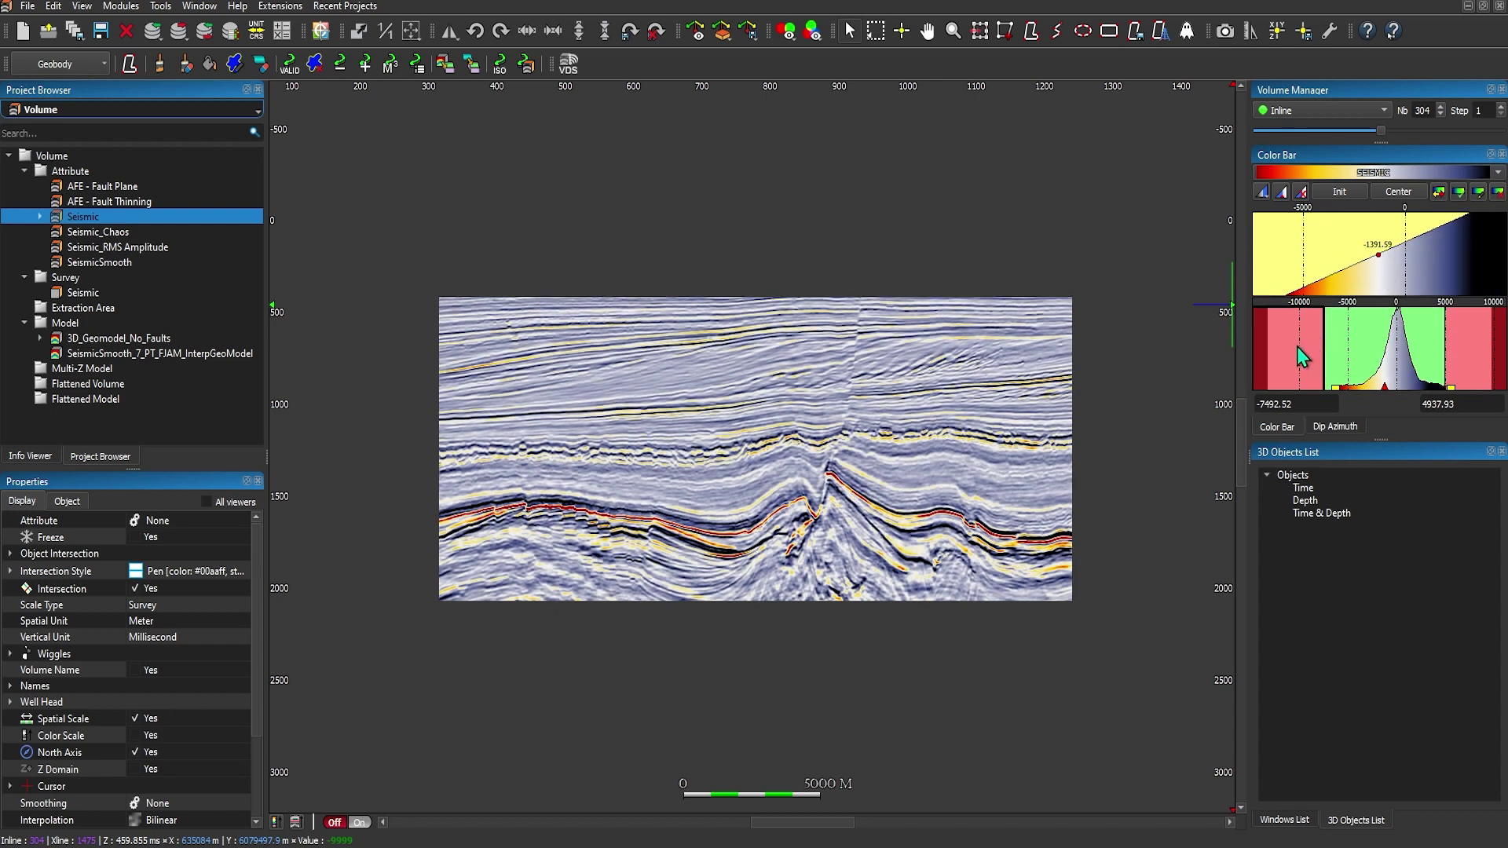
{"action": "mouse_move", "coordinate": [1300, 361]}
{"action": "left_mouse_down"}
{"action": "mouse_move", "coordinate": [1318, 366]}
{"action": "mouse_move", "coordinate": [1294, 360]}
{"action": "left_mouse_up"}
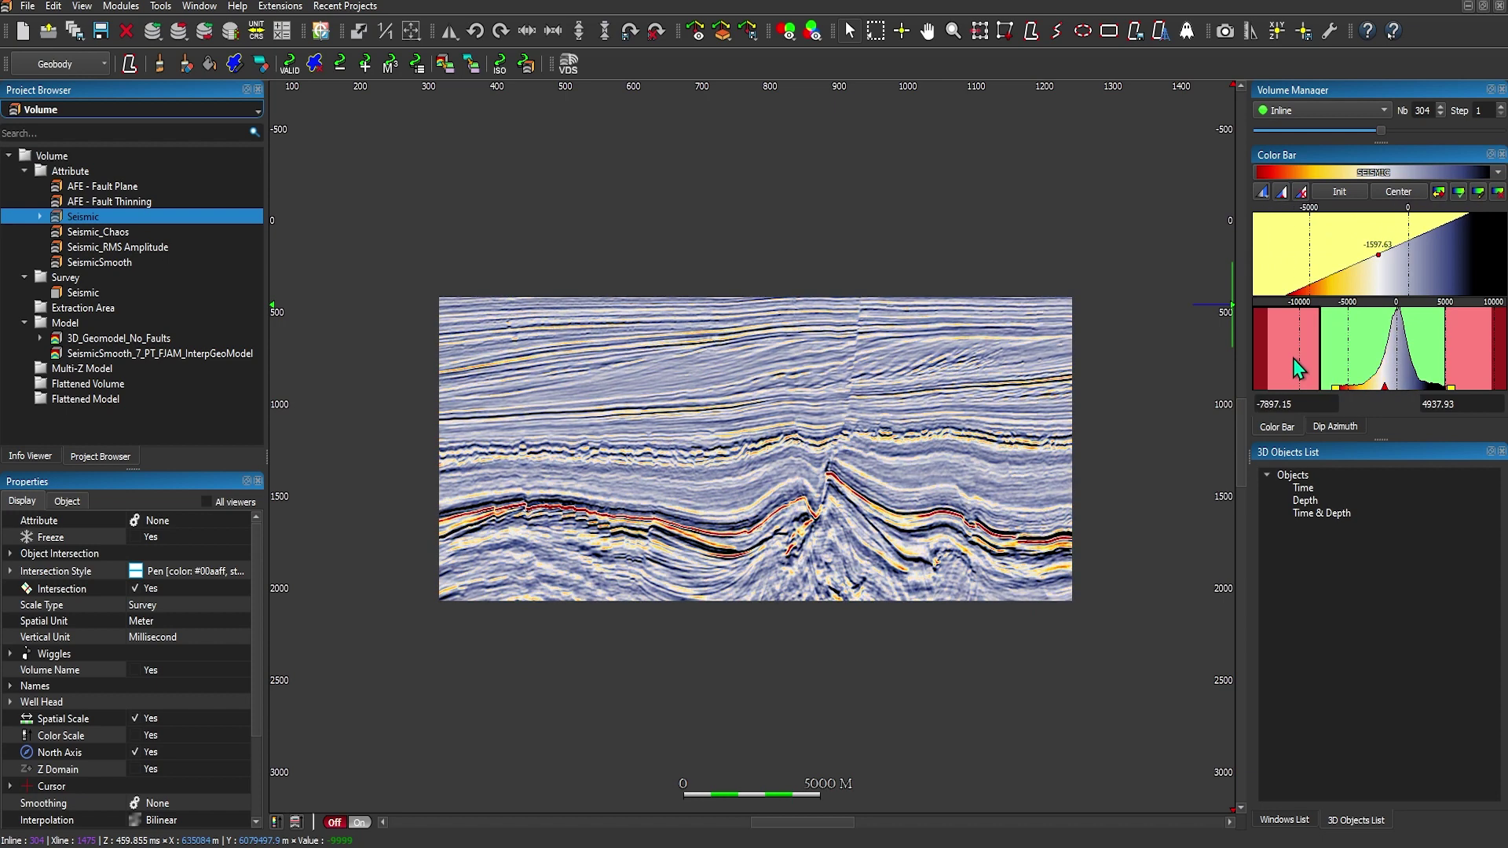
{"action": "left_click_drag", "start_coordinate": [1458, 363], "coordinate": [1451, 370]}
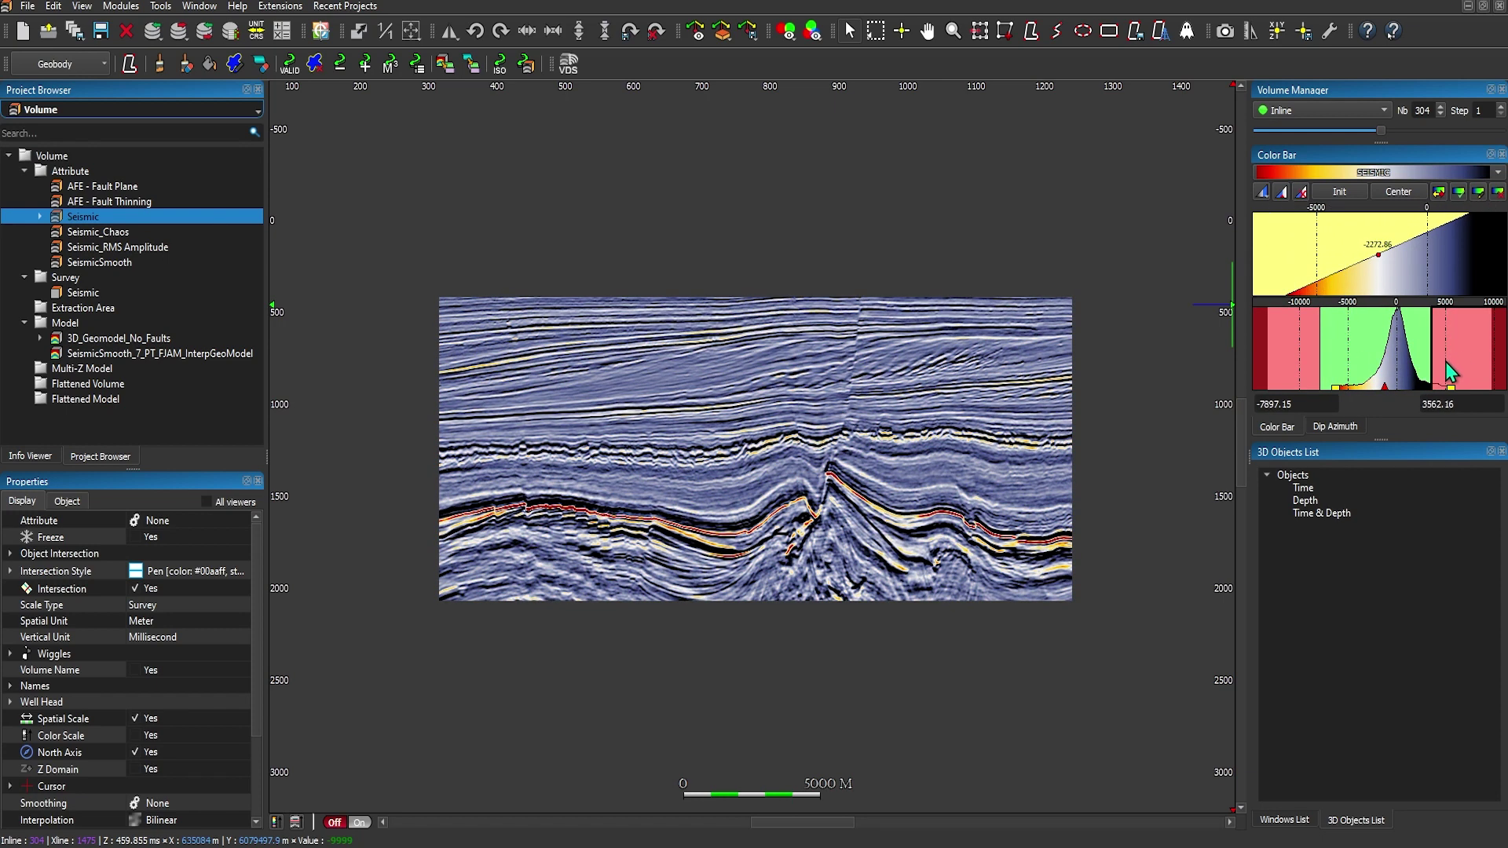
Reinitialize the color bar scaling of the inline 304 section.
{"action": "left_click", "coordinate": [1331, 197]}
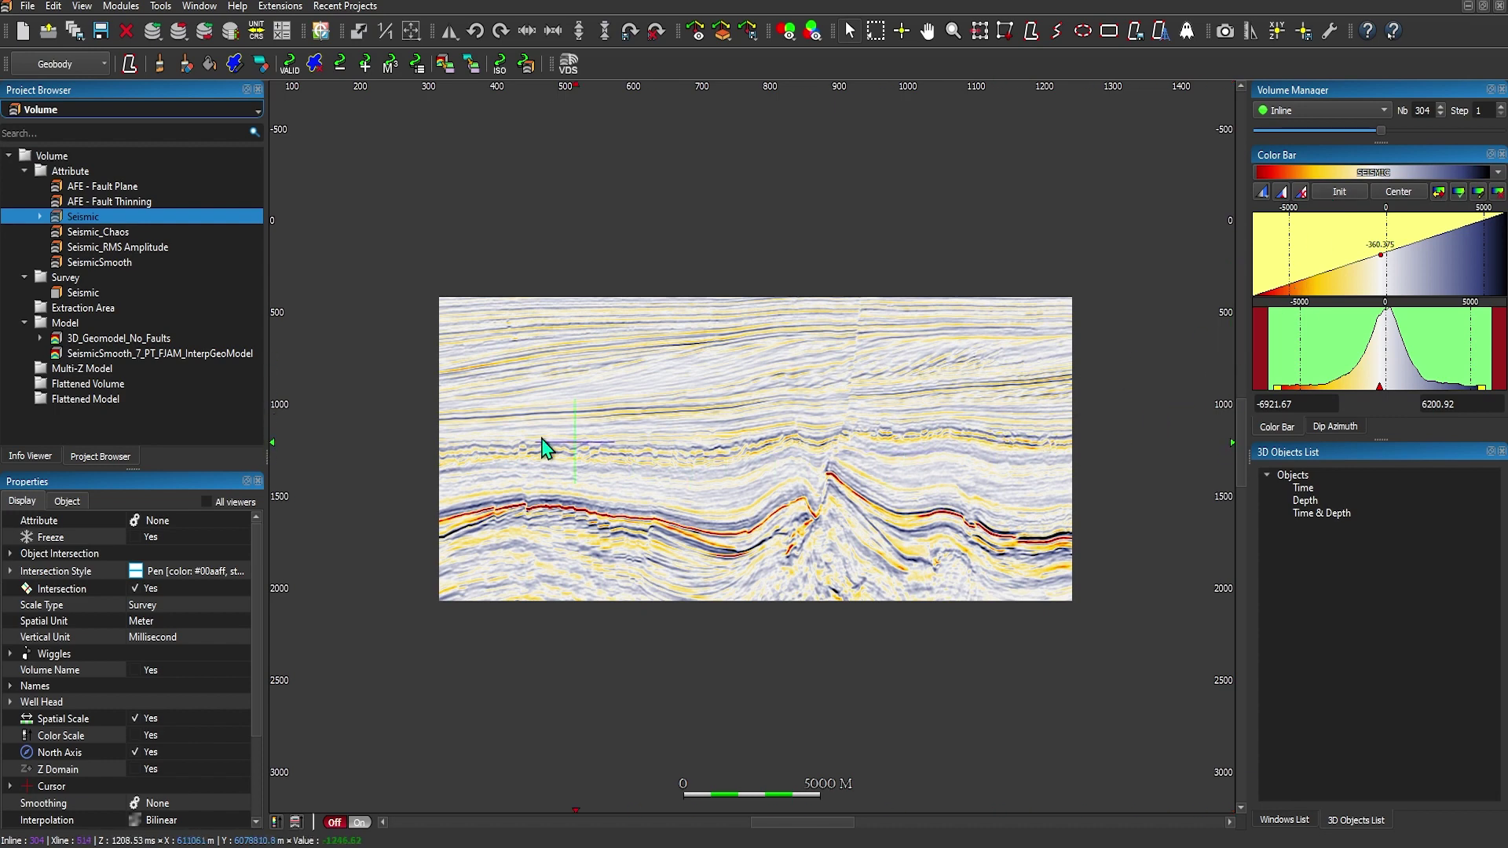
Open the Seismic volume in two more viewers and tile all three viewer windows.
{"action": "double_click", "coordinate": [55, 221]}
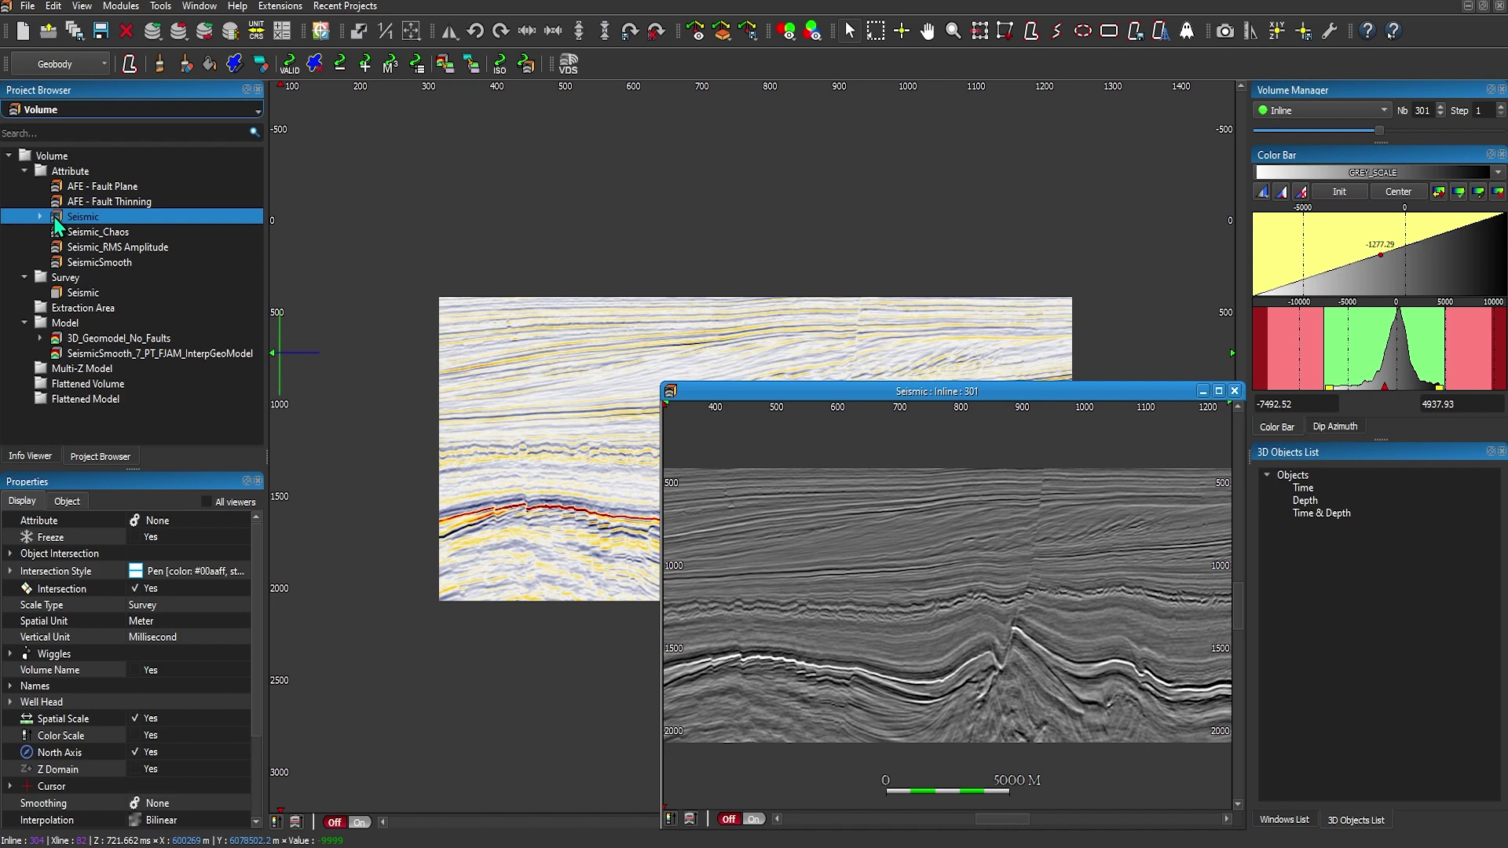
{"action": "right_click", "coordinate": [55, 224]}
{"action": "left_click", "coordinate": [71, 224]}
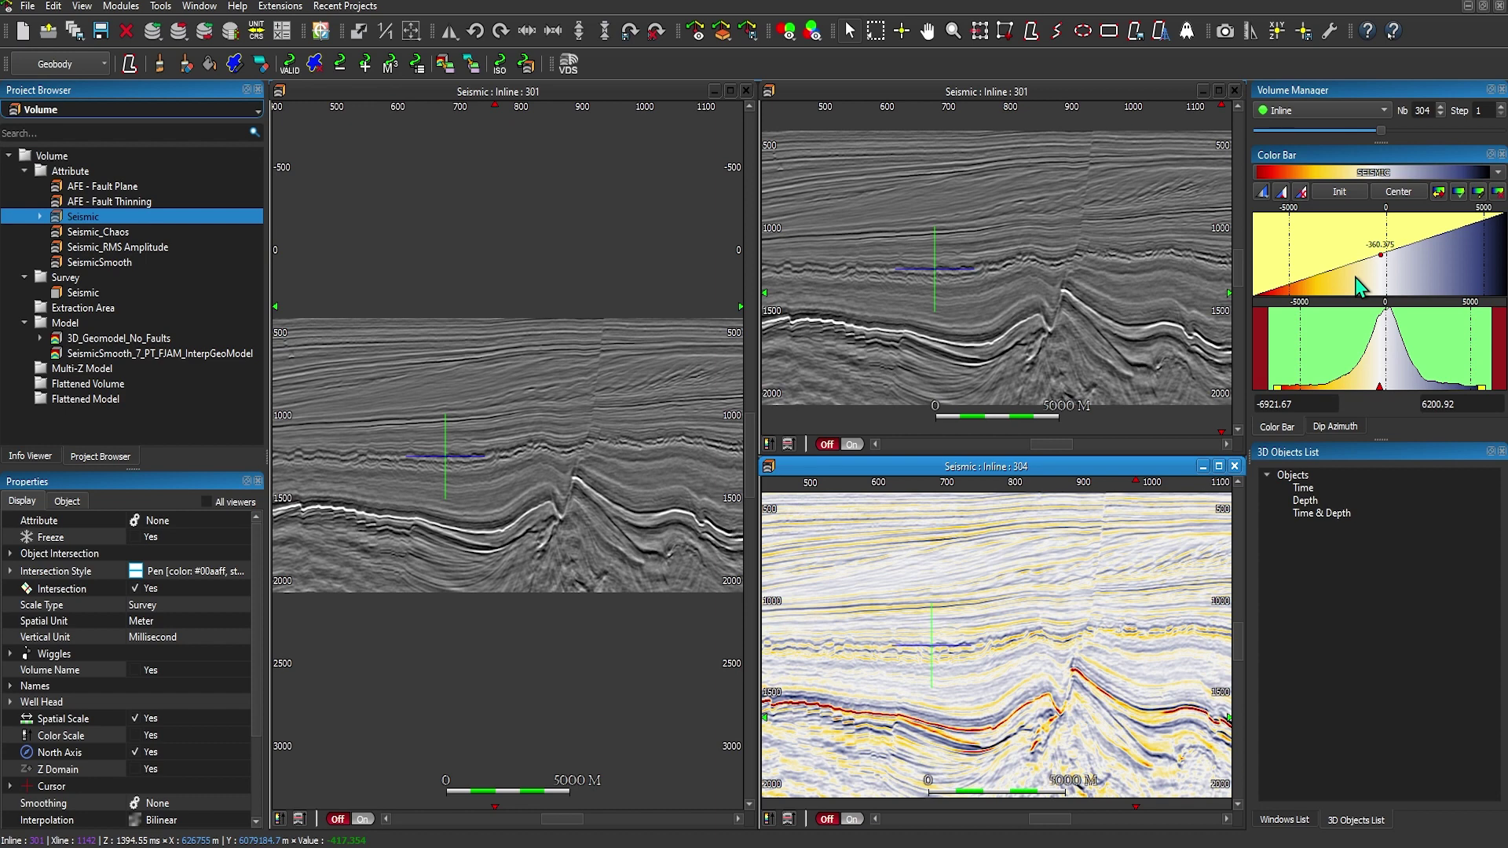
Copy the SEISMIC color bar from the inline 304 viewer to both grey-scale inline 301 viewers.
{"action": "left_click_drag", "start_coordinate": [1359, 289], "coordinate": [1076, 285]}
{"action": "left_click_drag", "start_coordinate": [1370, 277], "coordinate": [565, 397]}
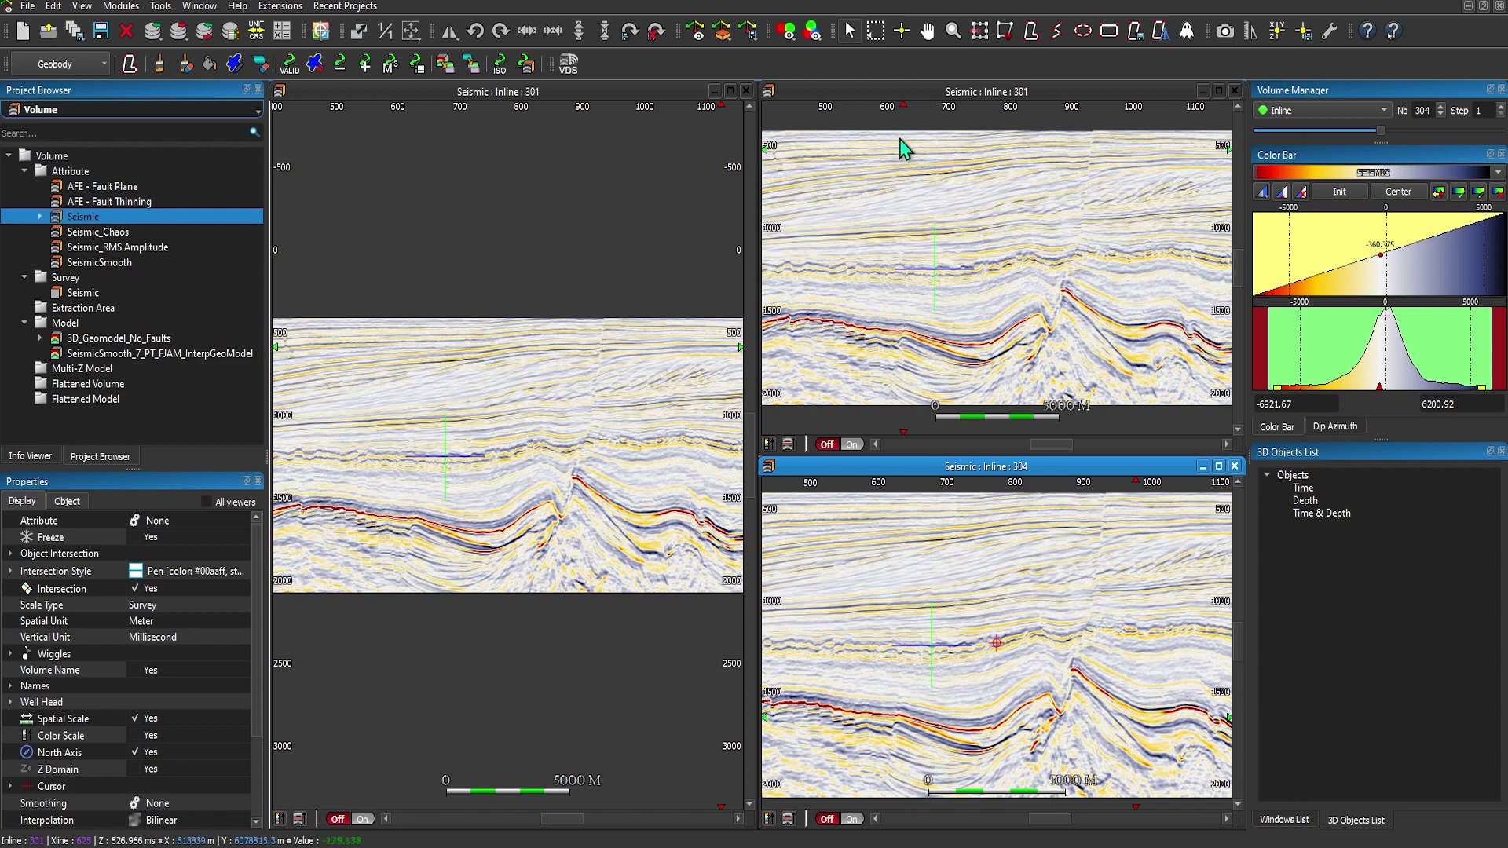
Switch the upper inline 301 viewer to Xline orientation and the inline 304 viewer to Time Slice orientation.
{"action": "left_click", "coordinate": [889, 90]}
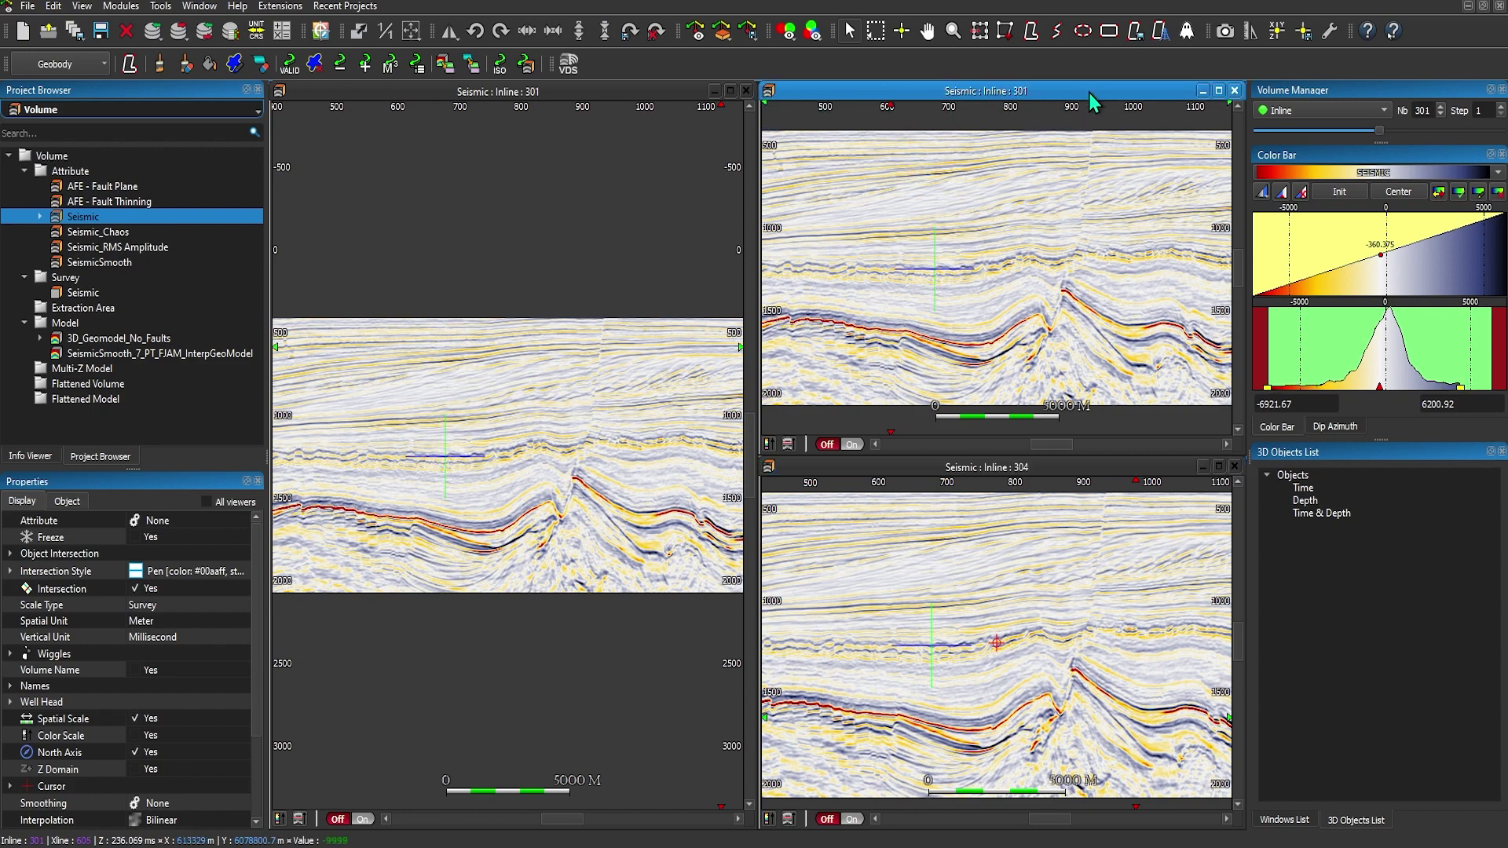
{"action": "left_click", "coordinate": [1341, 110]}
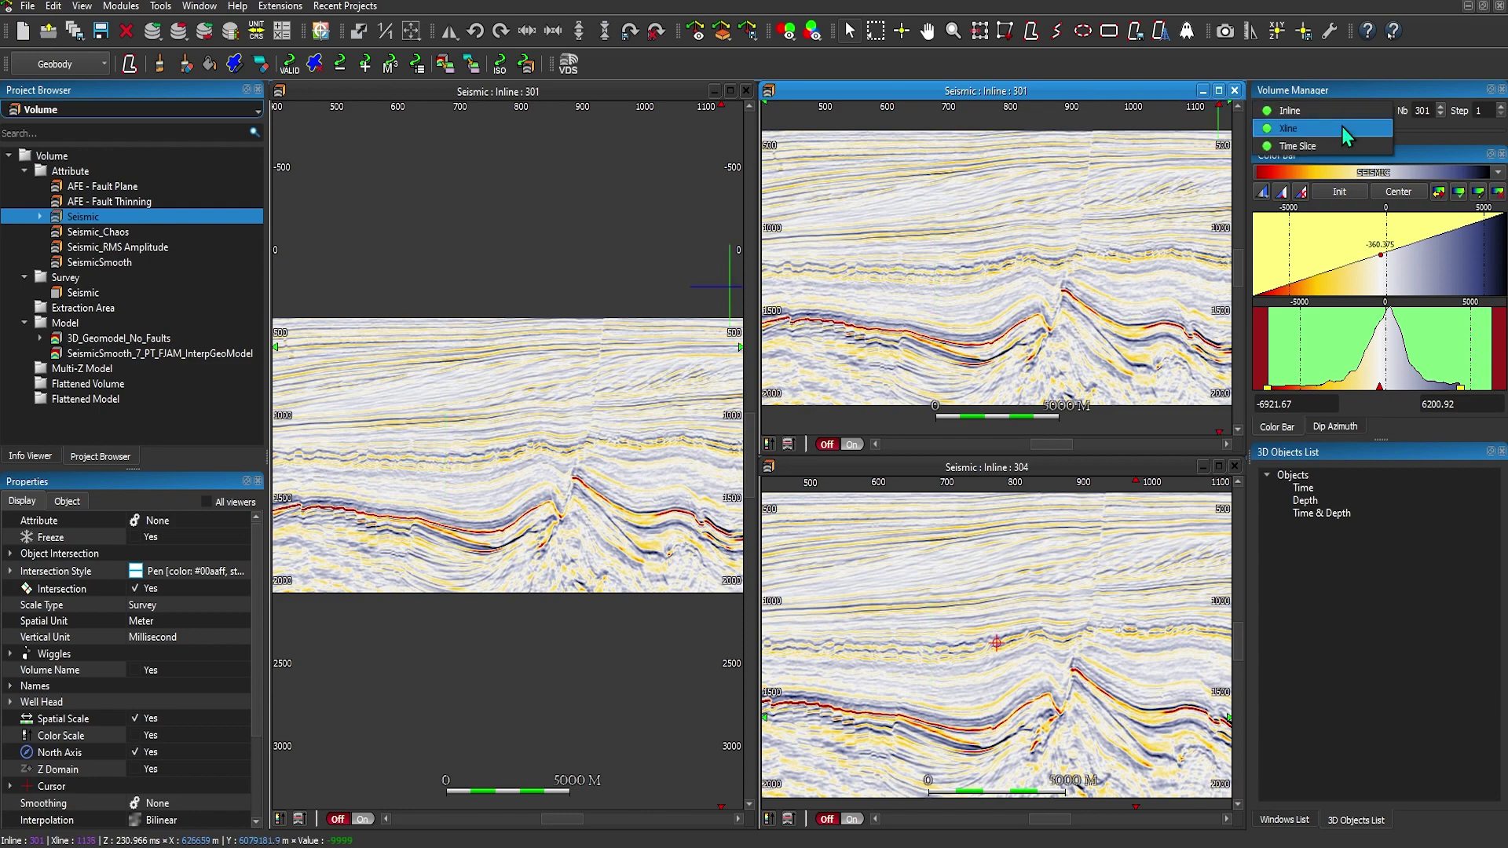
{"action": "left_click", "coordinate": [1341, 126]}
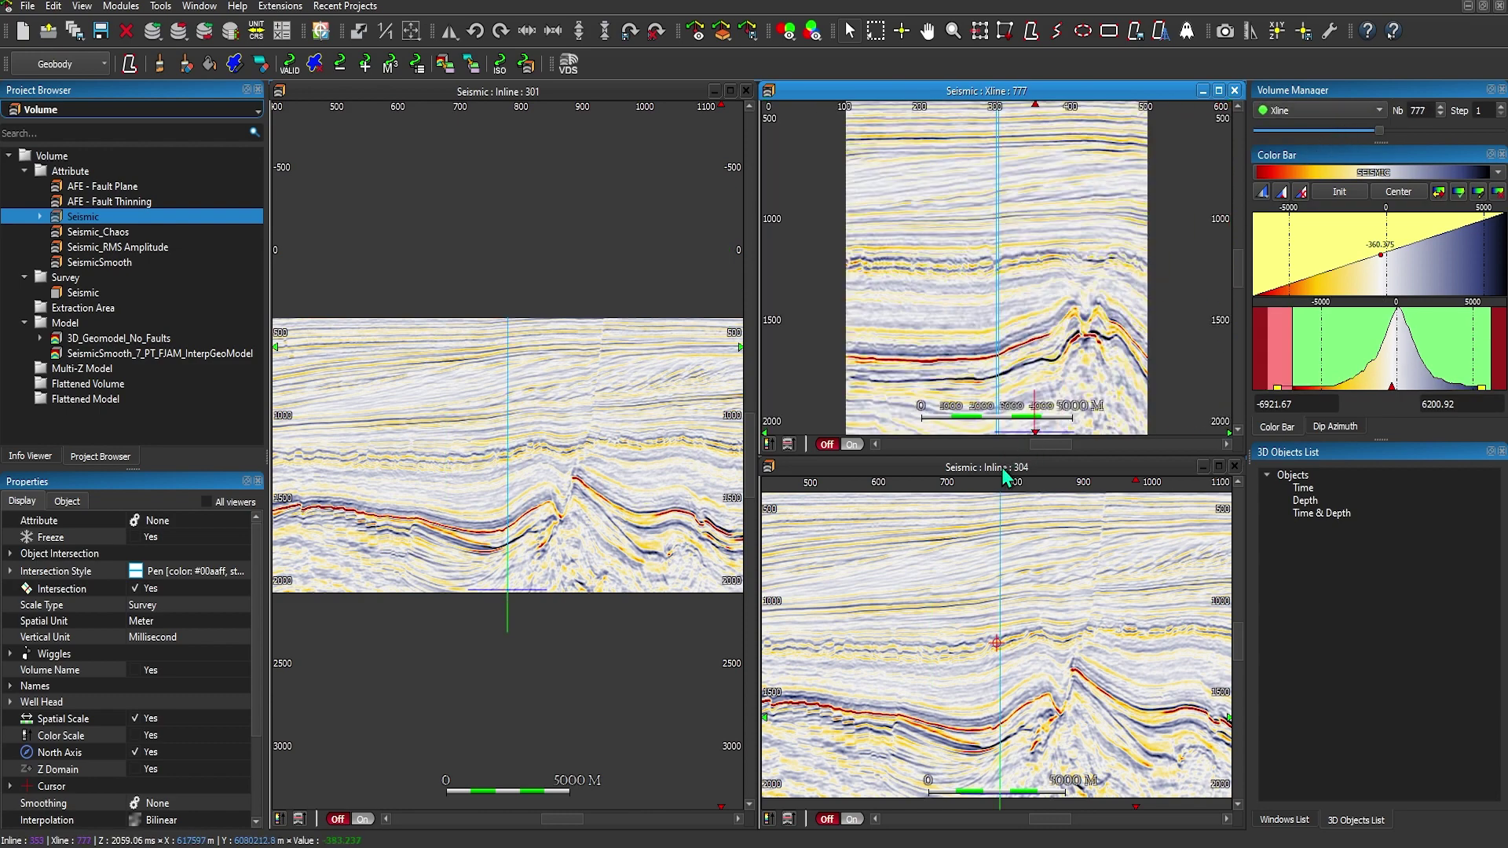
{"action": "left_click", "coordinate": [1006, 479]}
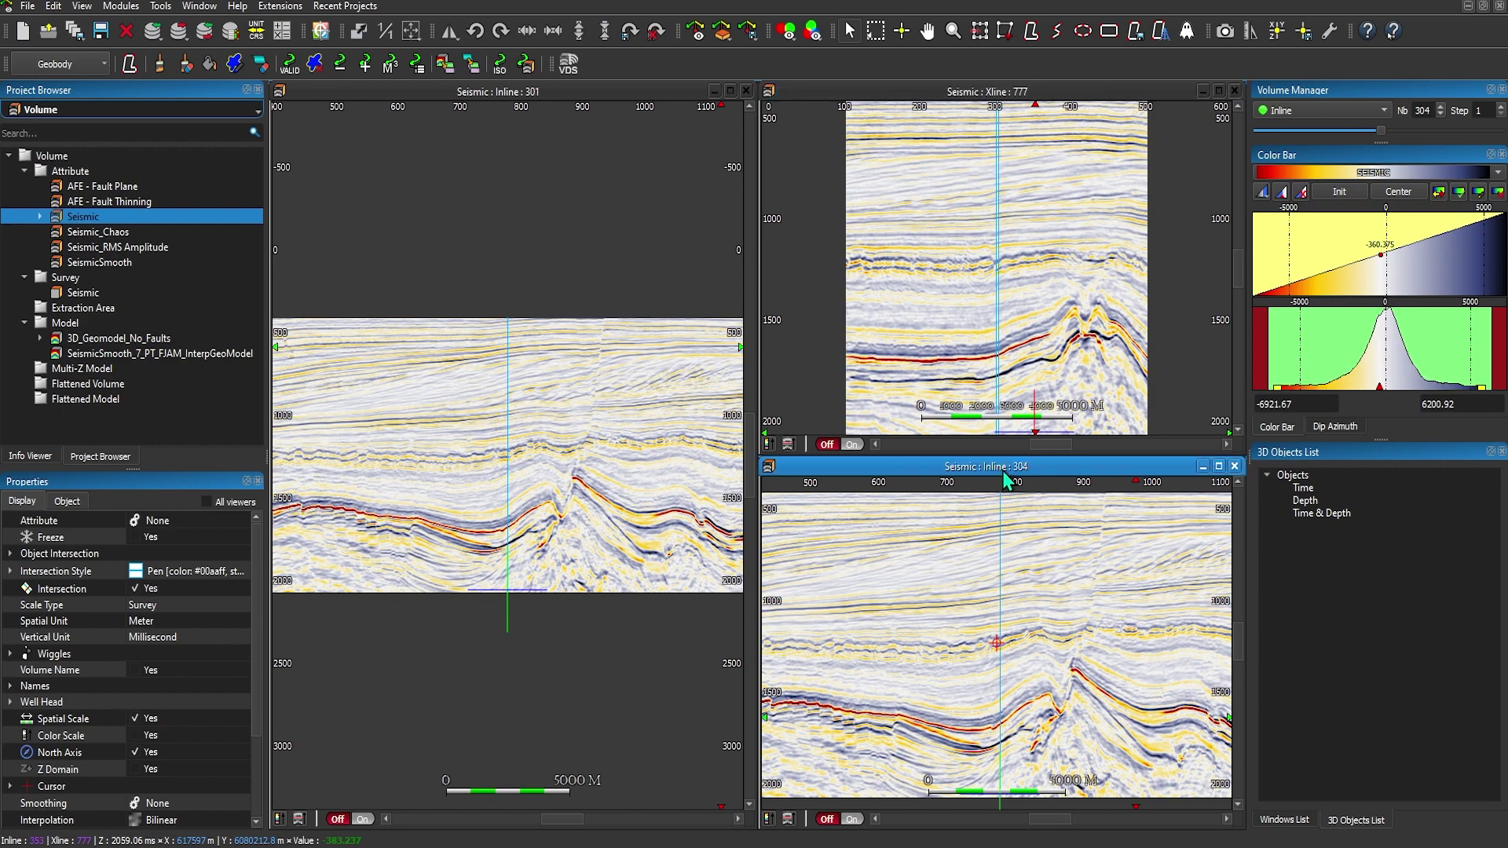
{"action": "left_click", "coordinate": [1297, 114]}
{"action": "left_click", "coordinate": [1297, 146]}
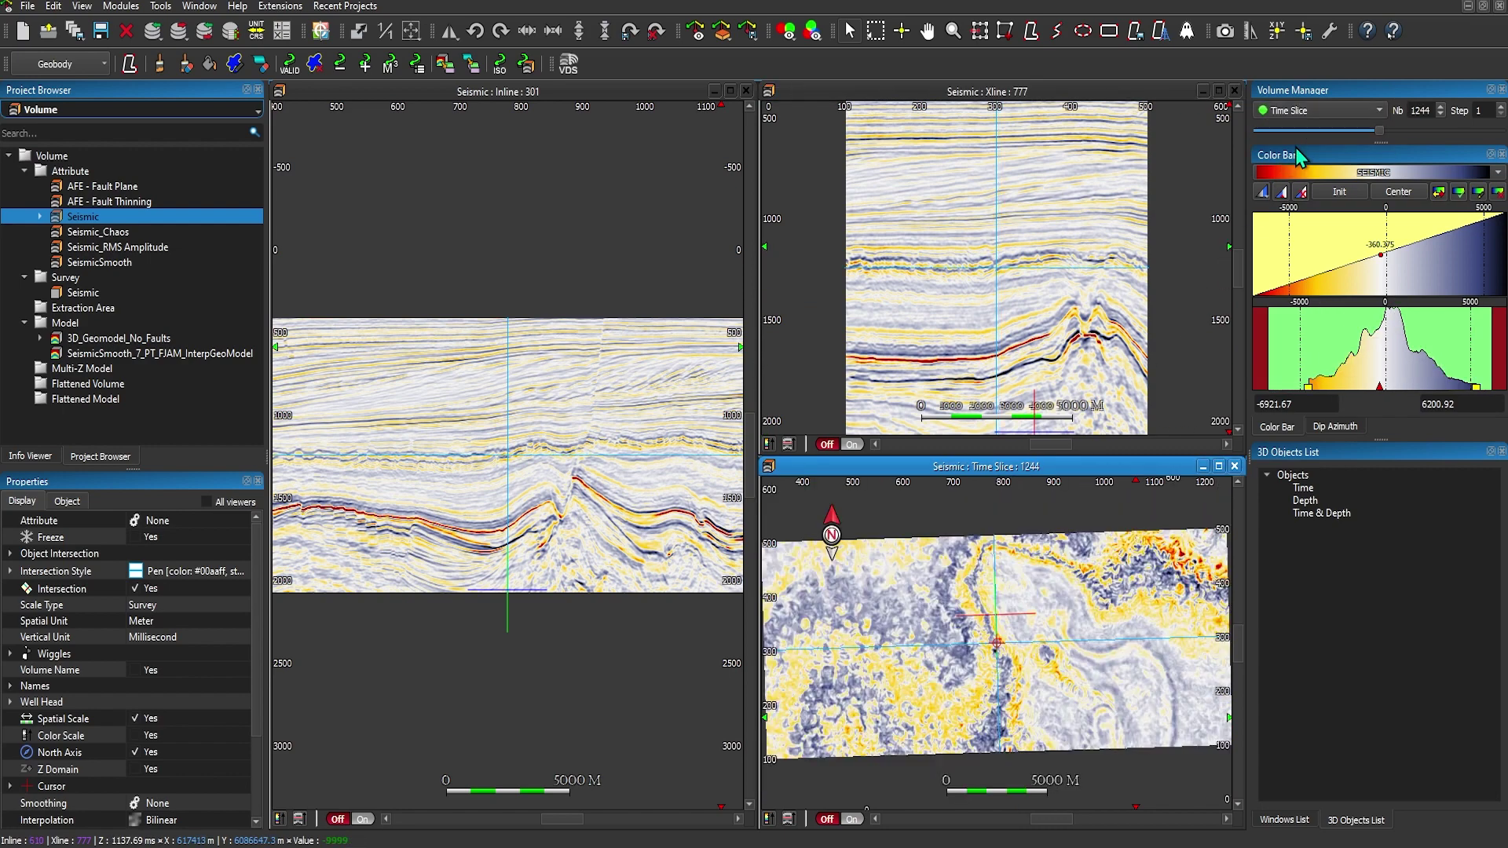
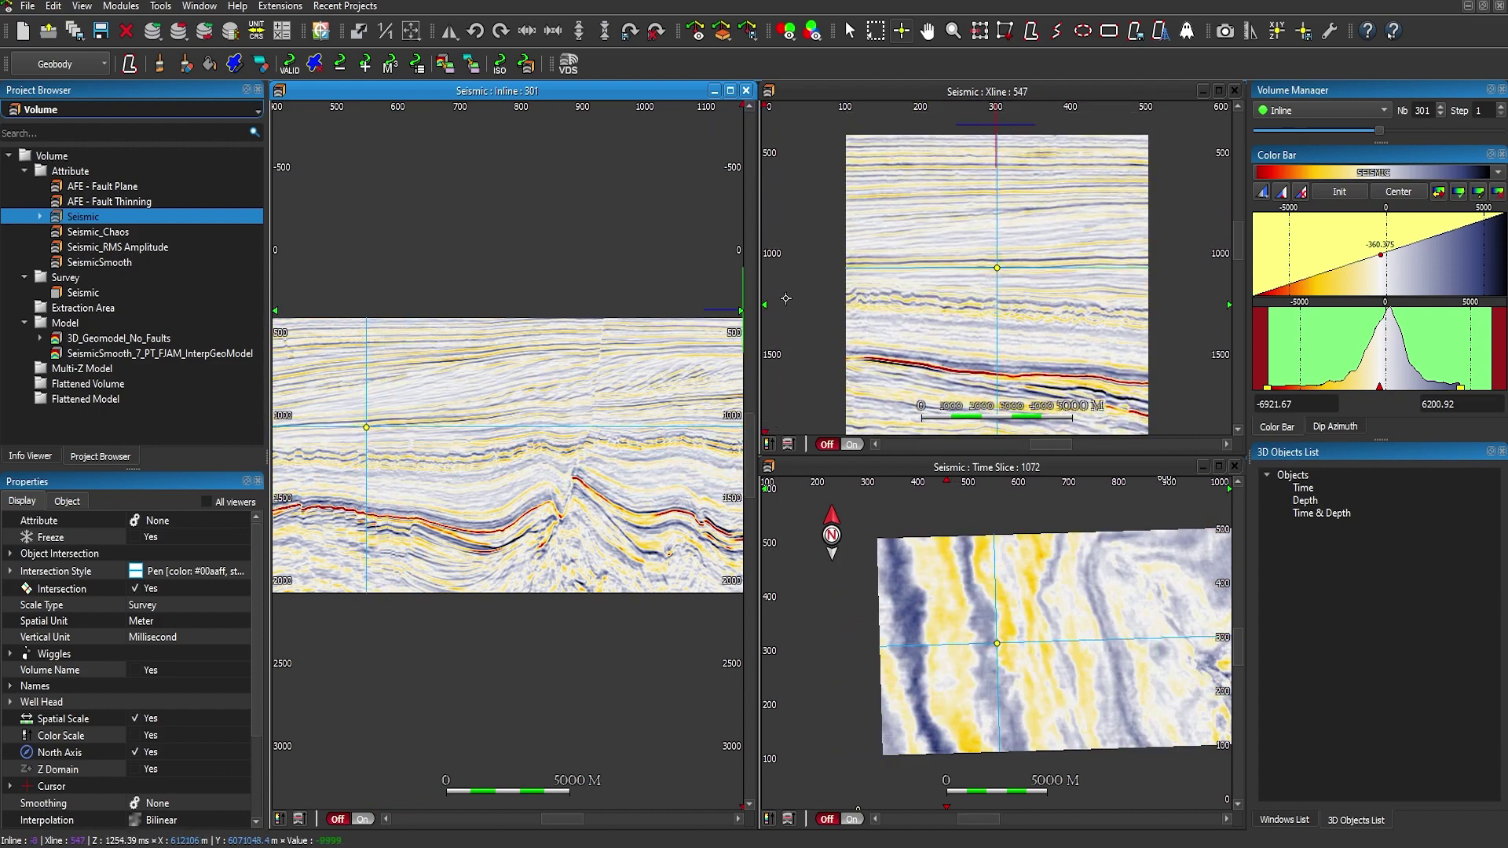
Browse the volume by moving the synchronized crosshair in the Xline and Time Slice viewers, ending at inline 184, Xline 1050, time slice 960.
{"action": "left_click", "coordinate": [987, 254]}
{"action": "left_click_drag", "start_coordinate": [987, 253], "coordinate": [950, 245]}
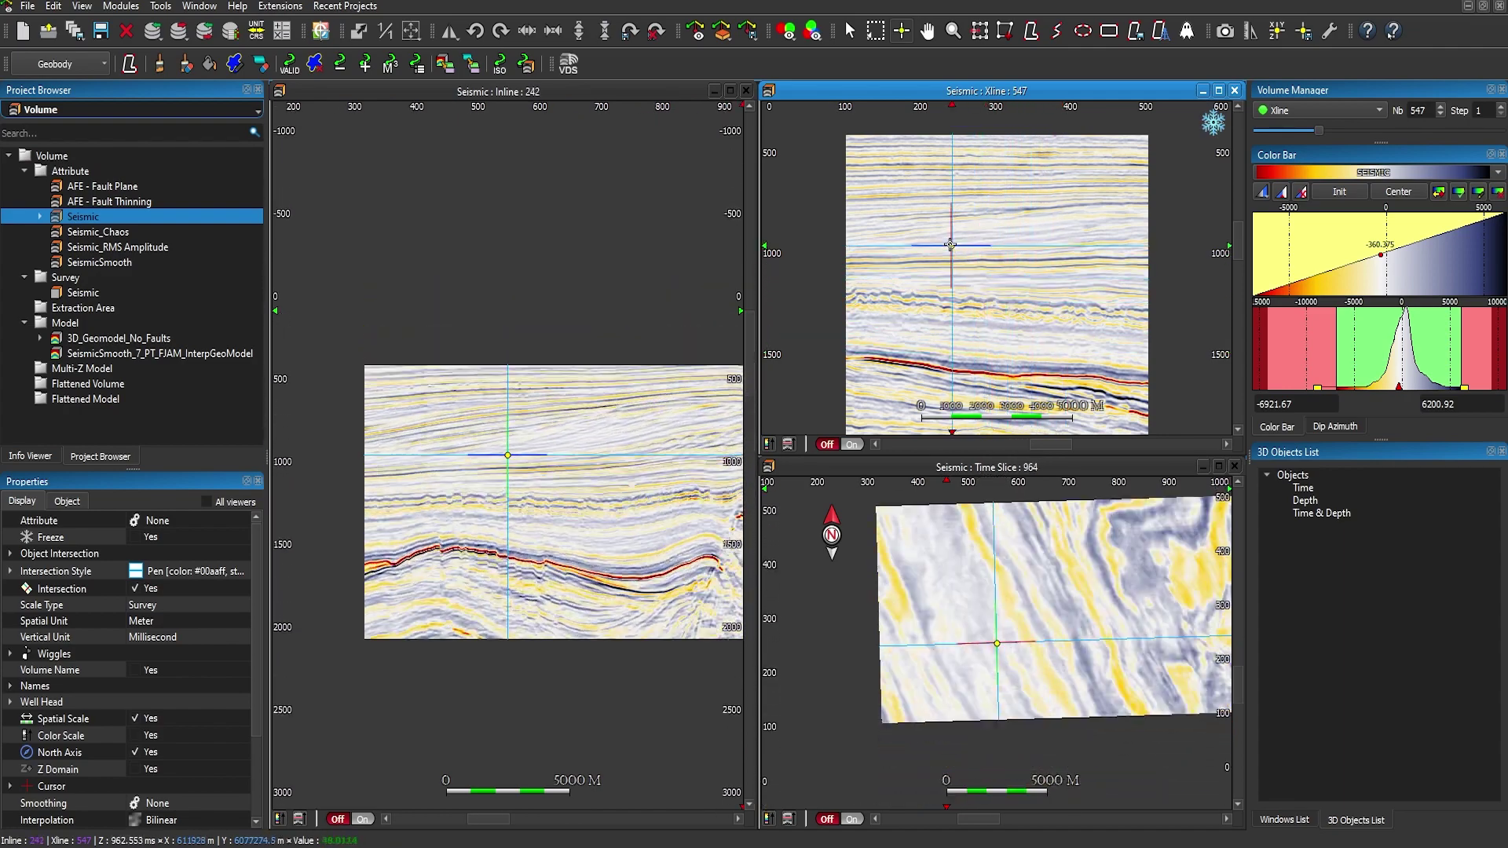
{"action": "left_click_drag", "start_coordinate": [1063, 629], "coordinate": [1001, 662]}
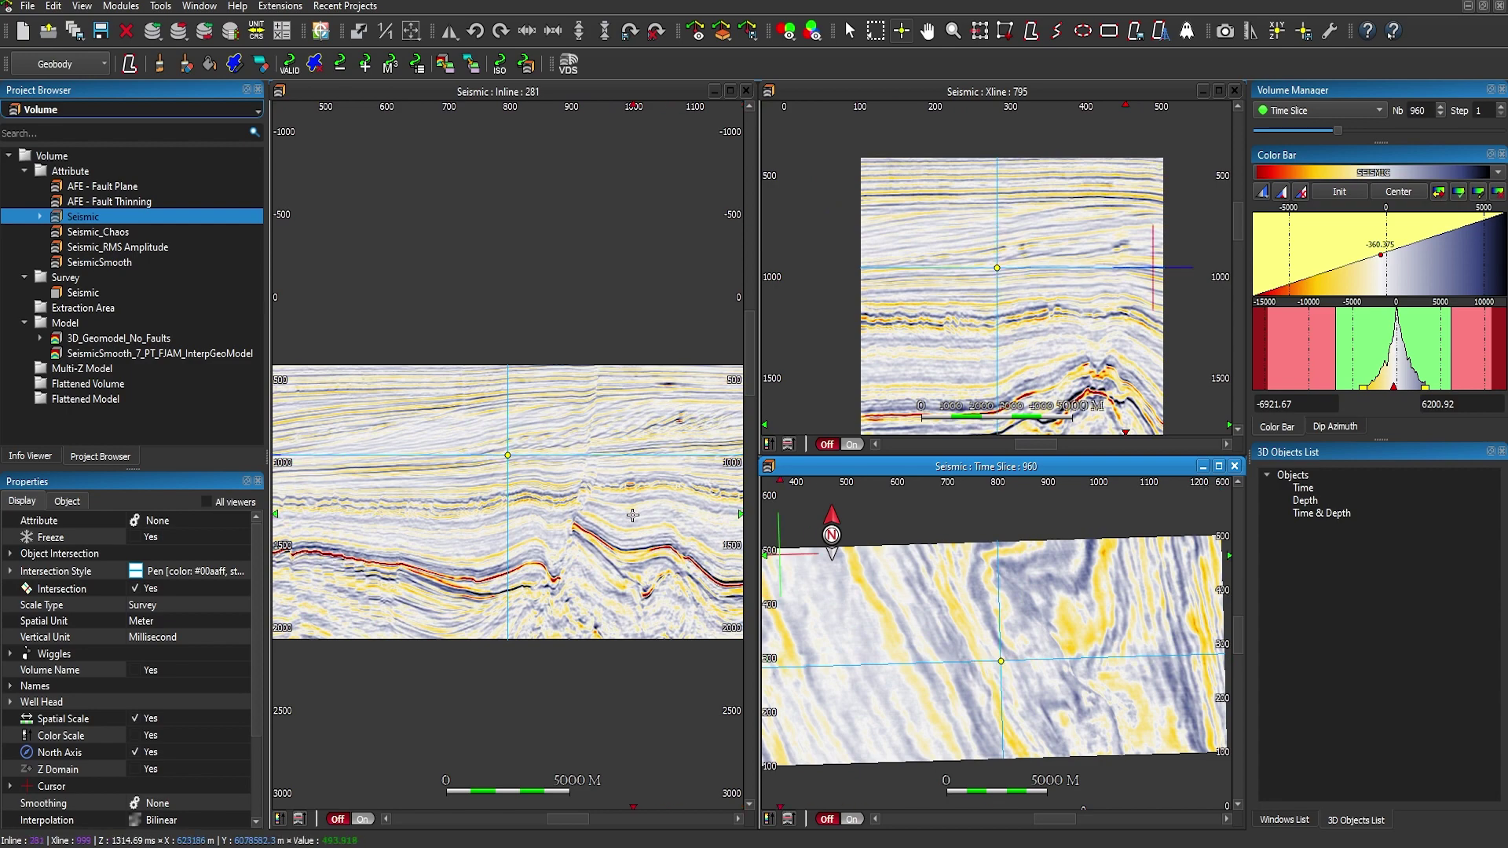
{"action": "scroll", "coordinate": [507, 455], "scroll_direction": "down", "scroll_amount": 1}
{"action": "scroll", "coordinate": [934, 352], "scroll_direction": "down", "scroll_amount": 2}
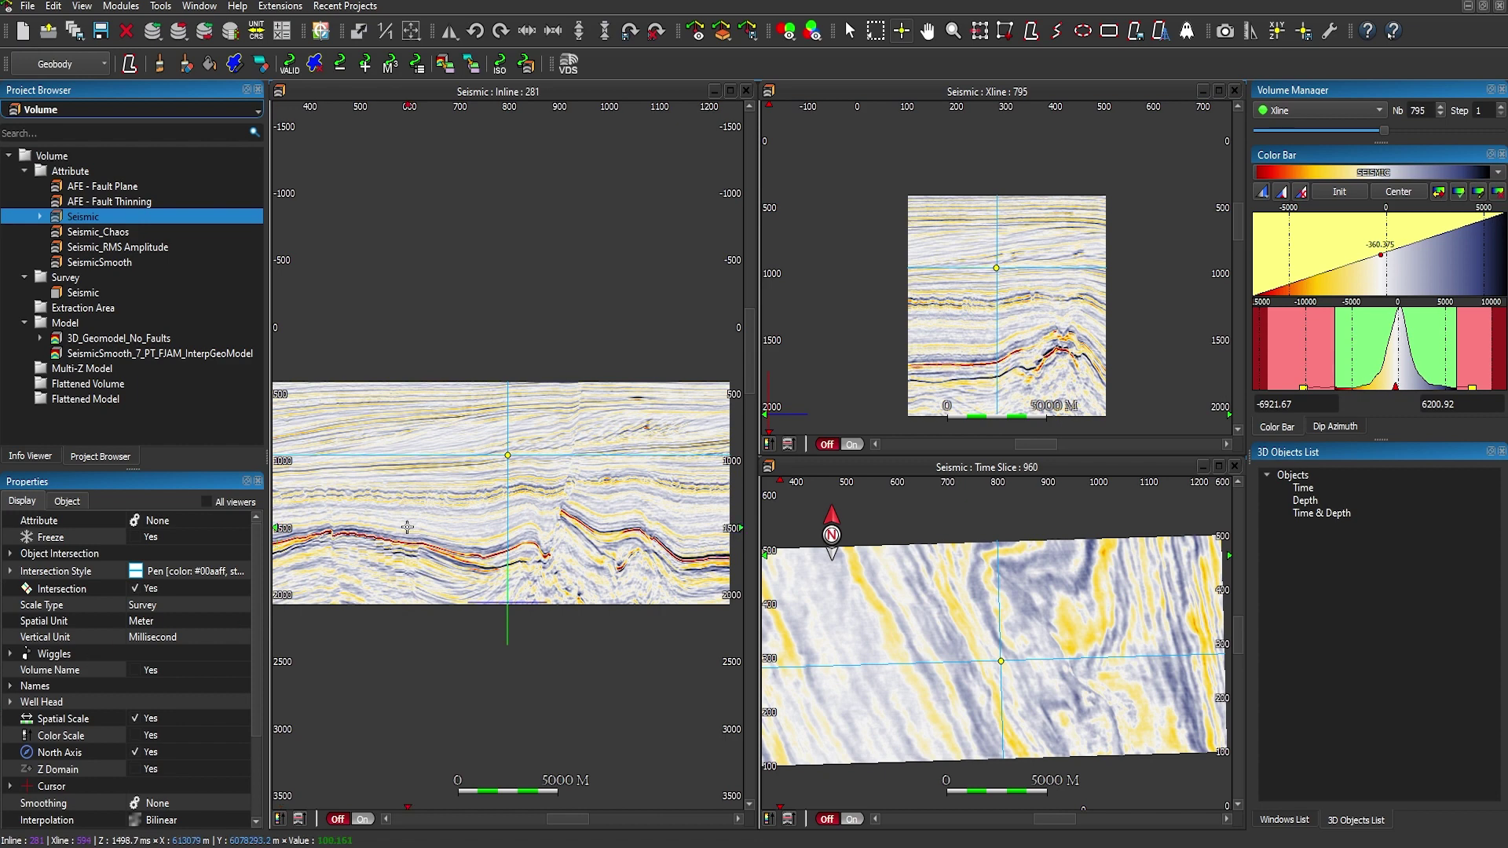
{"action": "left_click", "coordinate": [1129, 714]}
{"action": "left_click_drag", "start_coordinate": [1129, 715], "coordinate": [1129, 708]}
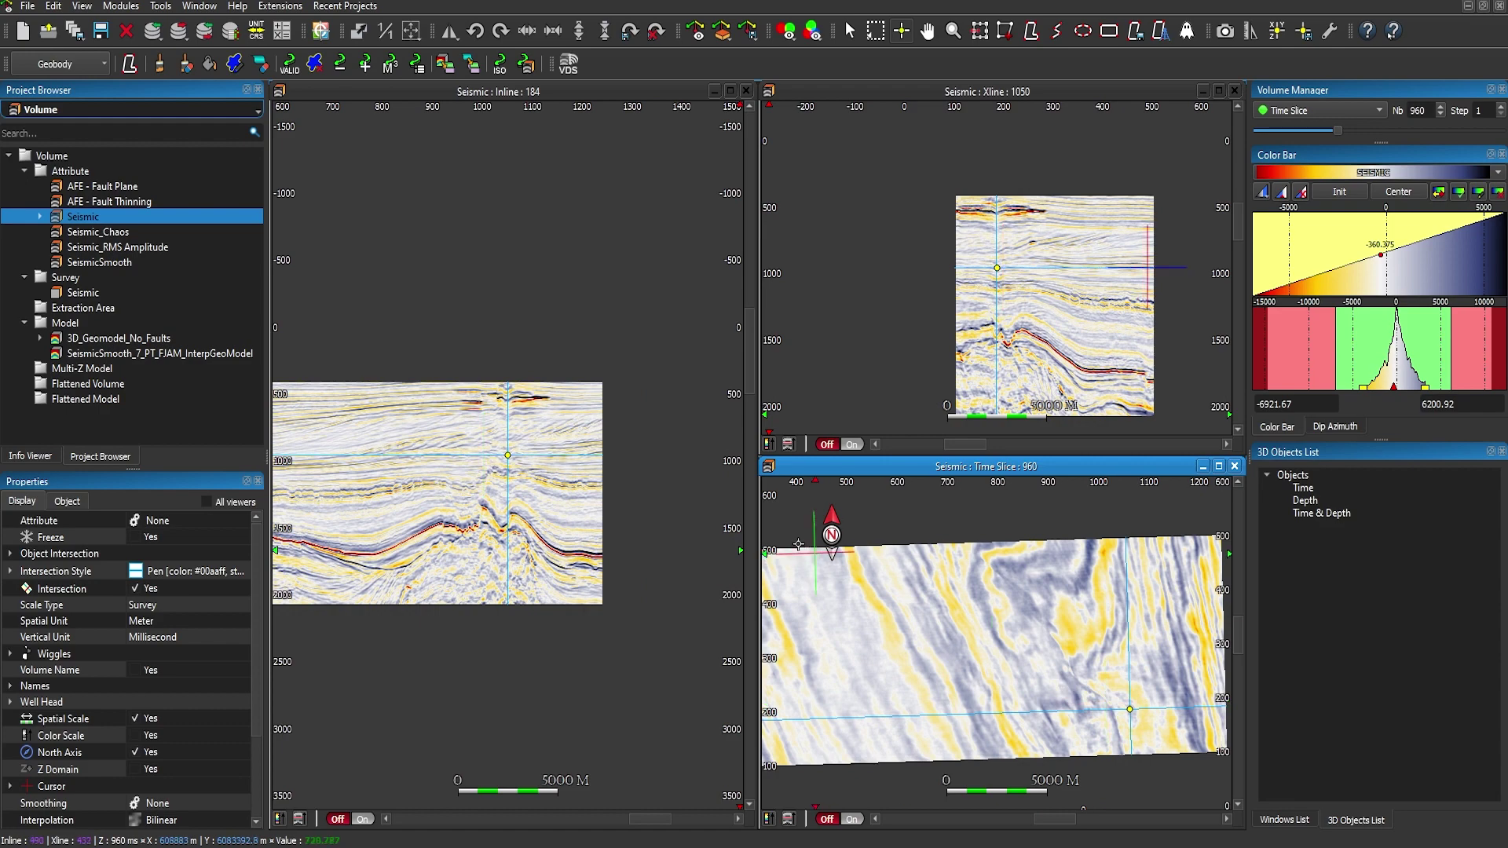
Position the synchronized crosshair on the shallow bright amplitude anomaly at inline 191, Xline 1068, time slice 532.
{"action": "scroll", "coordinate": [533, 417], "scroll_direction": "up", "scroll_amount": 4}
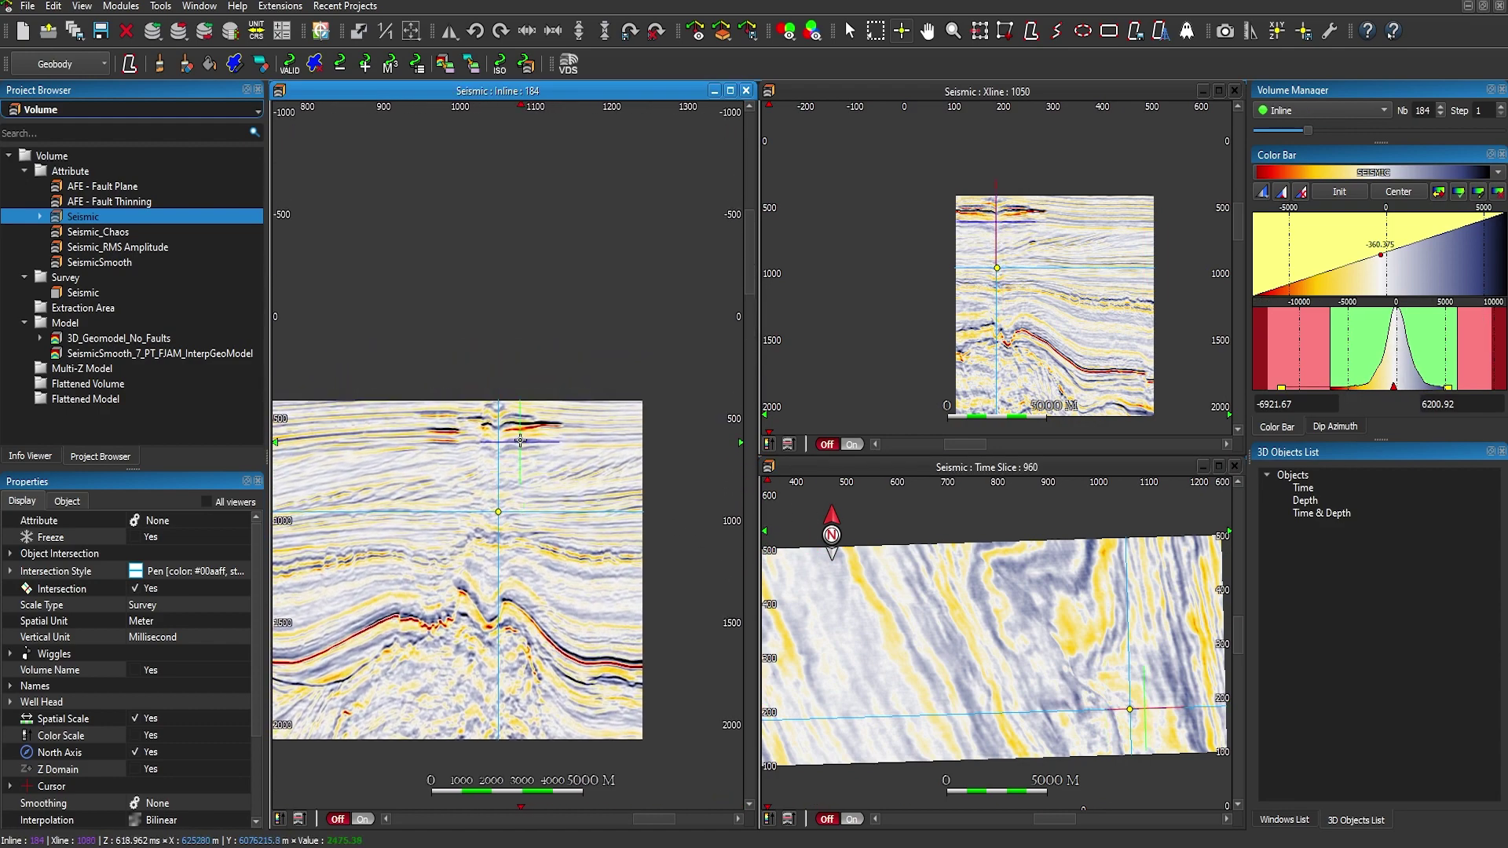
{"action": "scroll", "coordinate": [506, 443], "scroll_direction": "up", "scroll_amount": 3}
{"action": "left_click", "coordinate": [511, 395]}
{"action": "left_click", "coordinate": [511, 385]}
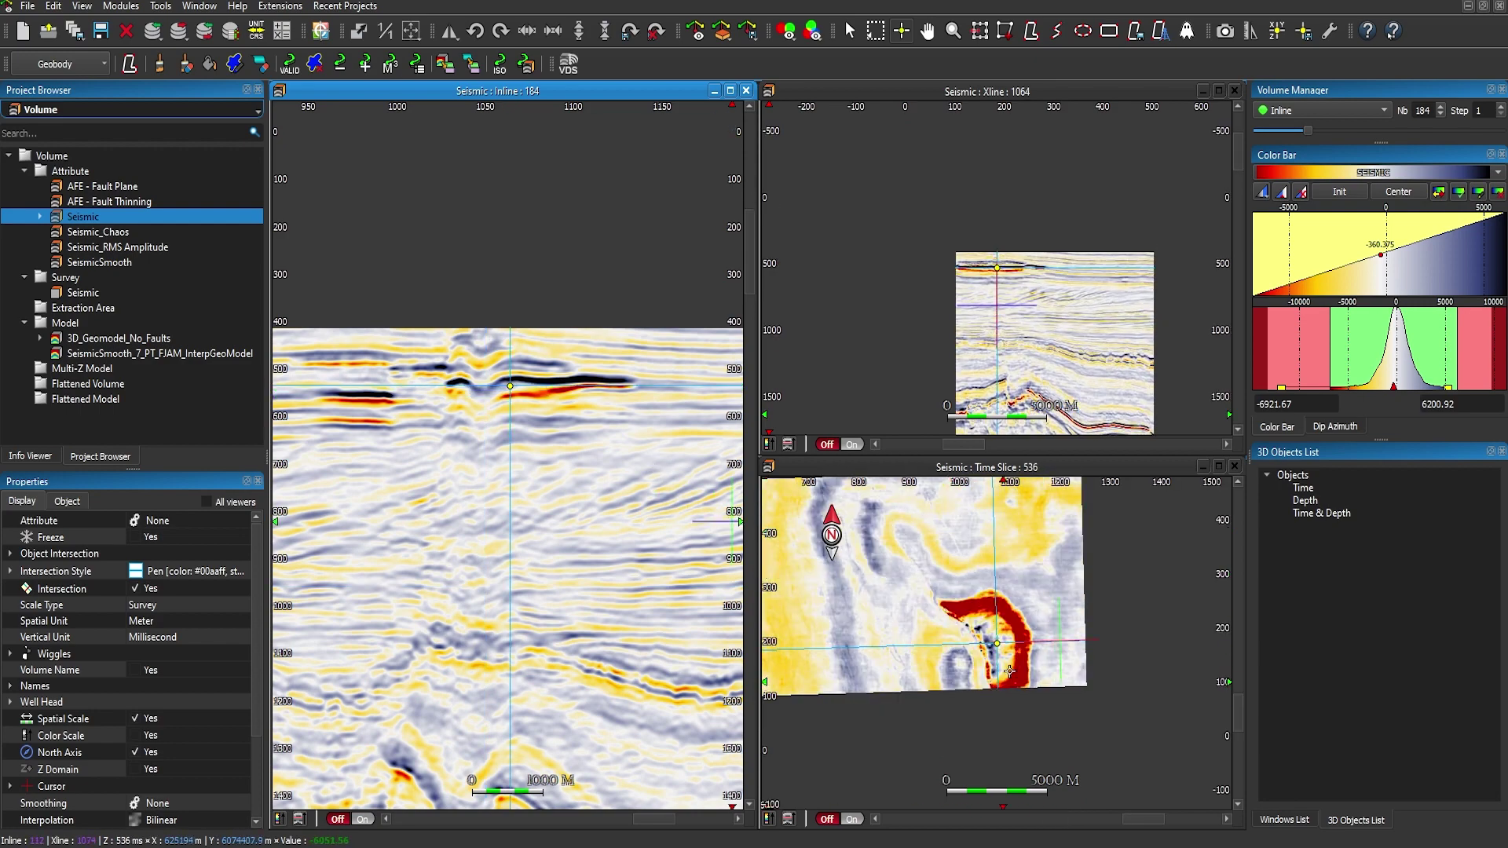
{"action": "left_click", "coordinate": [1014, 641]}
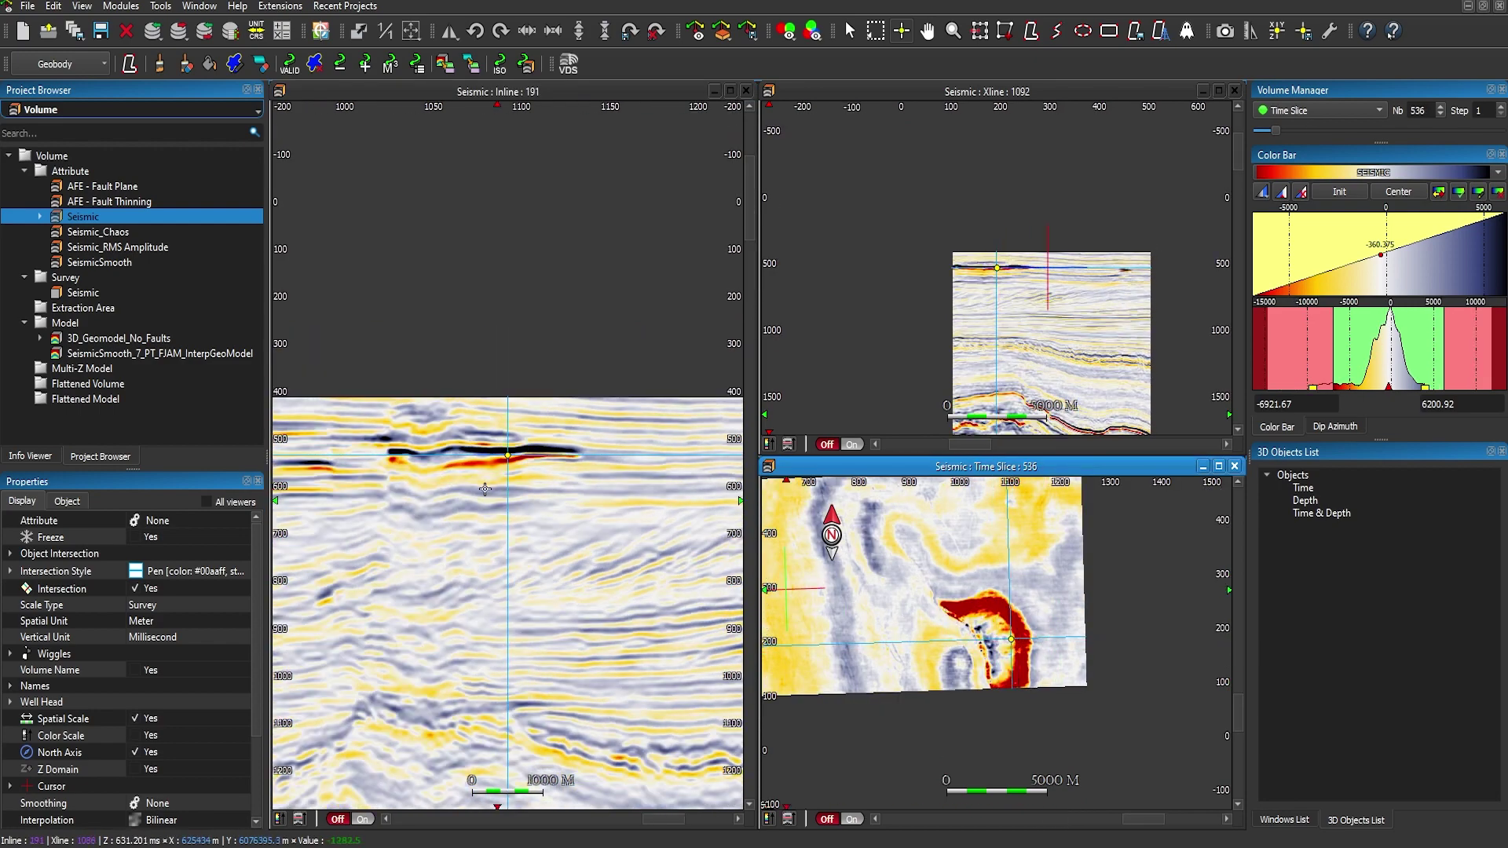
{"action": "left_click", "coordinate": [468, 455]}
{"action": "left_click_drag", "start_coordinate": [467, 453], "coordinate": [464, 453]}
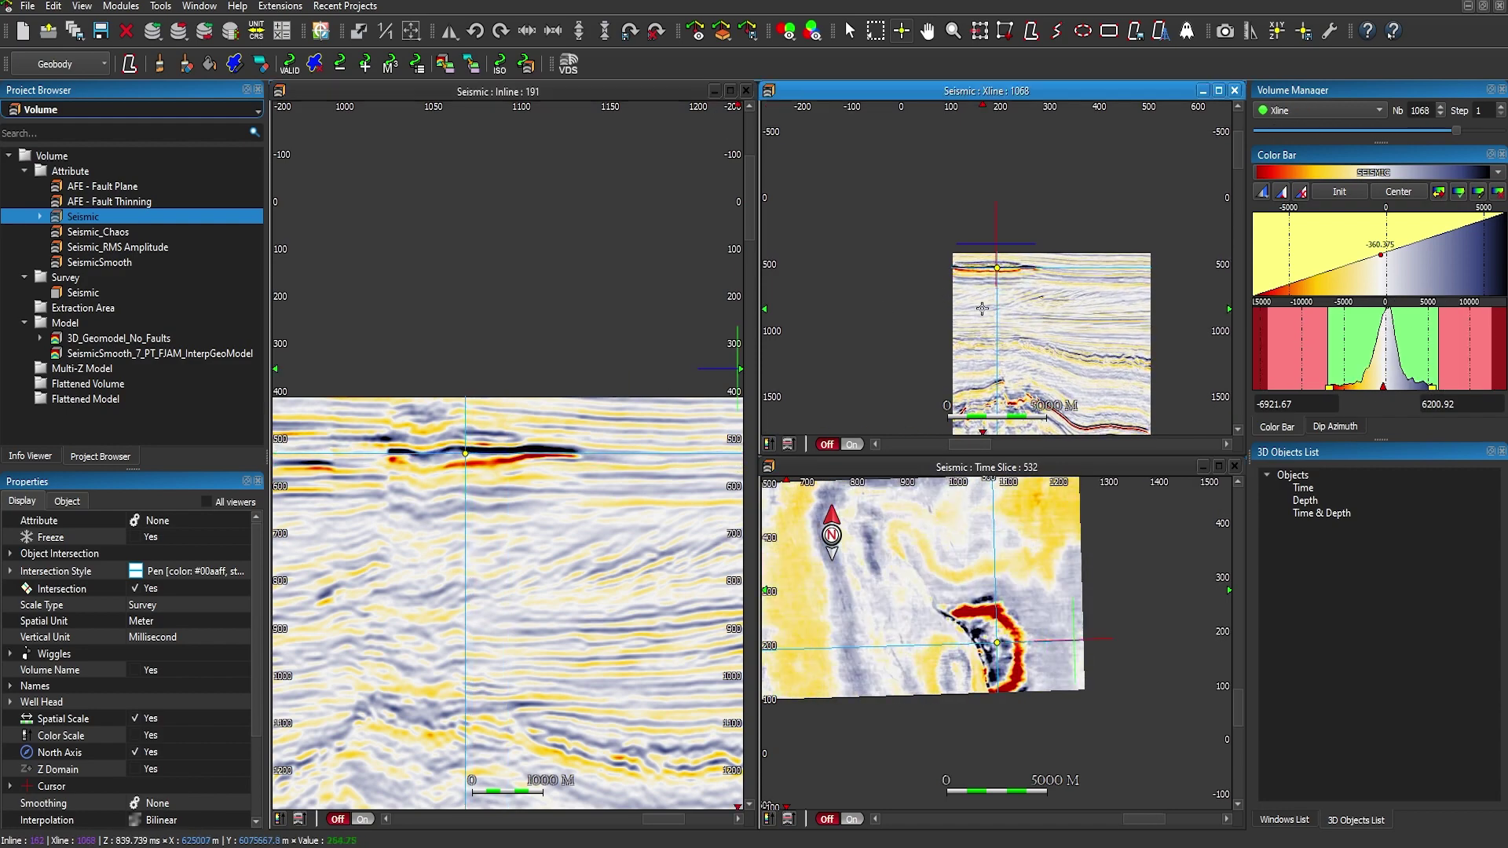
{"action": "scroll", "coordinate": [982, 296], "scroll_direction": "up", "scroll_amount": 5}
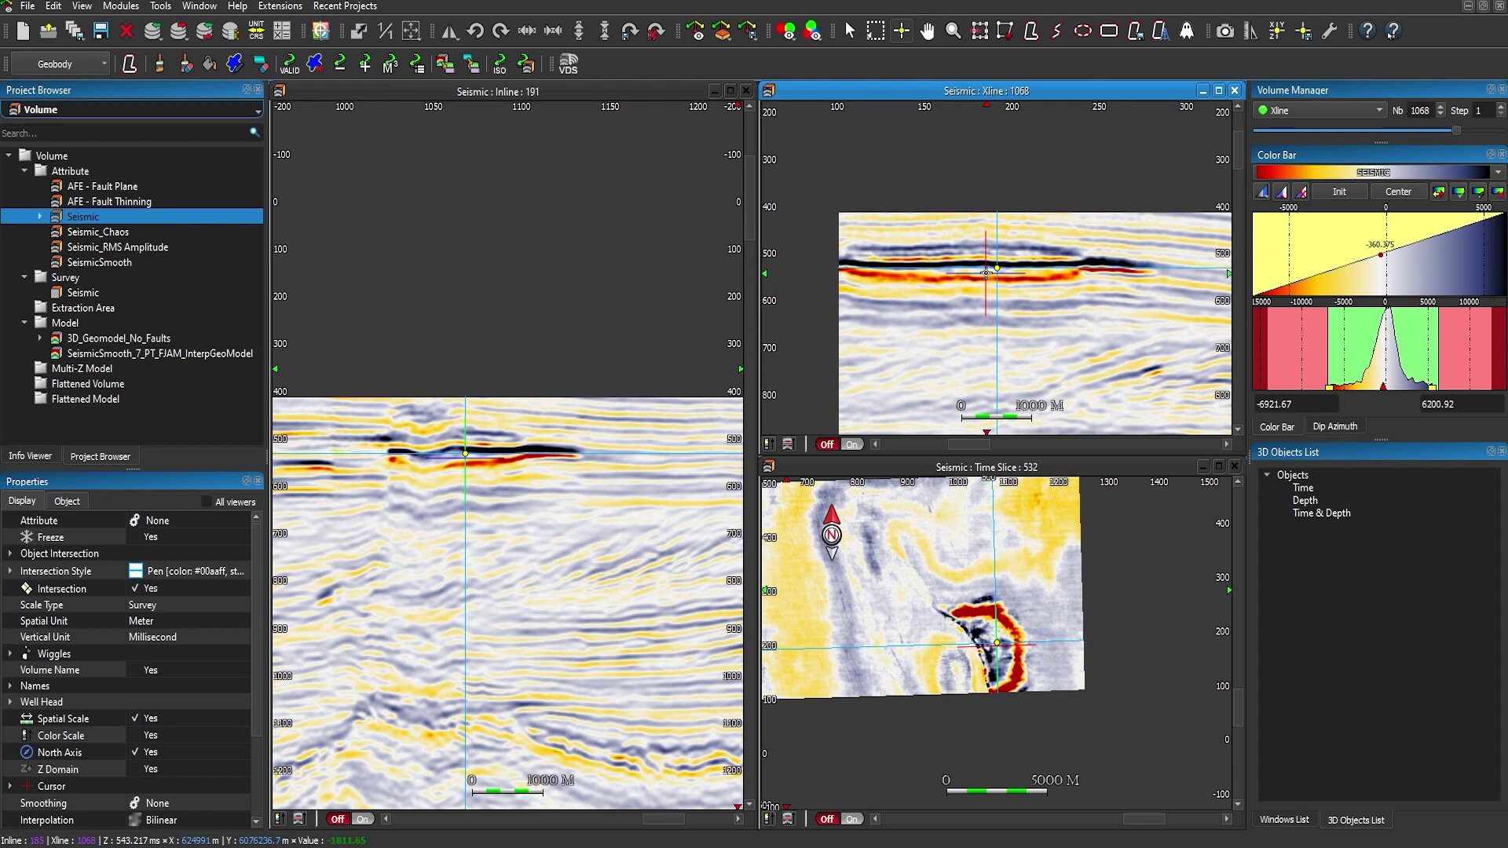
Save the current crosshair position as a location named GAS_CAP.
{"action": "left_click", "coordinate": [1303, 33]}
{"action": "left_click", "coordinate": [666, 608]}
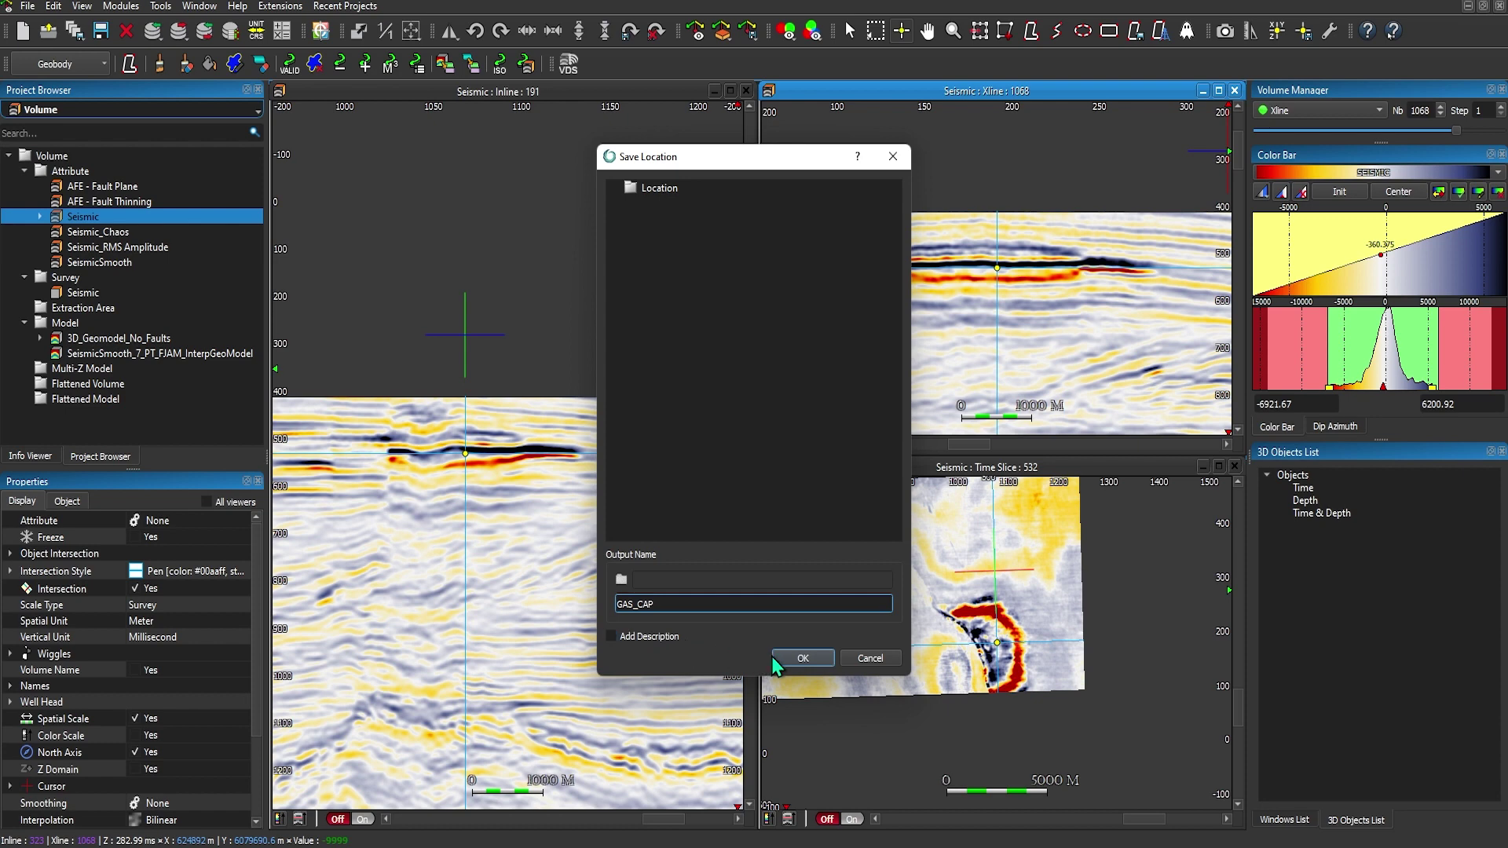
{"action": "left_click", "coordinate": [802, 659]}
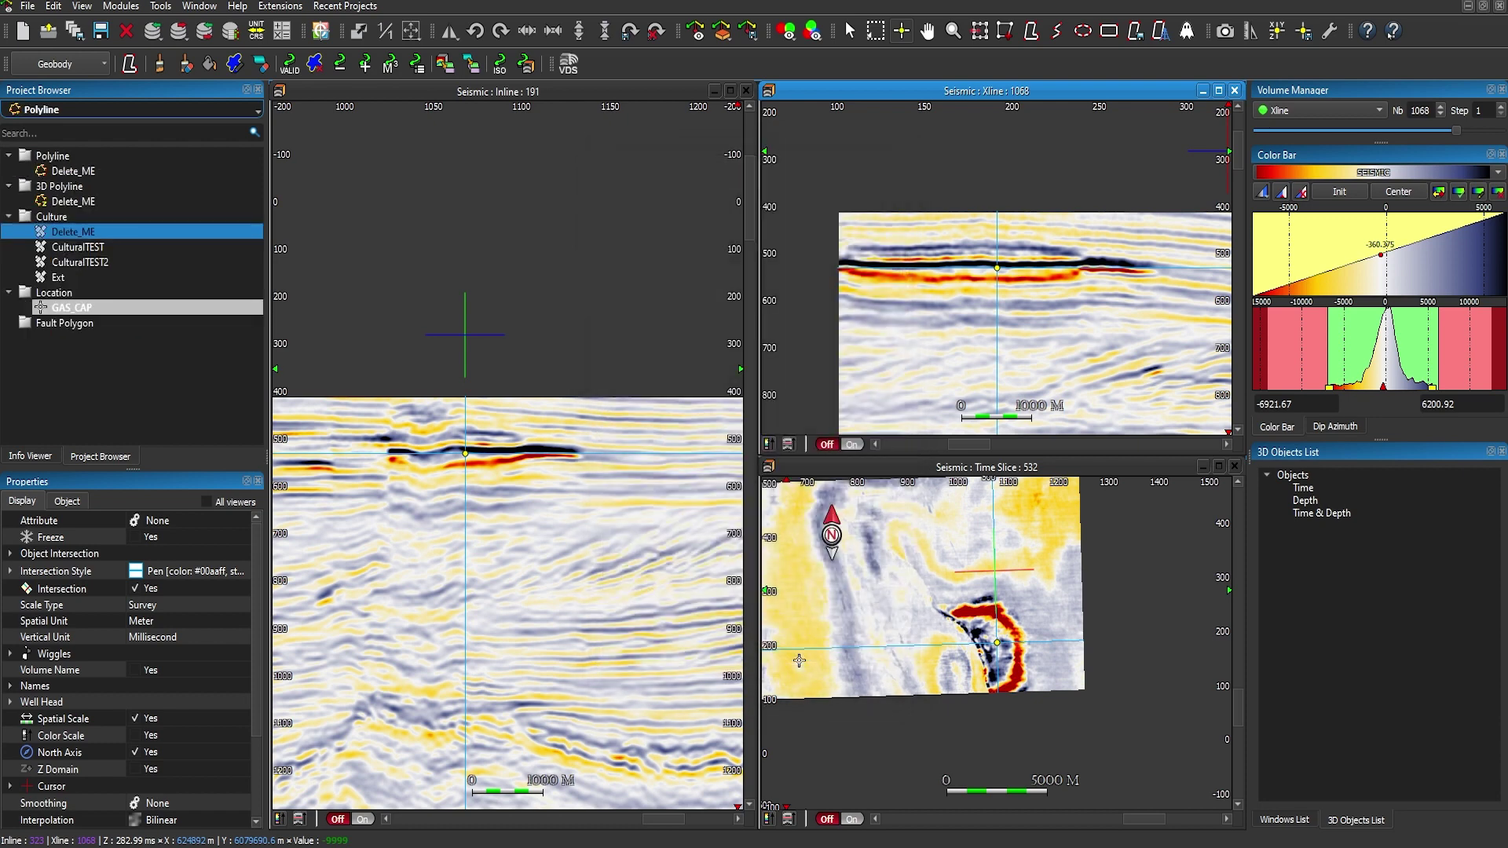
Move the synchronized crosshair into the dome structure at inline 360, Xline 875, time slice 1704.
{"action": "scroll", "coordinate": [490, 563], "scroll_direction": "down", "scroll_amount": 3}
{"action": "left_click_drag", "start_coordinate": [490, 563], "coordinate": [595, 382]}
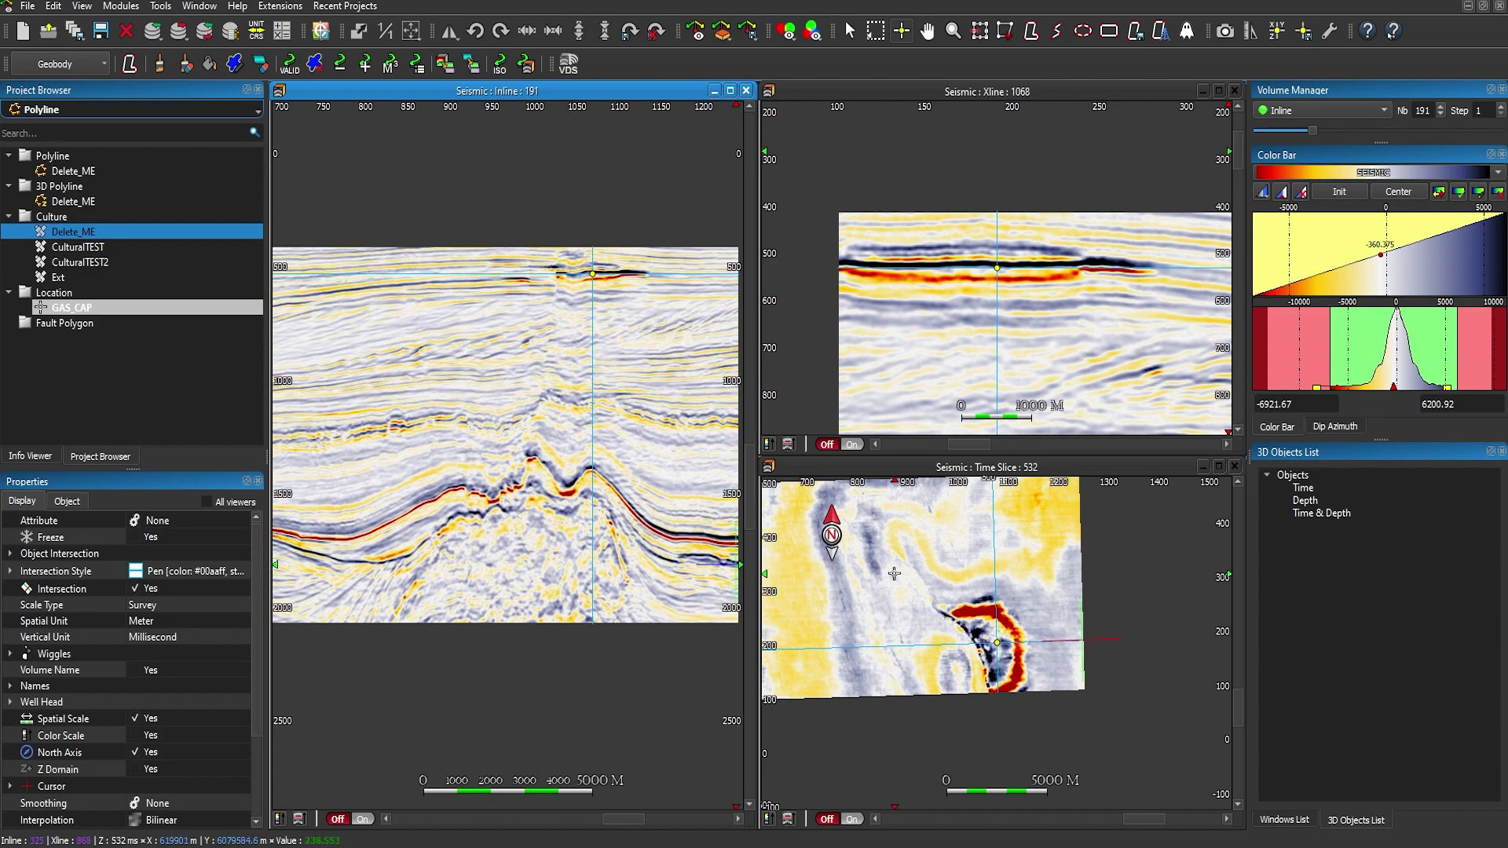
{"action": "left_click_drag", "start_coordinate": [894, 573], "coordinate": [987, 616]}
{"action": "left_click", "coordinate": [940, 578]}
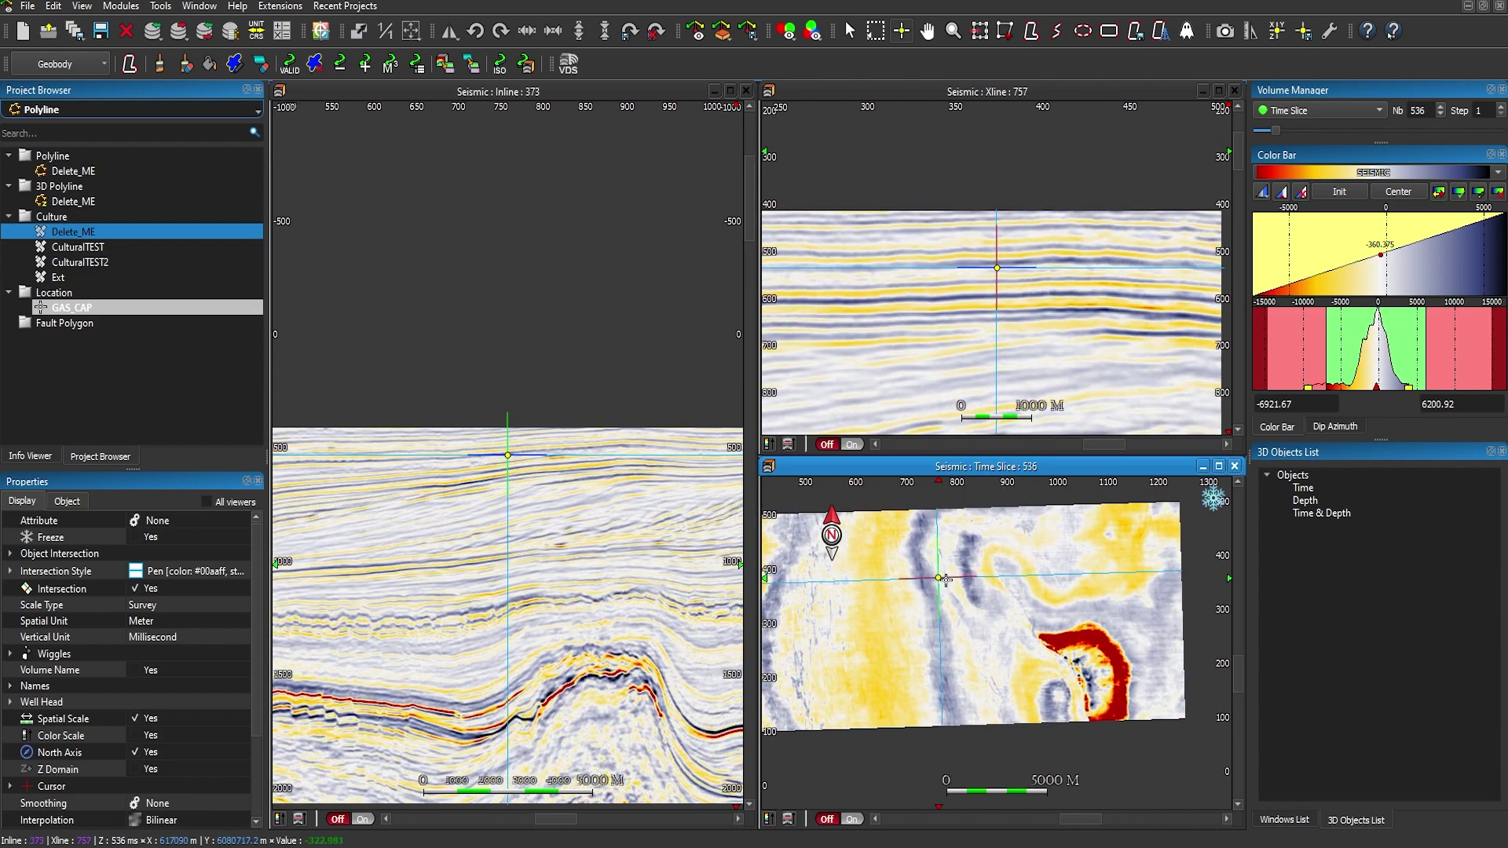
{"action": "left_click", "coordinate": [967, 585]}
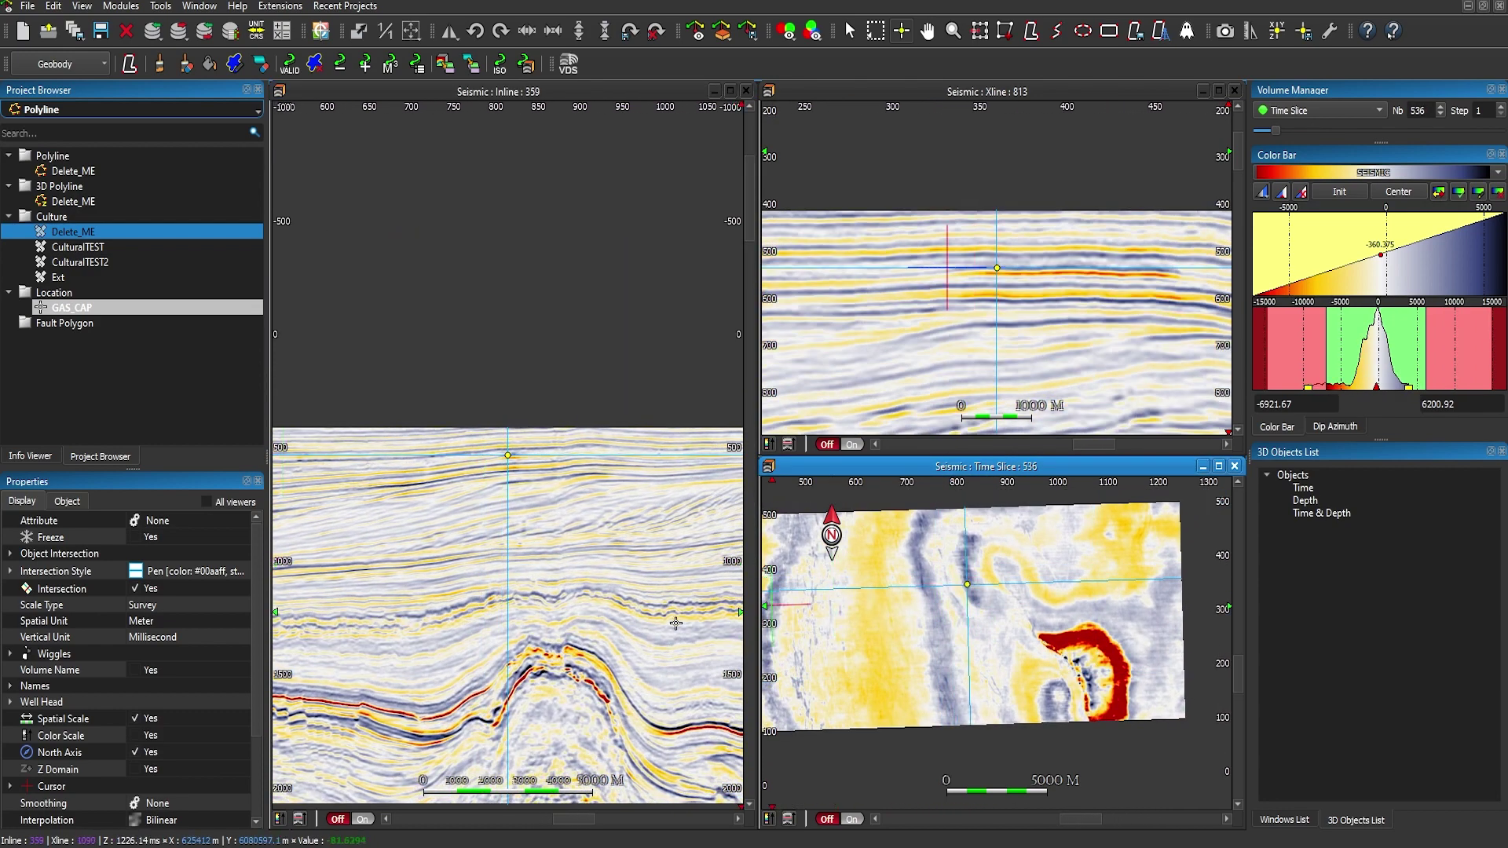
{"action": "left_click_drag", "start_coordinate": [549, 639], "coordinate": [498, 413]}
{"action": "left_click", "coordinate": [506, 512]}
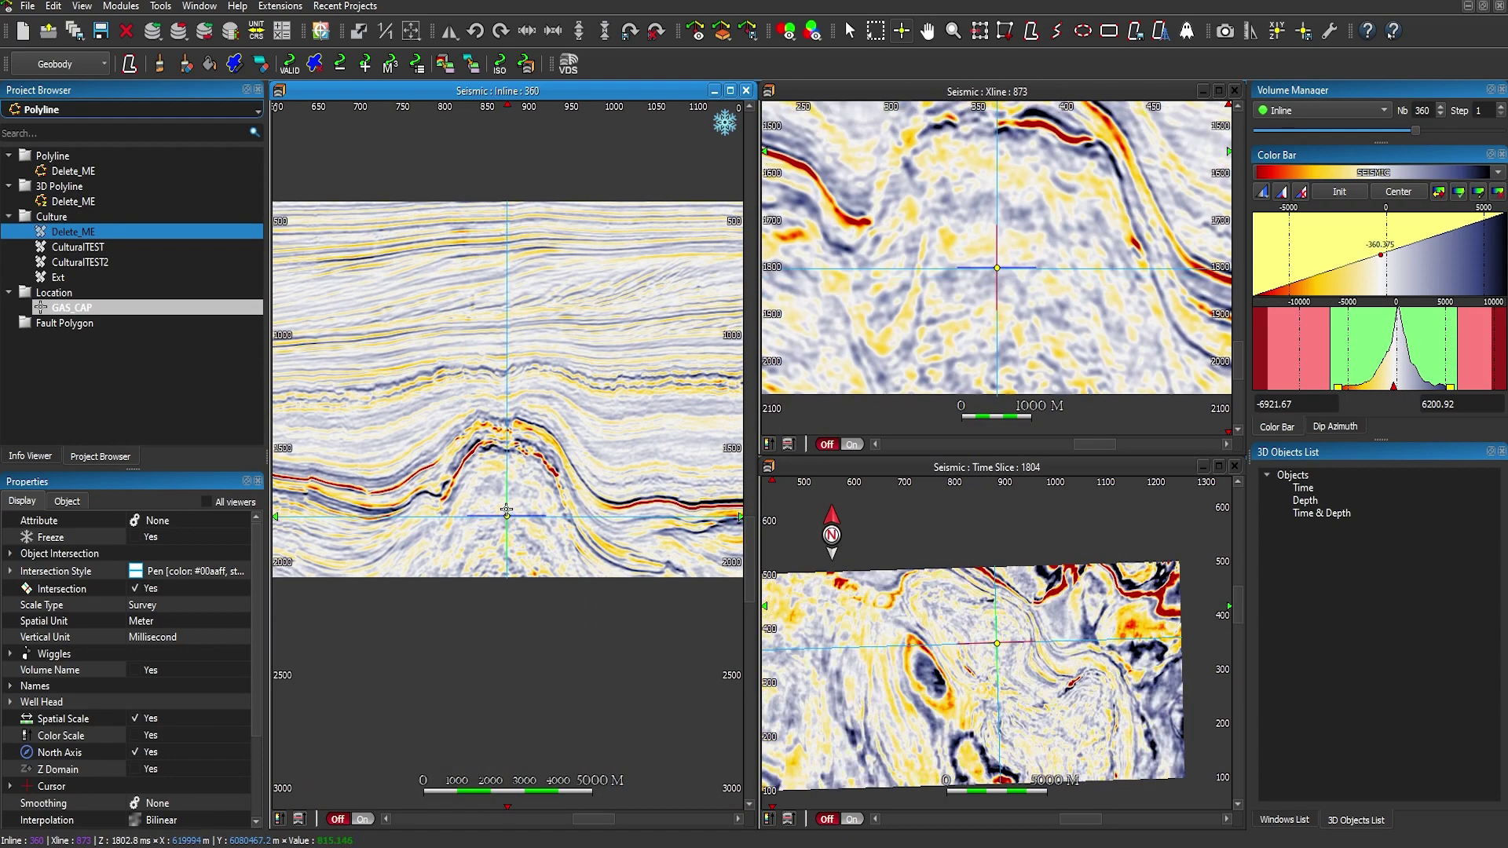
{"action": "left_click", "coordinate": [509, 493]}
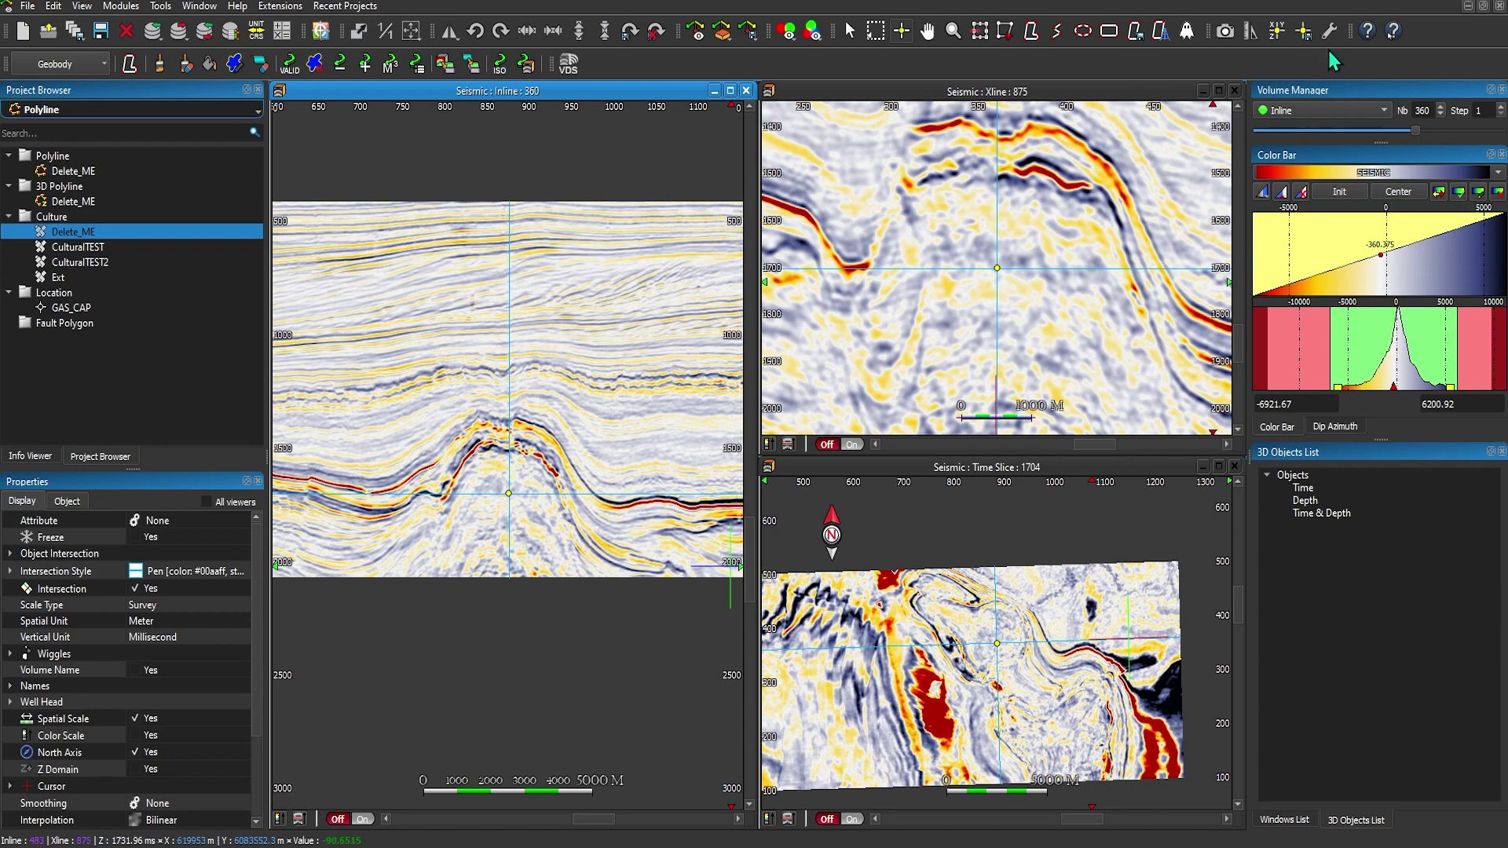
Save the crosshair position inside the dome as a location named SALT.
{"action": "left_click", "coordinate": [1304, 31]}
{"action": "type", "text": "SALT"}
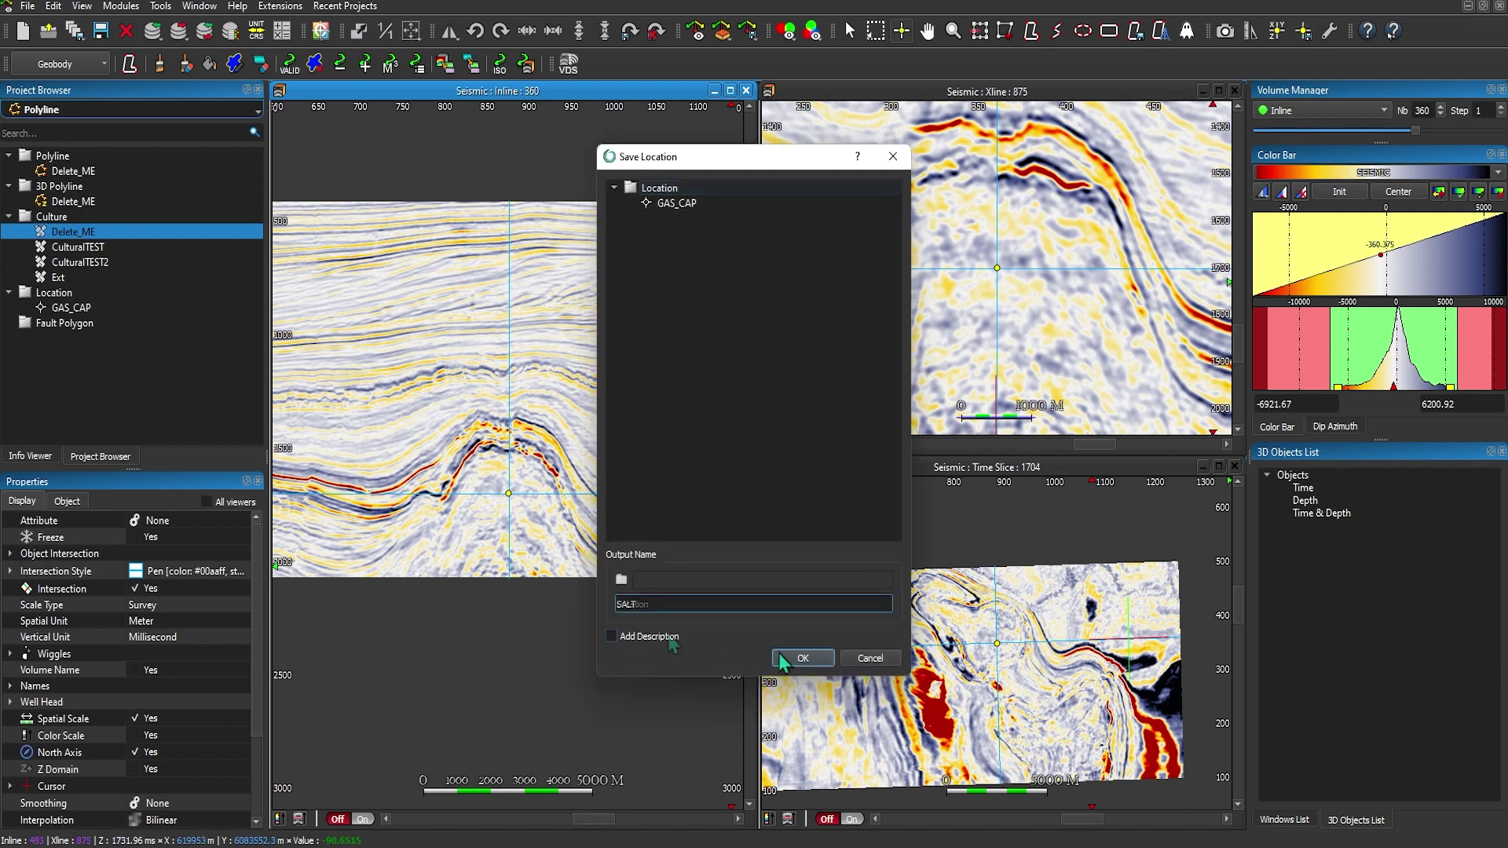
{"action": "left_click", "coordinate": [802, 658]}
Move the crosshair to the faulted reflectors at inline 360, Xline 538, time slice 1668, and save that location as FAULTS.
{"action": "left_click_drag", "start_coordinate": [445, 520], "coordinate": [690, 481]}
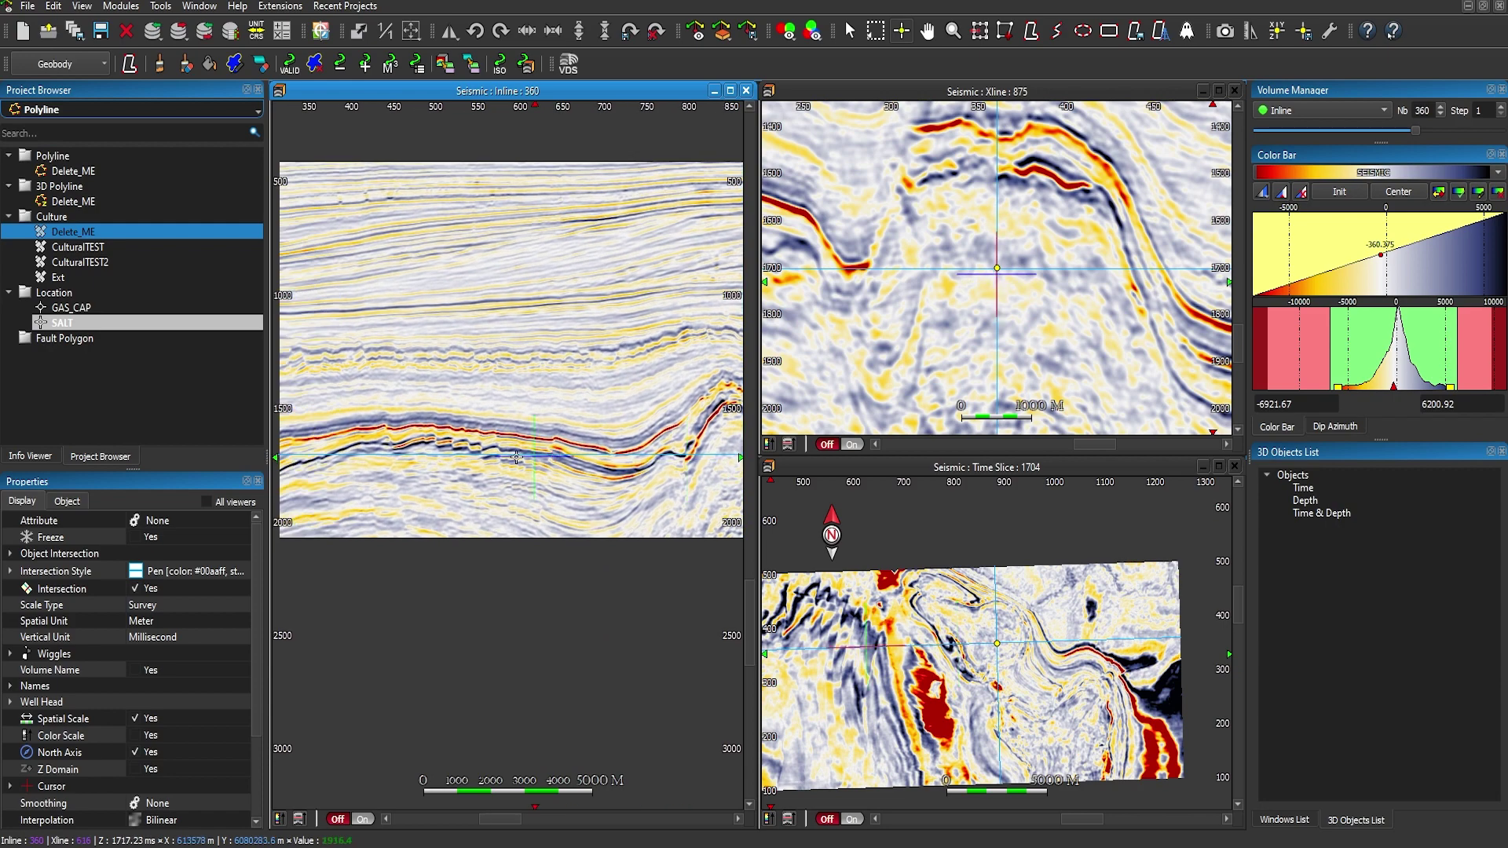
{"action": "left_click", "coordinate": [468, 446]}
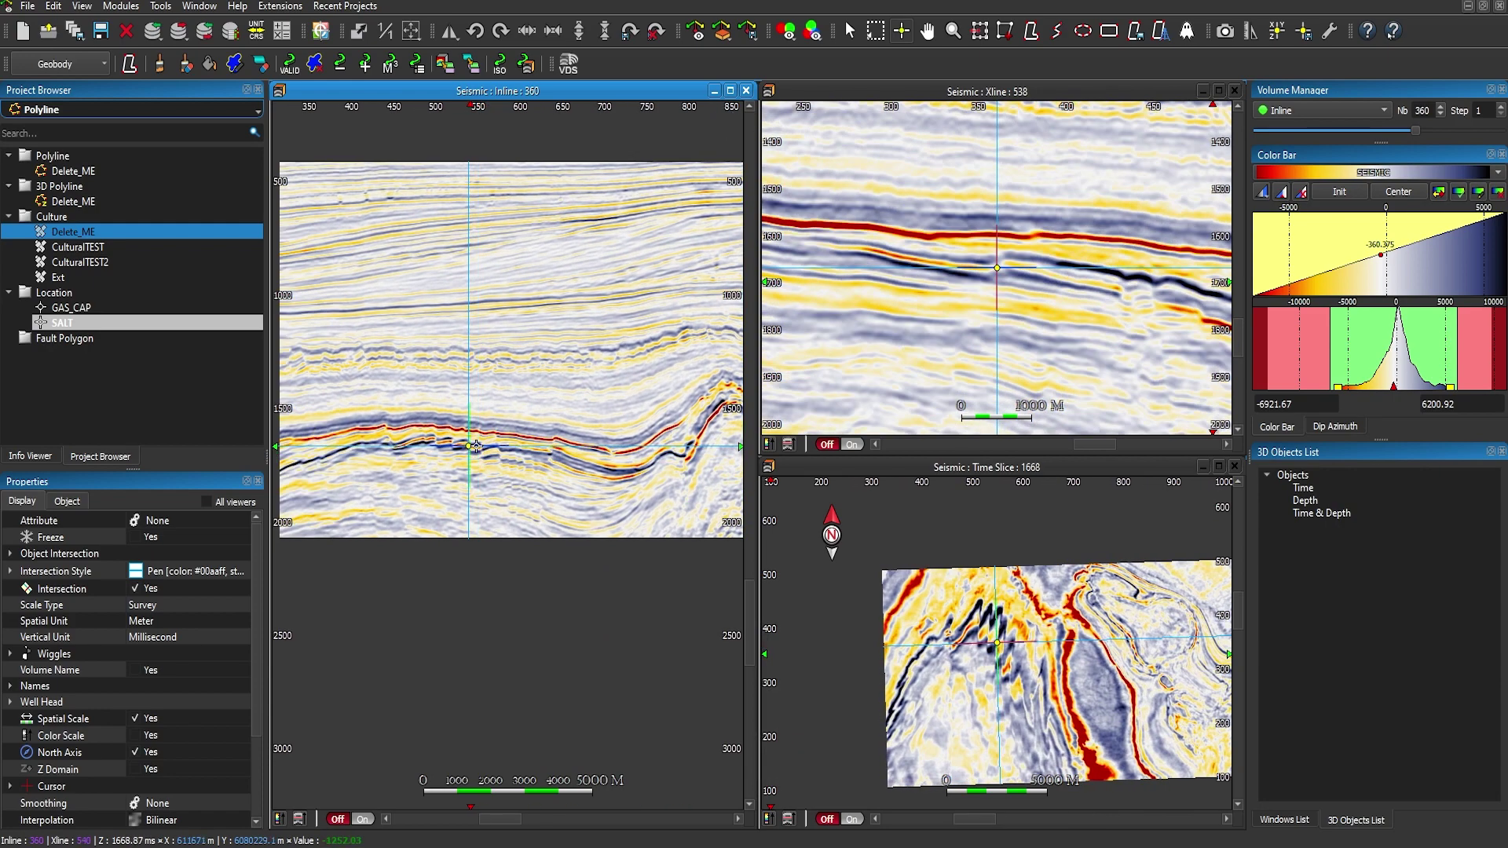
{"action": "left_click", "coordinate": [1303, 31]}
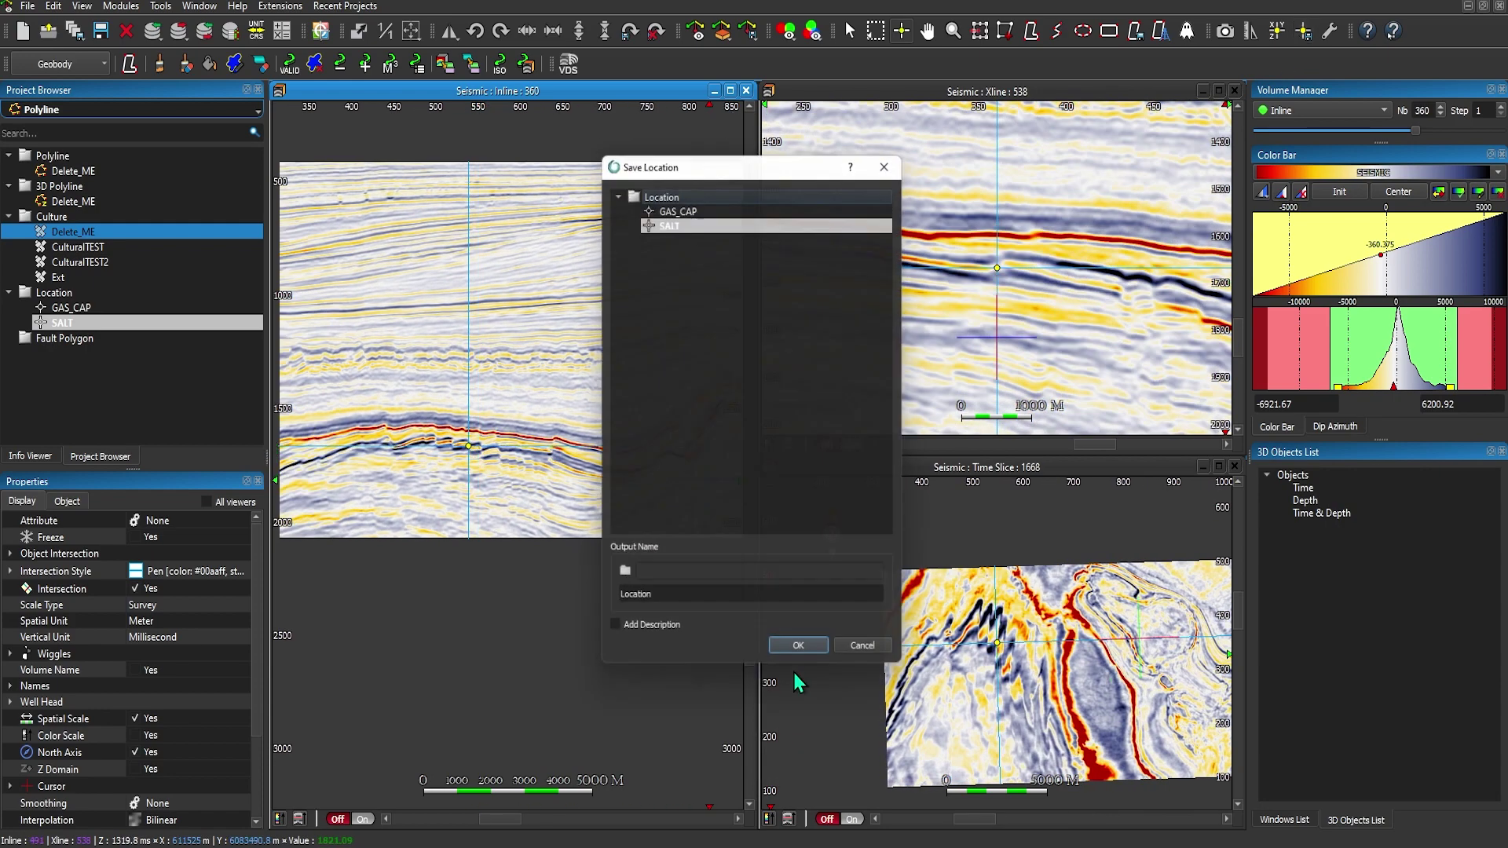
{"action": "left_click_drag", "start_coordinate": [669, 603], "coordinate": [577, 610]}
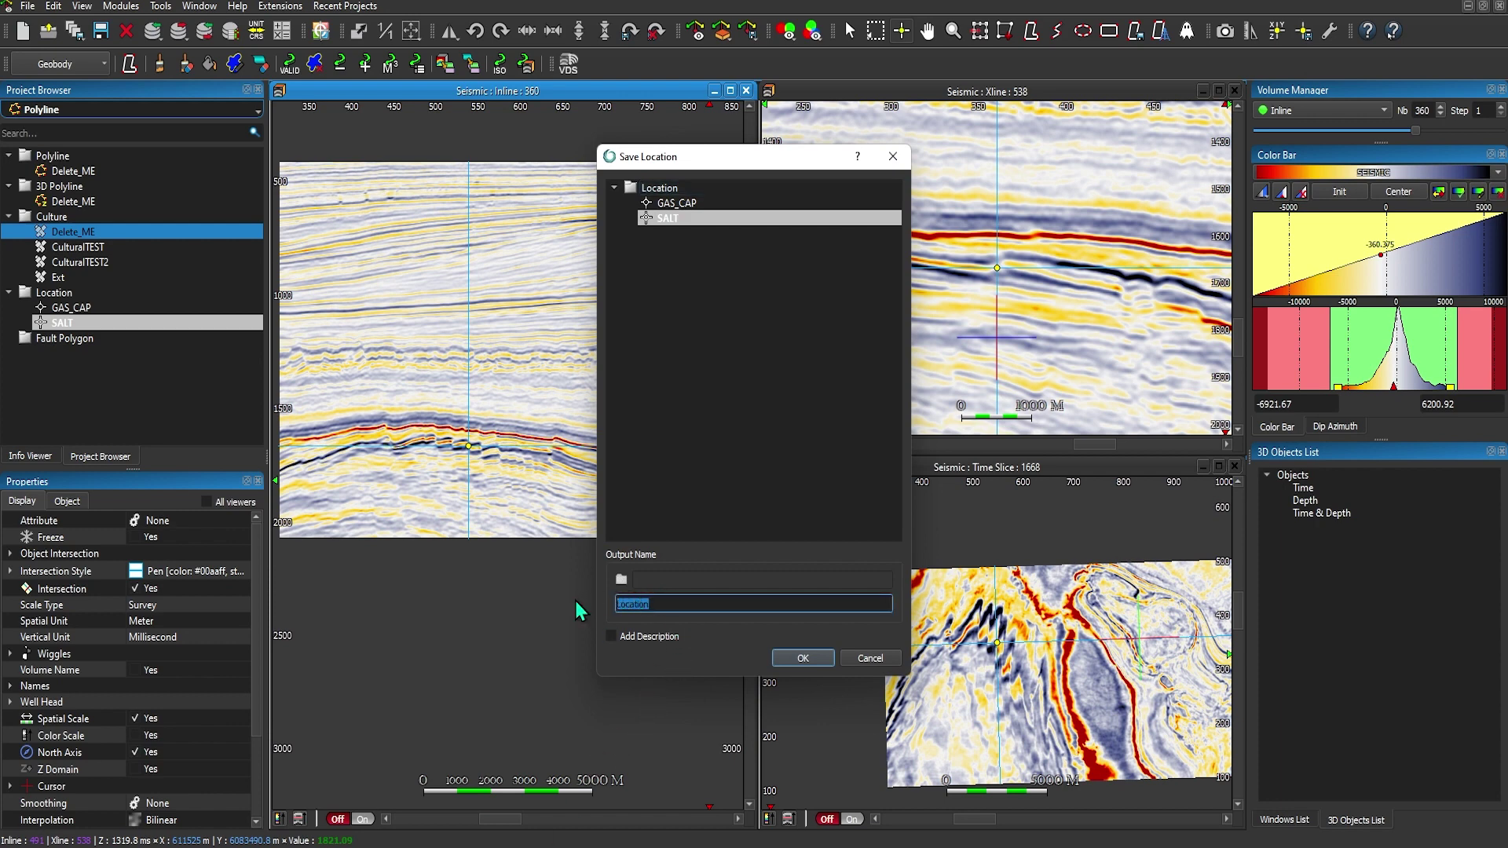
{"action": "type", "text": "FAULTS"}
{"action": "left_click", "coordinate": [776, 657]}
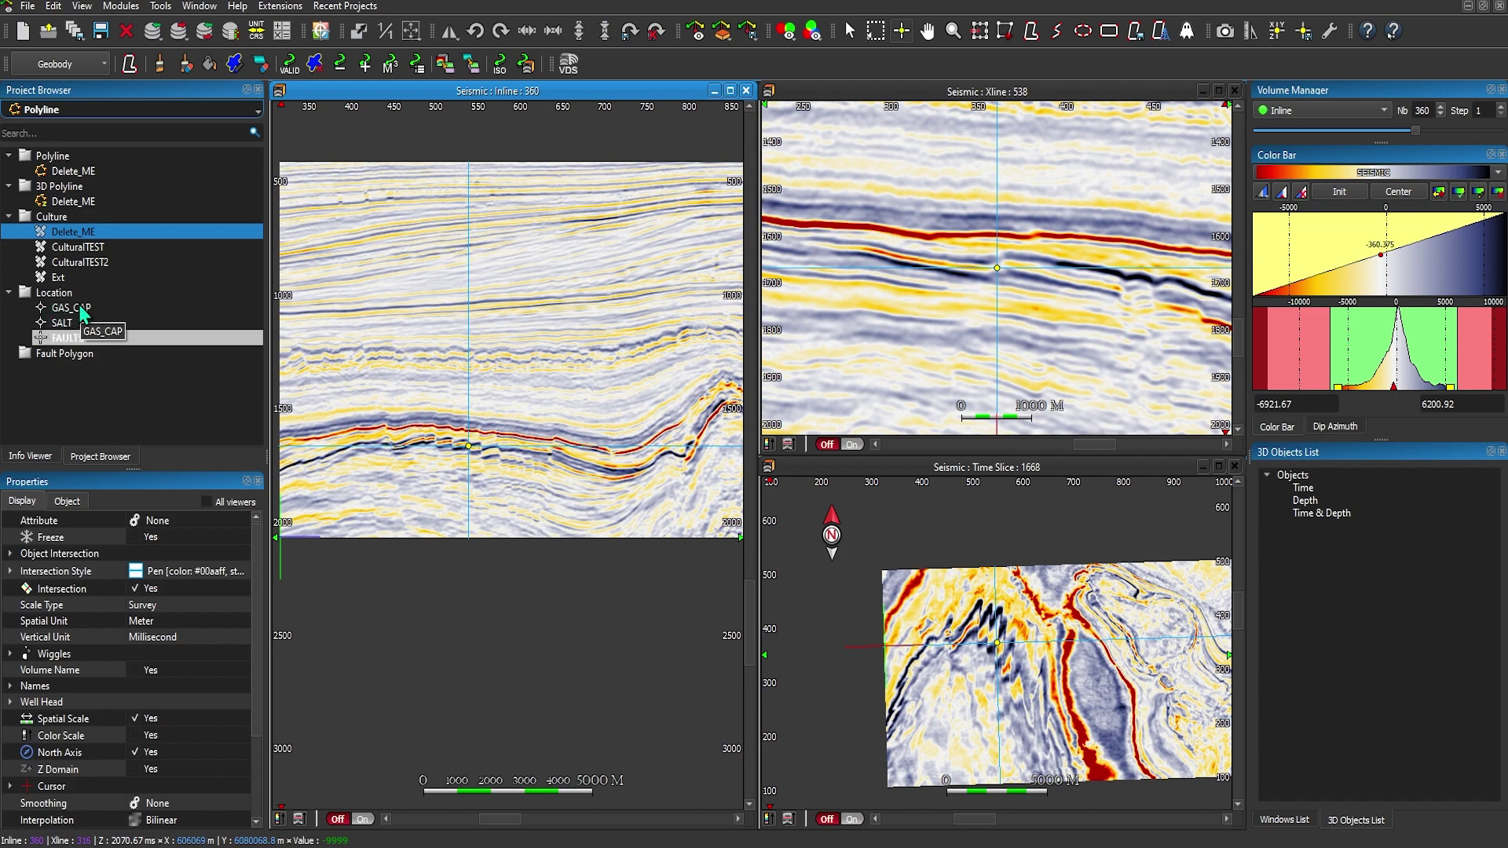
Open the GAS_CAP location in the Location browser and add the SALT and FAULTS locations to its list.
{"action": "double_click", "coordinate": [43, 313]}
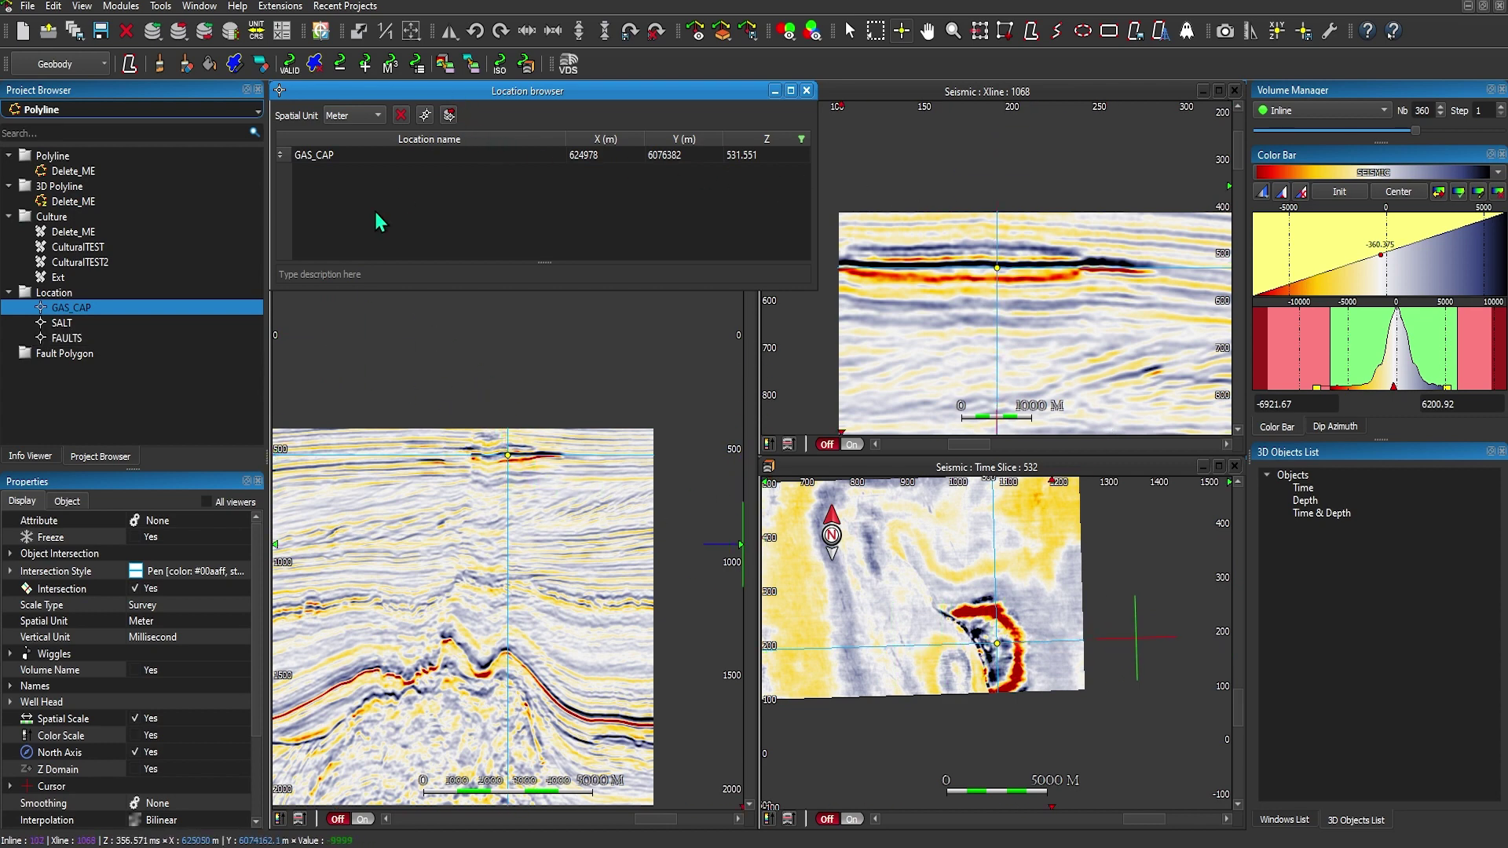
{"action": "left_click_drag", "start_coordinate": [62, 323], "coordinate": [314, 228]}
{"action": "left_click_drag", "start_coordinate": [78, 344], "coordinate": [354, 223]}
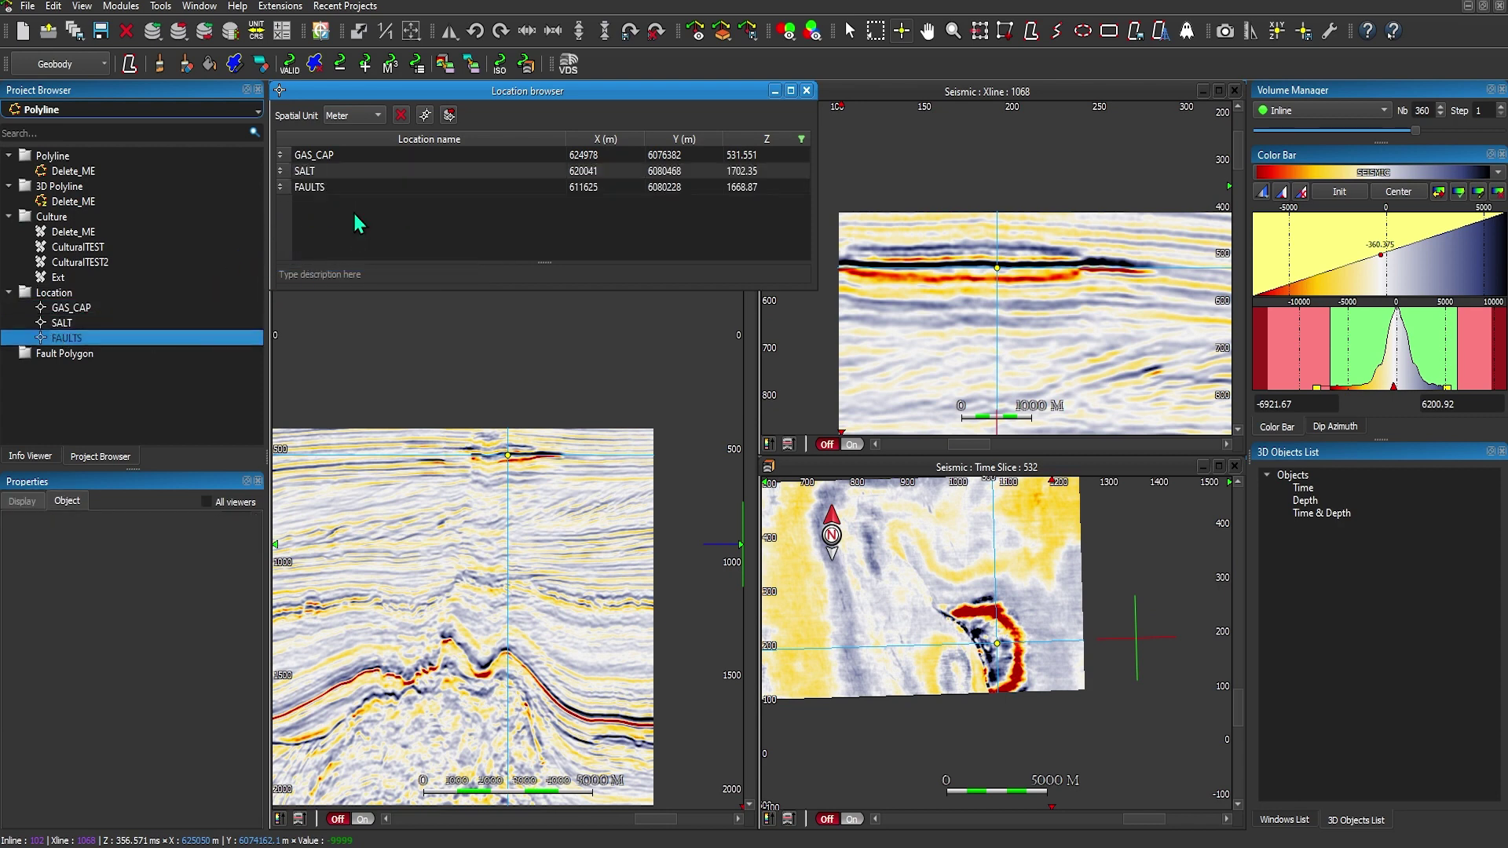
Jump the viewers to the saved FAULTS location and on to SALT, and close the Location browser.
{"action": "left_click", "coordinate": [326, 188]}
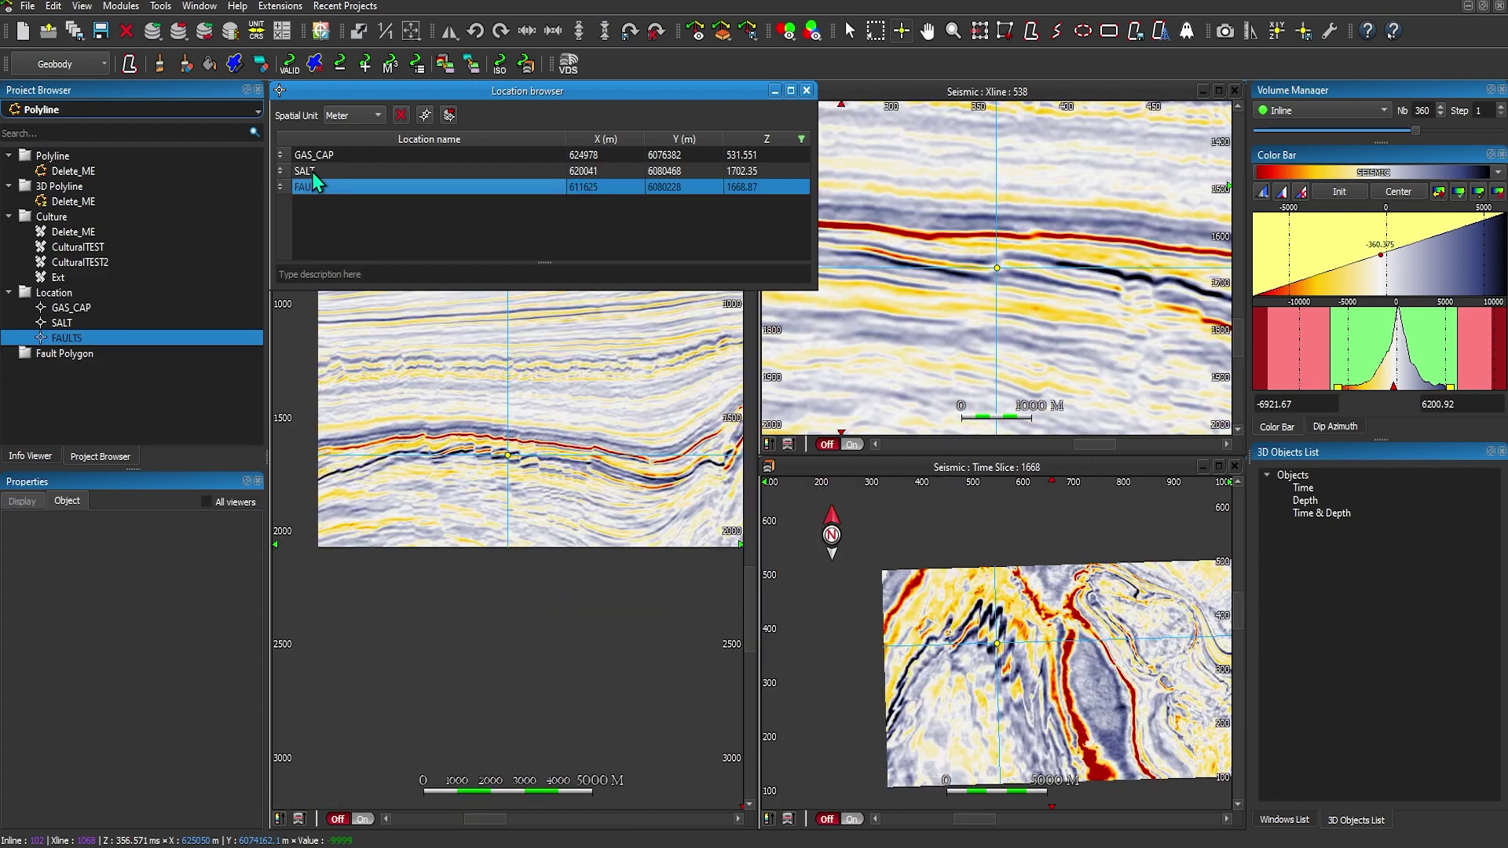
{"action": "left_click", "coordinate": [311, 172]}
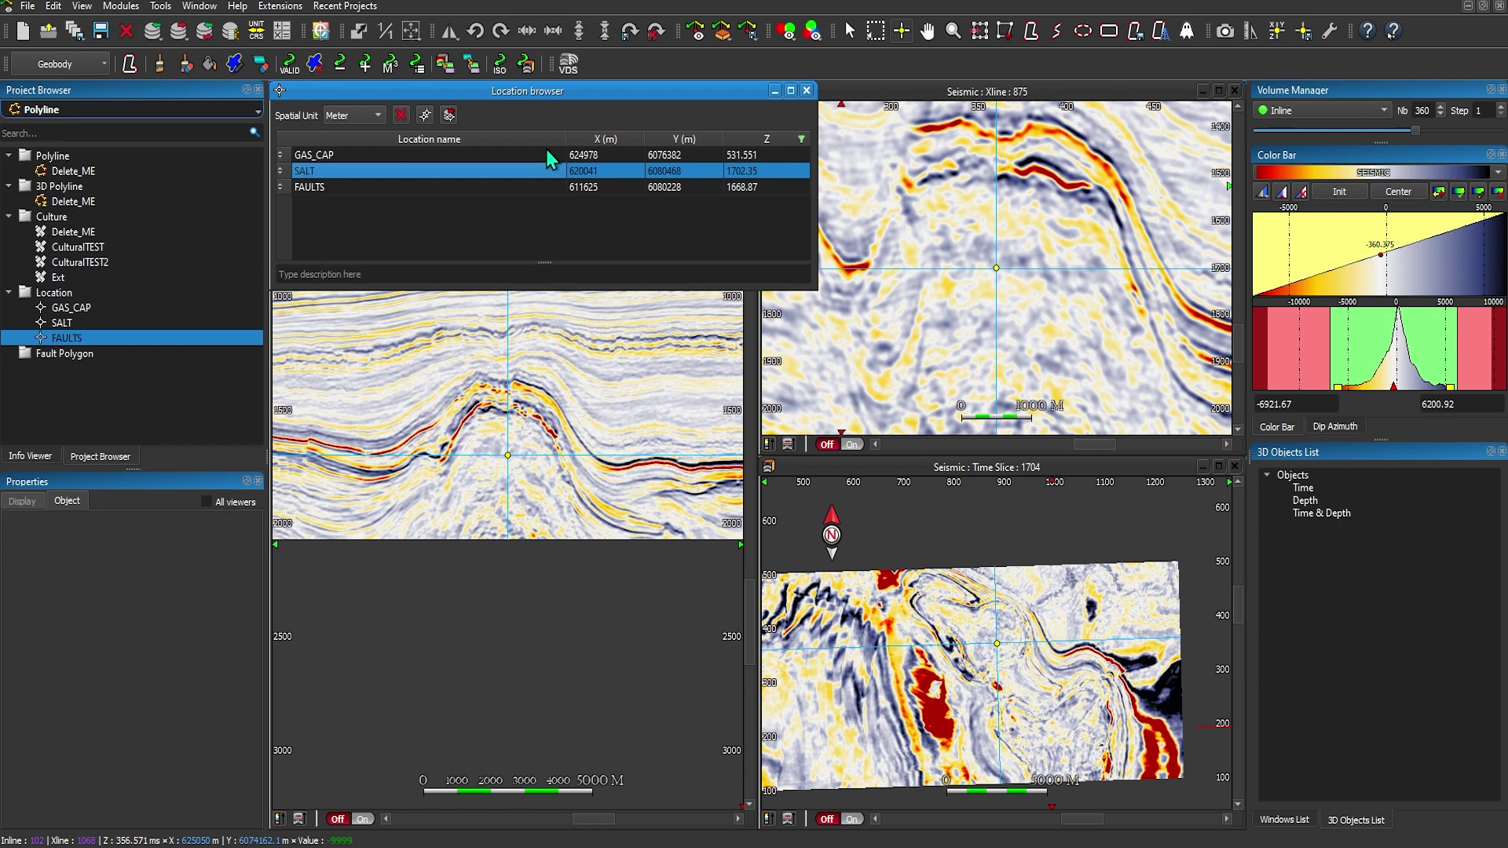
{"action": "left_click", "coordinate": [807, 91]}
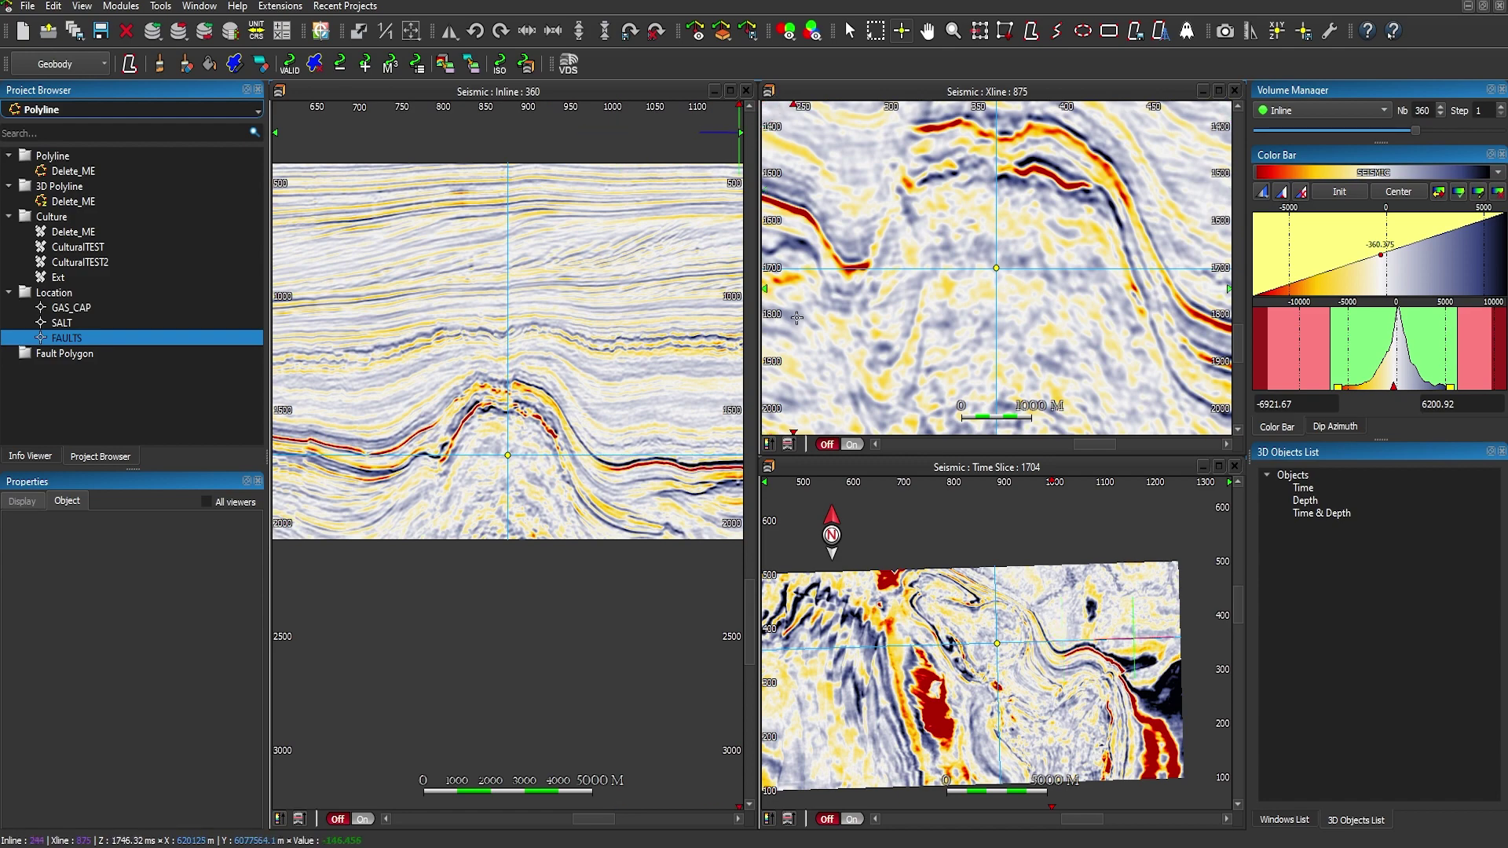
Display time slice 1704 in a 3D viewer with the 2D viewer synchronized to the 3D object.
{"action": "left_click", "coordinate": [771, 471]}
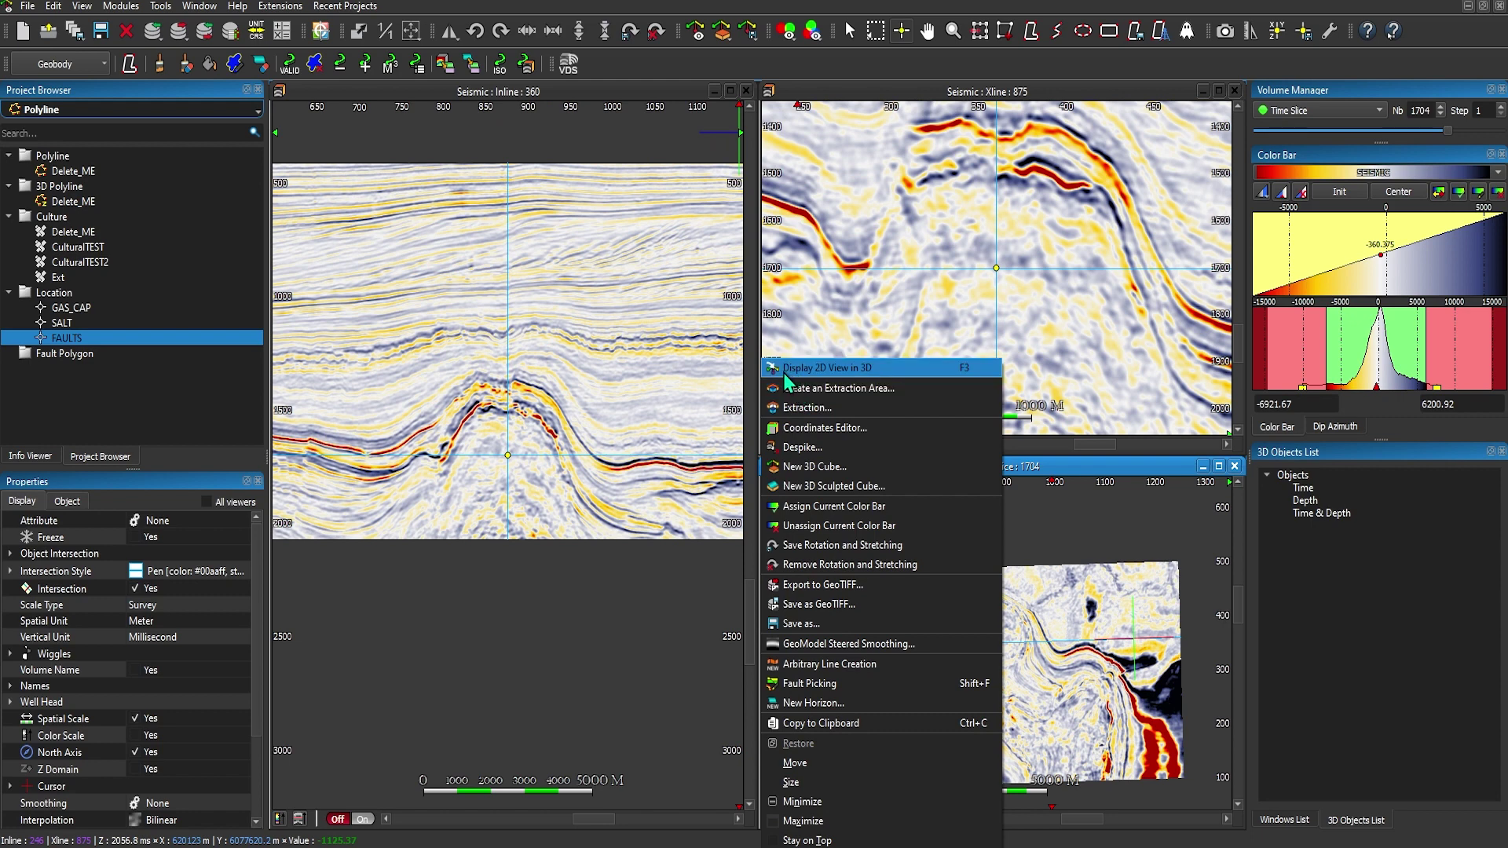
{"action": "left_click", "coordinate": [887, 369]}
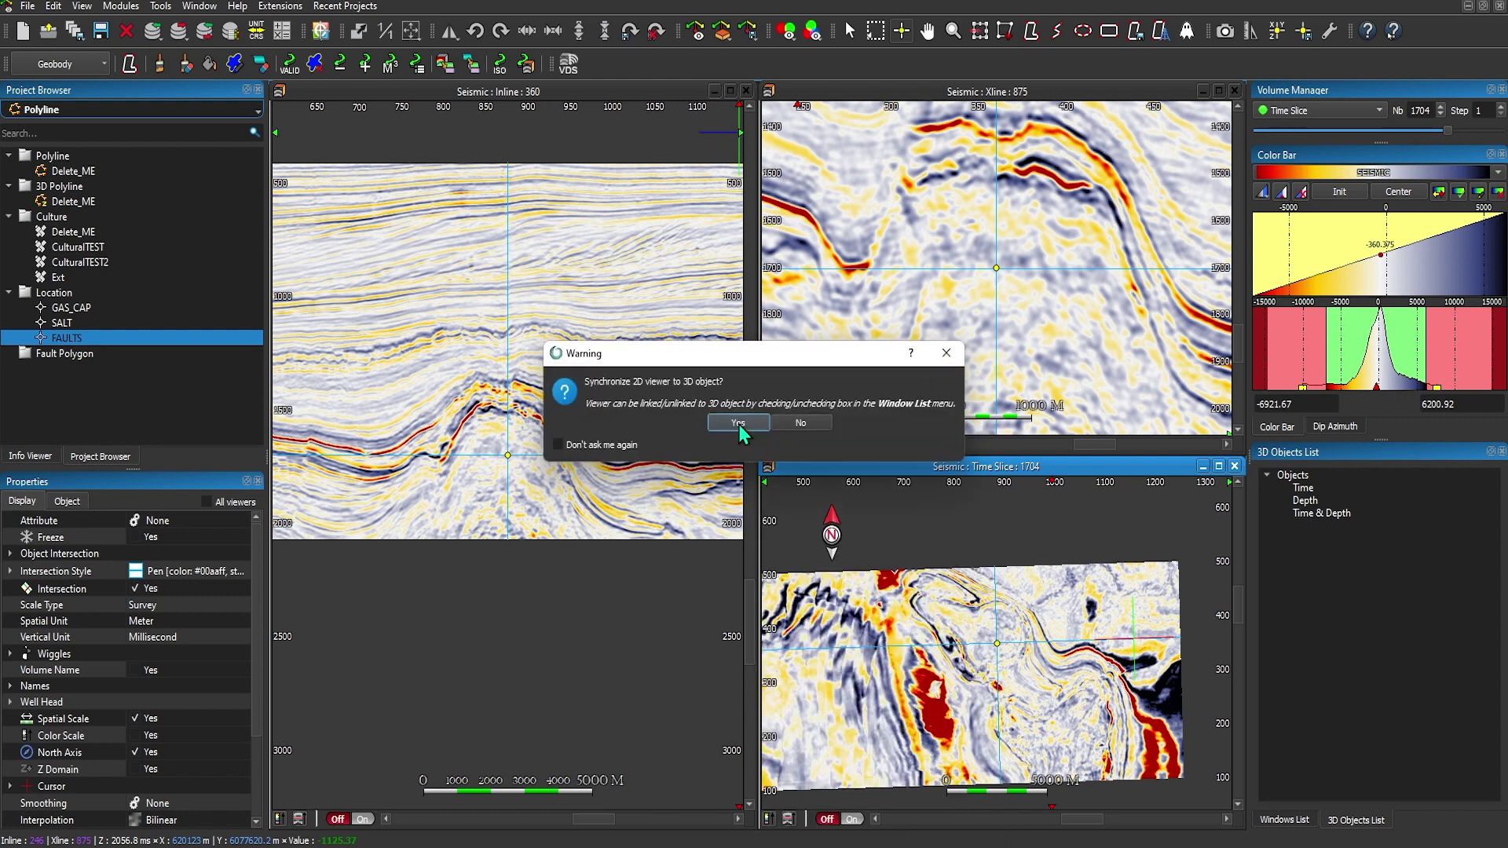
{"action": "left_click", "coordinate": [738, 424]}
{"action": "left_click_drag", "start_coordinate": [820, 515], "coordinate": [841, 468]}
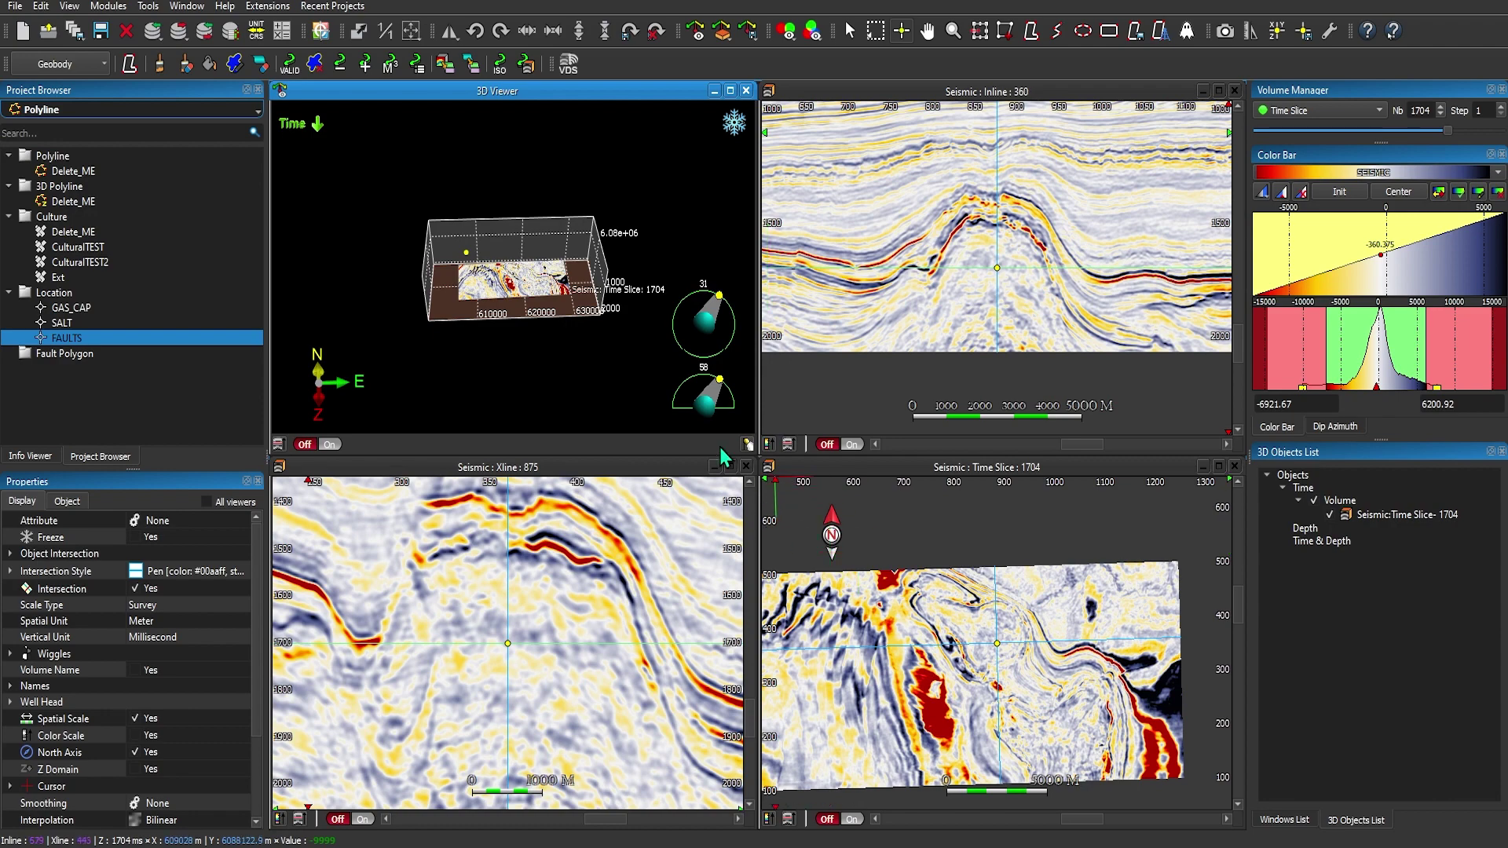
{"action": "left_click_drag", "start_coordinate": [595, 371], "coordinate": [548, 242]}
{"action": "scroll", "coordinate": [572, 282], "scroll_direction": "up", "scroll_amount": 3}
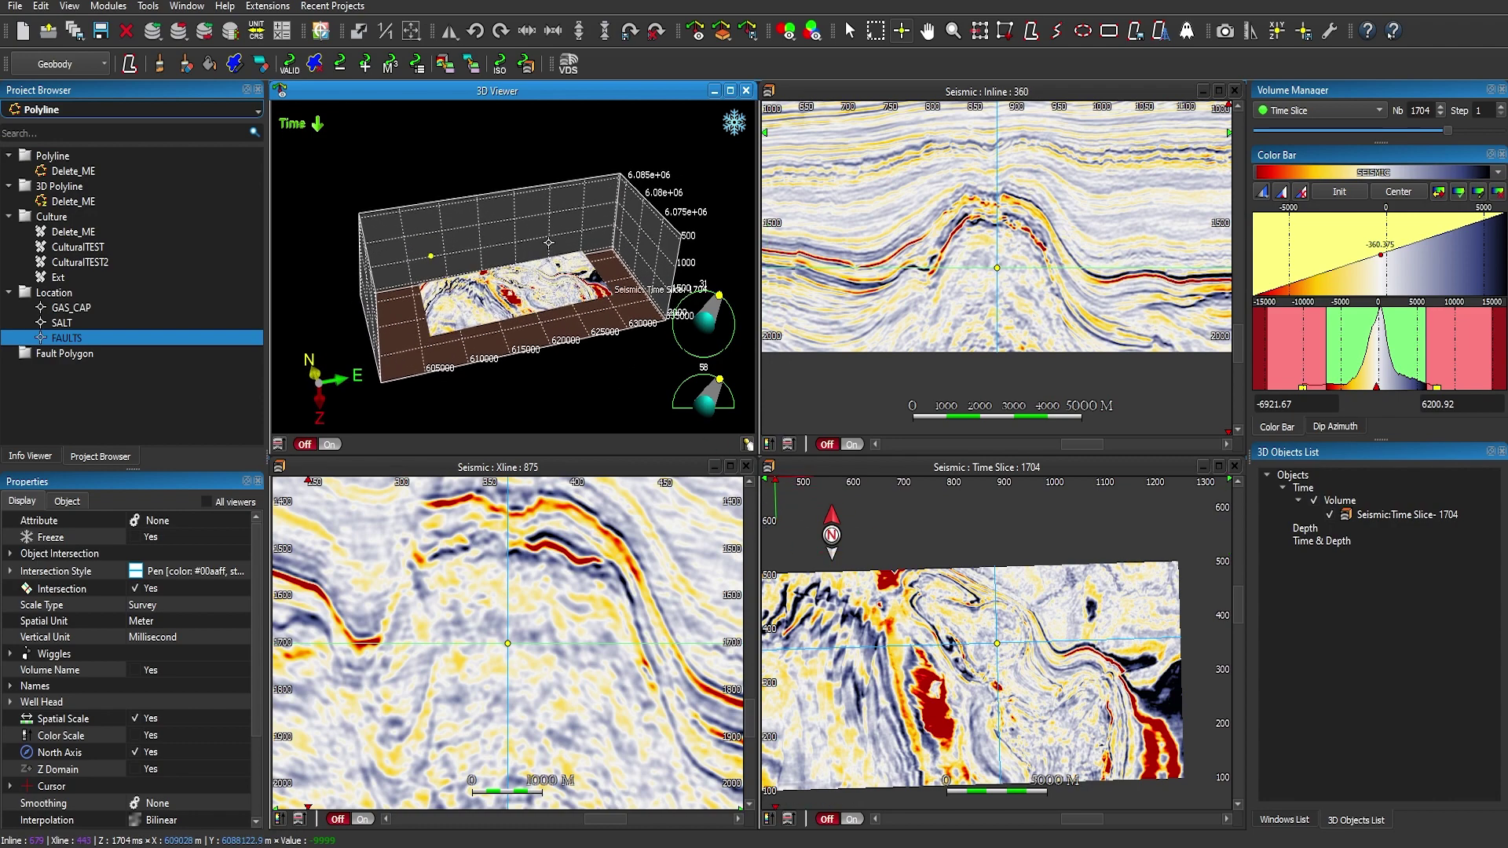
Add the inline 360 and Xline 875 views to the 3D viewer, synchronizing both with their 3D objects.
{"action": "left_click", "coordinate": [773, 93]}
{"action": "left_click", "coordinate": [809, 105]}
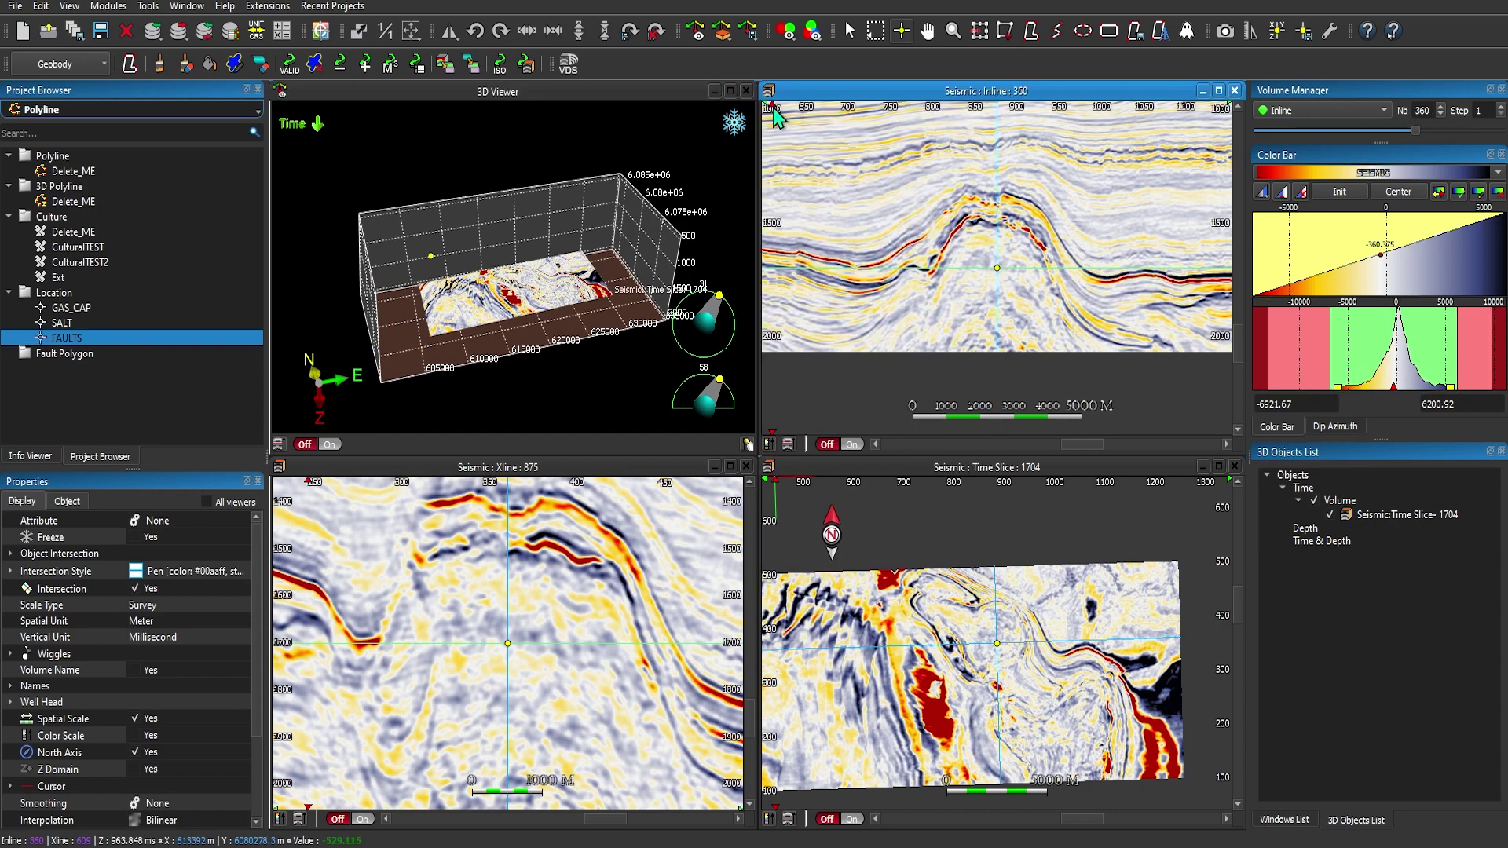
{"action": "left_click", "coordinate": [737, 422]}
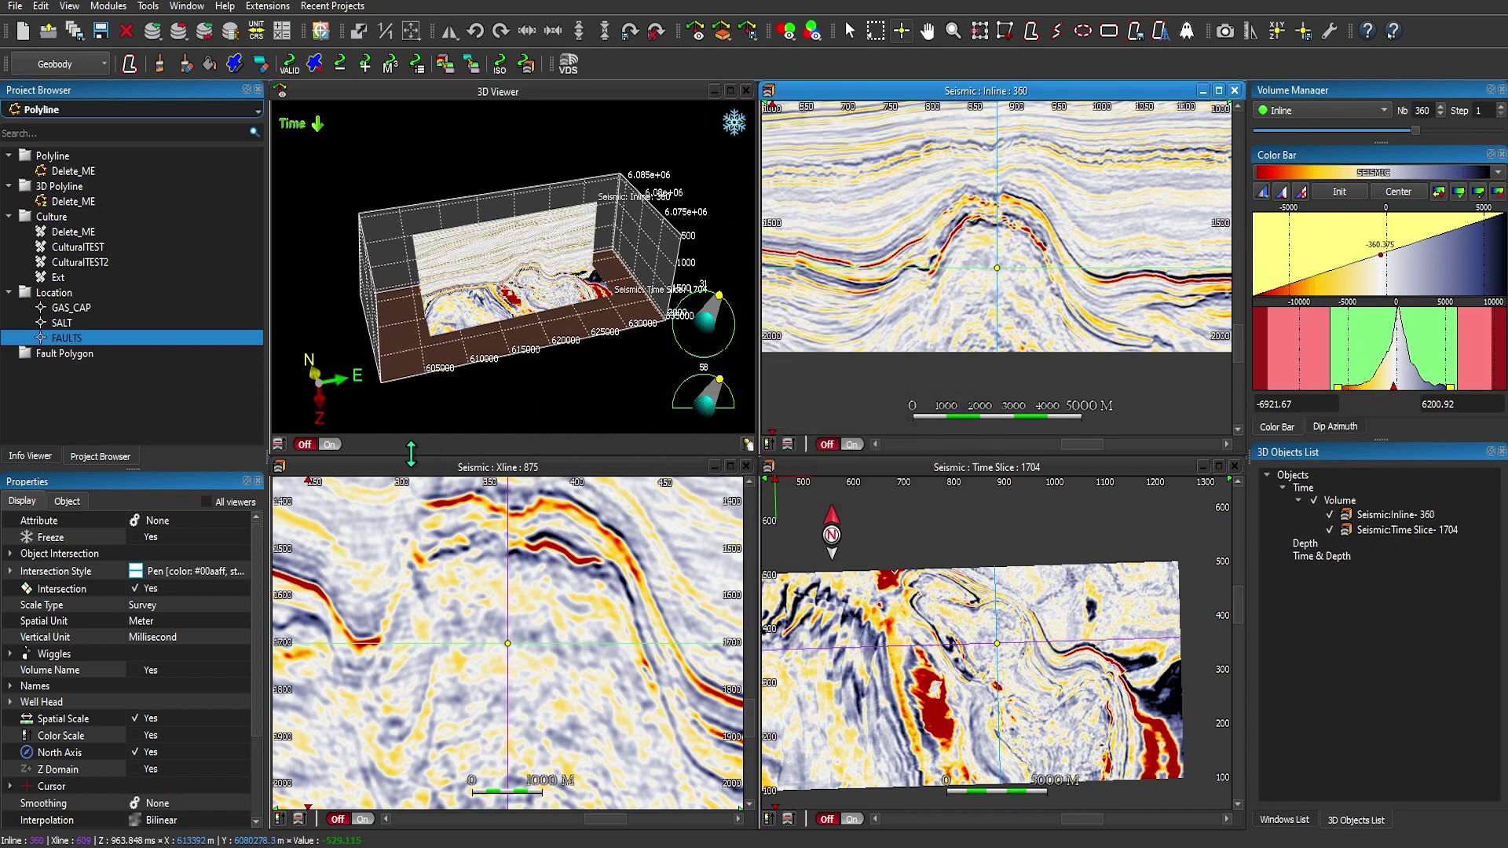
{"action": "left_click", "coordinate": [279, 467]}
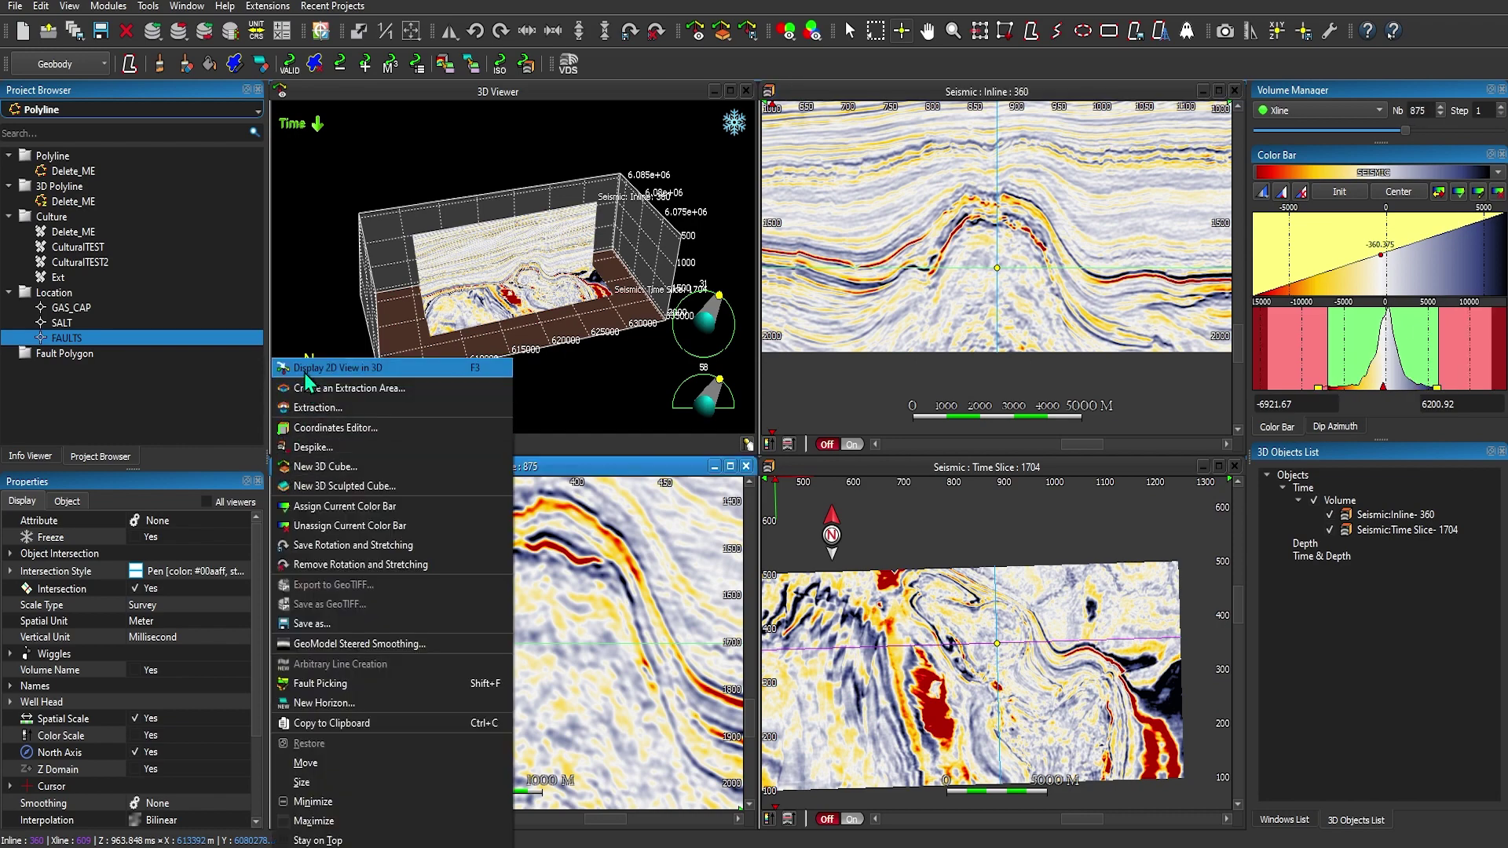
{"action": "left_click", "coordinate": [305, 369]}
{"action": "left_click", "coordinate": [738, 422]}
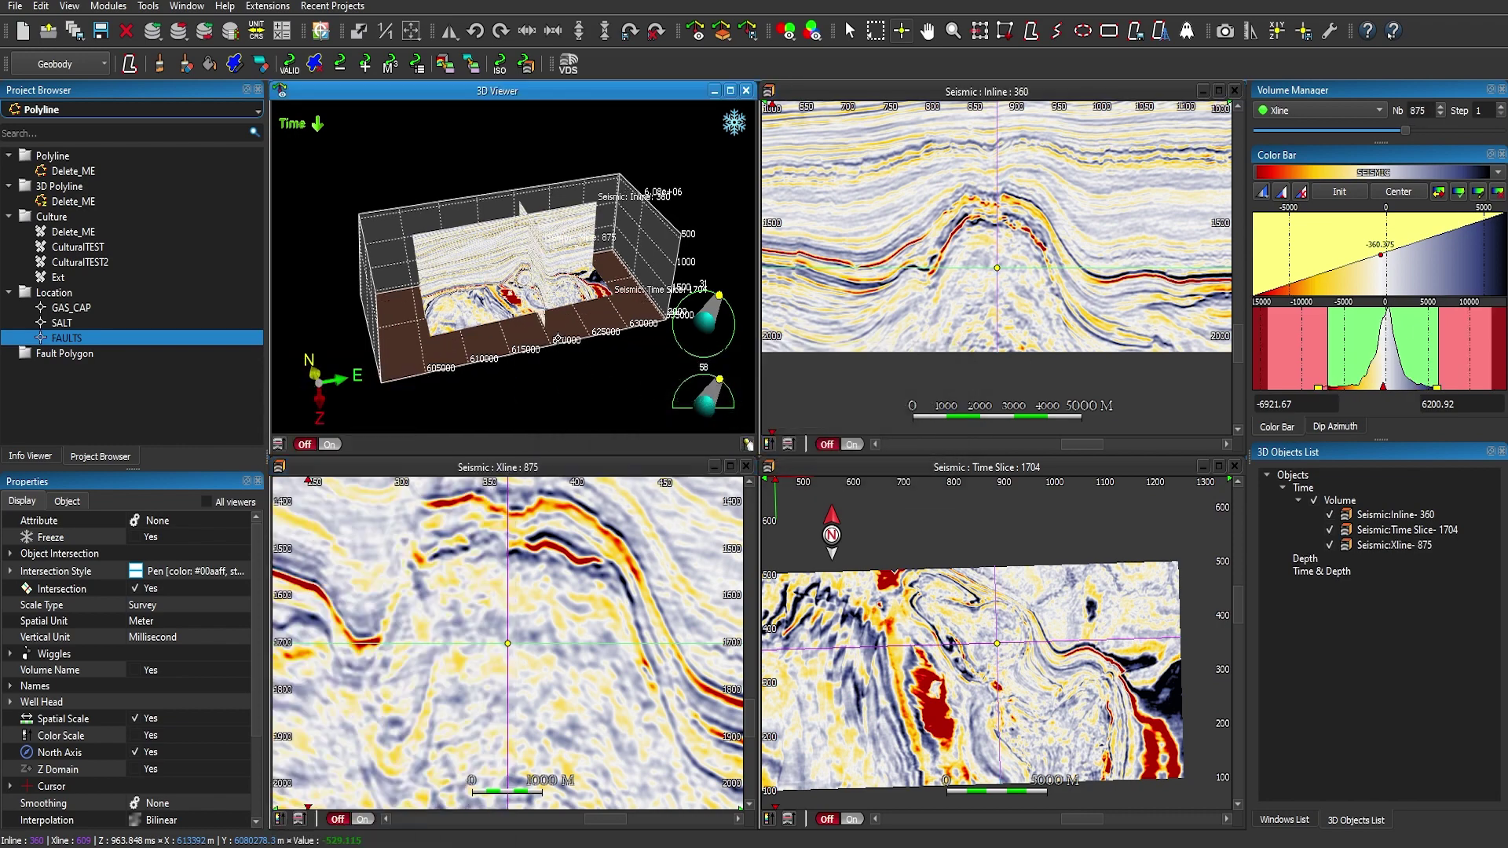
Step the Xline viewer to 919 and the inline viewer to 316.
{"action": "left_click", "coordinate": [523, 573]}
{"action": "scroll", "coordinate": [522, 574], "scroll_direction": "down", "scroll_amount": 20}
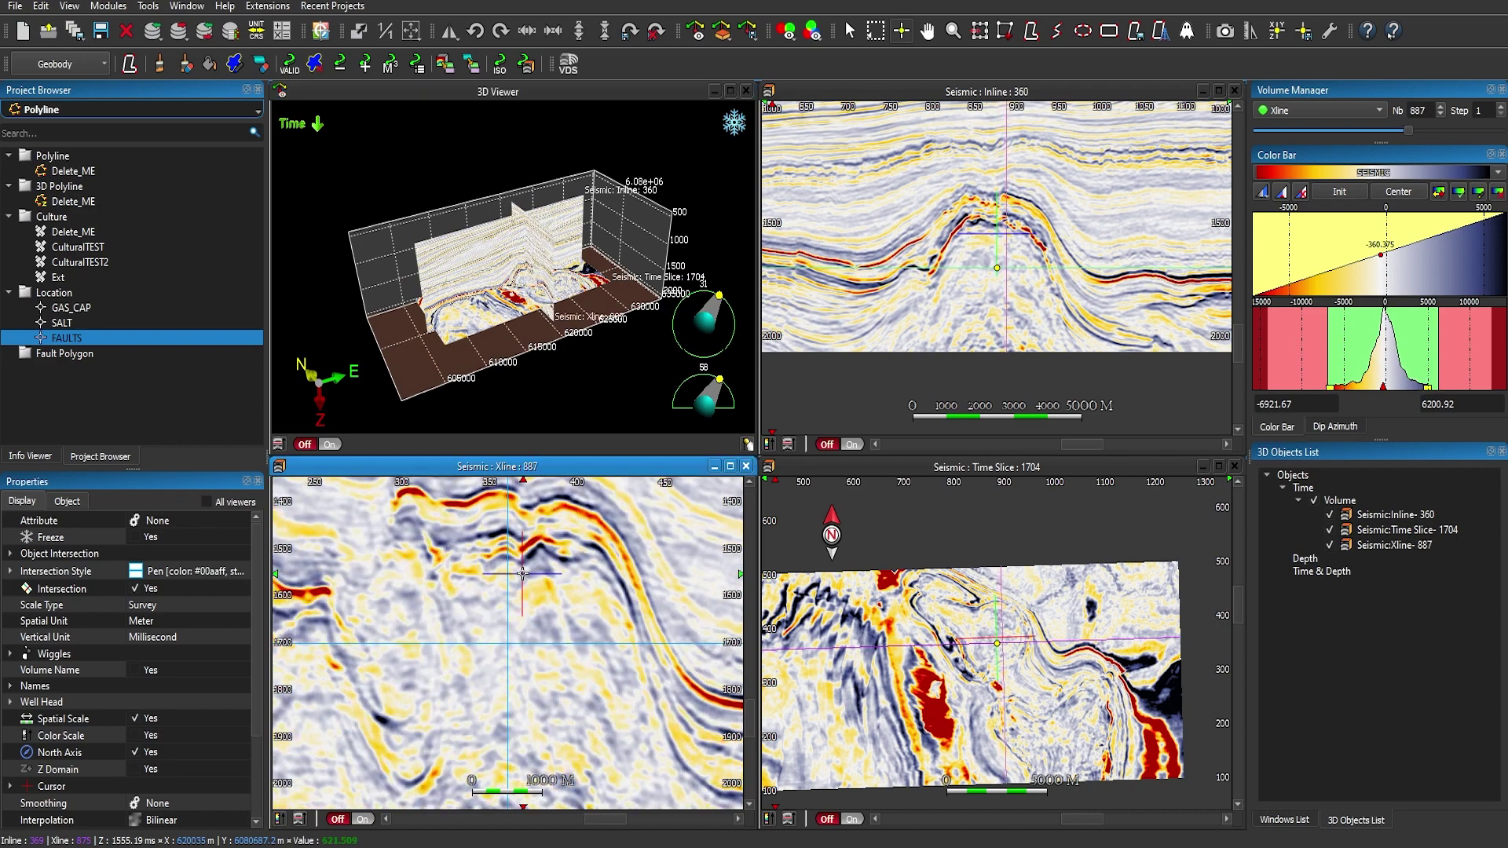
{"action": "scroll", "coordinate": [522, 573], "scroll_direction": "down", "scroll_amount": 18}
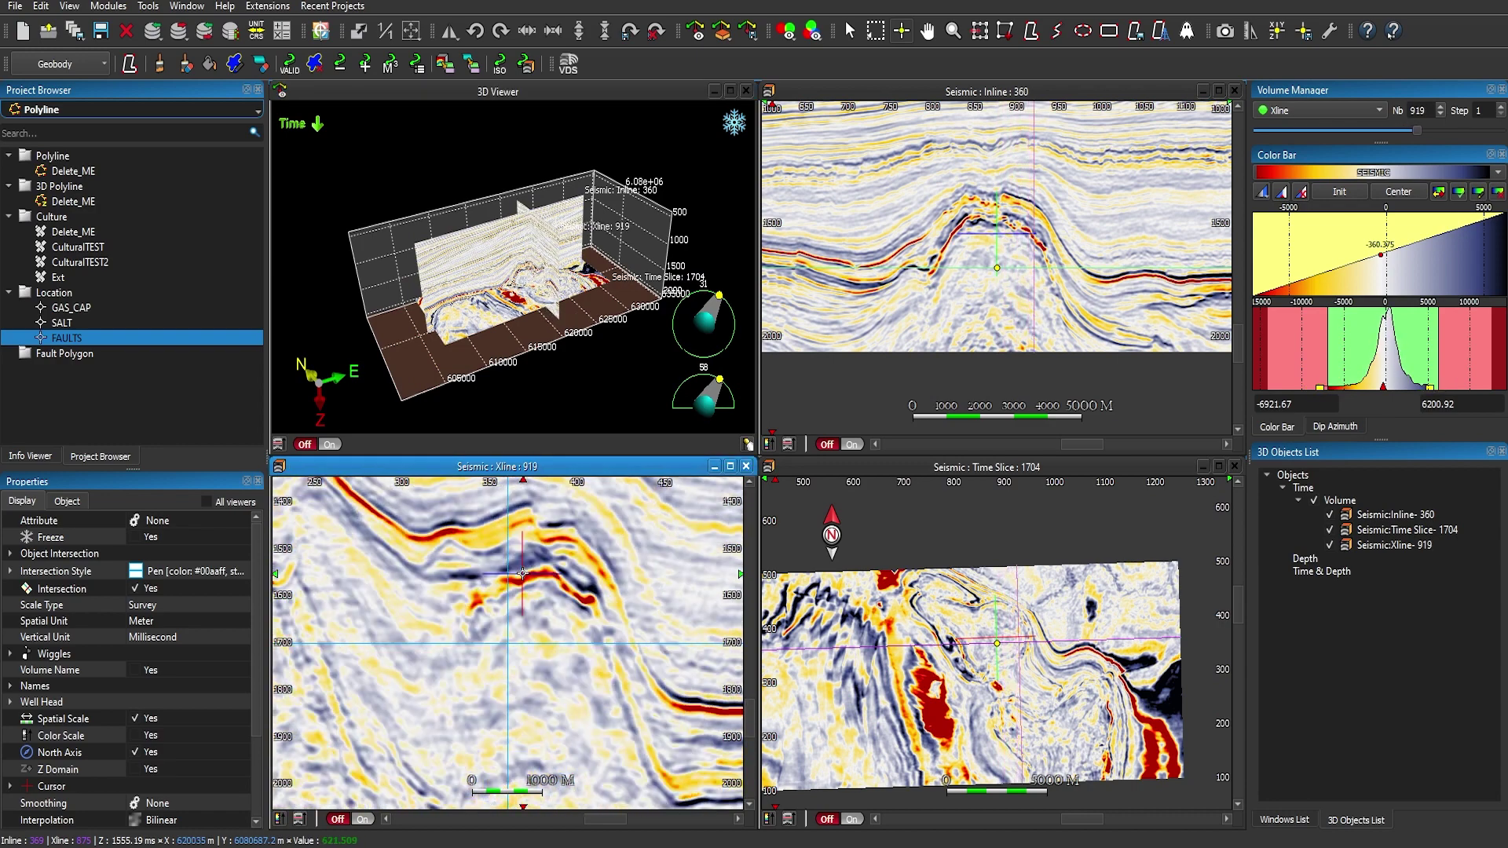
{"action": "left_click", "coordinate": [862, 305]}
{"action": "scroll", "coordinate": [862, 304], "scroll_direction": "up", "scroll_amount": 20}
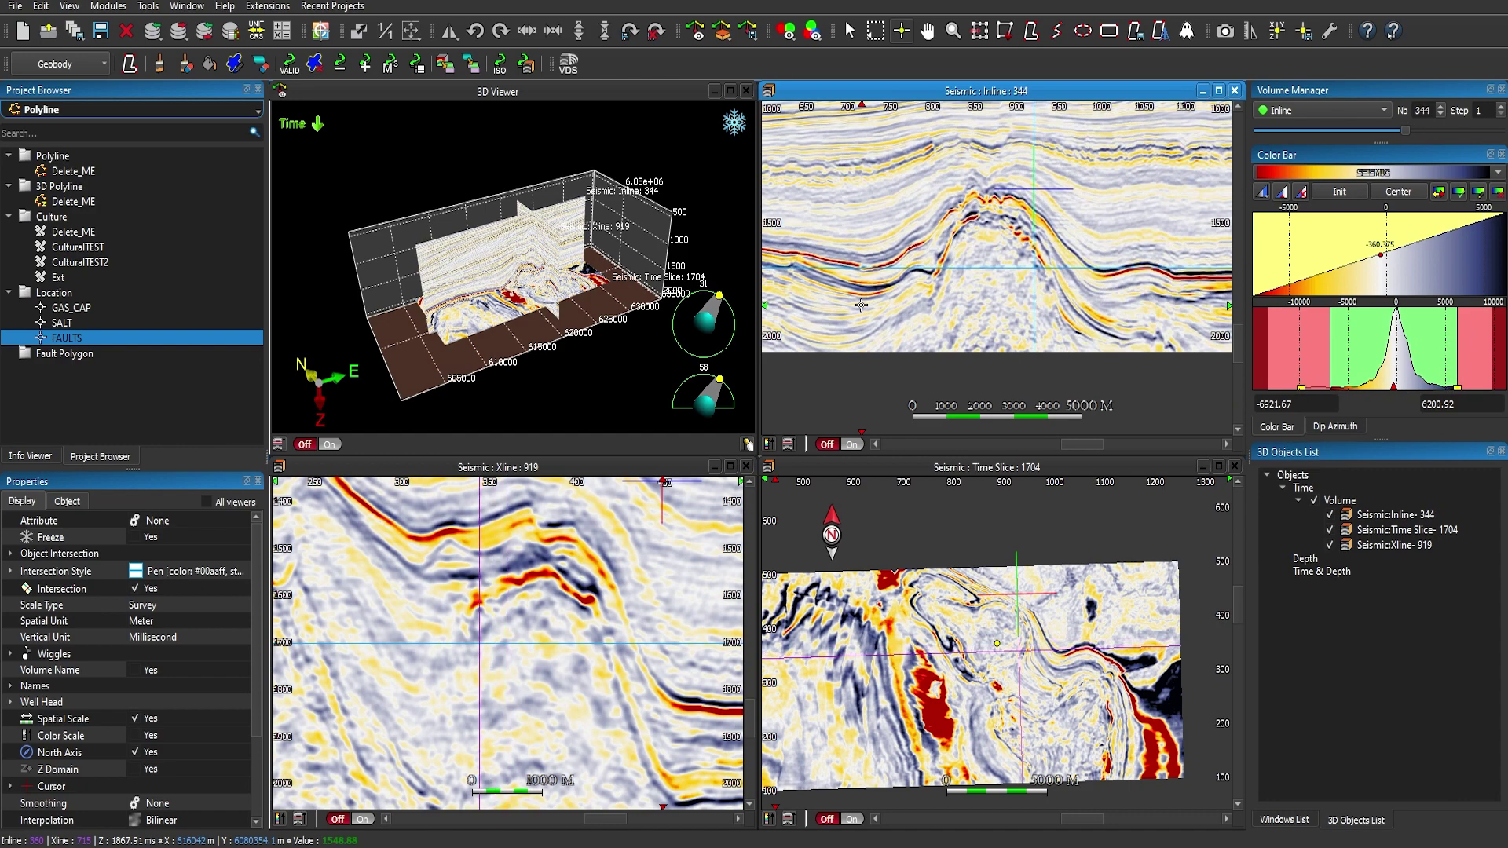
{"action": "scroll", "coordinate": [862, 305], "scroll_direction": "up", "scroll_amount": 9}
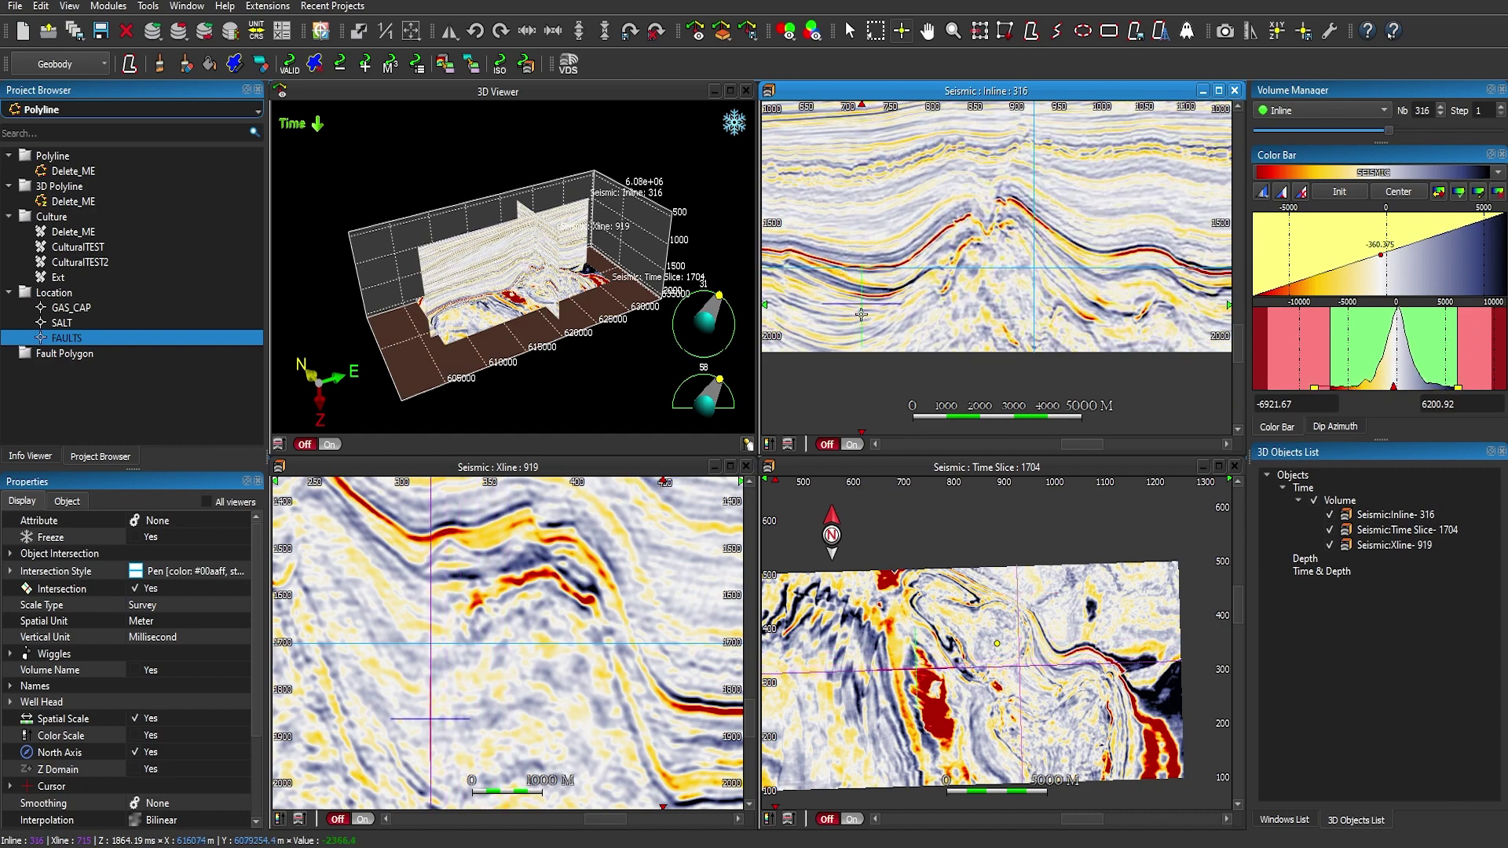
Step the time slice viewer up to 1568 and look closely at the intersecting sections in 3D.
{"action": "left_click", "coordinate": [934, 615]}
{"action": "scroll", "coordinate": [935, 615], "scroll_direction": "up", "scroll_amount": 20}
{"action": "scroll", "coordinate": [934, 615], "scroll_direction": "up", "scroll_amount": 20}
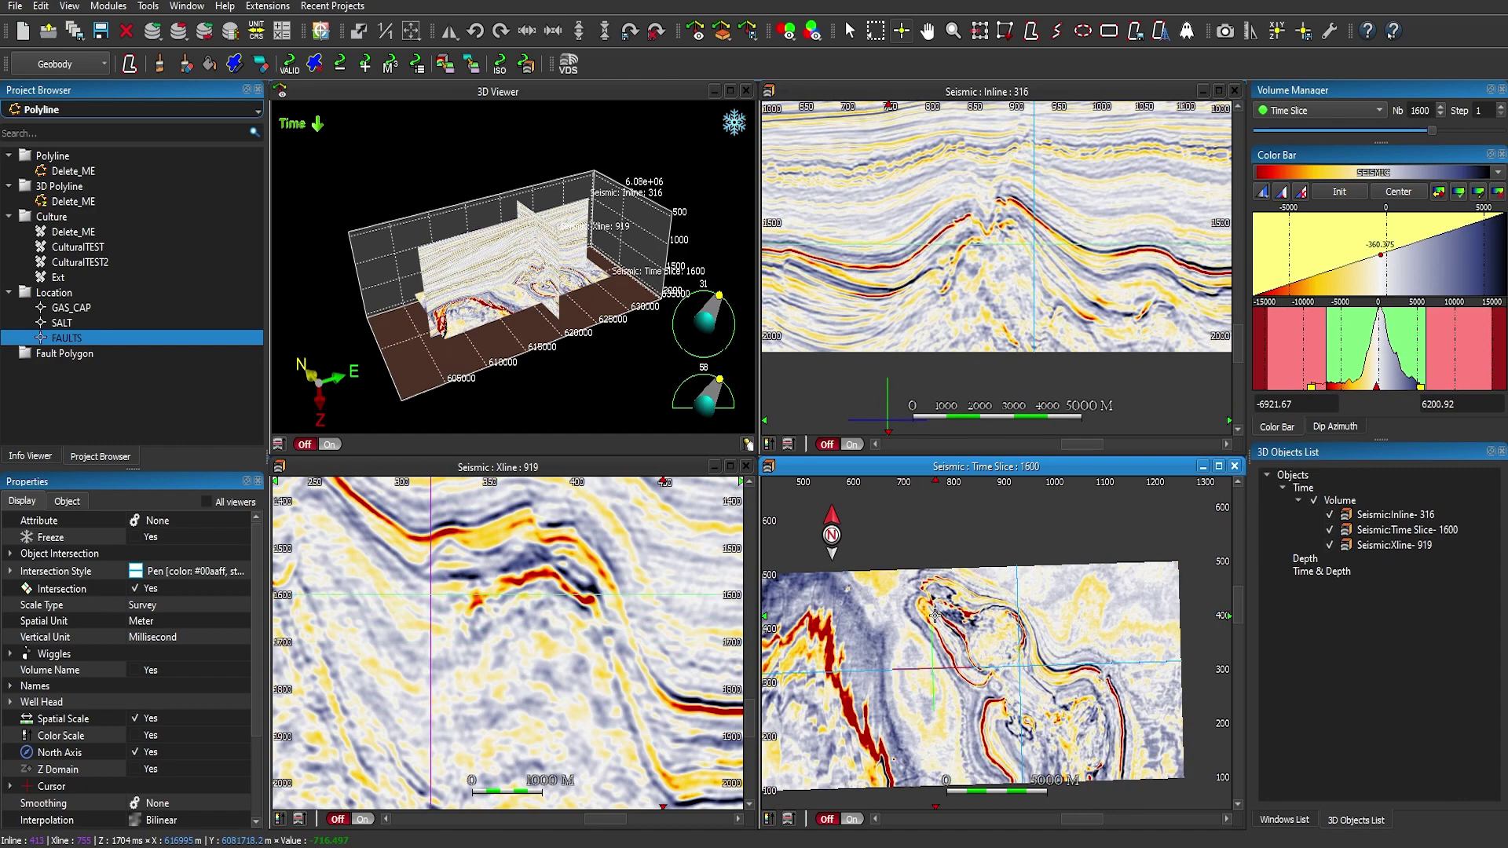
{"action": "left_click", "coordinate": [436, 280]}
{"action": "scroll", "coordinate": [436, 280], "scroll_direction": "up", "scroll_amount": 5}
{"action": "left_click_drag", "start_coordinate": [438, 284], "coordinate": [474, 322]}
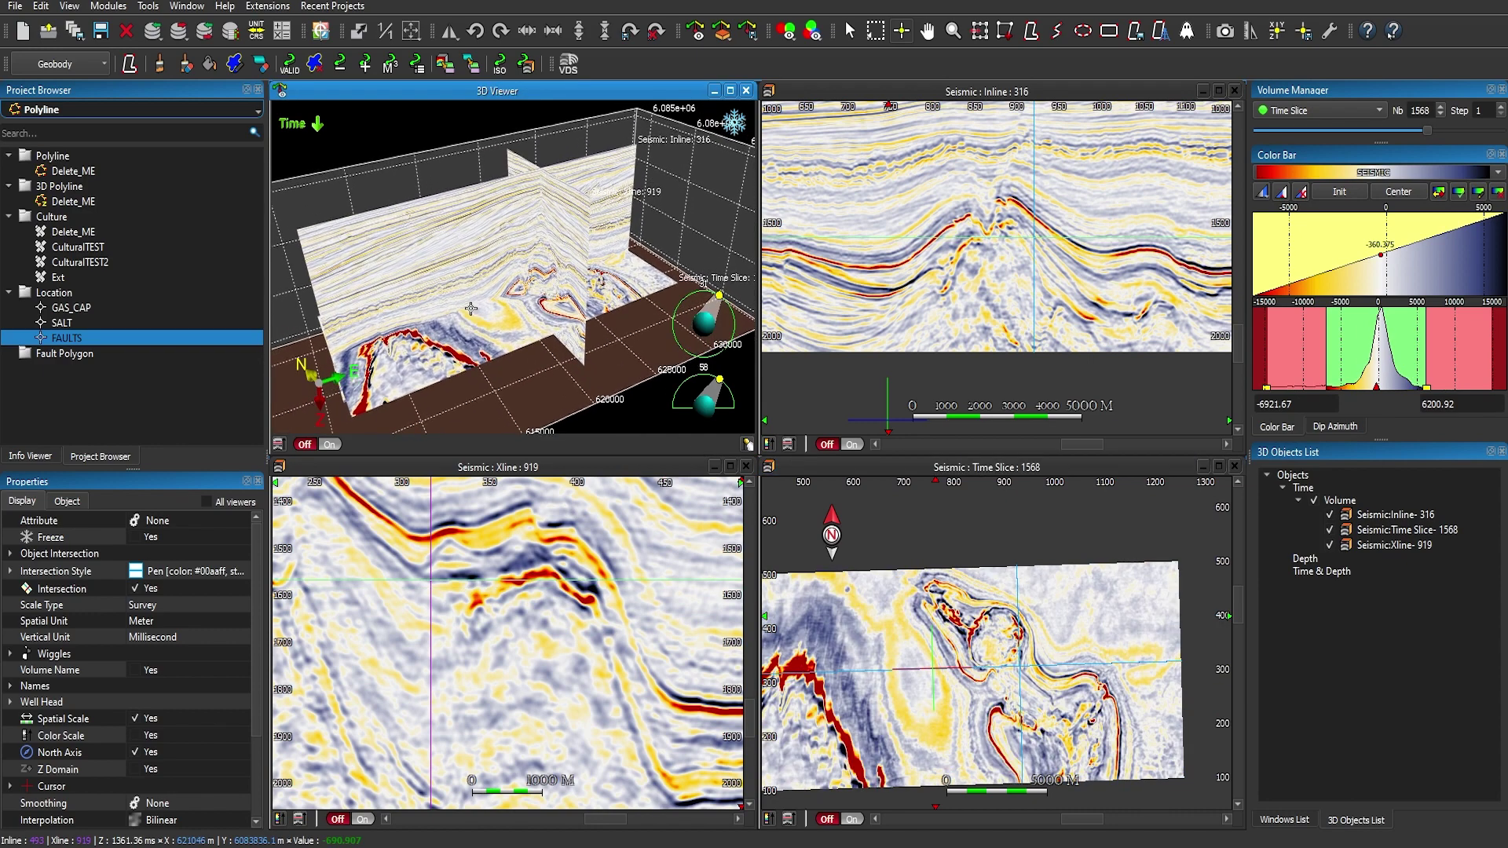
List the project's volumes, create a 3D cube from the Seismic attribute volume, and apply the SEISMIC color bar to it.
{"action": "left_click", "coordinate": [126, 107]}
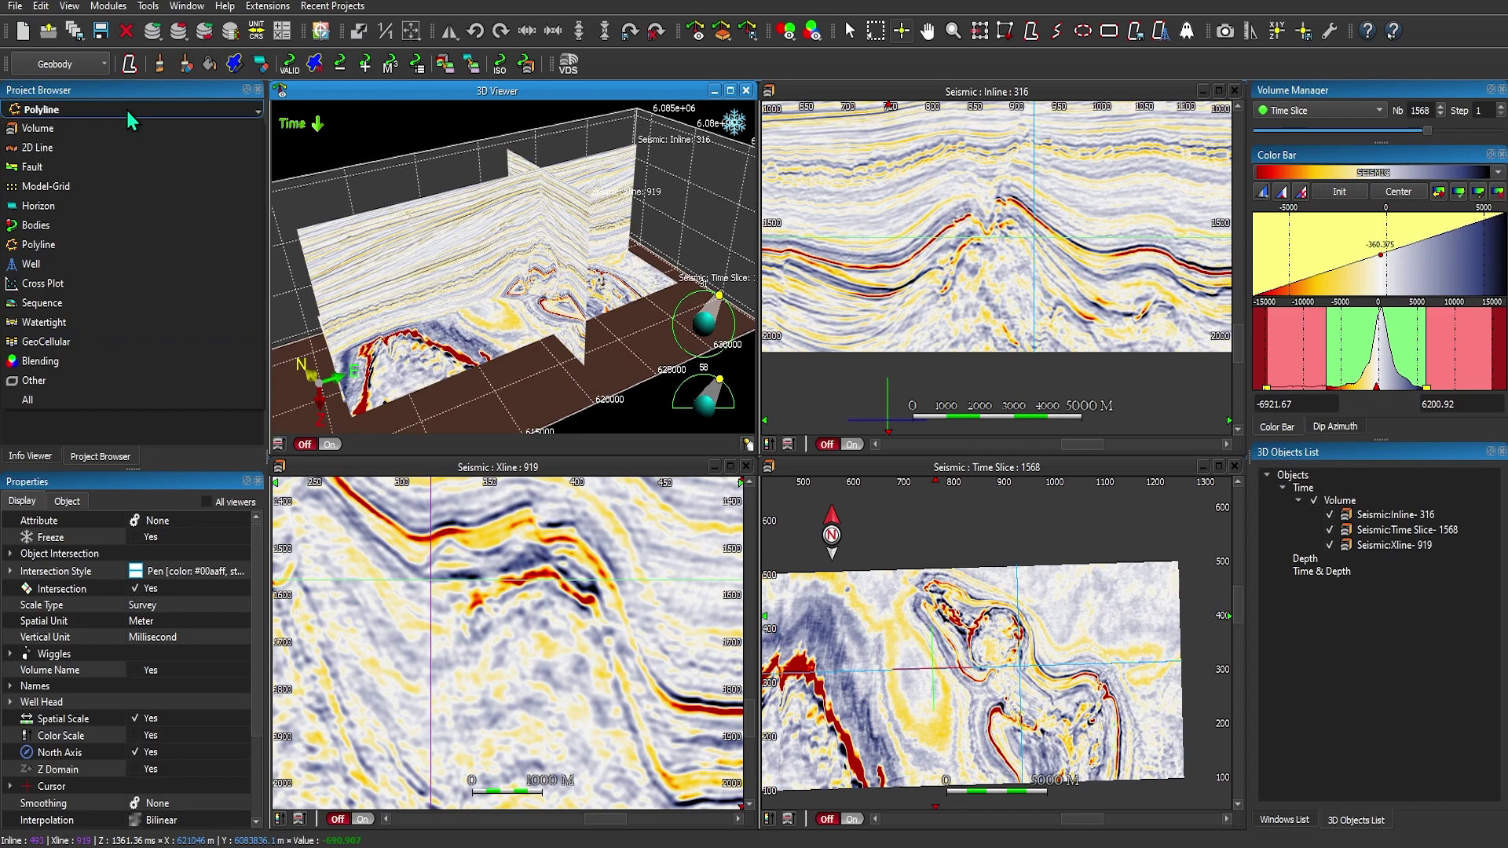
{"action": "left_click", "coordinate": [121, 127]}
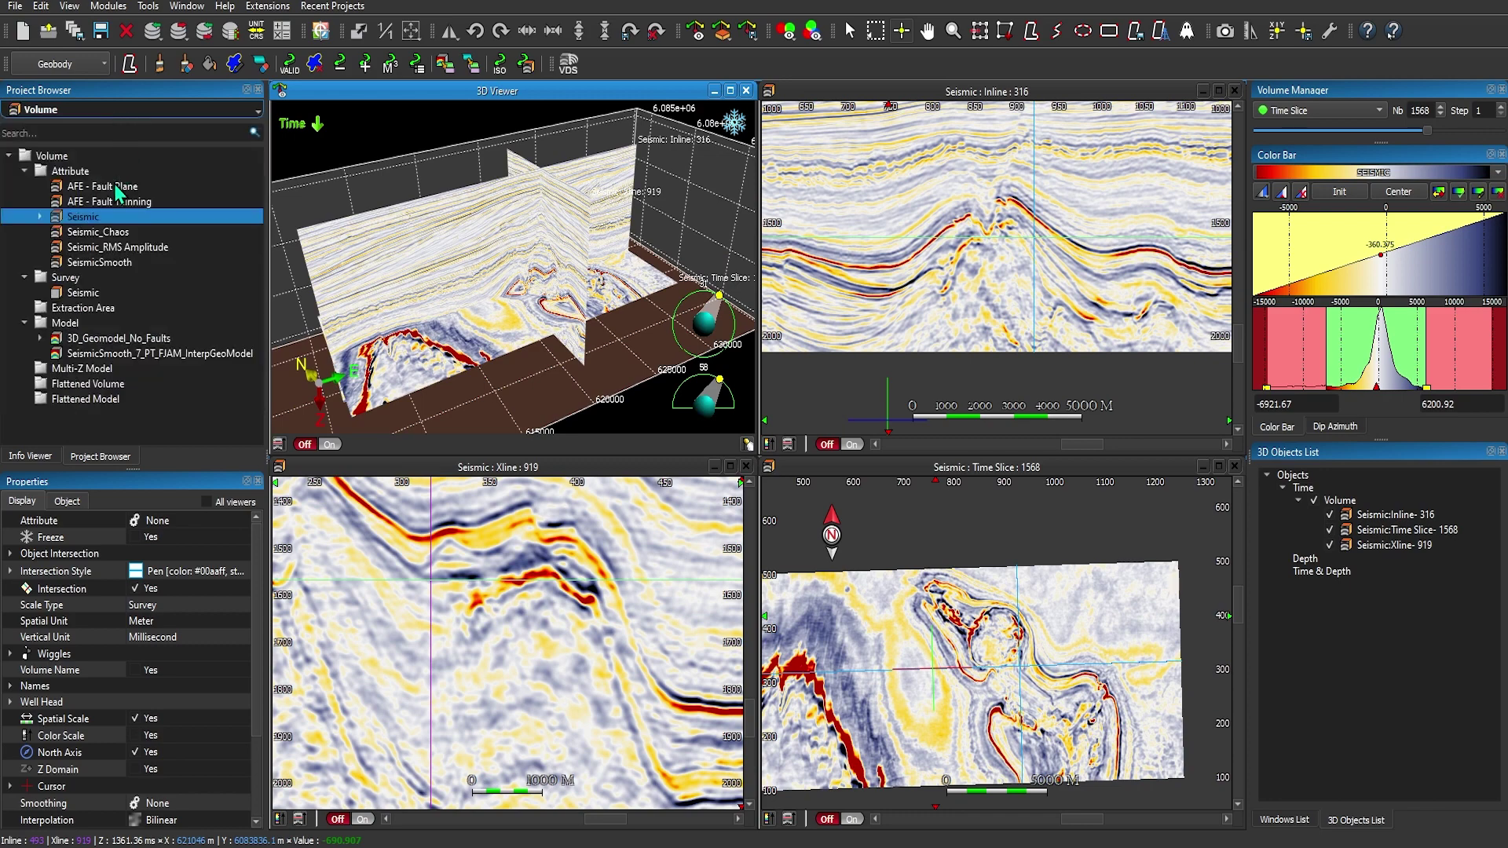
{"action": "right_click", "coordinate": [91, 219]}
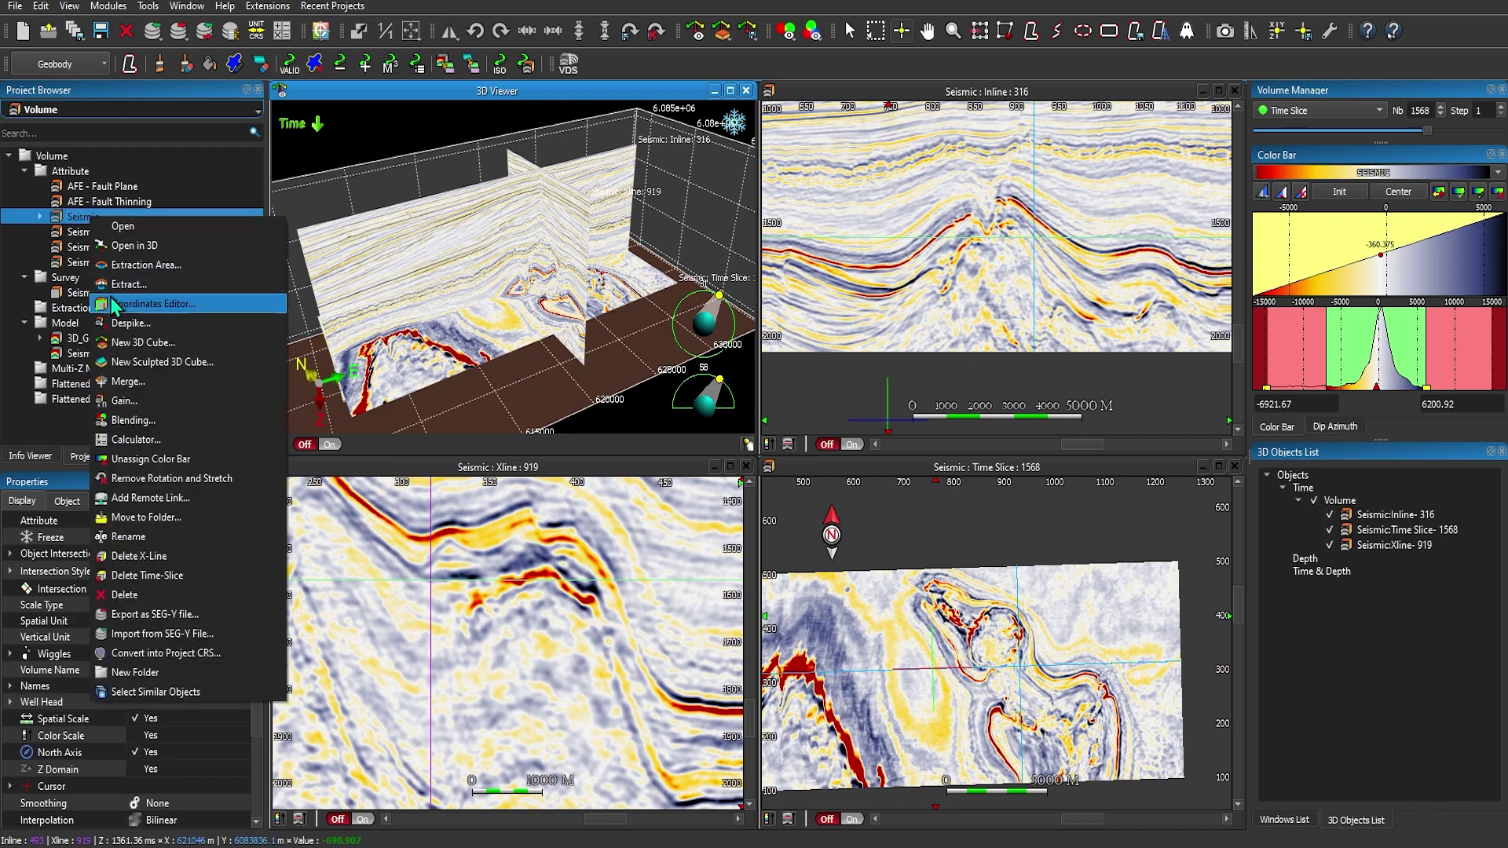
{"action": "left_click", "coordinate": [120, 346]}
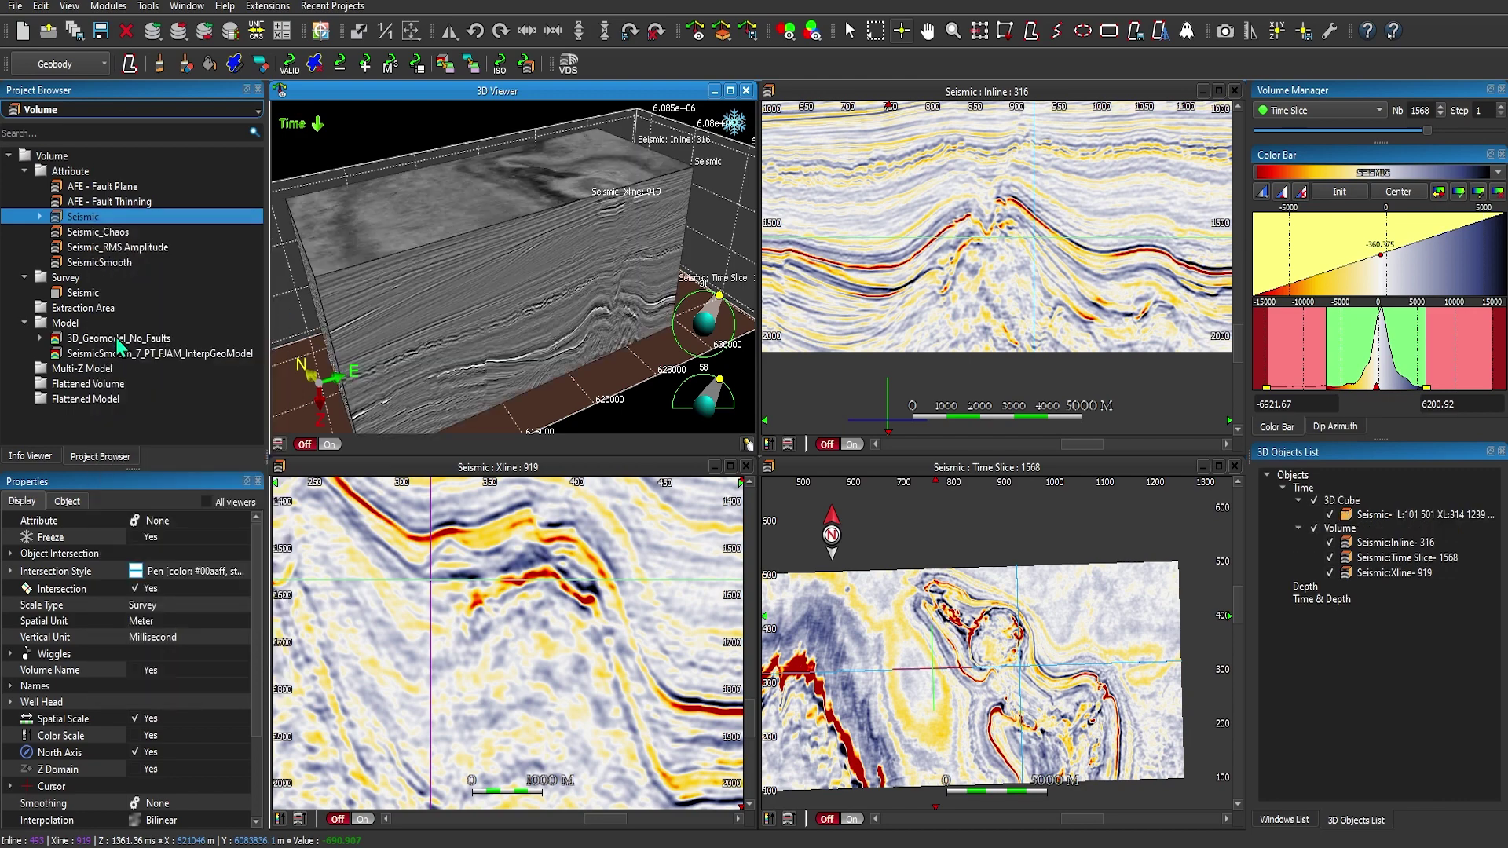
{"action": "left_click_drag", "start_coordinate": [403, 273], "coordinate": [531, 272]}
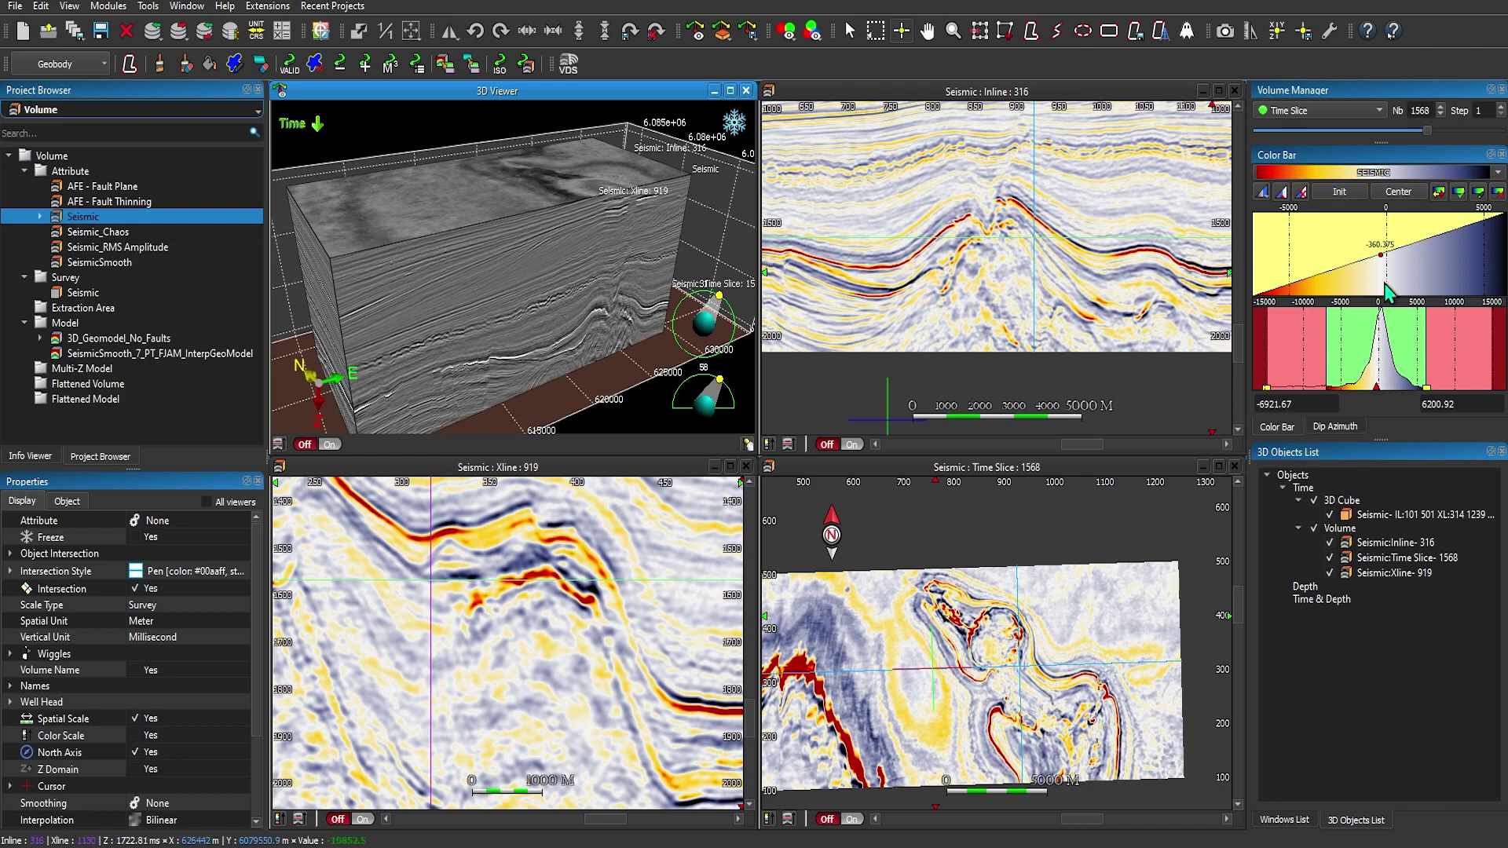
{"action": "left_click", "coordinate": [534, 331]}
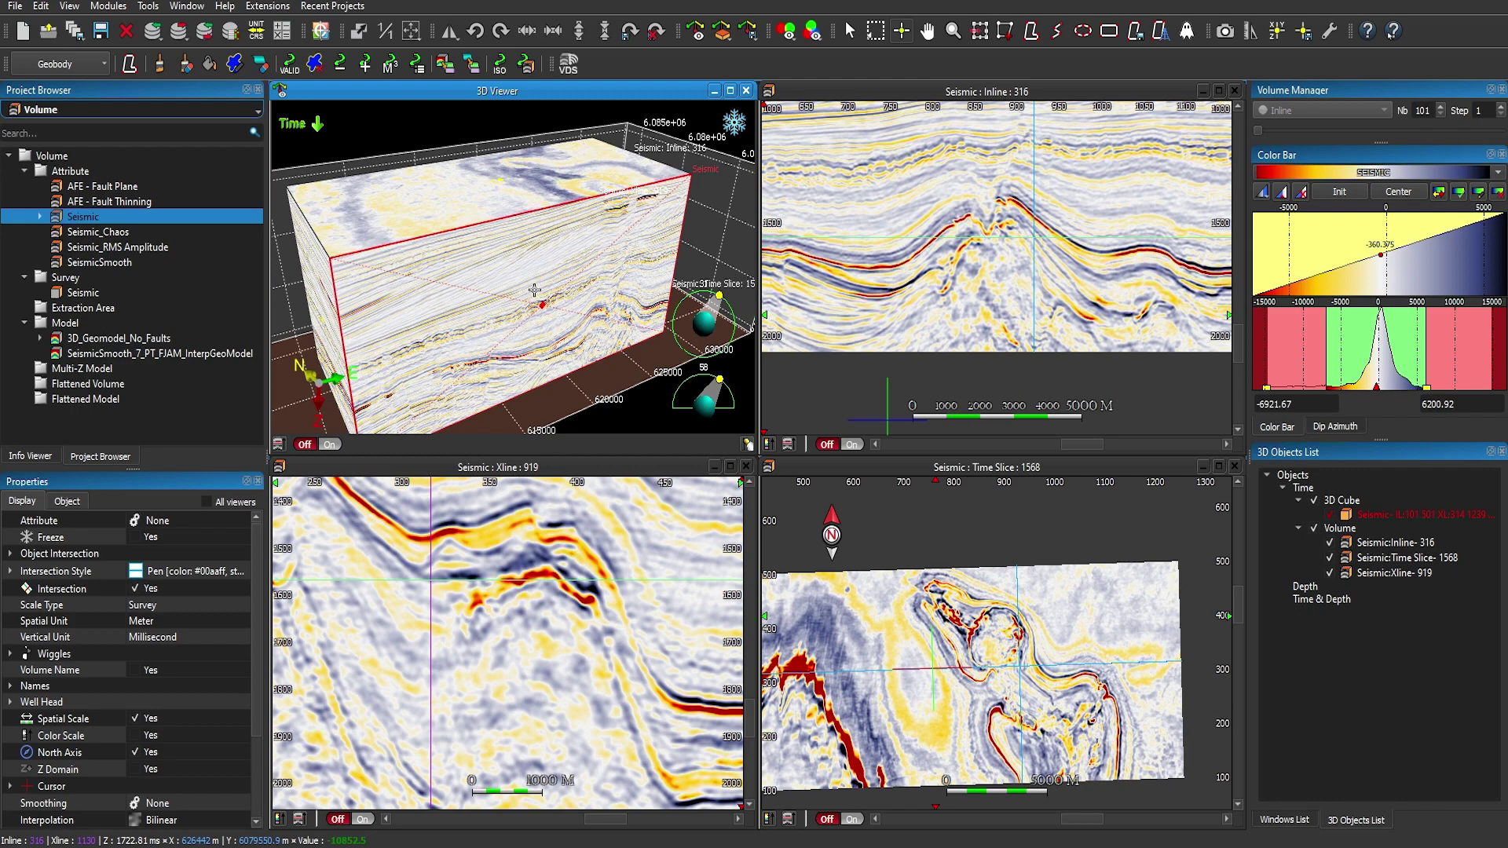
Crop the cube's top face down to time slice 1264 and move its inline 101 face inward.
{"action": "left_click", "coordinate": [538, 302]}
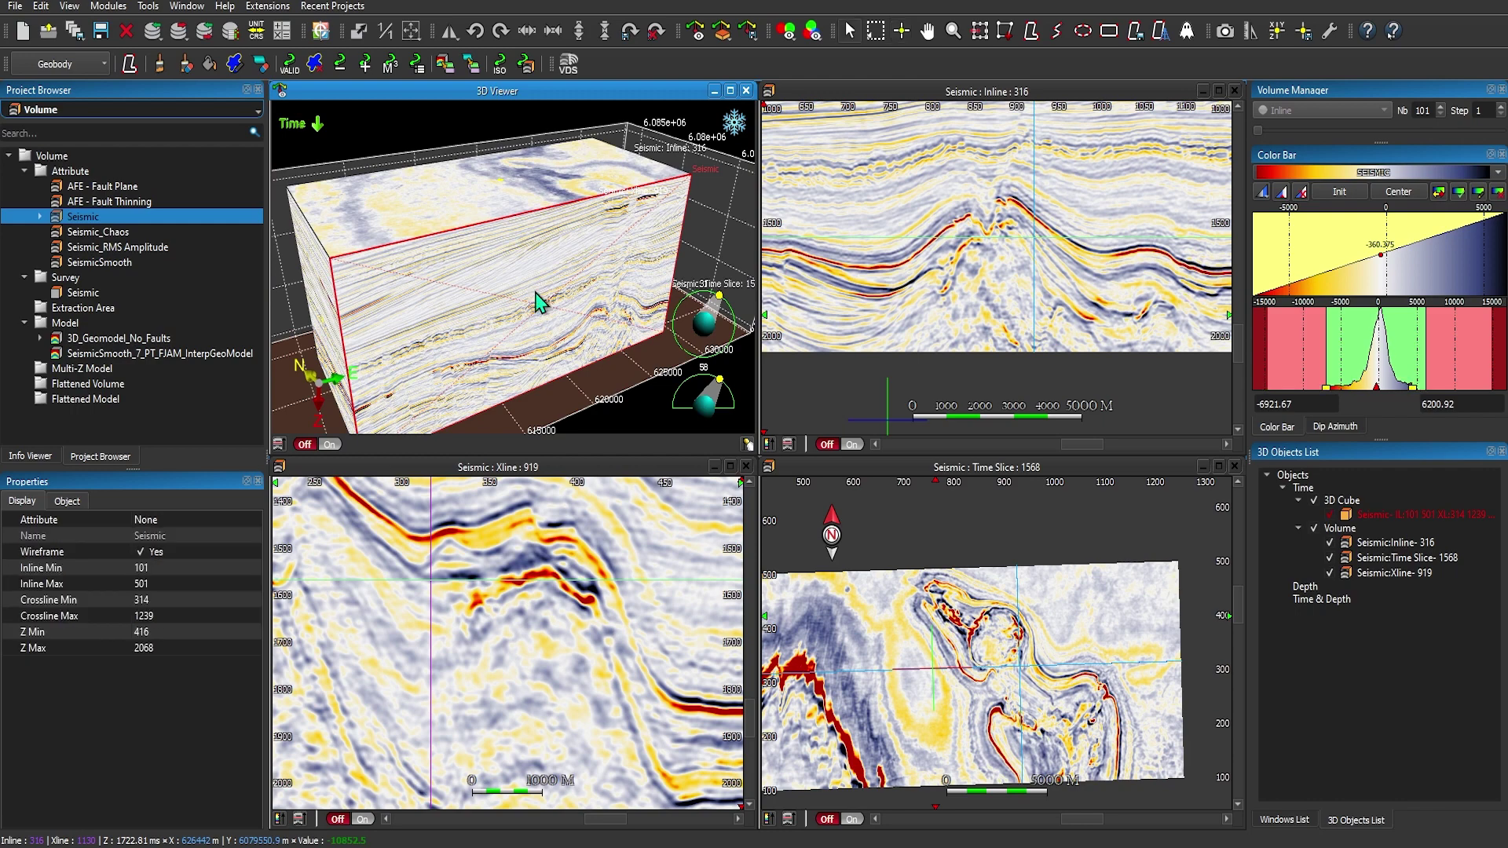
{"action": "left_click", "coordinate": [494, 191]}
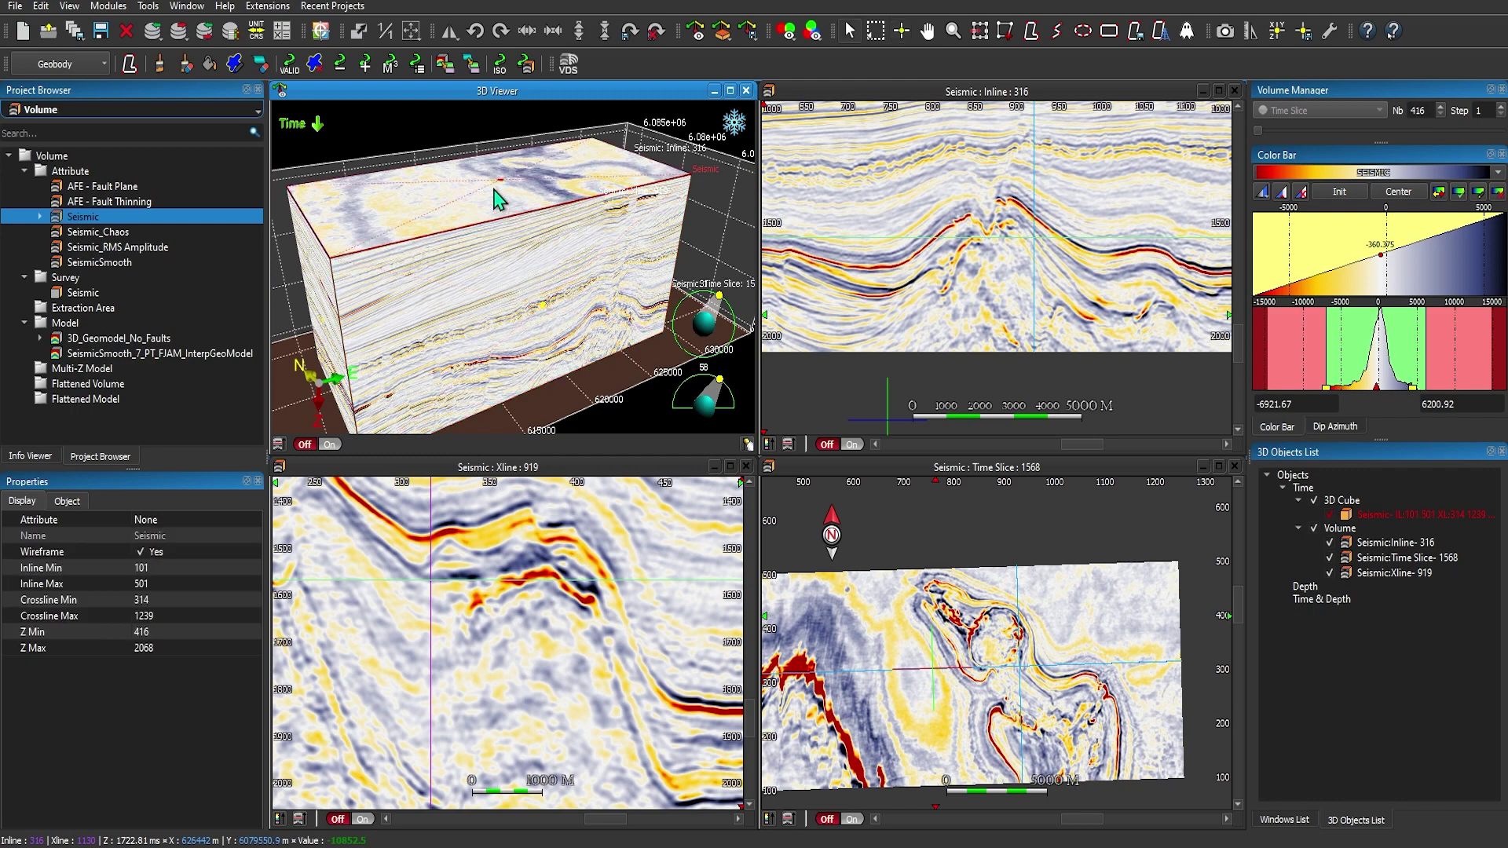
{"action": "left_click_drag", "start_coordinate": [1257, 132], "coordinate": [1386, 134]}
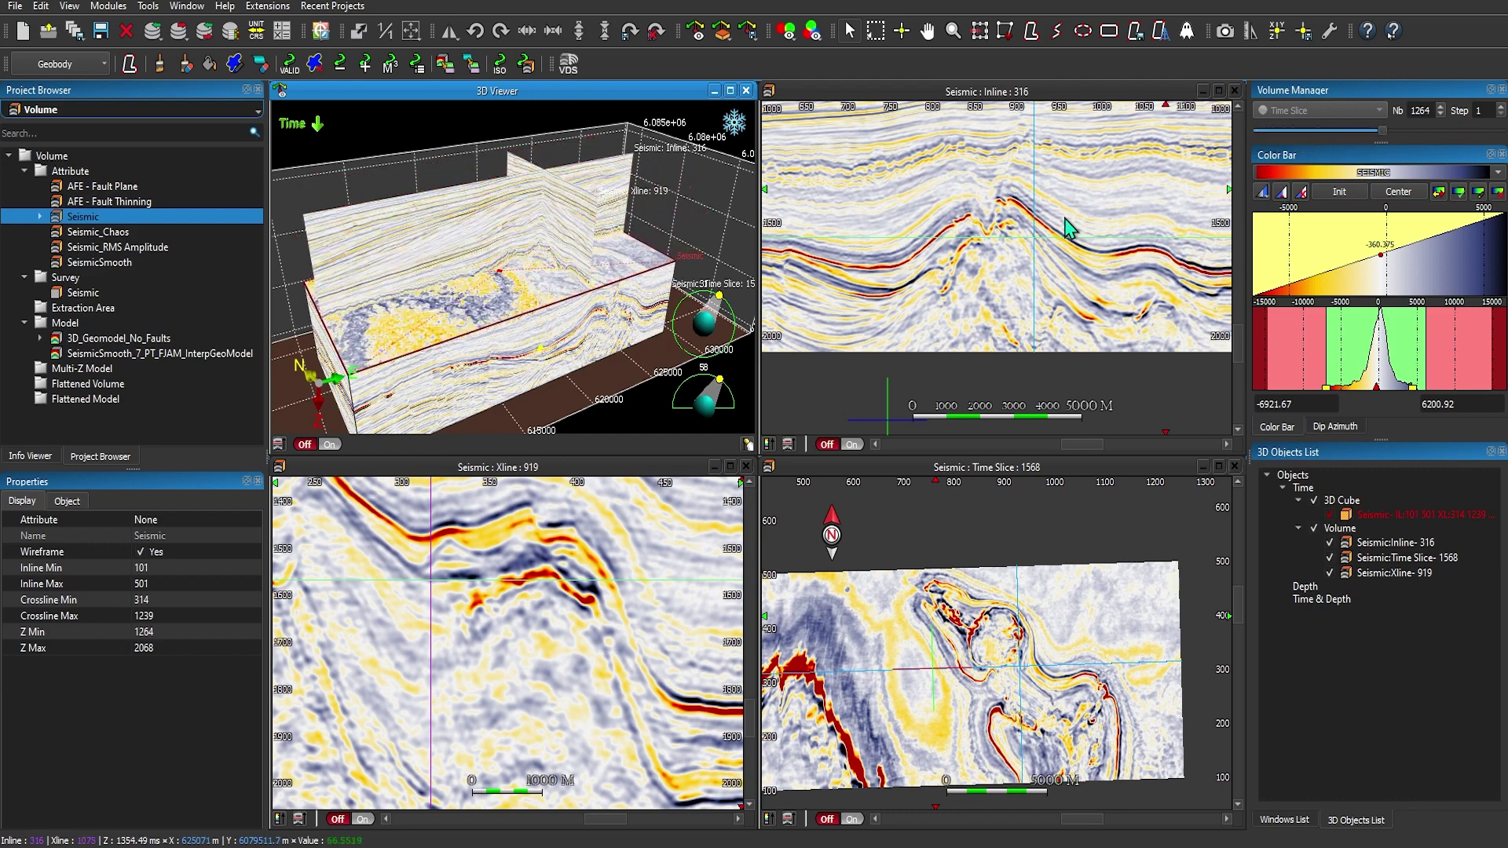
{"action": "left_click", "coordinate": [540, 348]}
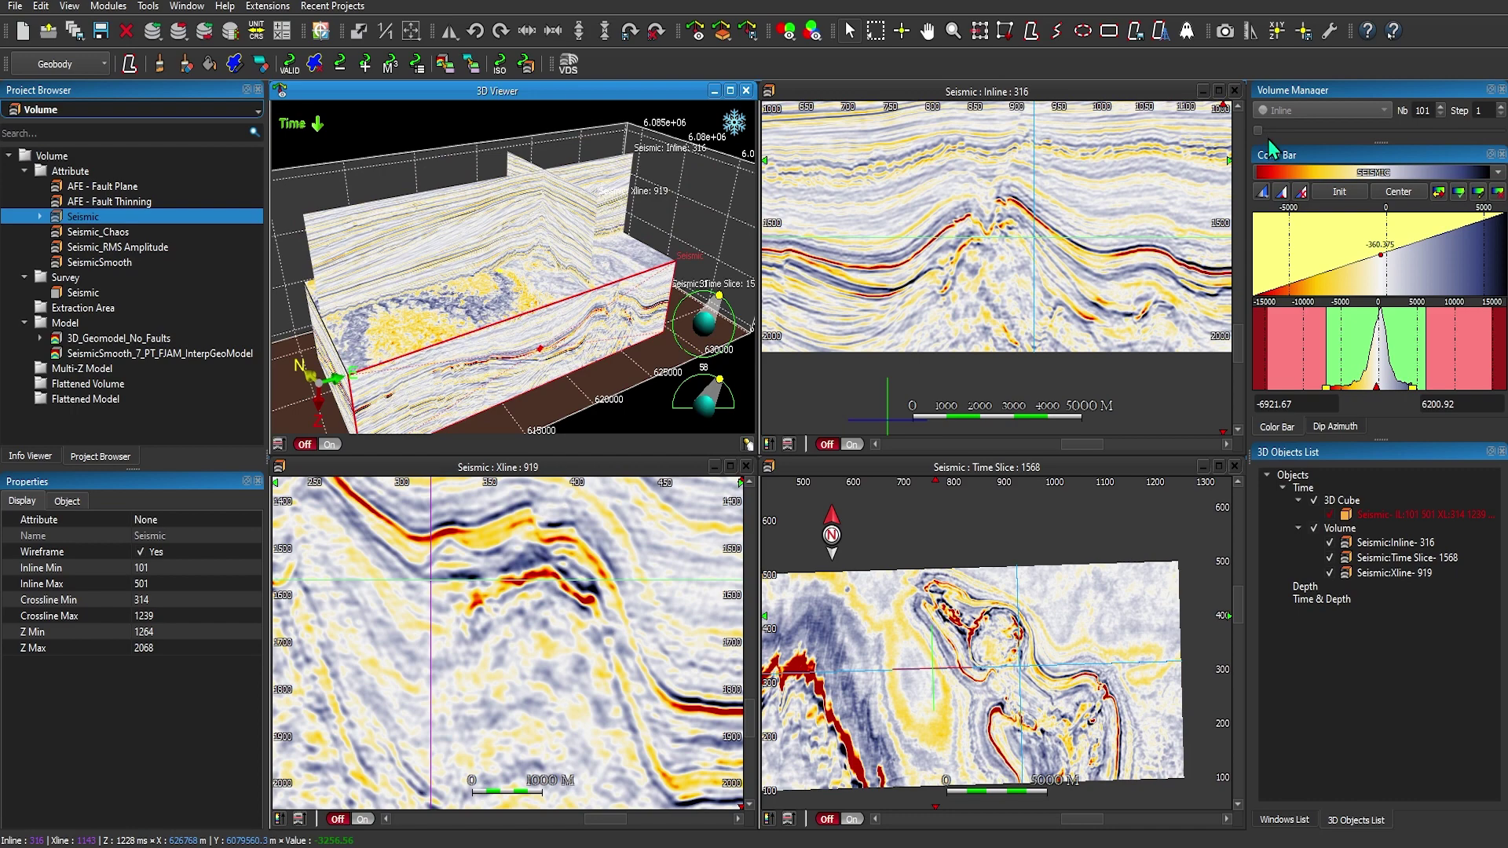
{"action": "left_click_drag", "start_coordinate": [1259, 132], "coordinate": [1339, 139]}
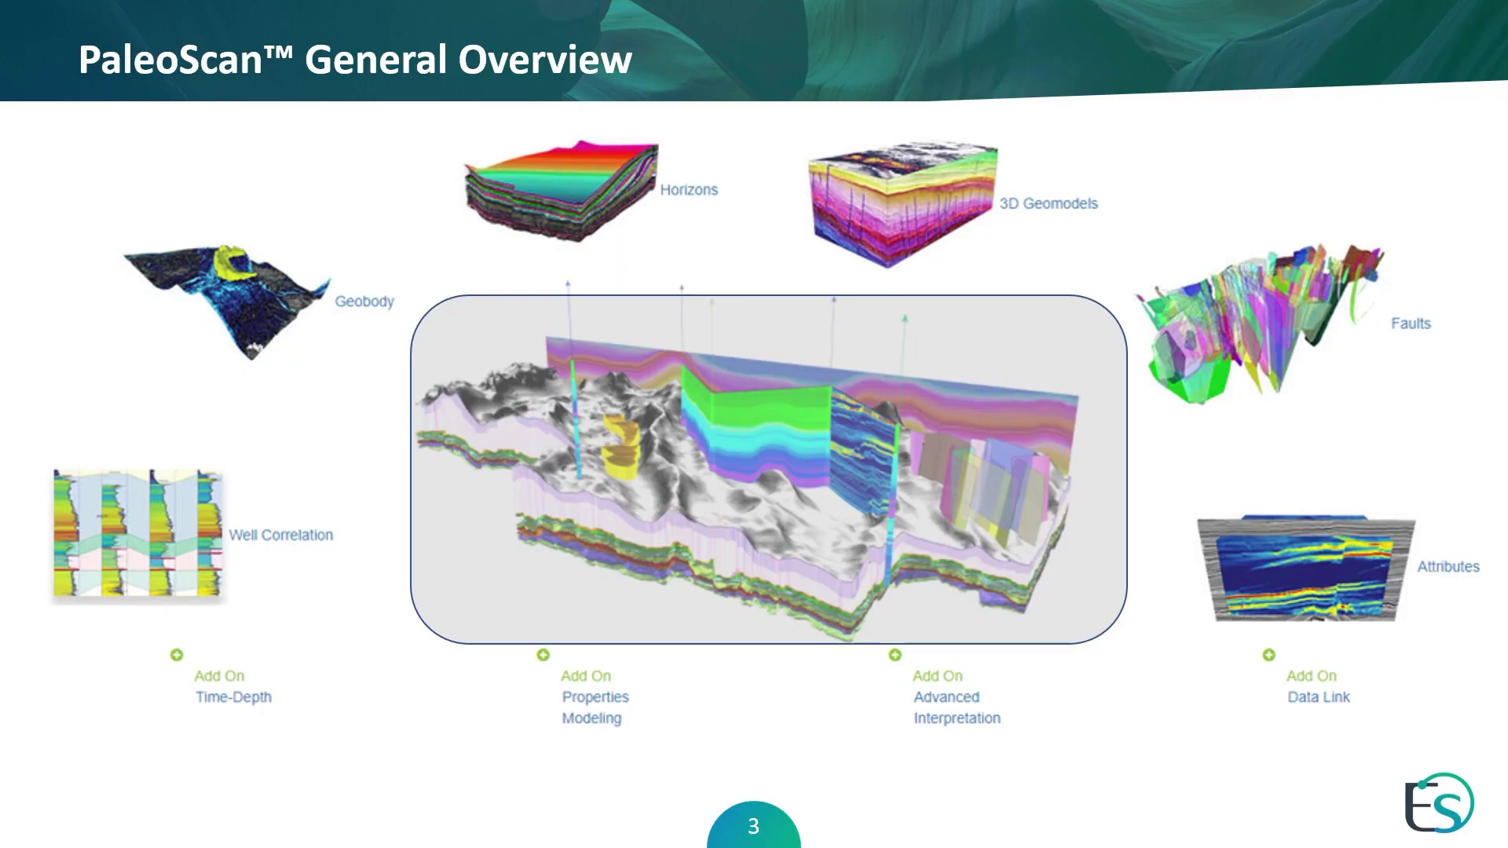
{"action": "key", "text": "Right"}
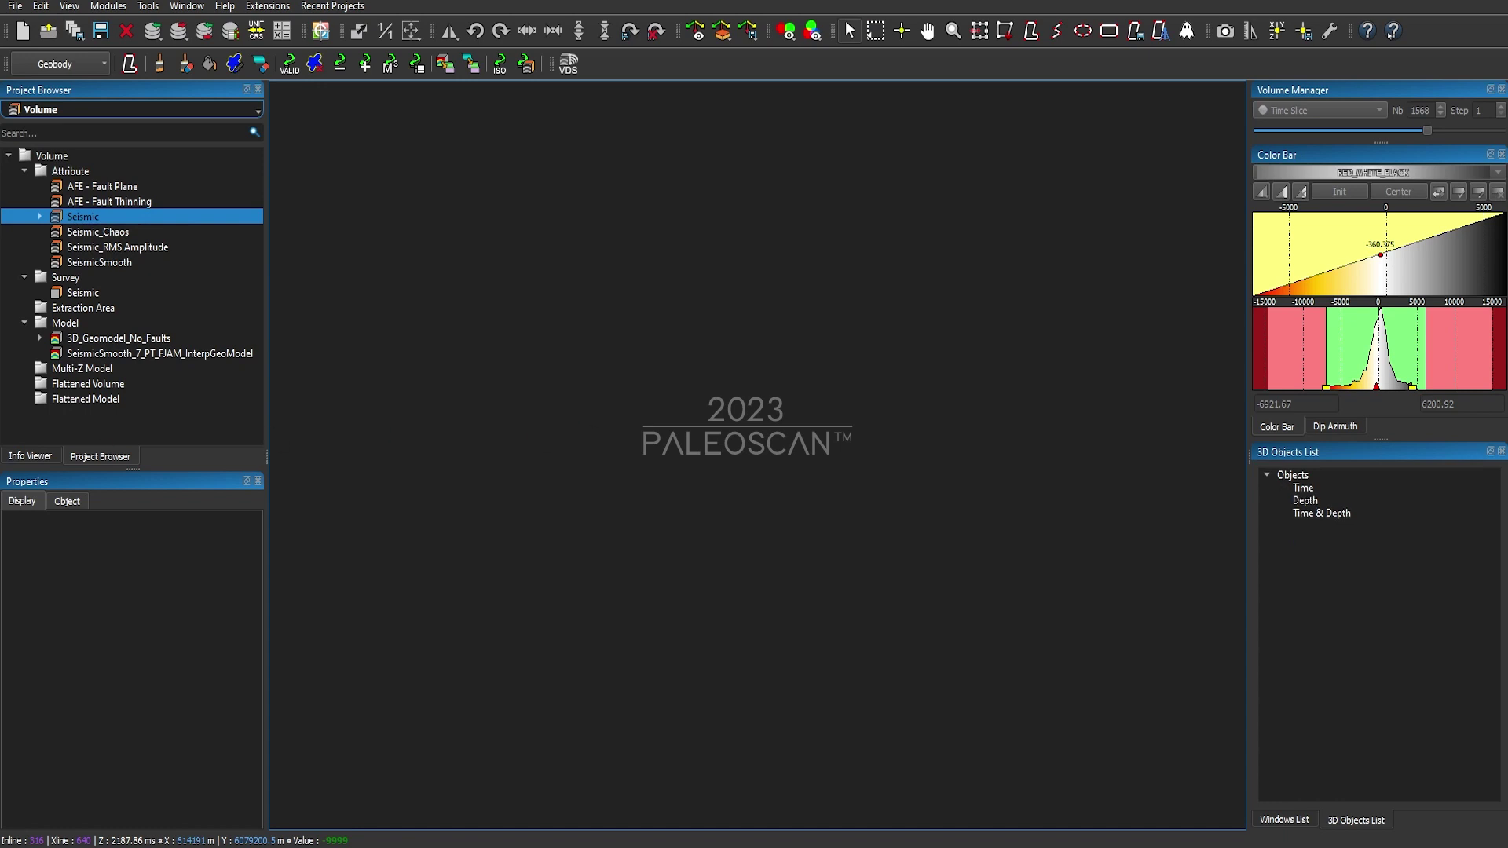
Open the Seismic attribute volume in two inline 301 viewers and tile them side by side.
{"action": "double_click", "coordinate": [53, 218]}
{"action": "double_click", "coordinate": [55, 220]}
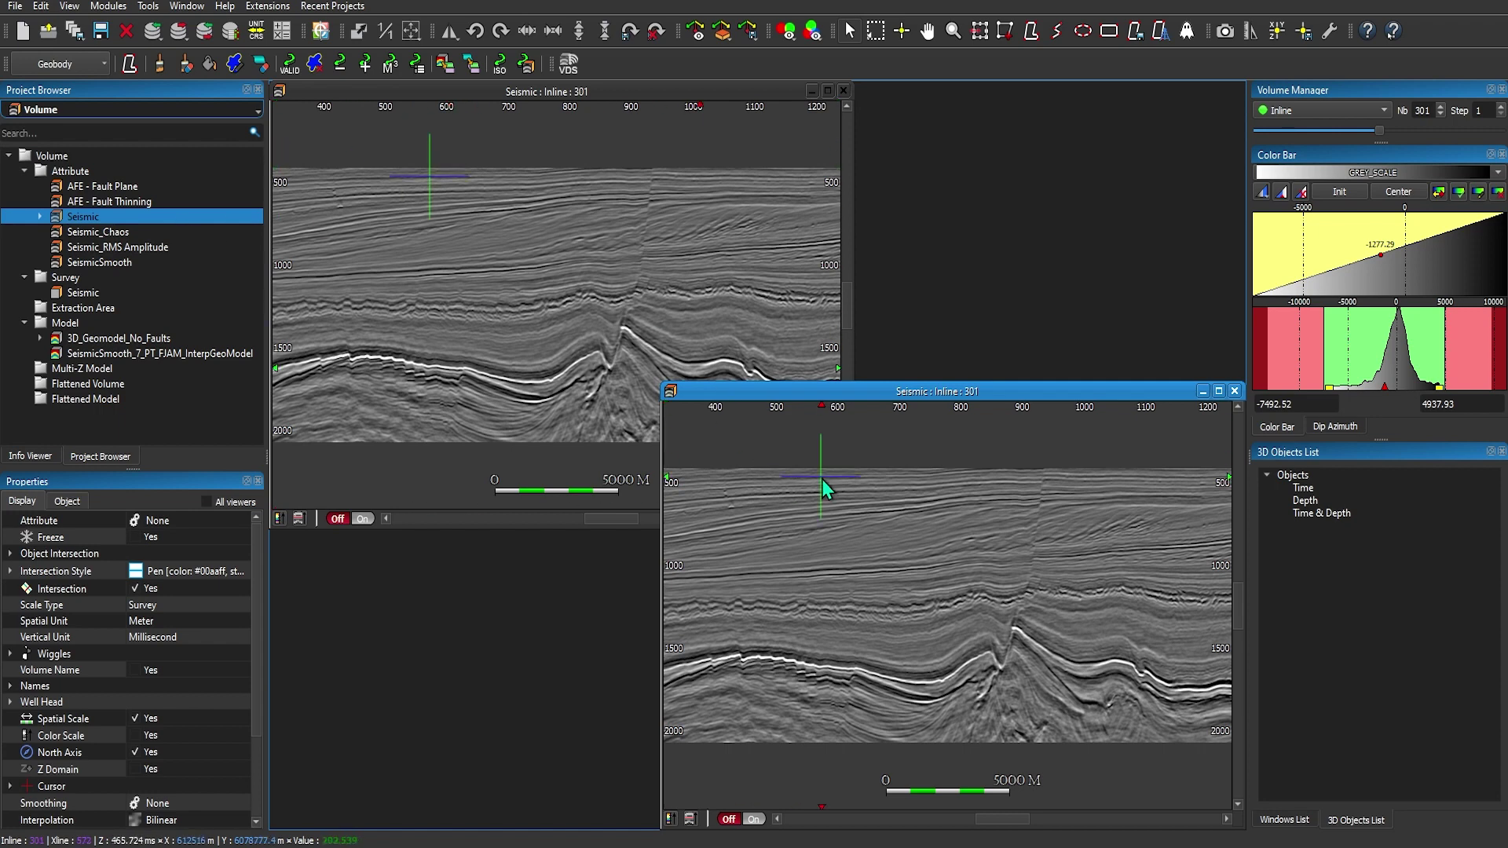
{"action": "key", "text": "ctrl+t"}
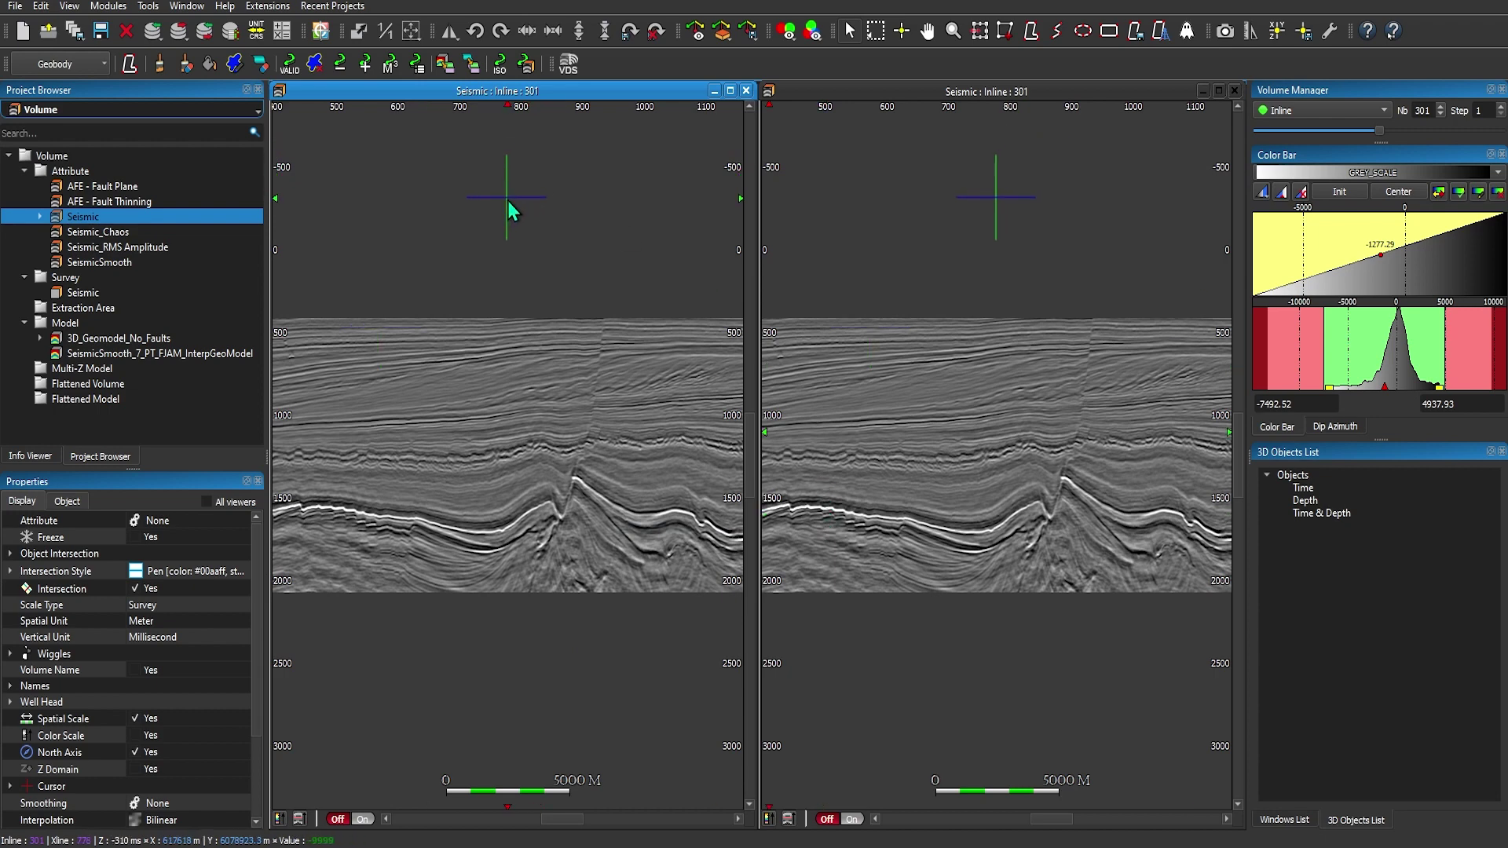
Switch to the Volume tools and review the full list of available attributes, leaving the selection dialog without choosing one.
{"action": "left_click", "coordinate": [100, 65]}
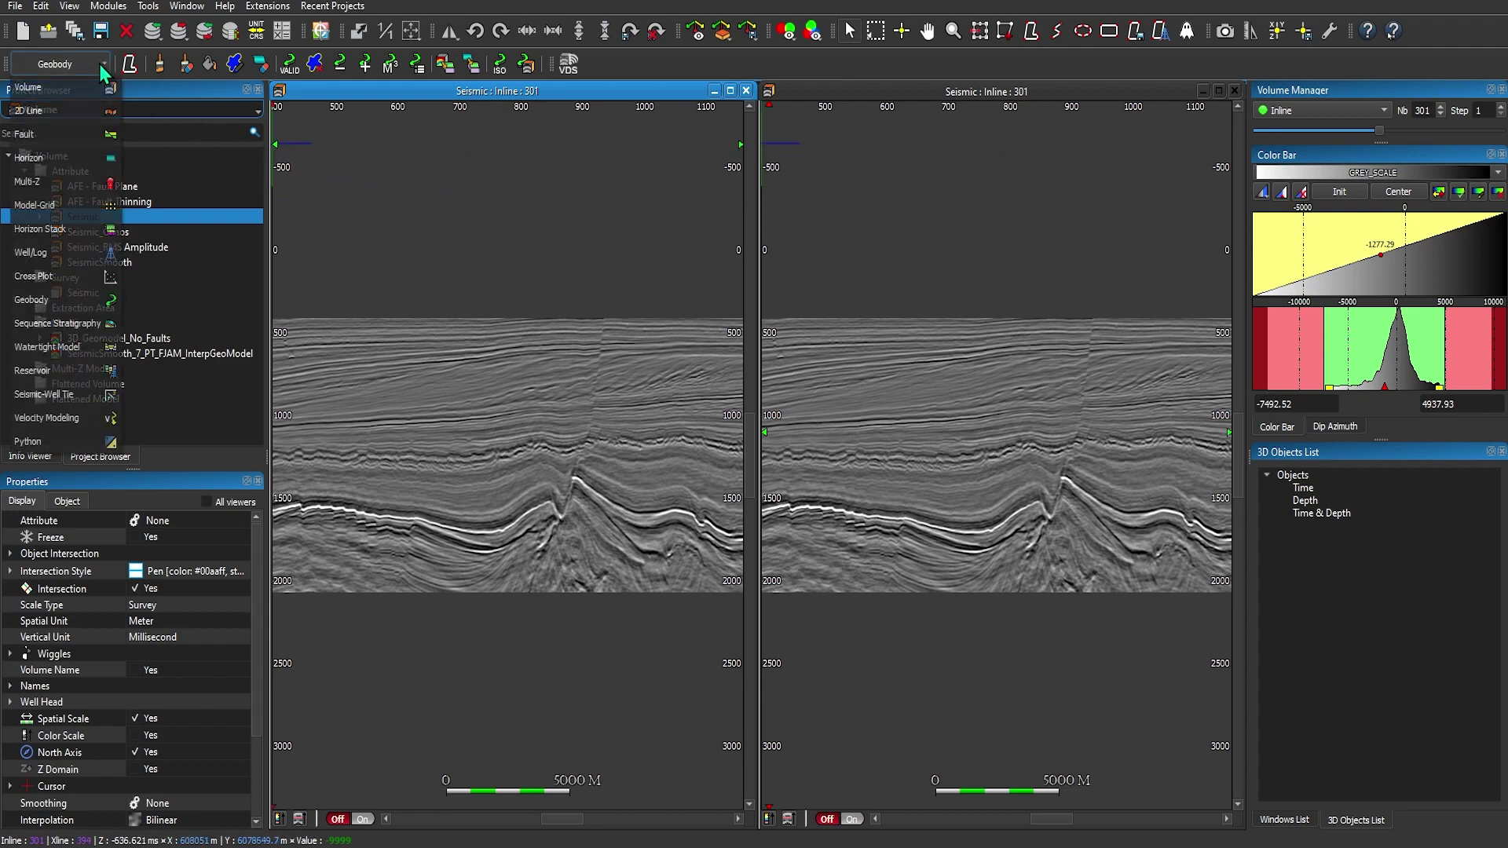
{"action": "left_click", "coordinate": [102, 88]}
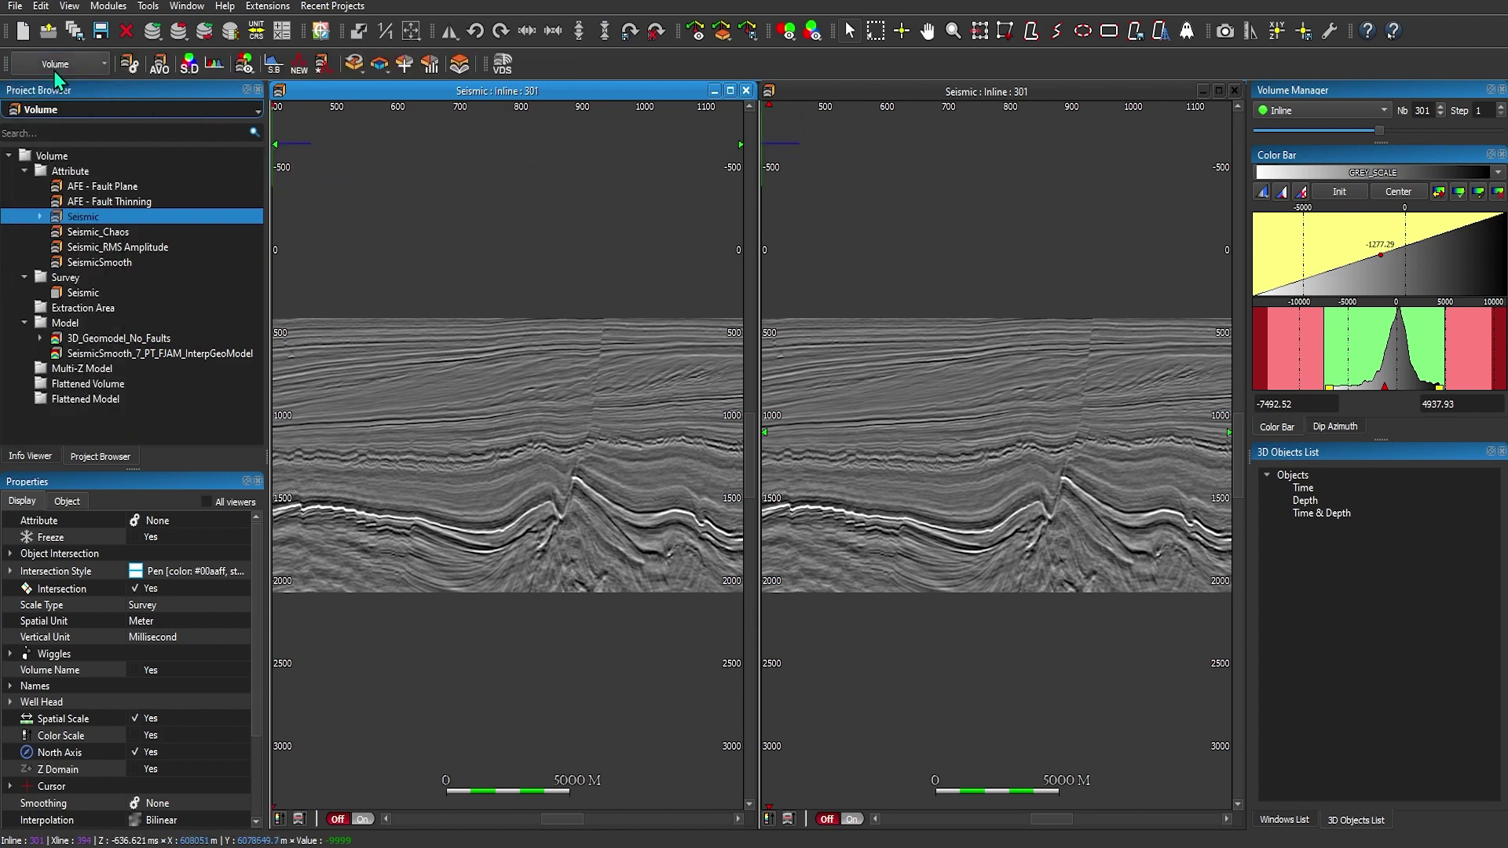
{"action": "left_click", "coordinate": [130, 65]}
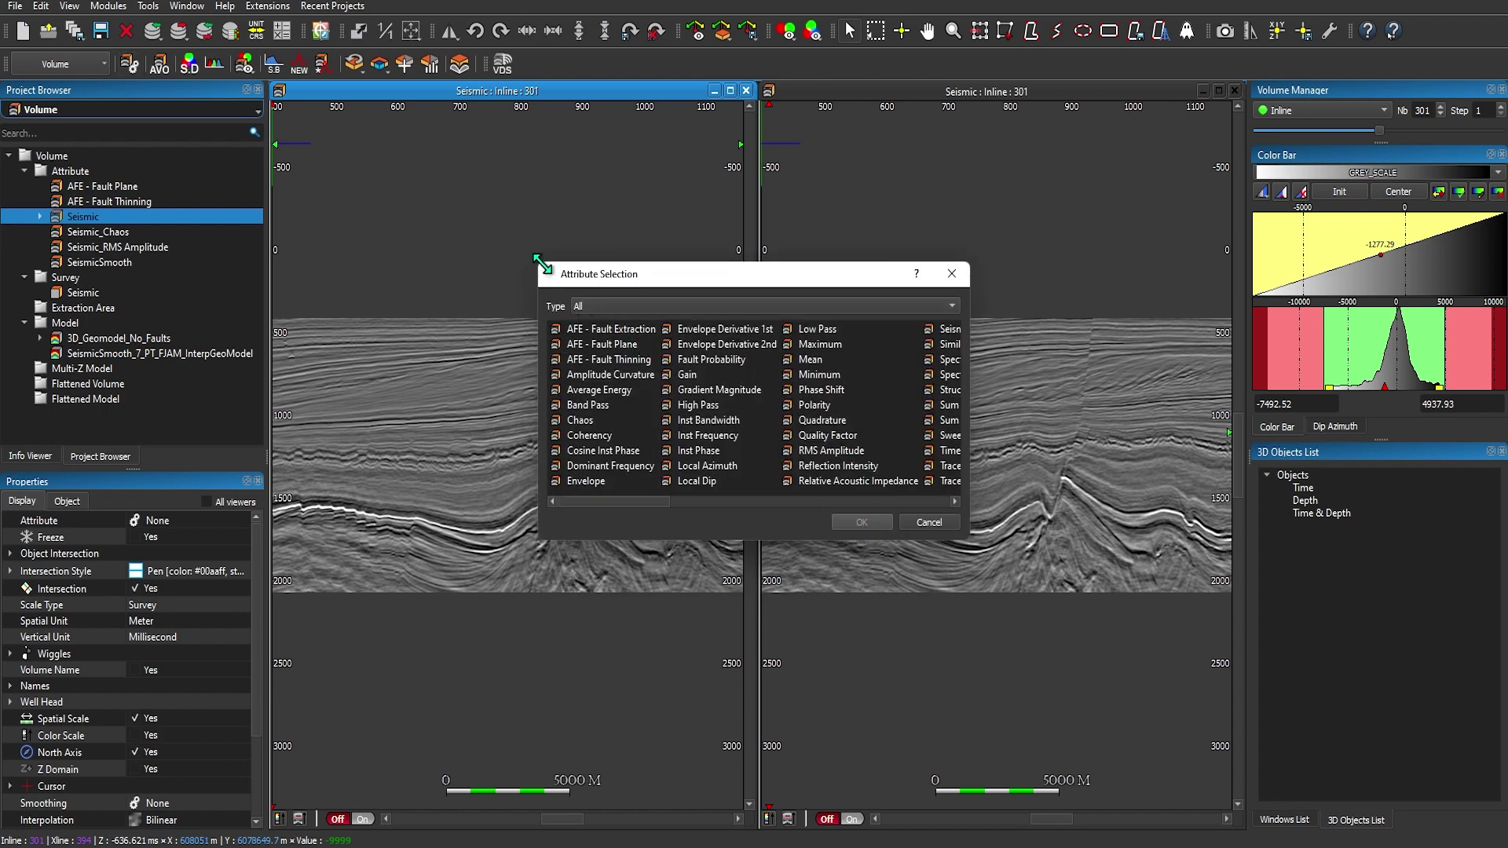
{"action": "left_click_drag", "start_coordinate": [540, 263], "coordinate": [416, 178]}
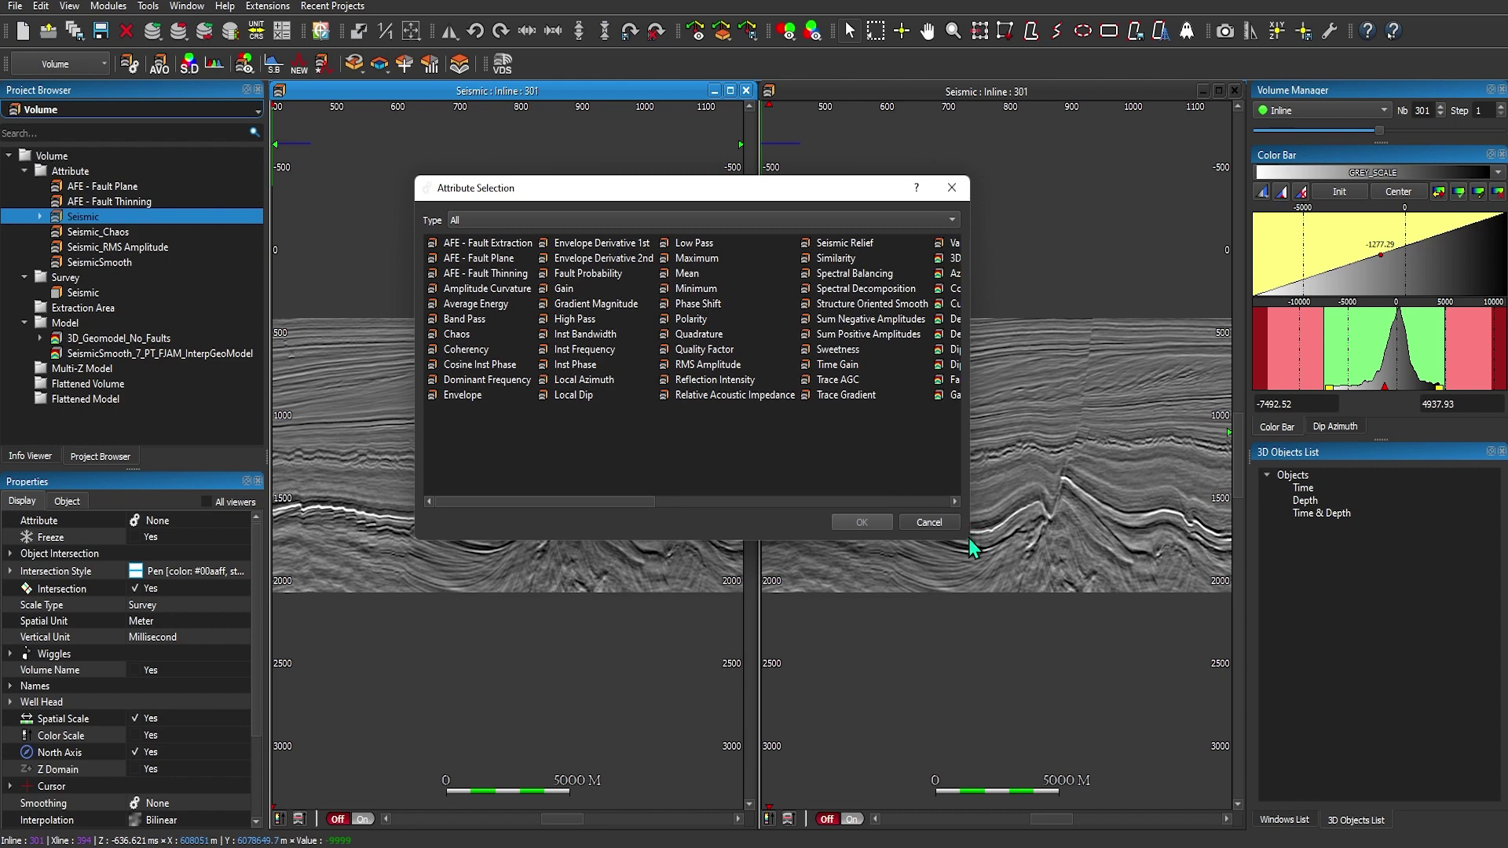
{"action": "left_click_drag", "start_coordinate": [970, 547], "coordinate": [1196, 529]}
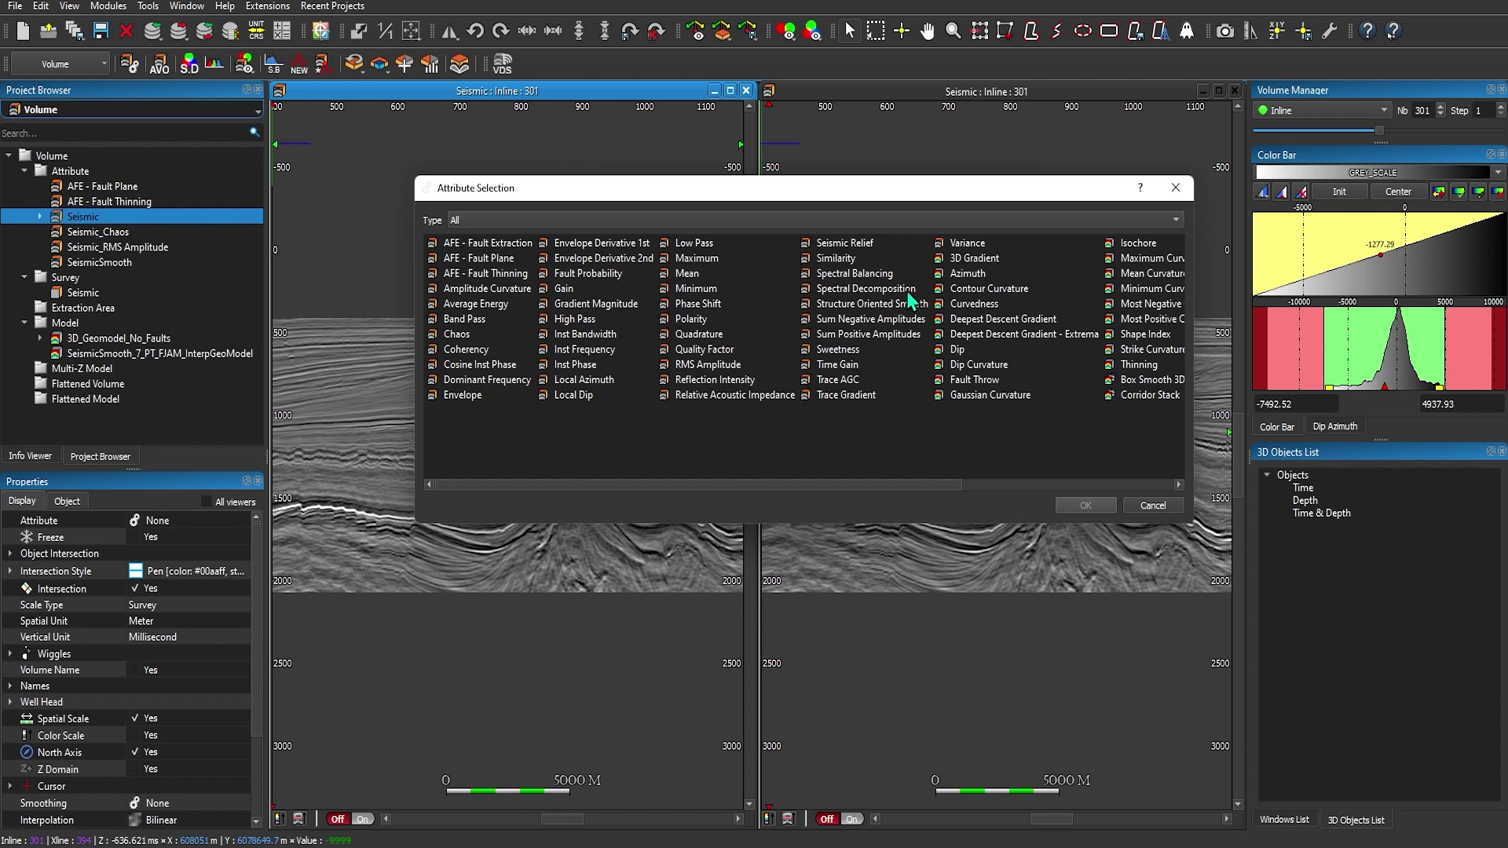
{"action": "left_click_drag", "start_coordinate": [907, 485], "coordinate": [1100, 472]}
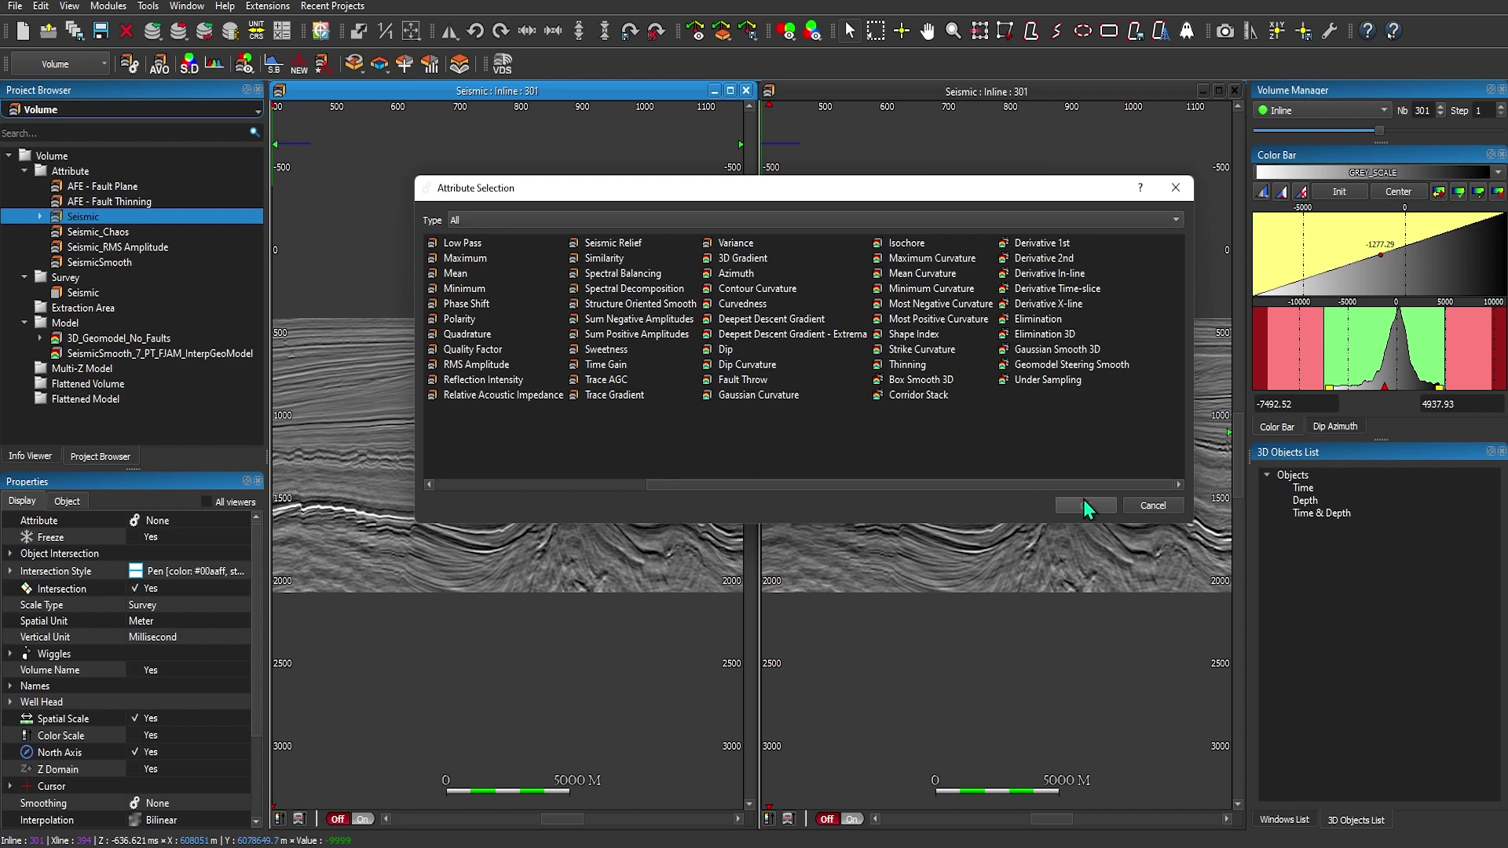
{"action": "left_click", "coordinate": [1149, 506]}
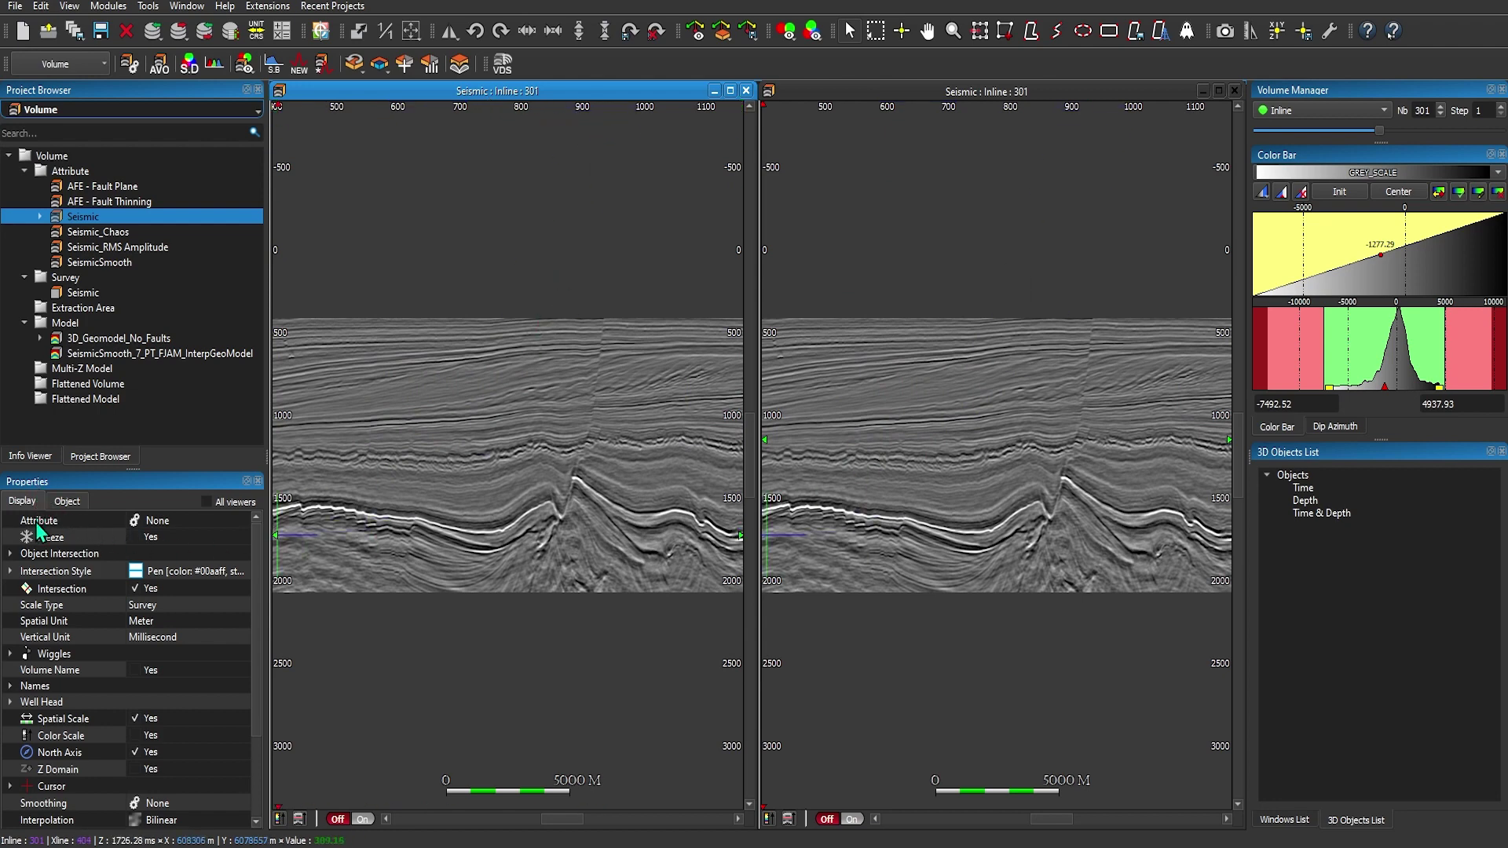
Preview the stratigraphic RMS Amplitude attribute on the active inline 301 viewer.
{"action": "left_click", "coordinate": [182, 517]}
{"action": "left_click", "coordinate": [183, 517]}
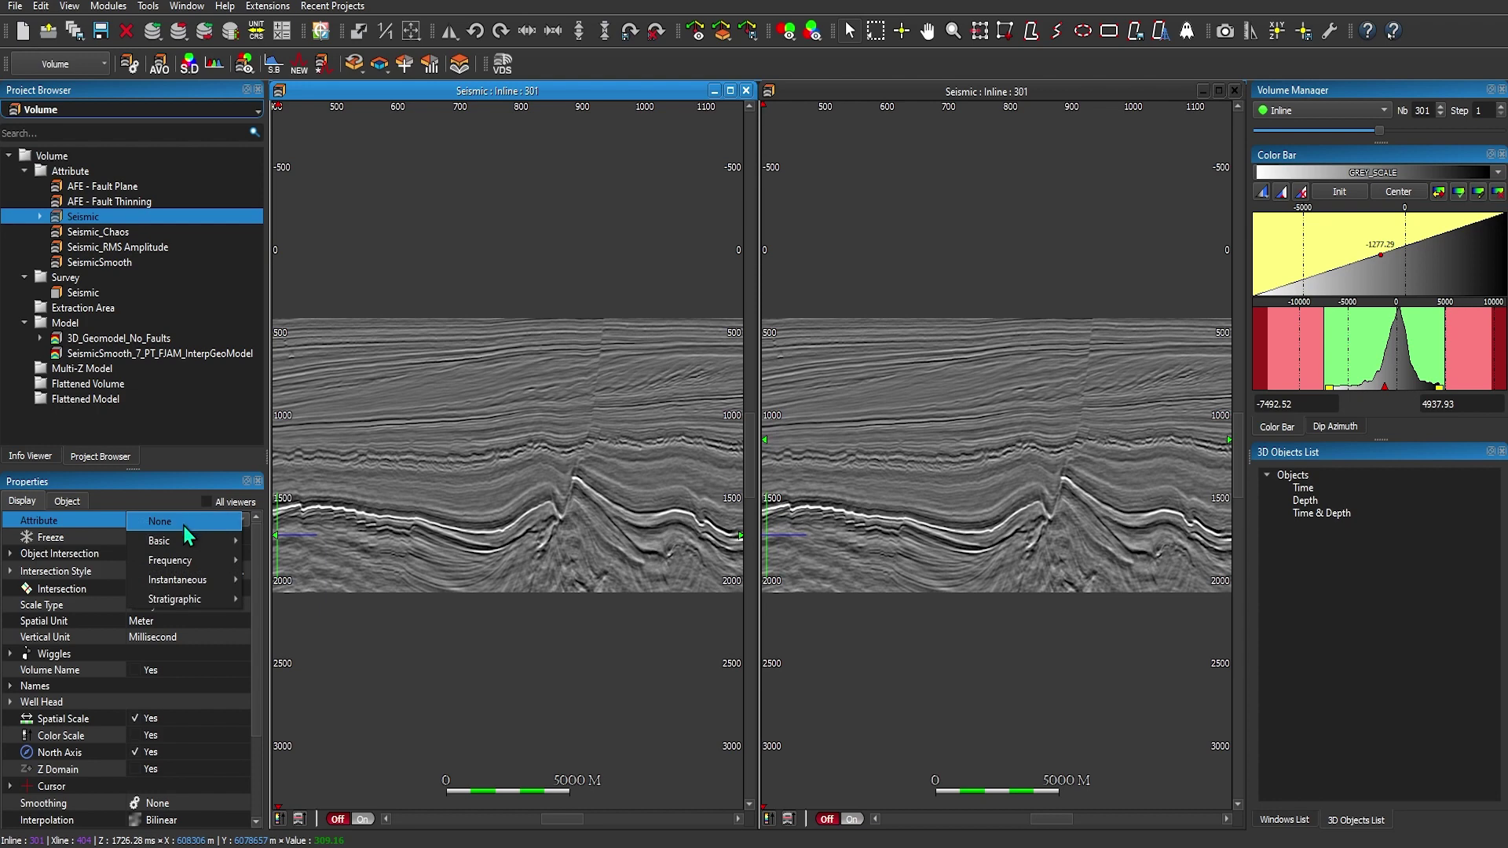
{"action": "mouse_move", "coordinate": [181, 601]}
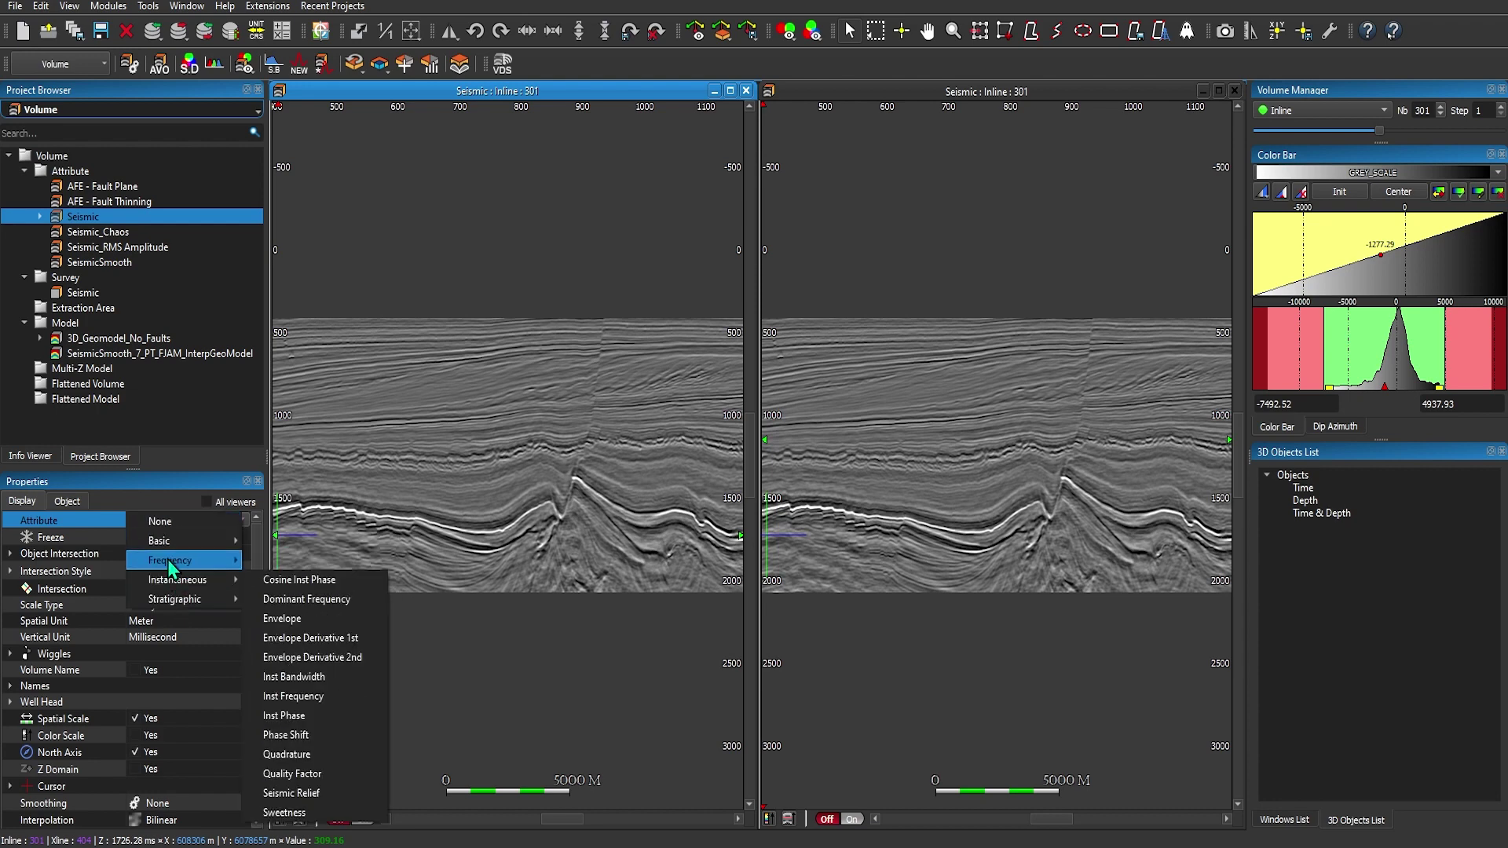
{"action": "mouse_move", "coordinate": [165, 559]}
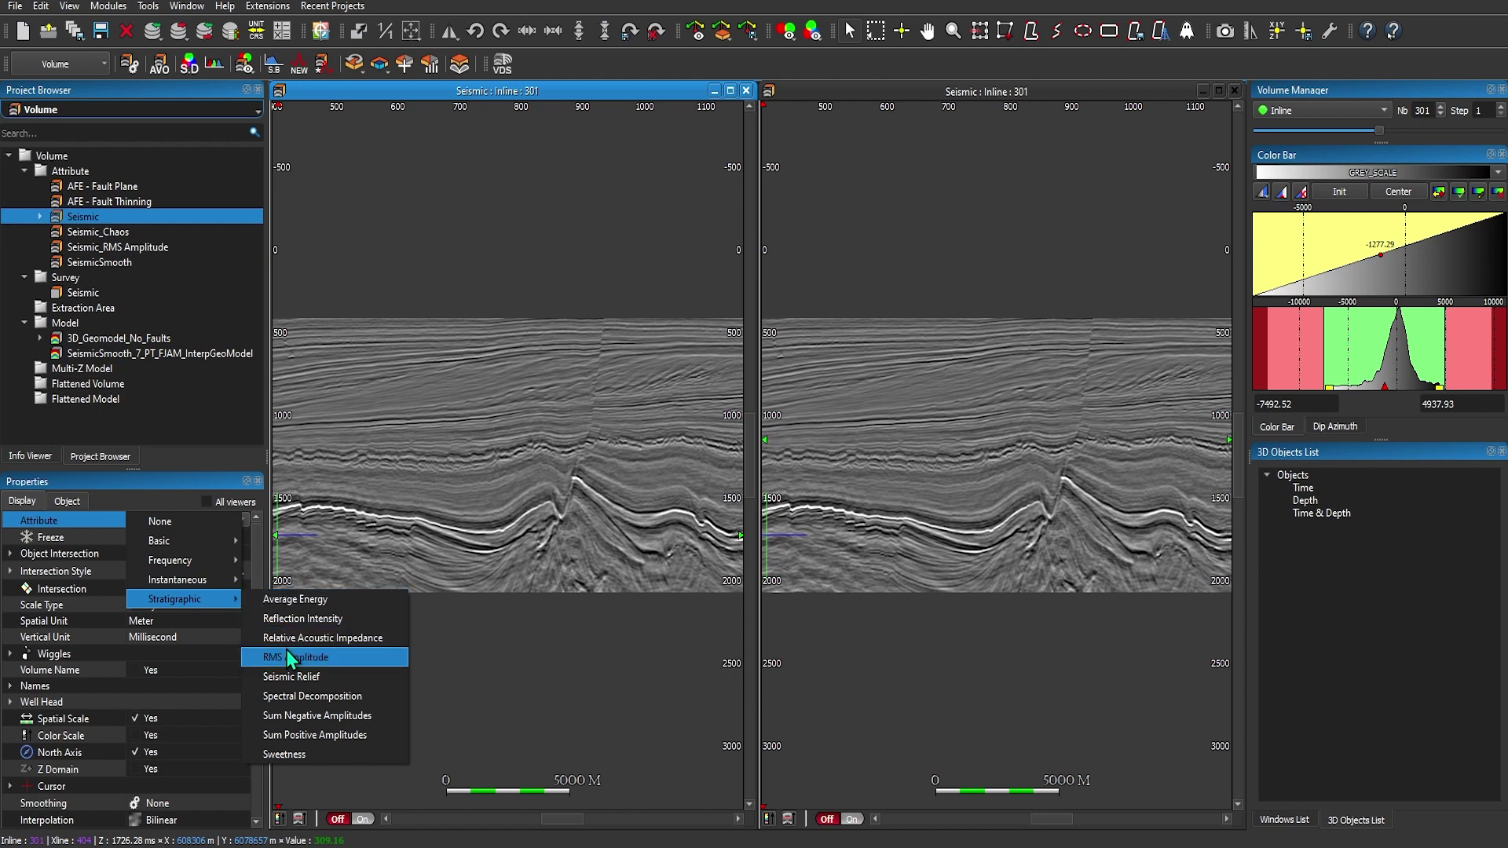
{"action": "left_click", "coordinate": [288, 659]}
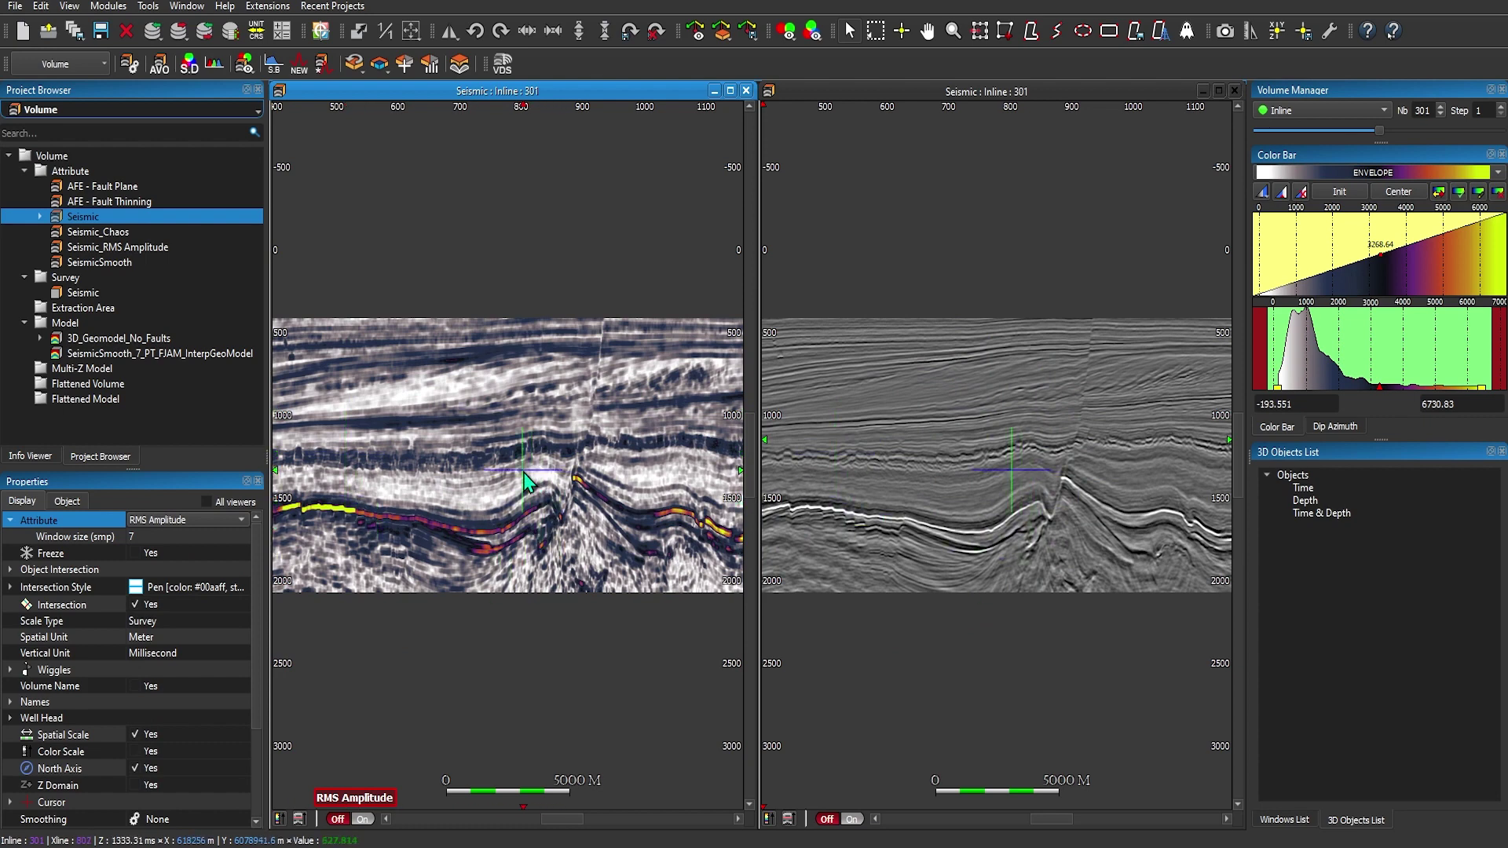
Browse the RMS Amplitude preview through the inlines down to 226 and back up to inline 337.
{"action": "scroll", "coordinate": [524, 473], "scroll_direction": "down", "scroll_amount": 20}
{"action": "scroll", "coordinate": [526, 480], "scroll_direction": "down", "scroll_amount": 20}
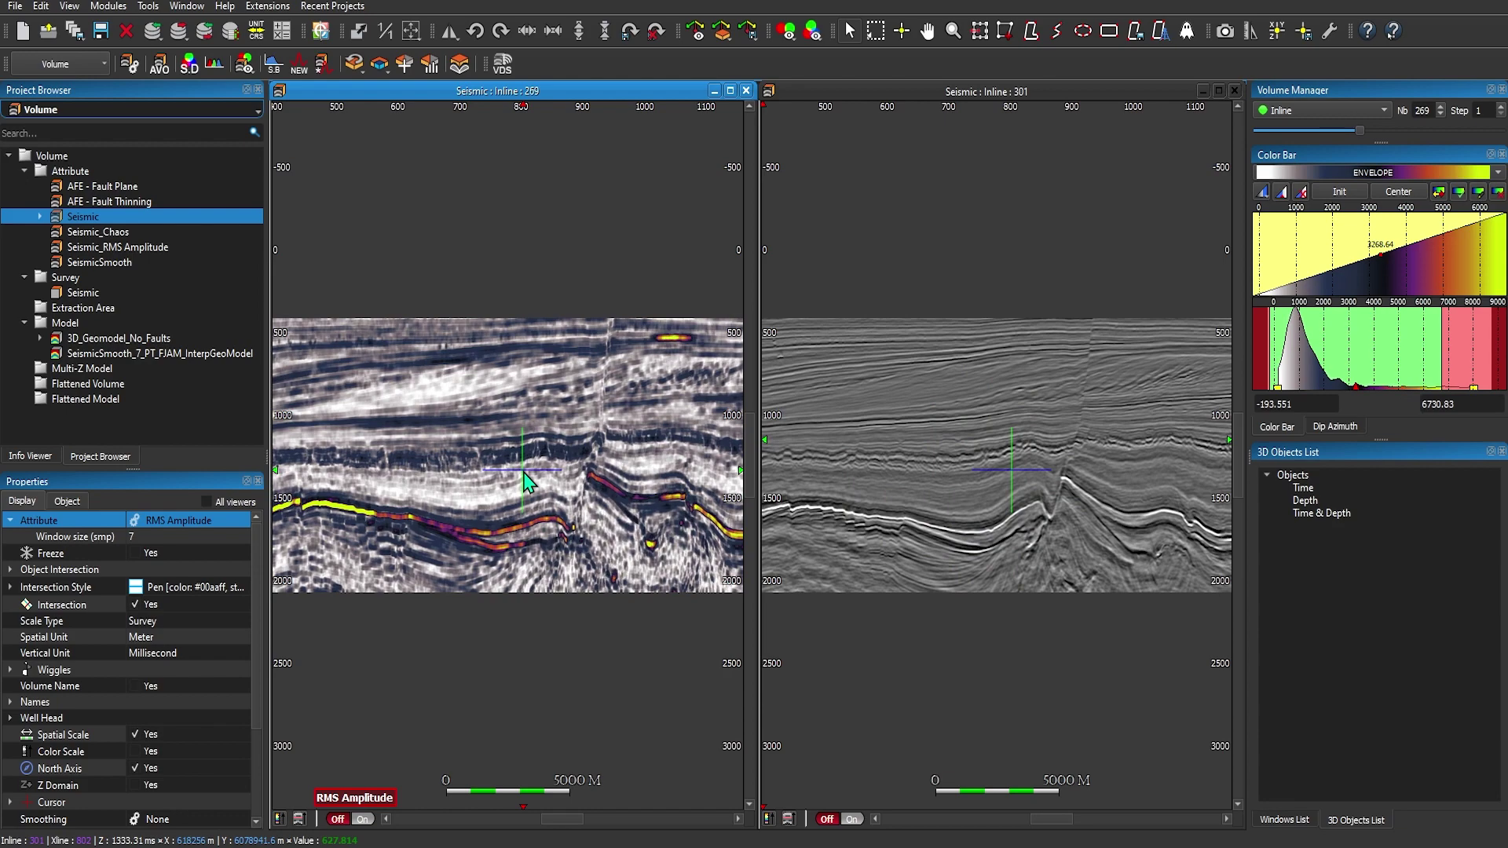
{"action": "scroll", "coordinate": [525, 475], "scroll_direction": "up", "scroll_amount": 11}
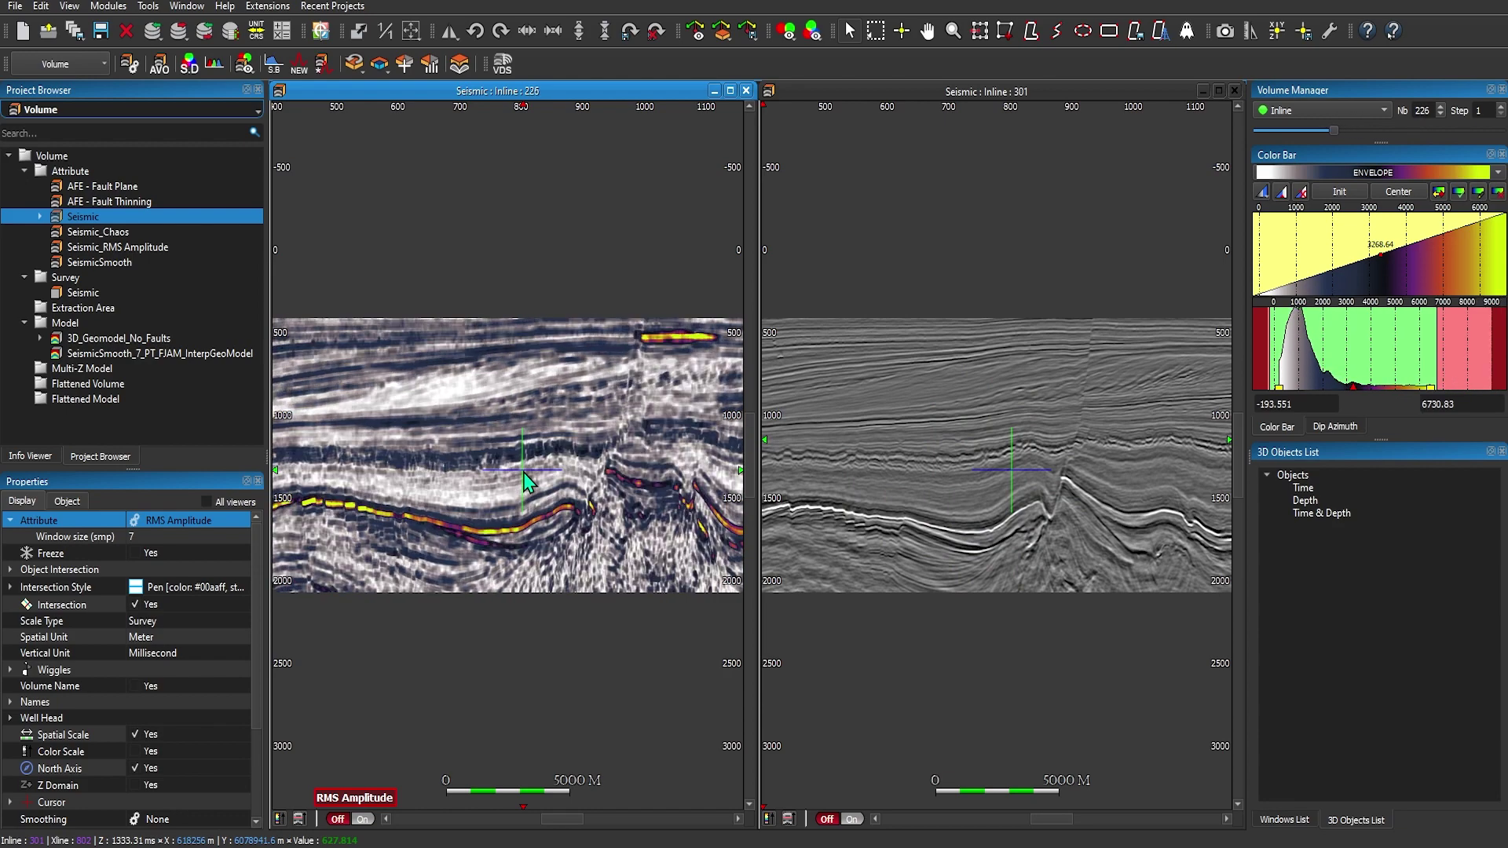
{"action": "scroll", "coordinate": [525, 478], "scroll_direction": "up", "scroll_amount": 20}
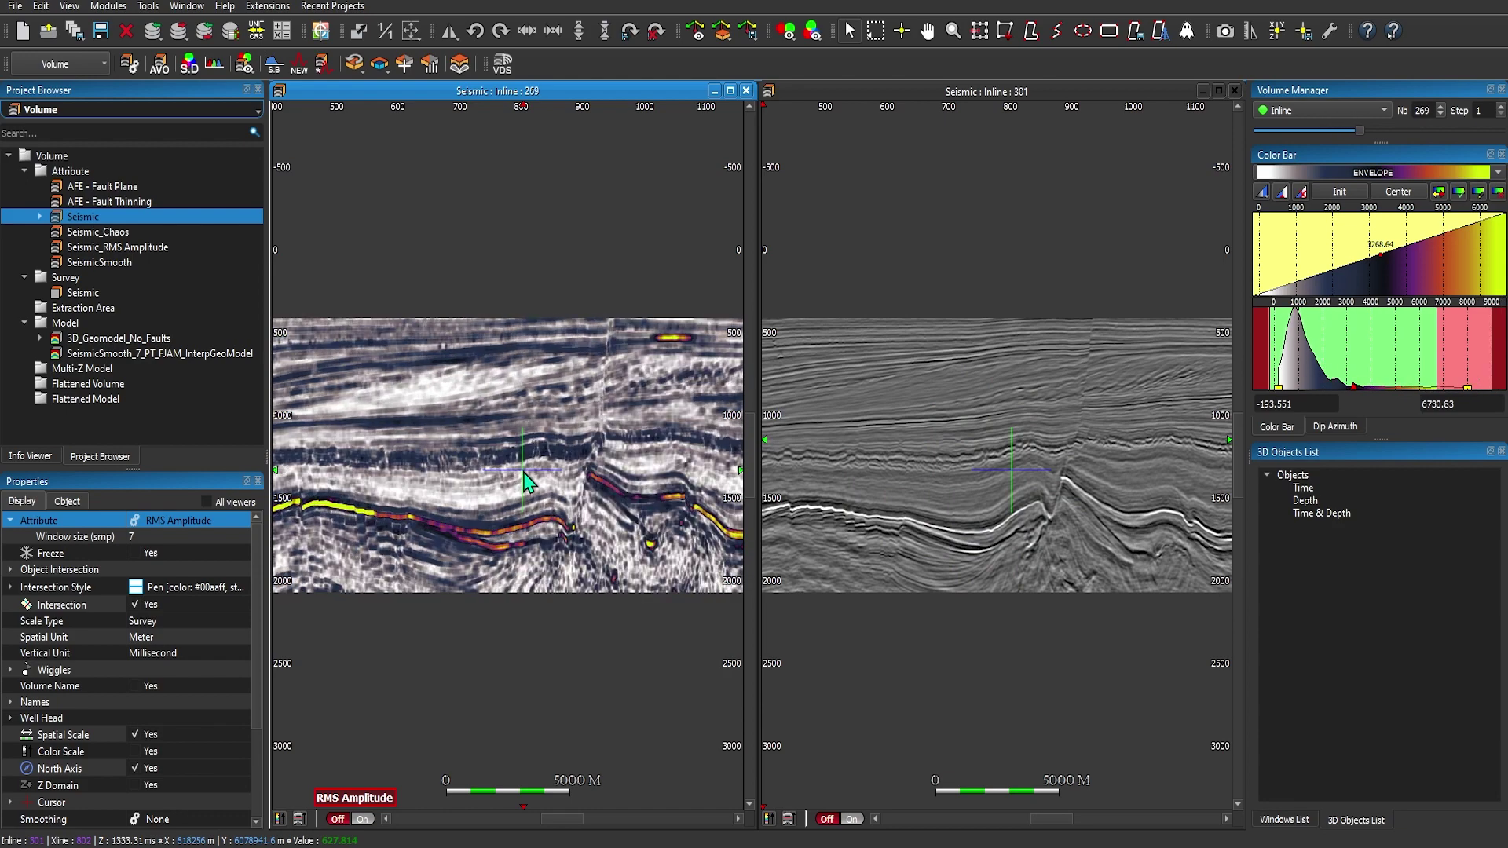
{"action": "scroll", "coordinate": [525, 476], "scroll_direction": "up", "scroll_amount": 20}
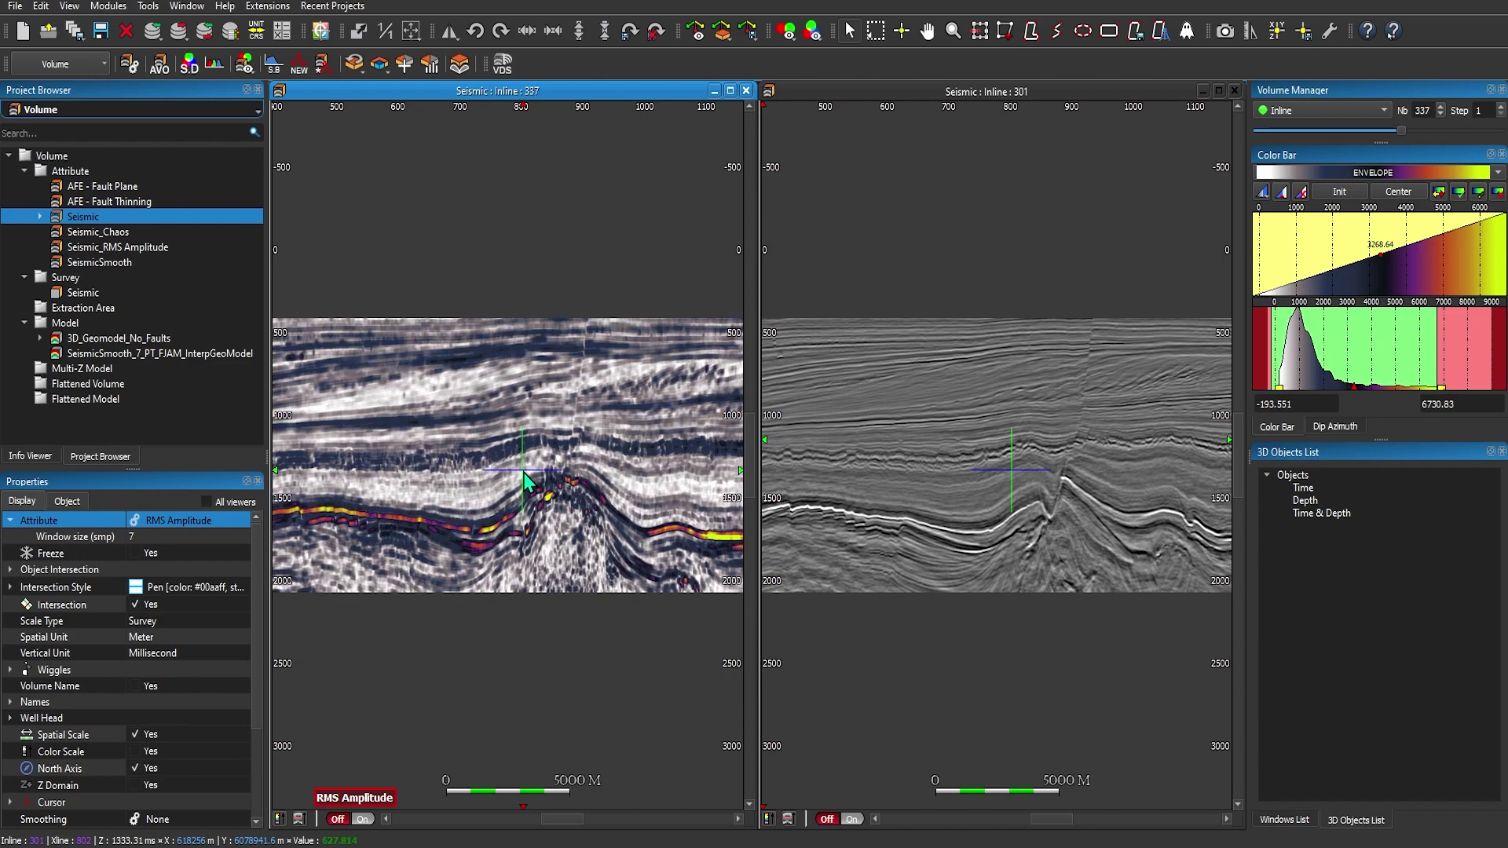
{"action": "scroll", "coordinate": [525, 473], "scroll_direction": "down", "scroll_amount": 1}
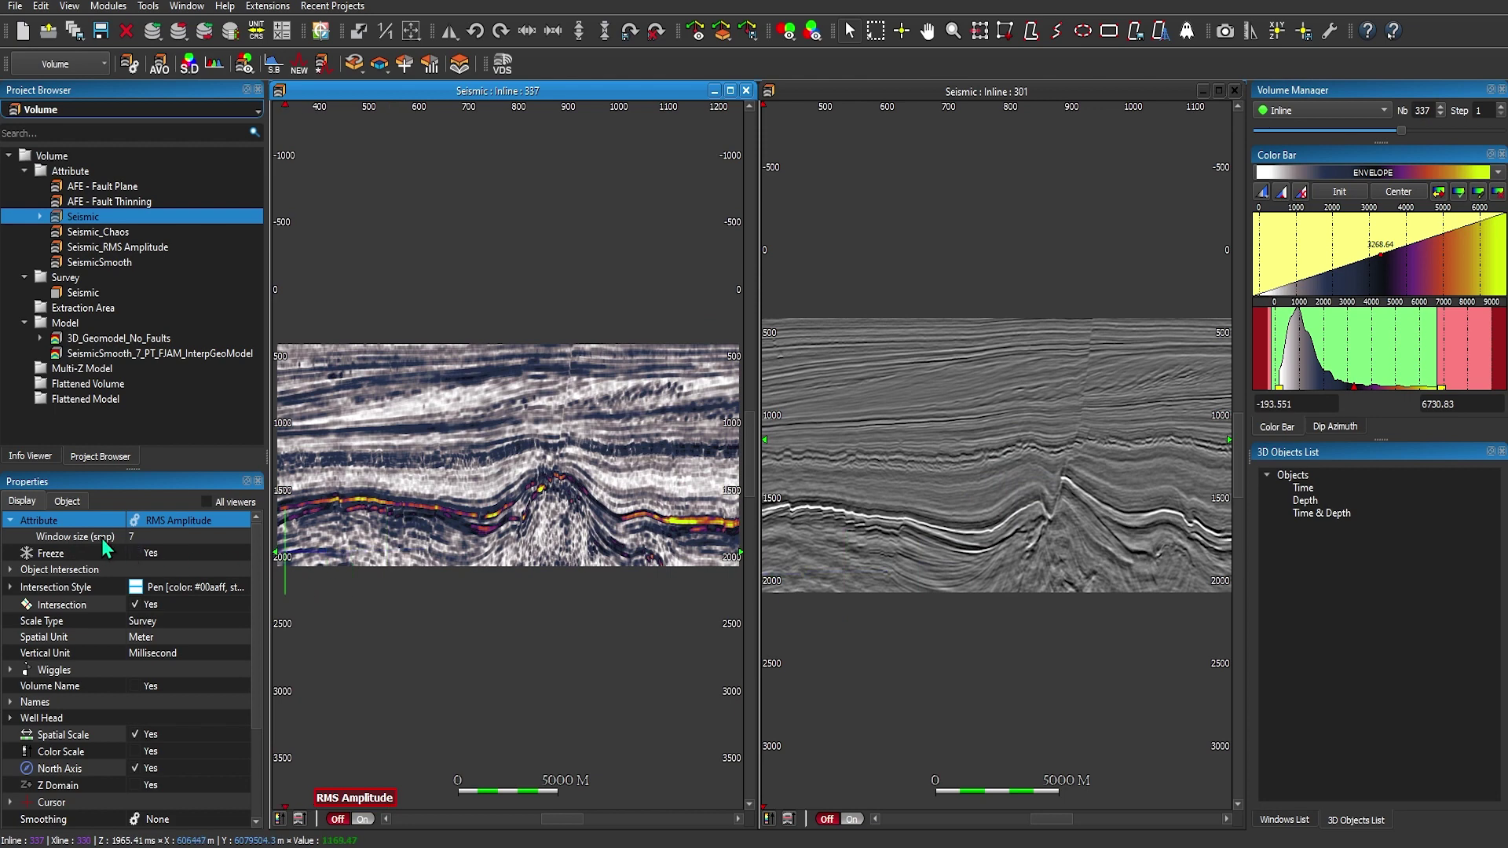
Try different RMS Amplitude window sizes and set the window size to 5 samples.
{"action": "left_click", "coordinate": [149, 536]}
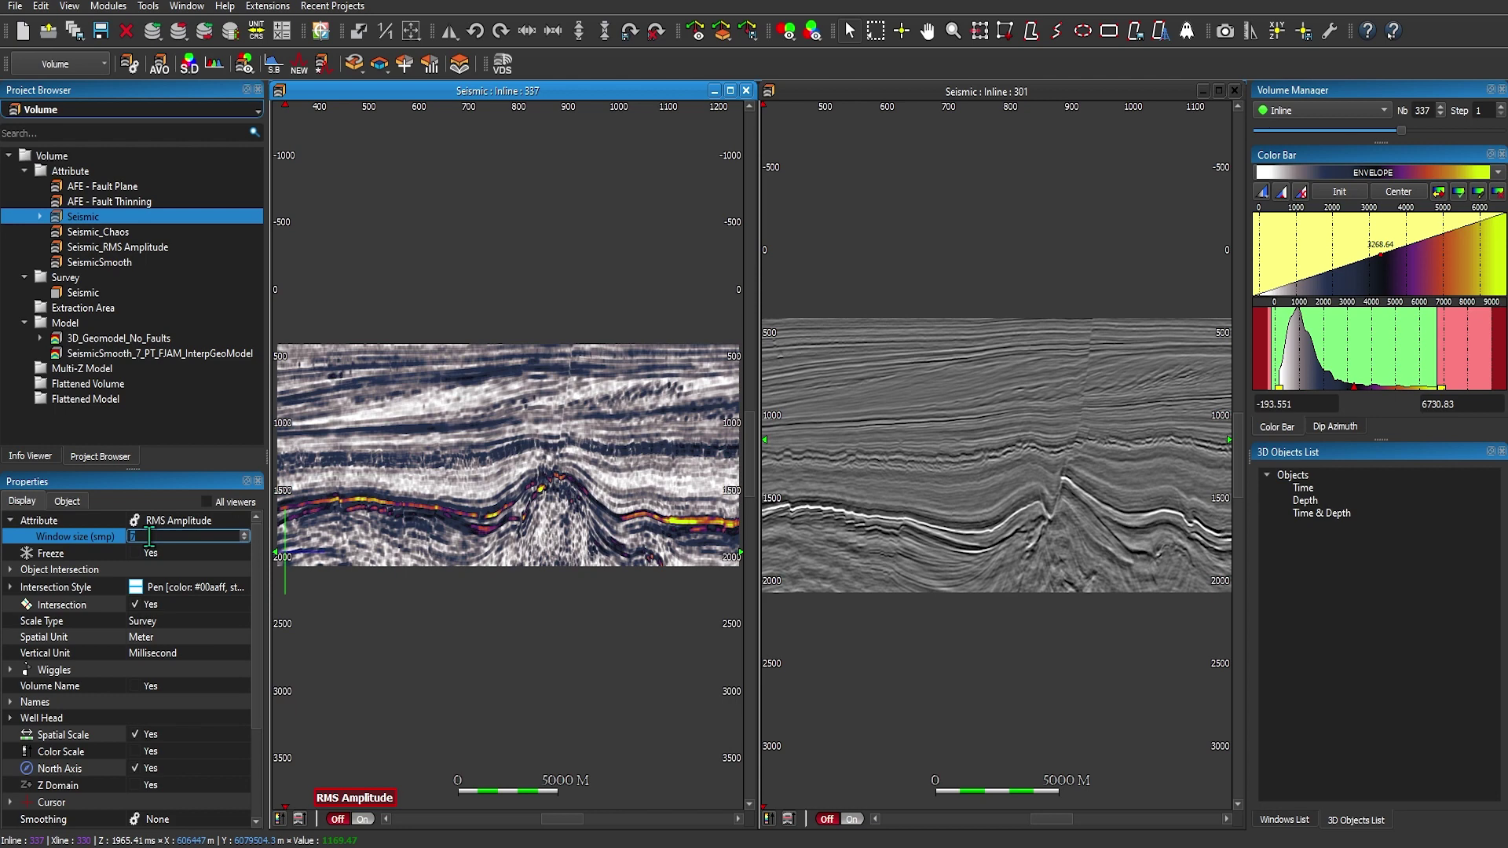
{"action": "scroll", "coordinate": [149, 536], "scroll_direction": "up", "scroll_amount": 1}
{"action": "scroll", "coordinate": [149, 536], "scroll_direction": "down", "scroll_amount": 1}
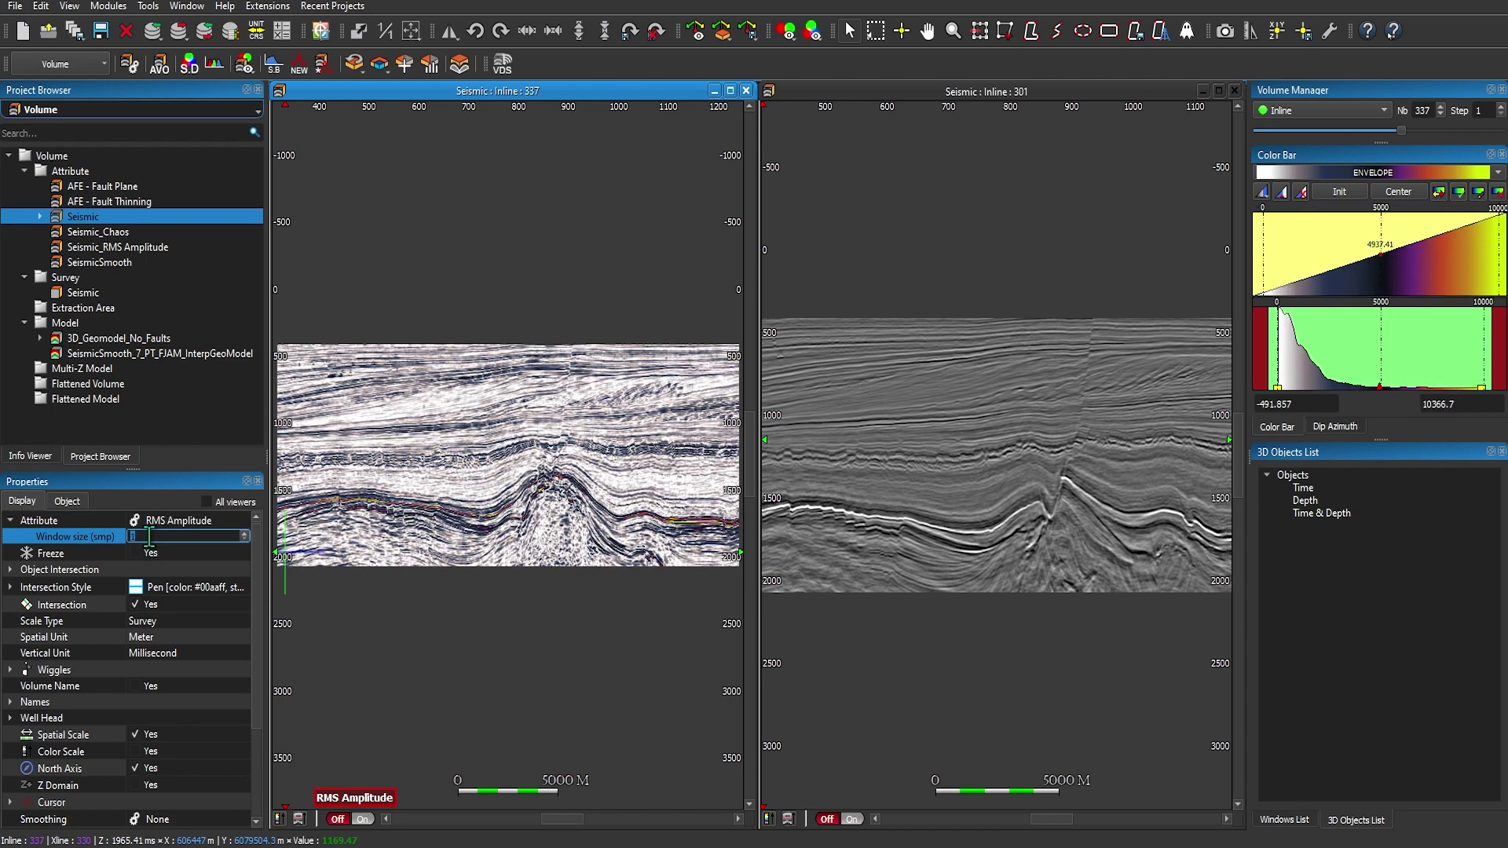
{"action": "scroll", "coordinate": [149, 536], "scroll_direction": "up", "scroll_amount": 2}
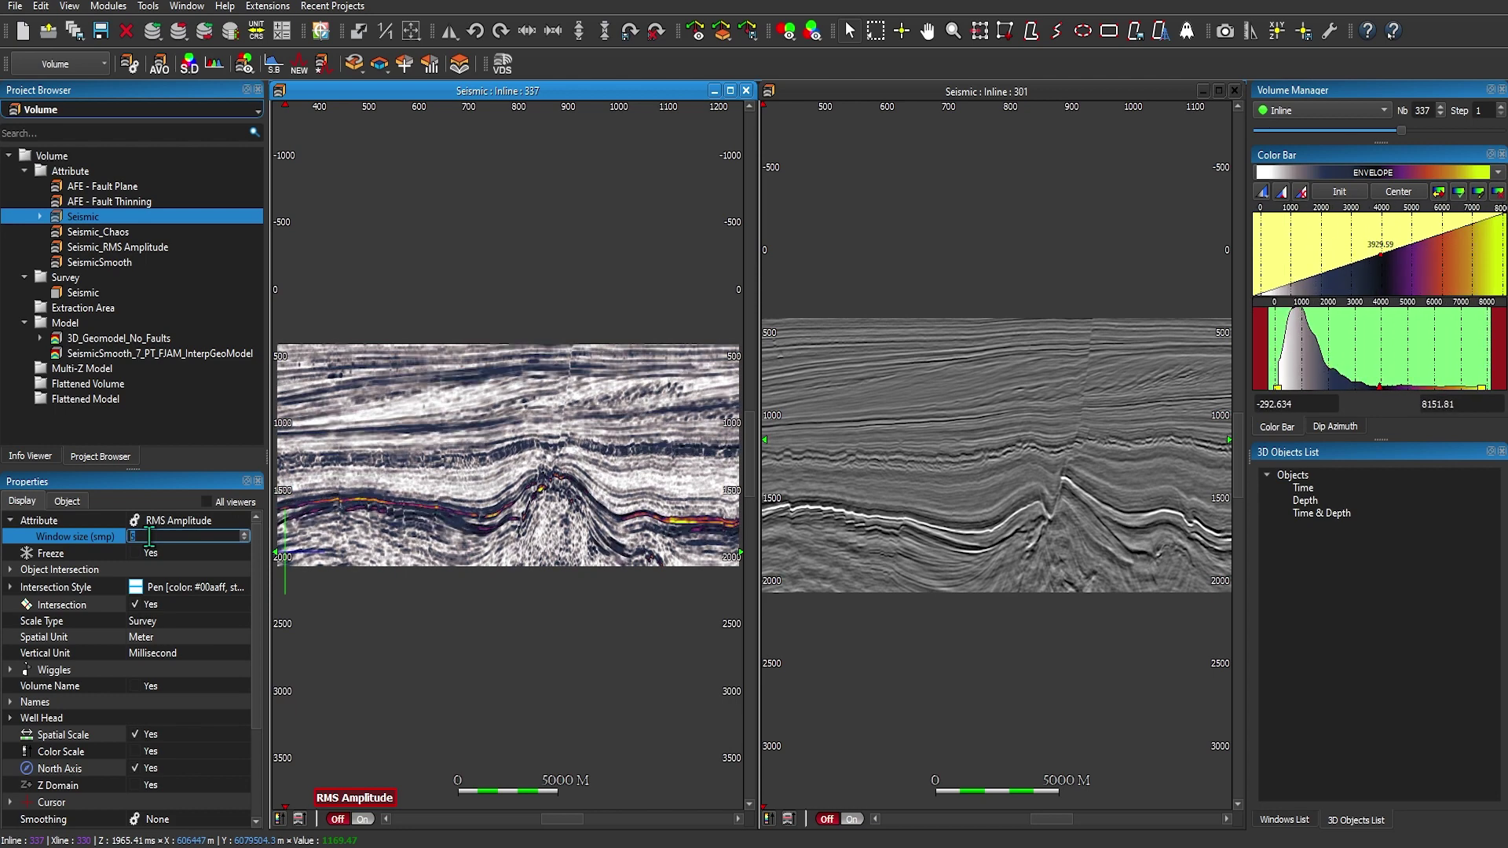
{"action": "scroll", "coordinate": [149, 536], "scroll_direction": "up", "scroll_amount": 1}
{"action": "scroll", "coordinate": [149, 537], "scroll_direction": "up", "scroll_amount": 1}
{"action": "scroll", "coordinate": [149, 536], "scroll_direction": "down", "scroll_amount": 2}
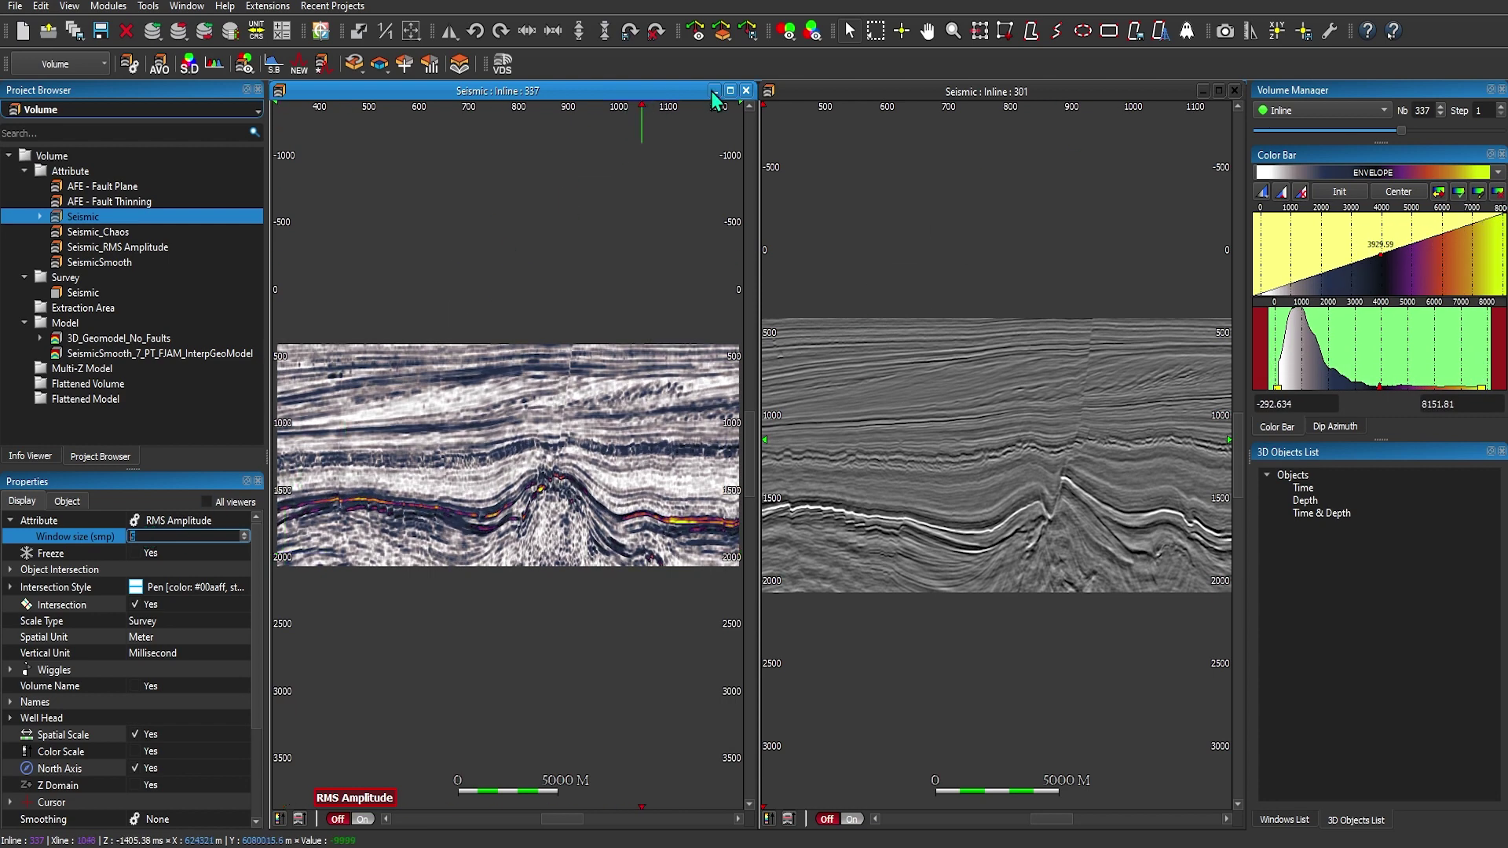
Preview the instantaneous Sweetness attribute in the other Seismic viewer, which shows the original inline 301.
{"action": "left_click", "coordinate": [894, 90]}
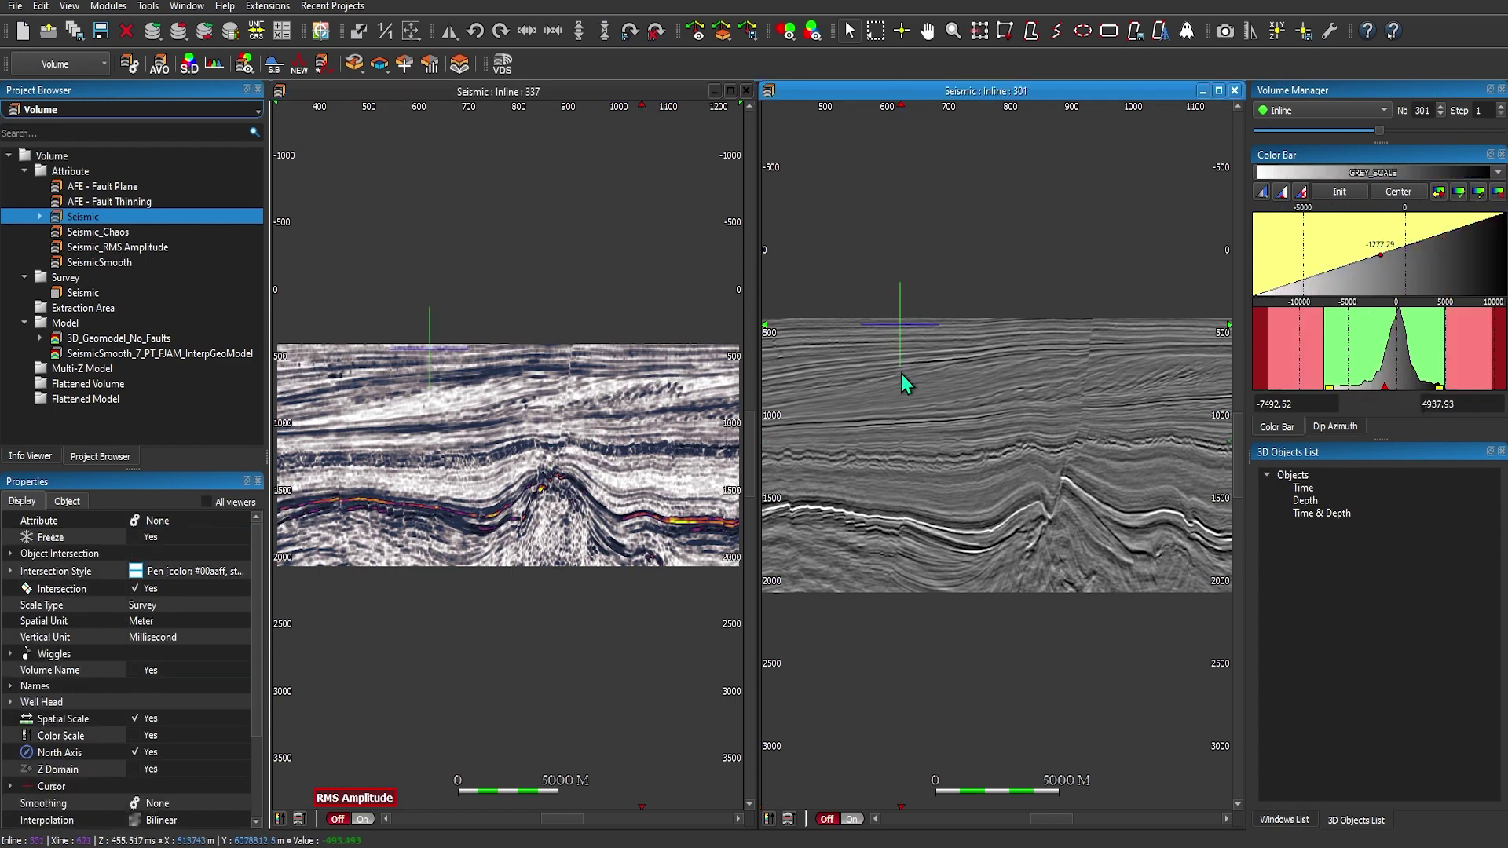
{"action": "left_click", "coordinate": [161, 524]}
{"action": "mouse_move", "coordinate": [163, 587]}
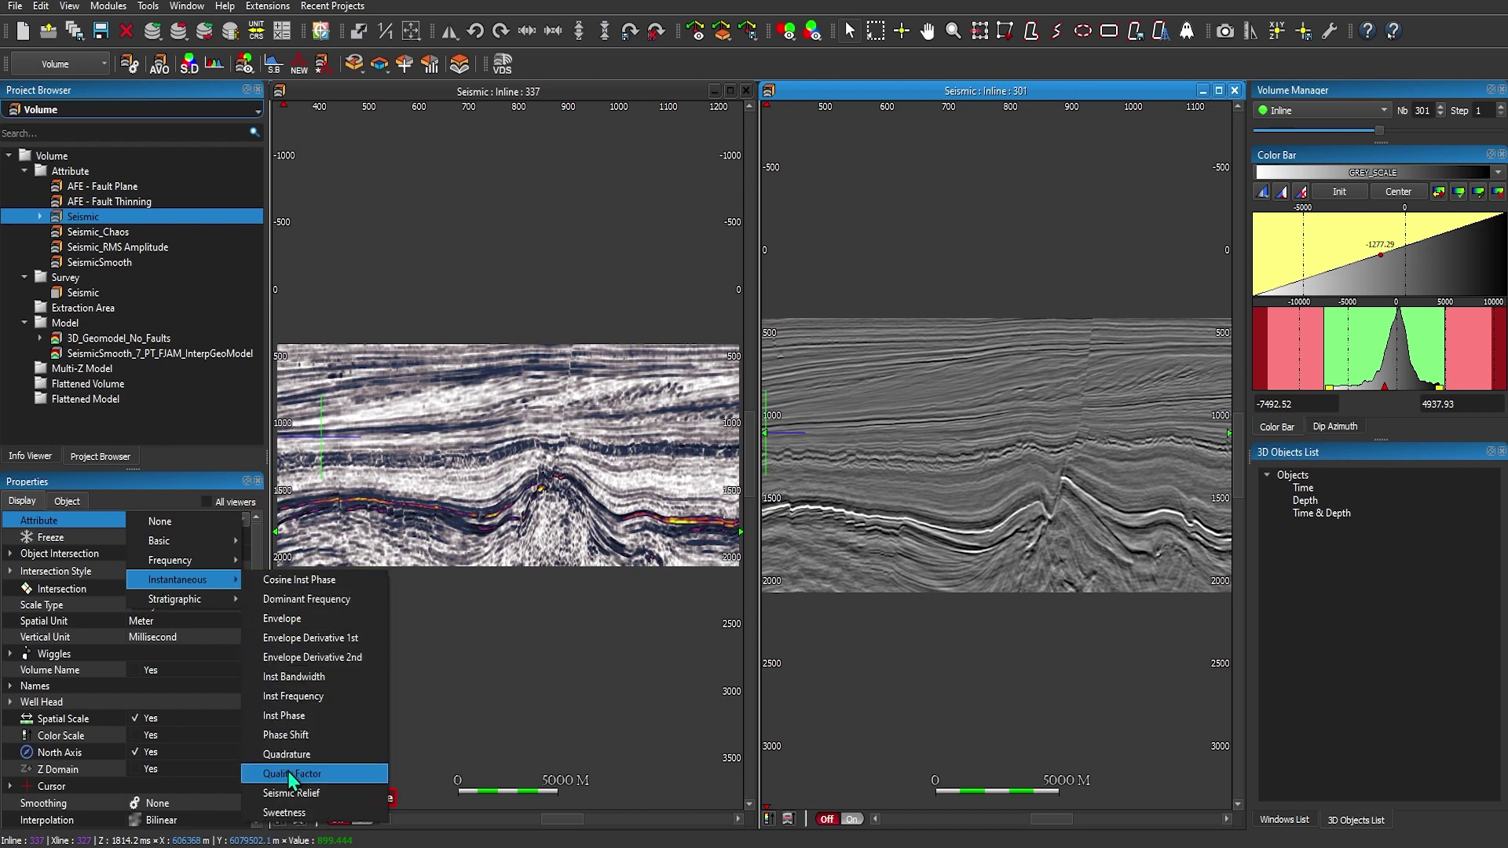
{"action": "left_click", "coordinate": [291, 814]}
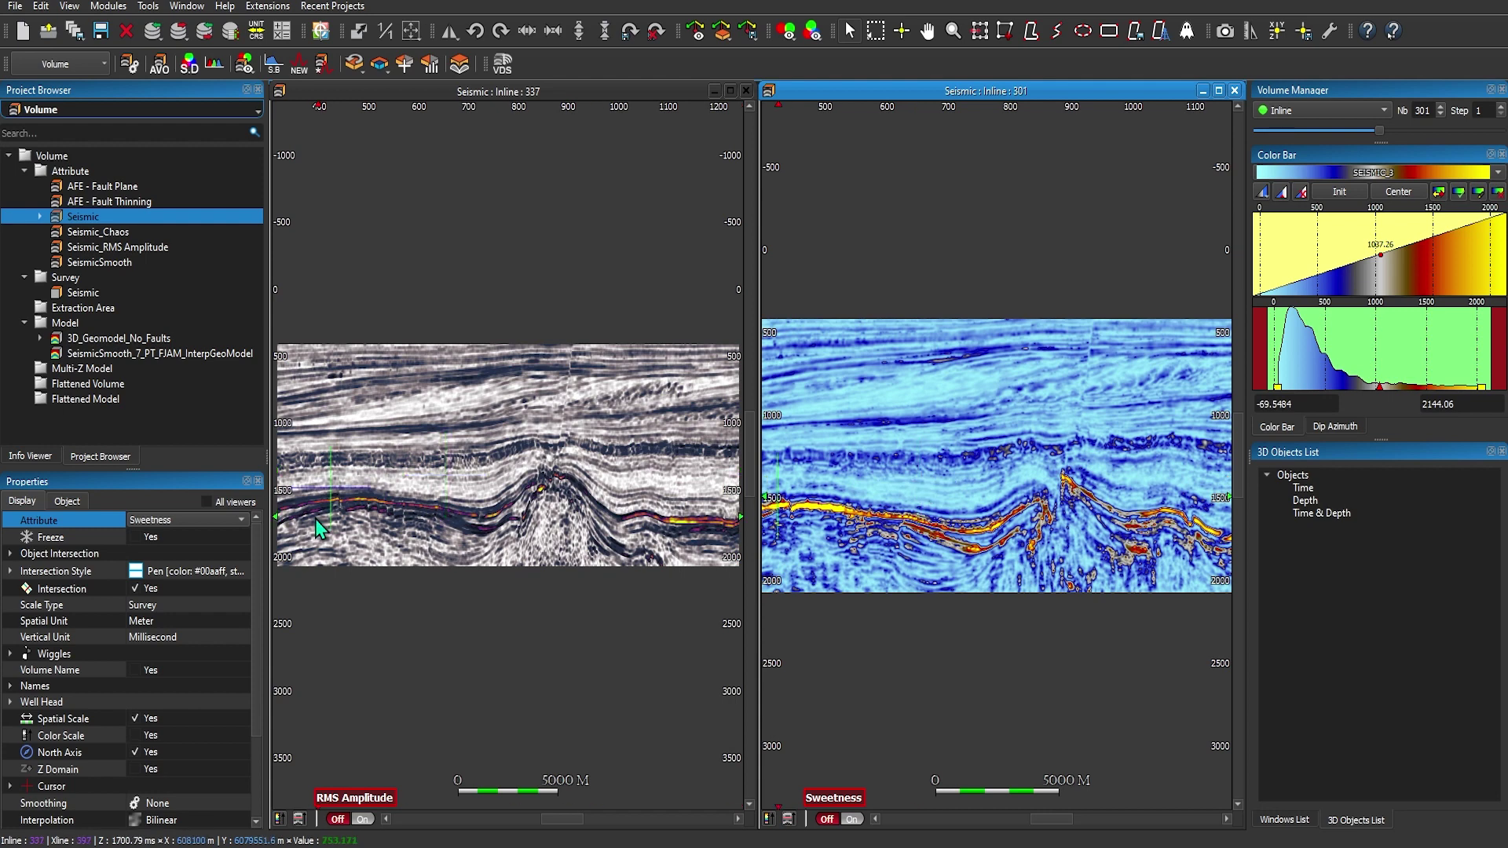
Synchronize the RMS Amplitude and Sweetness viewers on inline 301, and step both together down to inline 220.
{"action": "left_click", "coordinate": [929, 481]}
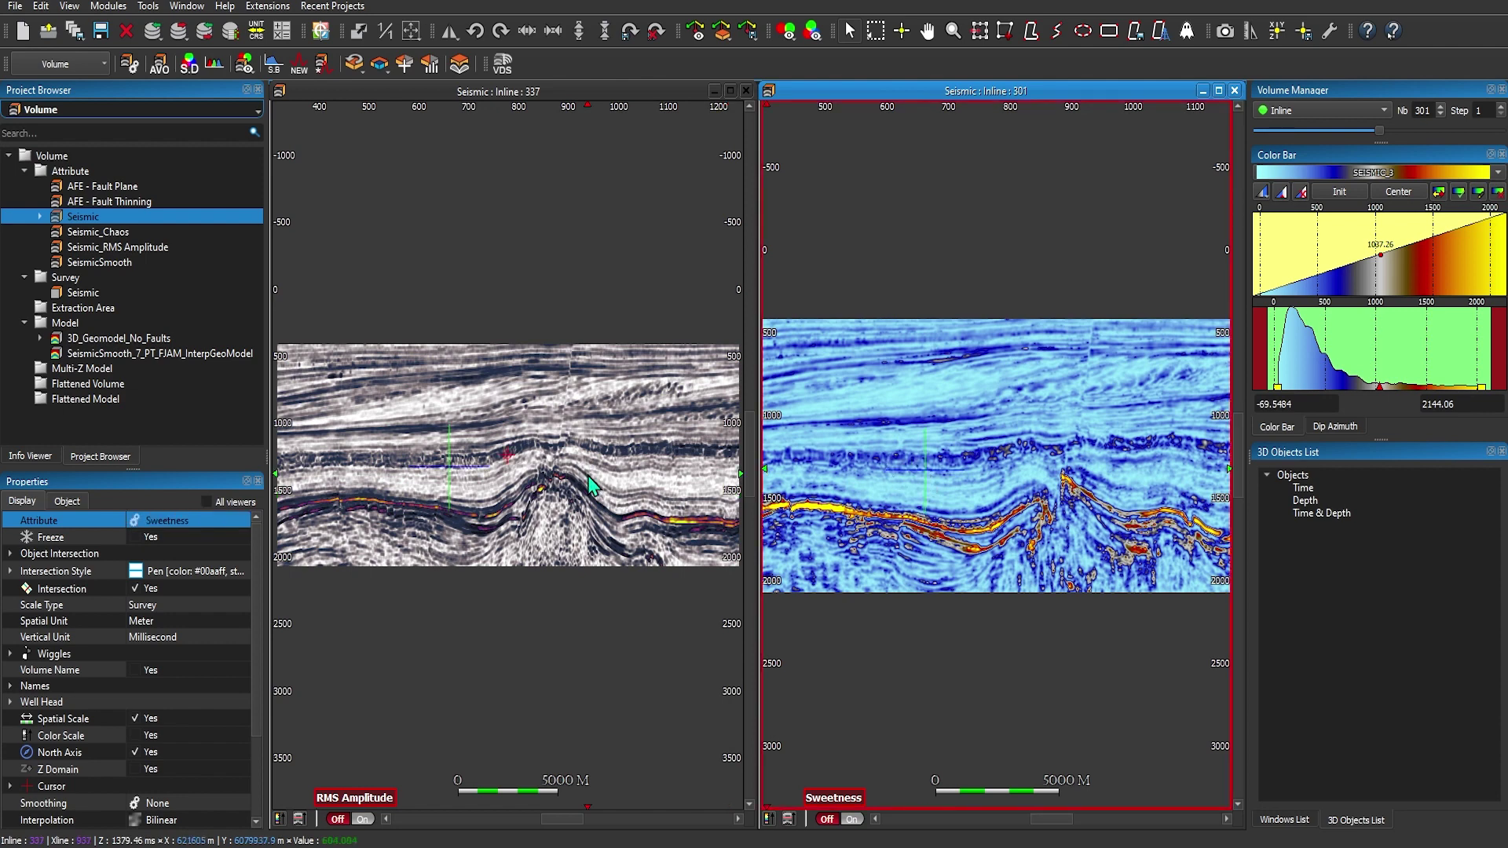
{"action": "left_click", "coordinate": [952, 481]}
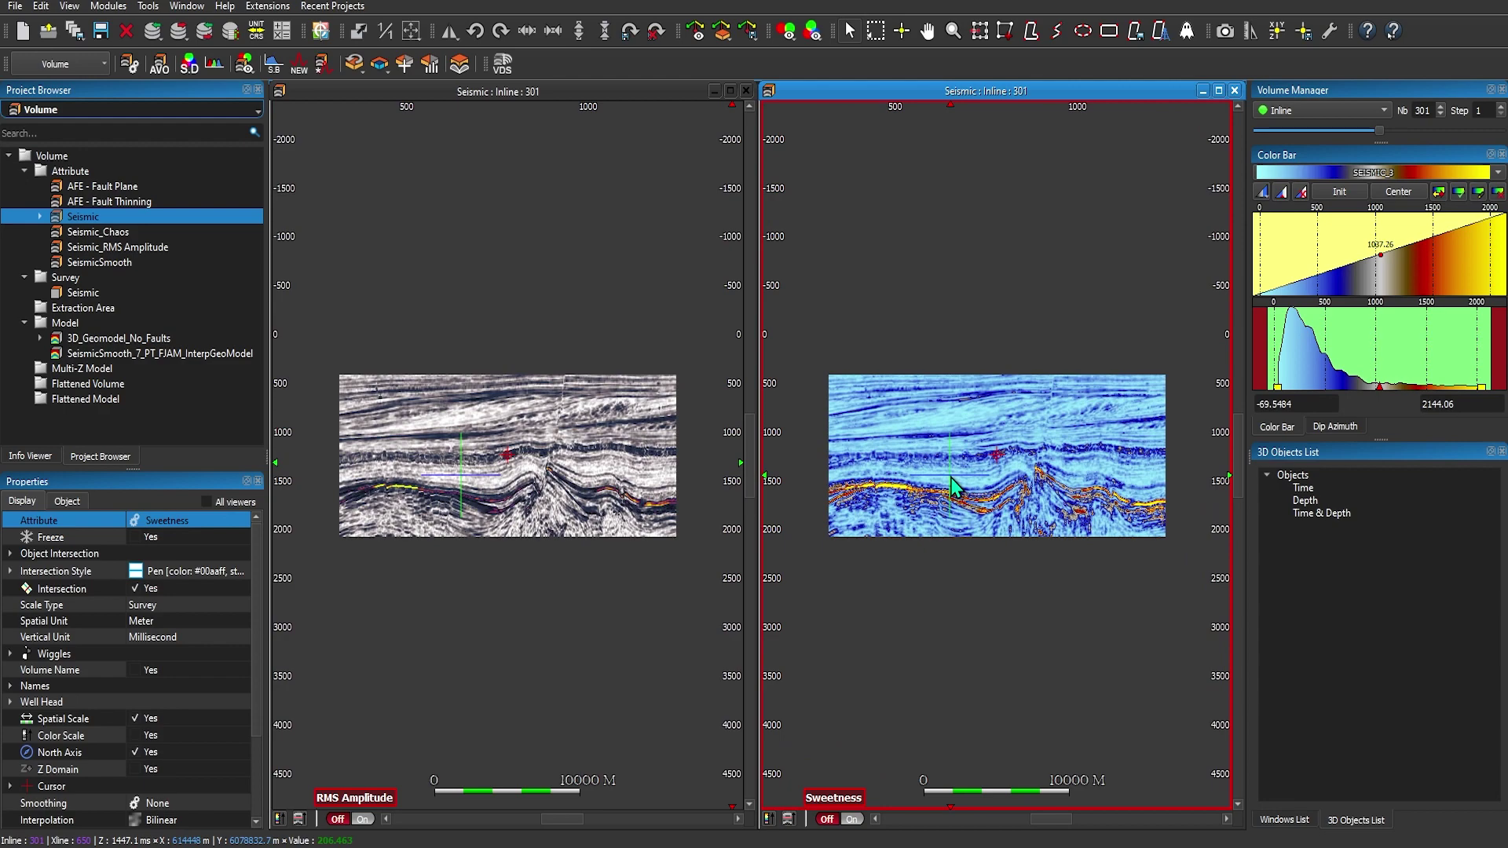
{"action": "scroll", "coordinate": [951, 480], "scroll_direction": "down", "scroll_amount": 2}
{"action": "key", "text": "Down"}
{"action": "key", "text": "Down"}
{"action": "key", "text": "Down"}
{"action": "key", "text": "Down"}
{"action": "key", "text": "Down"}
{"action": "key", "text": "Down"}
{"action": "key", "text": "Down"}
{"action": "key", "text": "Down"}
{"action": "key", "text": "Down"}
{"action": "key", "text": "Down"}
{"action": "key", "text": "Down"}
{"action": "key", "text": "Down"}
{"action": "key", "text": "Down"}
{"action": "key", "text": "Down"}
{"action": "key", "text": "Down"}
{"action": "key", "text": "Down"}
{"action": "key", "text": "Down"}
{"action": "key", "text": "Down"}
{"action": "key", "text": "Down"}
{"action": "key", "text": "Down"}
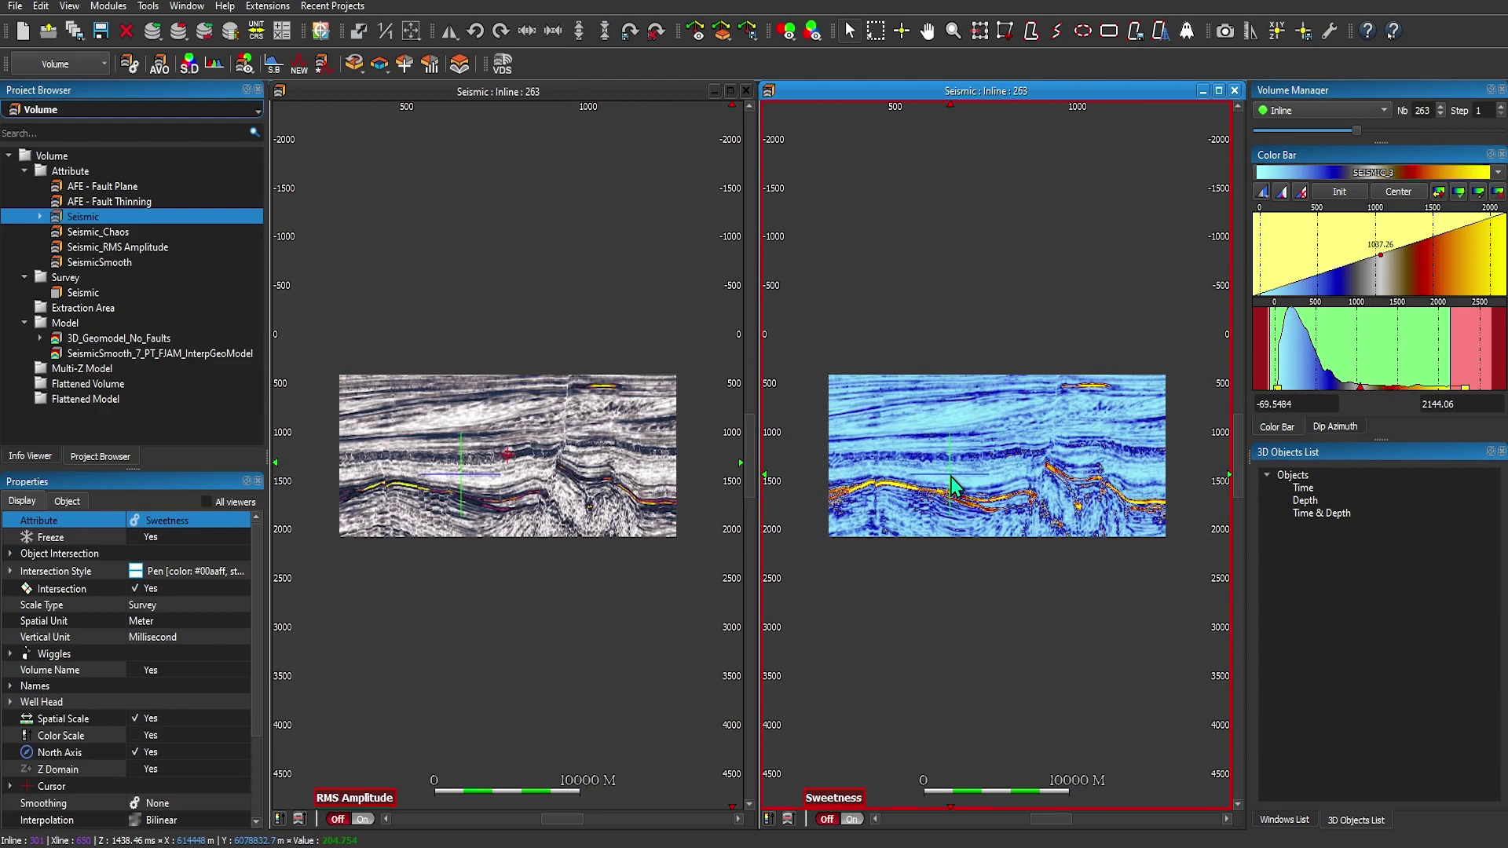
{"action": "key", "text": "Down"}
{"action": "key", "text": "Down"}
{"action": "key", "text": "Down"}
{"action": "key", "text": "Down"}
{"action": "key", "text": "Down"}
{"action": "key", "text": "Down"}
{"action": "key", "text": "Down"}
{"action": "key", "text": "Down"}
{"action": "key", "text": "Down"}
{"action": "key", "text": "Down"}
{"action": "key", "text": "Down"}
{"action": "key", "text": "Down"}
{"action": "key", "text": "Down"}
{"action": "key", "text": "Down"}
{"action": "key", "text": "Down"}
{"action": "key", "text": "Down"}
{"action": "key", "text": "Down"}
{"action": "key", "text": "Down"}
{"action": "key", "text": "Down"}
{"action": "key", "text": "Down"}
{"action": "mouse_move", "coordinate": [952, 493]}
{"action": "left_mouse_down"}
{"action": "mouse_move", "coordinate": [950, 602]}
{"action": "mouse_move", "coordinate": [931, 434]}
{"action": "mouse_move", "coordinate": [976, 418]}
{"action": "mouse_move", "coordinate": [964, 473]}
{"action": "left_mouse_up"}
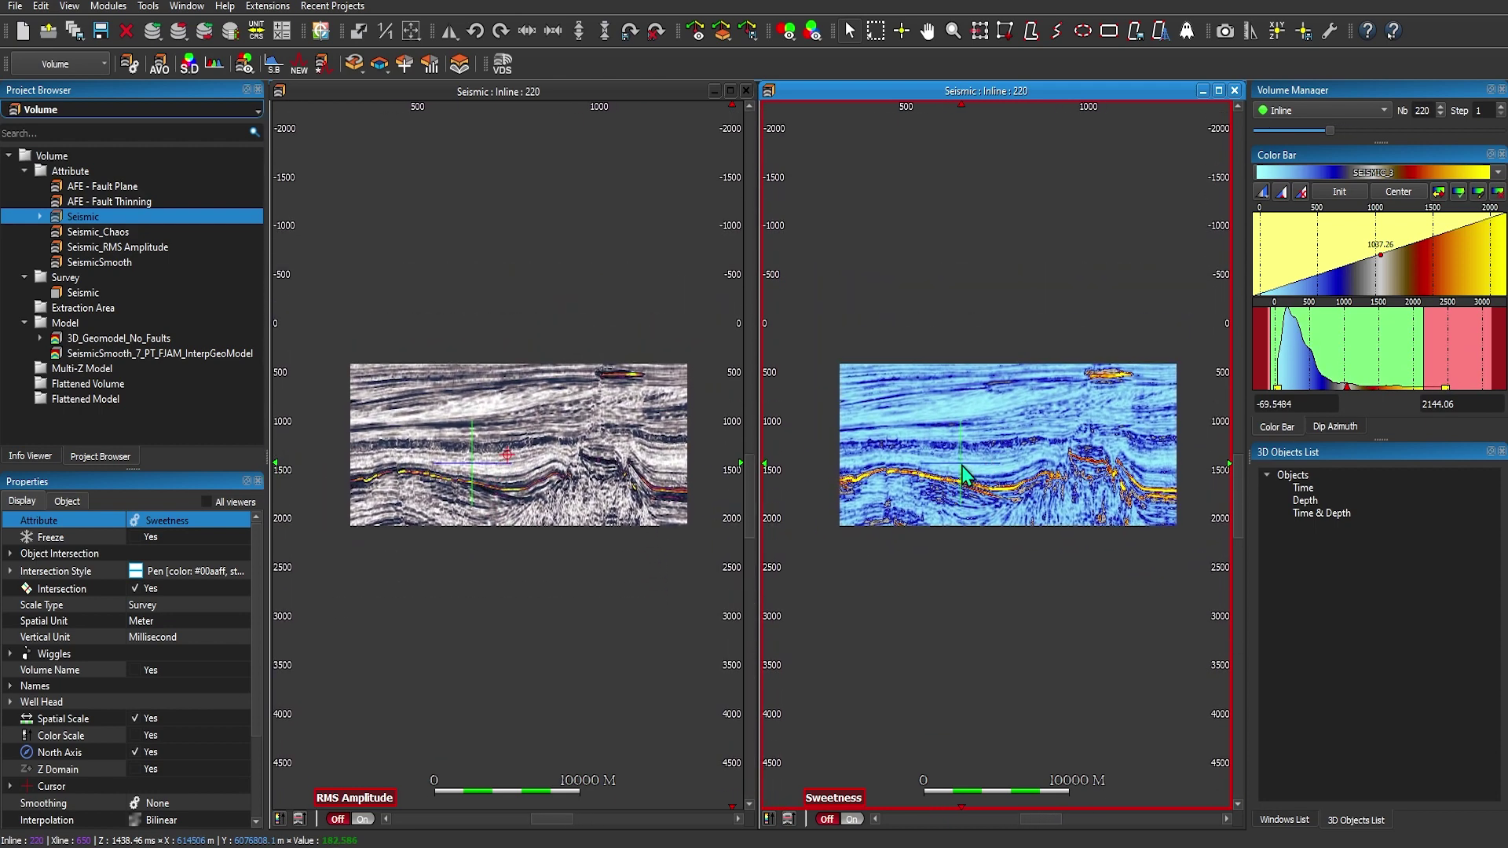
{"action": "scroll", "coordinate": [965, 473], "scroll_direction": "up", "scroll_amount": 2}
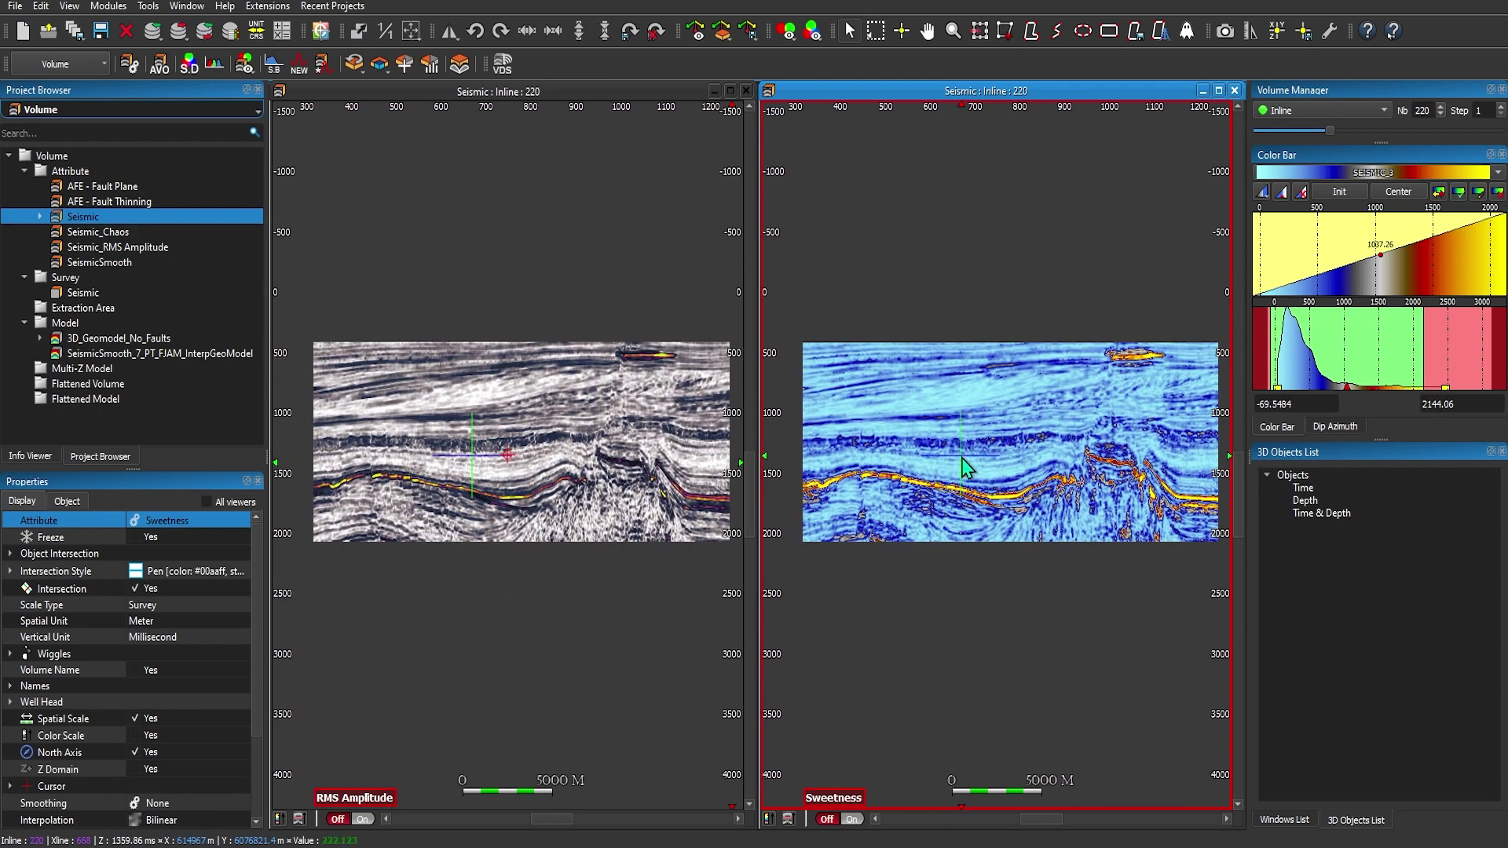
Compare RMS Amplitude and Sweetness on higher inlines in the synchronized viewers, ending on inline 276.
{"action": "key", "text": "Up"}
{"action": "key", "text": "Up"}
{"action": "key", "text": "Up"}
{"action": "key", "text": "Up"}
{"action": "key", "text": "Up"}
{"action": "key", "text": "Up"}
{"action": "key", "text": "Up"}
{"action": "key", "text": "Up"}
{"action": "key", "text": "Up"}
{"action": "key", "text": "Up"}
{"action": "key", "text": "Up"}
{"action": "key", "text": "Up"}
{"action": "key", "text": "Up"}
{"action": "key", "text": "Up"}
{"action": "key", "text": "Up"}
{"action": "key", "text": "Up"}
{"action": "key", "text": "Up"}
{"action": "key", "text": "Up"}
{"action": "key", "text": "Up"}
{"action": "key", "text": "Up"}
{"action": "key", "text": "Up"}
{"action": "key", "text": "Up"}
{"action": "key", "text": "Up"}
{"action": "key", "text": "Up"}
{"action": "key", "text": "Up"}
{"action": "key", "text": "Up"}
{"action": "key", "text": "Up"}
{"action": "key", "text": "Up"}
{"action": "key", "text": "Up"}
{"action": "key", "text": "Up"}
{"action": "key", "text": "Up"}
{"action": "key", "text": "Up"}
{"action": "key", "text": "Up"}
{"action": "key", "text": "Up"}
{"action": "key", "text": "Up"}
{"action": "key", "text": "Up"}
{"action": "key", "text": "Up"}
{"action": "key", "text": "Up"}
{"action": "key", "text": "Up"}
{"action": "key", "text": "Up"}
{"action": "key", "text": "Down"}
{"action": "key", "text": "Down"}
{"action": "key", "text": "Down"}
{"action": "key", "text": "Down"}
{"action": "key", "text": "Down"}
{"action": "key", "text": "Down"}
{"action": "key", "text": "Down"}
{"action": "key", "text": "Down"}
{"action": "key", "text": "Down"}
{"action": "key", "text": "Down"}
{"action": "key", "text": "Down"}
{"action": "key", "text": "Down"}
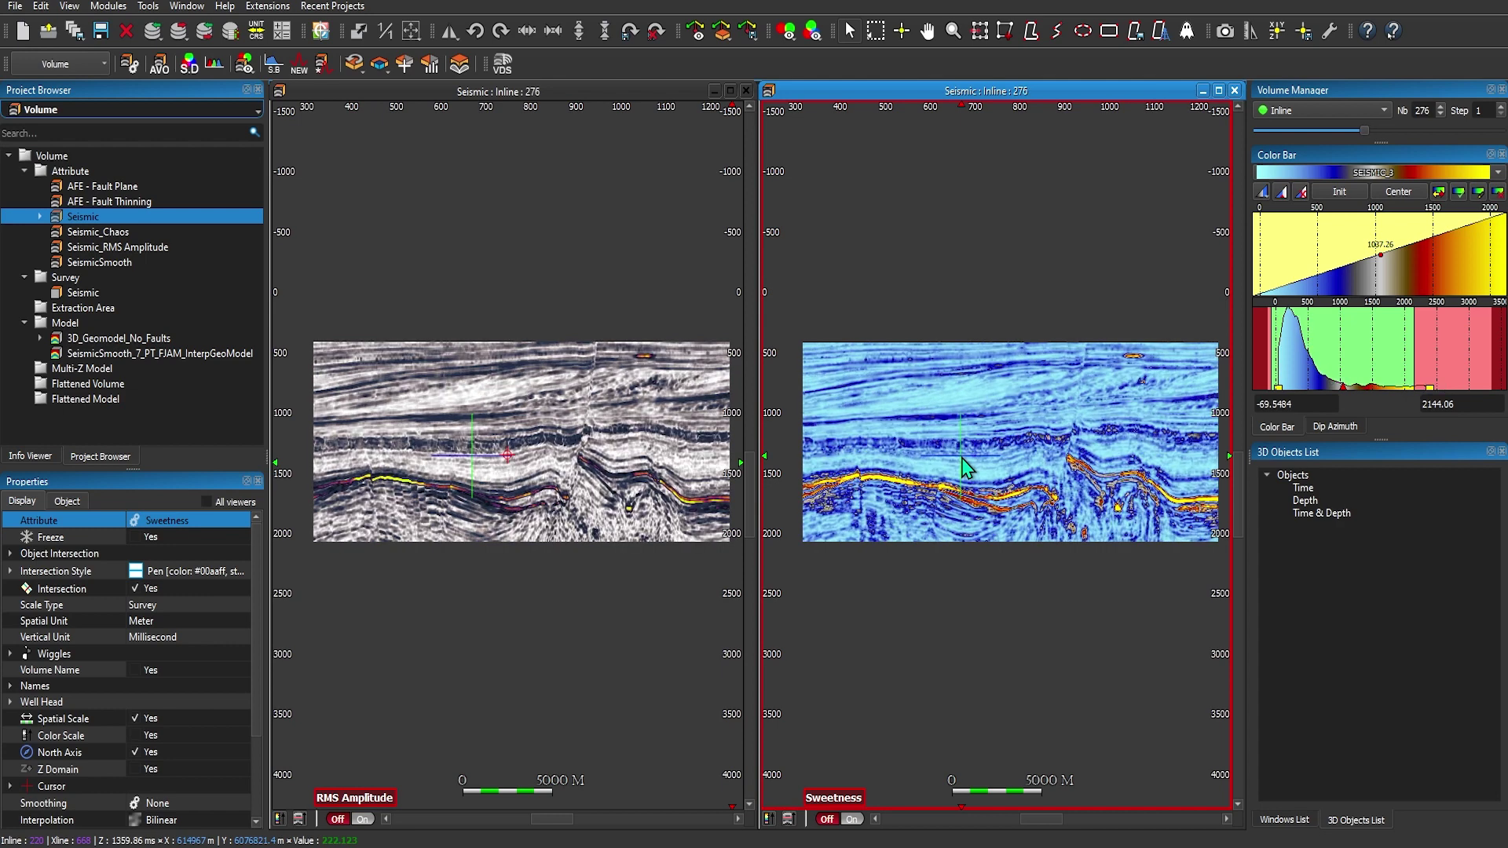
Display the RMS Amplitude and Sweetness views of inline 276 in 3D, synchronizing each 2D viewer to its 3D object.
{"action": "left_click", "coordinate": [280, 98]}
{"action": "left_click", "coordinate": [296, 114]}
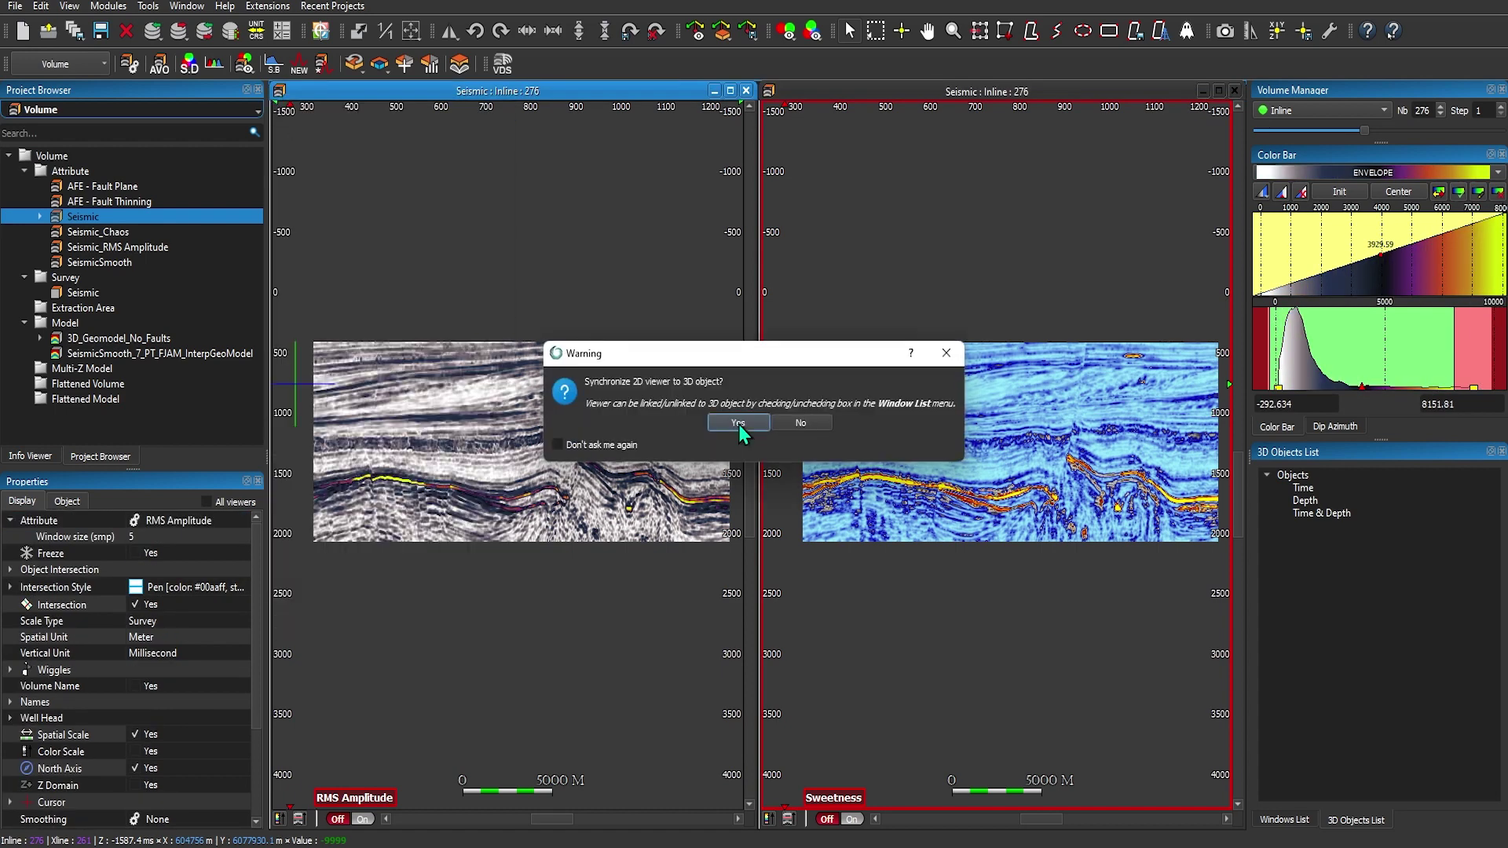
{"action": "left_click", "coordinate": [738, 424]}
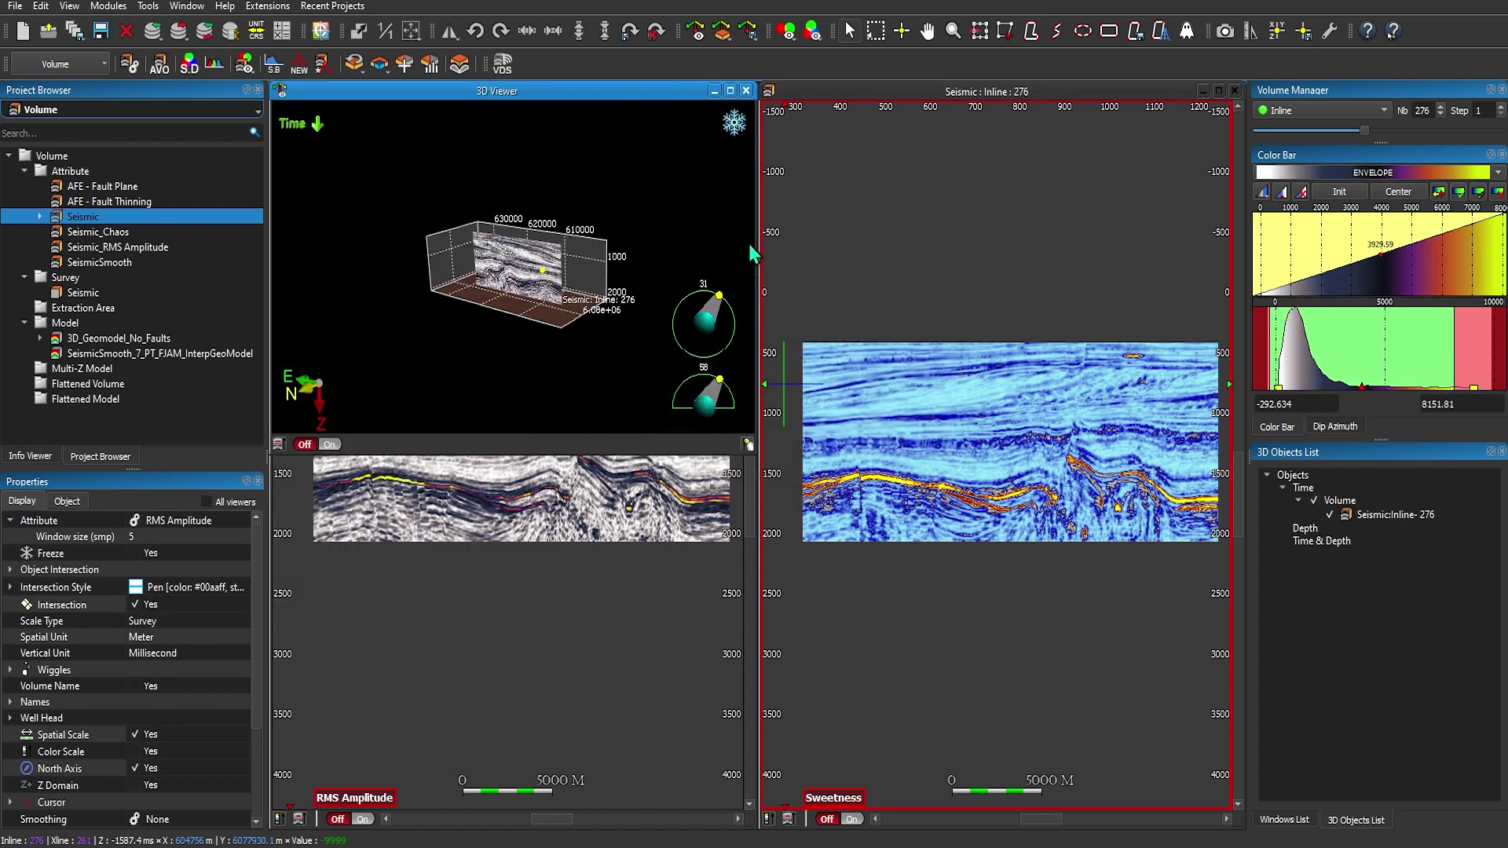
{"action": "left_click", "coordinate": [769, 92]}
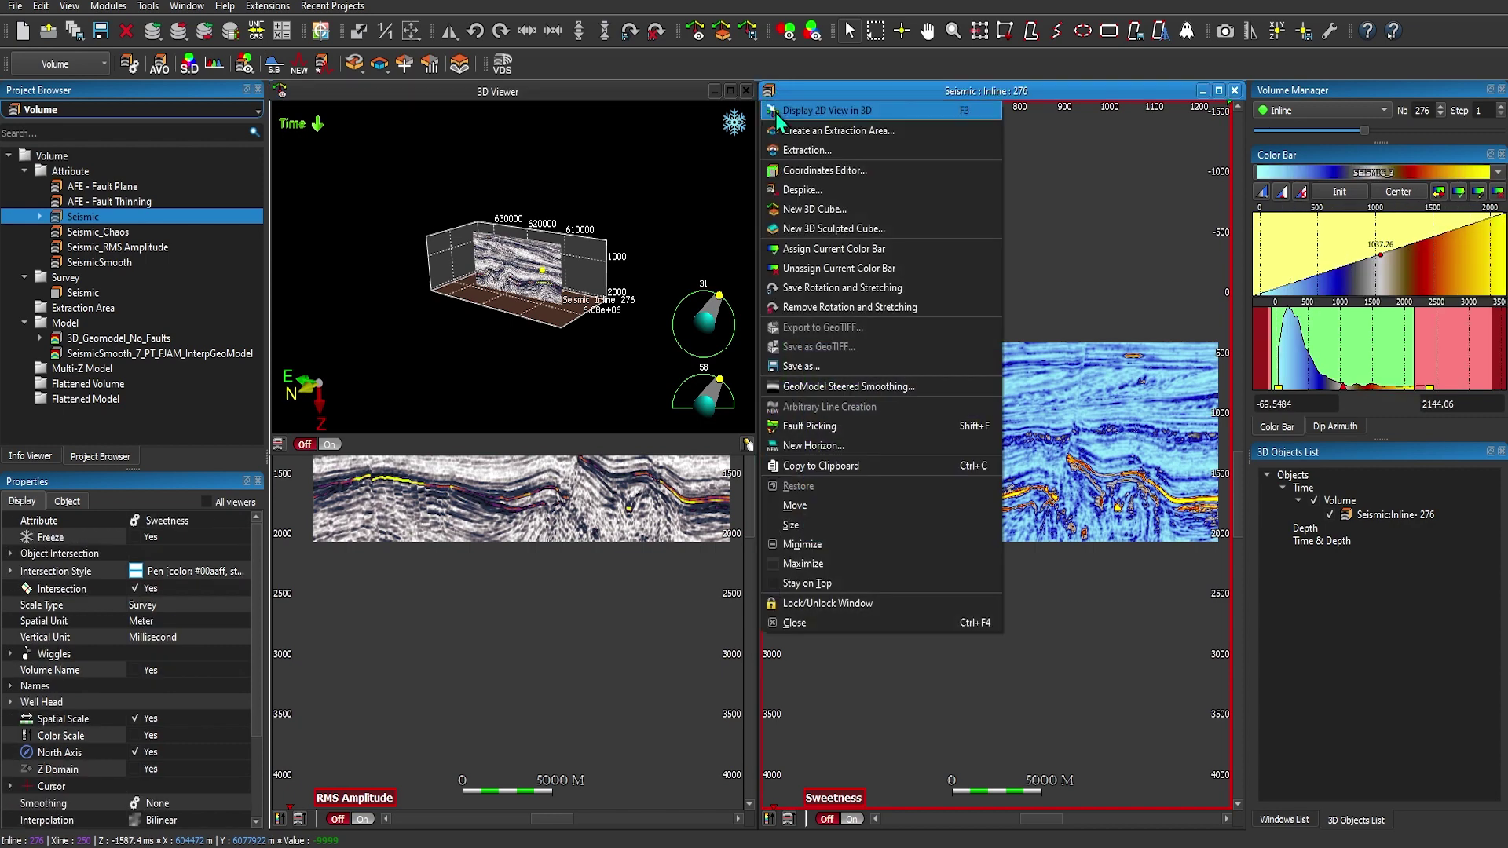
{"action": "left_click", "coordinate": [817, 111]}
{"action": "left_click", "coordinate": [737, 424]}
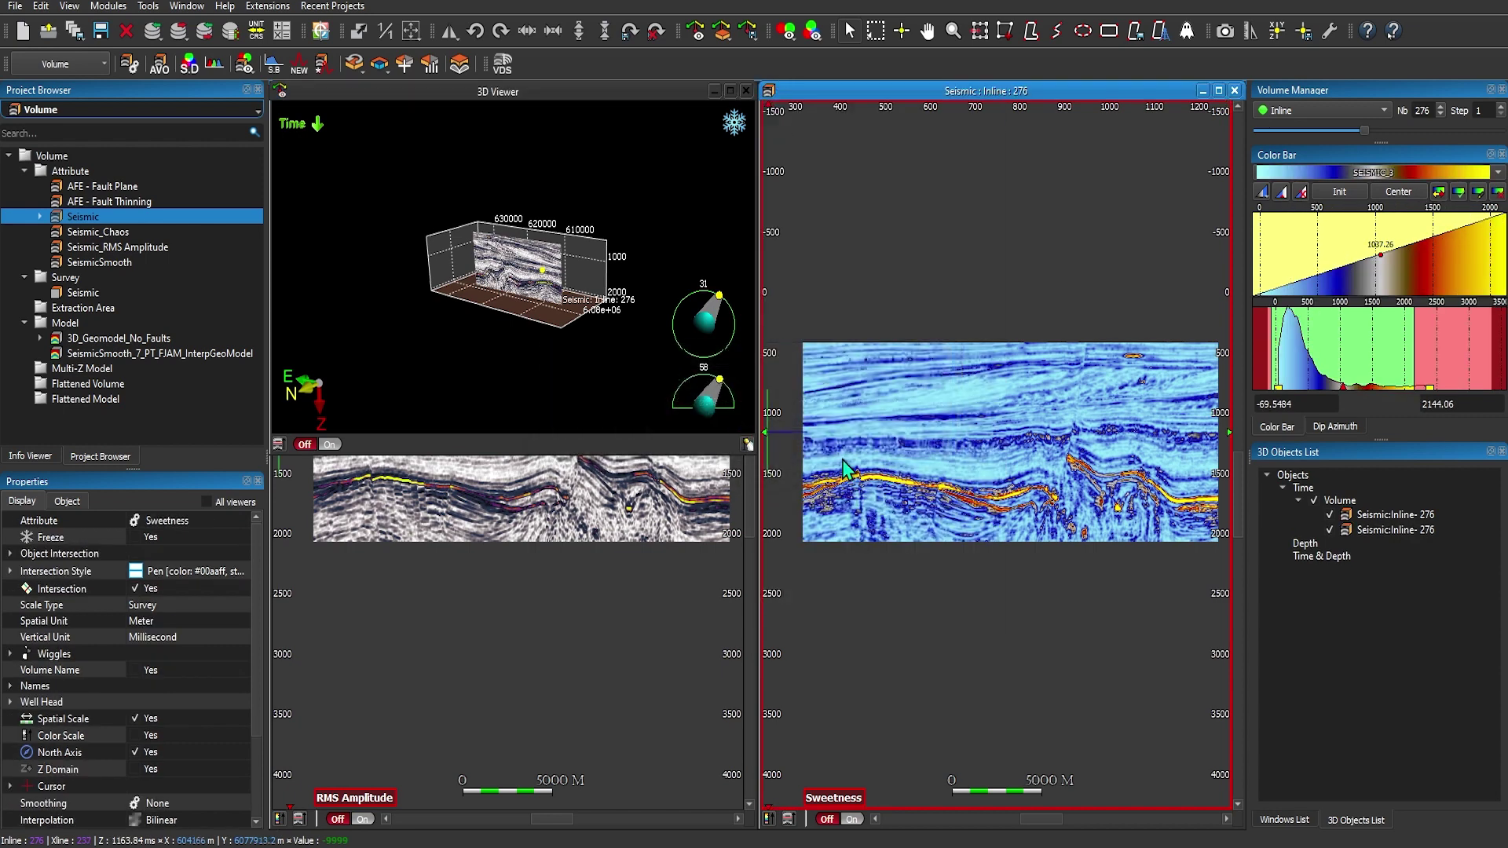
Tile the 3D viewer with the two 2D viewers and switch the Sweetness viewer to crossline 777.
{"action": "left_click", "coordinate": [1297, 819]}
{"action": "left_click", "coordinate": [1332, 514]}
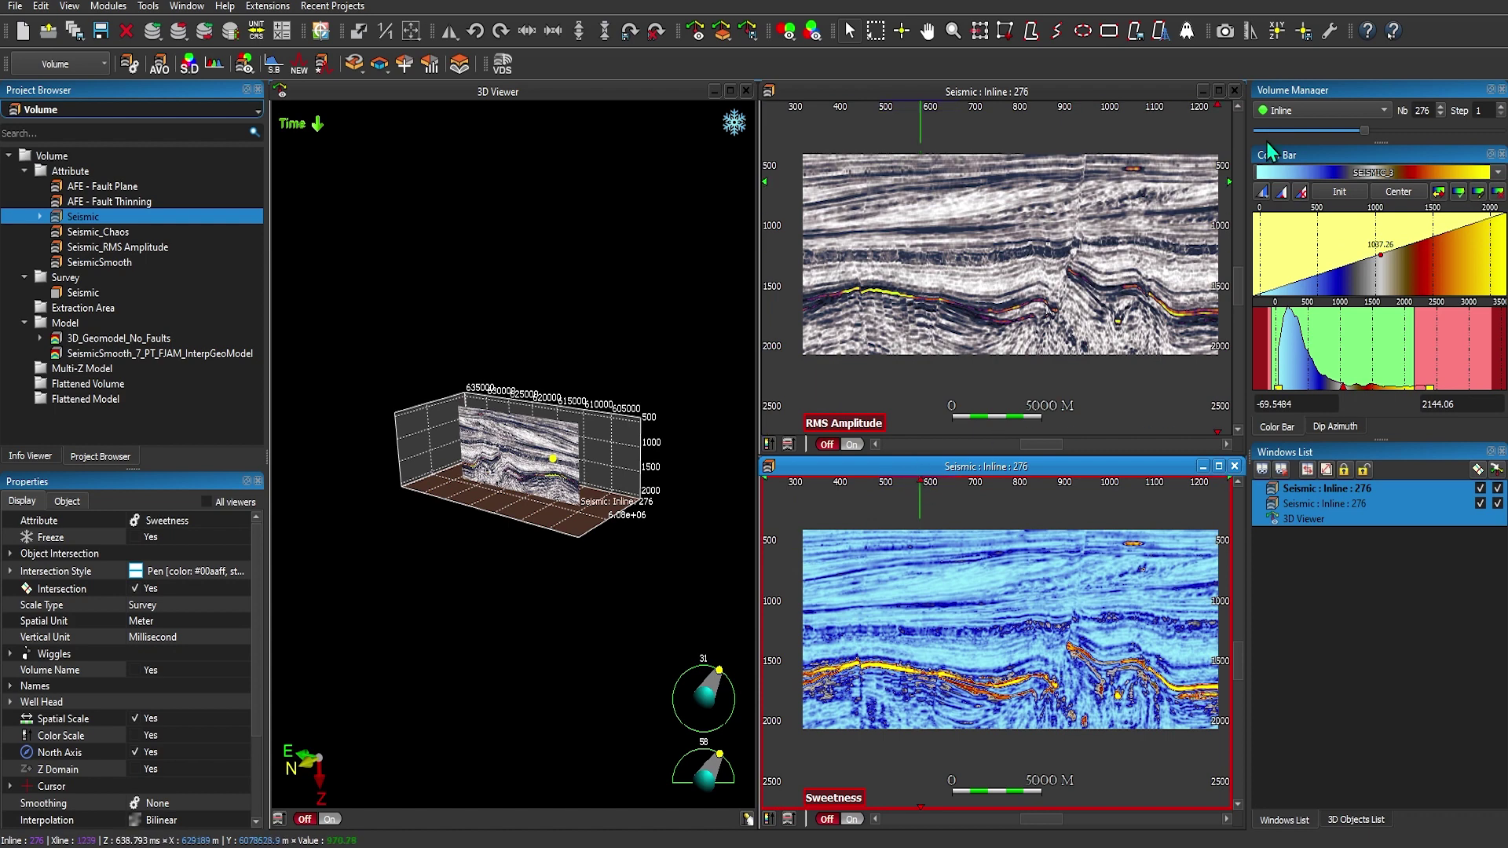
{"action": "left_click", "coordinate": [1327, 110]}
{"action": "left_click", "coordinate": [1281, 128]}
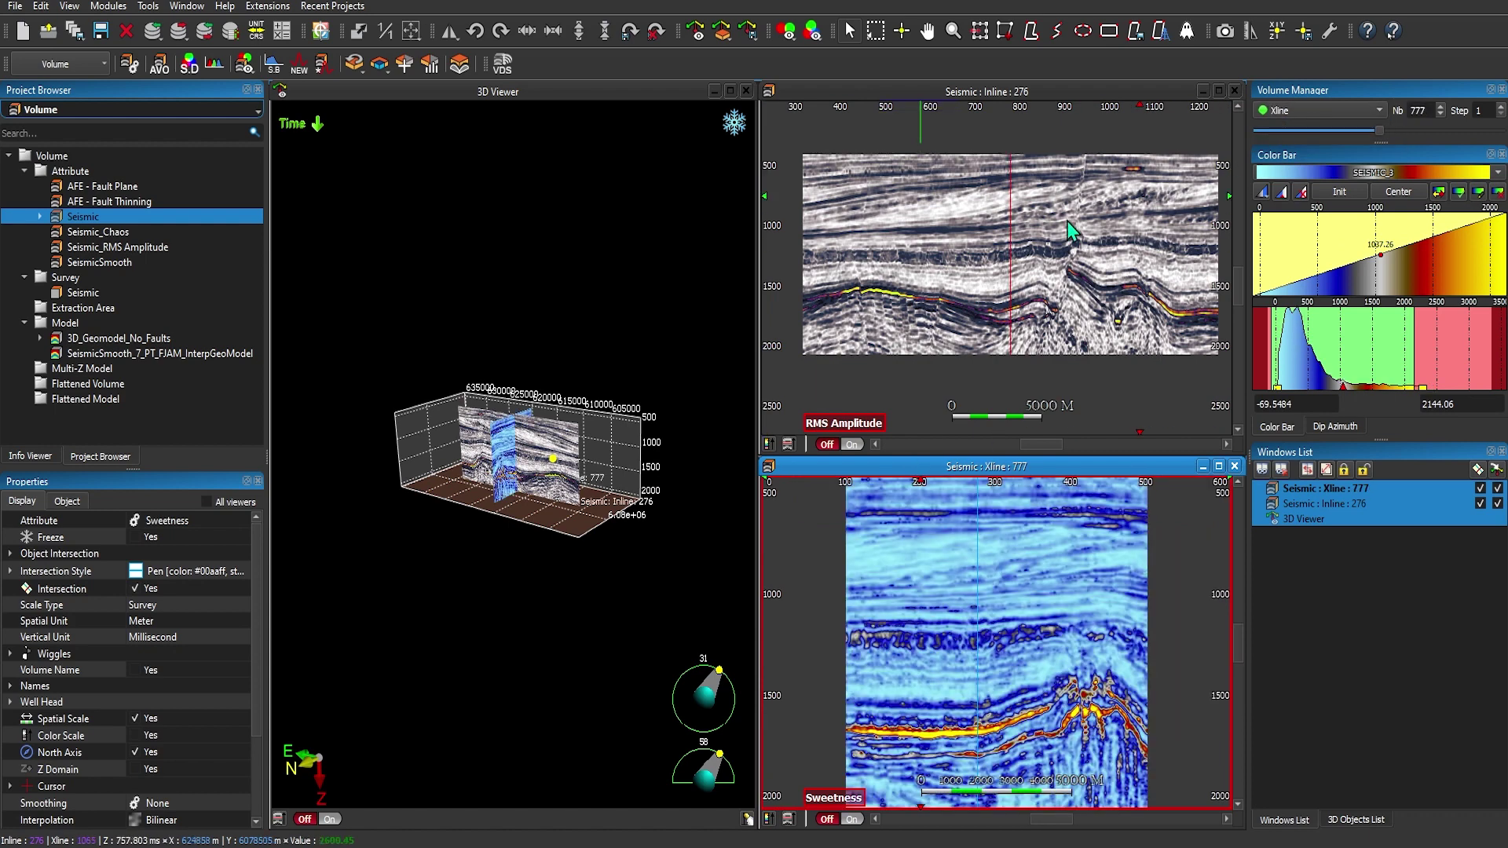
Browse the Sweetness crosslines from 777 down to 642 and back to 692, following the section's movement in 3D.
{"action": "scroll", "coordinate": [593, 500], "scroll_direction": "up", "scroll_amount": 3}
{"action": "scroll", "coordinate": [599, 499], "scroll_direction": "up", "scroll_amount": 2}
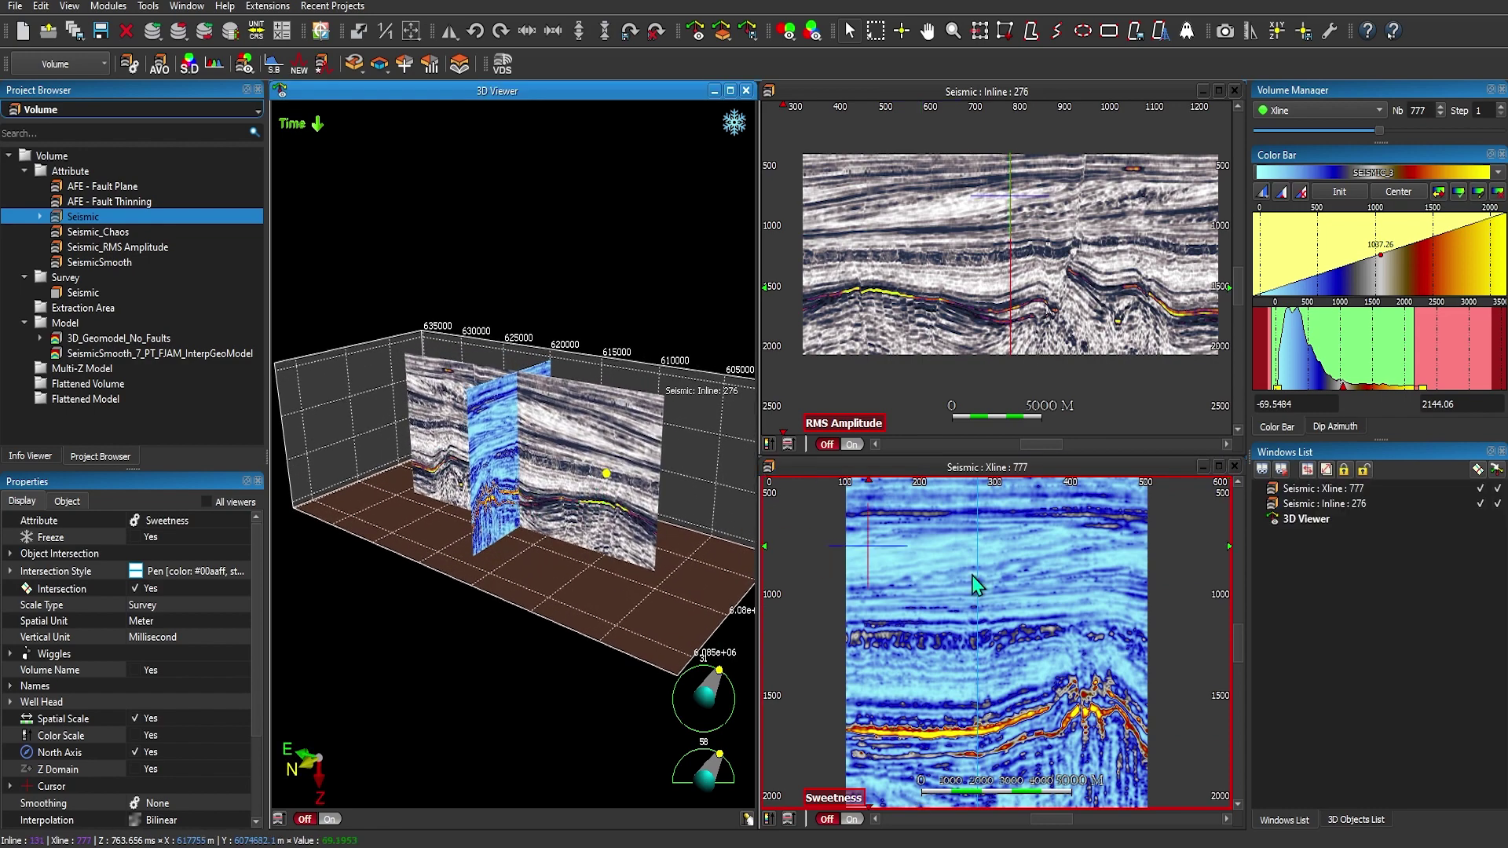
{"action": "left_click", "coordinate": [1019, 594]}
{"action": "scroll", "coordinate": [1016, 585], "scroll_direction": "down", "scroll_amount": 20}
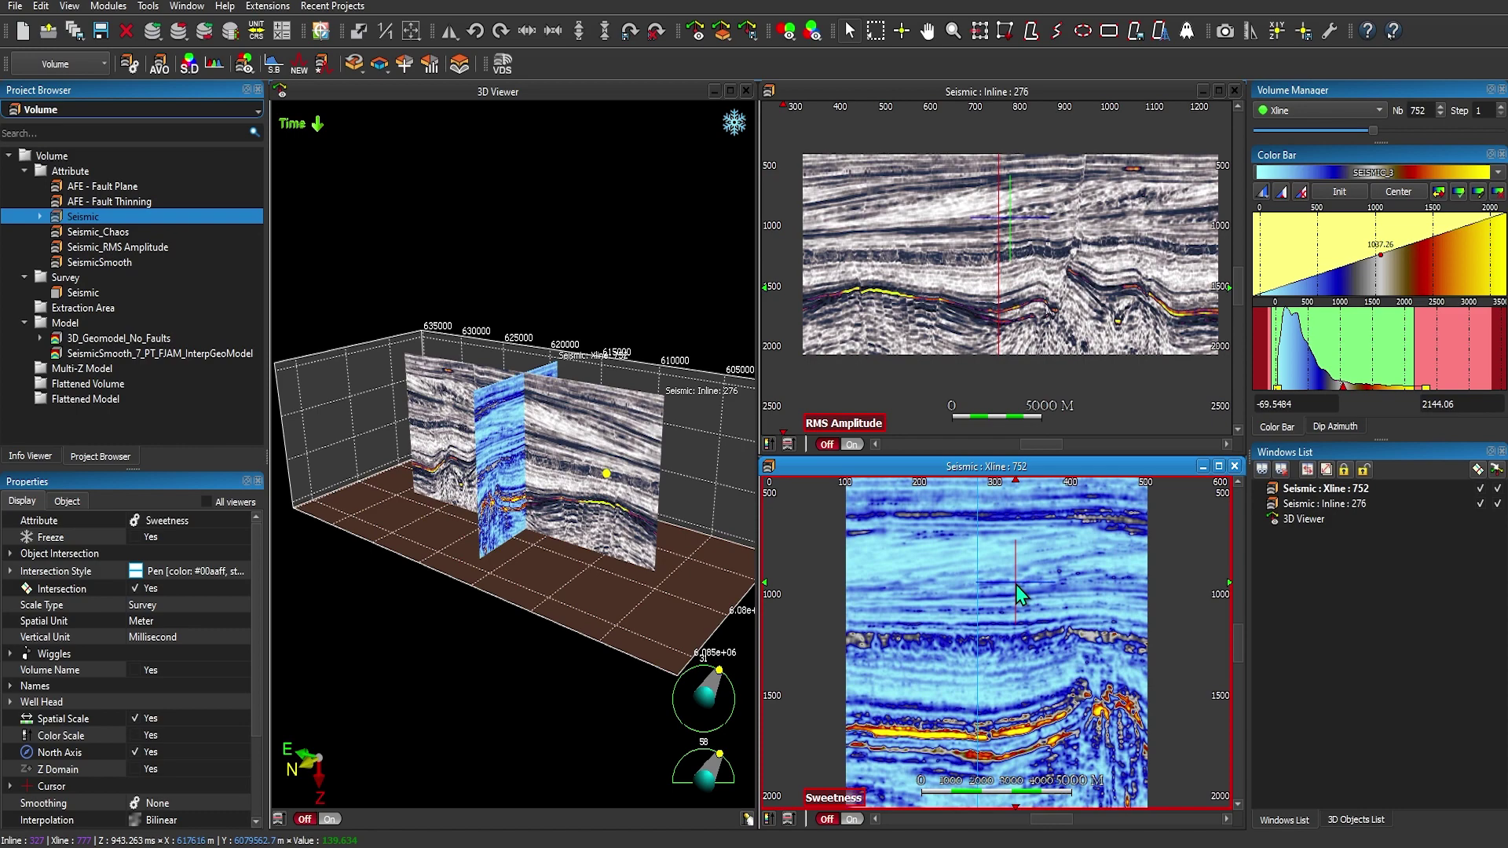
{"action": "scroll", "coordinate": [1016, 585], "scroll_direction": "down", "scroll_amount": 20}
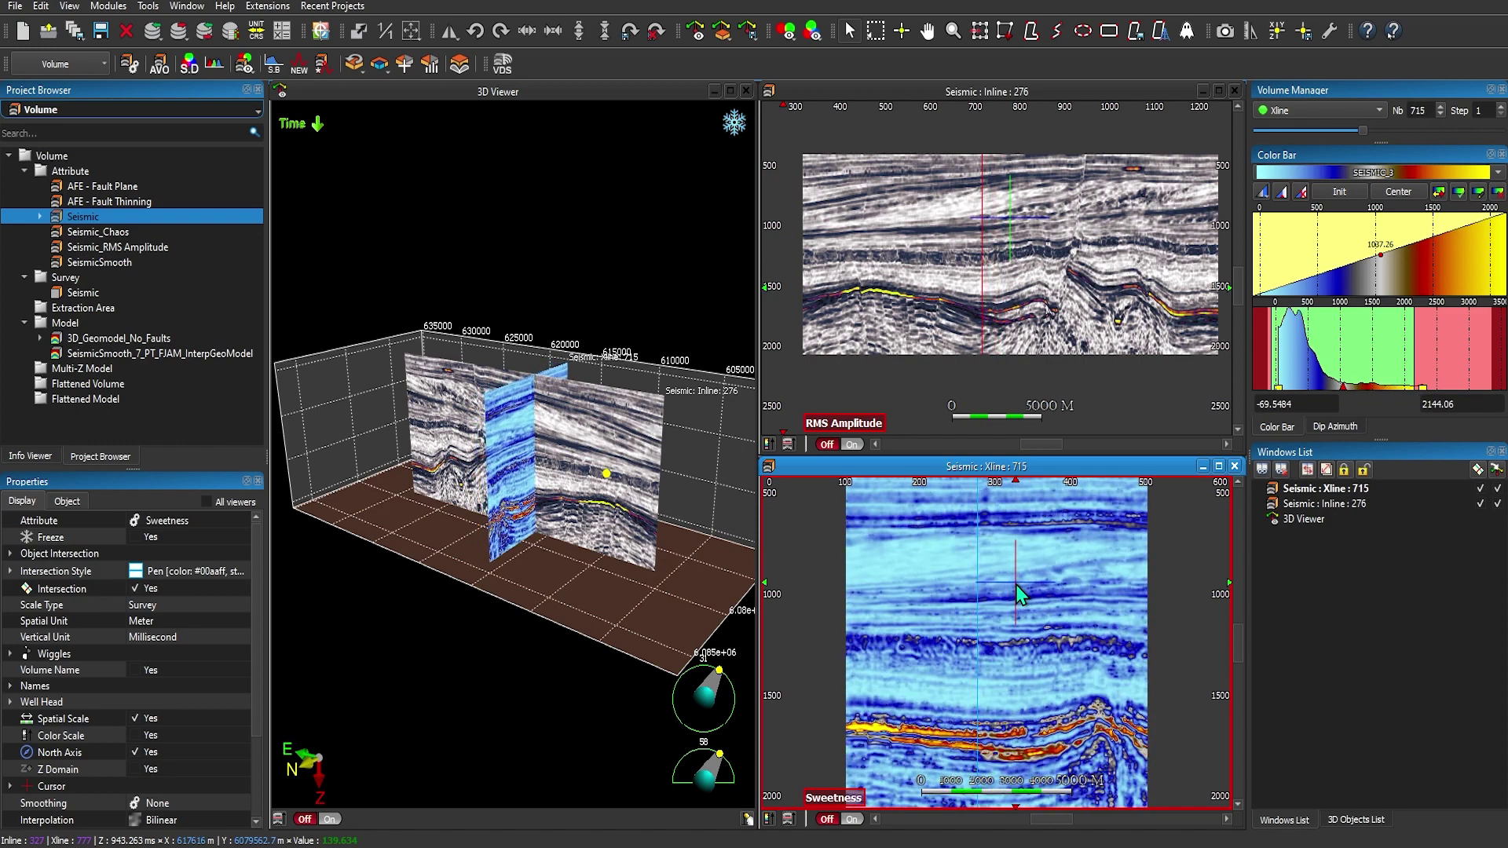
{"action": "scroll", "coordinate": [1018, 594], "scroll_direction": "down", "scroll_amount": 20}
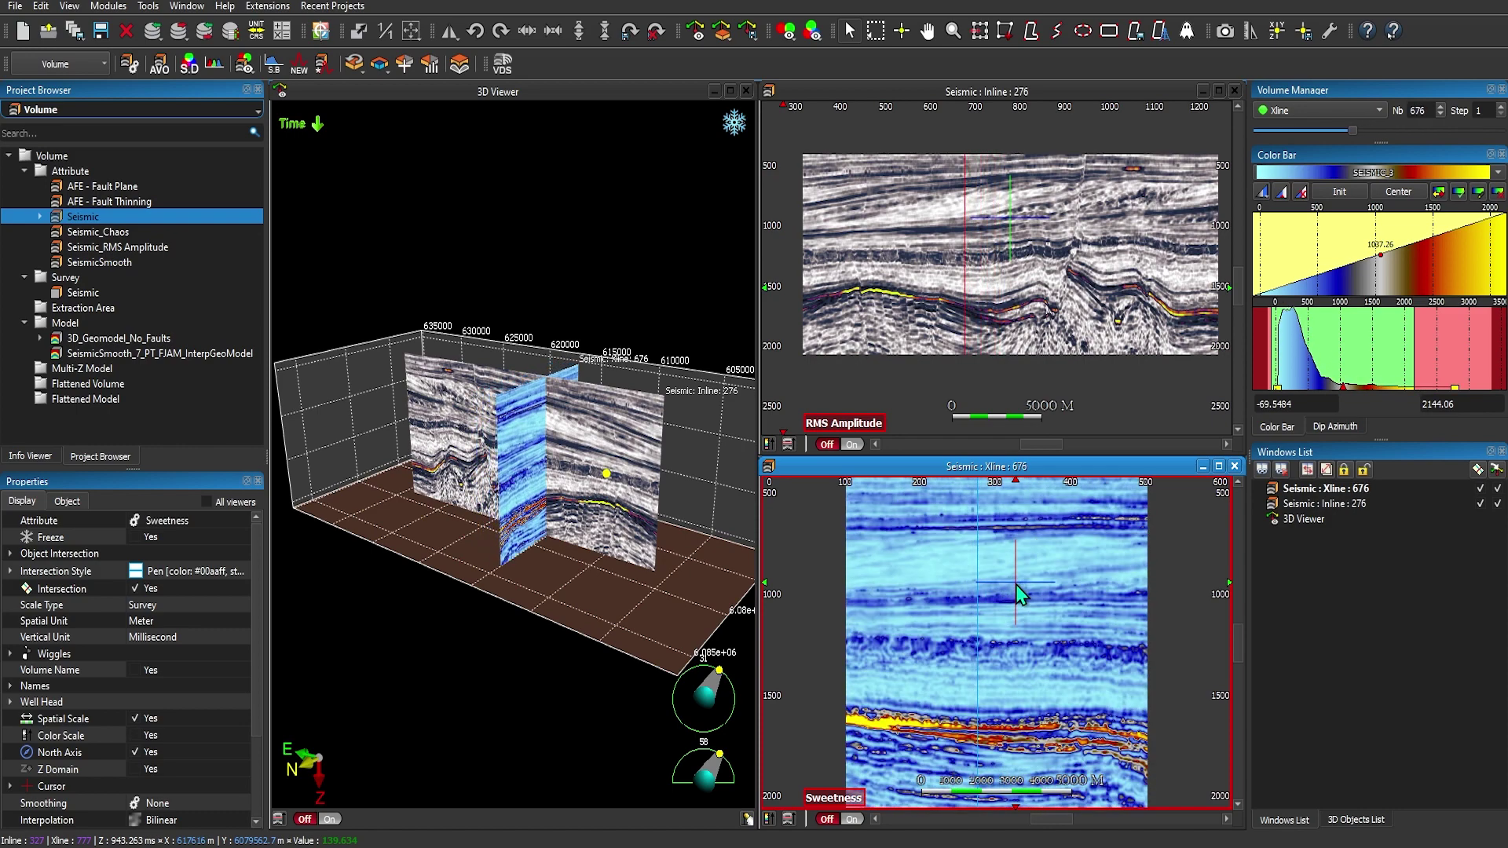
{"action": "scroll", "coordinate": [1019, 595], "scroll_direction": "down", "scroll_amount": 20}
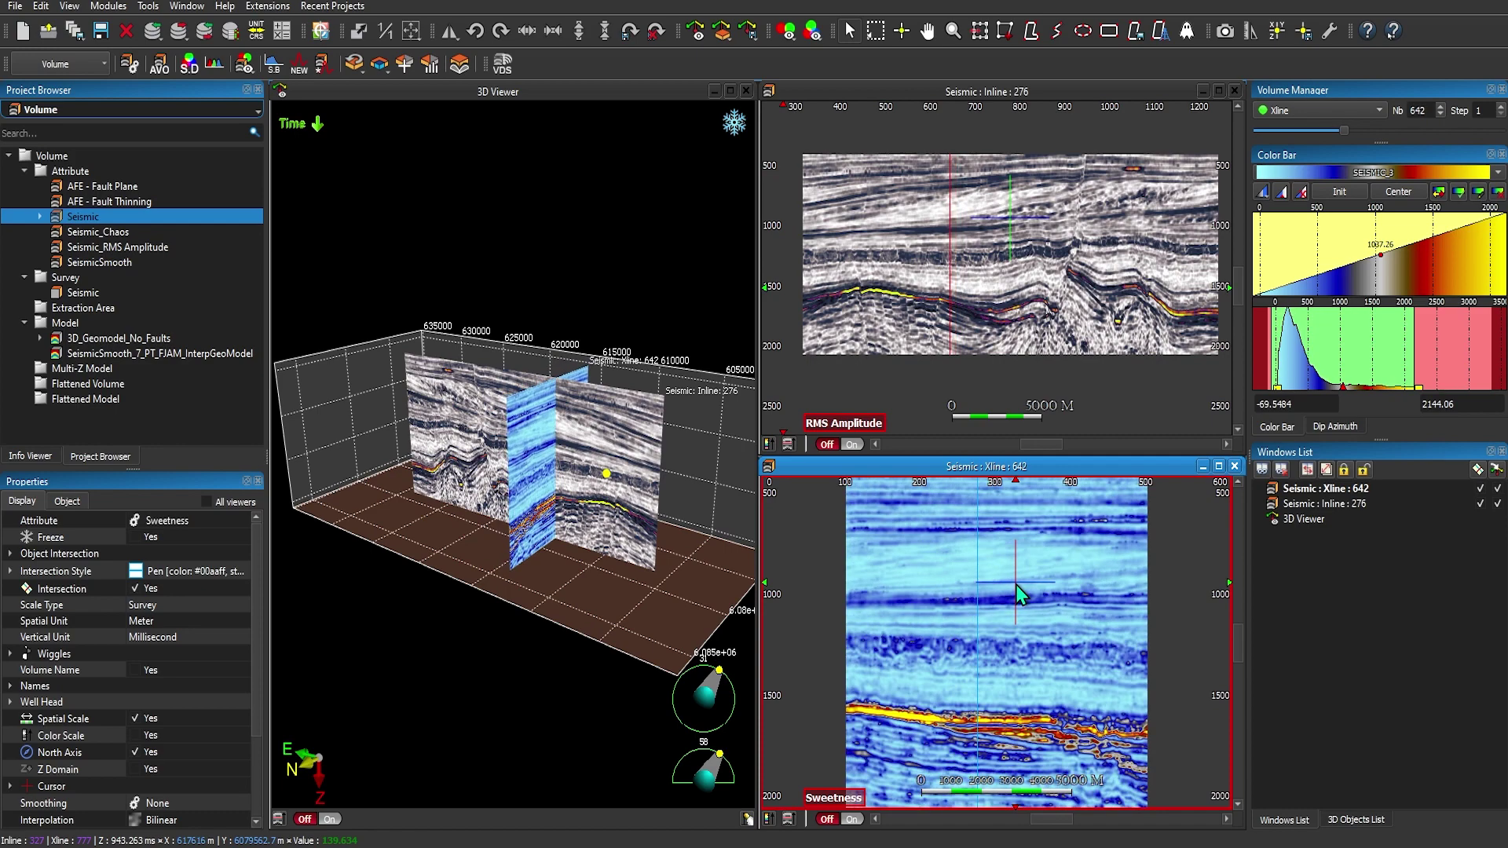
{"action": "scroll", "coordinate": [1019, 595], "scroll_direction": "up", "scroll_amount": 20}
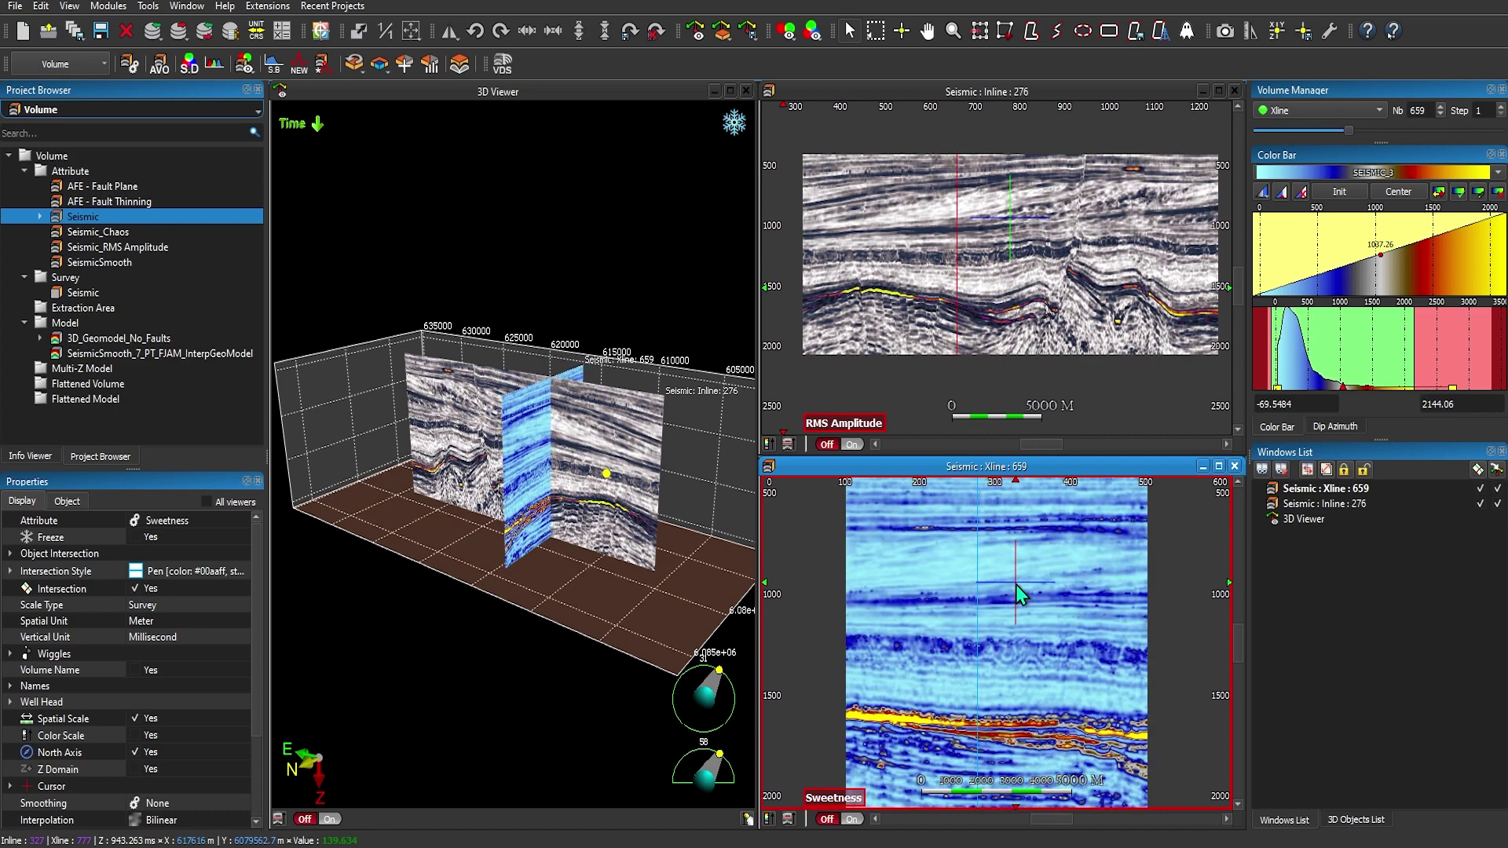
{"action": "scroll", "coordinate": [1018, 594], "scroll_direction": "up", "scroll_amount": 20}
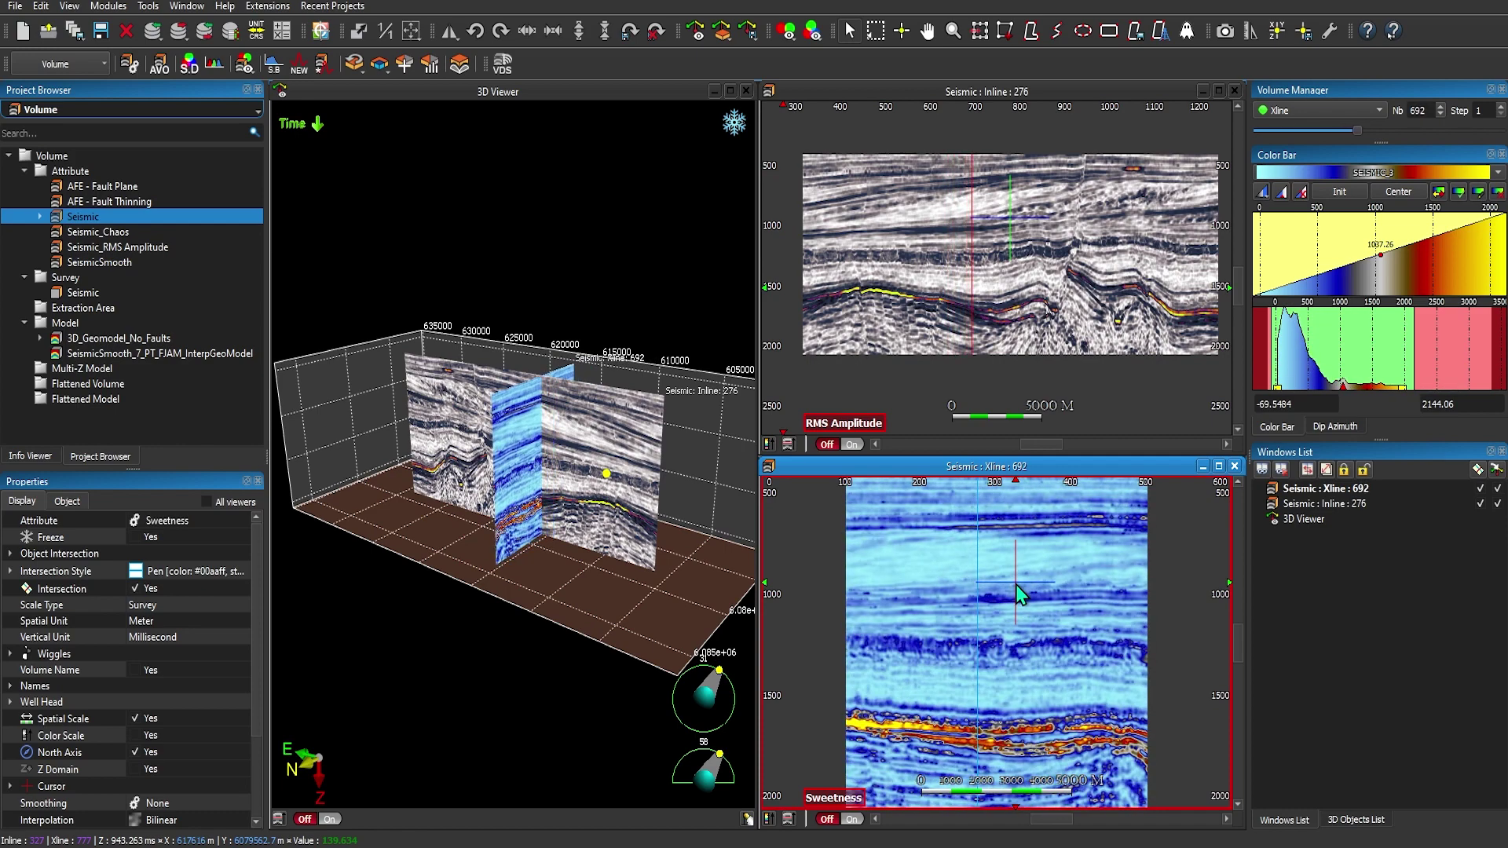
Browse the Sweetness section through lower crosslines to crossline 631, following its movement in 3D.
{"action": "scroll", "coordinate": [1019, 594], "scroll_direction": "up", "scroll_amount": 7}
{"action": "scroll", "coordinate": [1019, 594], "scroll_direction": "down", "scroll_amount": 20}
{"action": "scroll", "coordinate": [1018, 595], "scroll_direction": "down", "scroll_amount": 20}
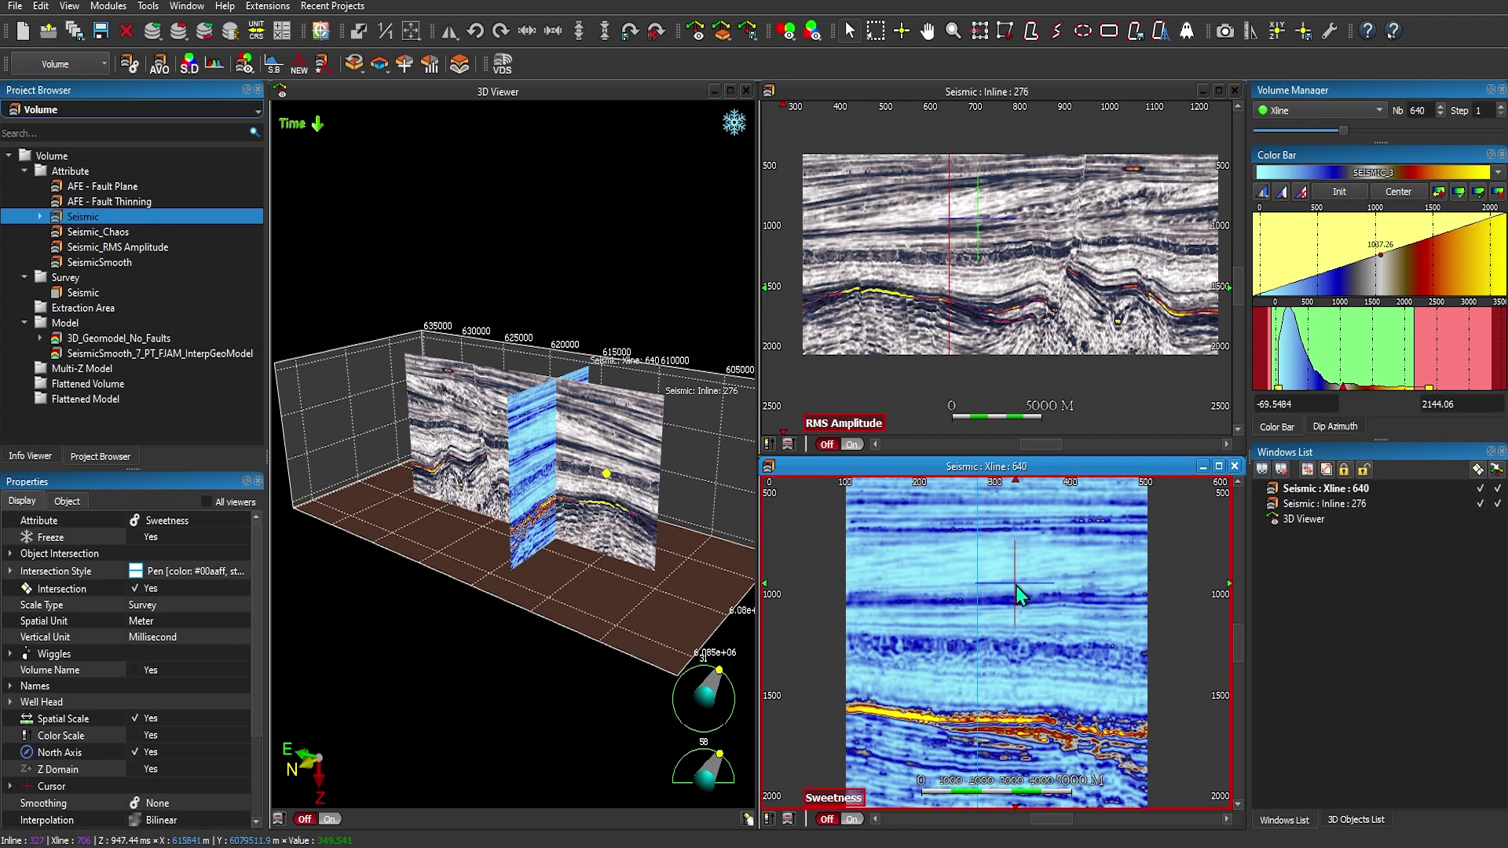
{"action": "scroll", "coordinate": [1019, 595], "scroll_direction": "down", "scroll_amount": 9}
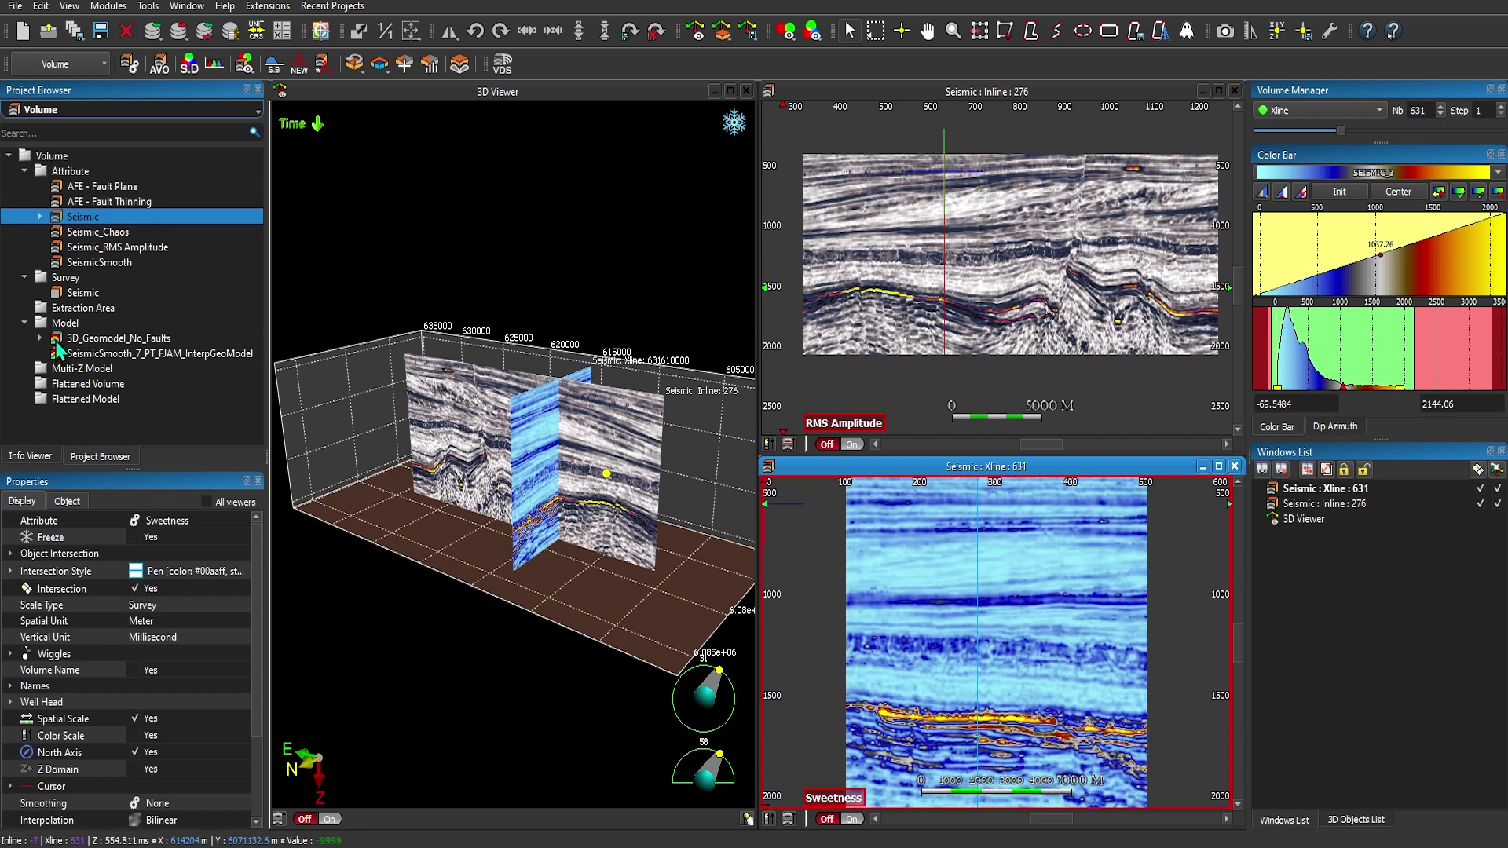
Open 3D_Geomodel_No_Faults in a 2D viewer tiled with the others and preview its Thinning attribute on inline 301.
{"action": "left_click_drag", "start_coordinate": [57, 343], "coordinate": [440, 294]}
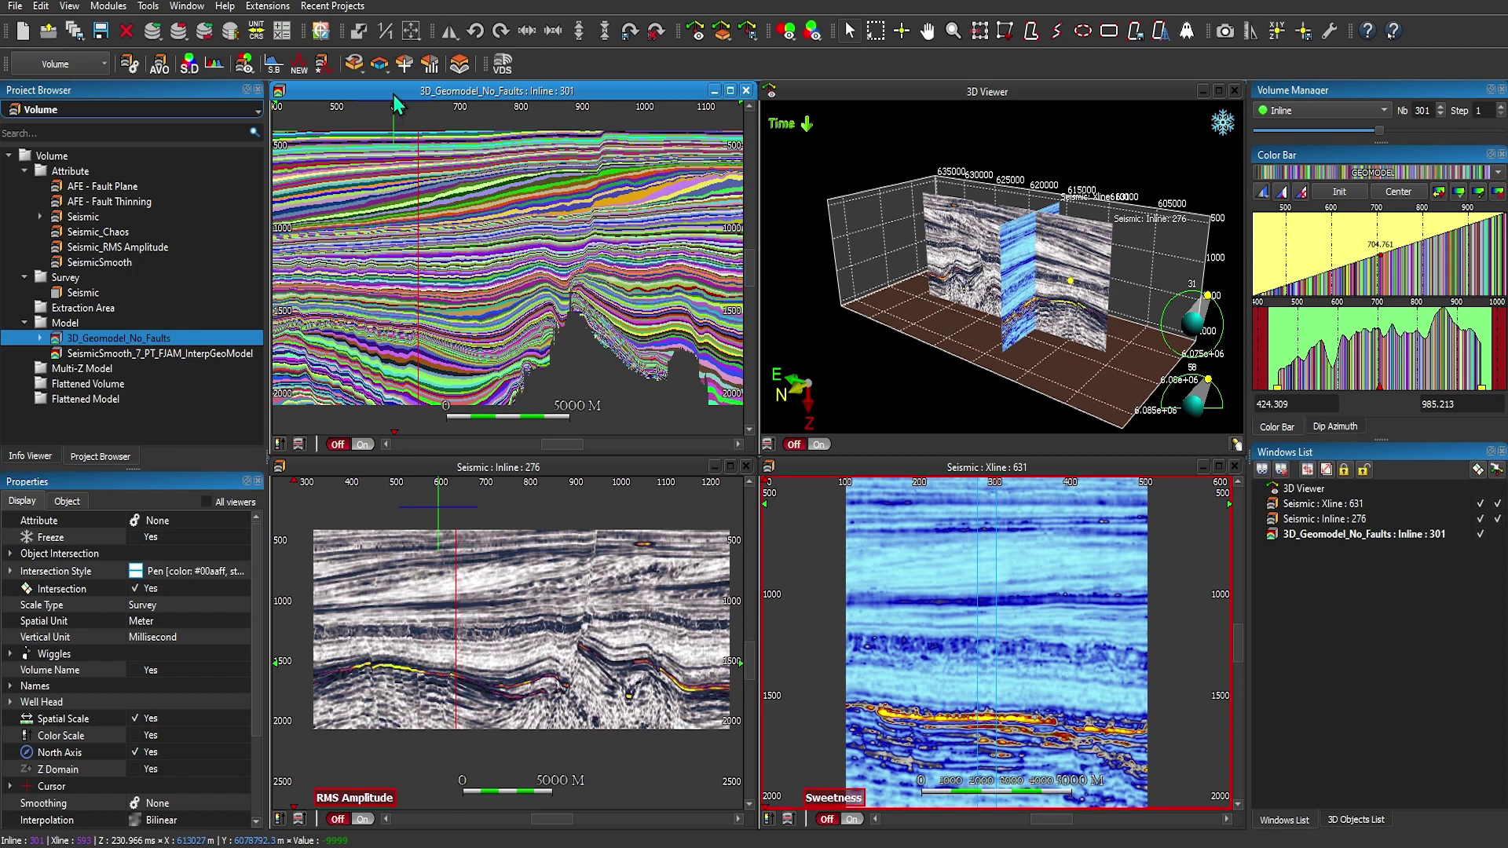
{"action": "left_click", "coordinate": [161, 524]}
{"action": "left_click", "coordinate": [163, 525]}
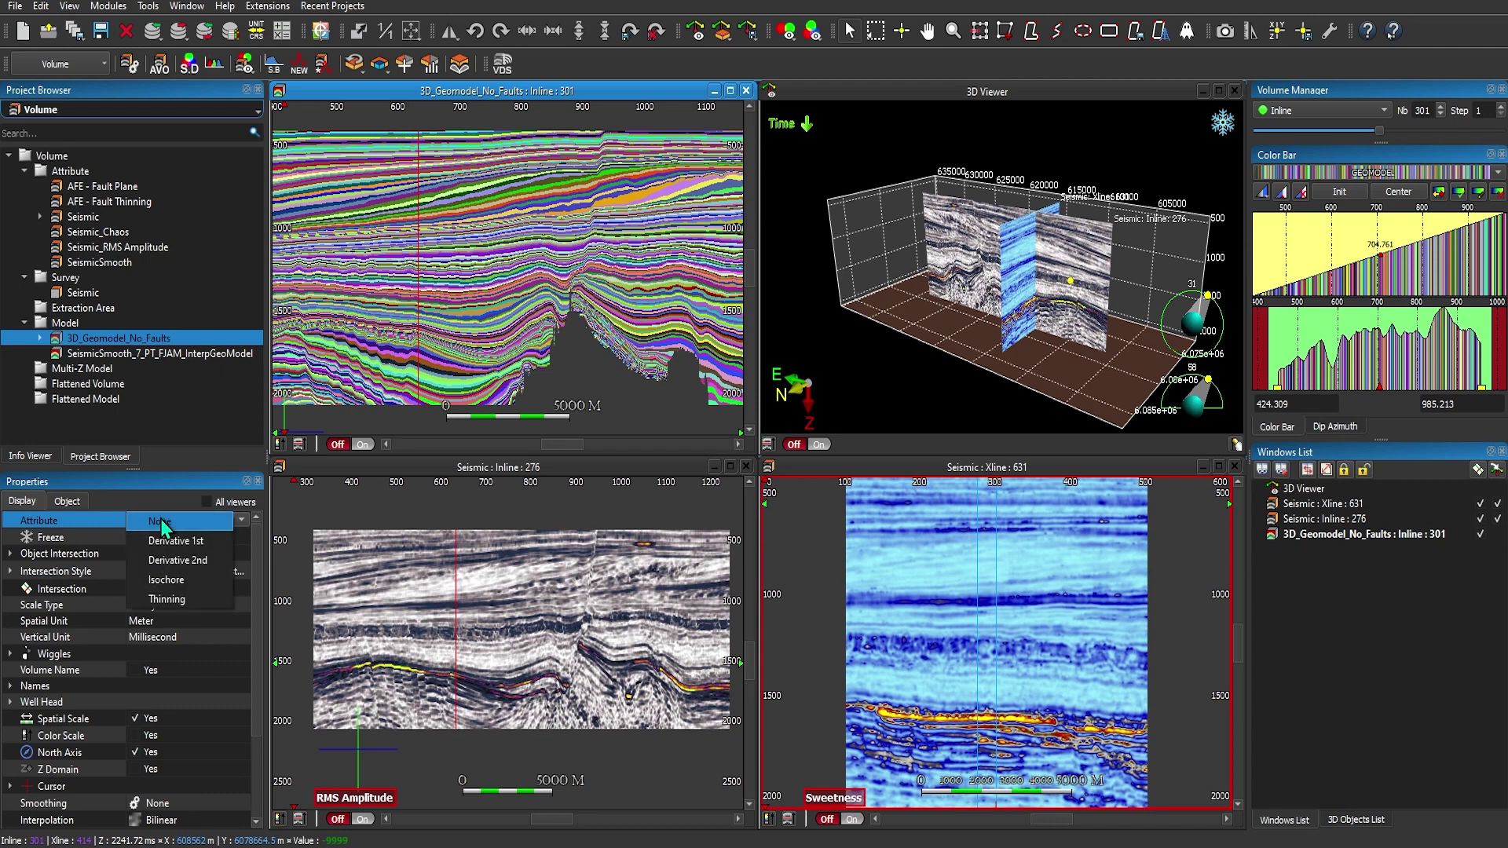
{"action": "left_click", "coordinate": [157, 599]}
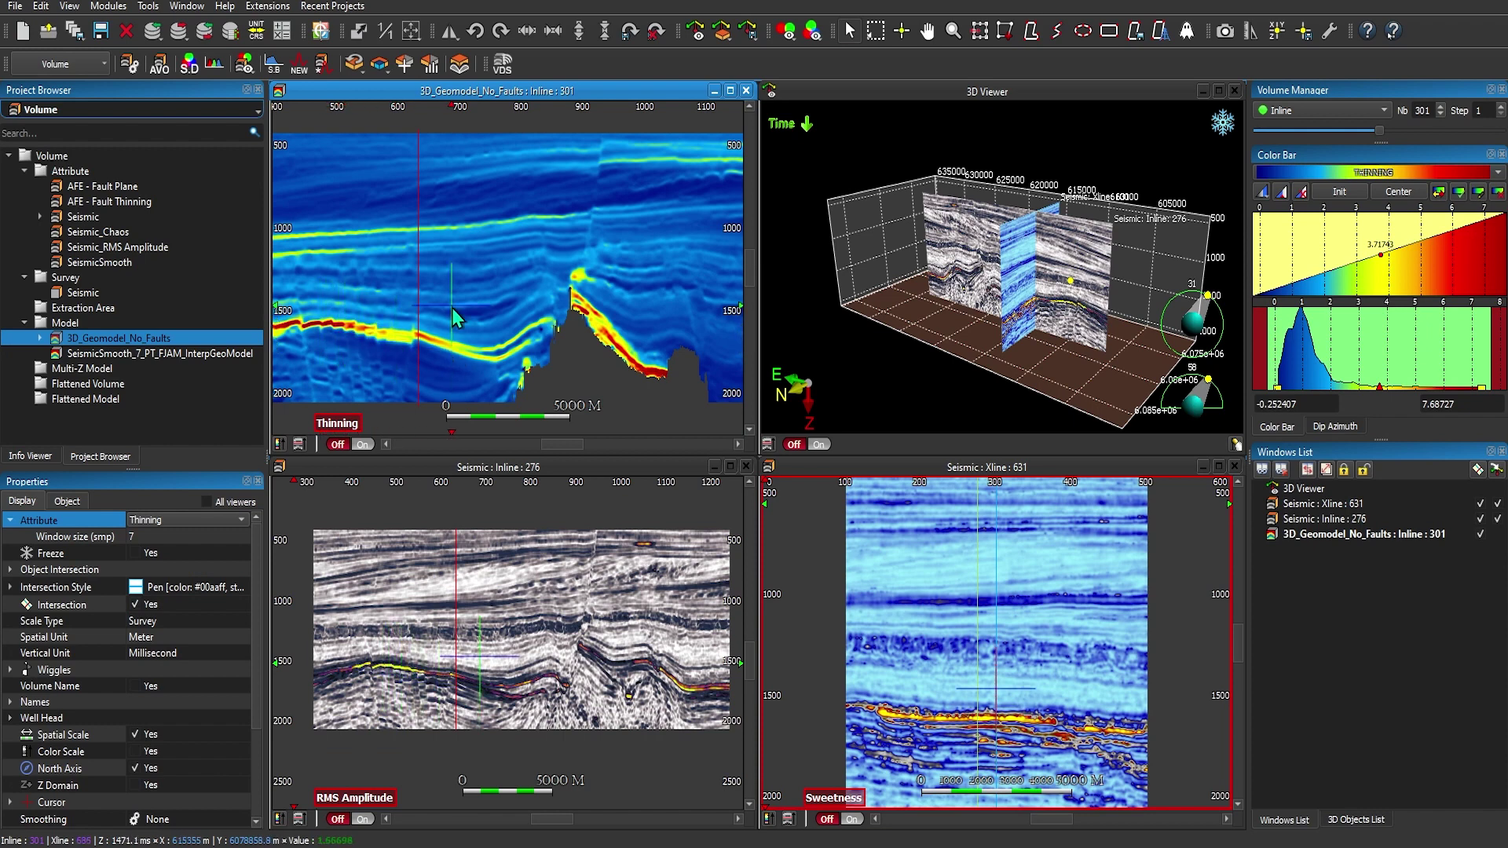
Display the geomodel's Thinning view in 3D, synchronizing its 2D viewer to the 3D object.
{"action": "left_click", "coordinate": [278, 91]}
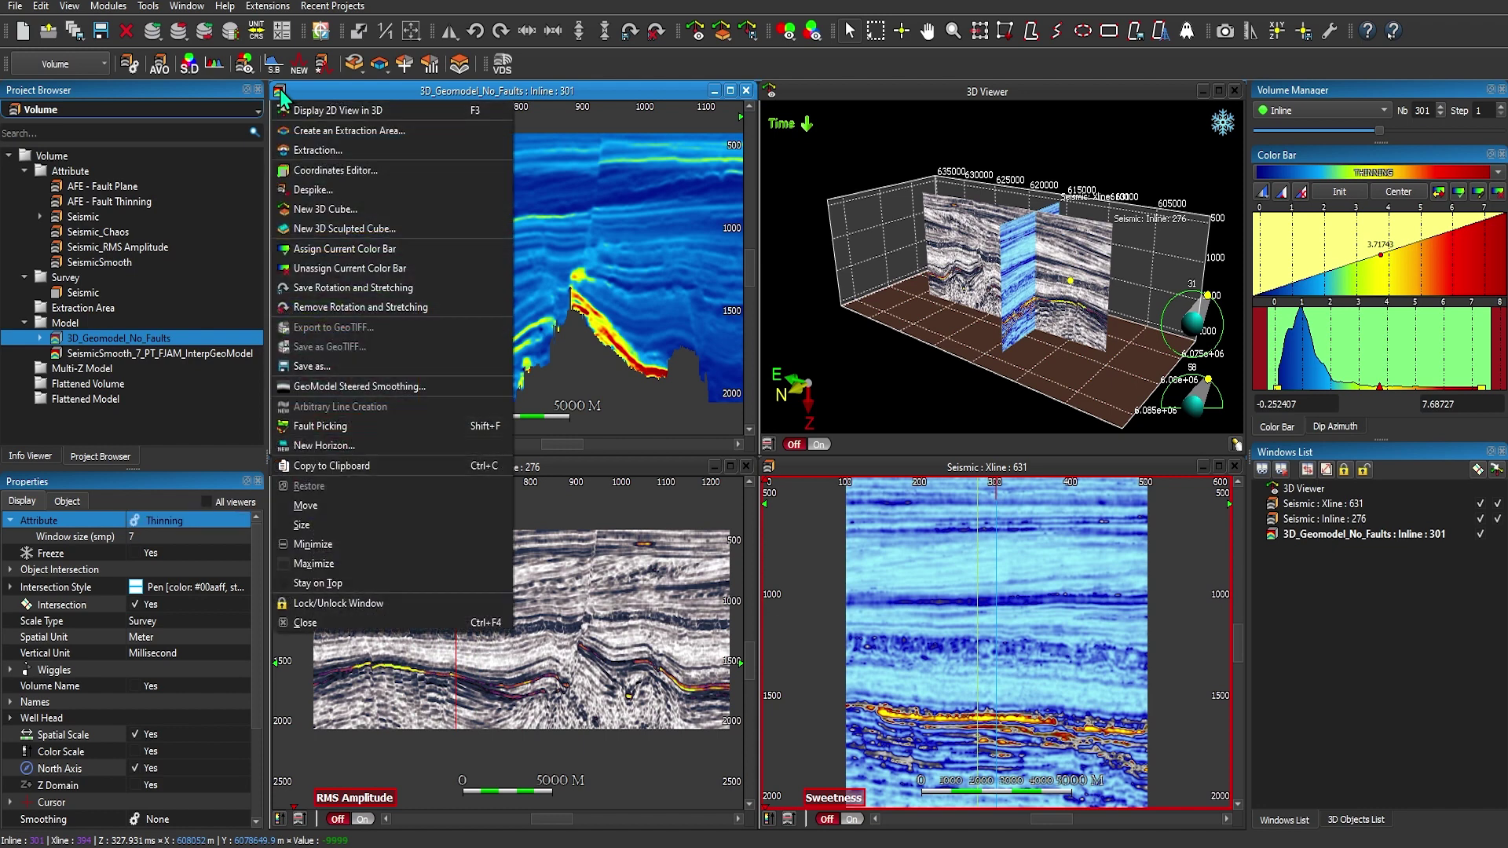
{"action": "left_click", "coordinate": [285, 110]}
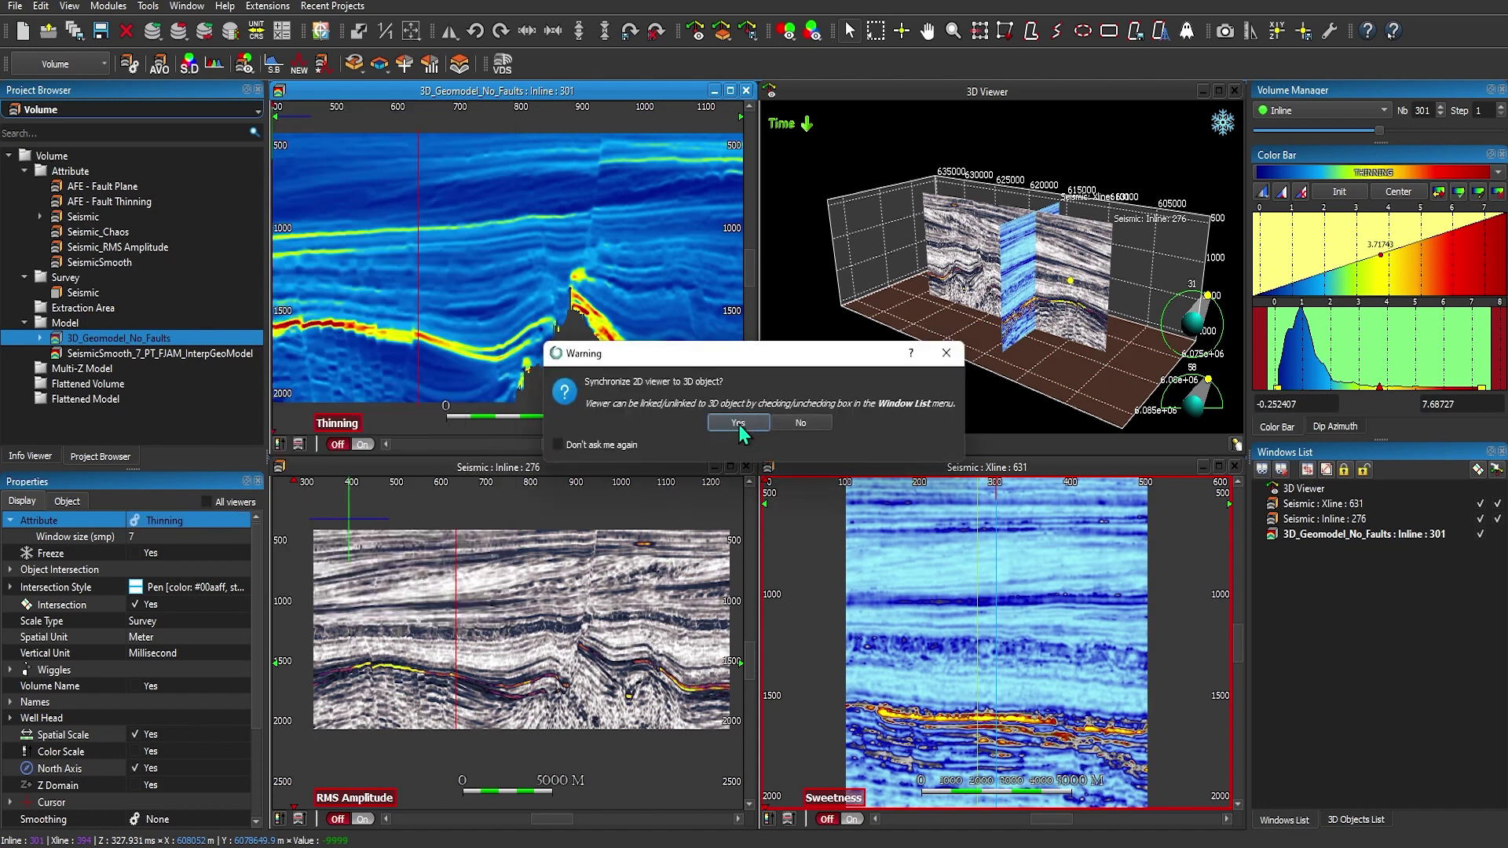
{"action": "left_click", "coordinate": [737, 424]}
Browse the Thinning section to inline 354 and inspect the intersecting sections in 3D from the opposite side.
{"action": "scroll", "coordinate": [615, 250], "scroll_direction": "down", "scroll_amount": 8}
{"action": "scroll", "coordinate": [614, 251], "scroll_direction": "up", "scroll_amount": 20}
{"action": "scroll", "coordinate": [614, 252], "scroll_direction": "up", "scroll_amount": 16}
{"action": "scroll", "coordinate": [1024, 306], "scroll_direction": "up", "scroll_amount": 5}
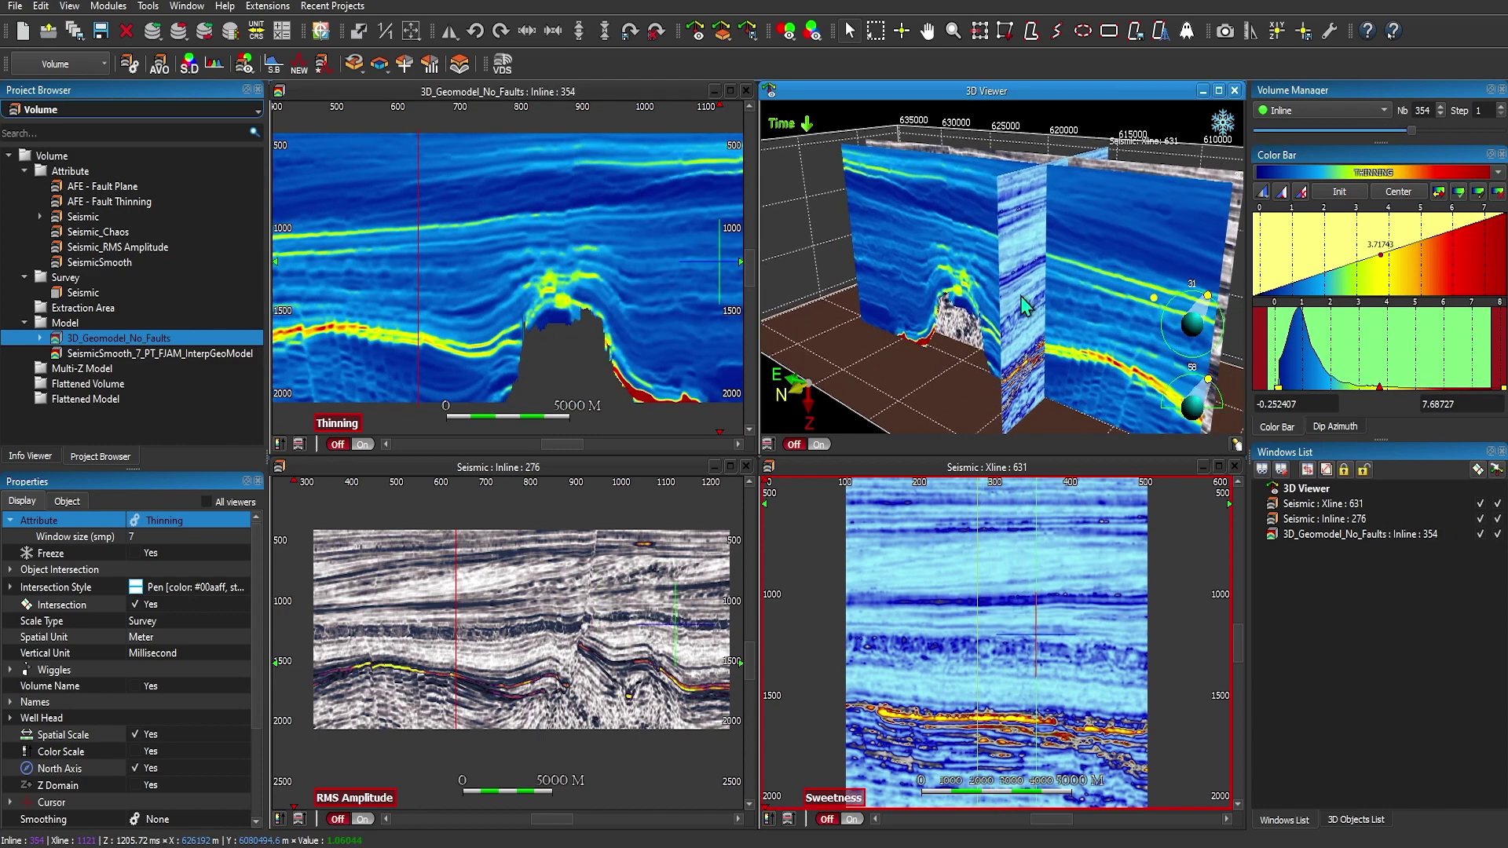
{"action": "left_click_drag", "start_coordinate": [1025, 306], "coordinate": [1081, 299]}
{"action": "left_click_drag", "start_coordinate": [945, 297], "coordinate": [1172, 325]}
{"action": "left_click_drag", "start_coordinate": [898, 311], "coordinate": [1057, 299]}
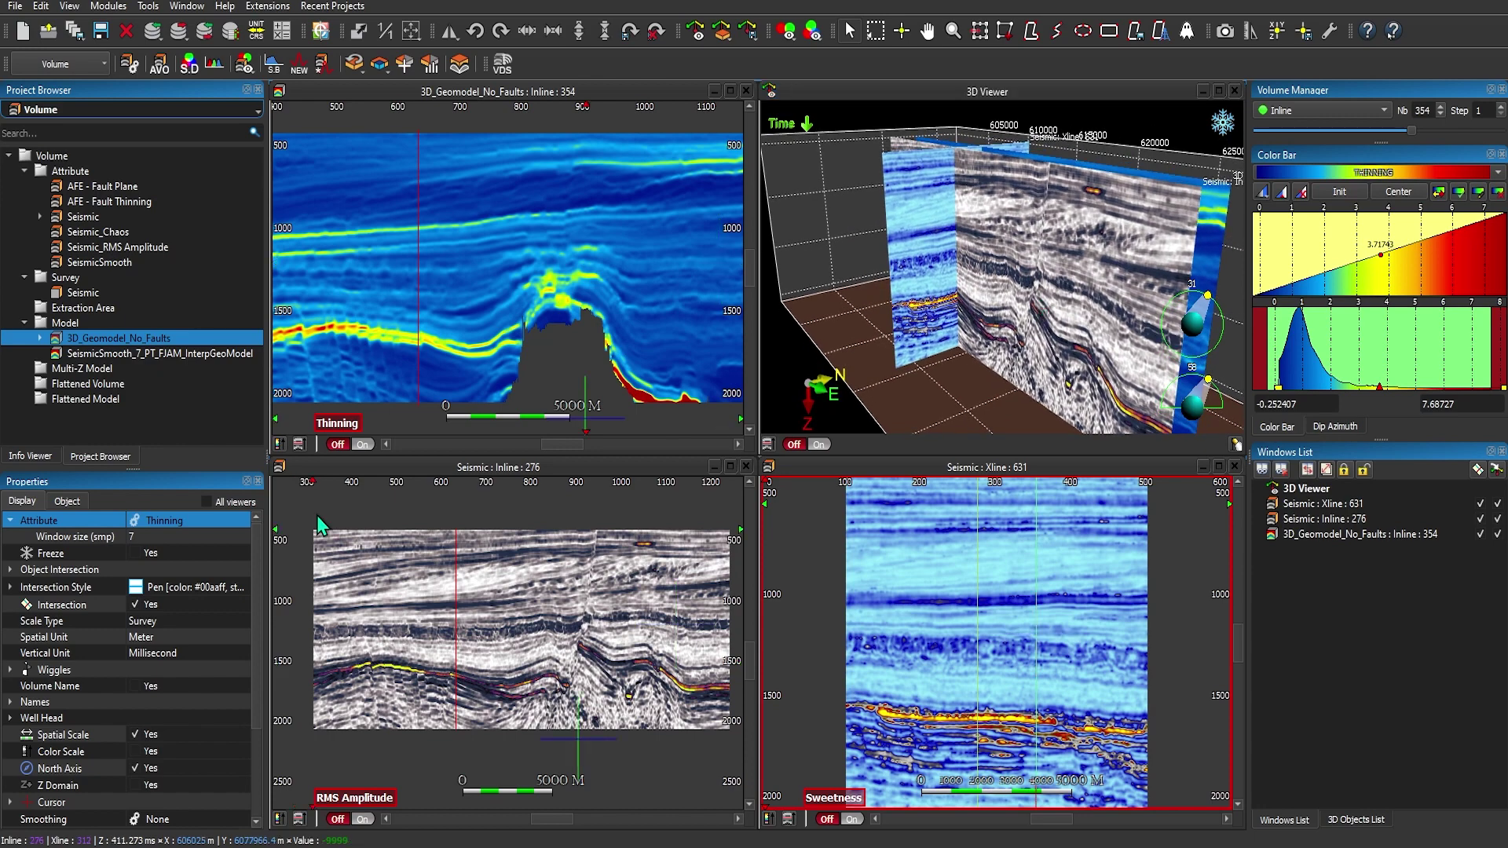
Close all viewers along with their linked 3D objects, and open the Seismic volume in a new 2D viewer.
{"action": "left_click", "coordinate": [328, 476]}
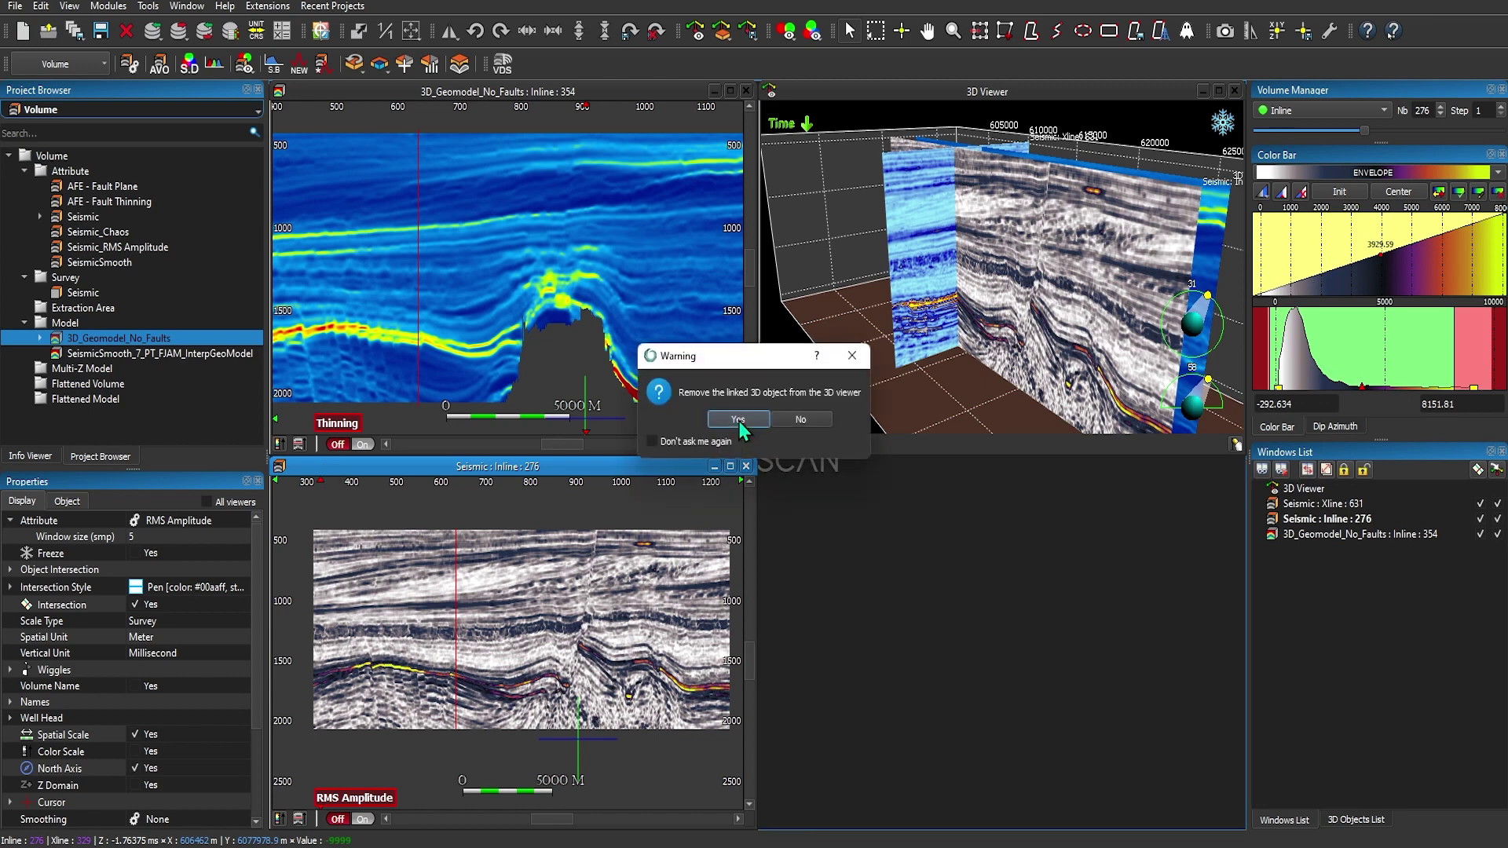
{"action": "left_click", "coordinate": [738, 421]}
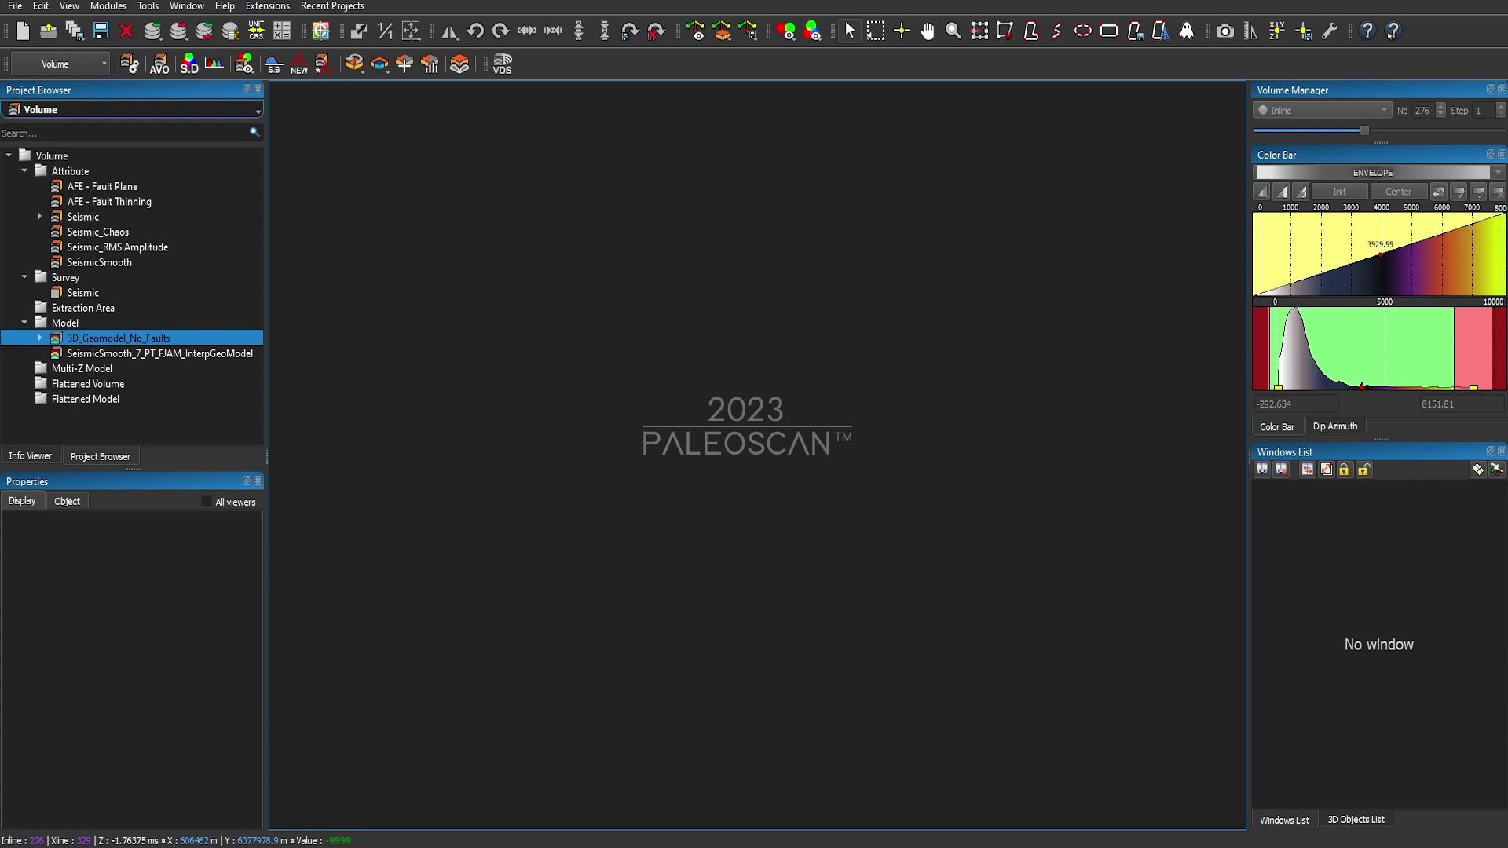
{"action": "double_click", "coordinate": [59, 222]}
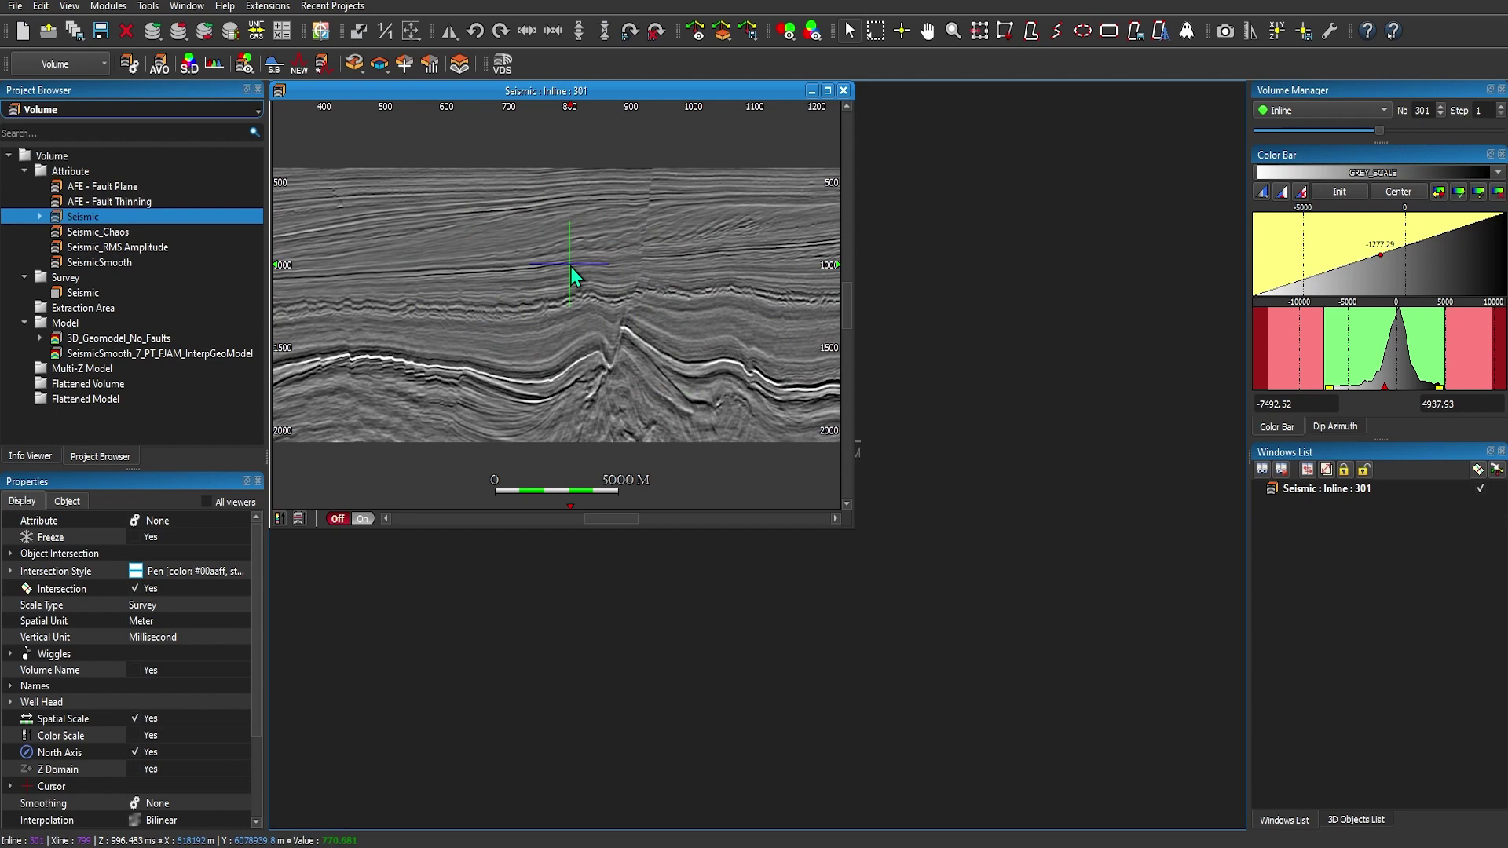
Apply the Gamma_Ray_2 well template to the log sets of Well_01 through Well_05, excluding the Synthetic sets of Well_01 and Well_03.
{"action": "left_click", "coordinate": [175, 107]}
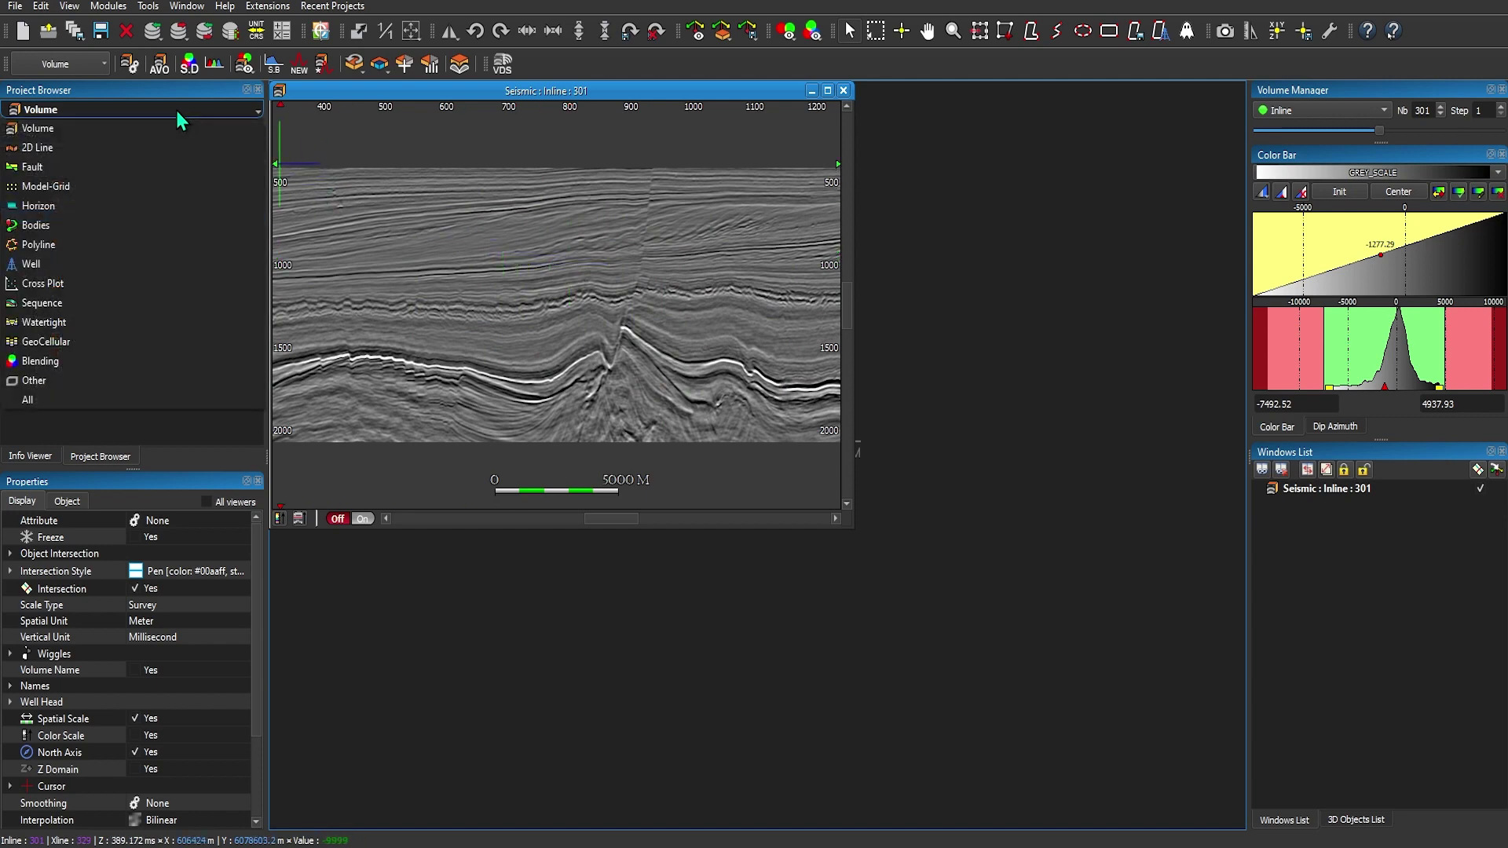
{"action": "left_click", "coordinate": [53, 266]}
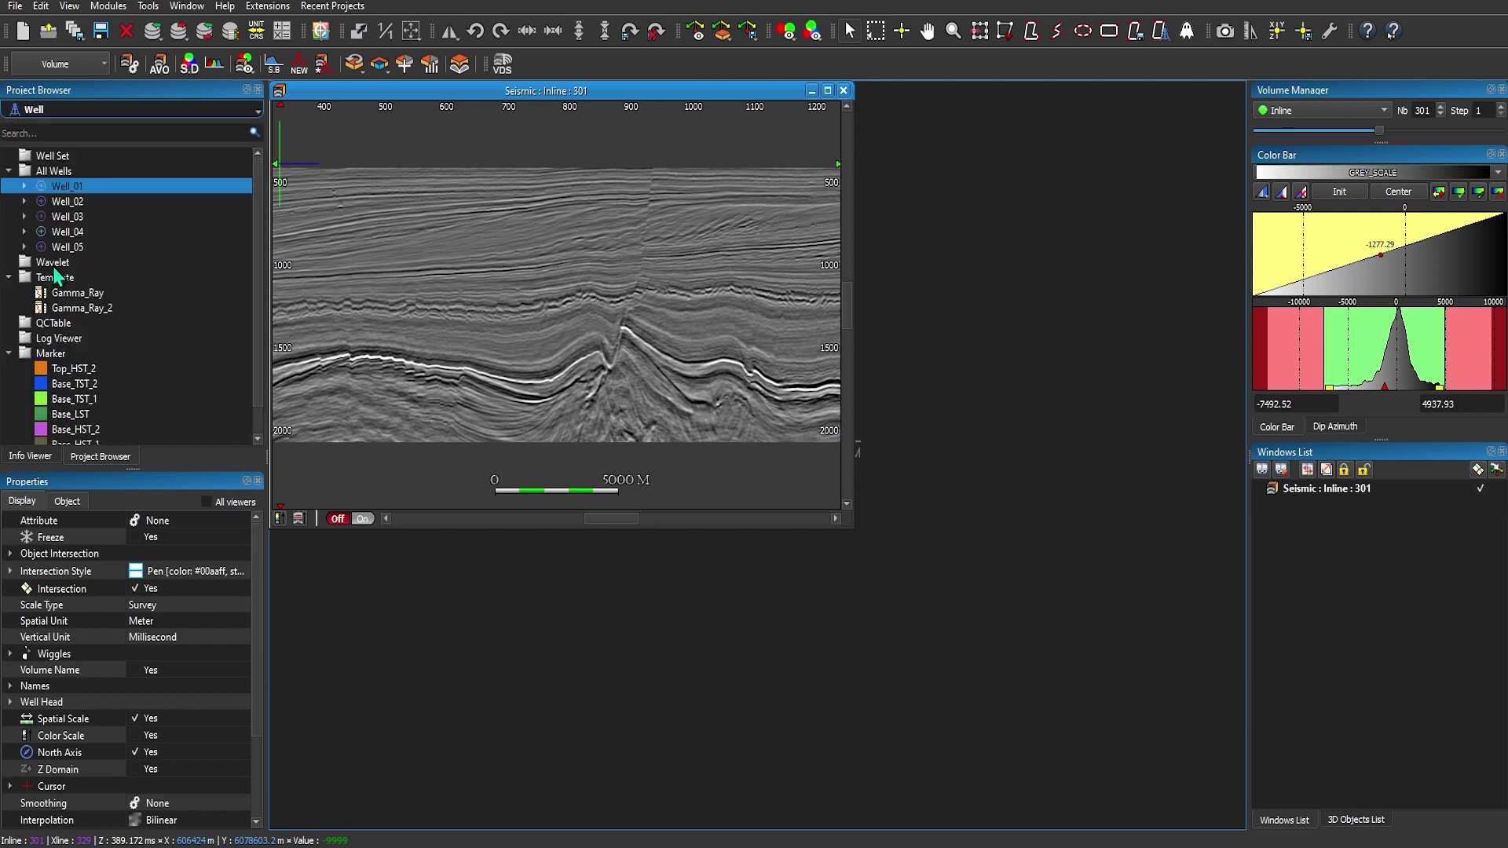
{"action": "double_click", "coordinate": [47, 309]}
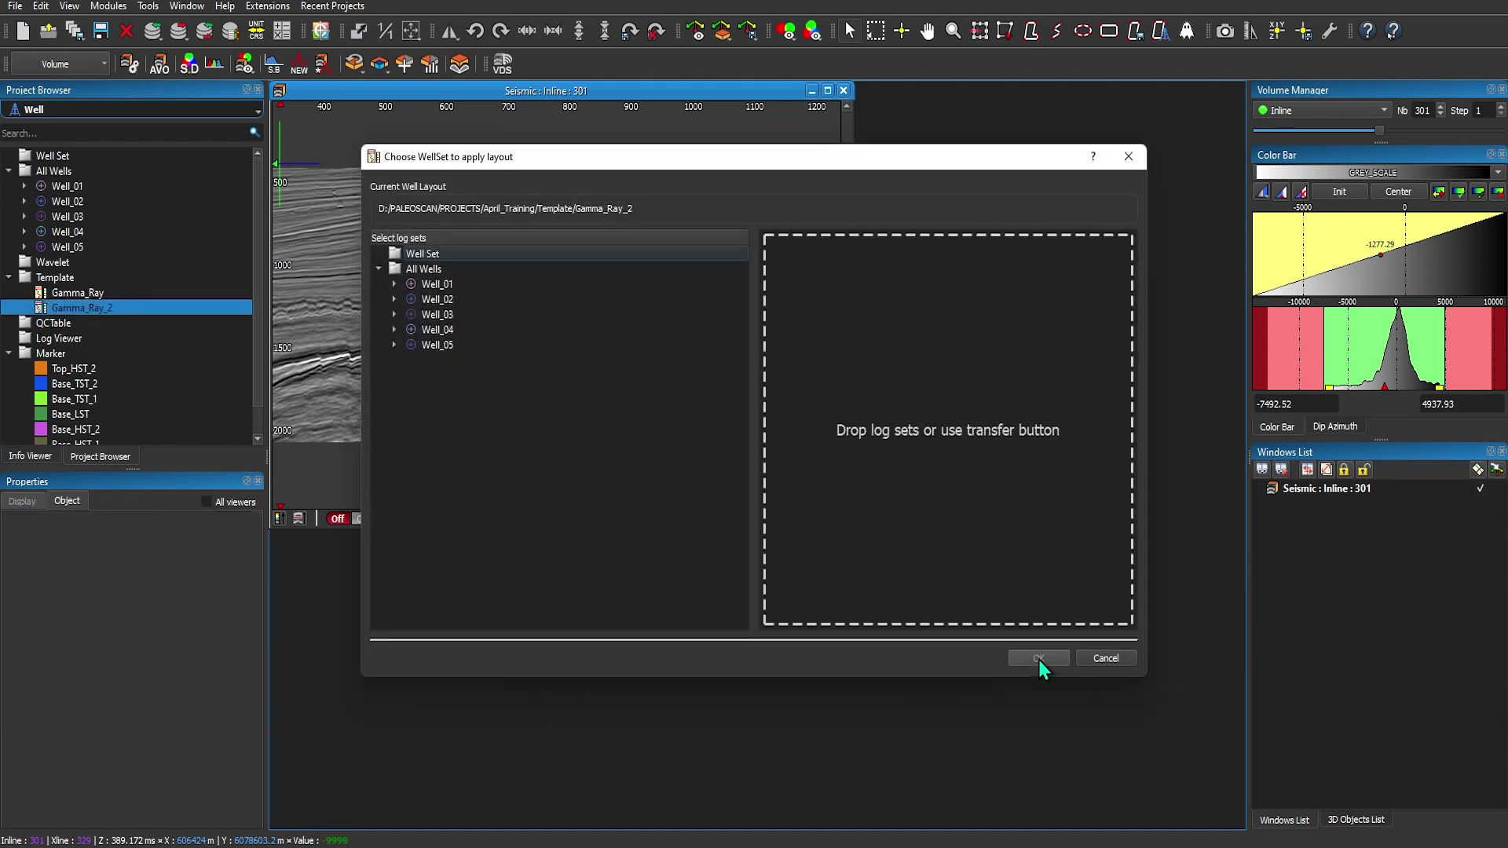
{"action": "left_click_drag", "start_coordinate": [529, 380], "coordinate": [834, 420]}
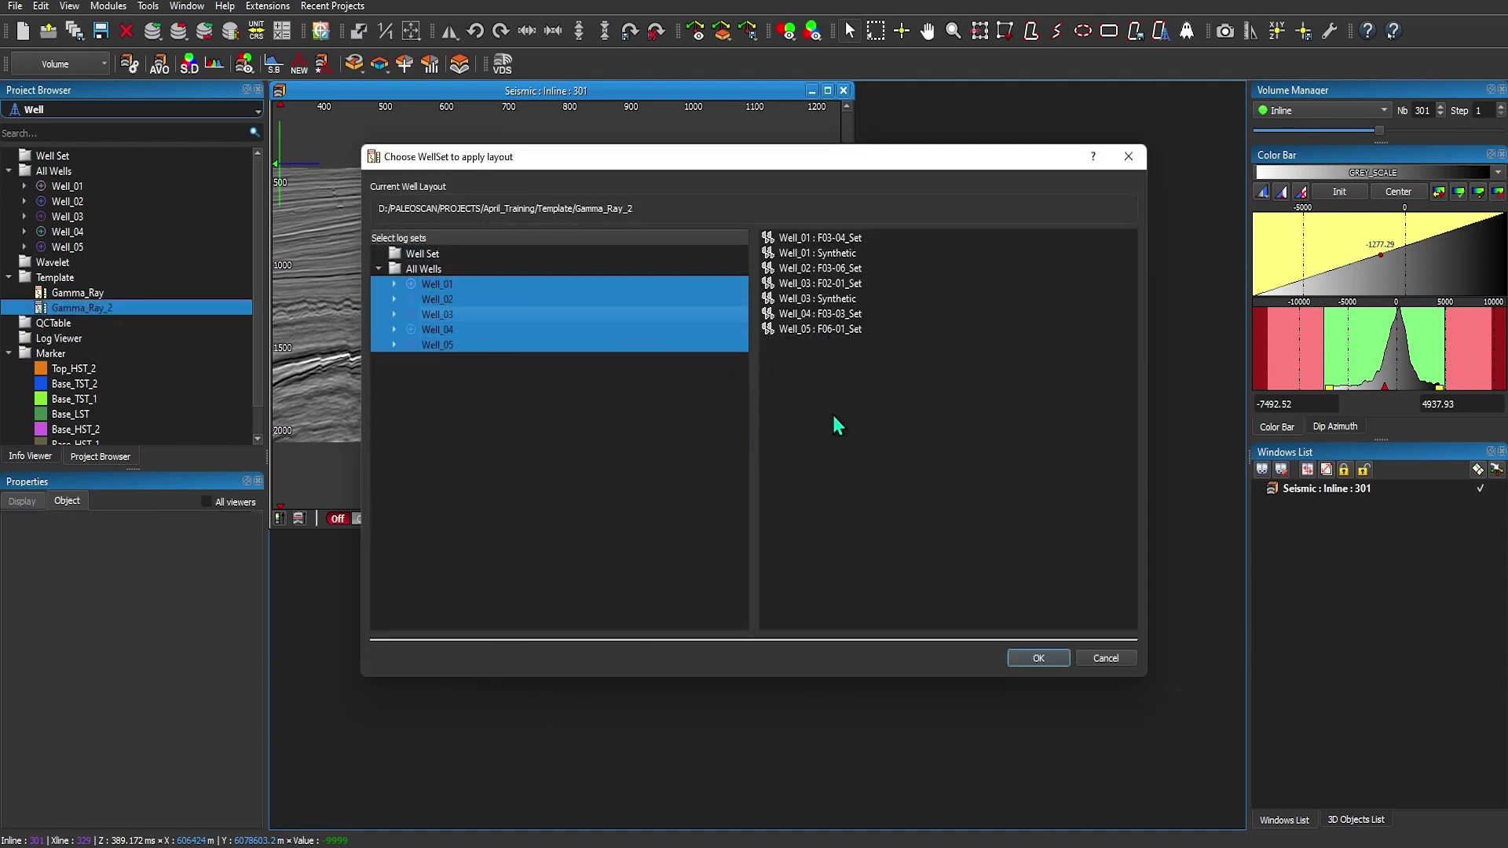
{"action": "left_click", "coordinate": [851, 256]}
{"action": "key", "text": "Delete"}
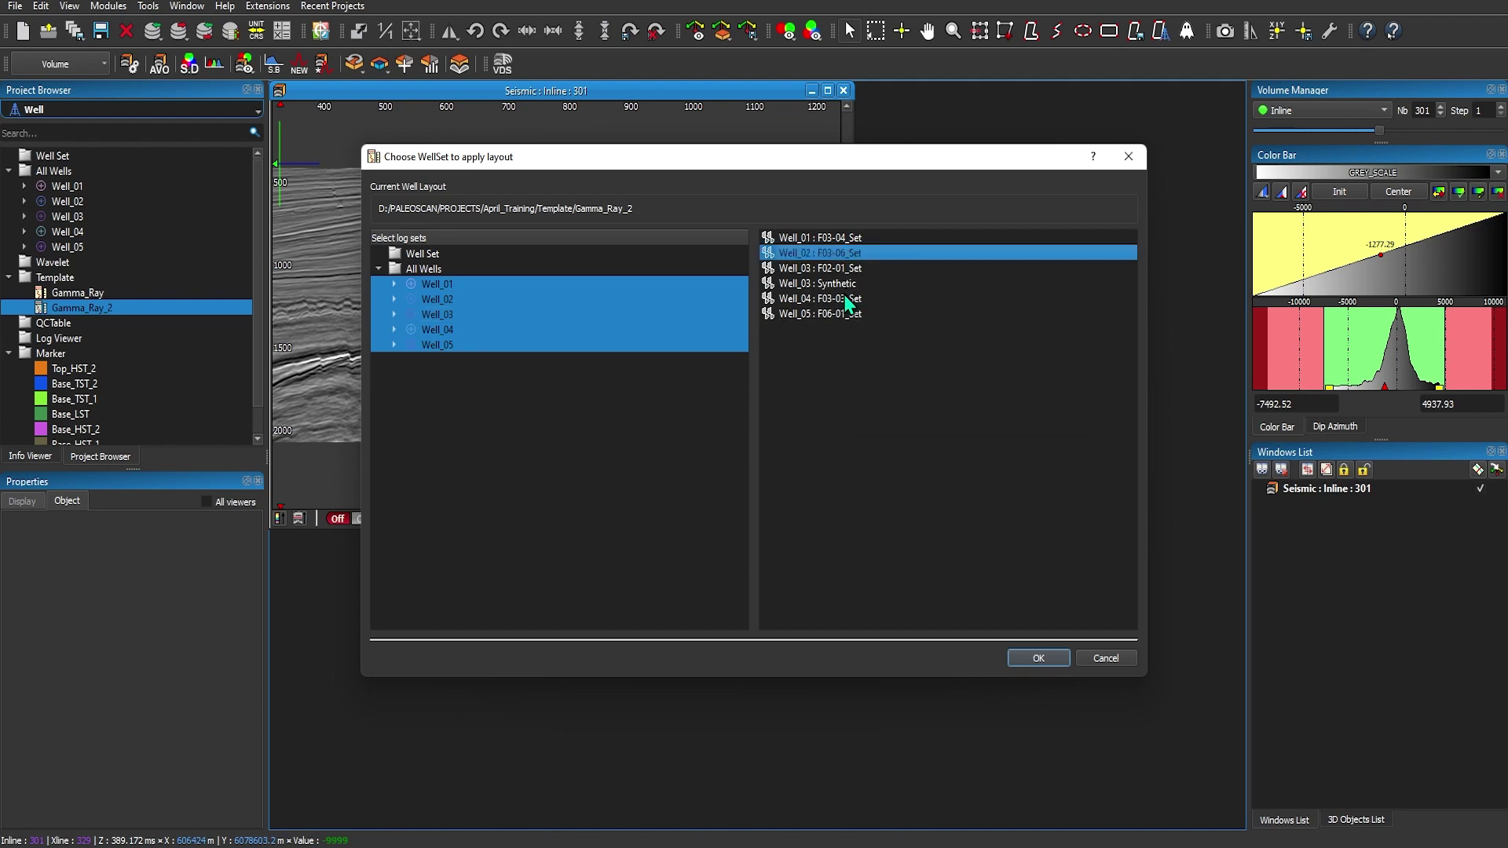
{"action": "left_click", "coordinate": [844, 283]}
{"action": "left_click", "coordinate": [1033, 659]}
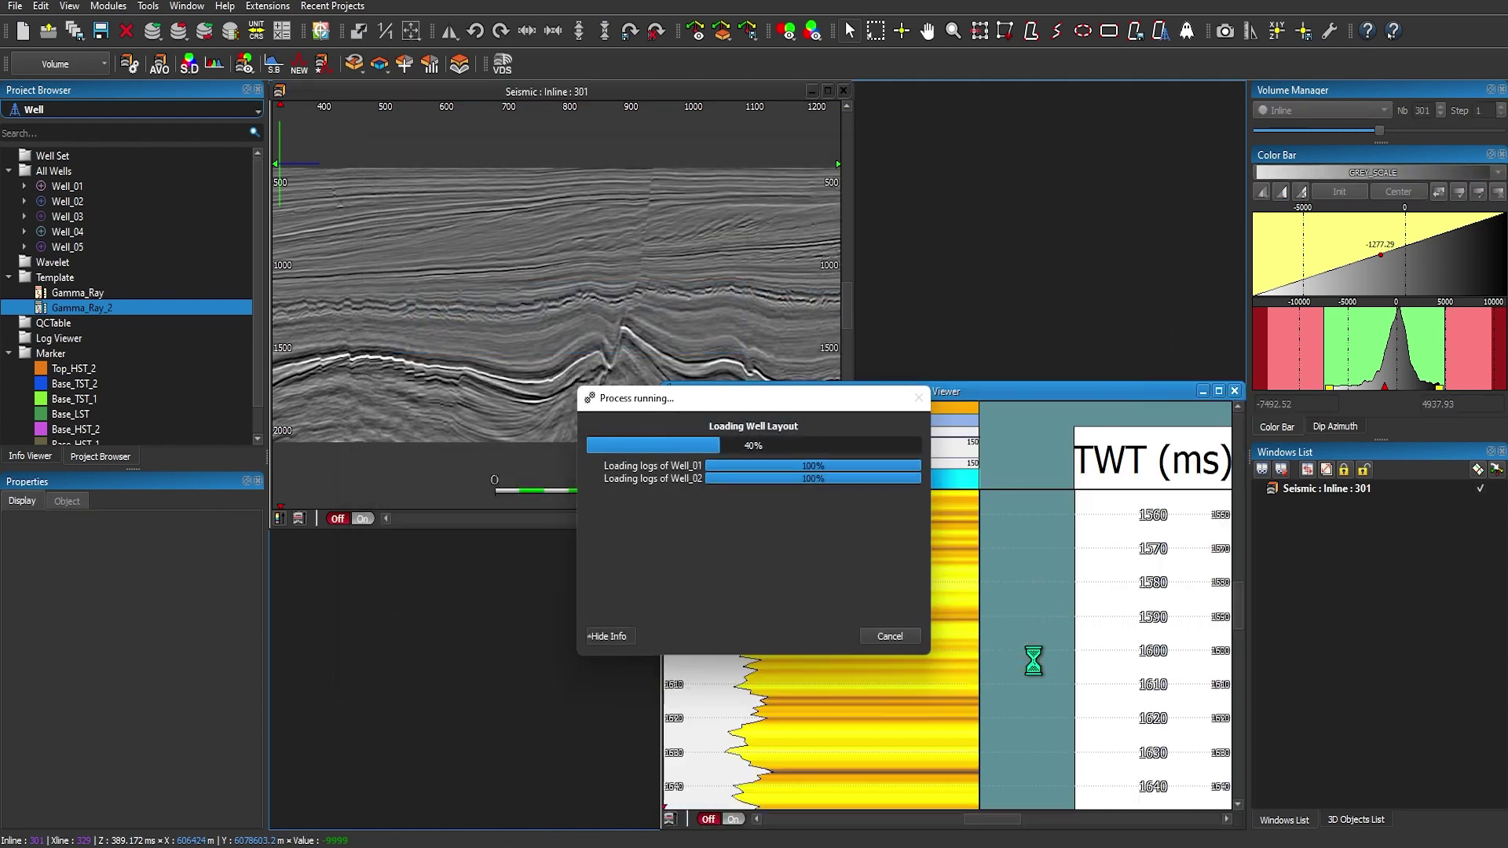
Tile the Log Viewer beside the Seismic viewer and fit the gamma ray logs of all five wells side by side.
{"action": "left_click_drag", "start_coordinate": [987, 398], "coordinate": [987, 296]}
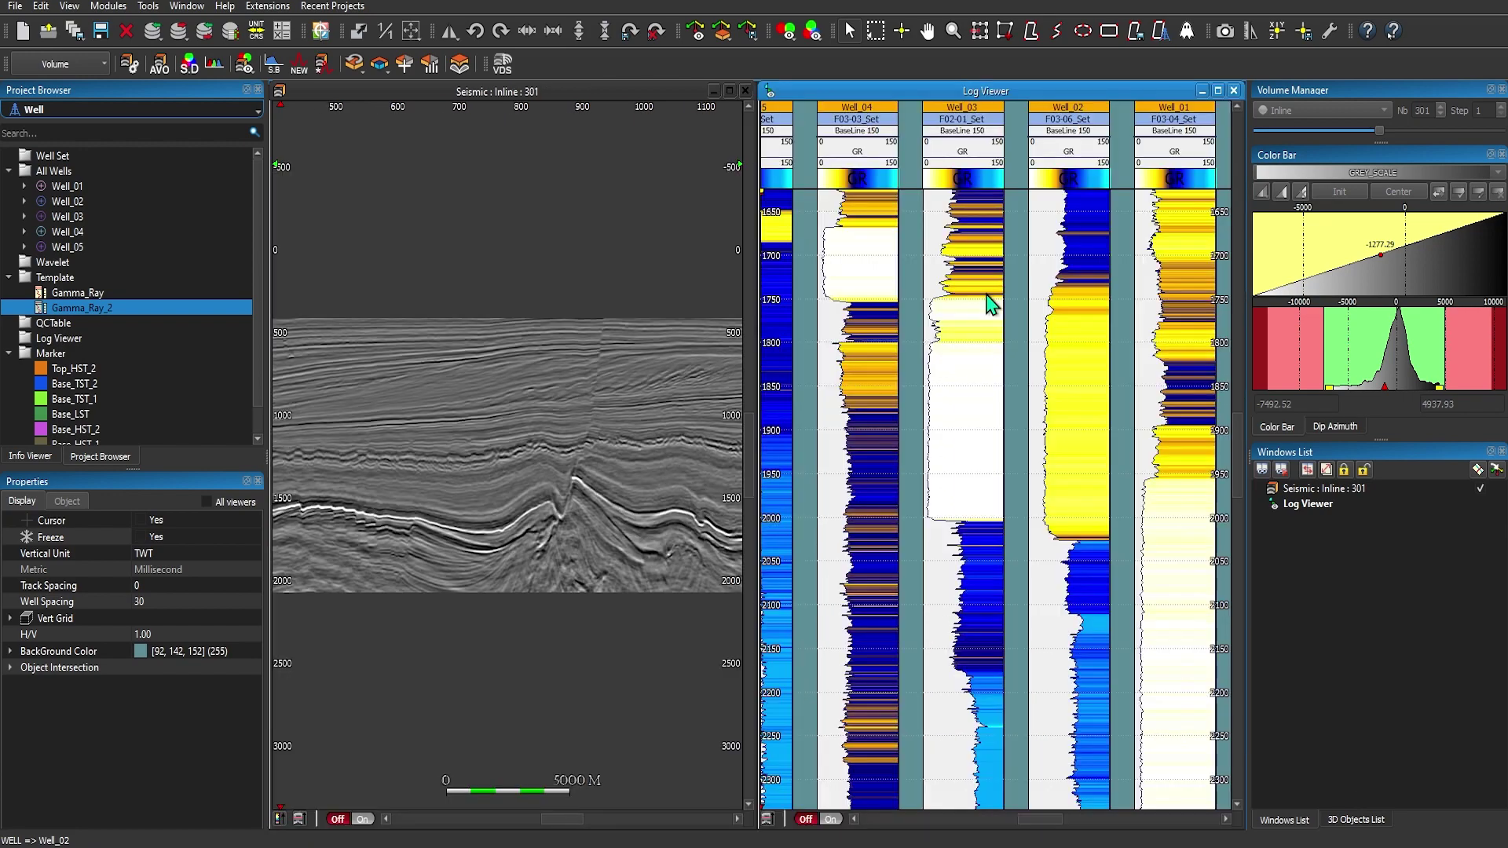
{"action": "left_click_drag", "start_coordinate": [988, 305], "coordinate": [1048, 571]}
{"action": "scroll", "coordinate": [1037, 475], "scroll_direction": "down", "scroll_amount": 5}
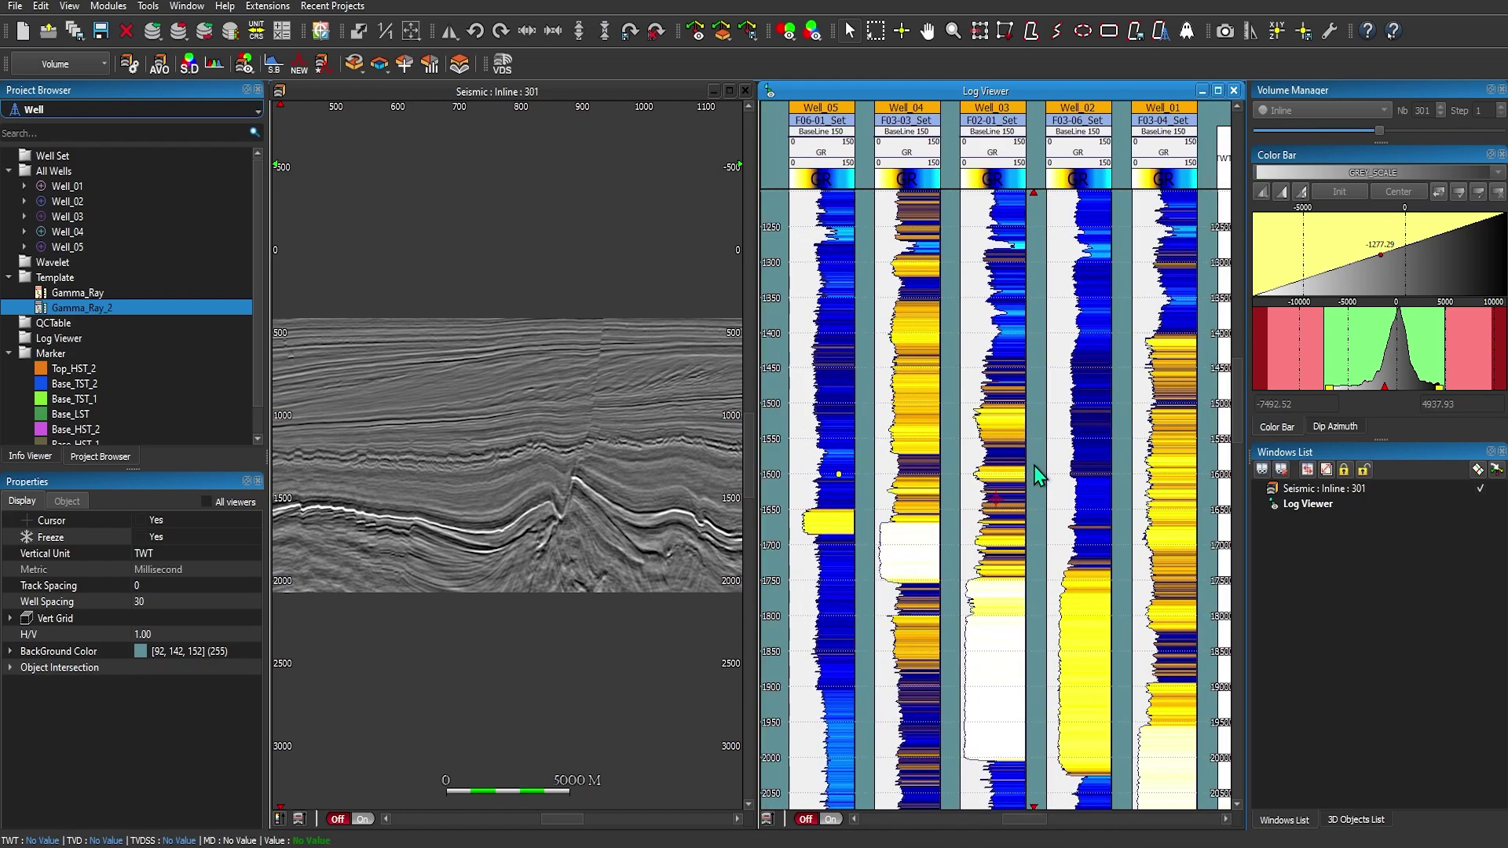
{"action": "scroll", "coordinate": [1034, 471], "scroll_direction": "up", "scroll_amount": 4}
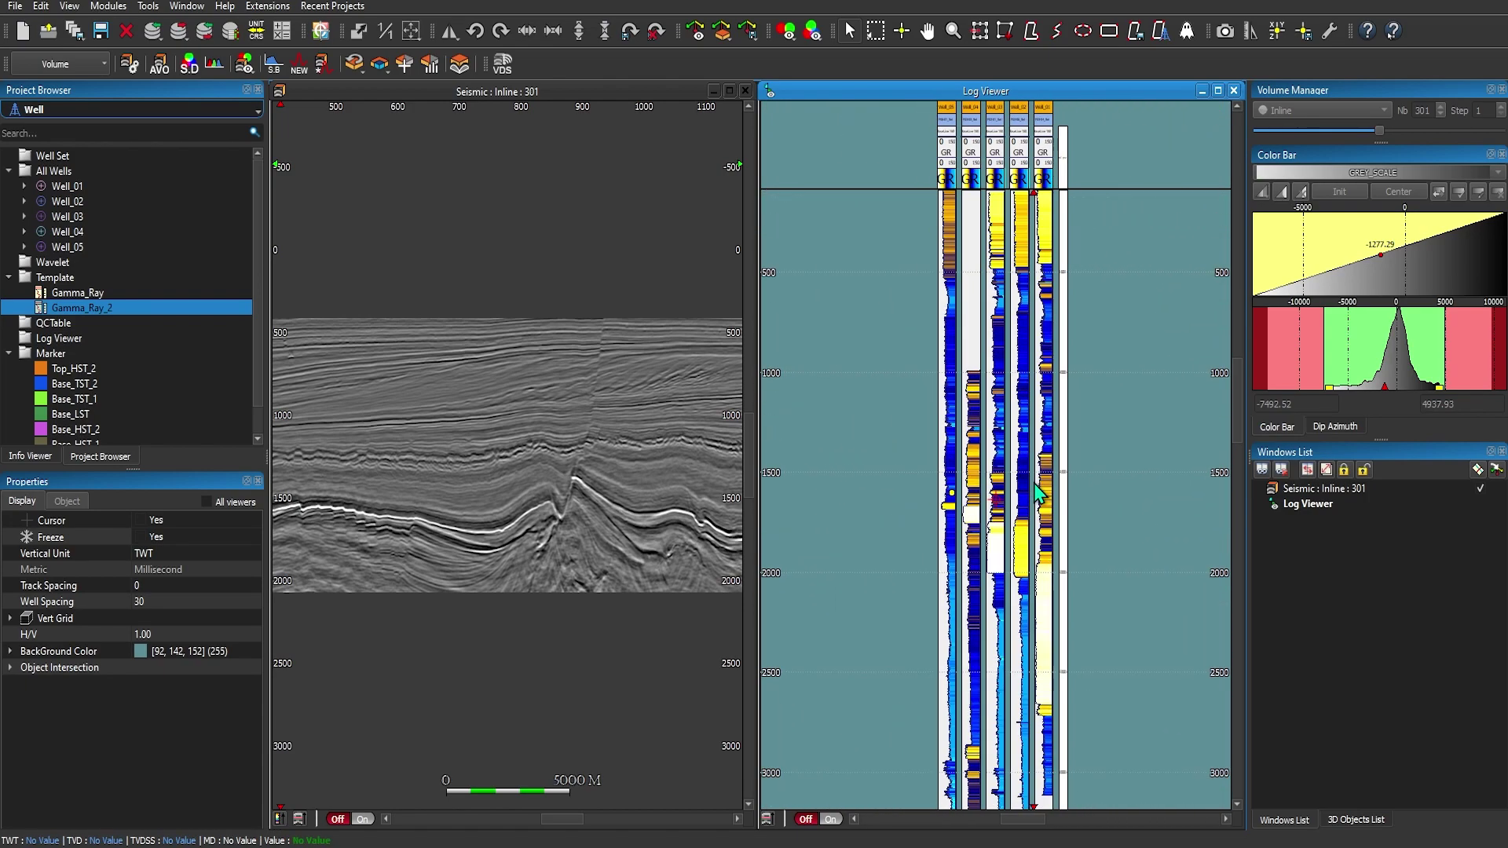
{"action": "left_click_drag", "start_coordinate": [1035, 469], "coordinate": [1053, 306]}
{"action": "scroll", "coordinate": [1047, 434], "scroll_direction": "down", "scroll_amount": 3}
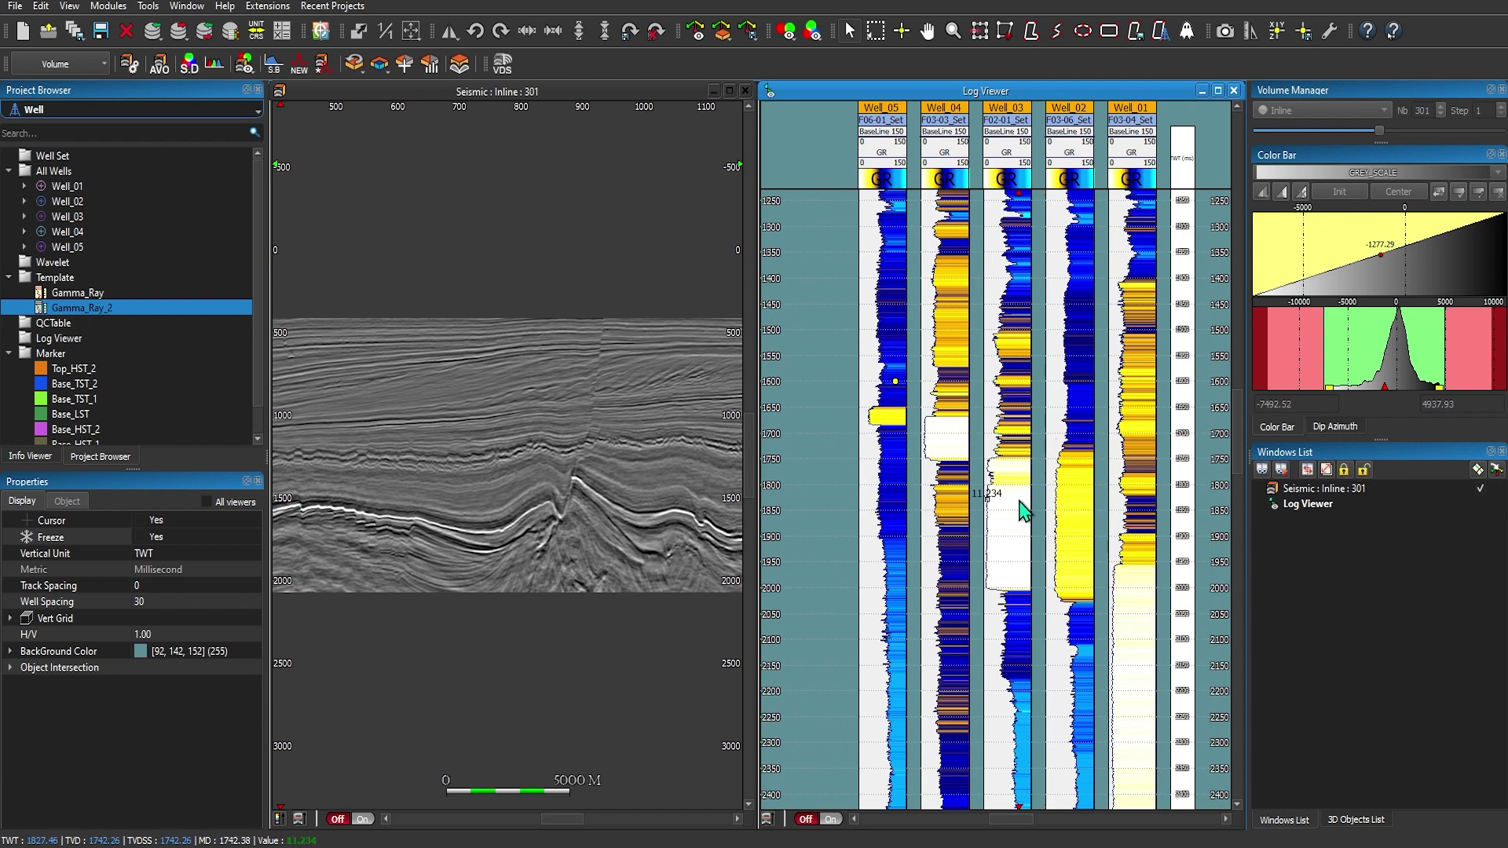
{"action": "scroll", "coordinate": [1020, 511], "scroll_direction": "down", "scroll_amount": 4}
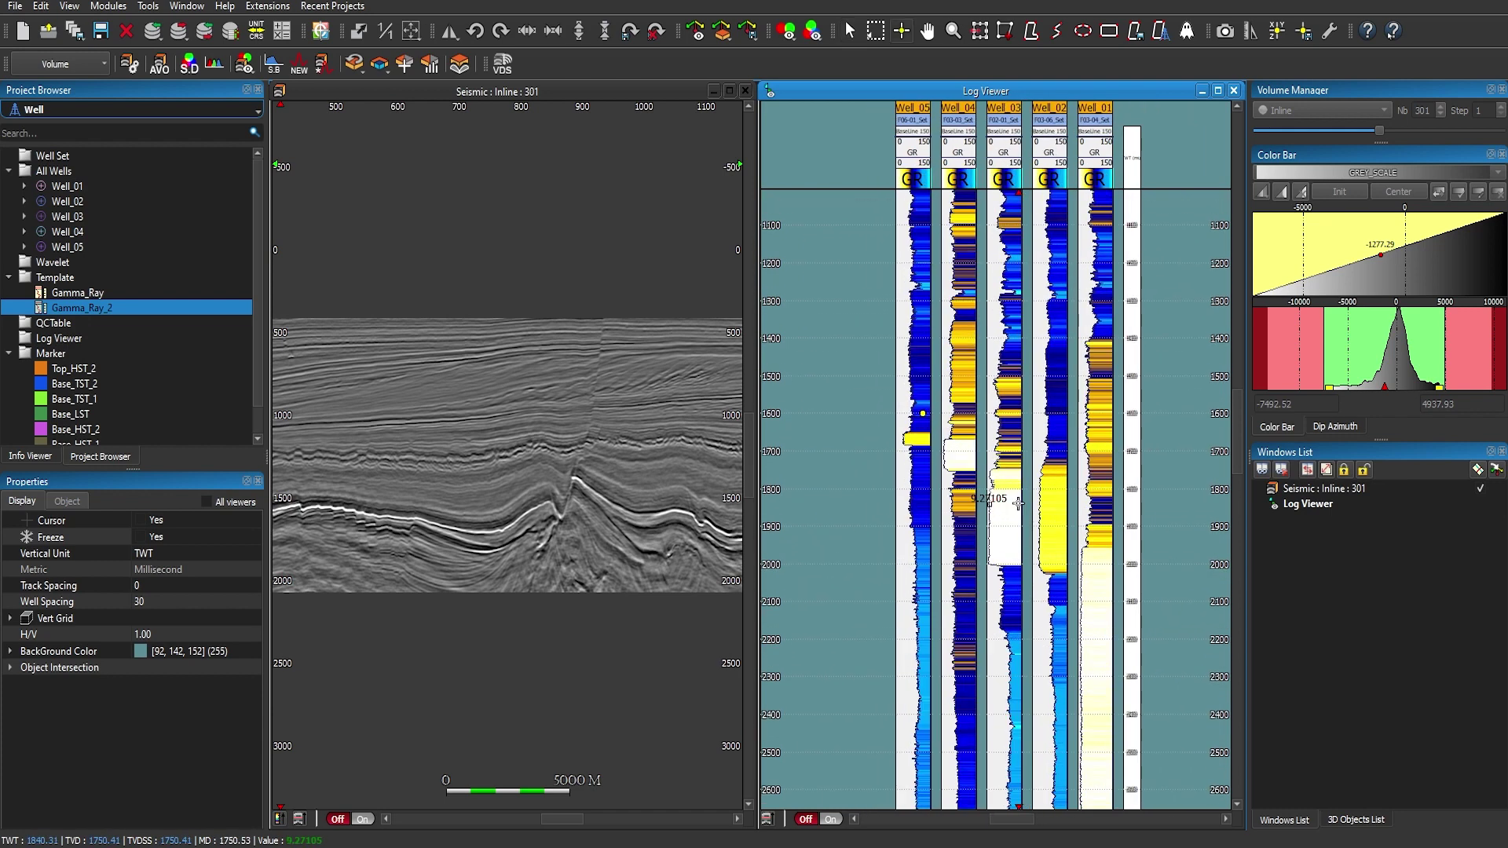
Center the seismic section on Well_05, Well_03, Well_02 and Well_01 in turn from their logs, returning to Well_05 on inline 244.
{"action": "left_click", "coordinate": [920, 434]}
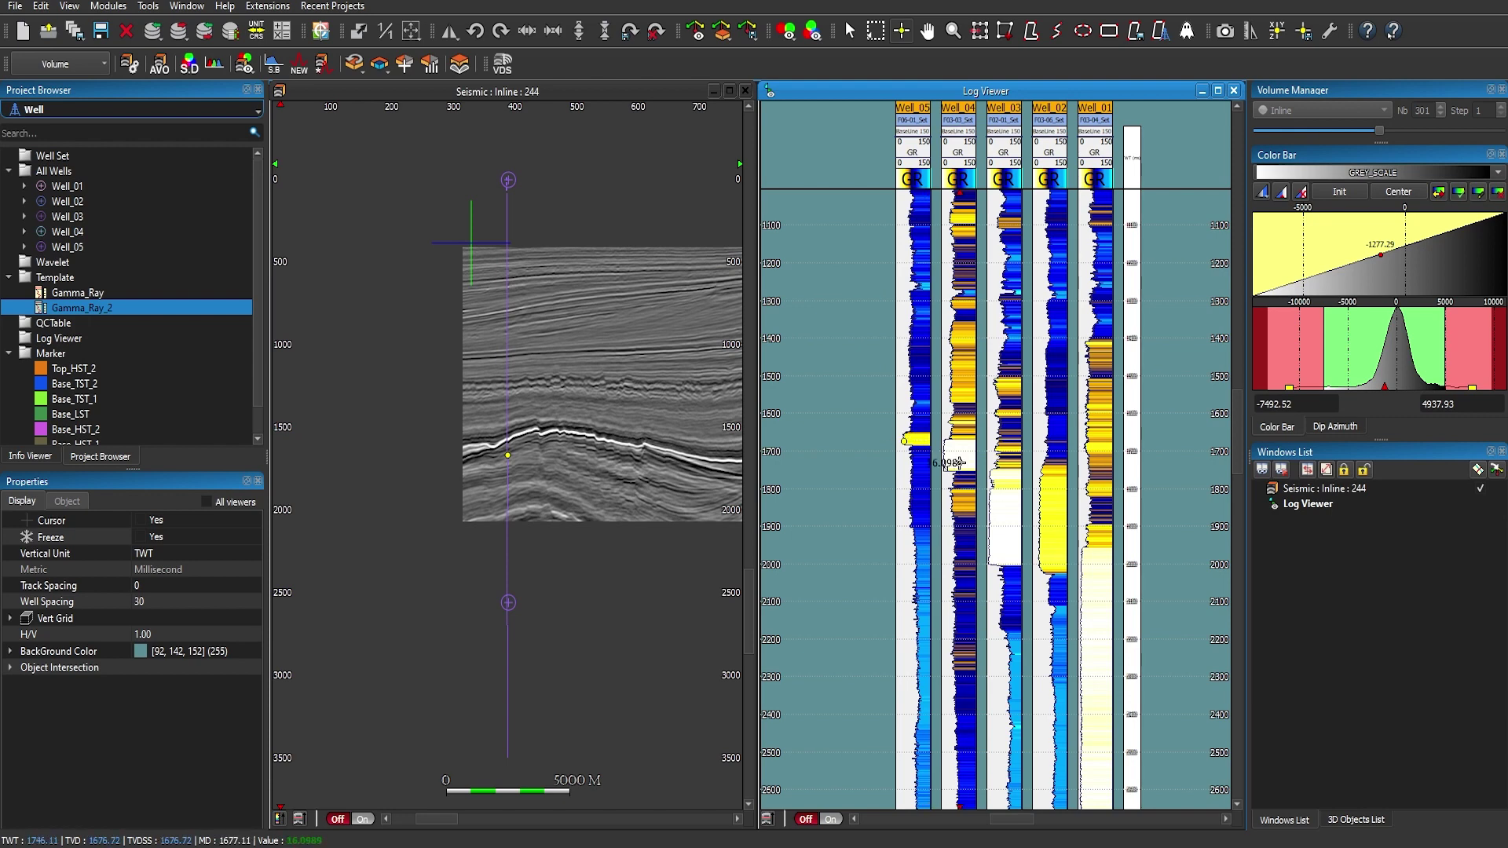
{"action": "left_click", "coordinate": [997, 487]}
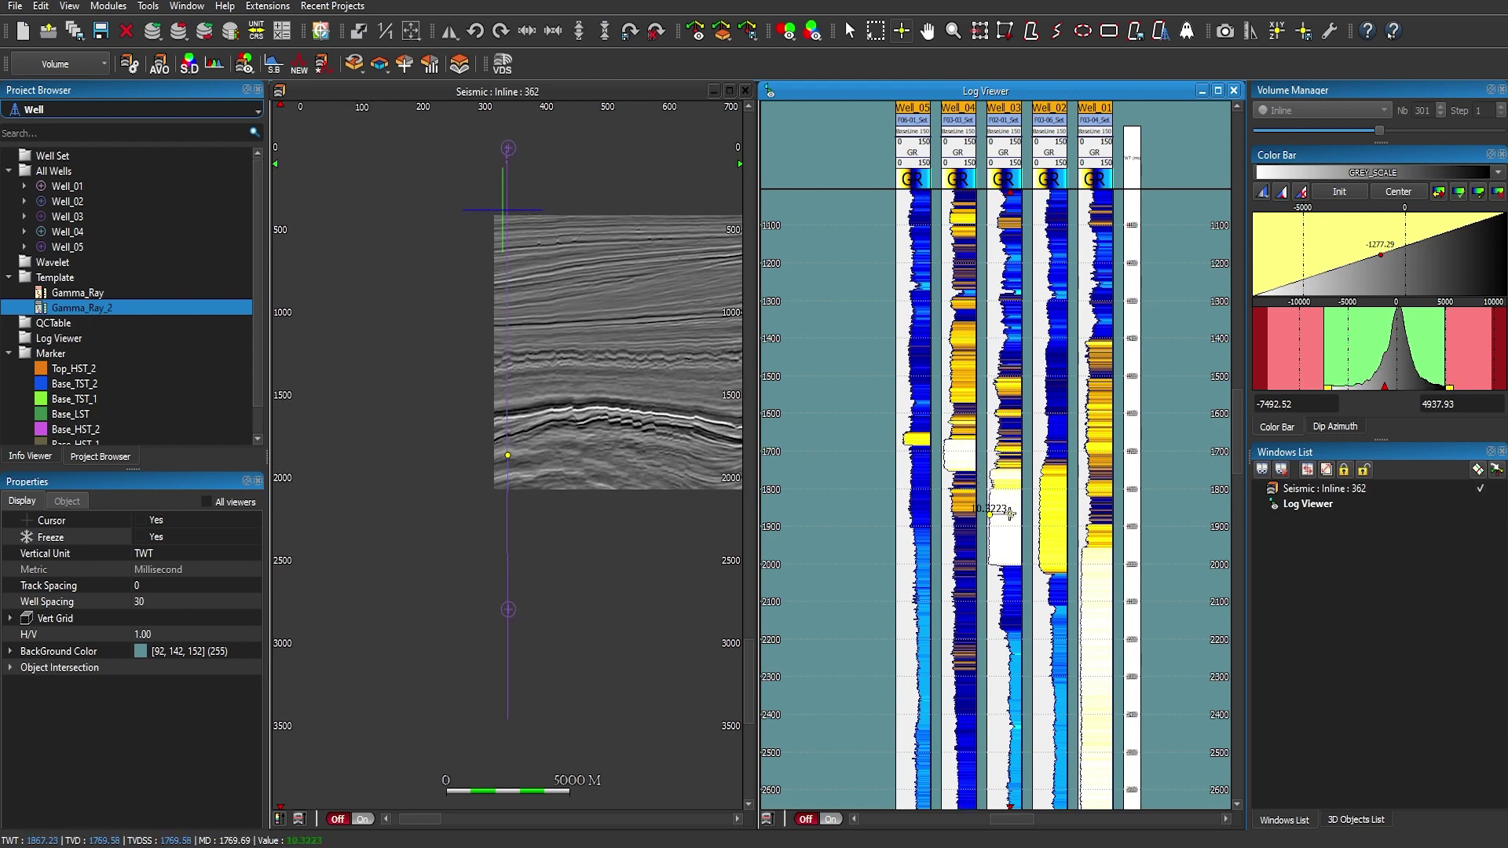
{"action": "left_click", "coordinate": [1048, 526]}
{"action": "left_click", "coordinate": [1094, 481]}
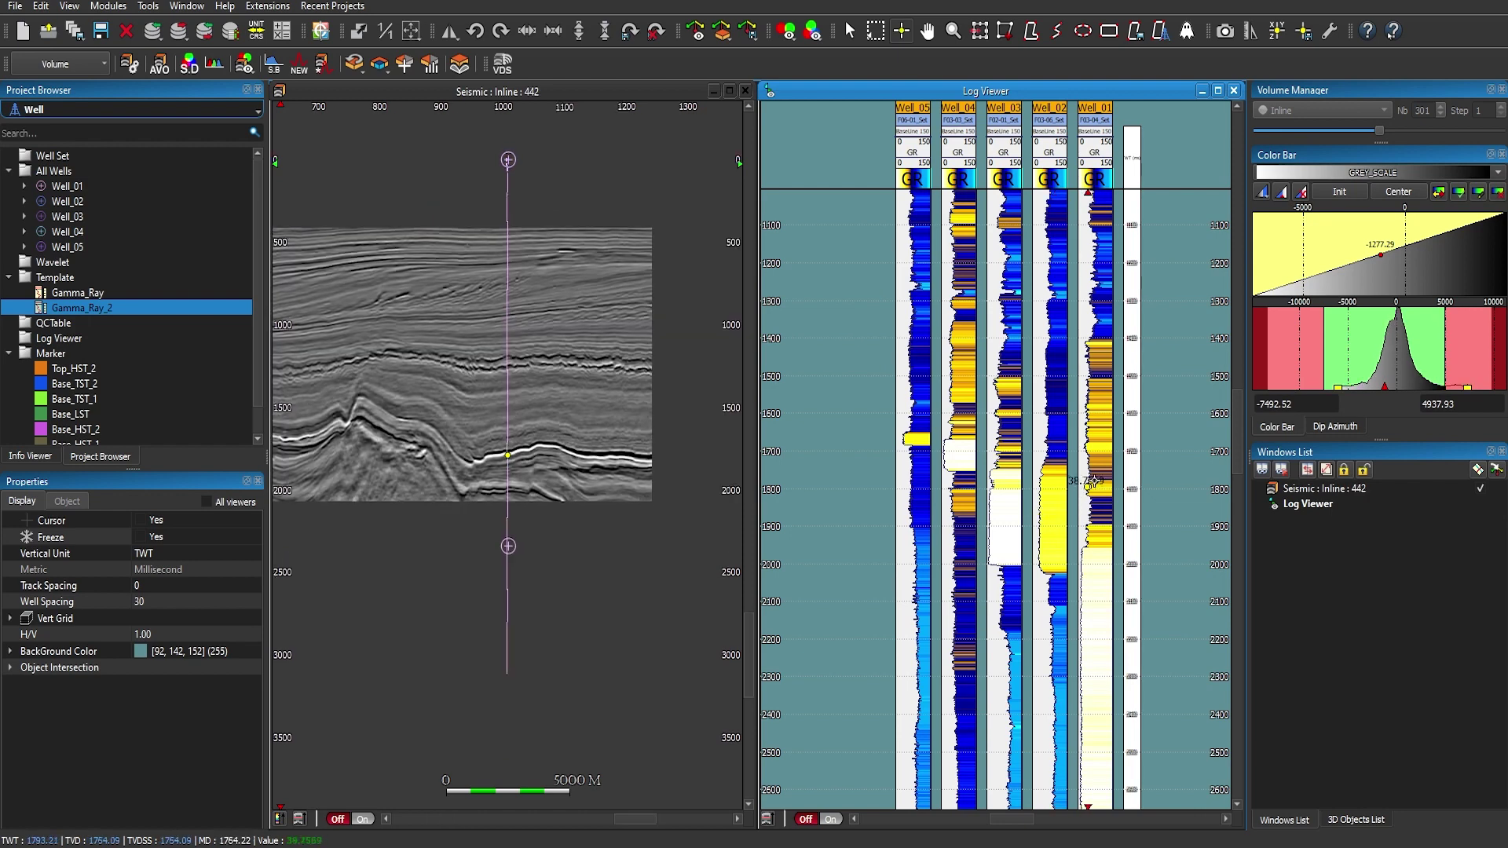
{"action": "left_click", "coordinate": [915, 455]}
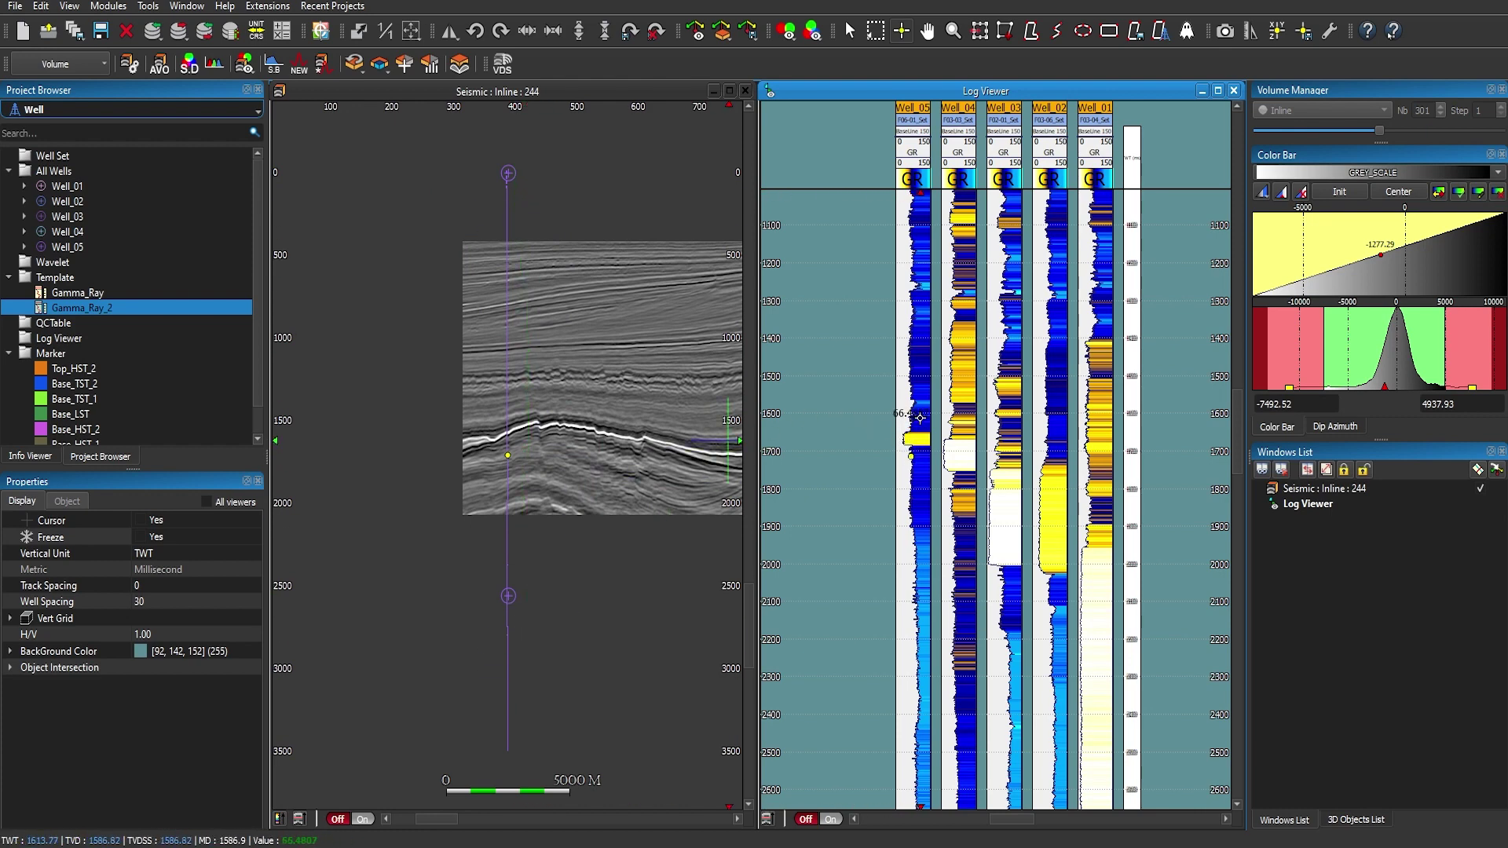
Overlay the GR logs of all five wells on the seismic section and view them at Well_03 and Well_01.
{"action": "left_click_drag", "start_coordinate": [920, 417], "coordinate": [621, 424]}
{"action": "left_click", "coordinate": [958, 540]}
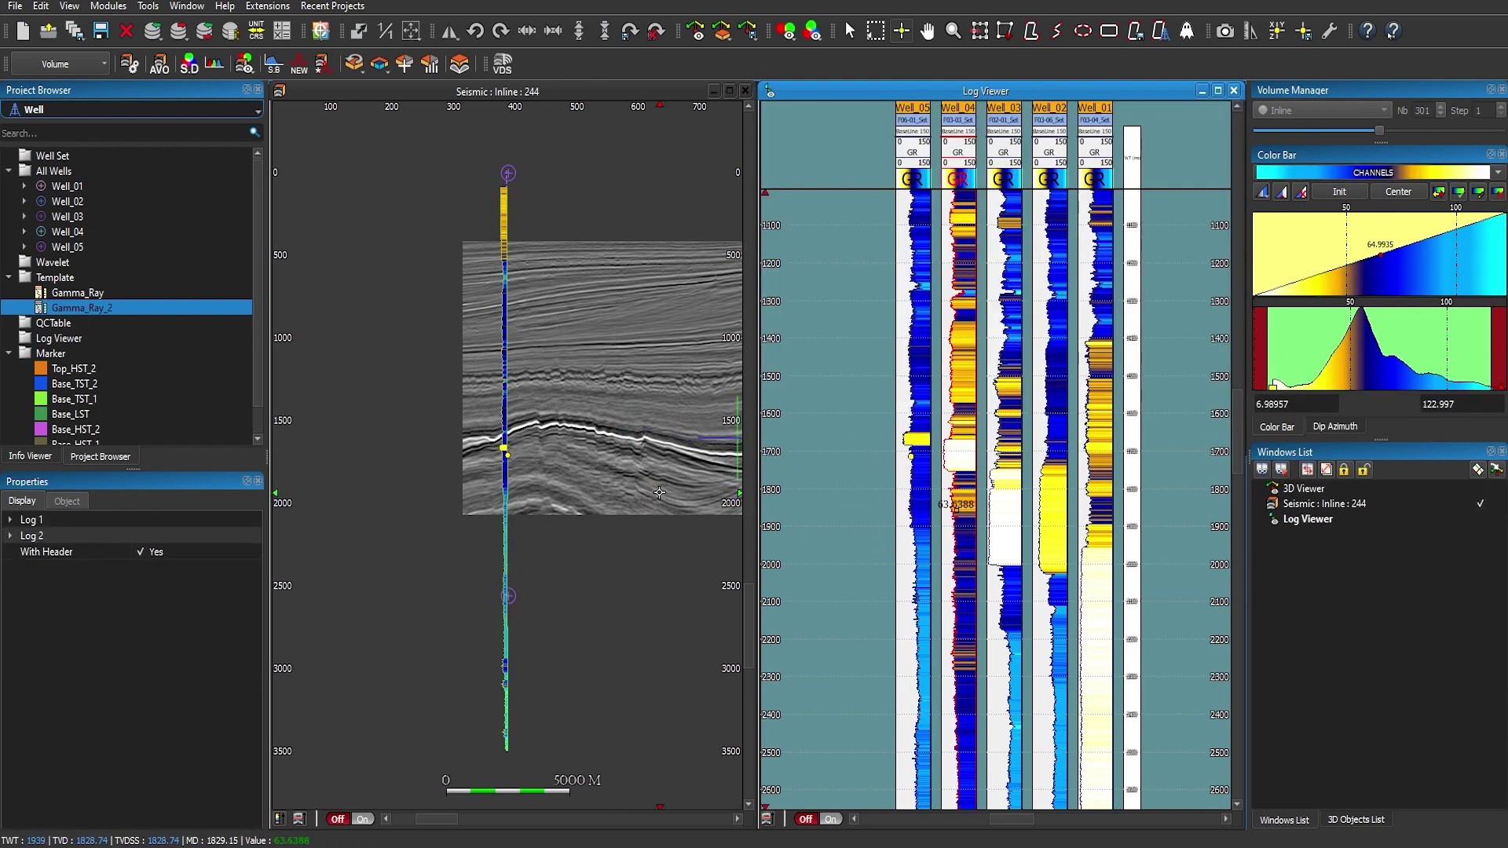
{"action": "left_click", "coordinate": [1005, 585]}
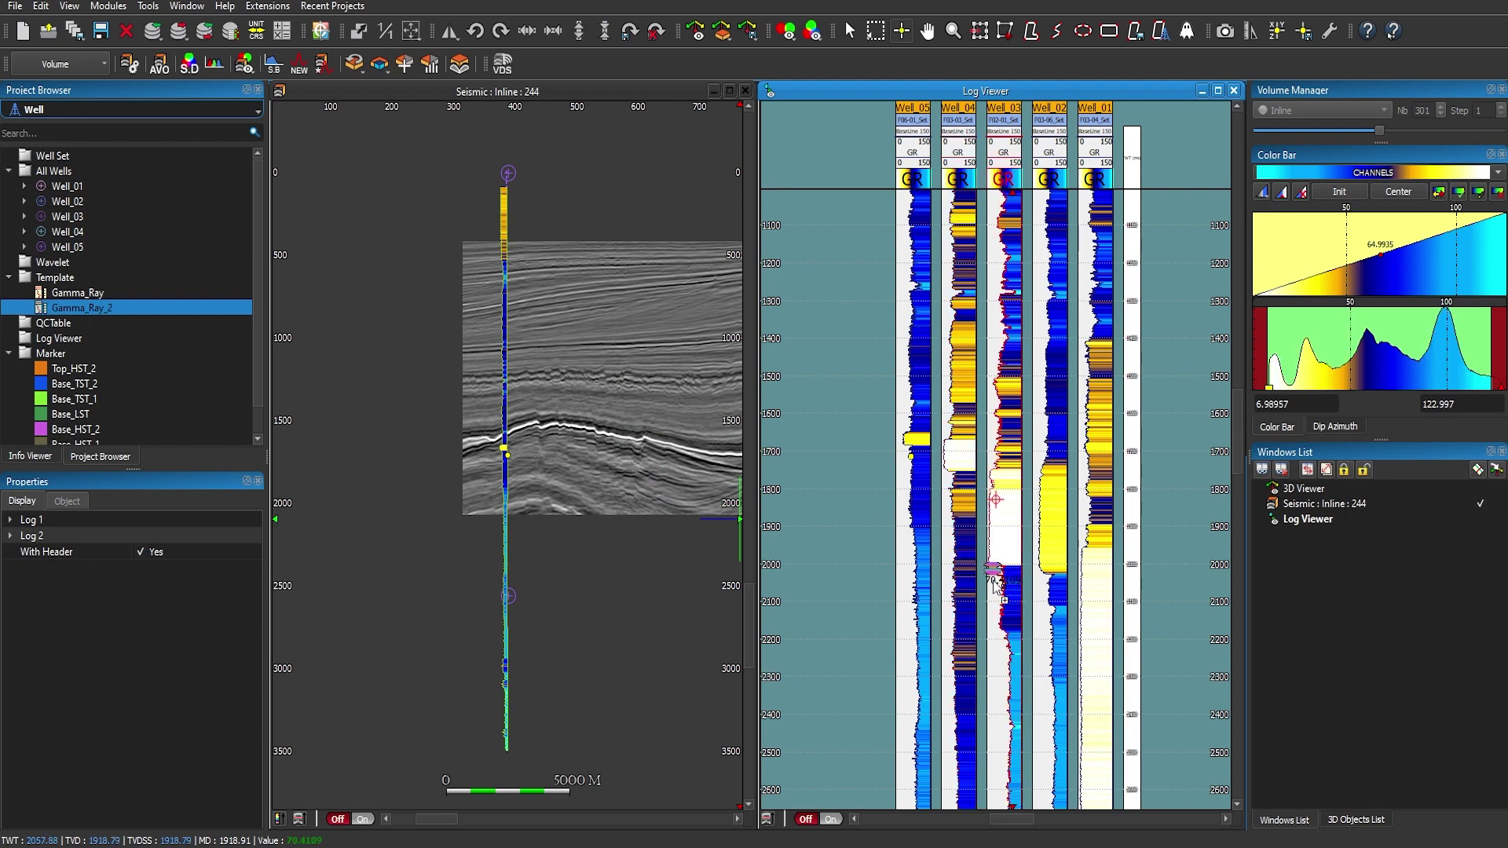
{"action": "left_click", "coordinate": [1036, 566]}
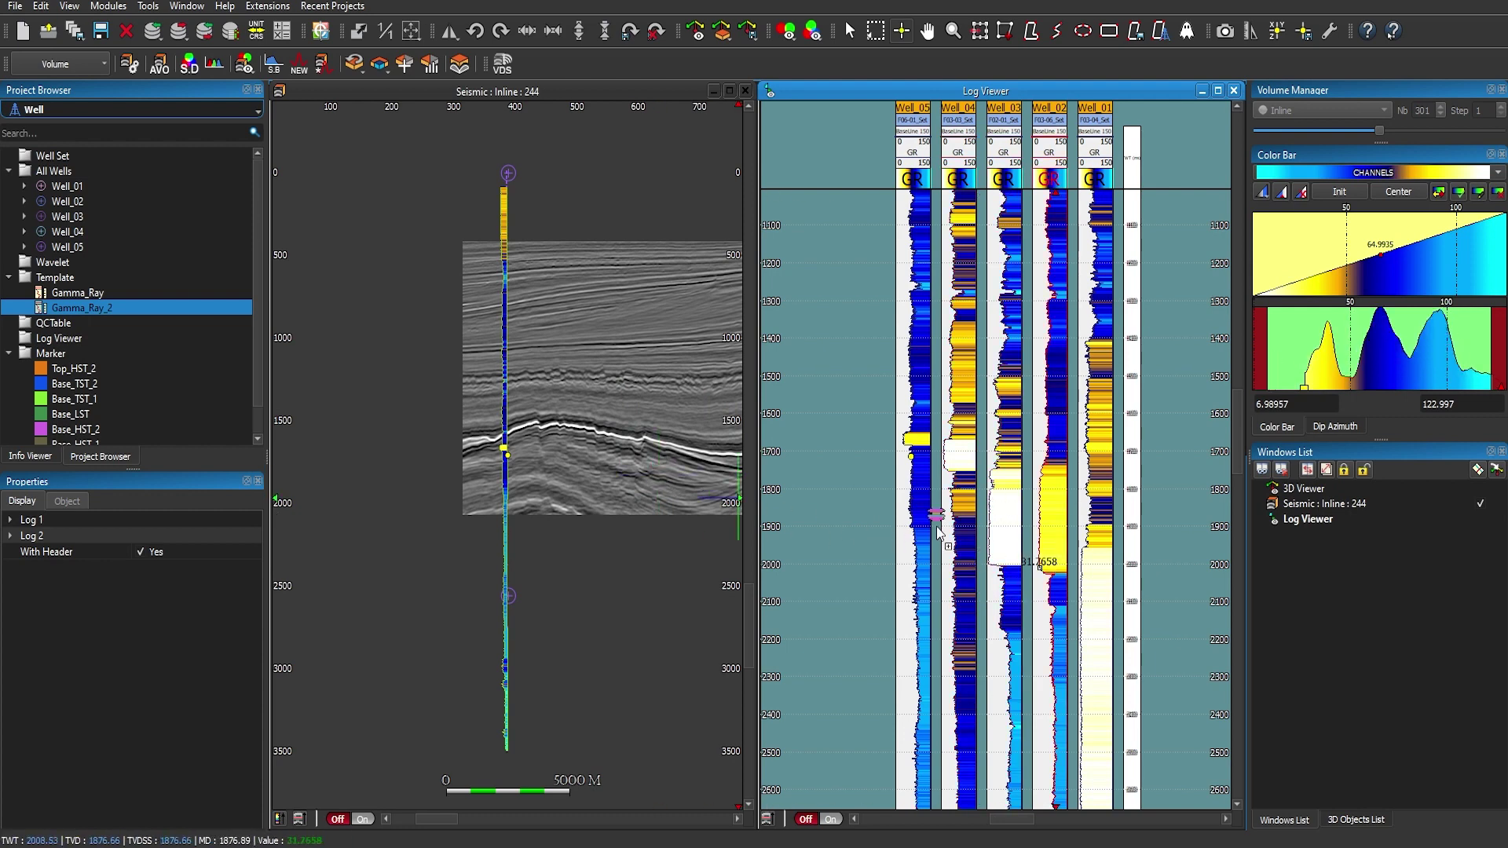
{"action": "left_click", "coordinate": [1092, 595]}
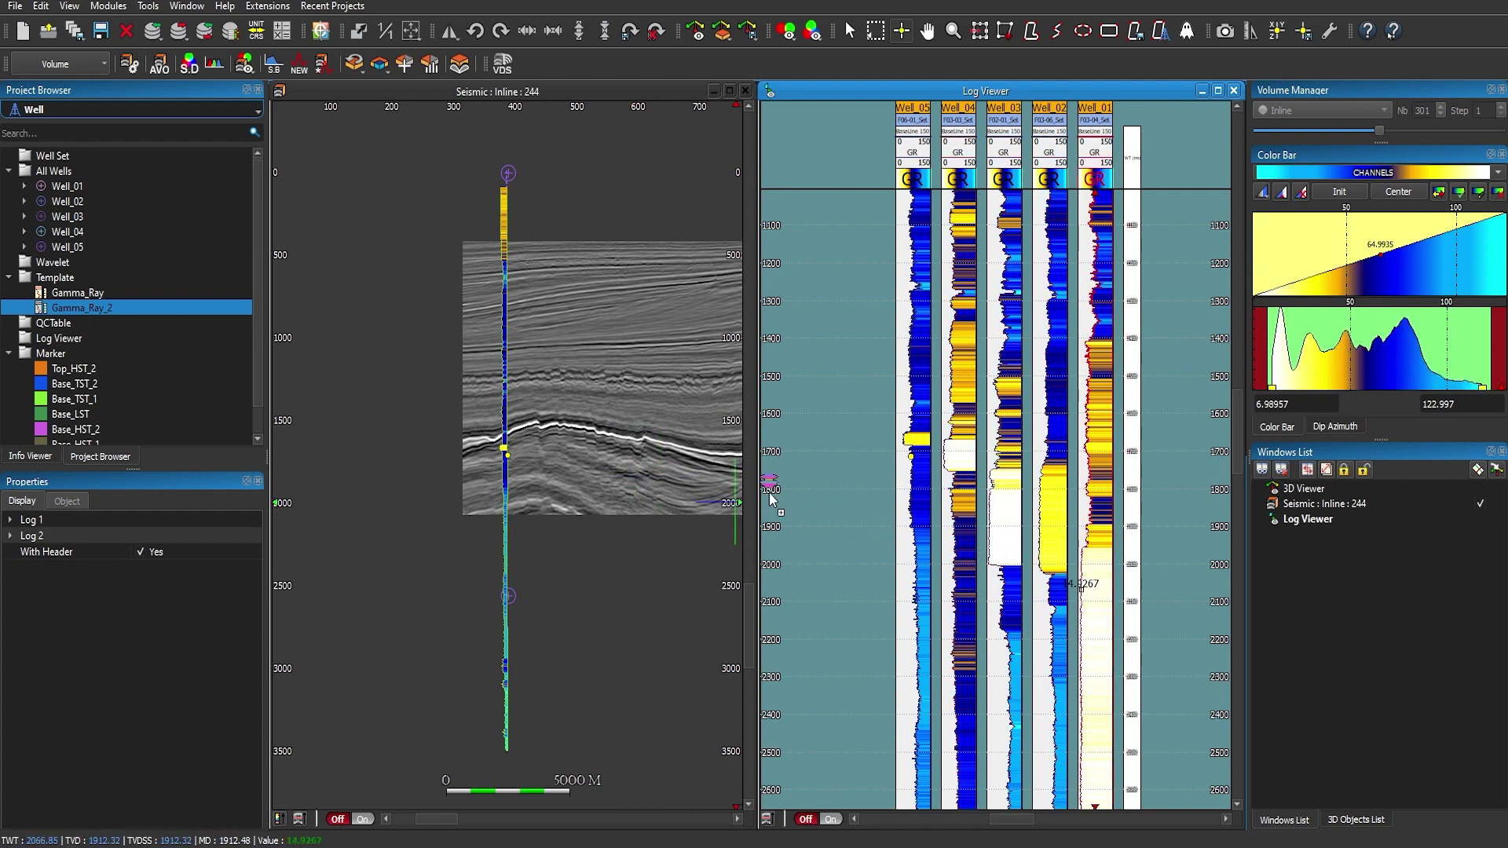
{"action": "left_click", "coordinate": [972, 548]}
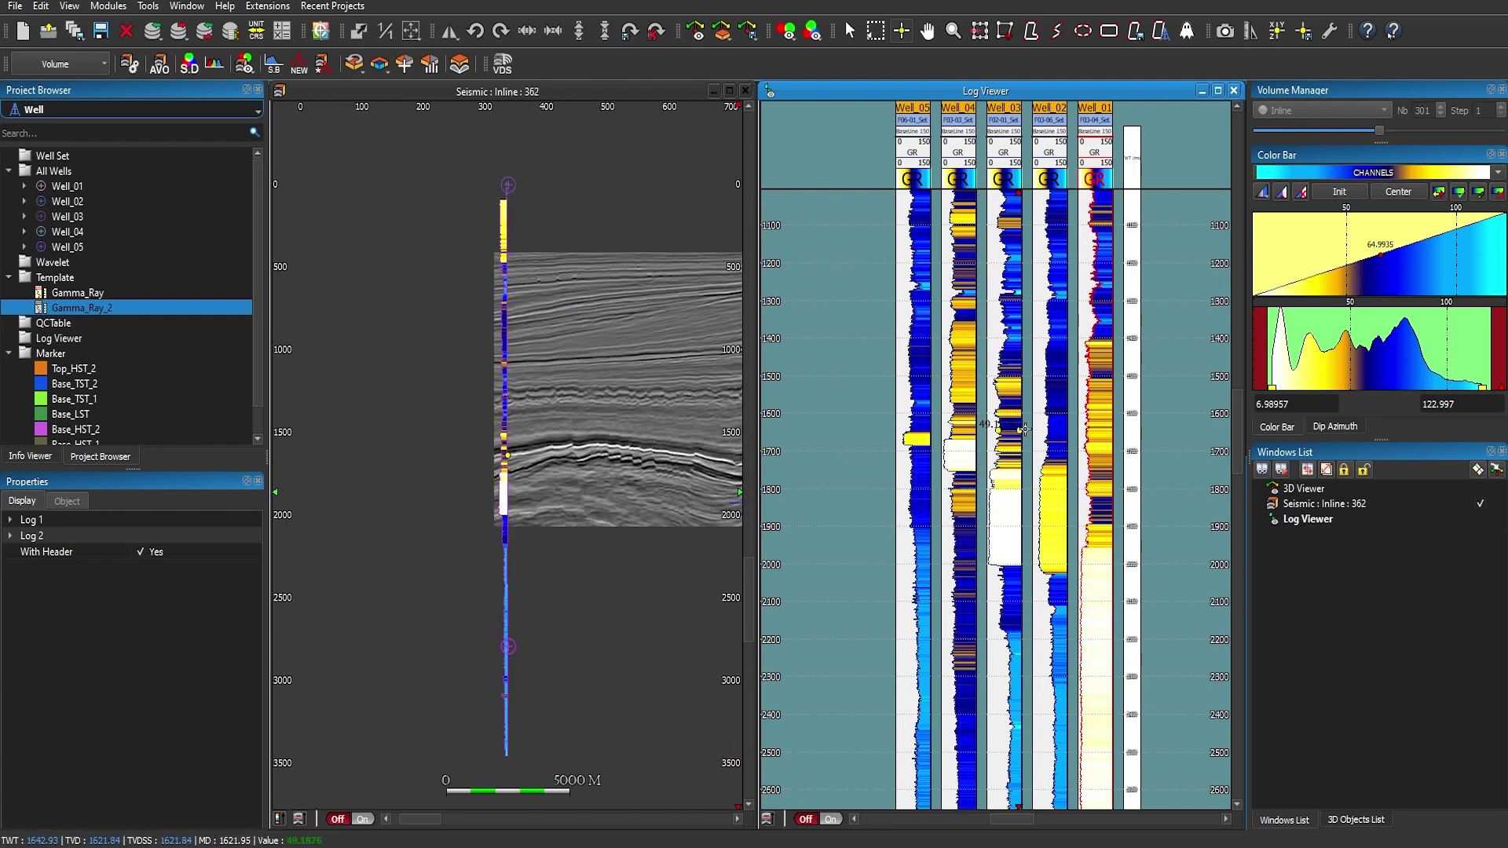
{"action": "left_click", "coordinate": [1101, 481]}
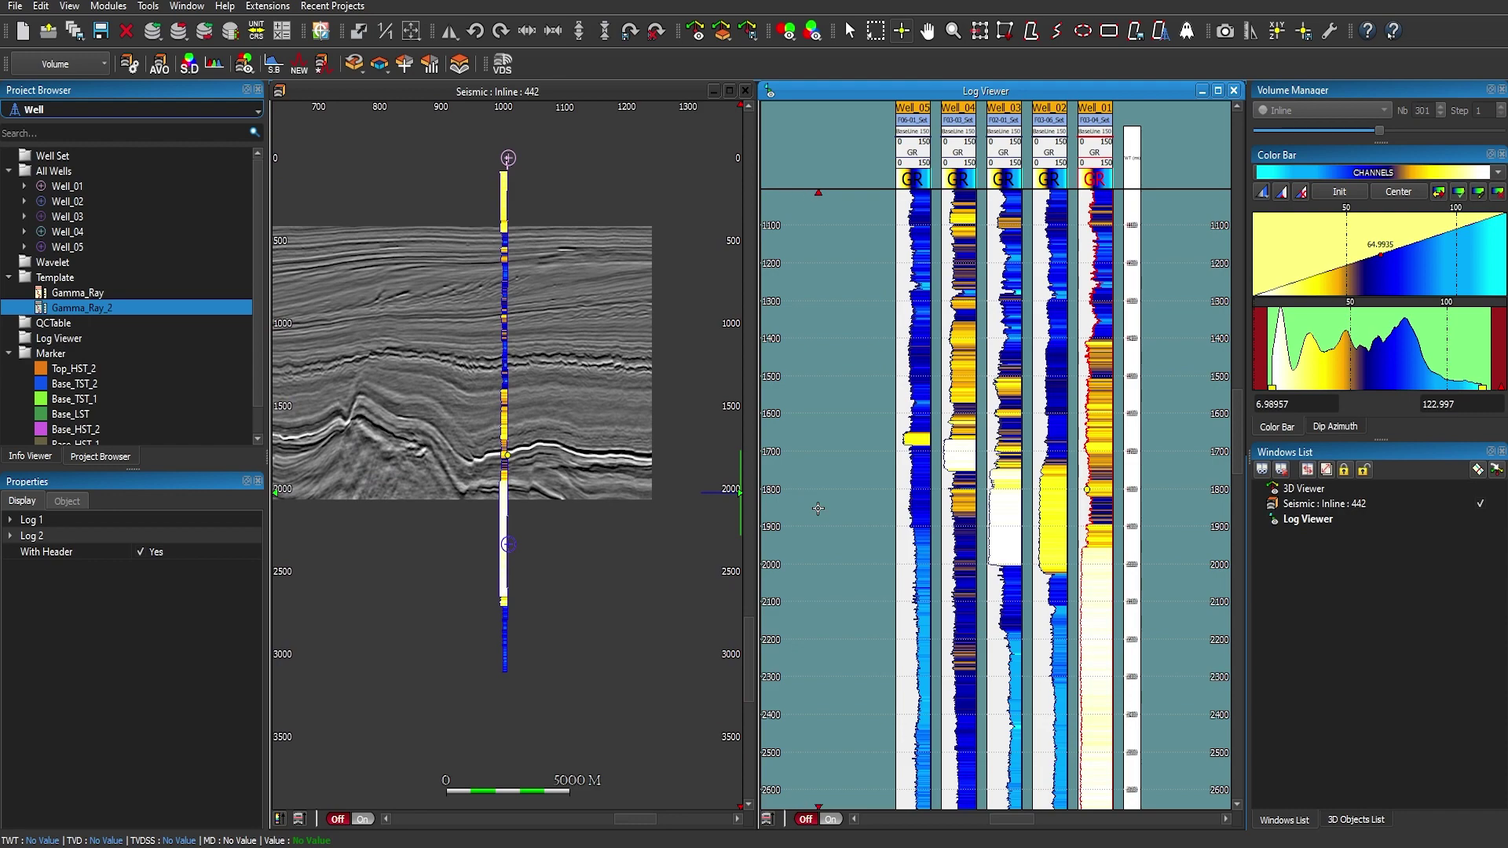
Synchronize the Log Viewer with the Seismic viewer and zoom the section around Well_01 on inline 442.
{"action": "left_click", "coordinate": [817, 514]}
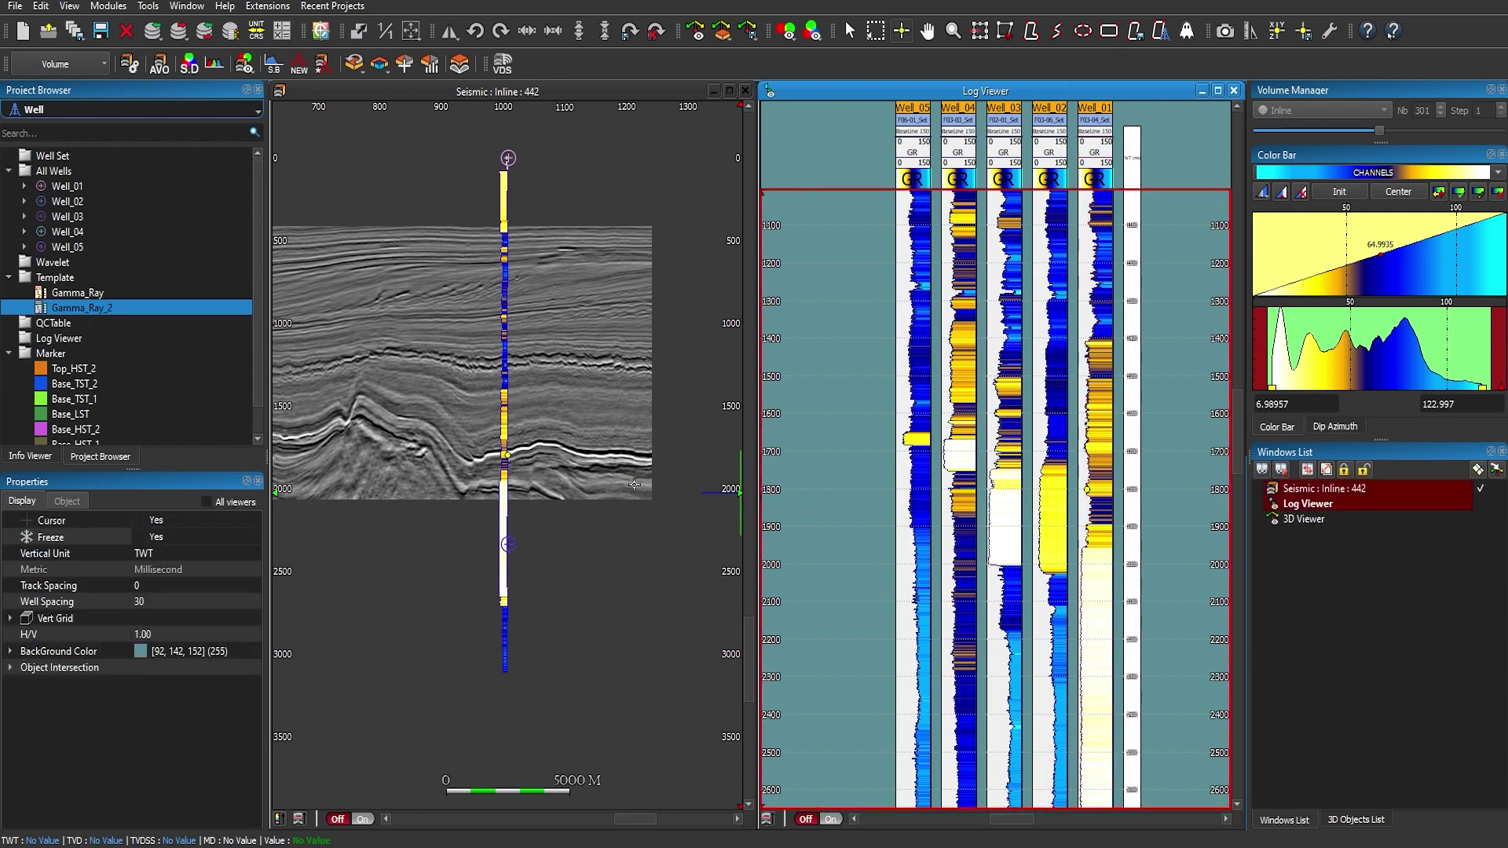
{"action": "scroll", "coordinate": [841, 537], "scroll_direction": "down", "scroll_amount": 3}
{"action": "left_click_drag", "start_coordinate": [585, 487], "coordinate": [660, 528]}
{"action": "scroll", "coordinate": [660, 529], "scroll_direction": "up", "scroll_amount": 3}
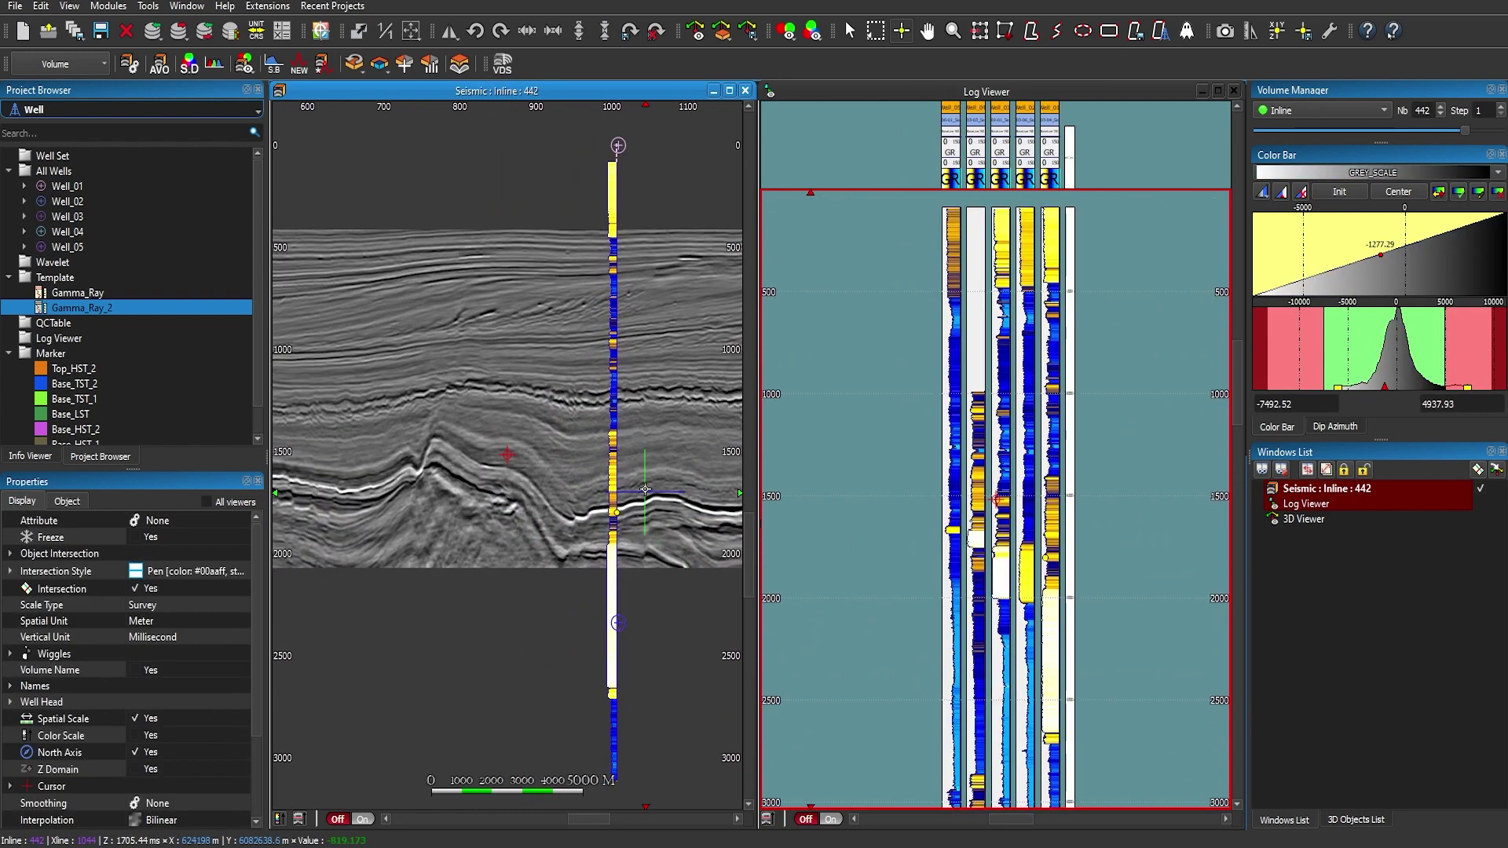
Select all markers similar to Top_HST_2 and add them to the Log Viewer.
{"action": "scroll", "coordinate": [616, 497], "scroll_direction": "down", "scroll_amount": 2}
{"action": "left_click_drag", "start_coordinate": [616, 498], "coordinate": [599, 421]}
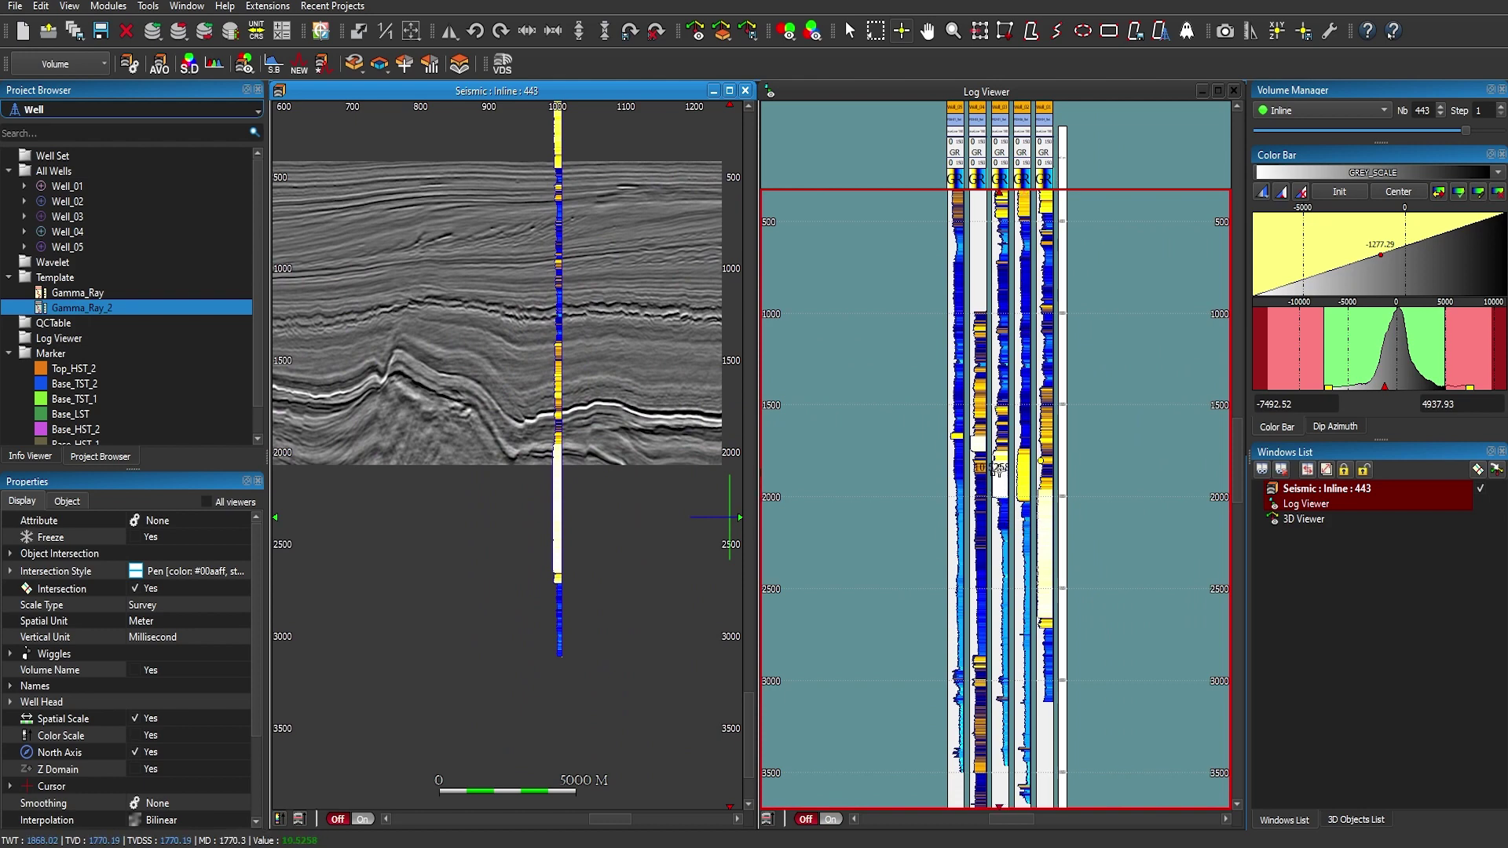
{"action": "left_click", "coordinate": [65, 370]}
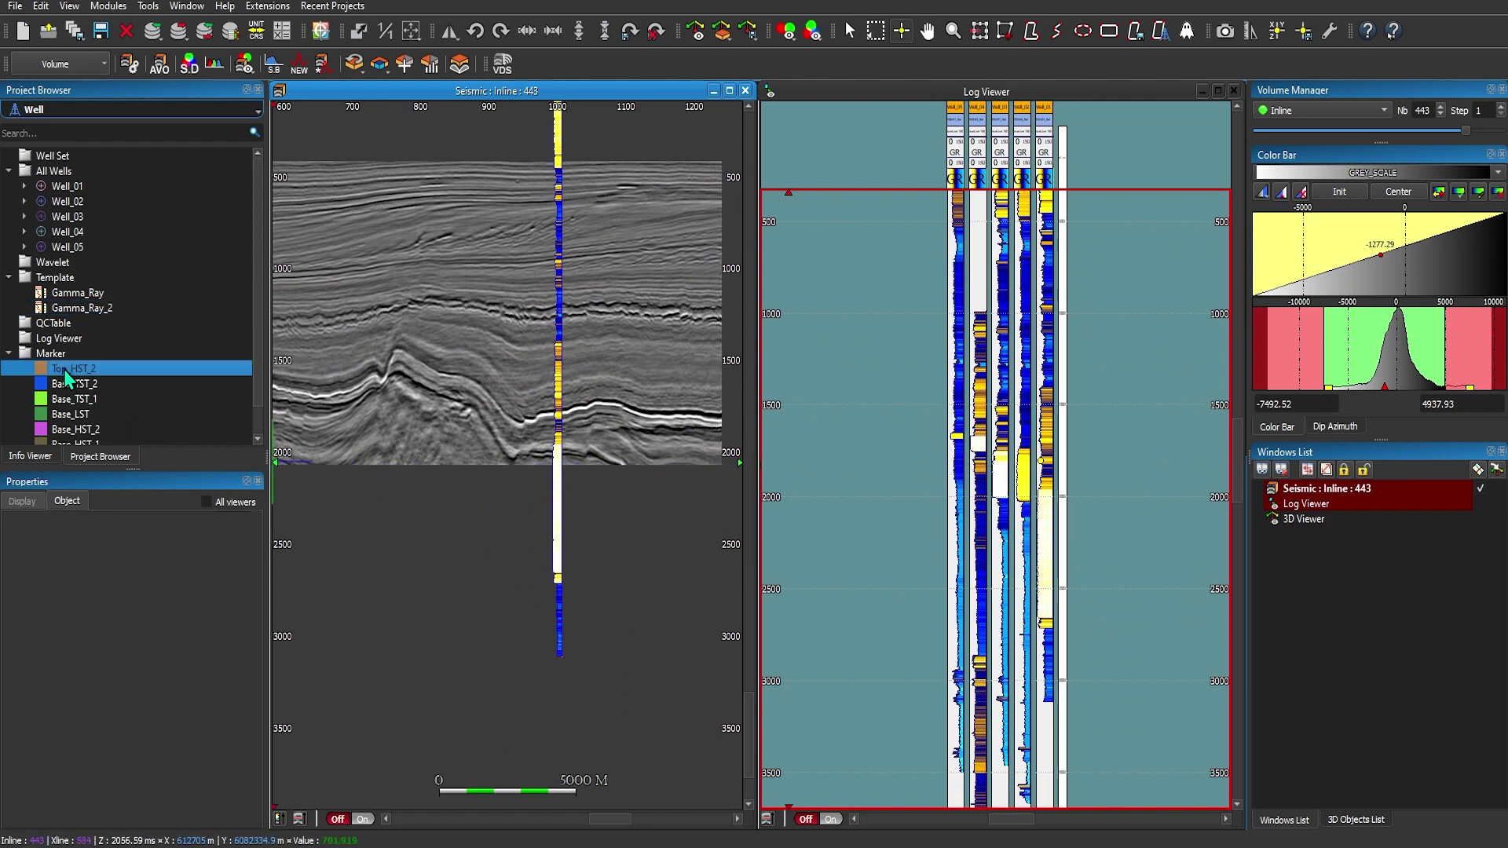
{"action": "right_click", "coordinate": [140, 369]}
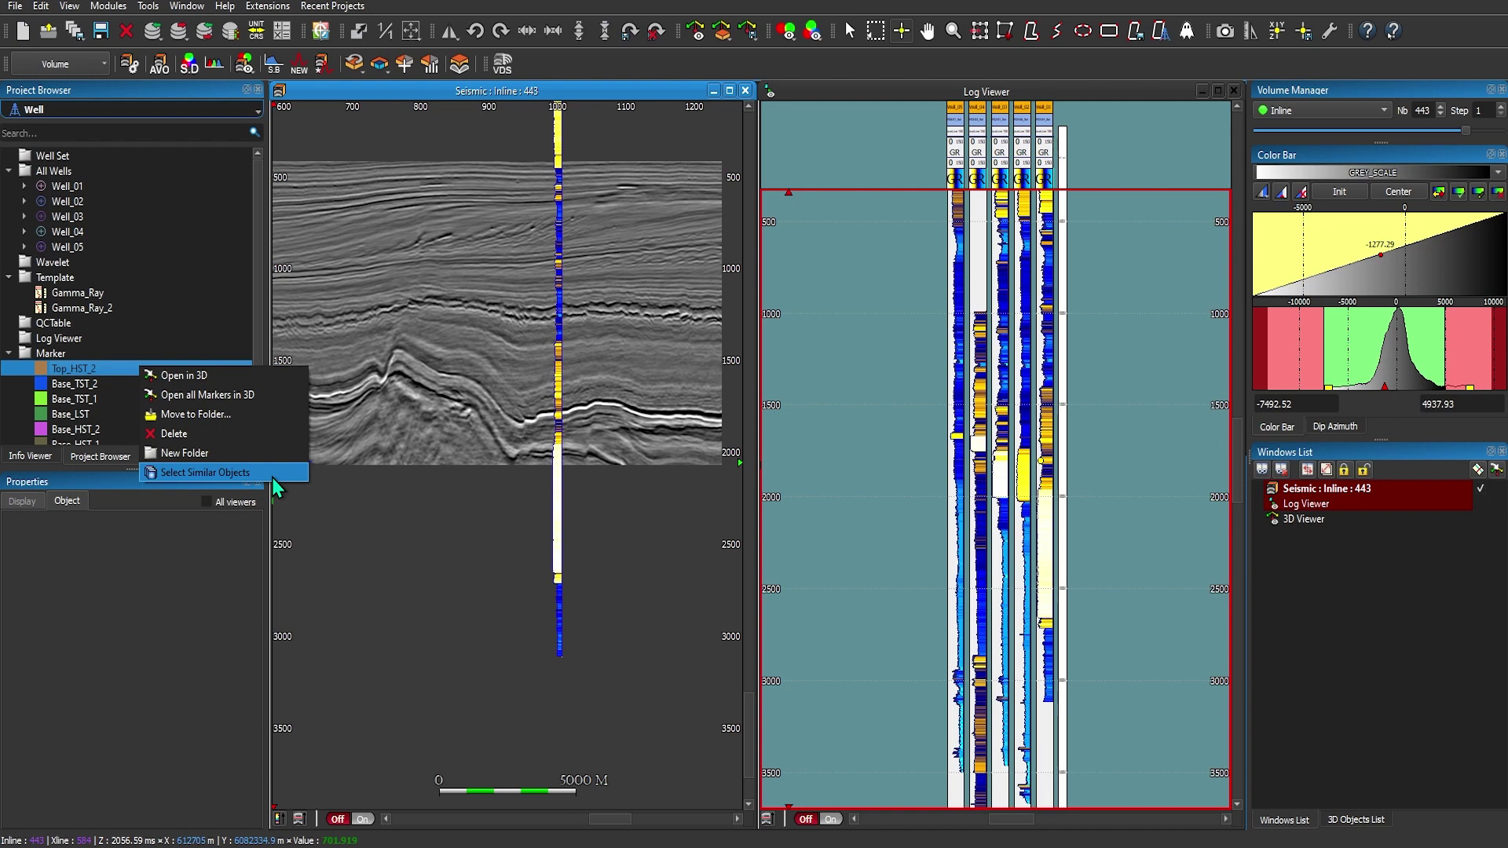
{"action": "left_click", "coordinate": [201, 474]}
{"action": "mouse_move", "coordinate": [71, 421]}
{"action": "left_mouse_down"}
{"action": "mouse_move", "coordinate": [701, 398]}
{"action": "mouse_move", "coordinate": [859, 414]}
{"action": "left_mouse_up"}
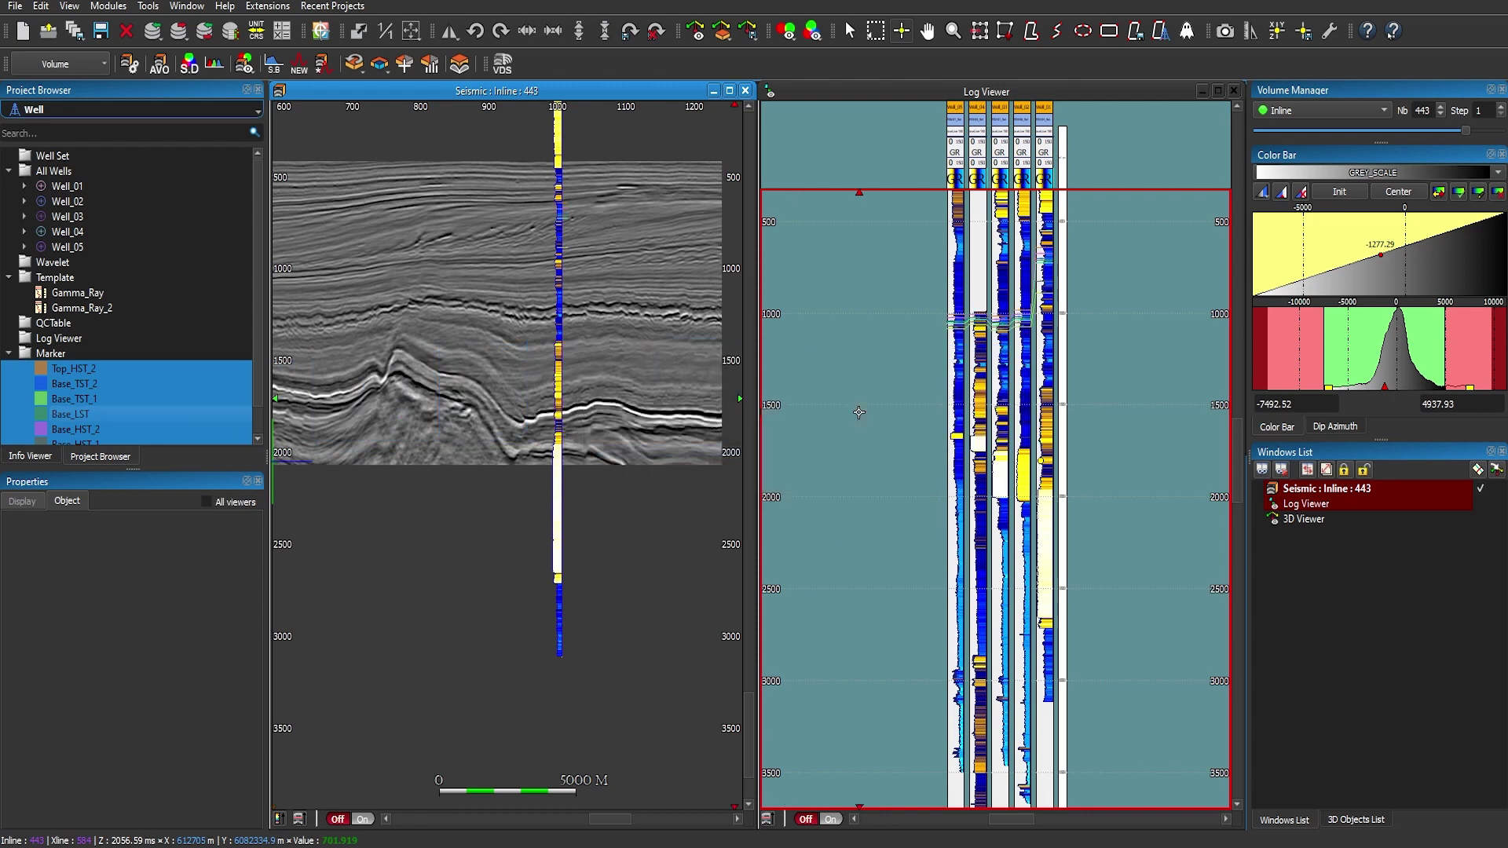
Inspect the markers correlated across the well logs and center both viewers on Well_04's marker interval on inline 319.
{"action": "scroll", "coordinate": [1013, 393], "scroll_direction": "up", "scroll_amount": 5}
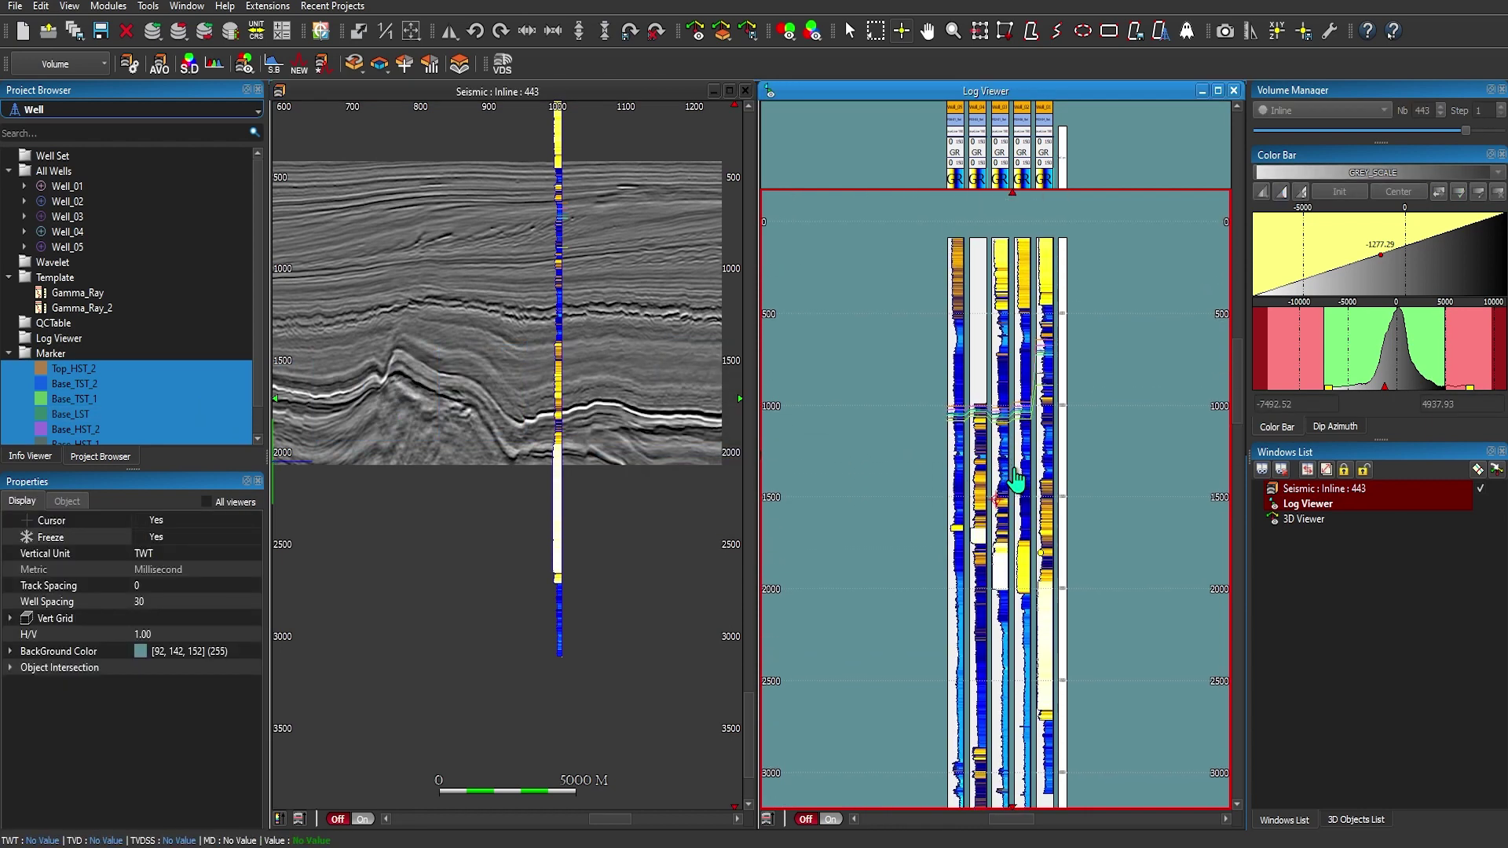
{"action": "scroll", "coordinate": [1021, 497], "scroll_direction": "up", "scroll_amount": 5}
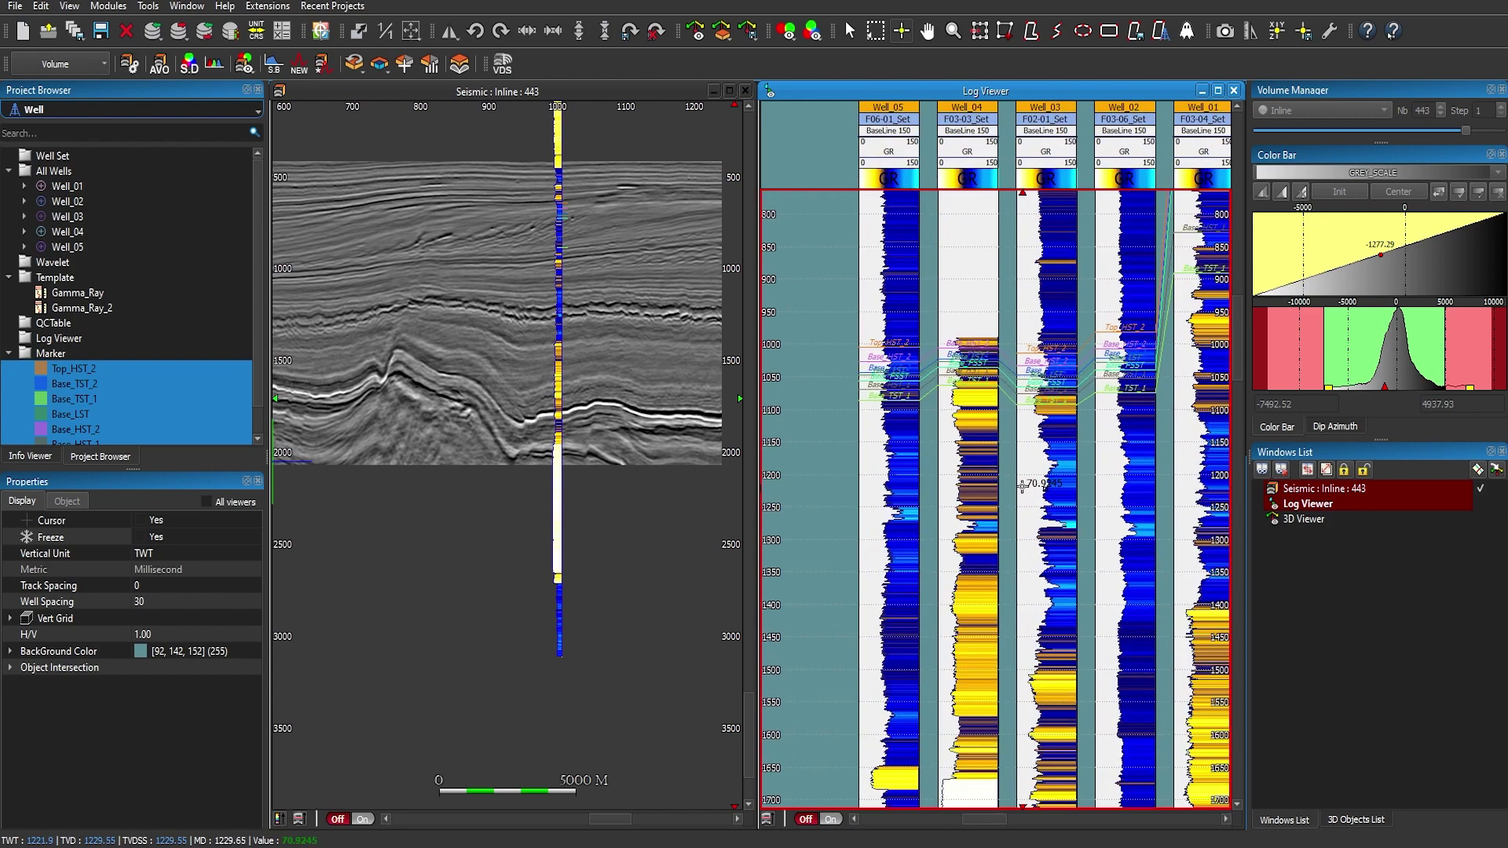
{"action": "left_click_drag", "start_coordinate": [995, 560], "coordinate": [978, 620]}
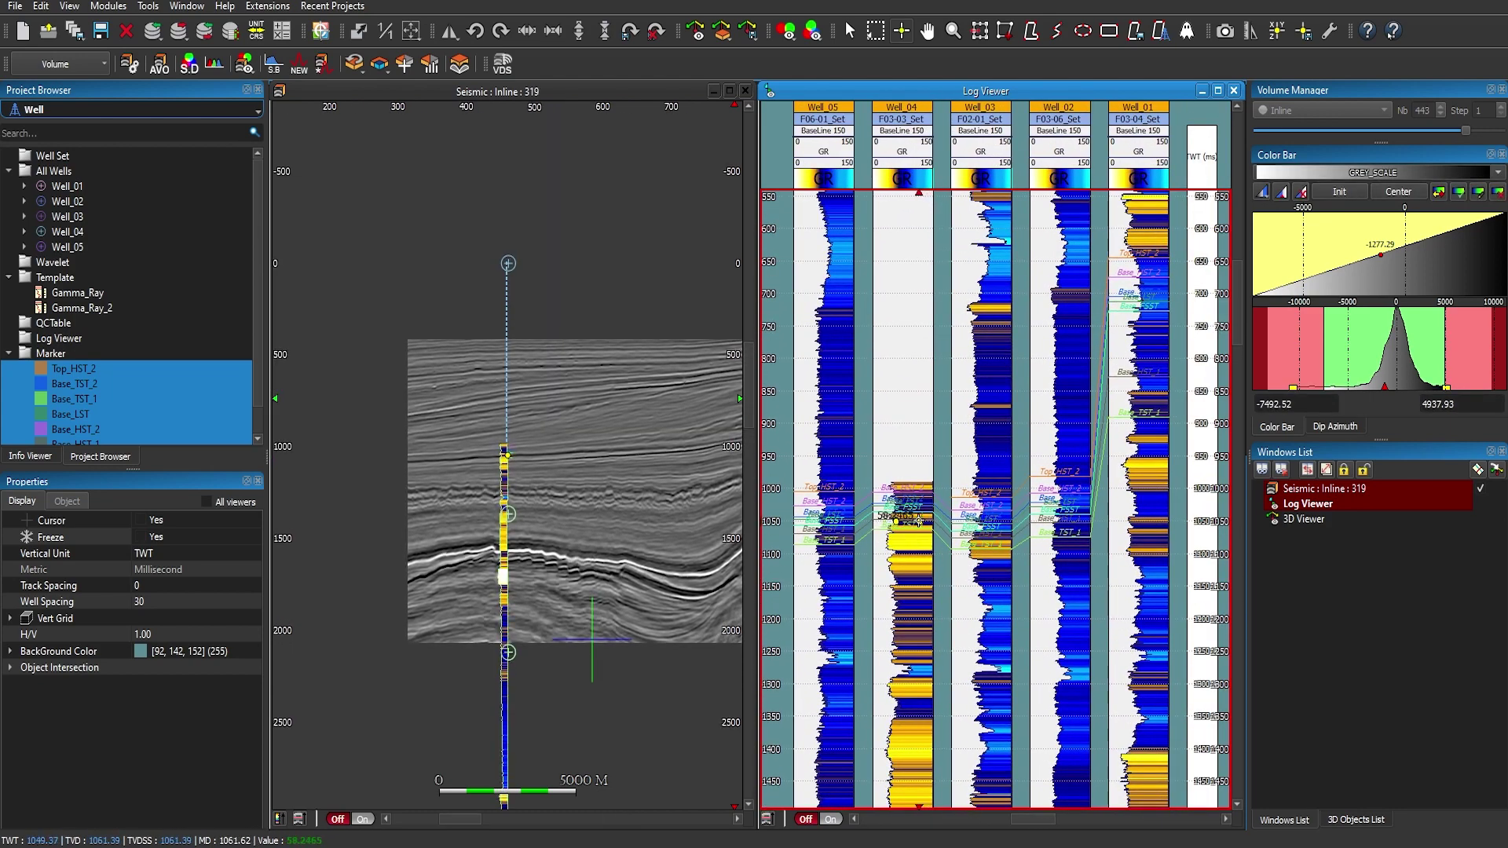
{"action": "scroll", "coordinate": [503, 463], "scroll_direction": "up", "scroll_amount": 3}
{"action": "left_click", "coordinate": [494, 471]}
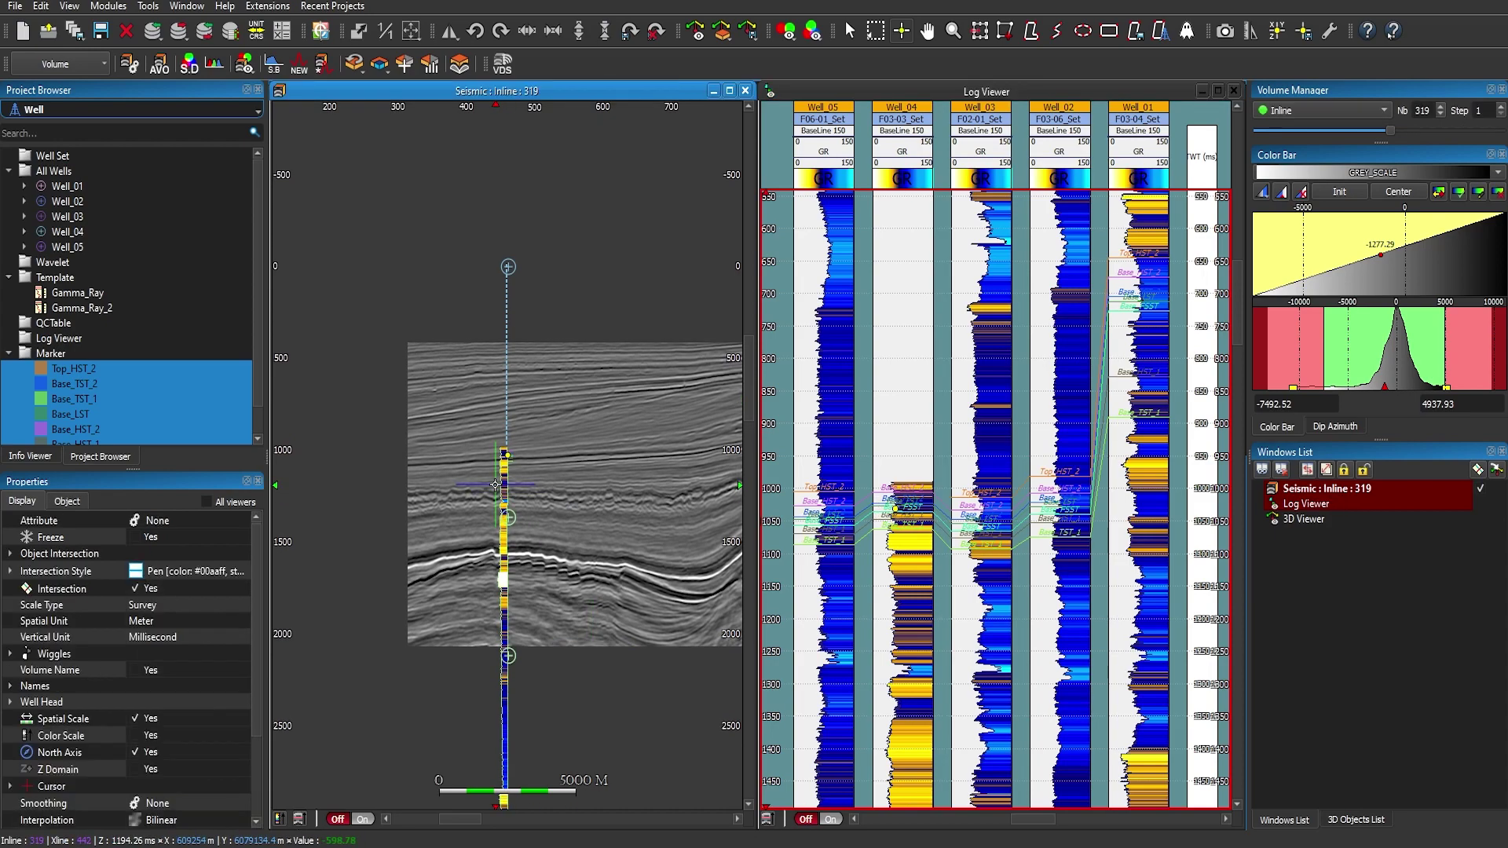
{"action": "scroll", "coordinate": [493, 471], "scroll_direction": "up", "scroll_amount": 4}
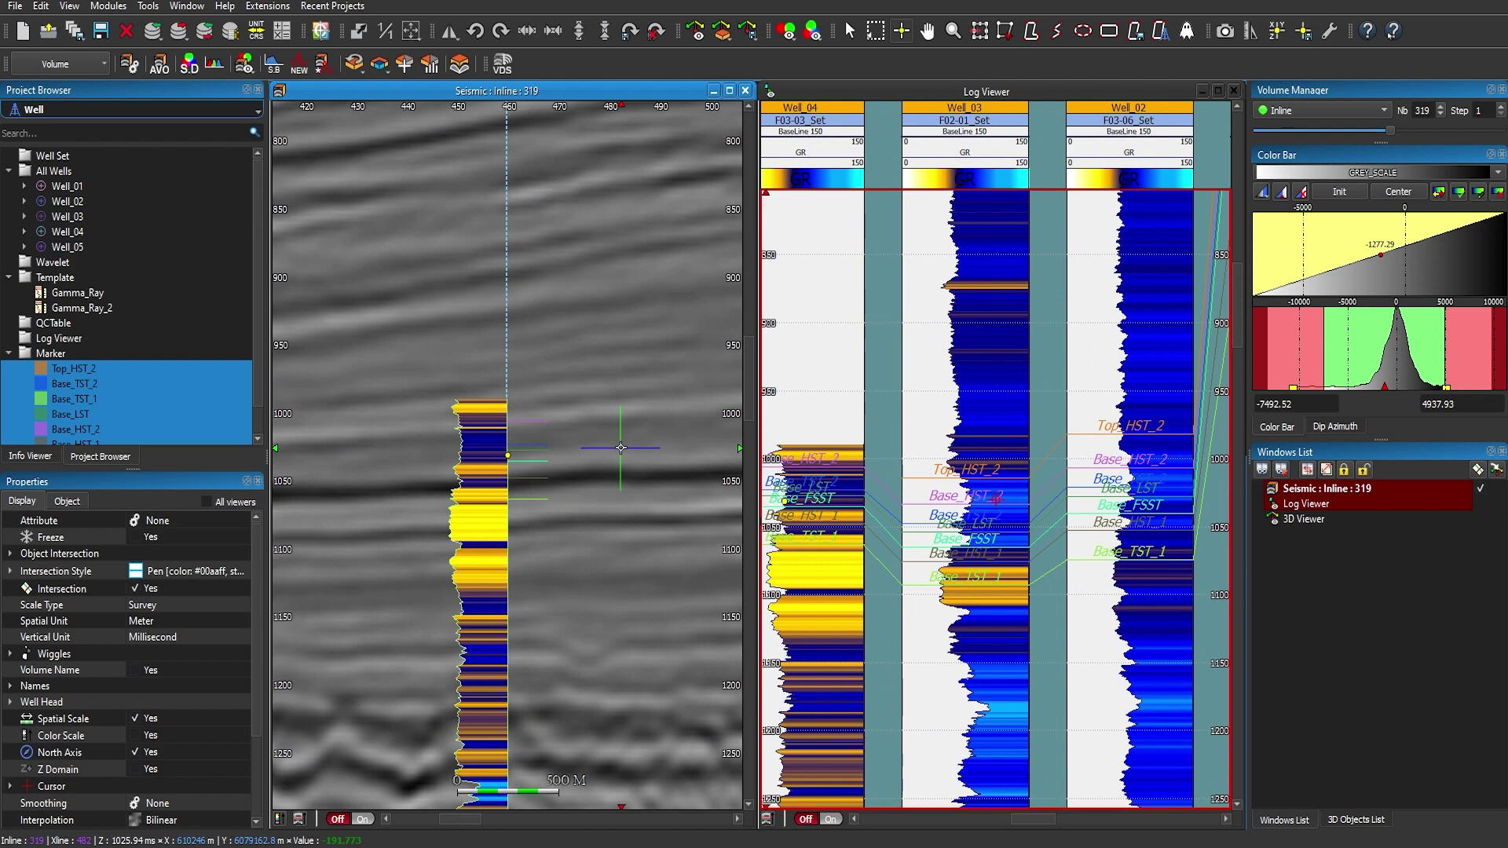
Turn on the marker names in the Seismic viewer and review them around Well_04 on inline 318.
{"action": "left_click", "coordinate": [10, 687]}
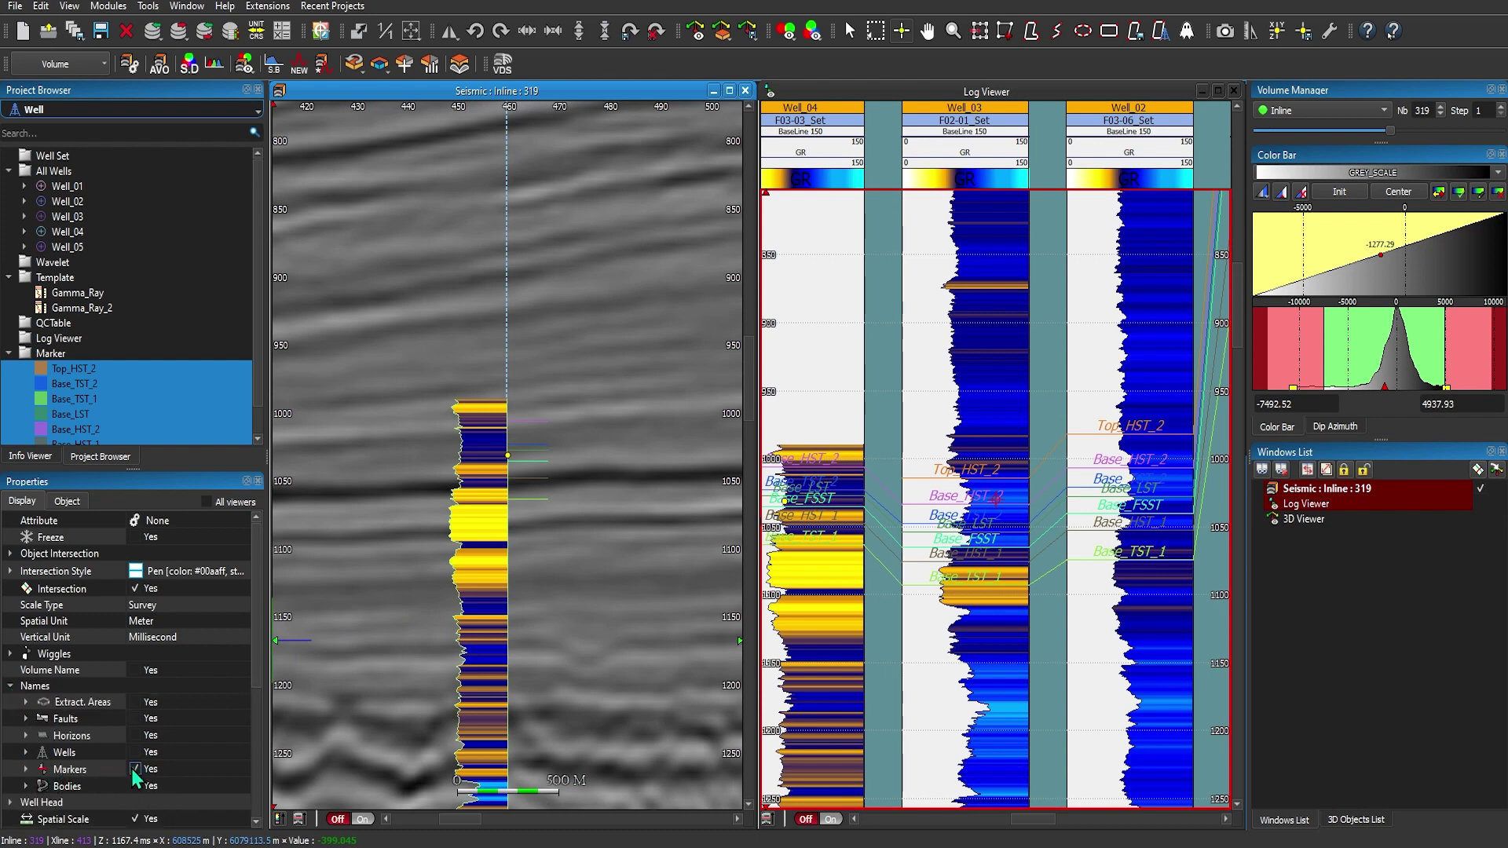
{"action": "scroll", "coordinate": [408, 654], "scroll_direction": "down", "scroll_amount": 1}
{"action": "scroll", "coordinate": [408, 654], "scroll_direction": "up", "scroll_amount": 1}
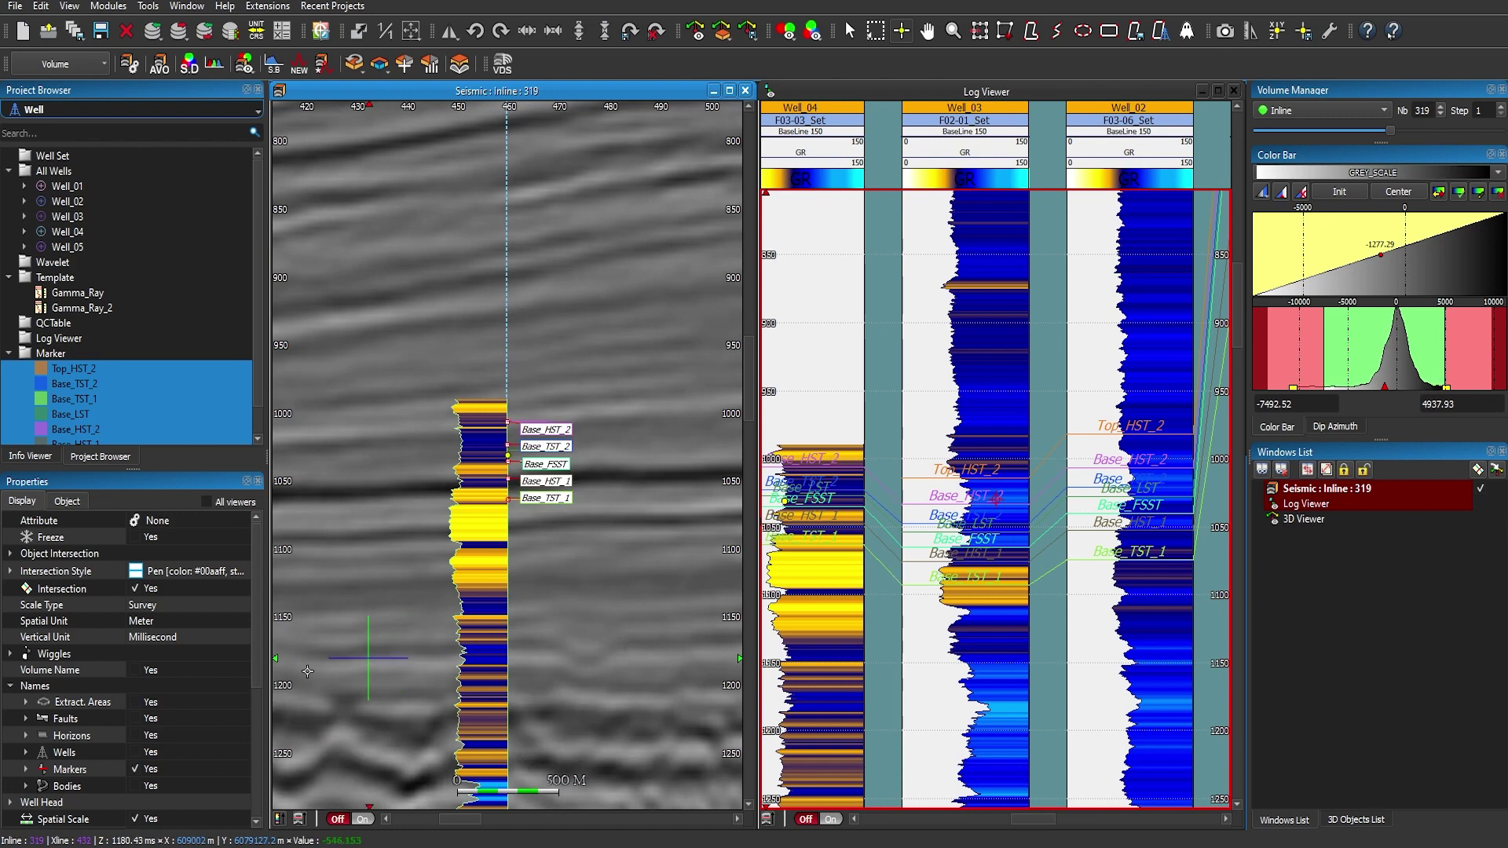
{"action": "left_click", "coordinate": [135, 768]}
{"action": "scroll", "coordinate": [343, 669], "scroll_direction": "down", "scroll_amount": 1}
{"action": "scroll", "coordinate": [343, 669], "scroll_direction": "up", "scroll_amount": 1}
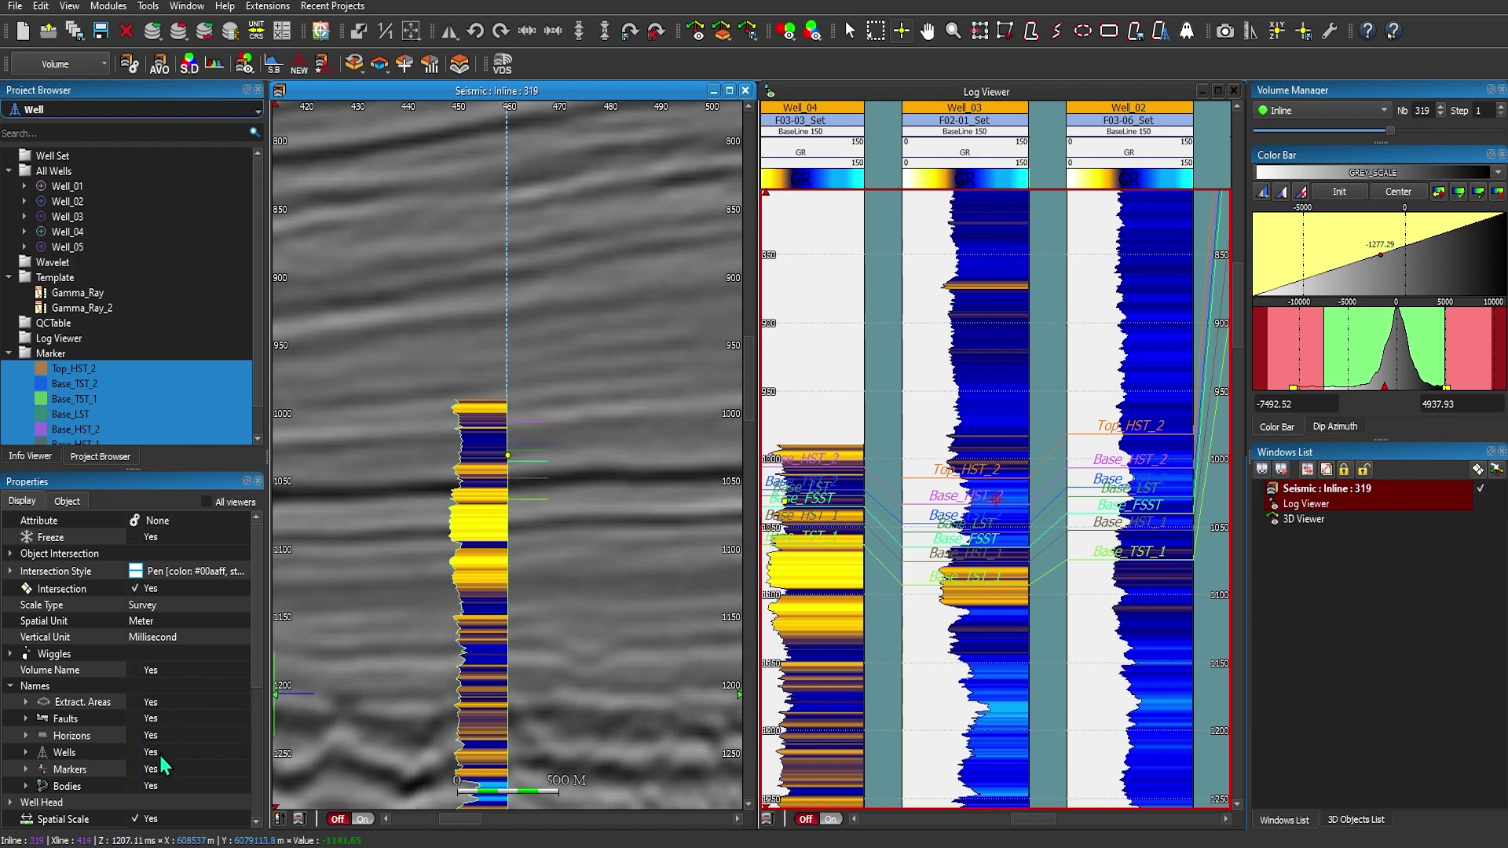
{"action": "left_click", "coordinate": [135, 769]}
{"action": "scroll", "coordinate": [416, 605], "scroll_direction": "down", "scroll_amount": 1}
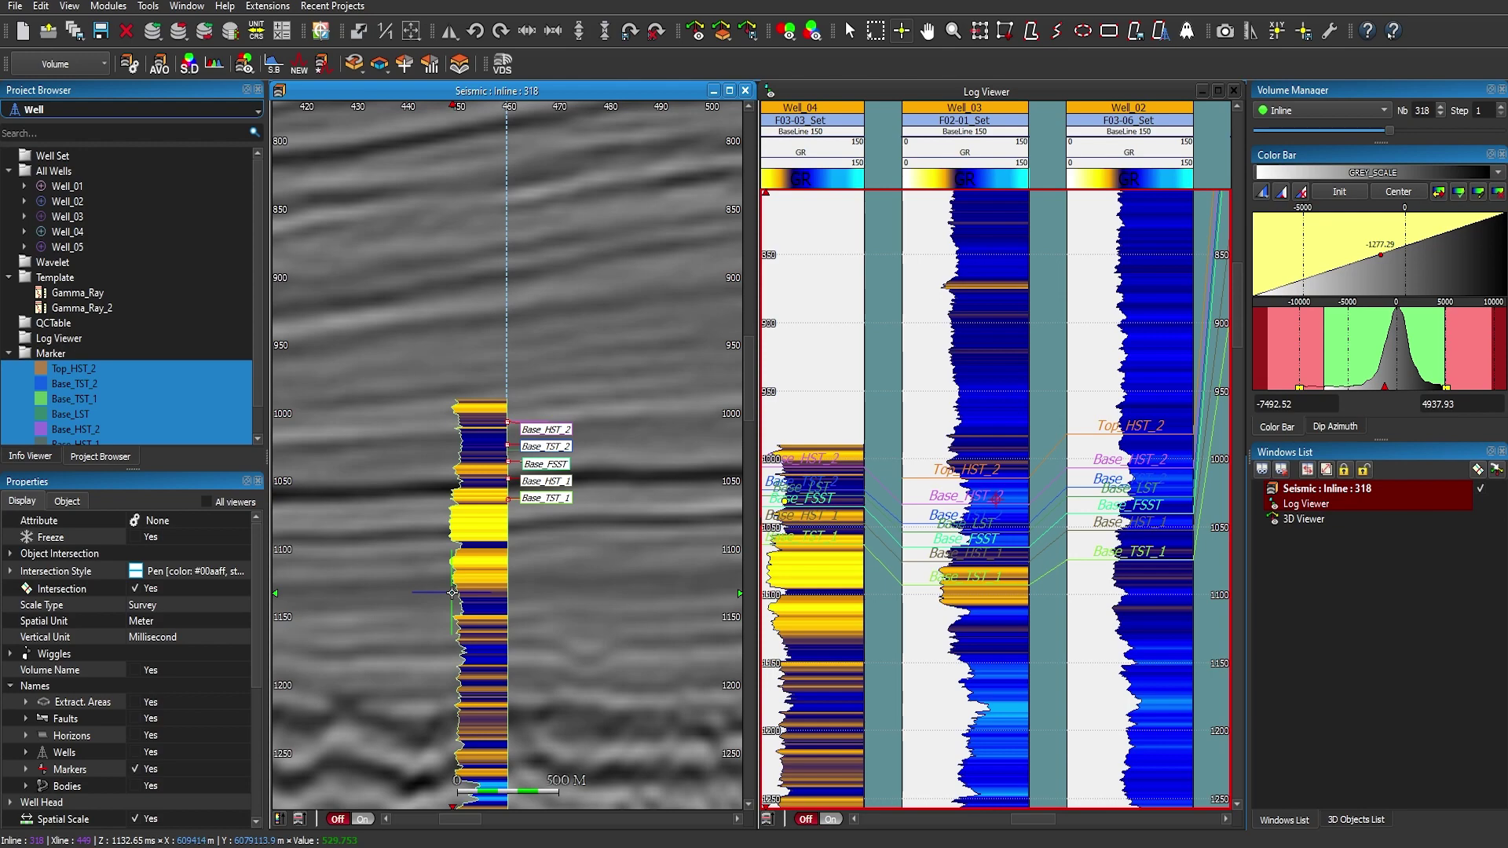
{"action": "scroll", "coordinate": [597, 548], "scroll_direction": "down", "scroll_amount": 3}
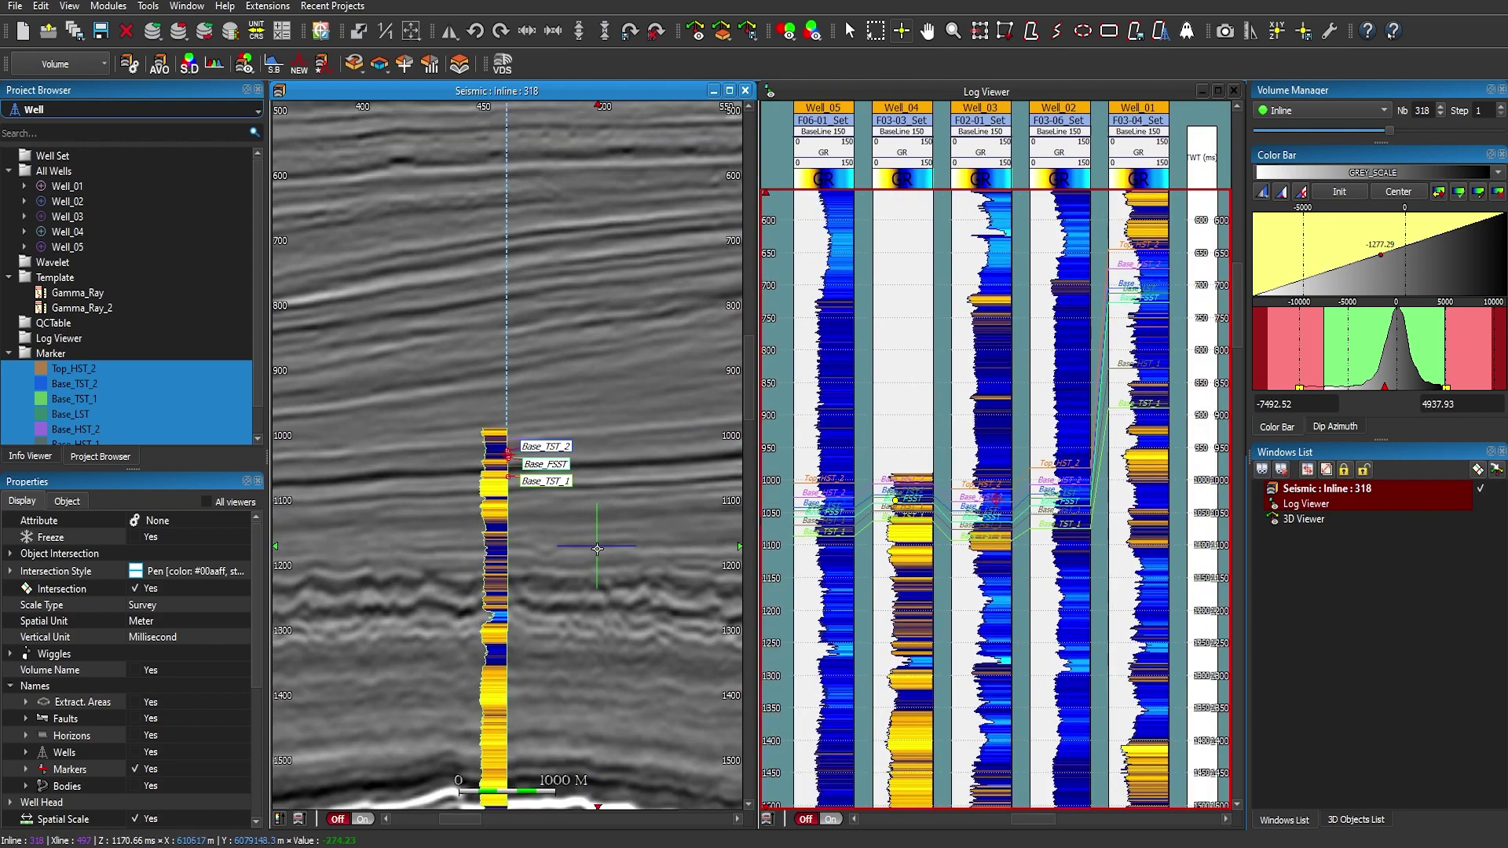
{"action": "scroll", "coordinate": [597, 549], "scroll_direction": "down", "scroll_amount": 2}
{"action": "left_click_drag", "start_coordinate": [596, 551], "coordinate": [581, 440]}
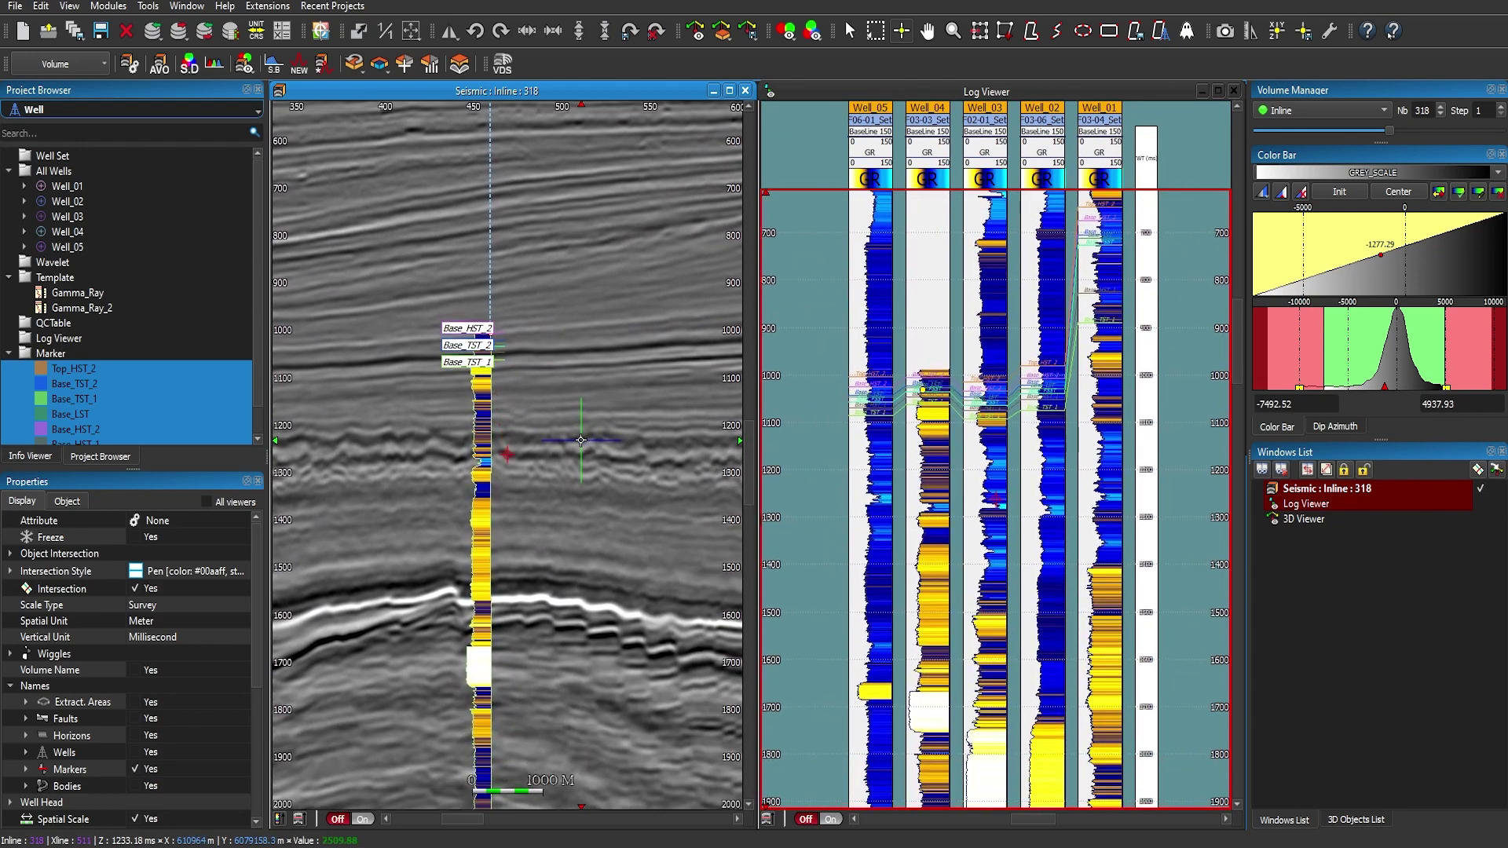
{"action": "scroll", "coordinate": [582, 440], "scroll_direction": "down", "scroll_amount": 3}
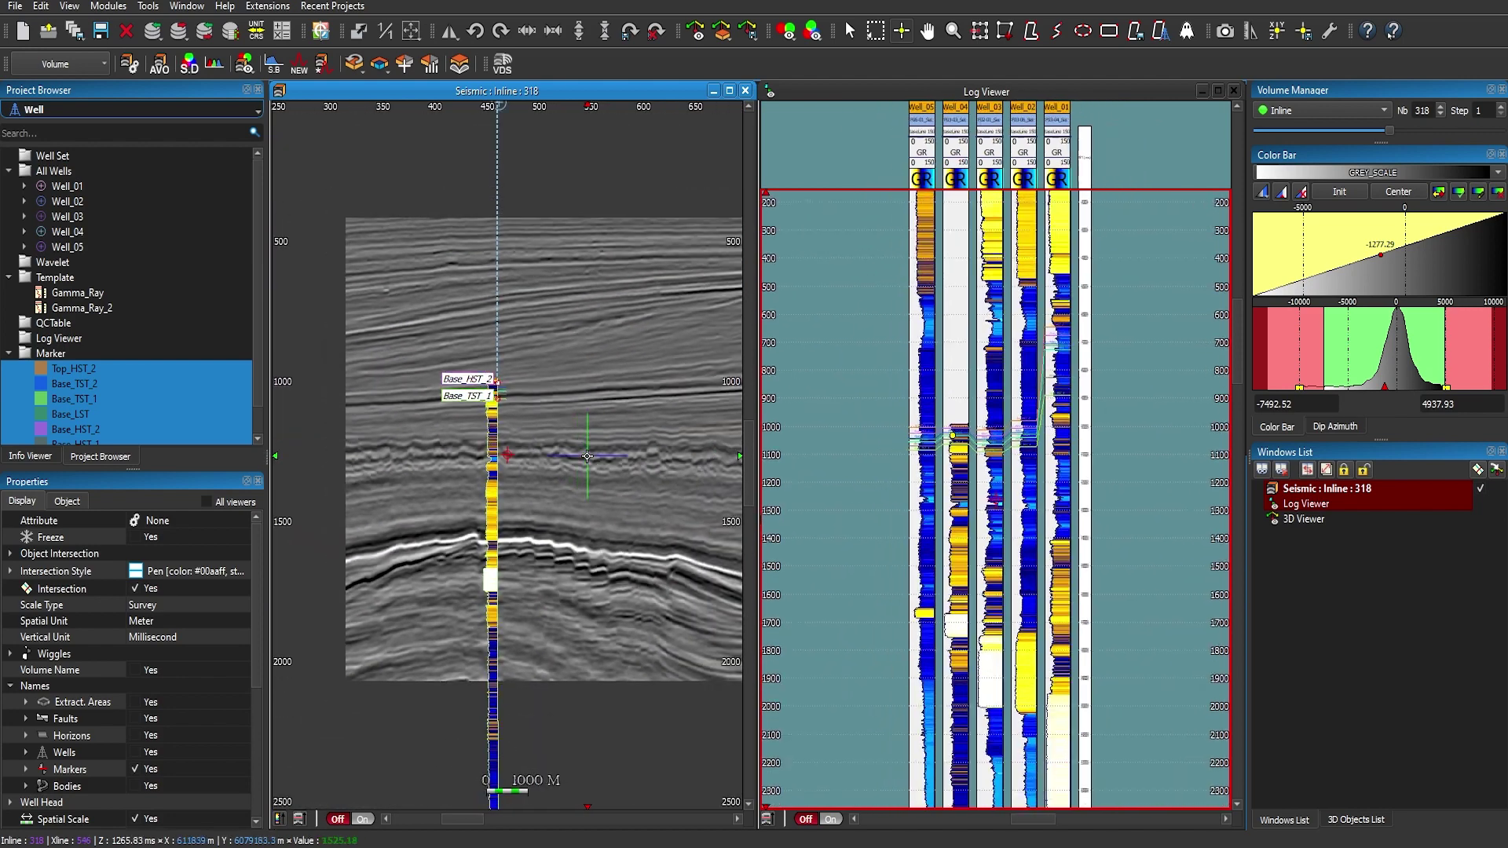
{"action": "left_click_drag", "start_coordinate": [578, 463], "coordinate": [460, 450]}
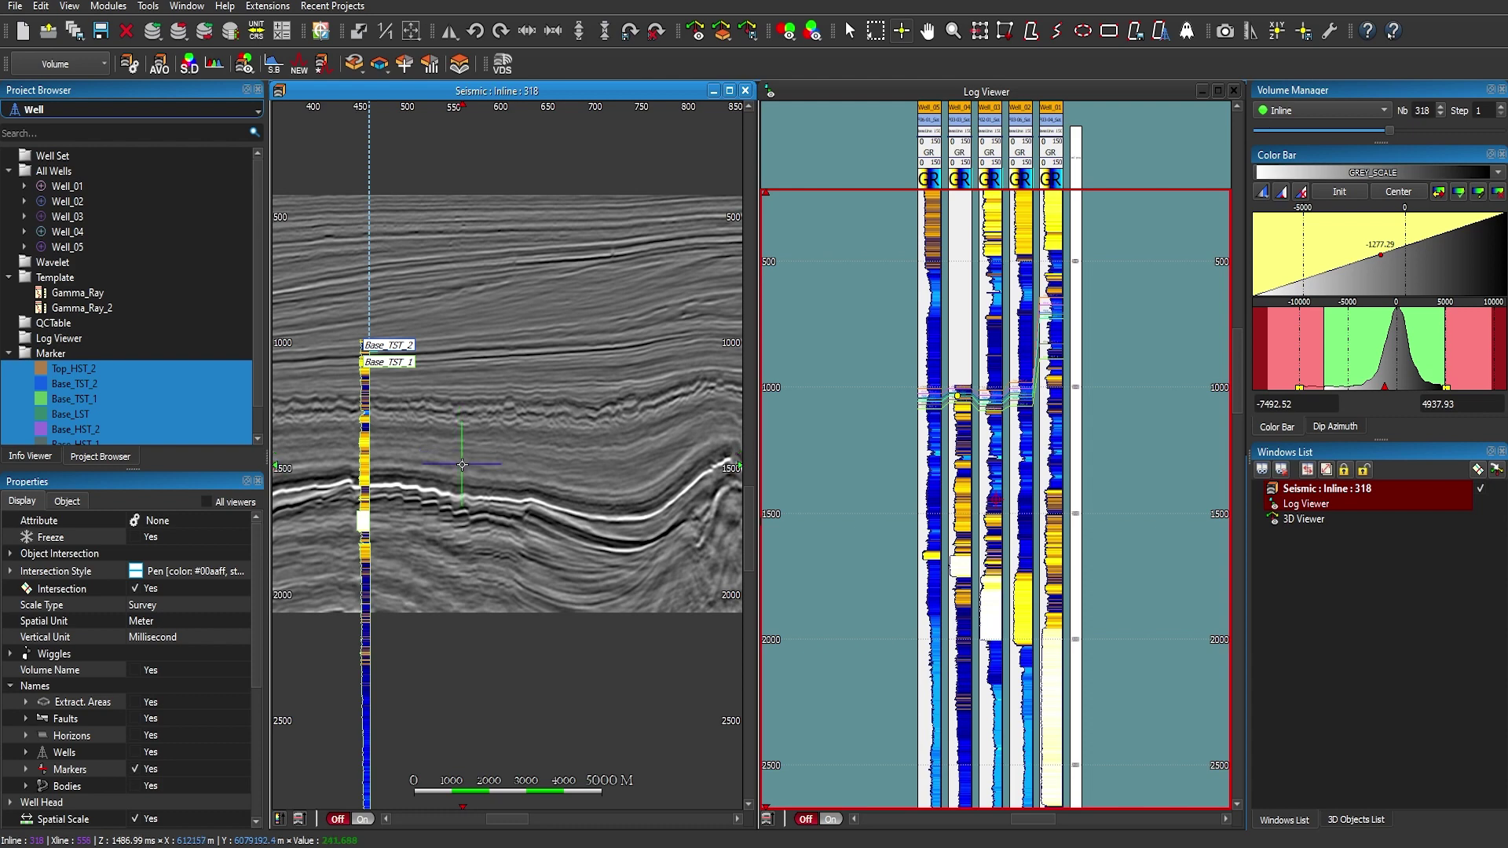
Replace the Seismic viewer with the arbitrary 2D line Thru_wells and tile it with the 3D Viewer and Log Viewer.
{"action": "left_click", "coordinate": [745, 91]}
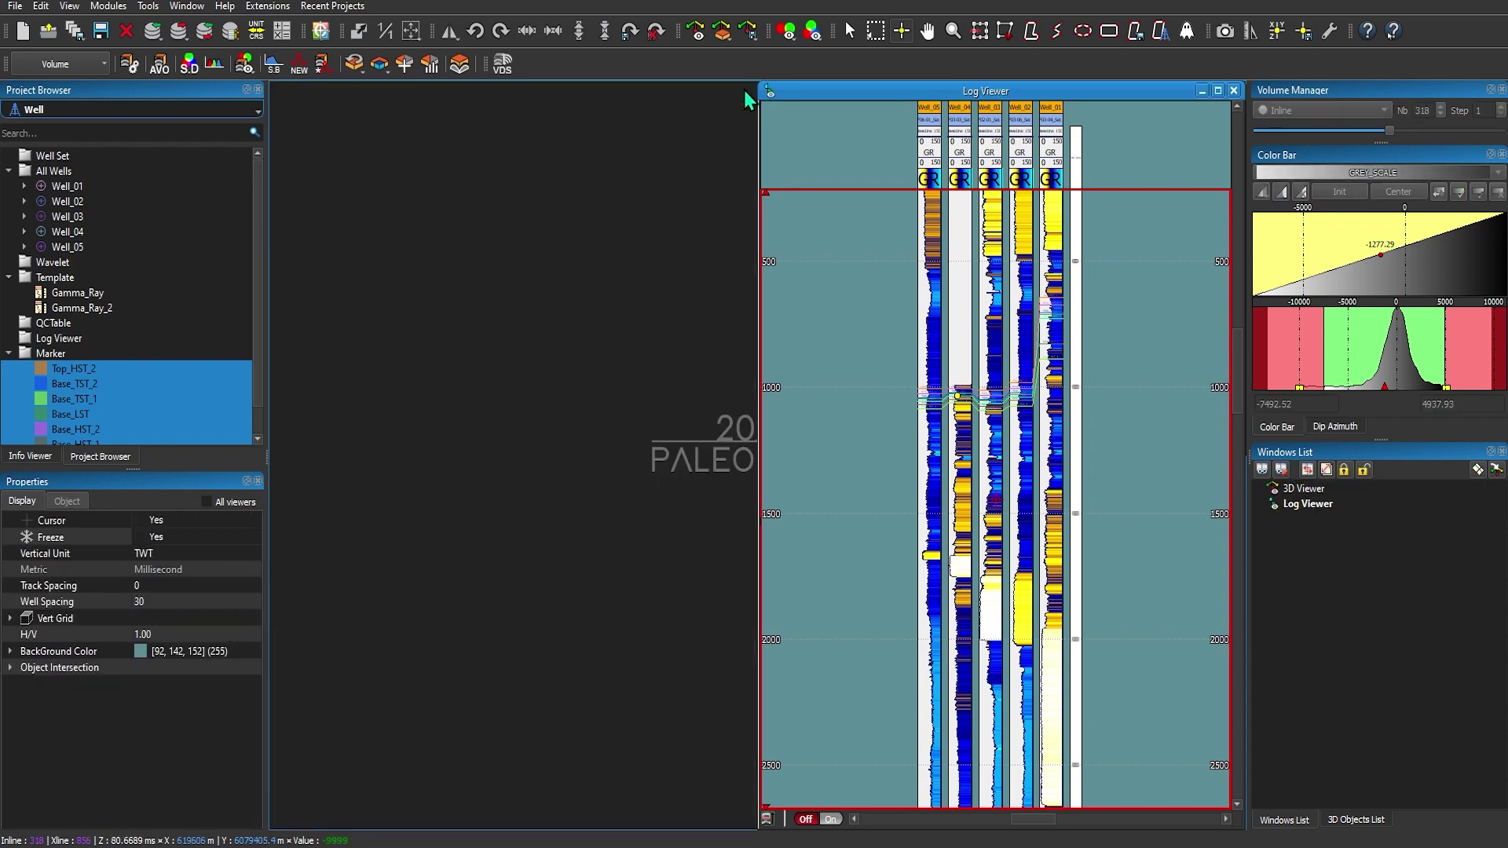
{"action": "left_click", "coordinate": [60, 110]}
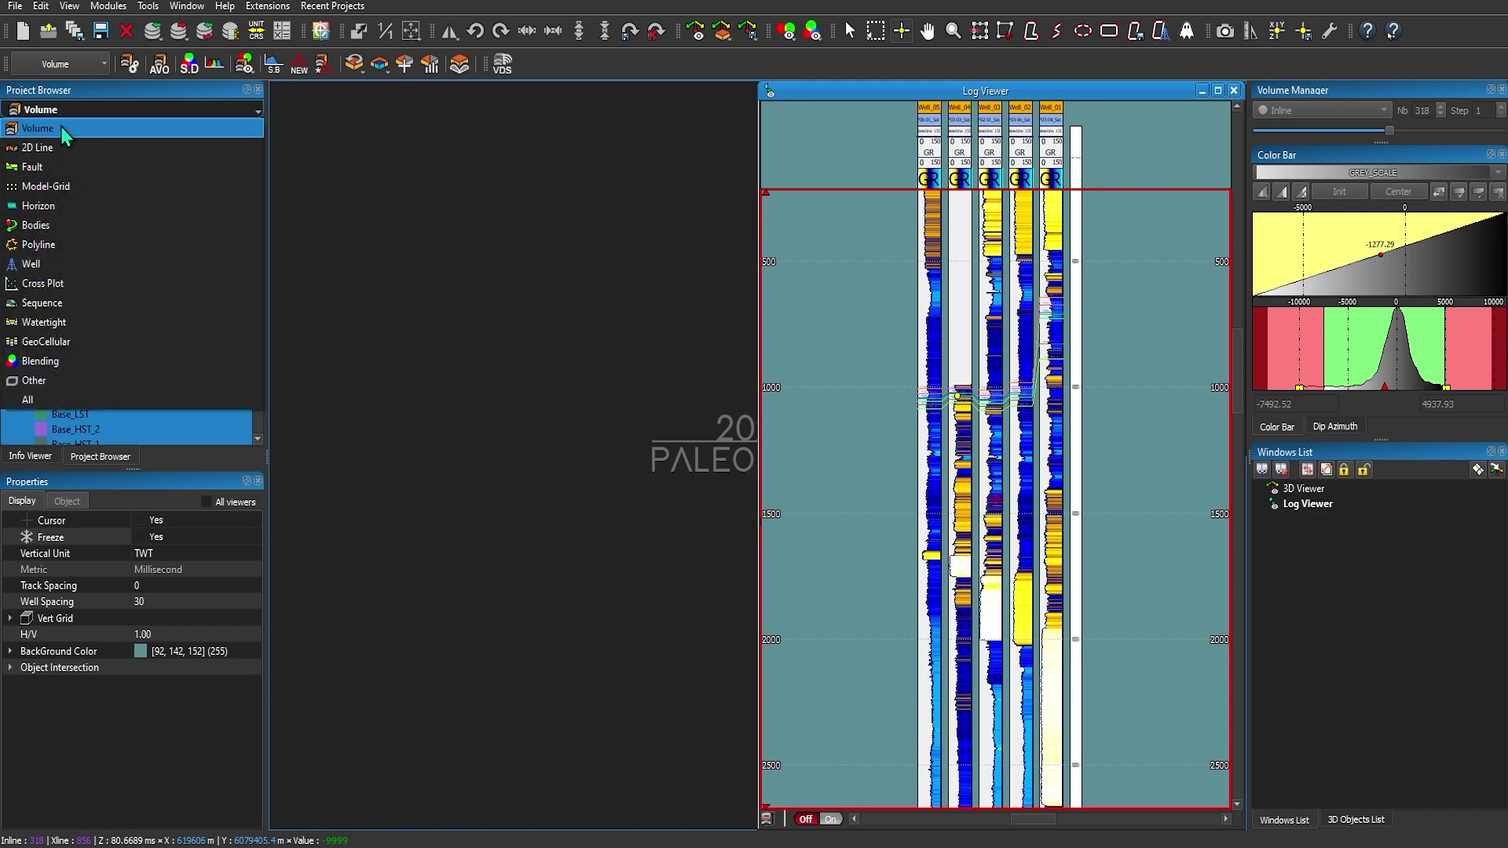
{"action": "left_click", "coordinate": [59, 149]}
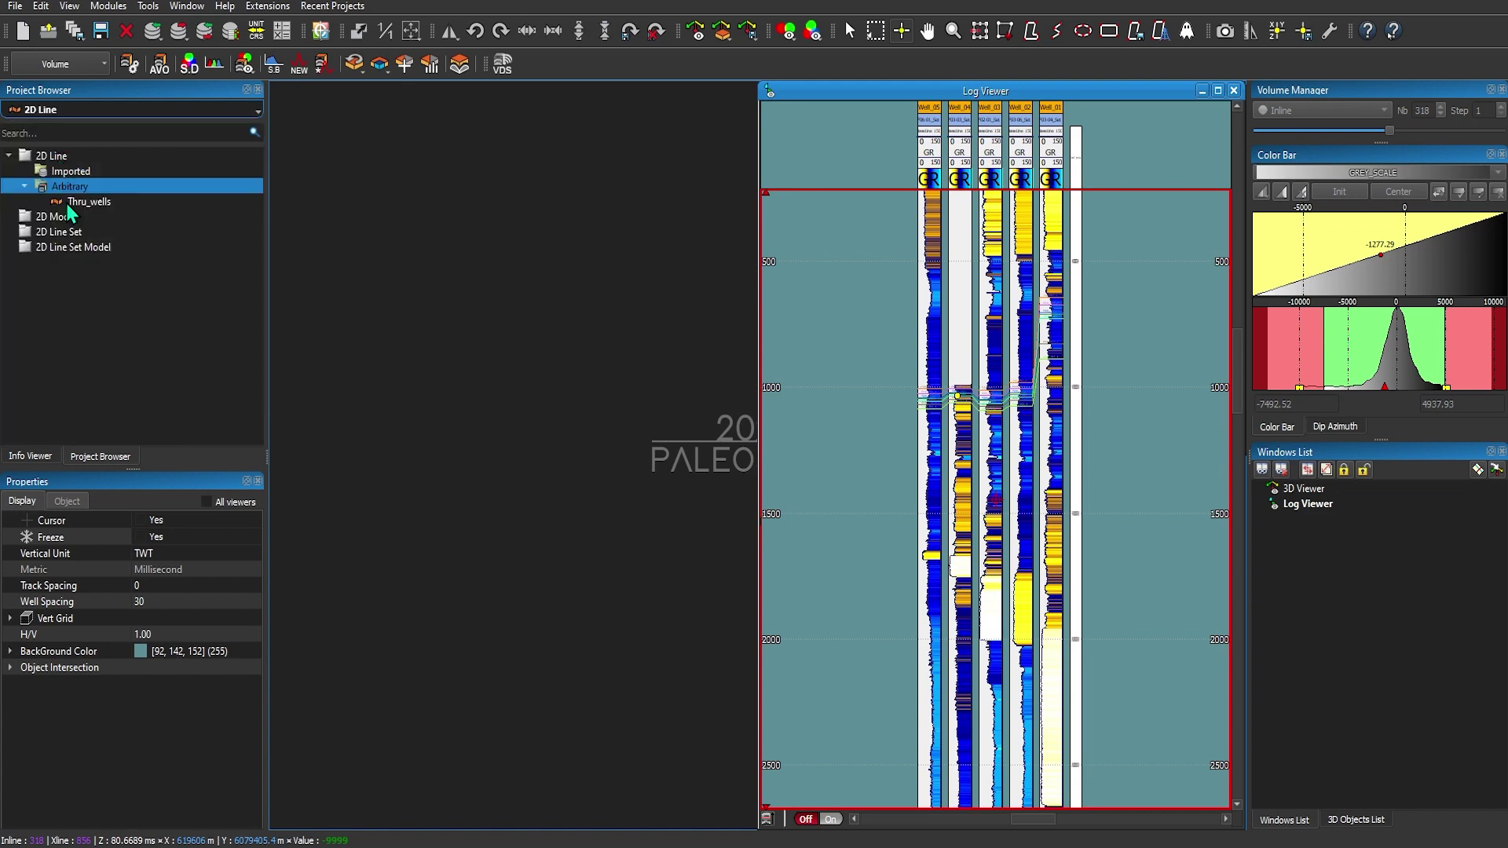
{"action": "double_click", "coordinate": [79, 202]}
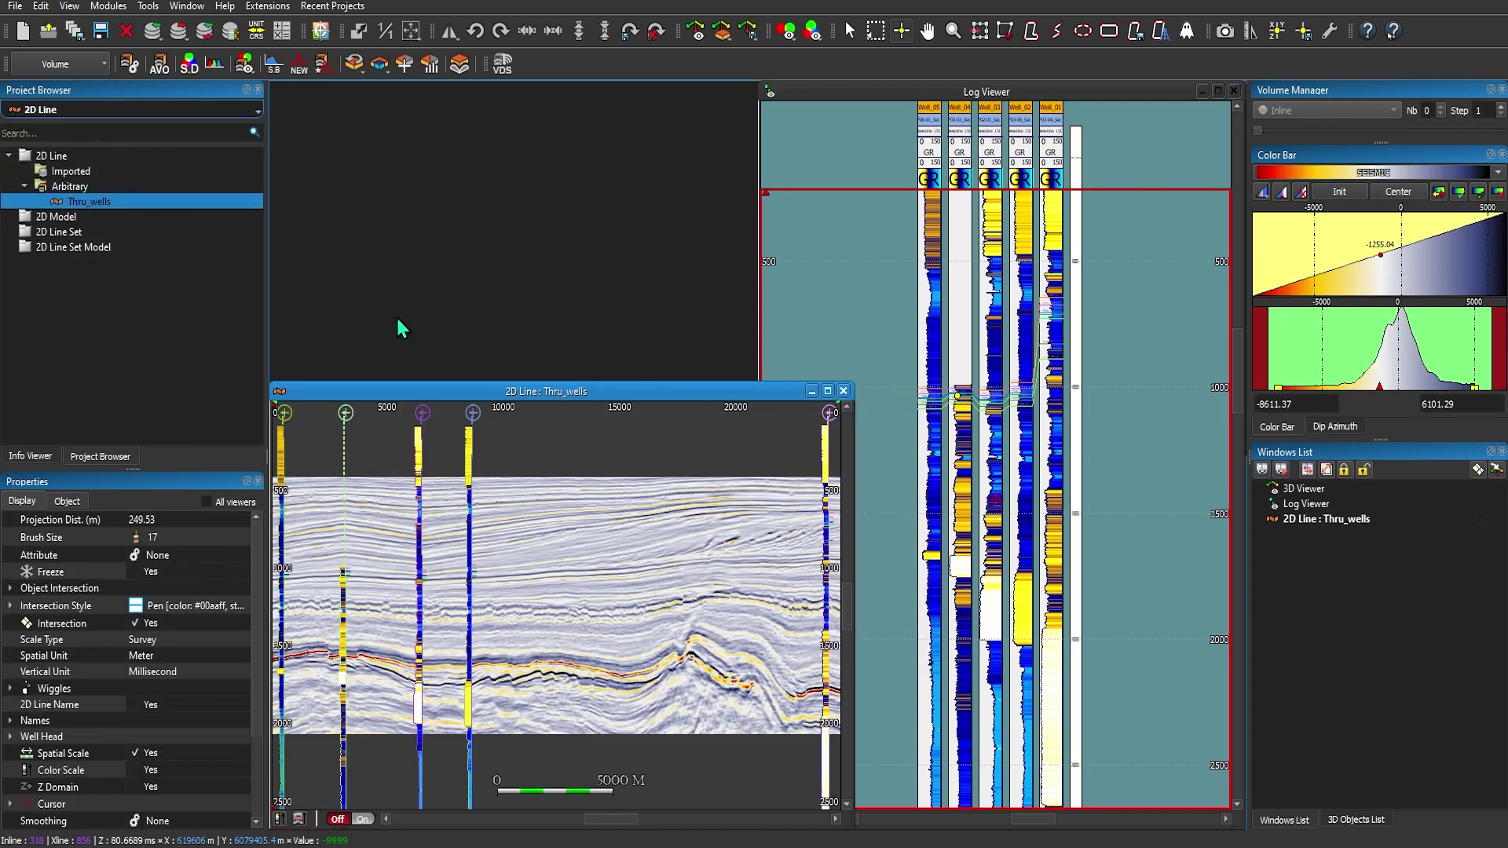
{"action": "left_click_drag", "start_coordinate": [473, 390], "coordinate": [530, 251]}
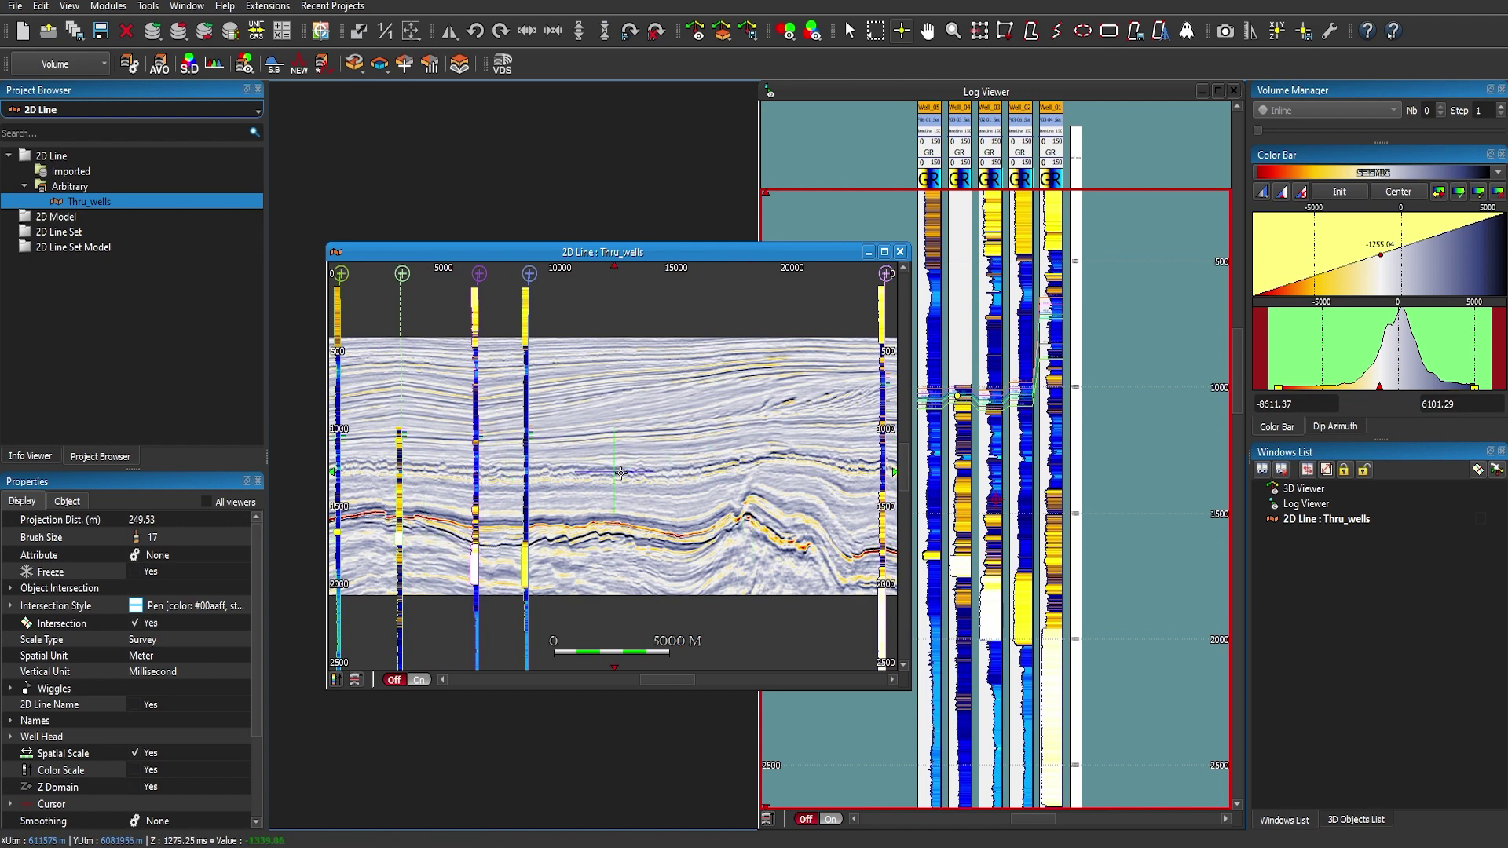
{"action": "left_click", "coordinate": [336, 255]}
{"action": "left_click", "coordinate": [349, 271]}
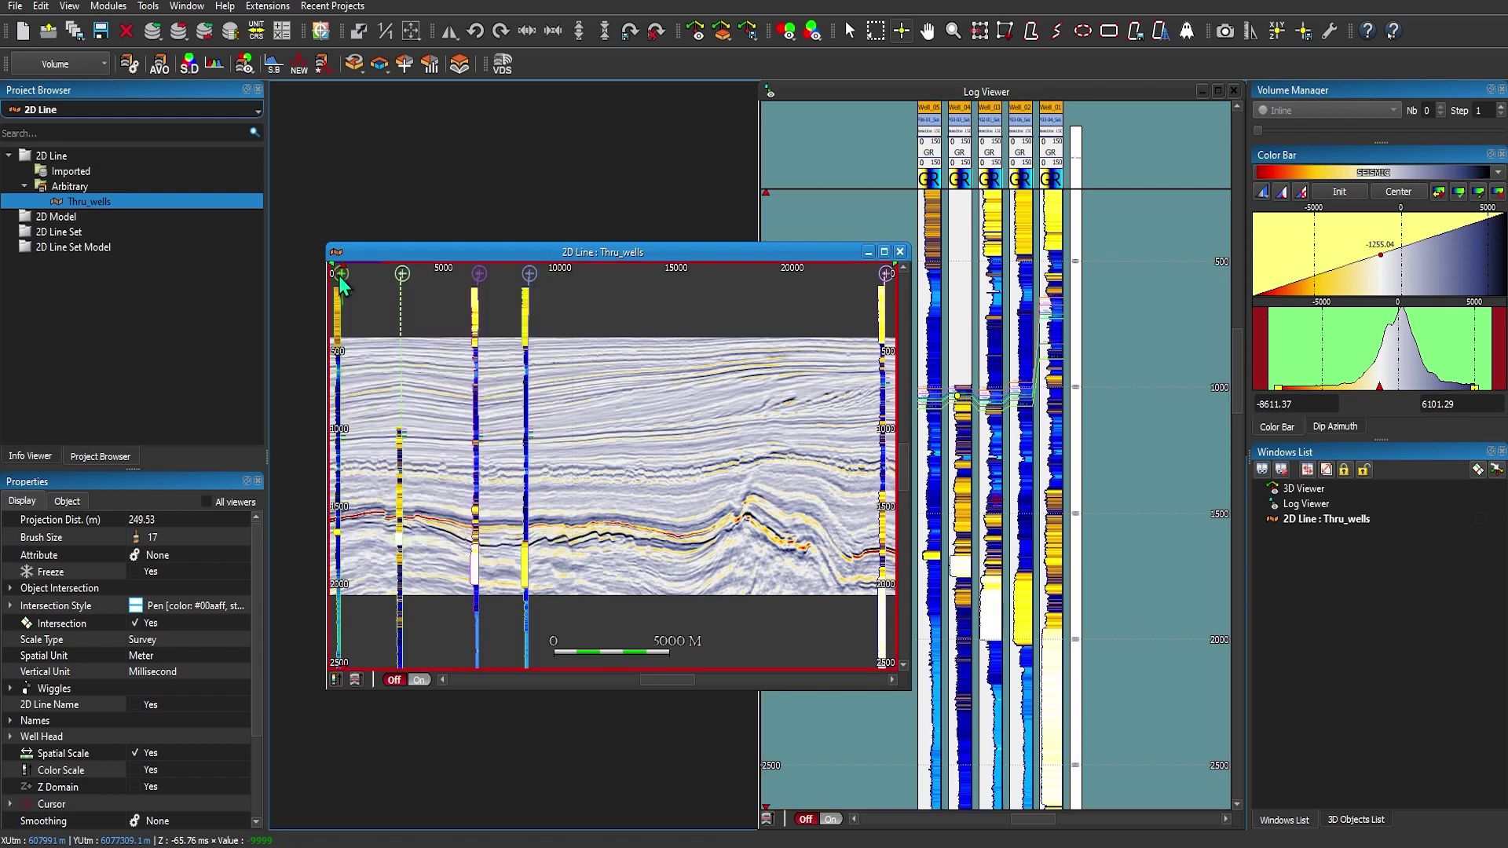
{"action": "left_click", "coordinate": [742, 424]}
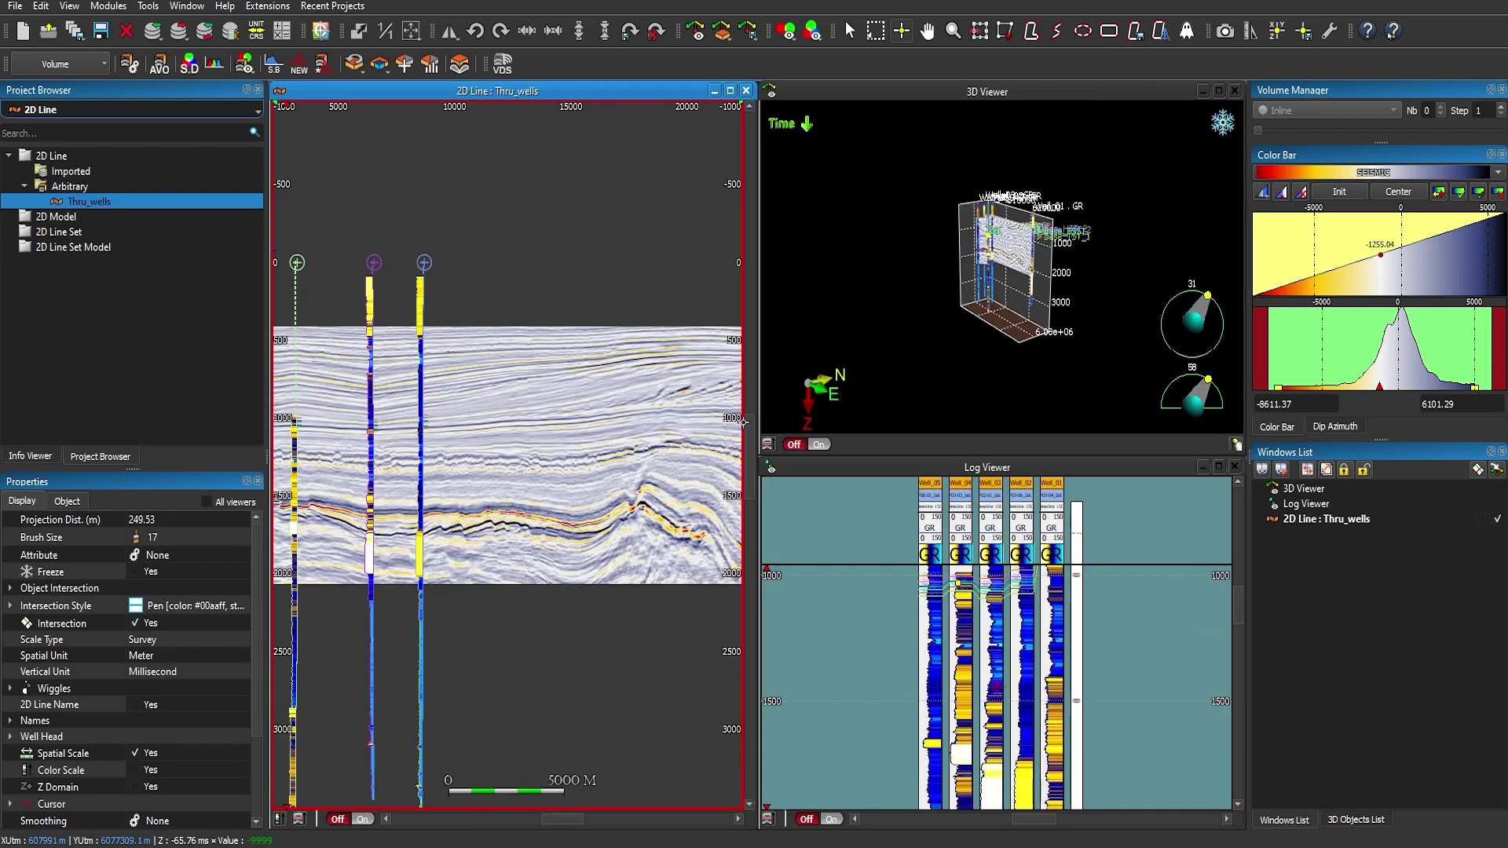
Maximize the 3D Viewer, inspect the Thru_wells line with the wells' GR logs and markers from several angles, and close the viewers.
{"action": "left_click", "coordinate": [947, 94]}
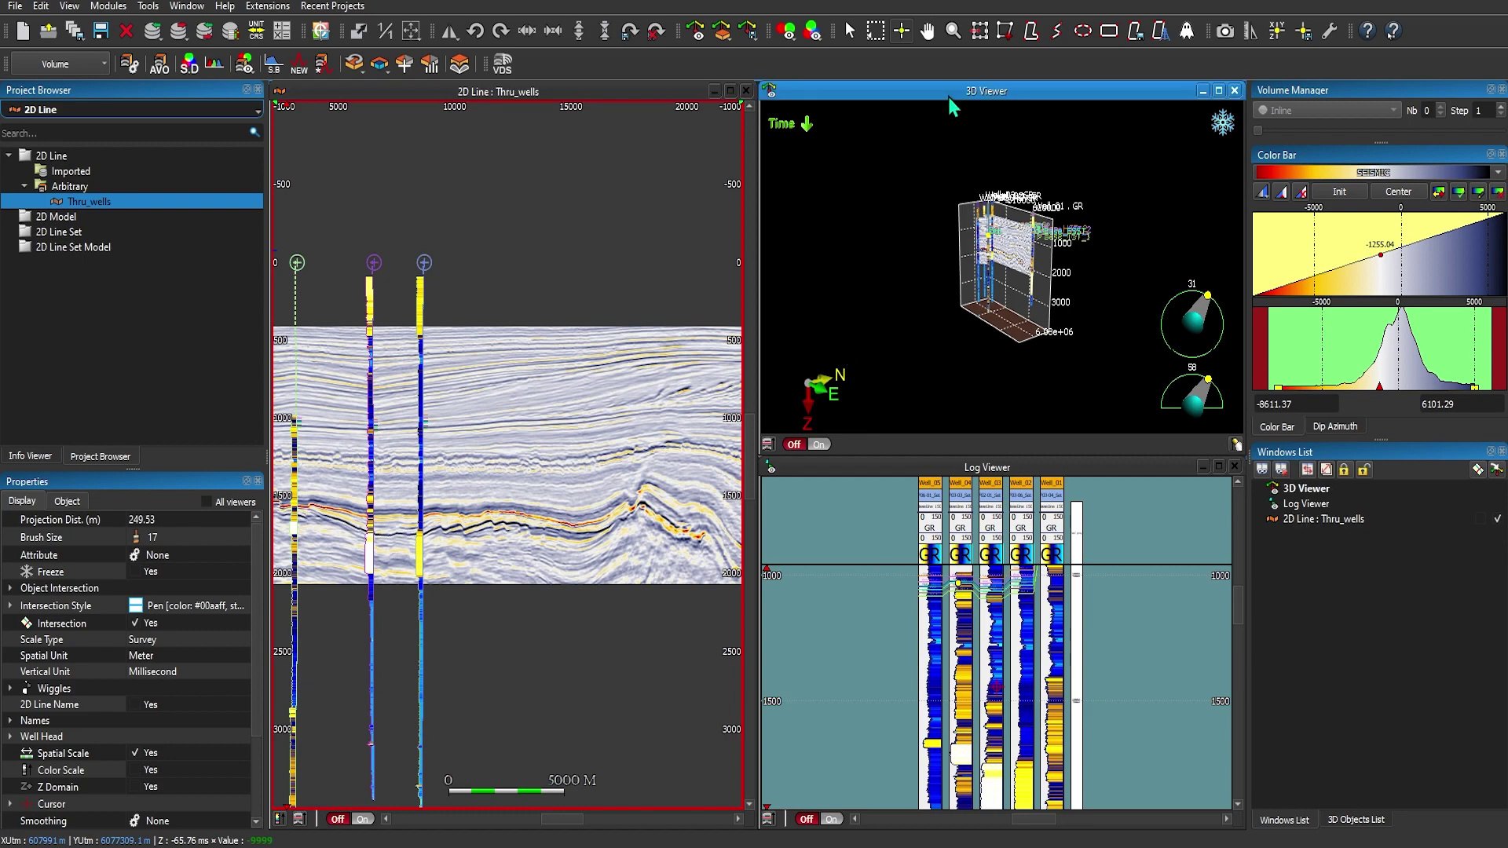
{"action": "double_click", "coordinate": [947, 94]}
{"action": "left_click_drag", "start_coordinate": [854, 435], "coordinate": [752, 440]}
{"action": "left_click_drag", "start_coordinate": [757, 523], "coordinate": [964, 301]}
{"action": "left_click_drag", "start_coordinate": [798, 459], "coordinate": [711, 377]}
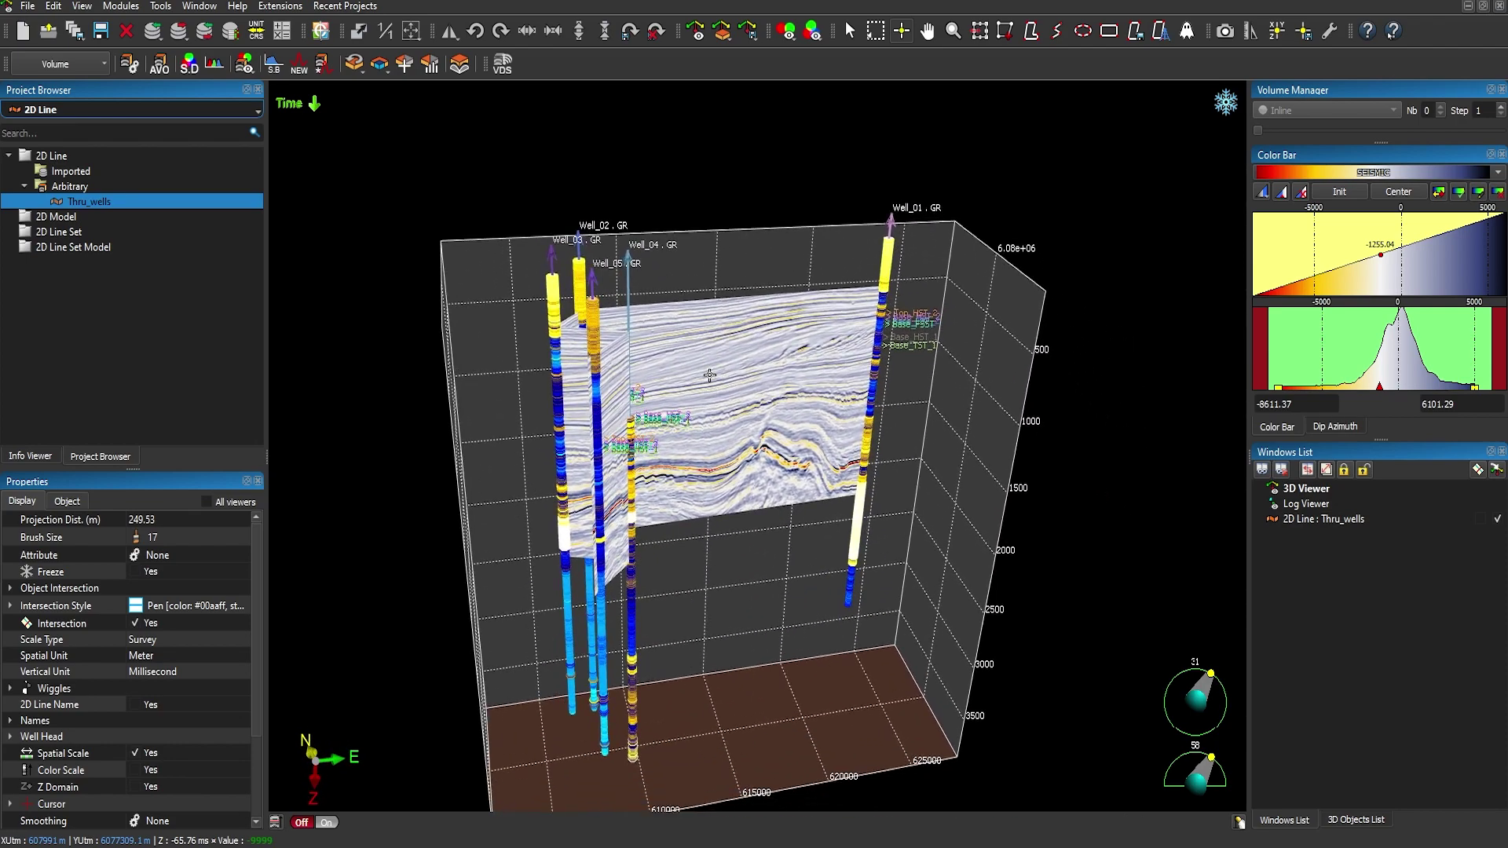
{"action": "key", "text": "ctrl+F4"}
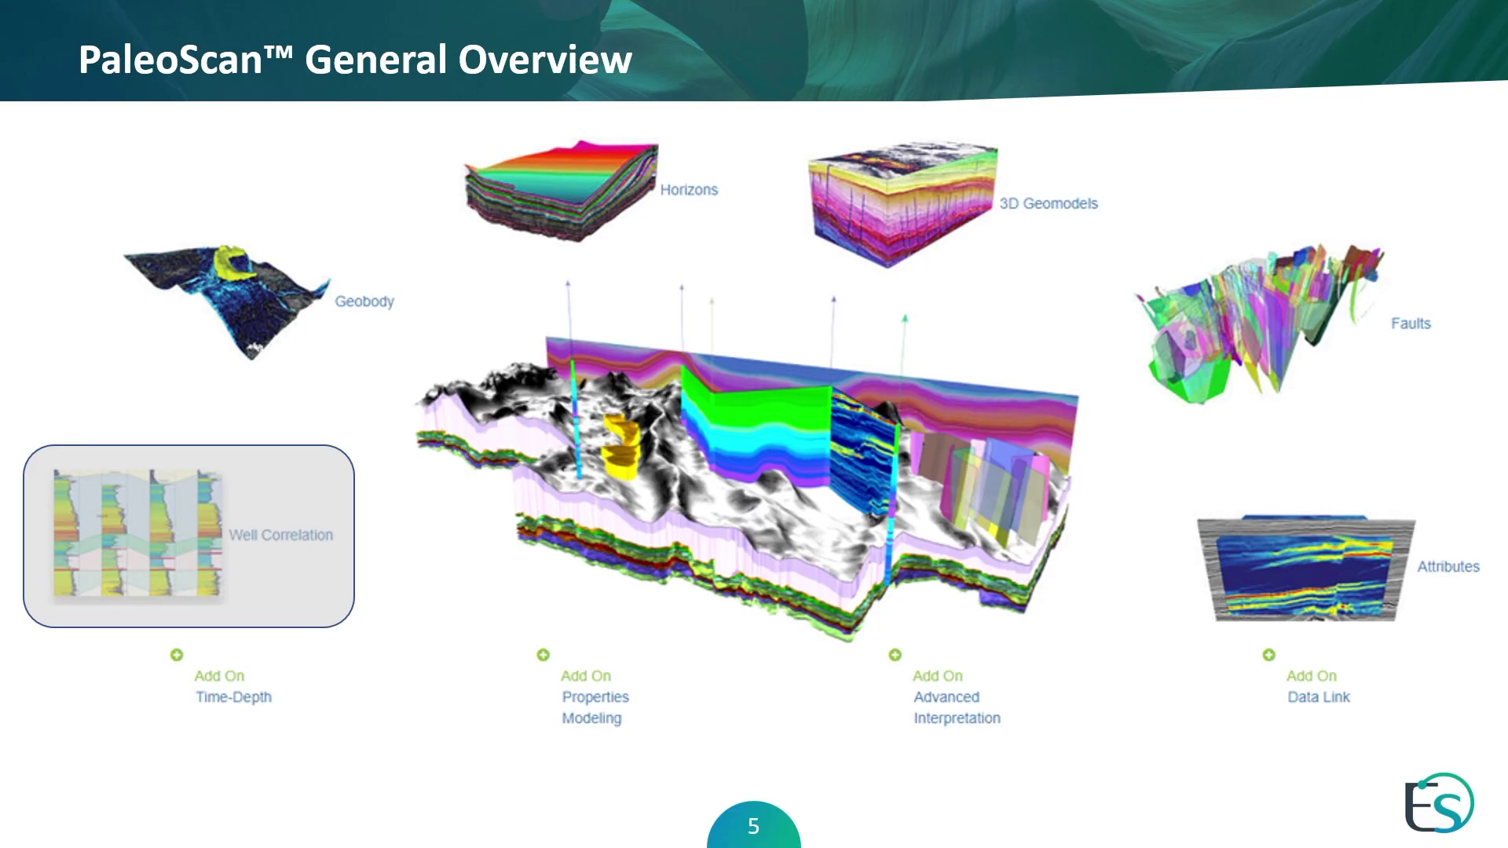
{"action": "key", "text": "Right"}
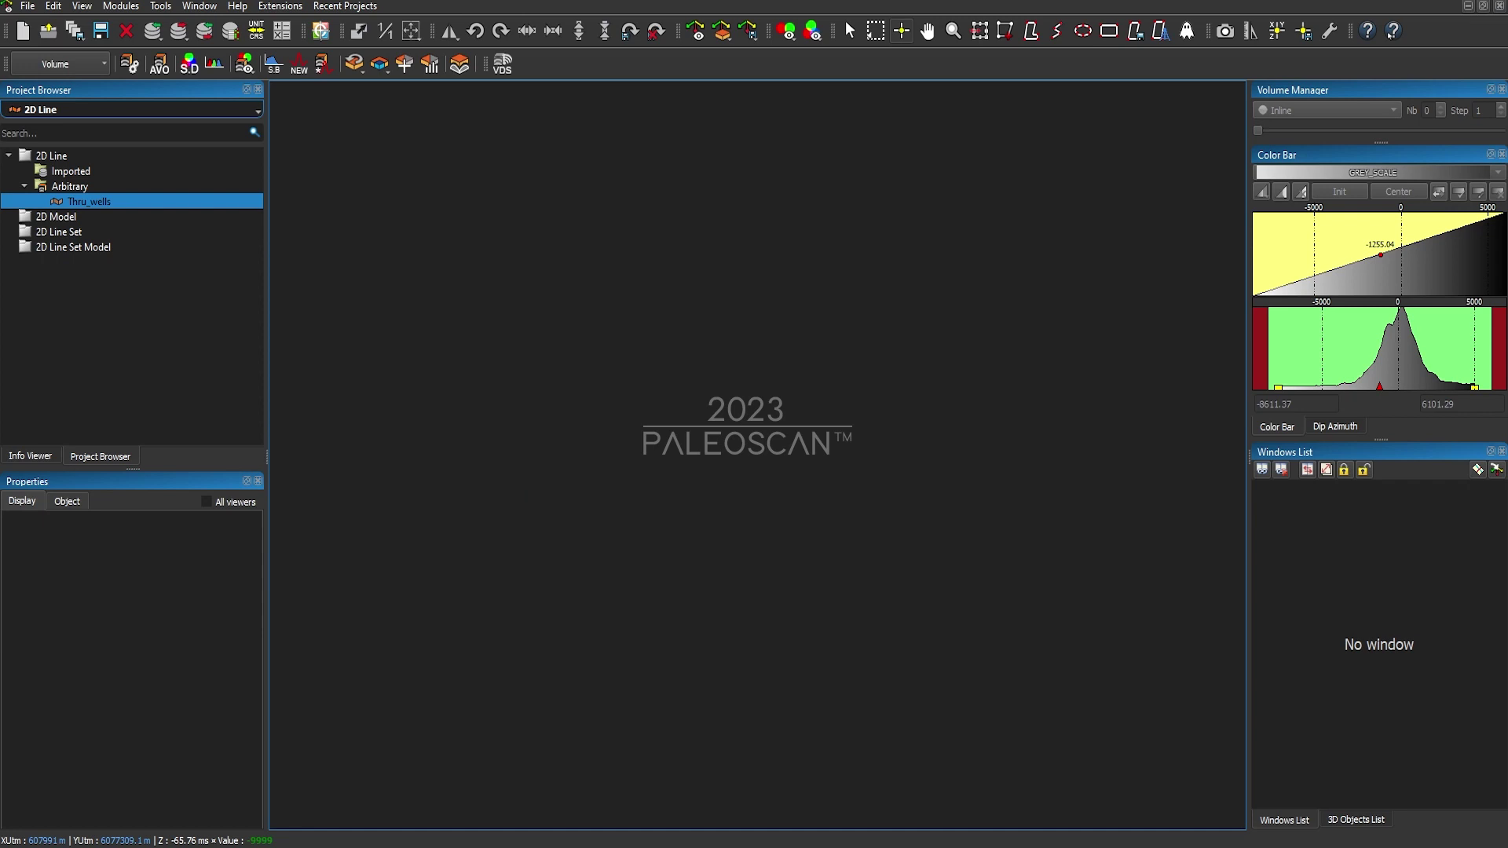
Open the Seismic attribute volume in a 2D viewer on inline 301.
{"action": "left_click", "coordinate": [100, 111]}
{"action": "left_click", "coordinate": [65, 140]}
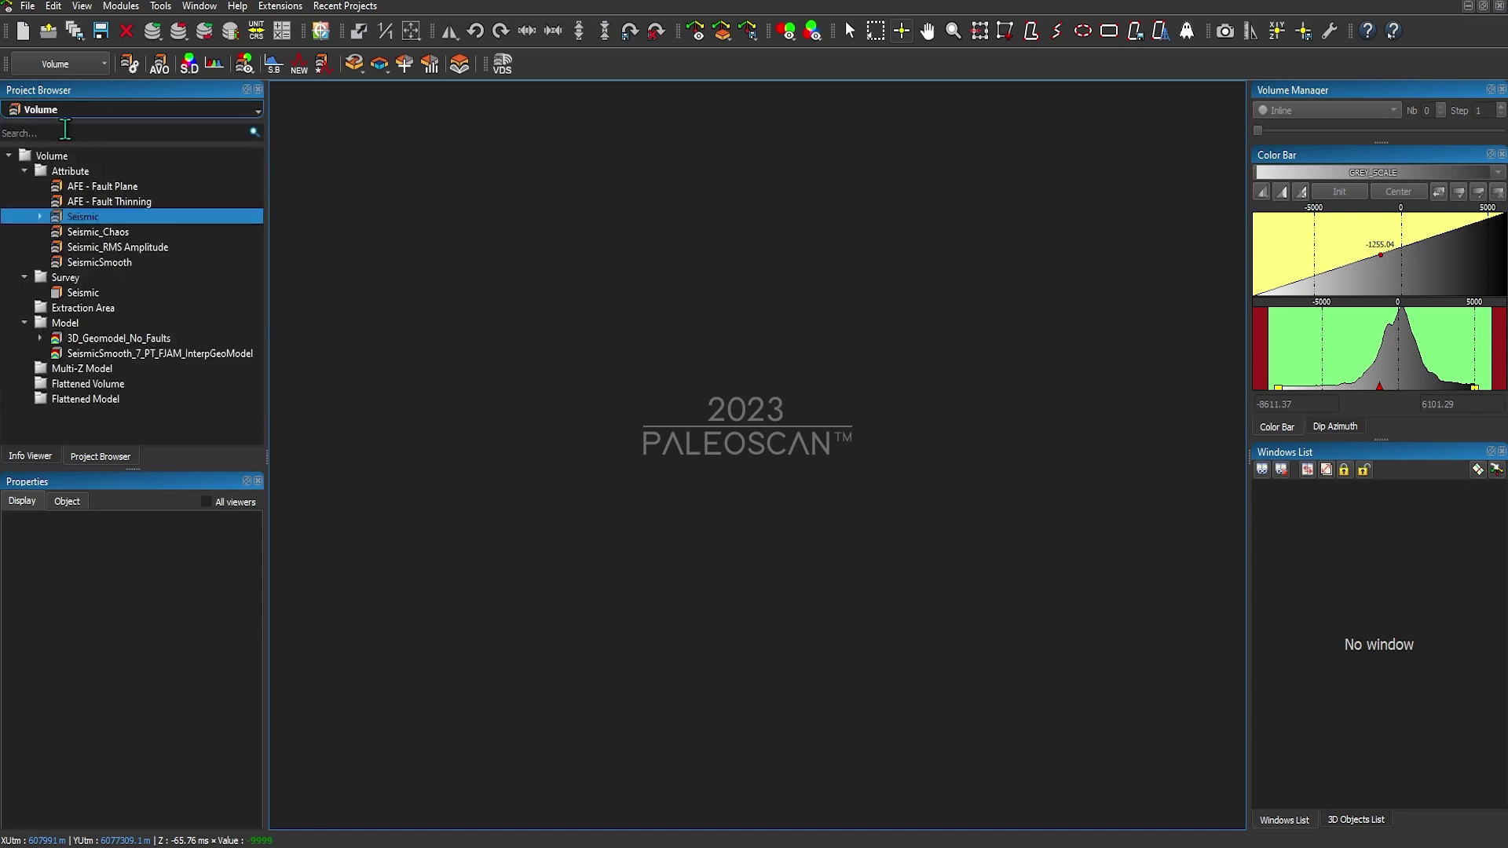
{"action": "double_click", "coordinate": [60, 216]}
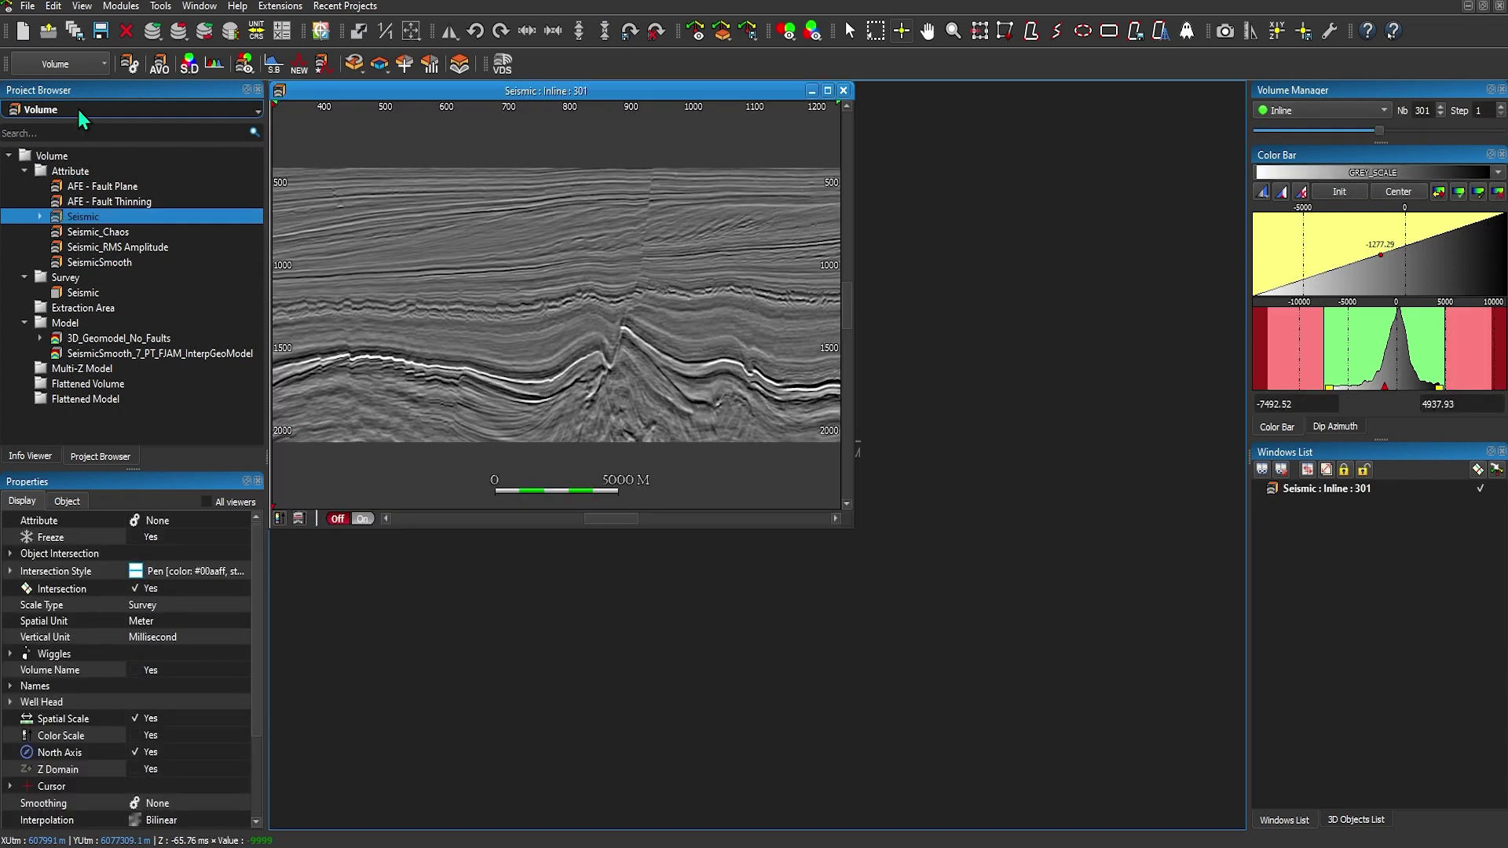
Open the 3D horizon stack Seis_AMP_100 at horizon 50 and tile its map with the Seismic section.
{"action": "left_click", "coordinate": [77, 107]}
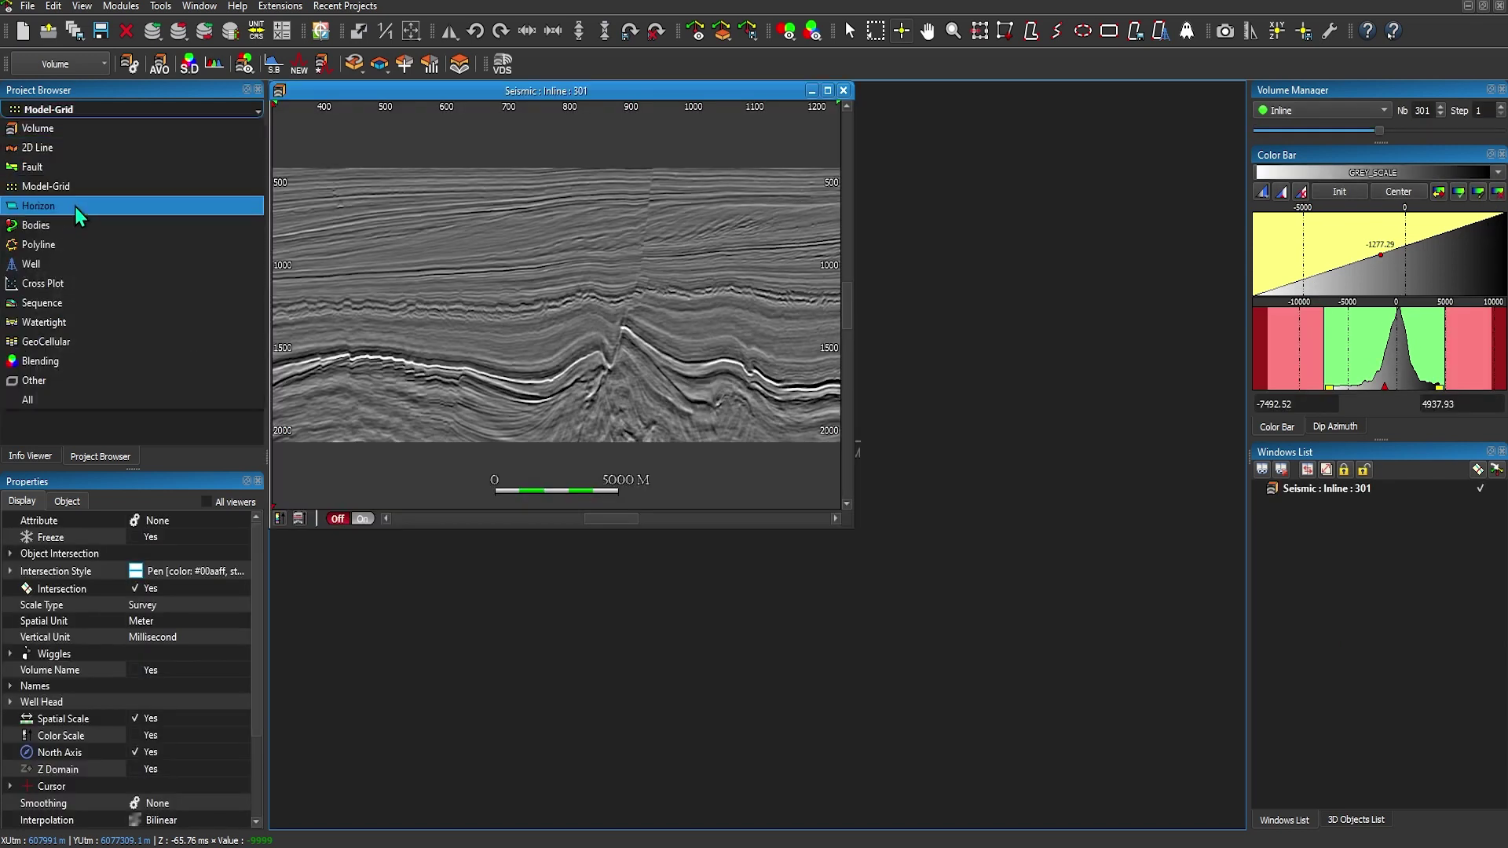
{"action": "left_click", "coordinate": [76, 210]}
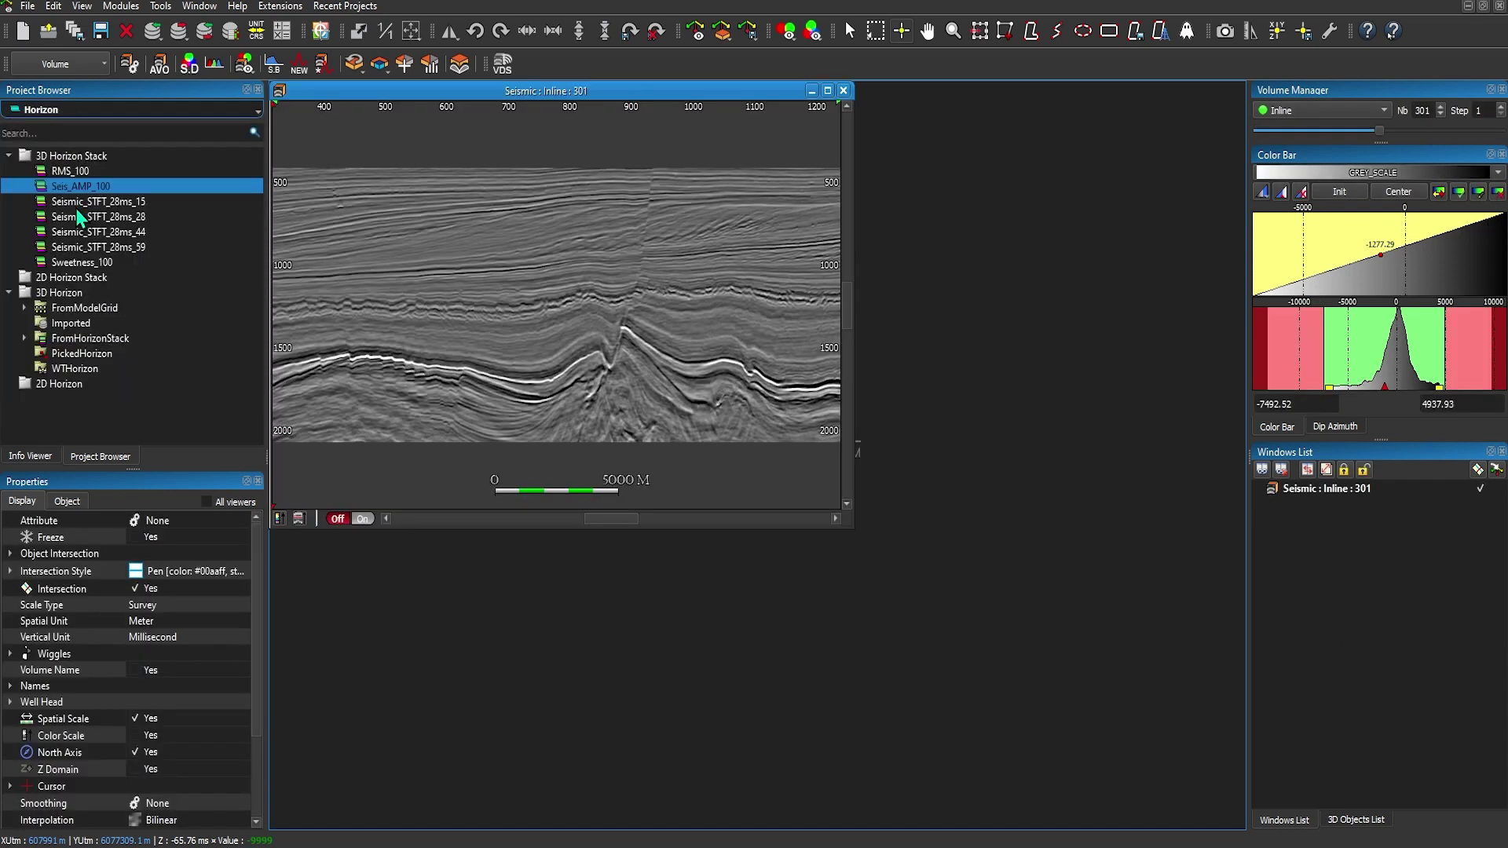
{"action": "double_click", "coordinate": [40, 190]}
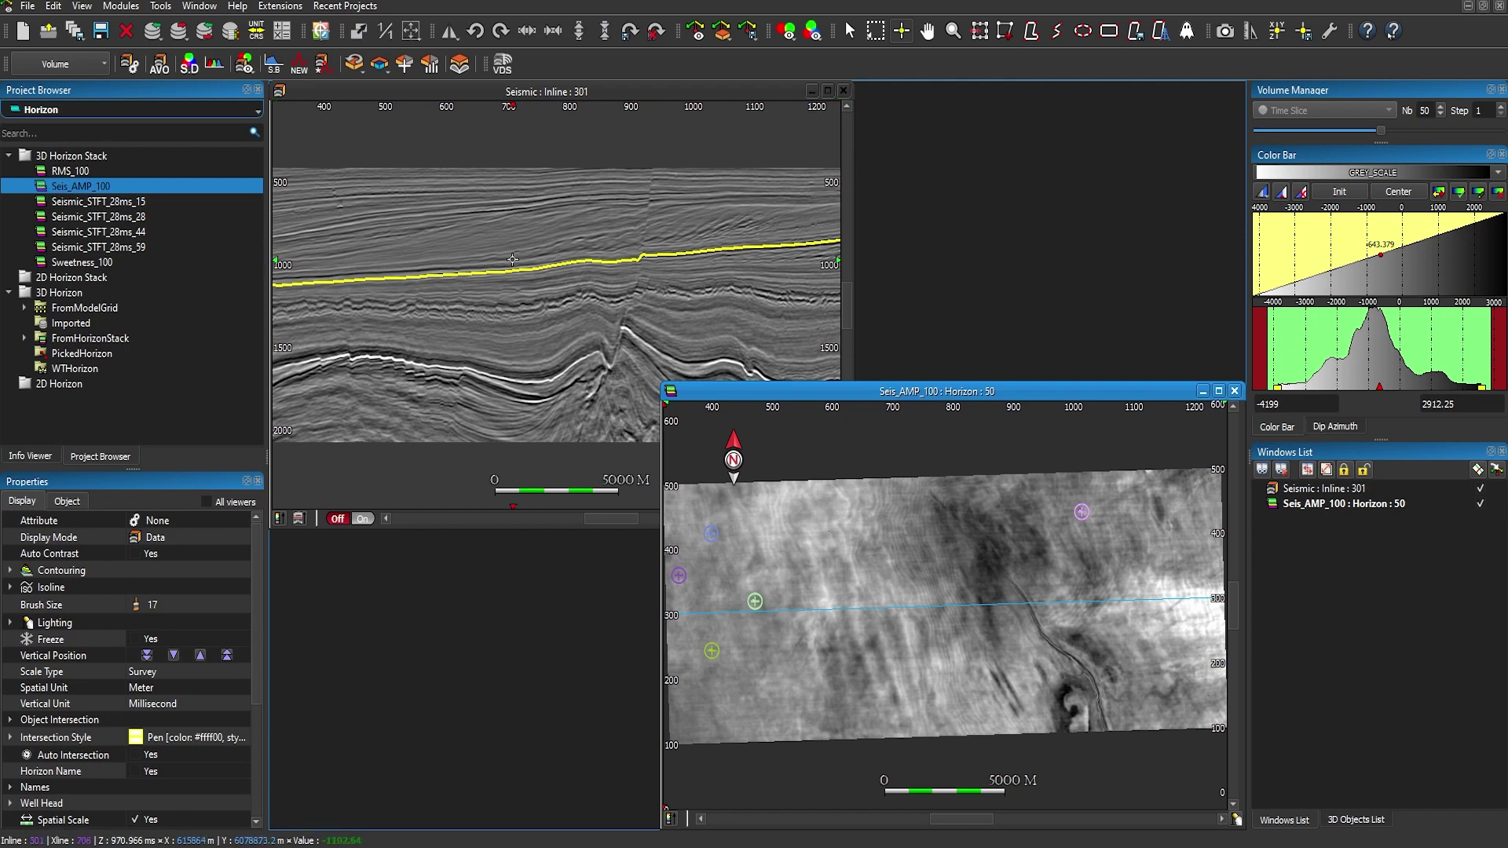
{"action": "key", "text": "ctrl+t"}
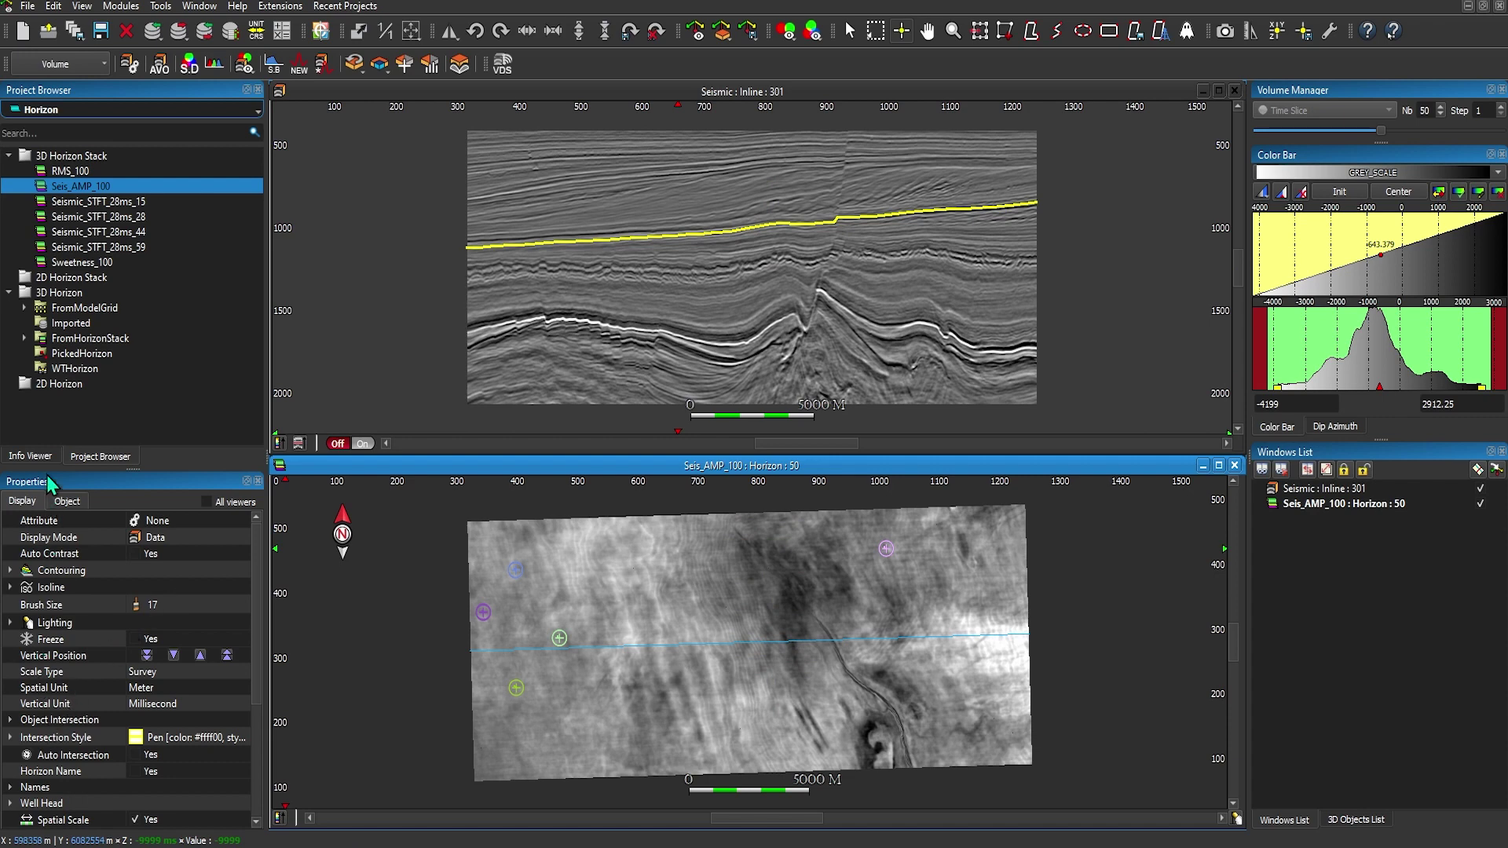
Set the intersection line width of the Seis_AMP_100 horizon to 4.
{"action": "left_click", "coordinate": [12, 740]}
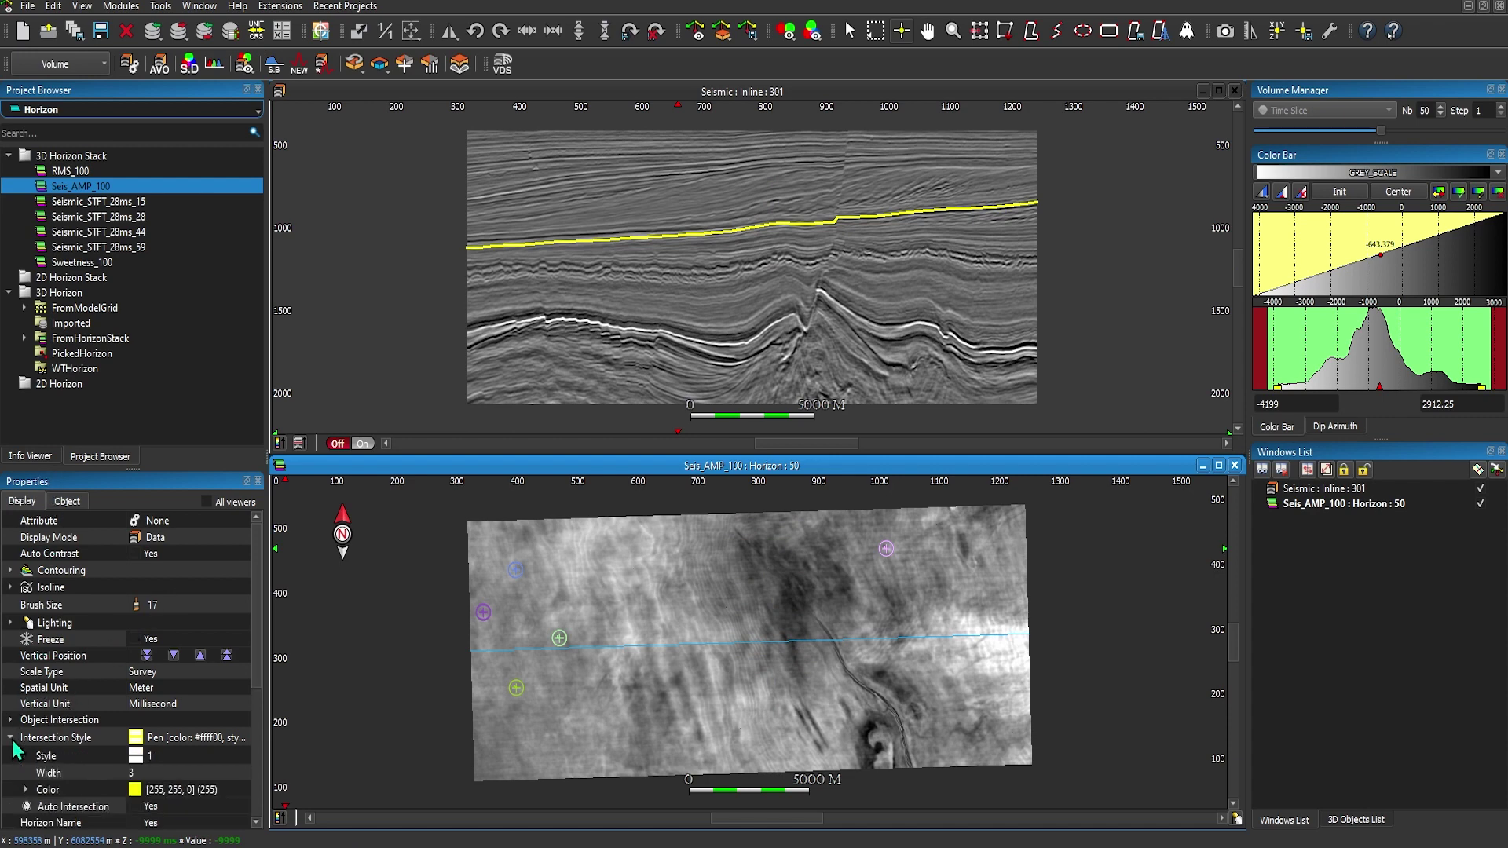
{"action": "left_click", "coordinate": [161, 774]}
{"action": "type", "text": "10"}
{"action": "key", "text": "Return"}
{"action": "key", "text": "Down"}
{"action": "key", "text": "Down"}
{"action": "key", "text": "Down"}
{"action": "key", "text": "Down"}
{"action": "key", "text": "Down"}
{"action": "key", "text": "Down"}
{"action": "key", "text": "Down"}
{"action": "key", "text": "Down"}
{"action": "key", "text": "Down"}
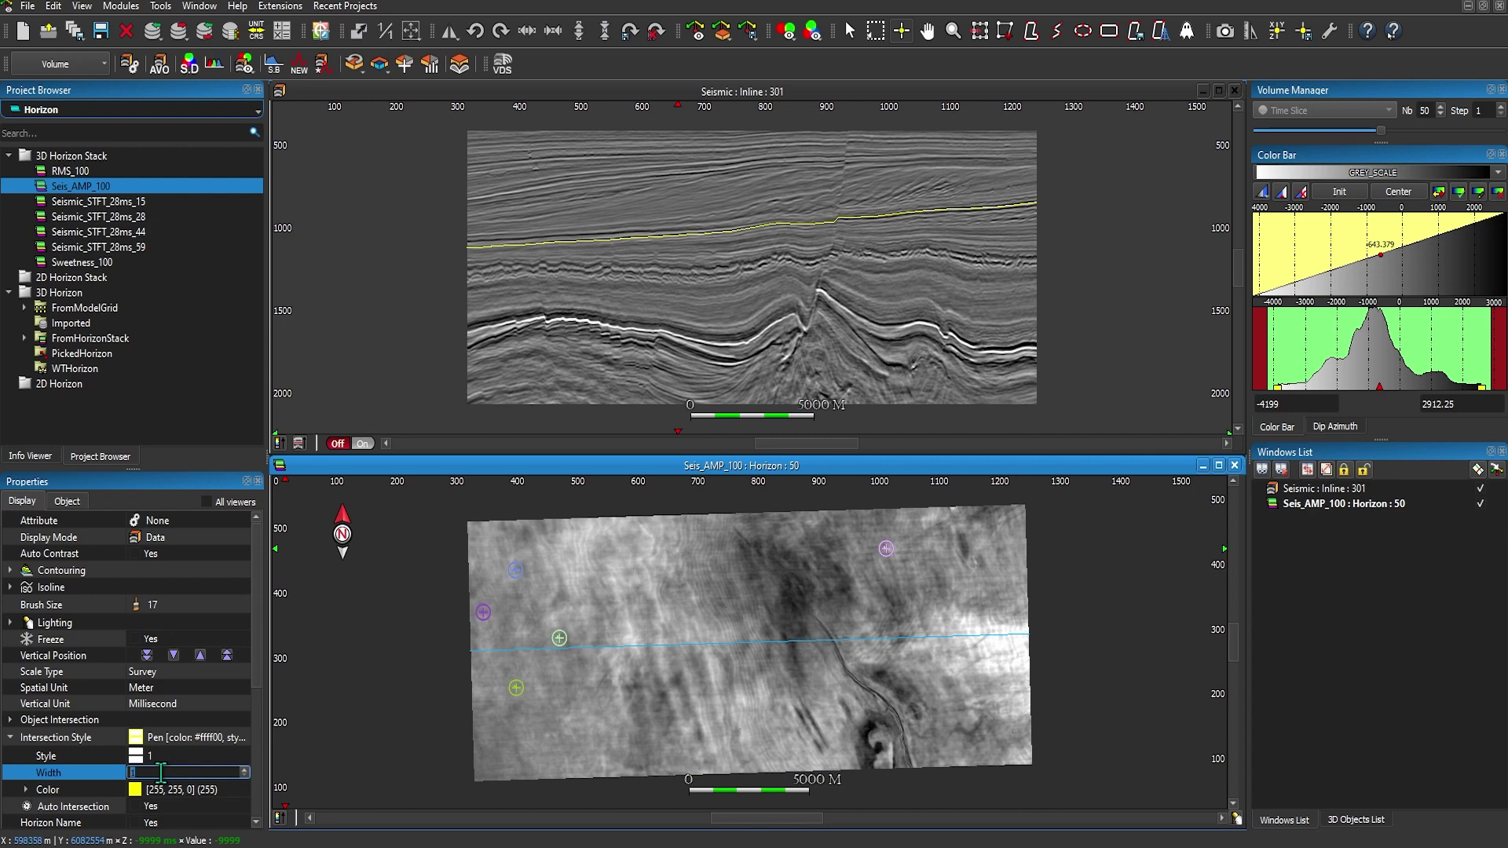
{"action": "key", "text": "Up"}
{"action": "key", "text": "Up"}
{"action": "key", "text": "Up"}
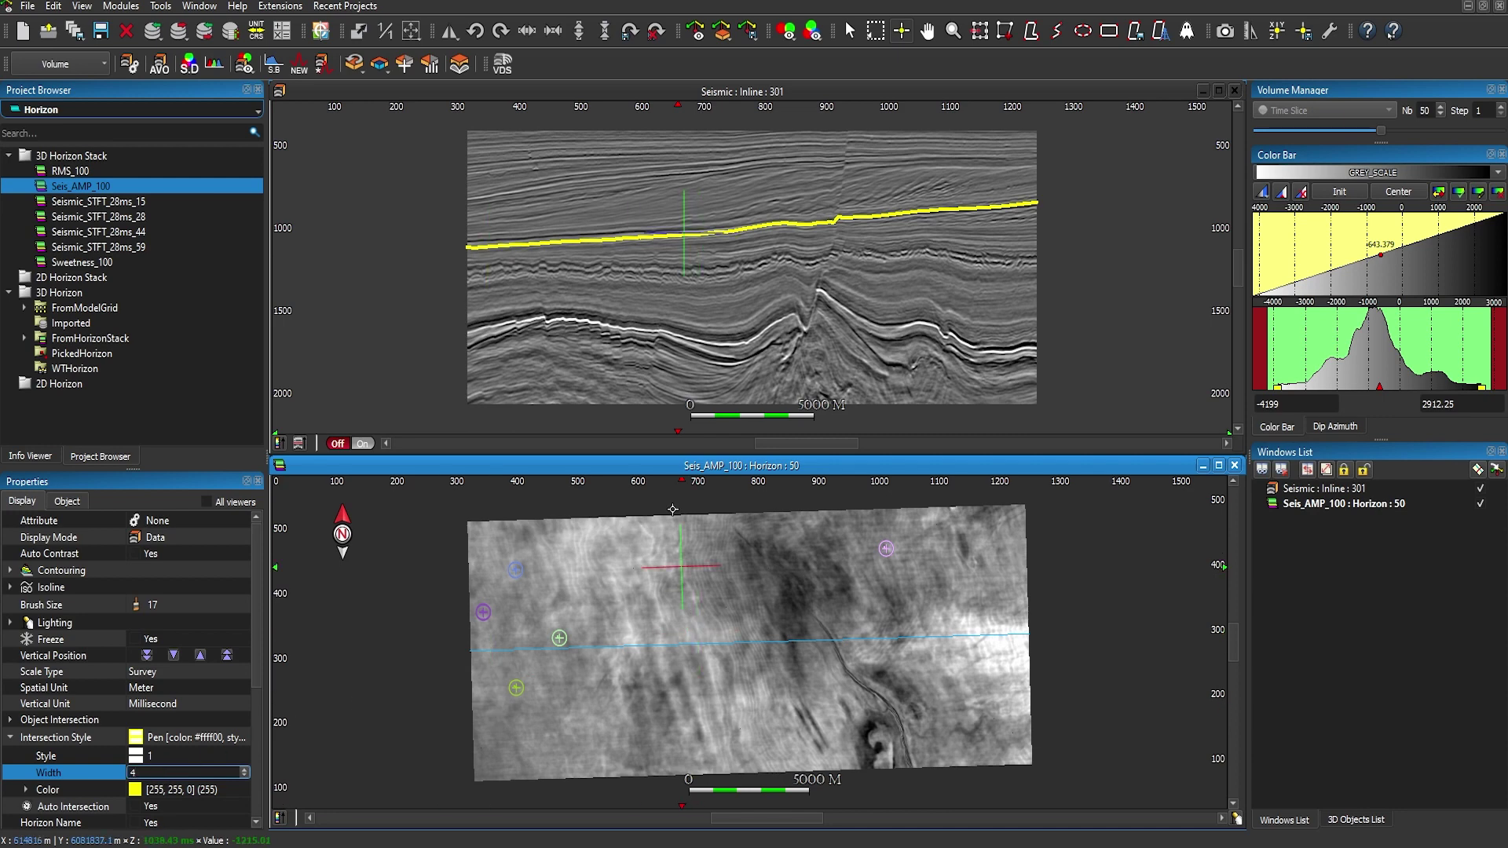
Step the Seis_AMP_100 map up from horizon 50 to horizon 68, following its intersection line on the Seismic section.
{"action": "left_click", "coordinate": [662, 468]}
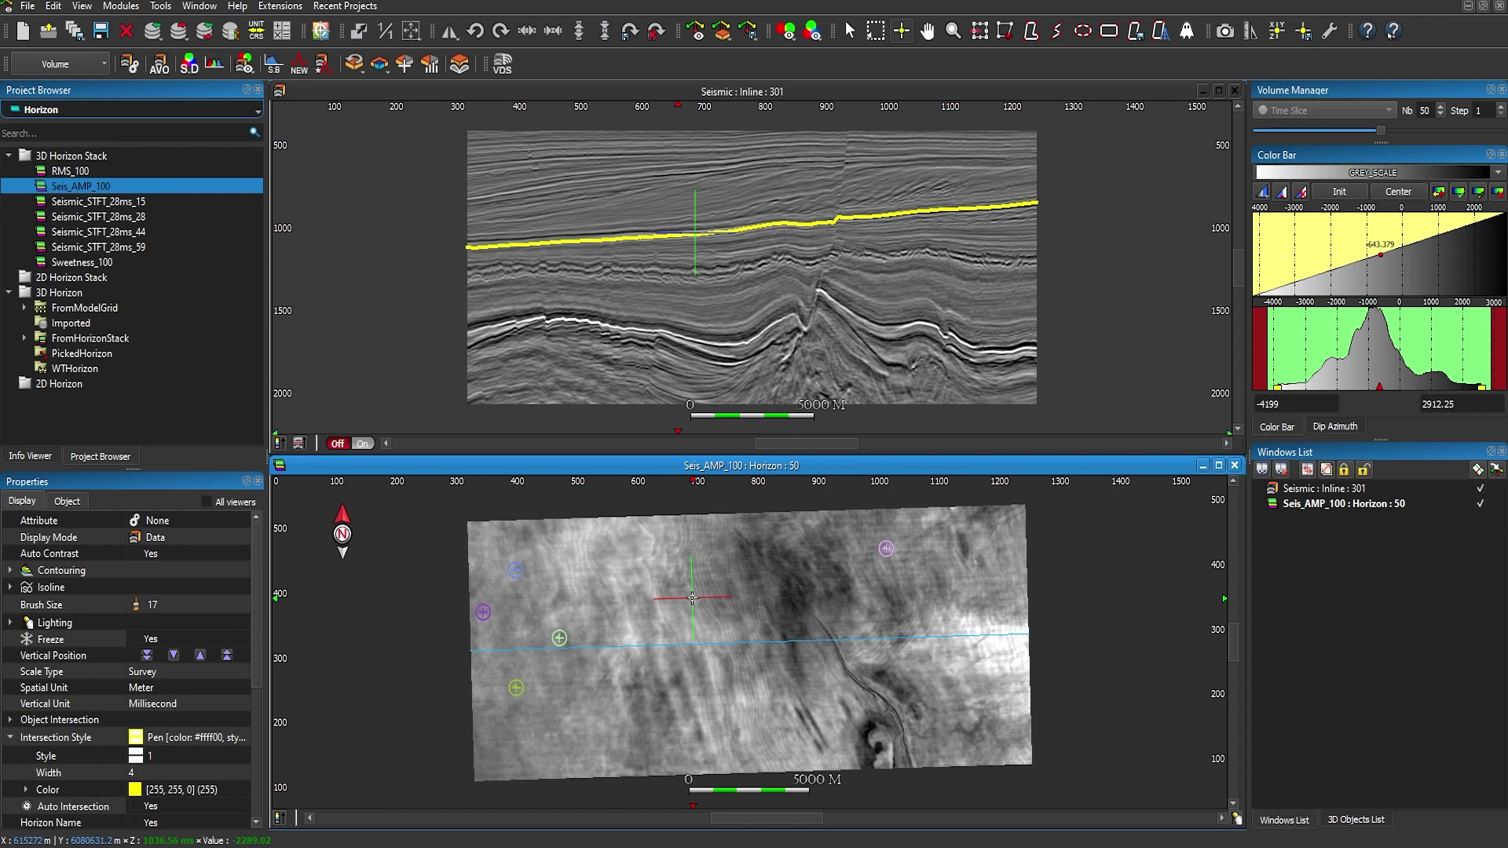
{"action": "key", "text": "Up"}
{"action": "key", "text": "Up"}
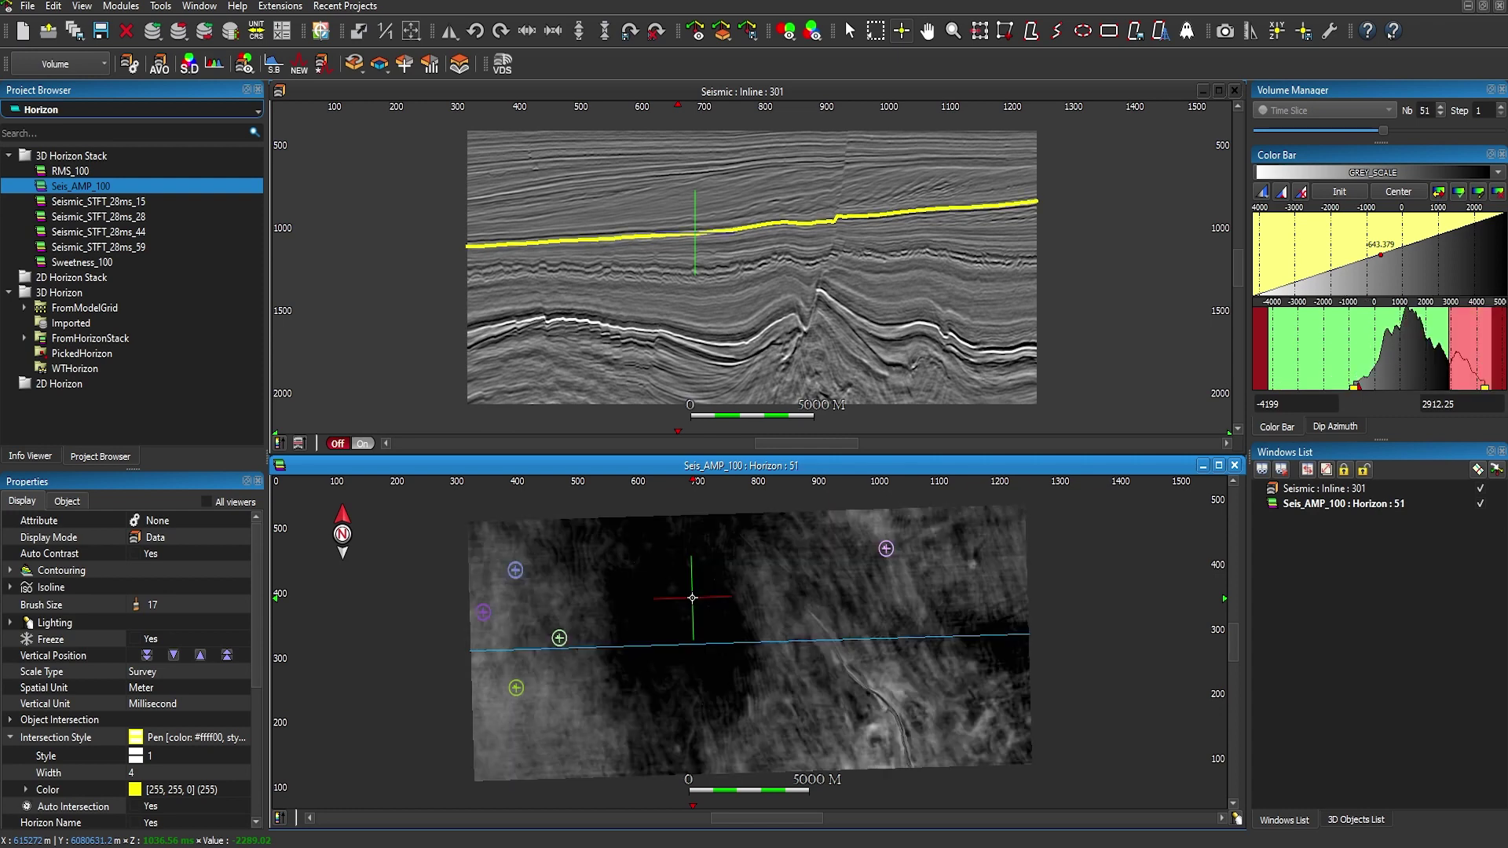
{"action": "key", "text": "Up"}
{"action": "key", "text": "Up"}
{"action": "key", "text": "Up"}
{"action": "key", "text": "Up"}
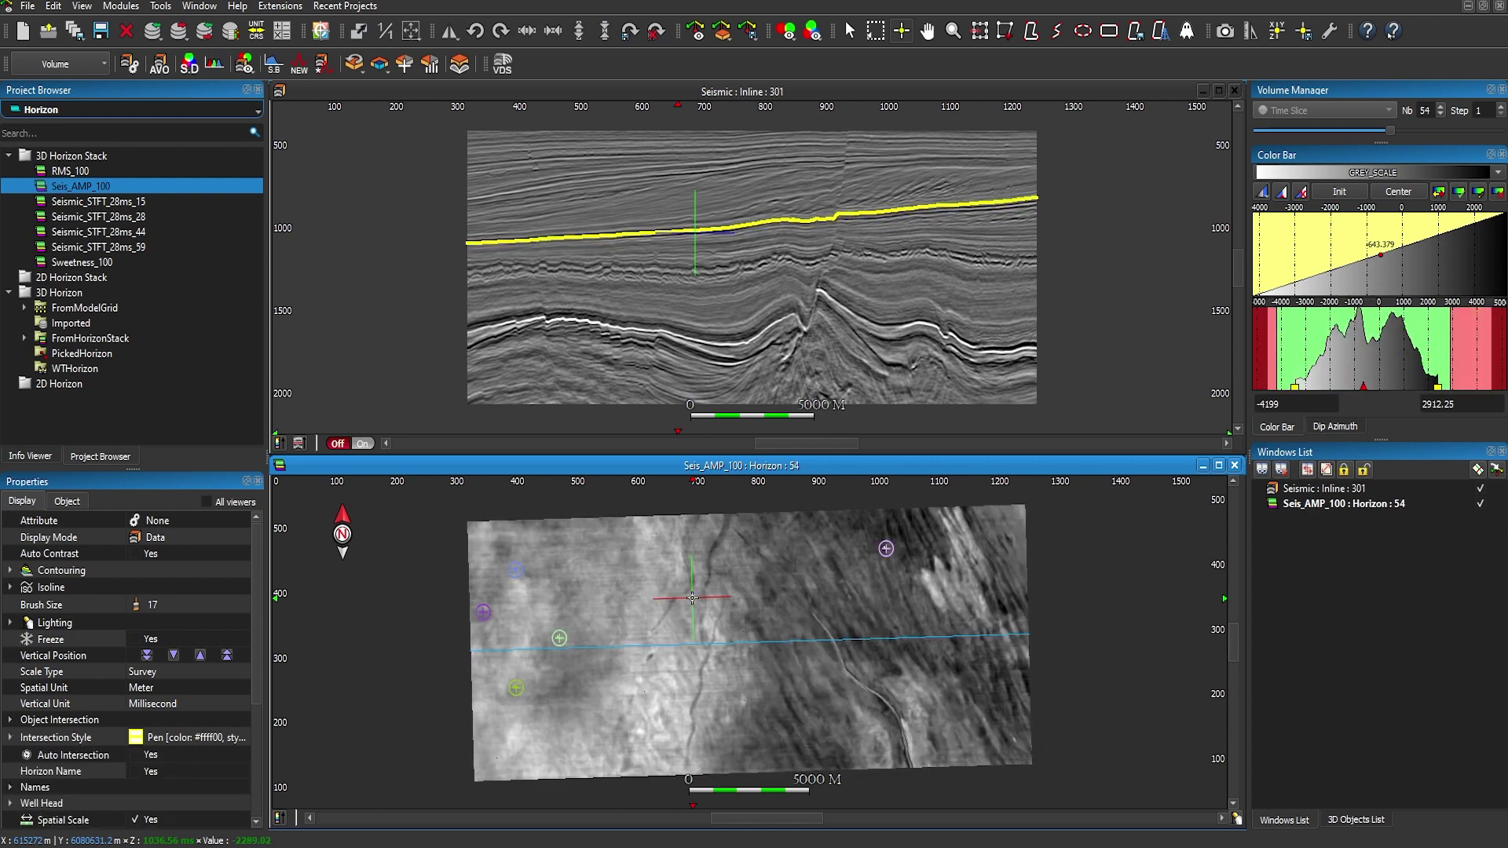
{"action": "key", "text": "Up"}
{"action": "key", "text": "Up"}
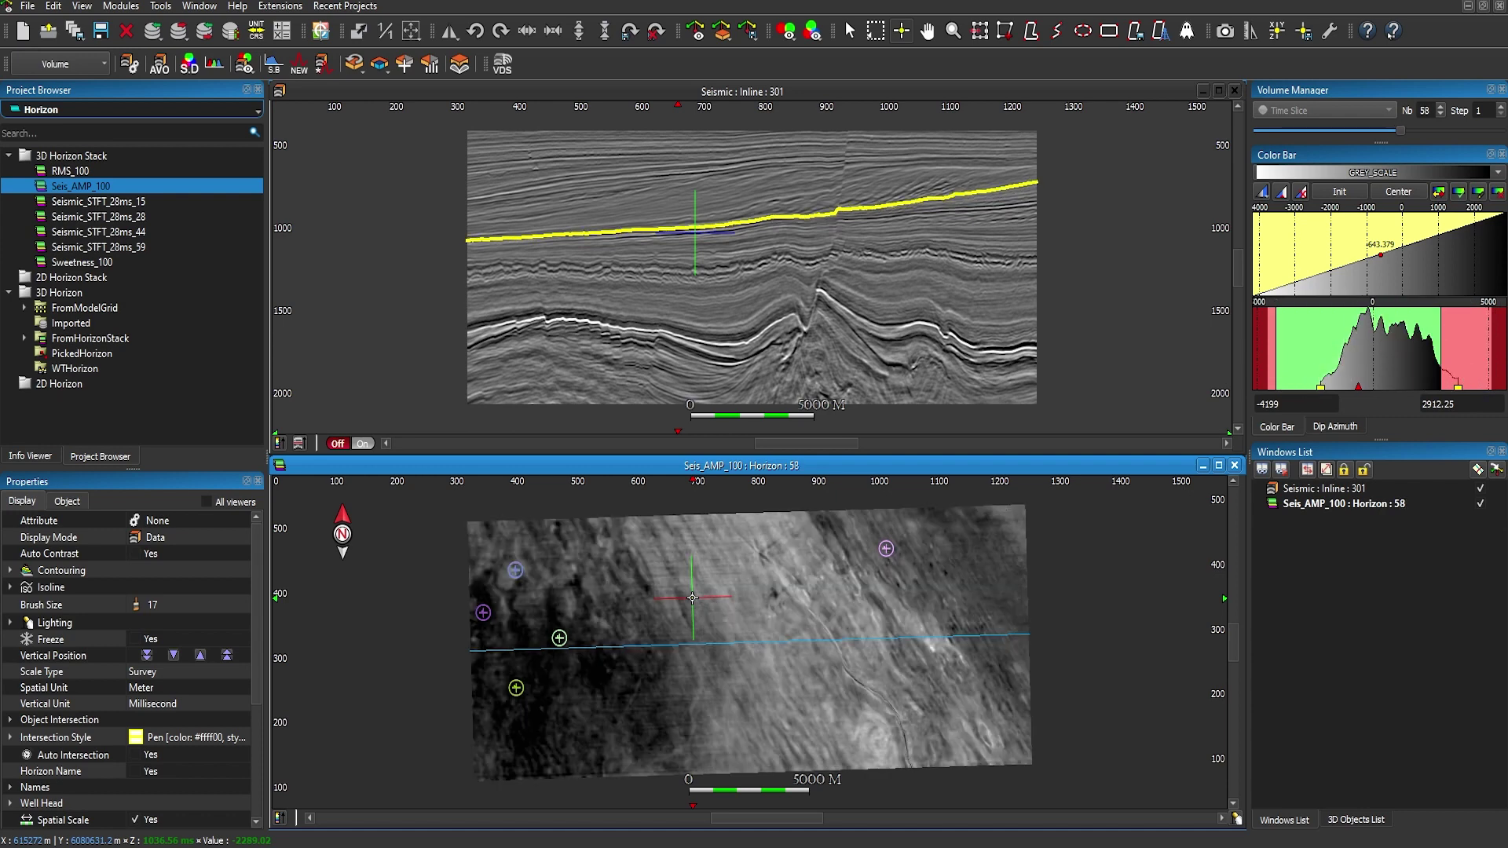
{"action": "key", "text": "Up"}
{"action": "key", "text": "Up"}
{"action": "key", "text": "Up"}
{"action": "key", "text": "Up"}
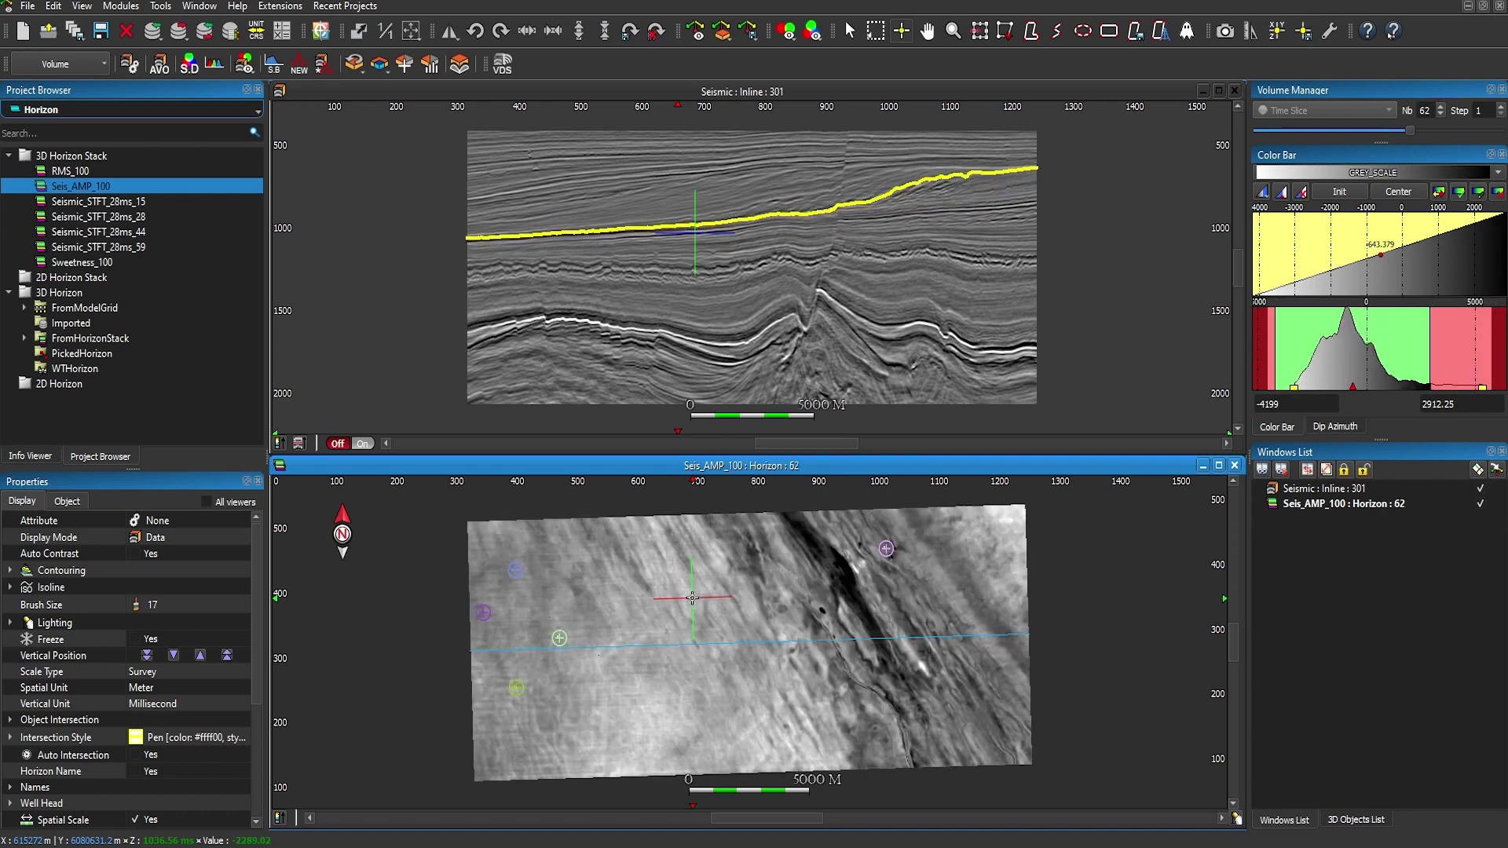
{"action": "key", "text": "Up"}
{"action": "key", "text": "Up"}
{"action": "key", "text": "Up"}
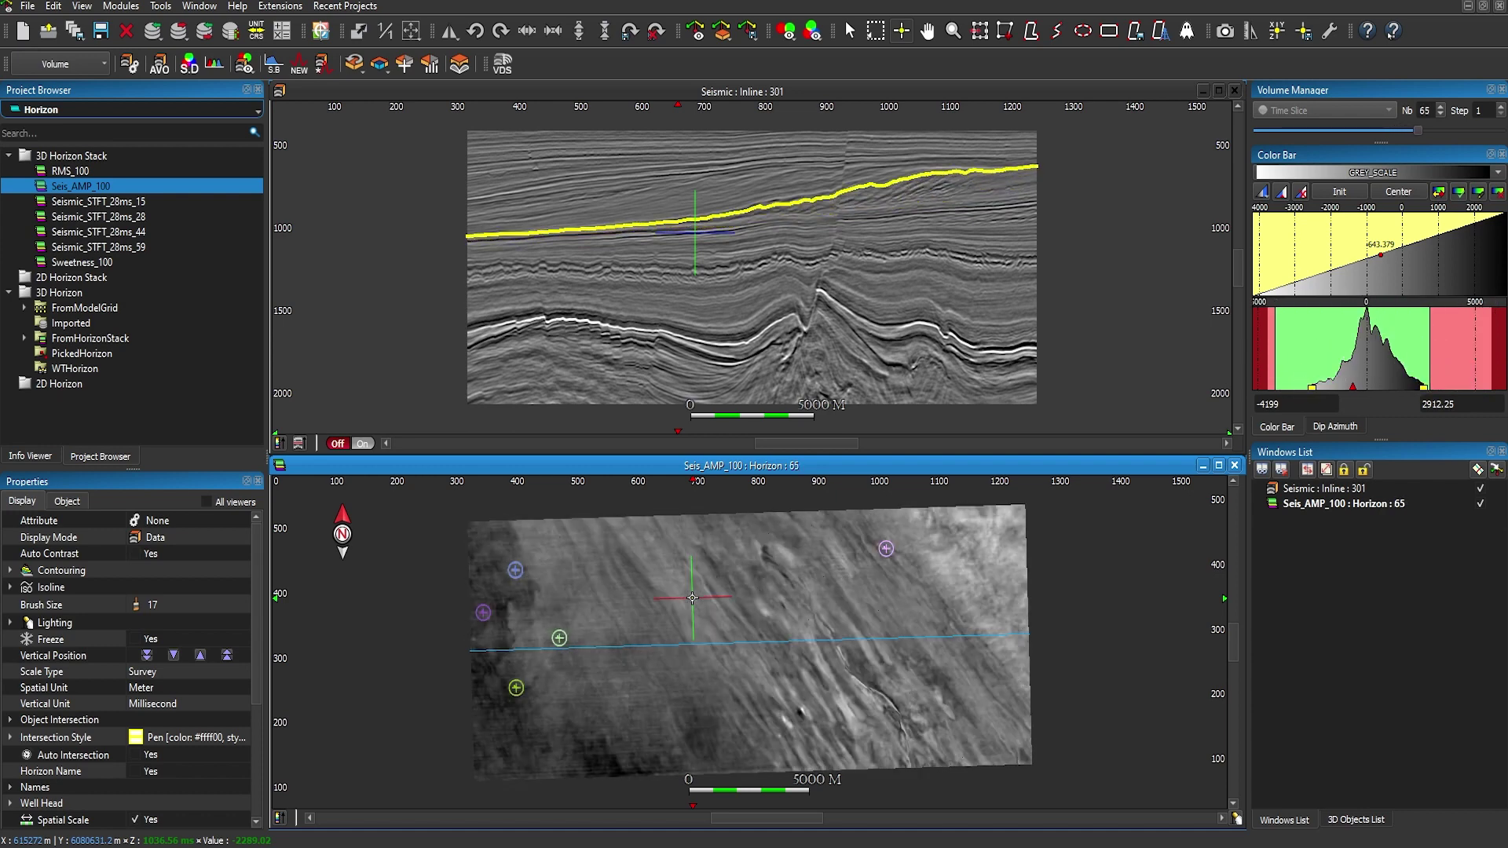
{"action": "key", "text": "Up"}
{"action": "key", "text": "Up"}
{"action": "key", "text": "Up"}
{"action": "key", "text": "Up"}
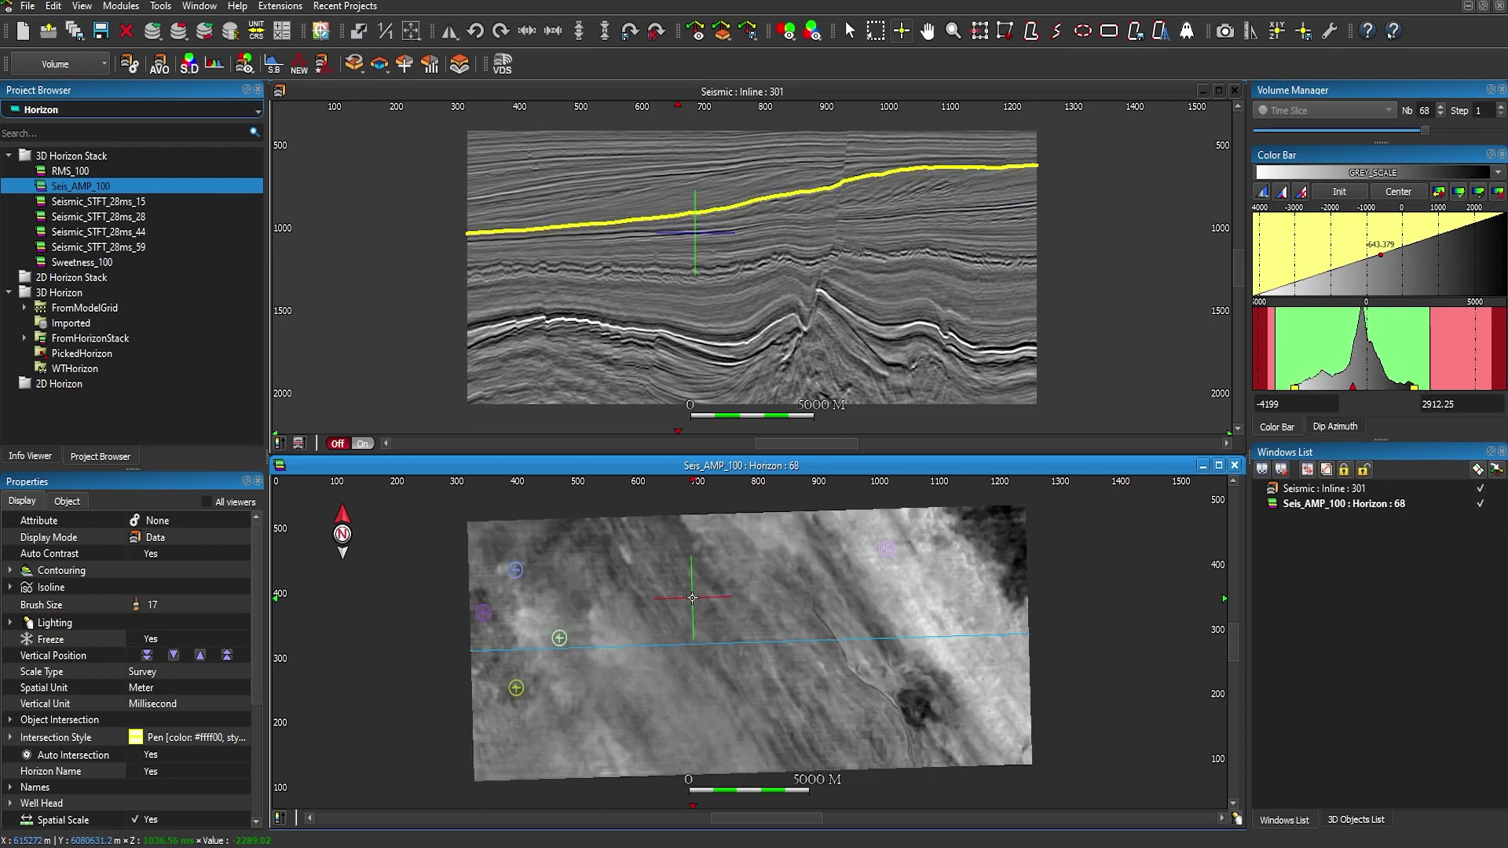
{"action": "key", "text": "Up"}
Step the Seis_AMP_100 map back down through the deeper horizons to horizon 18, comparing it with the Seismic section.
{"action": "key", "text": "Down"}
{"action": "key", "text": "Down"}
{"action": "key", "text": "Down"}
{"action": "key", "text": "Down"}
{"action": "key", "text": "Down"}
{"action": "key", "text": "Down"}
{"action": "key", "text": "Down"}
{"action": "key", "text": "Down"}
{"action": "key", "text": "Down"}
{"action": "key", "text": "Down"}
{"action": "key", "text": "Down"}
{"action": "key", "text": "Down"}
{"action": "key", "text": "Down"}
{"action": "key", "text": "Down"}
{"action": "key", "text": "Down"}
{"action": "key", "text": "Down"}
{"action": "key", "text": "Down"}
{"action": "key", "text": "Down"}
{"action": "key", "text": "Down"}
{"action": "key", "text": "Down"}
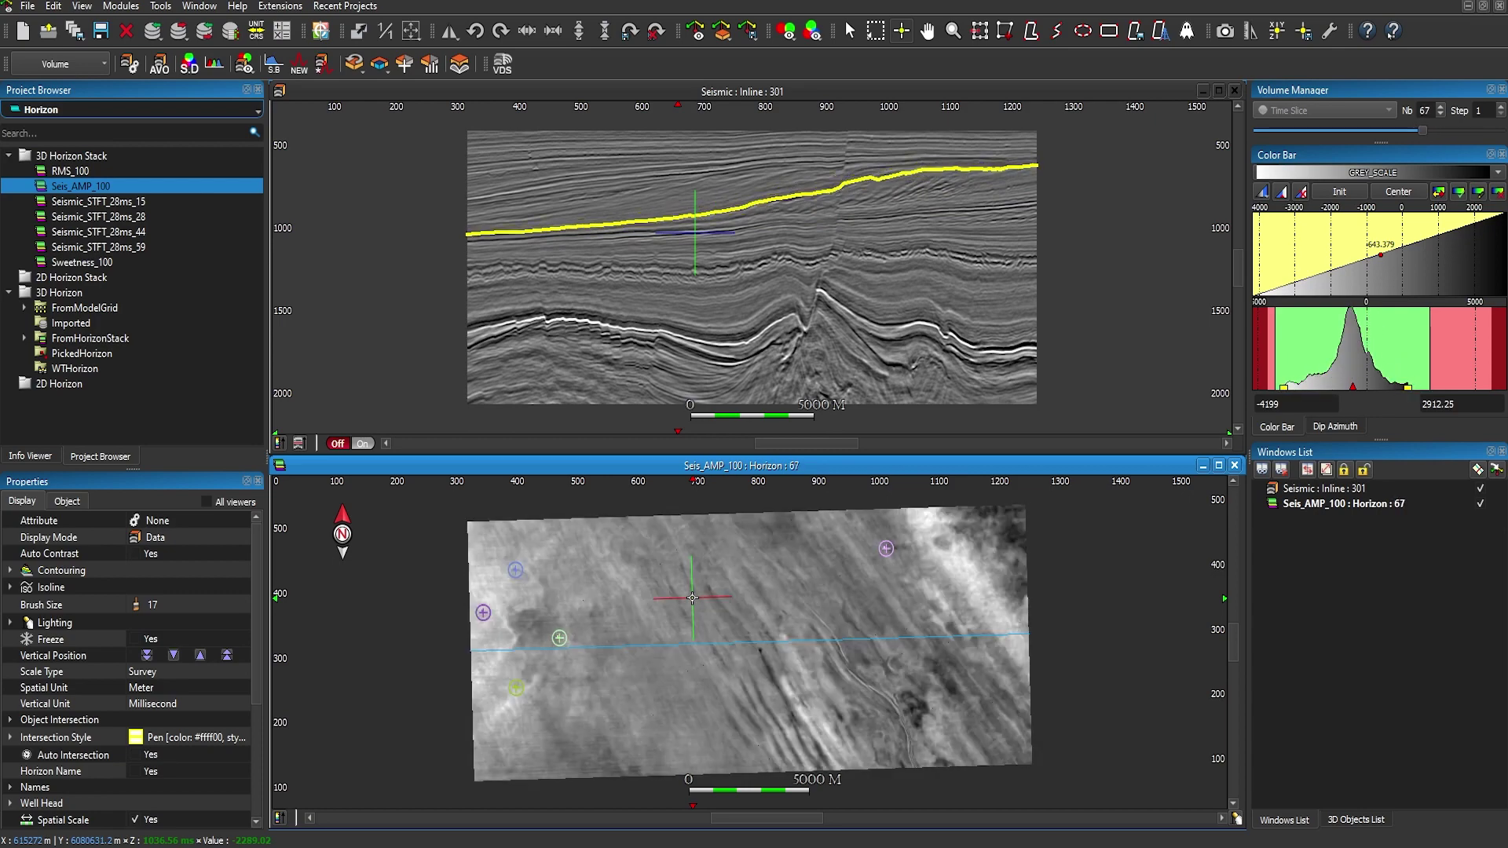
{"action": "key", "text": "Down"}
{"action": "key", "text": "Down"}
{"action": "key", "text": "Down"}
{"action": "key", "text": "Down"}
{"action": "key", "text": "Down"}
{"action": "key", "text": "Down"}
{"action": "key", "text": "Down"}
{"action": "key", "text": "Down"}
{"action": "key", "text": "Down"}
{"action": "key", "text": "Down"}
{"action": "key", "text": "Down"}
{"action": "key", "text": "Down"}
{"action": "key", "text": "Down"}
{"action": "key", "text": "Down"}
{"action": "key", "text": "Down"}
{"action": "key", "text": "Down"}
{"action": "key", "text": "Down"}
{"action": "key", "text": "Down"}
{"action": "key", "text": "Down"}
{"action": "key", "text": "Down"}
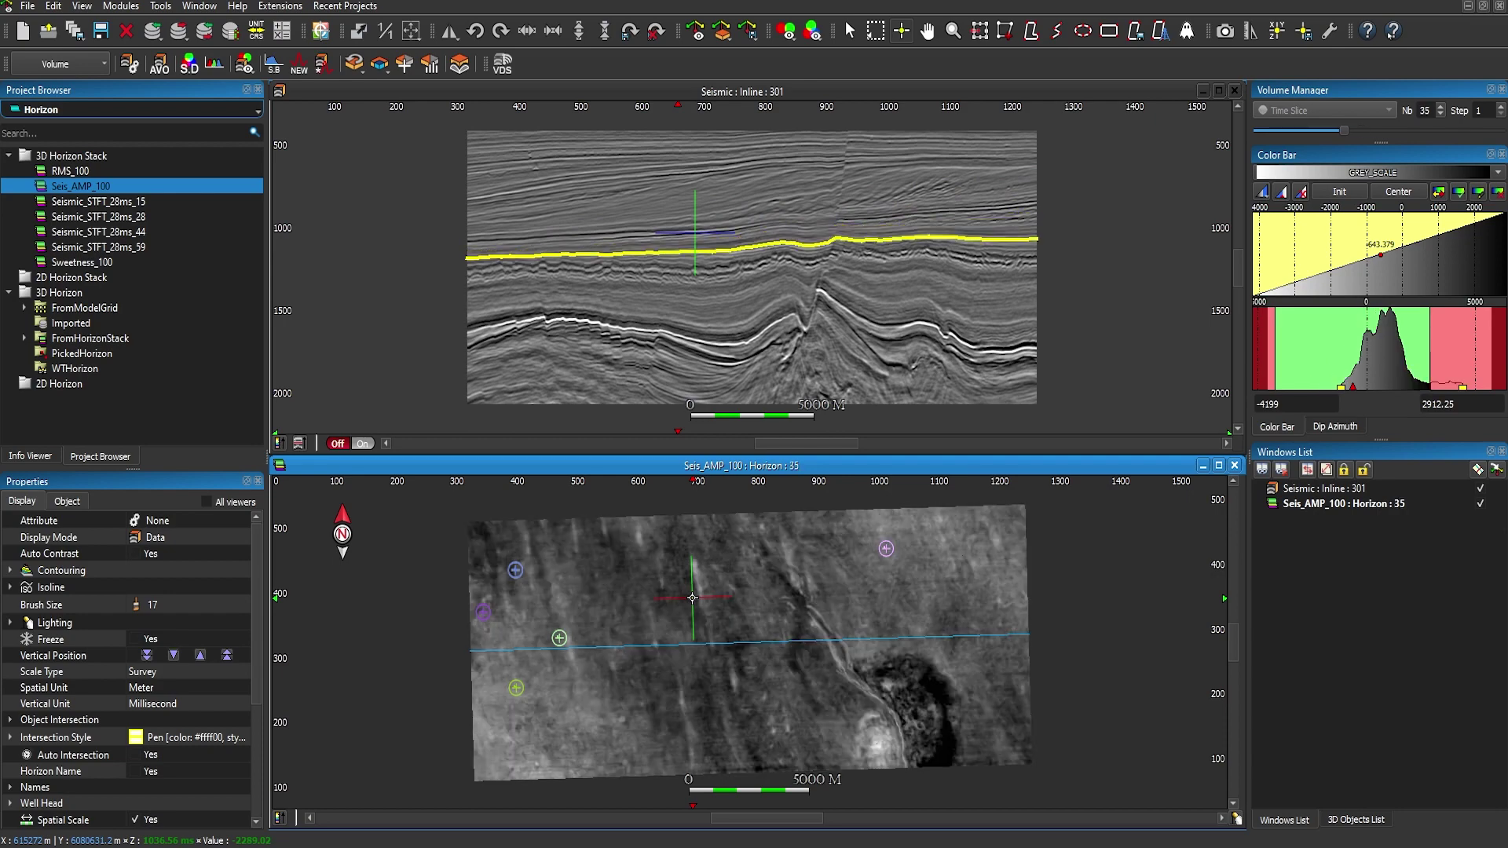
{"action": "key", "text": "Up"}
{"action": "key", "text": "Up"}
{"action": "key", "text": "Up"}
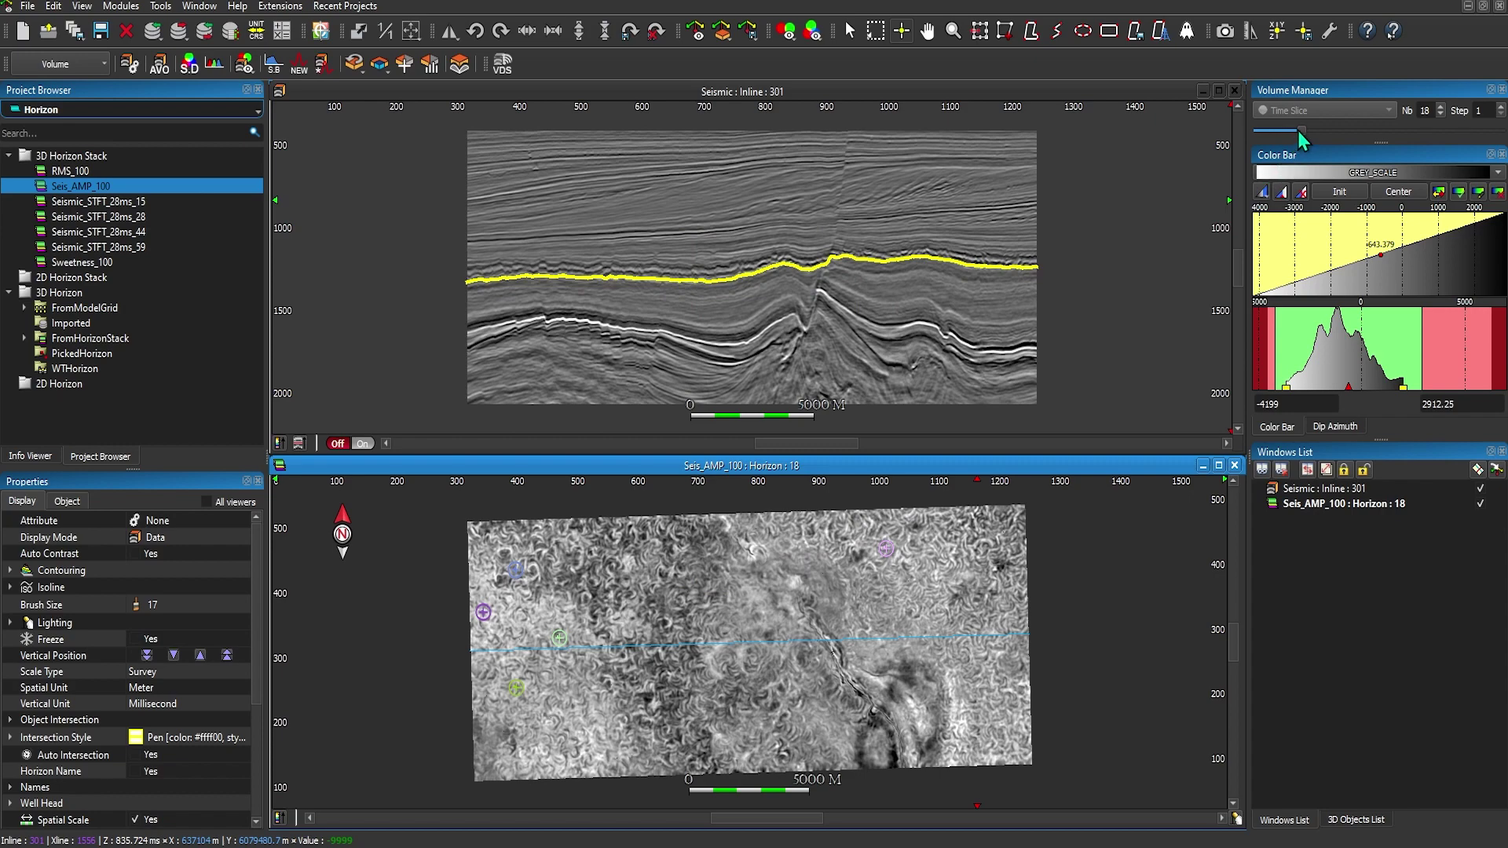
Move the Seis_AMP_100 map to horizon 51 and pick horizon 52 directly on the inline 301 section.
{"action": "left_click_drag", "start_coordinate": [1299, 129], "coordinate": [1383, 133]}
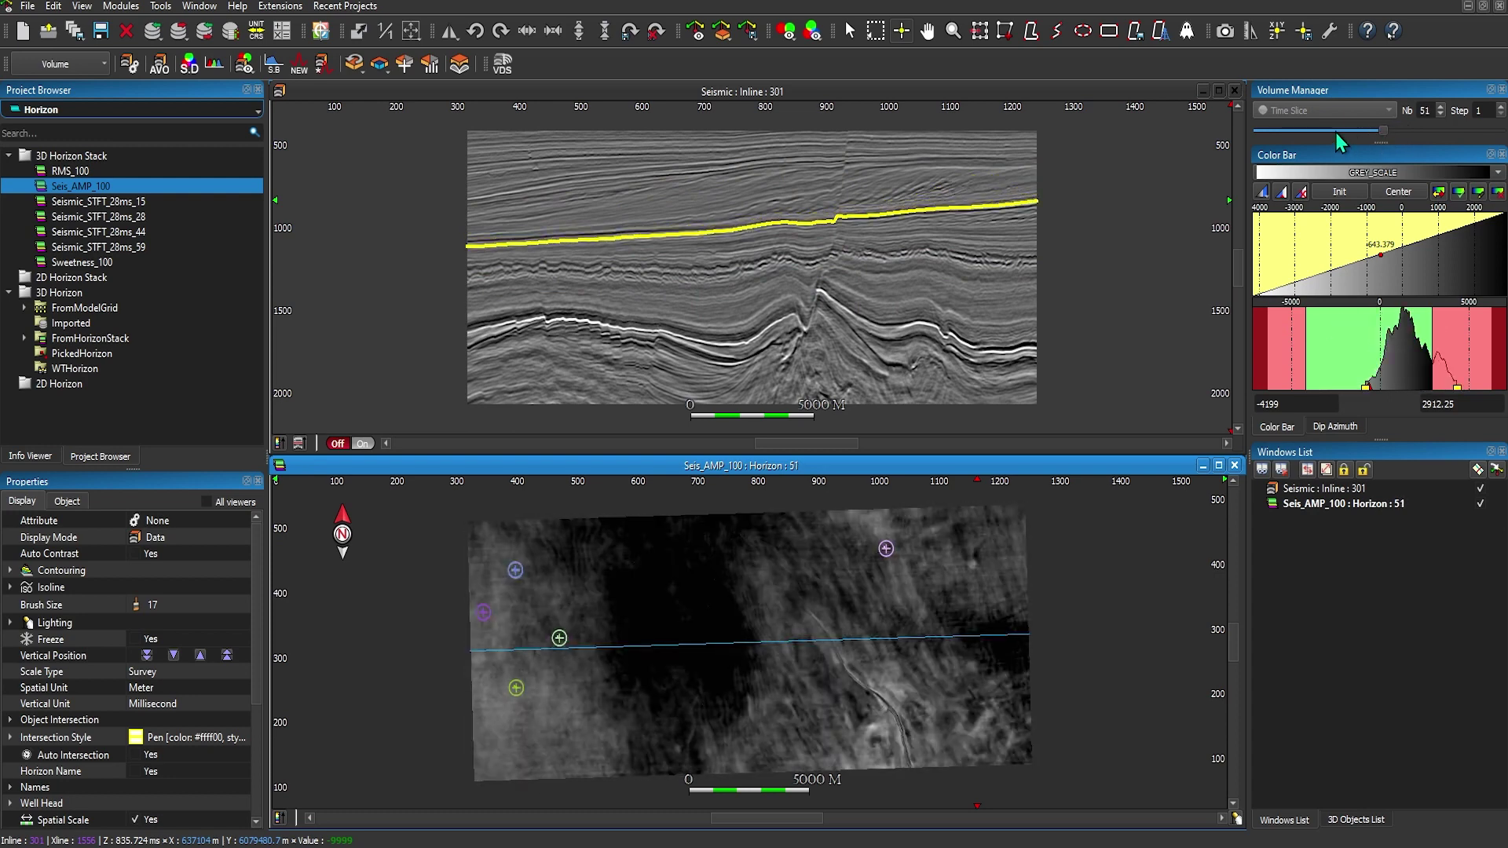
{"action": "left_click", "coordinate": [751, 175]}
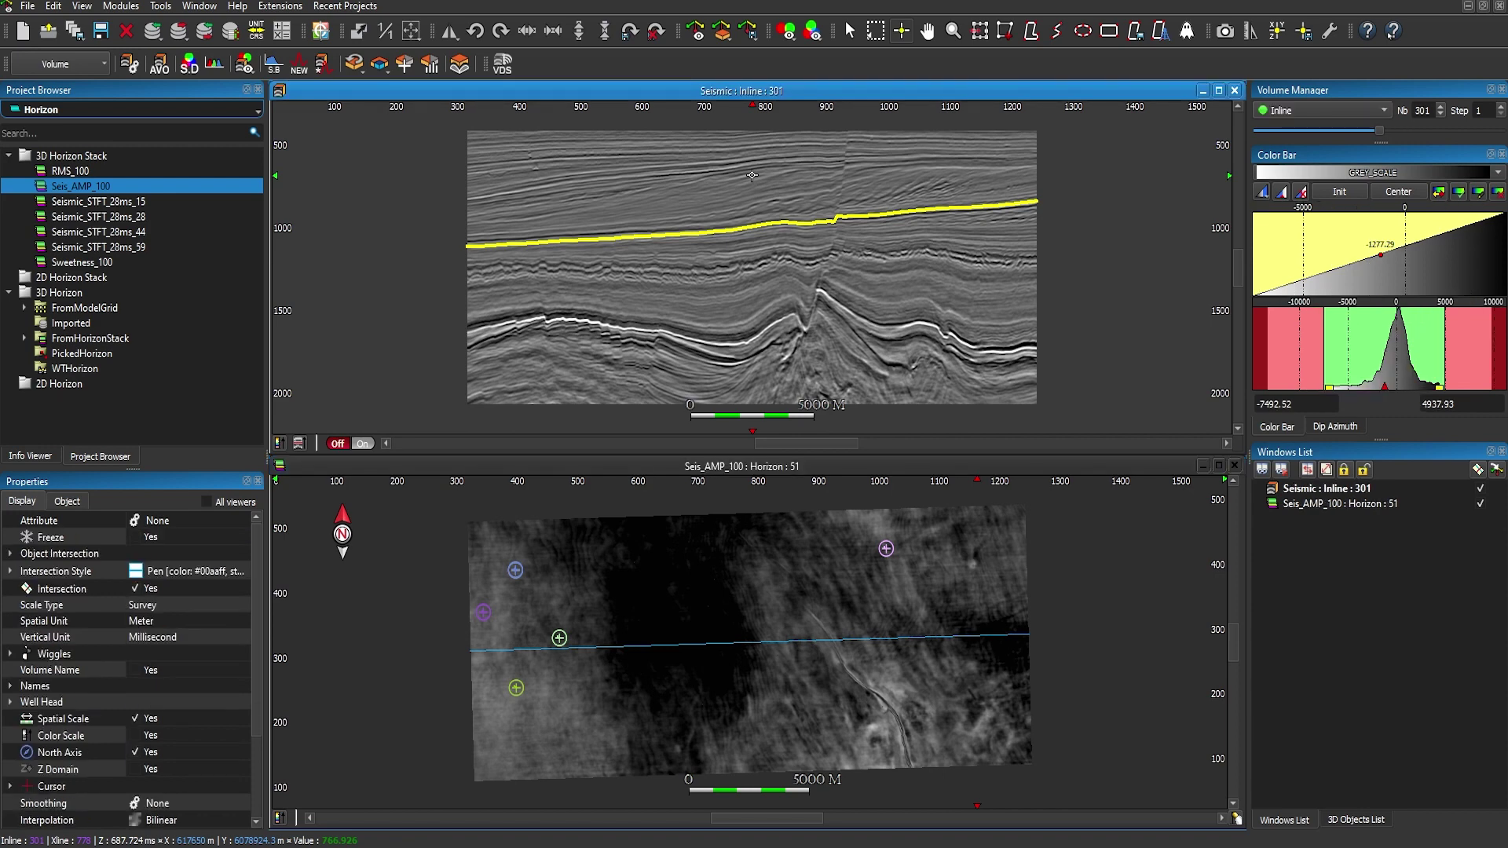
{"action": "left_click_drag", "start_coordinate": [751, 180], "coordinate": [746, 227]}
Enable Auto Contrast for the Seis_AMP_100 map and browse the stack through horizons 54 and 50 to horizon 45.
{"action": "left_click", "coordinate": [734, 470]}
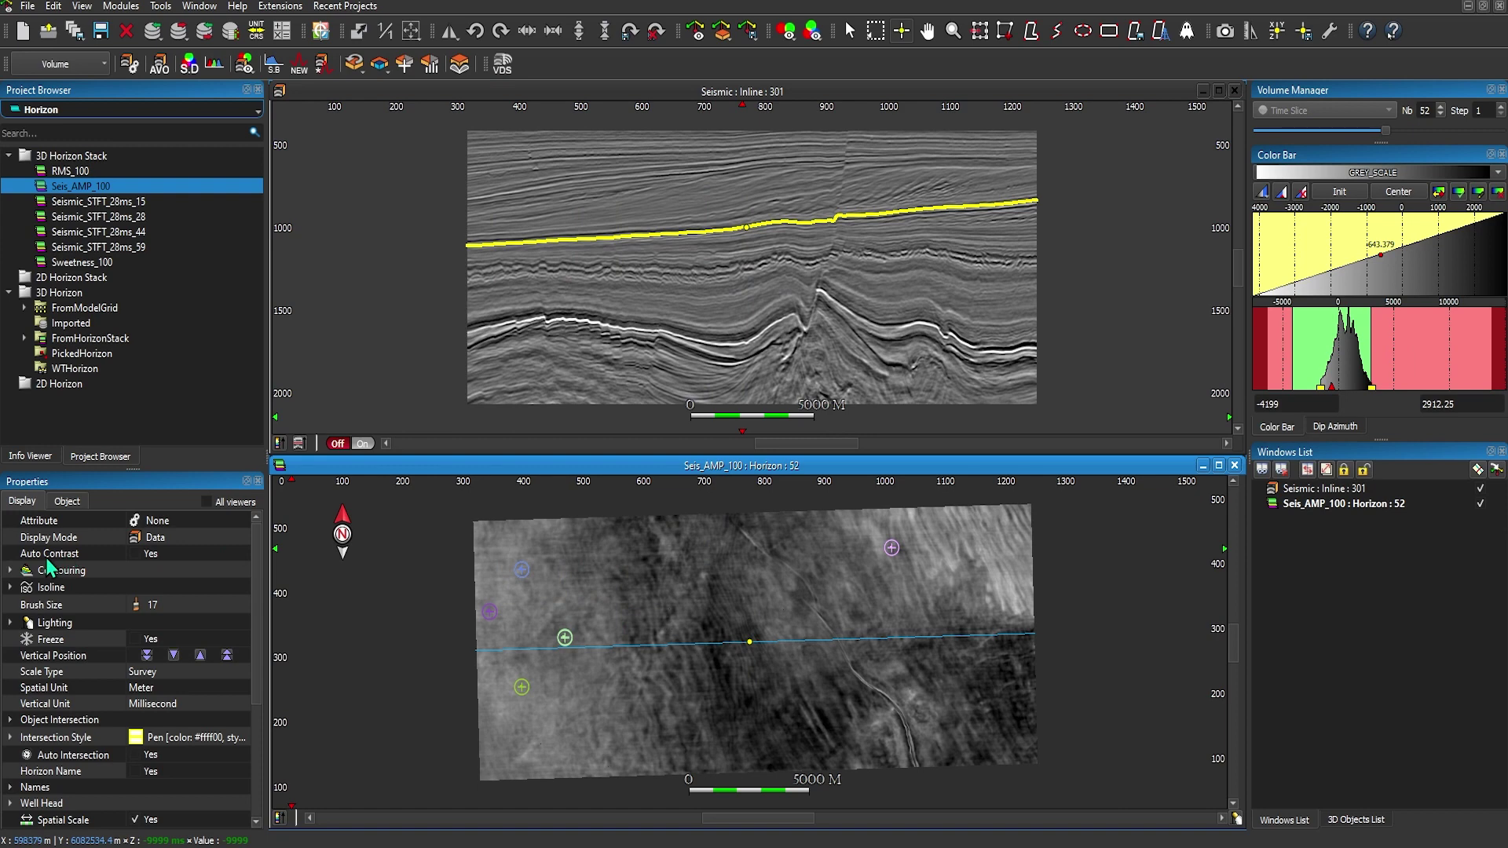
{"action": "left_click", "coordinate": [136, 556]}
{"action": "left_click", "coordinate": [137, 554]}
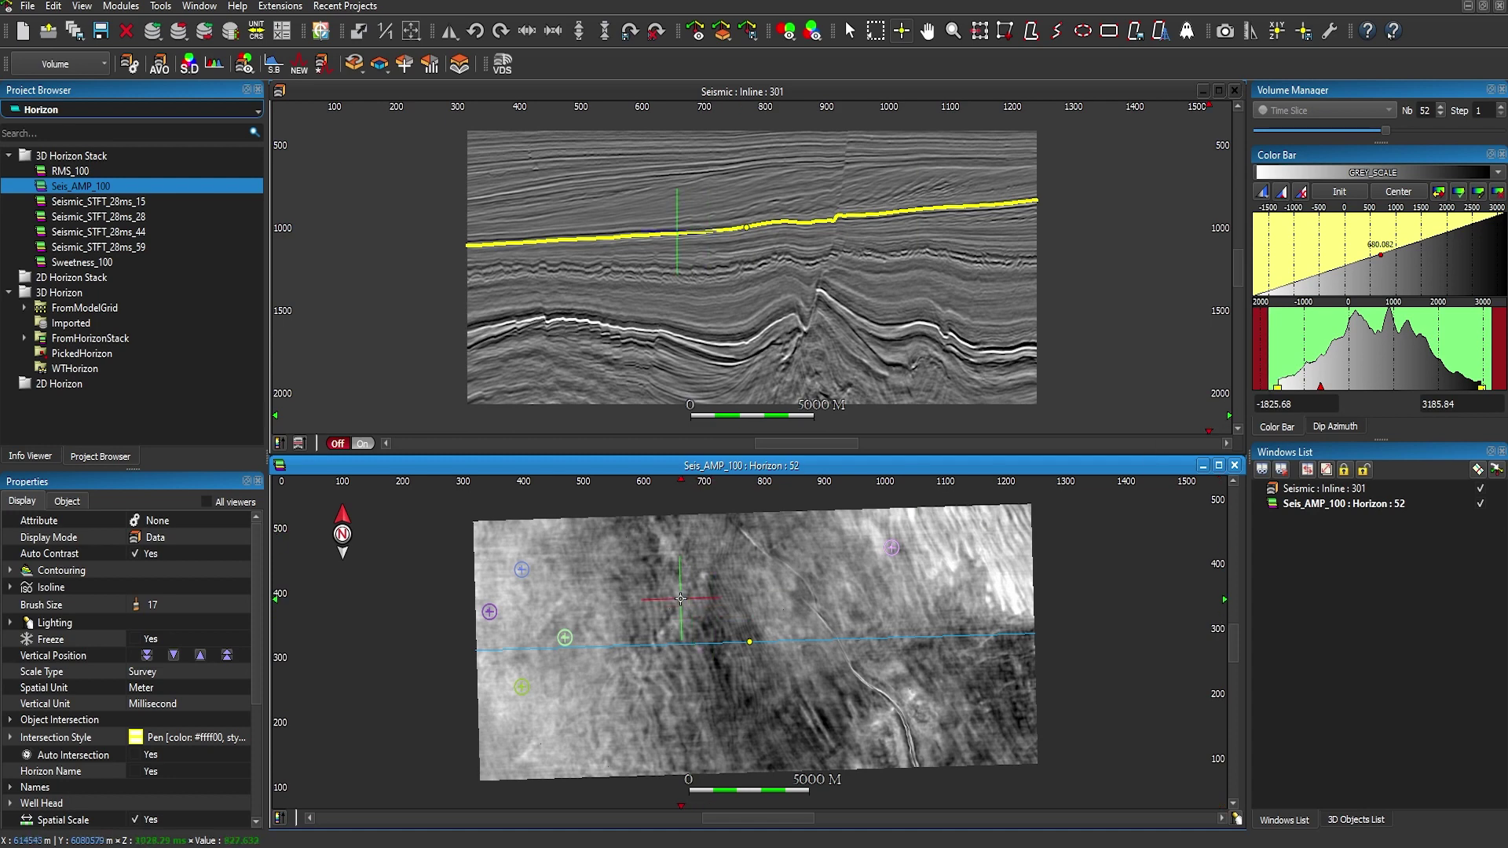
{"action": "scroll", "coordinate": [642, 604], "scroll_direction": "up", "scroll_amount": 7}
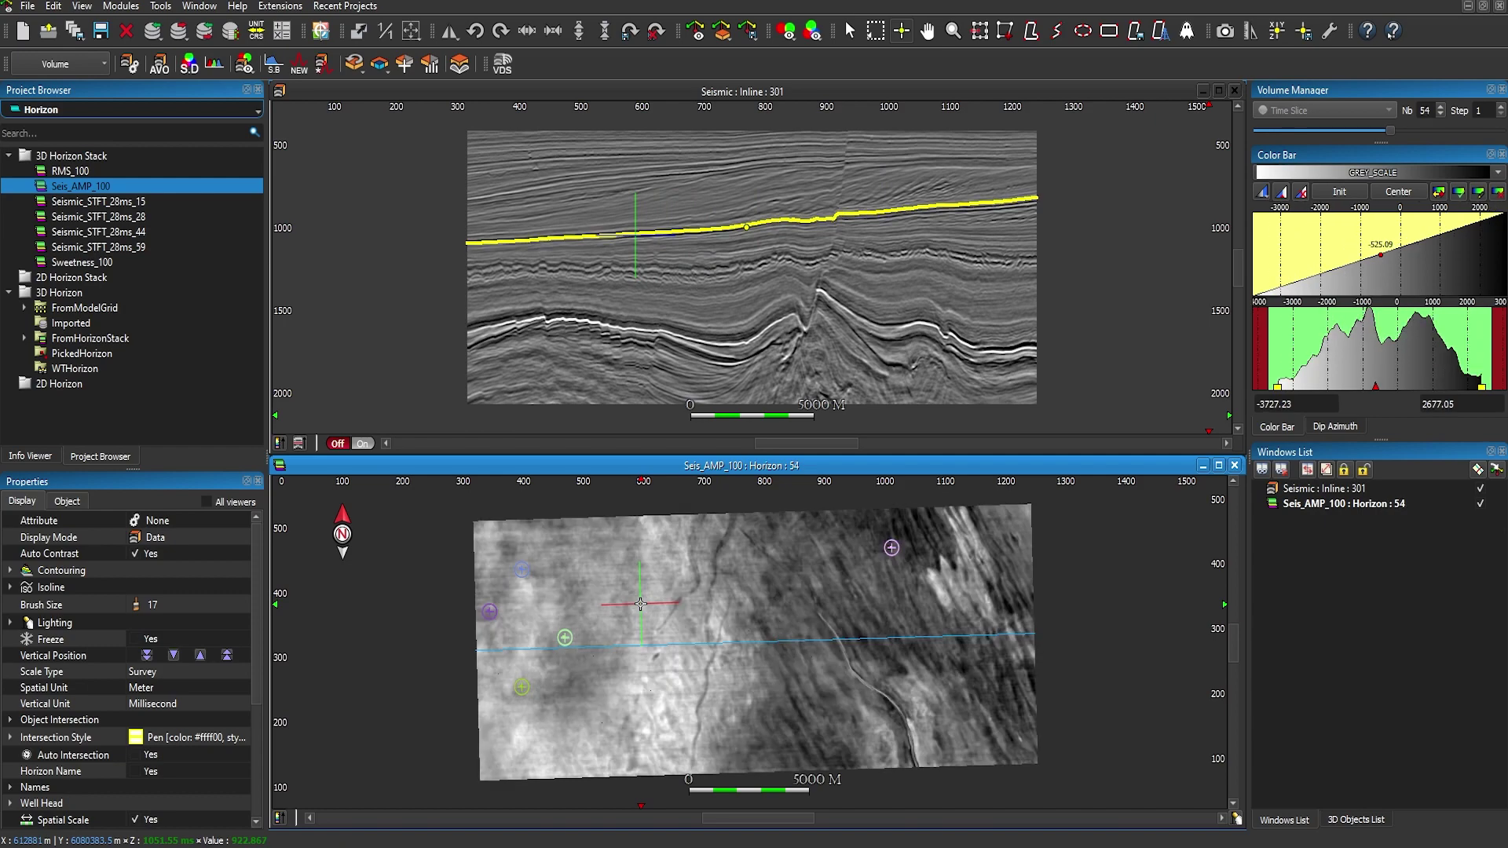
{"action": "scroll", "coordinate": [641, 604], "scroll_direction": "down", "scroll_amount": 9}
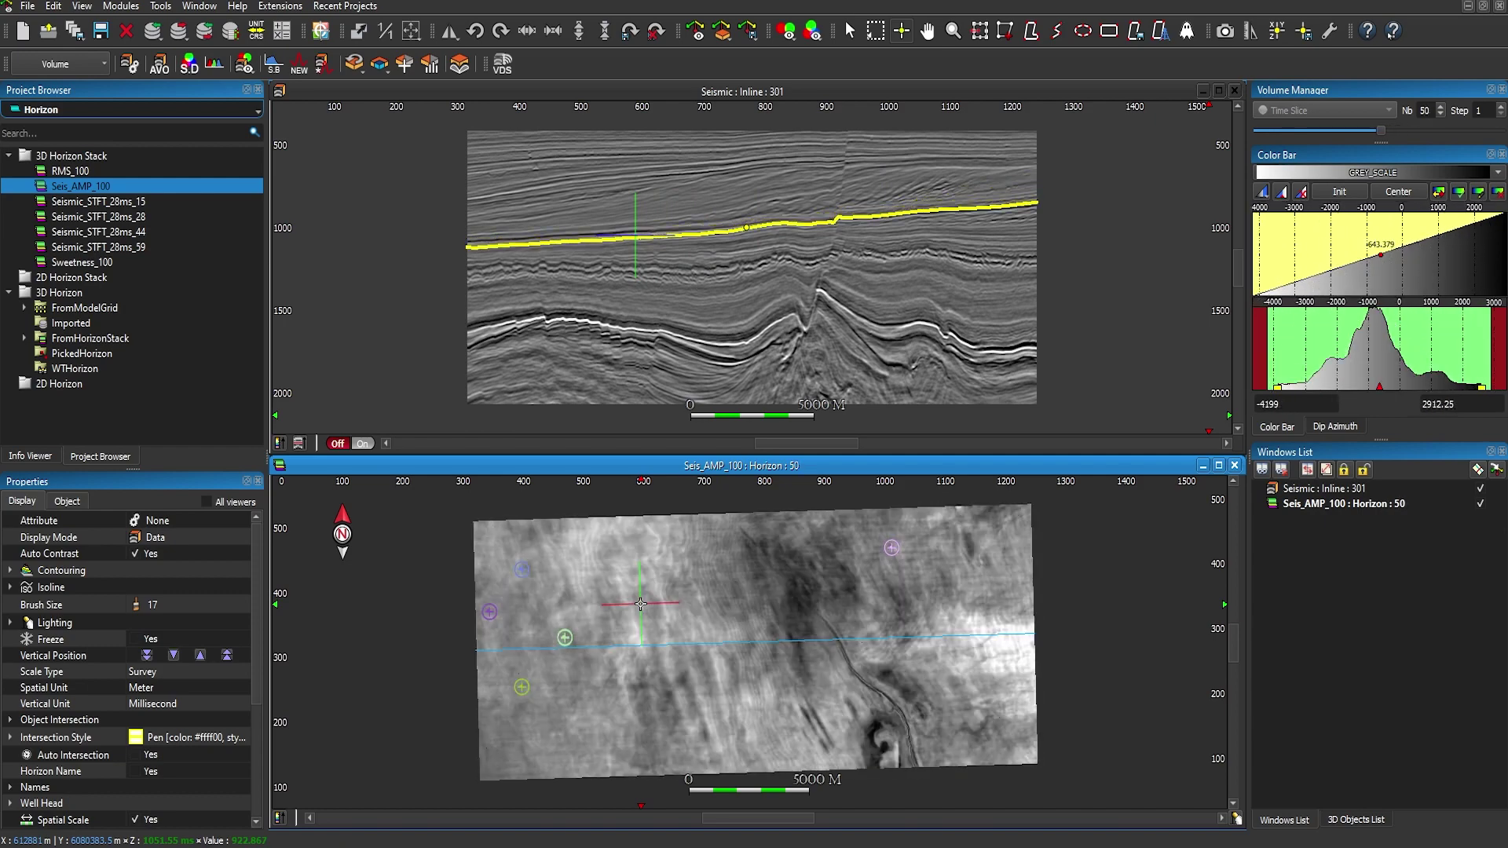
{"action": "scroll", "coordinate": [641, 604], "scroll_direction": "down", "scroll_amount": 5}
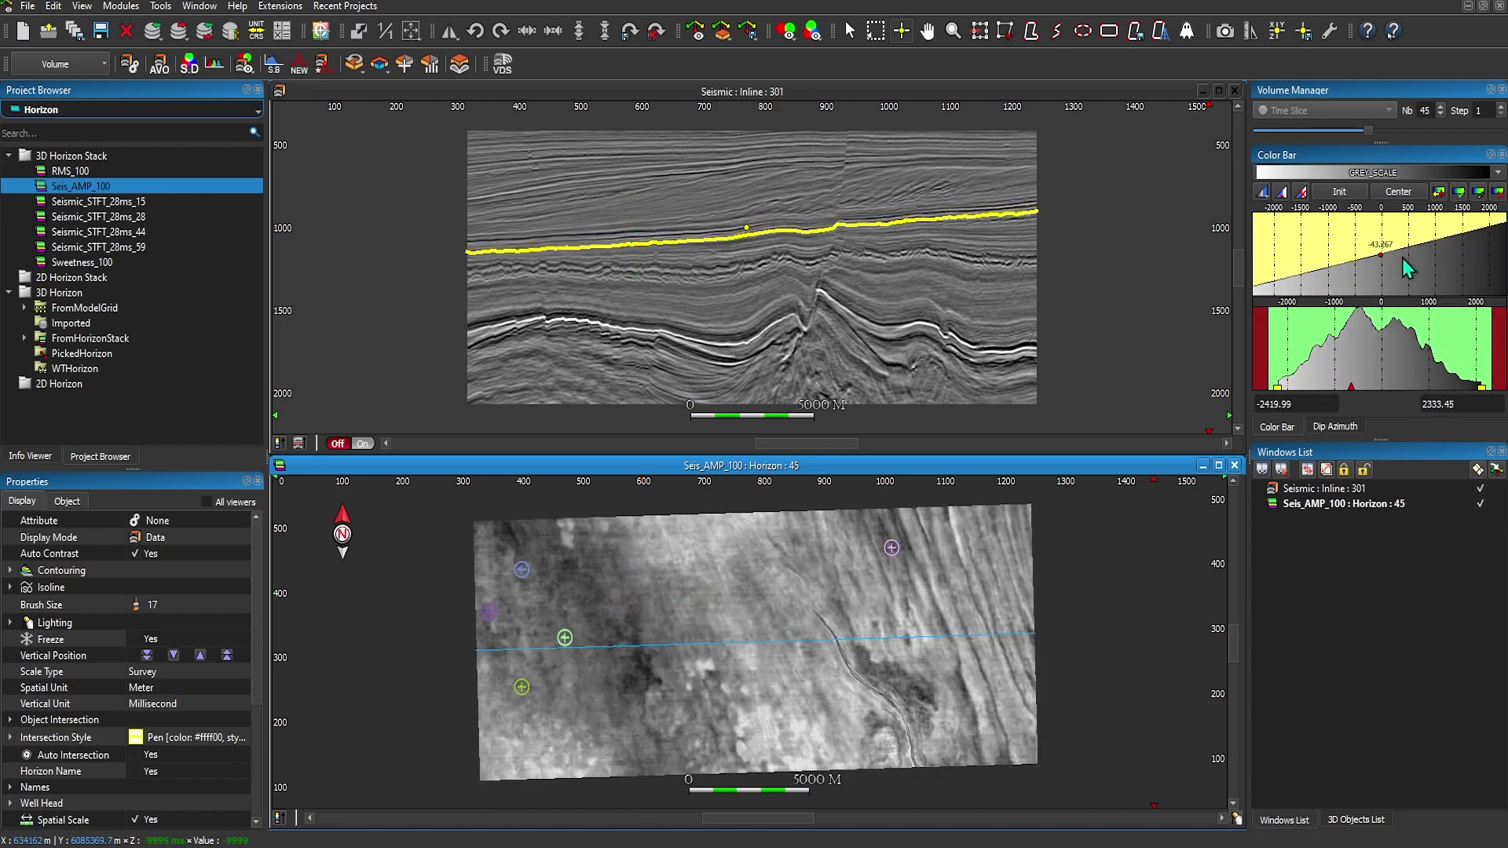
Try steeper and gentler contrast ramps on the horizon 45 map's color bar and restore the initial color scale.
{"action": "scroll", "coordinate": [1405, 269], "scroll_direction": "up", "scroll_amount": 4}
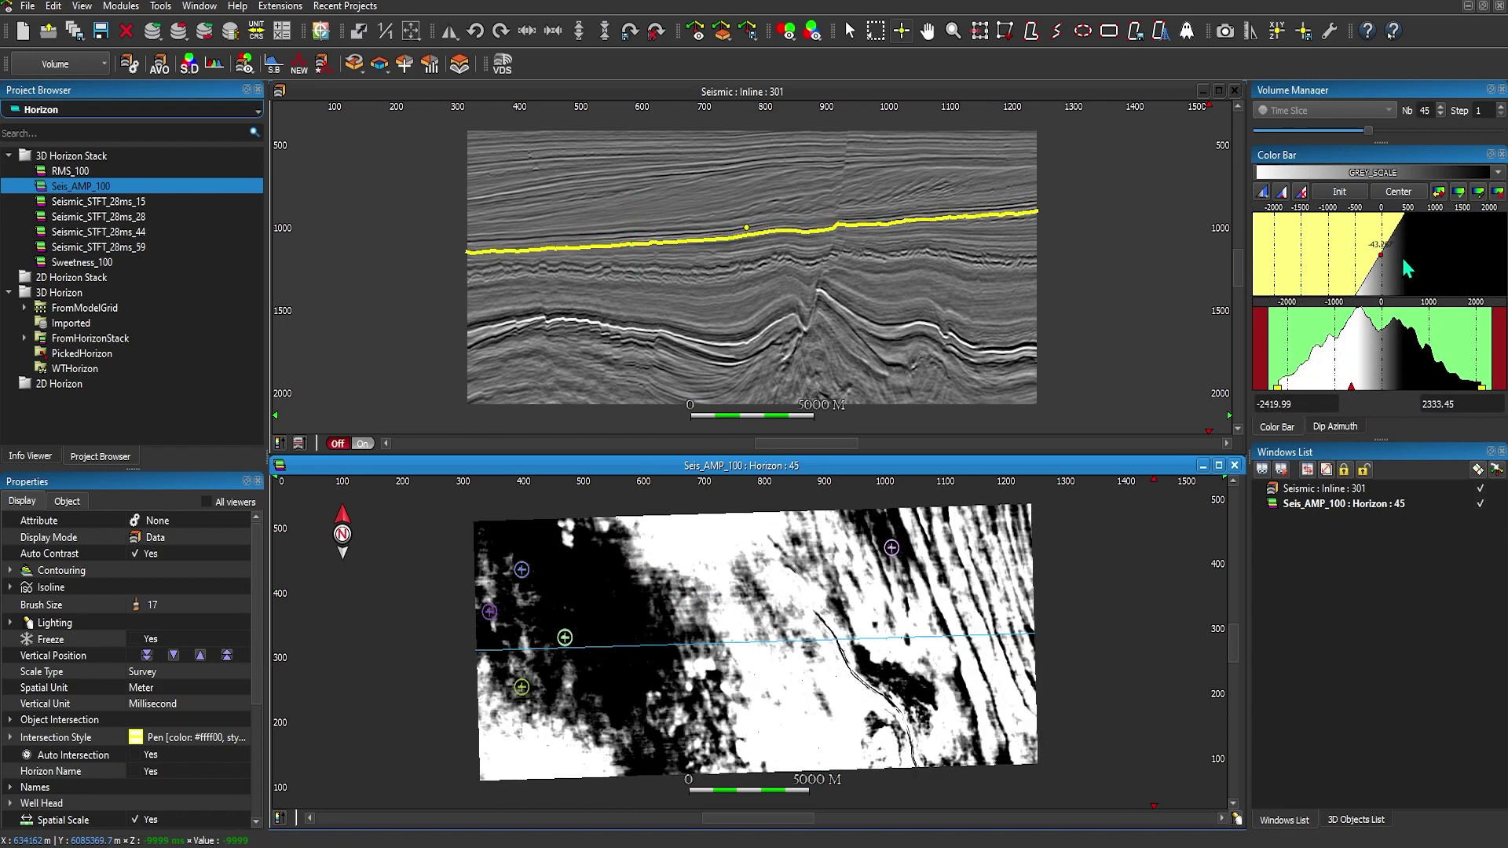
{"action": "scroll", "coordinate": [1405, 269], "scroll_direction": "down", "scroll_amount": 3}
{"action": "scroll", "coordinate": [1406, 269], "scroll_direction": "up", "scroll_amount": 3}
{"action": "scroll", "coordinate": [1405, 269], "scroll_direction": "down", "scroll_amount": 3}
{"action": "scroll", "coordinate": [1406, 269], "scroll_direction": "up", "scroll_amount": 4}
{"action": "scroll", "coordinate": [1406, 269], "scroll_direction": "down", "scroll_amount": 3}
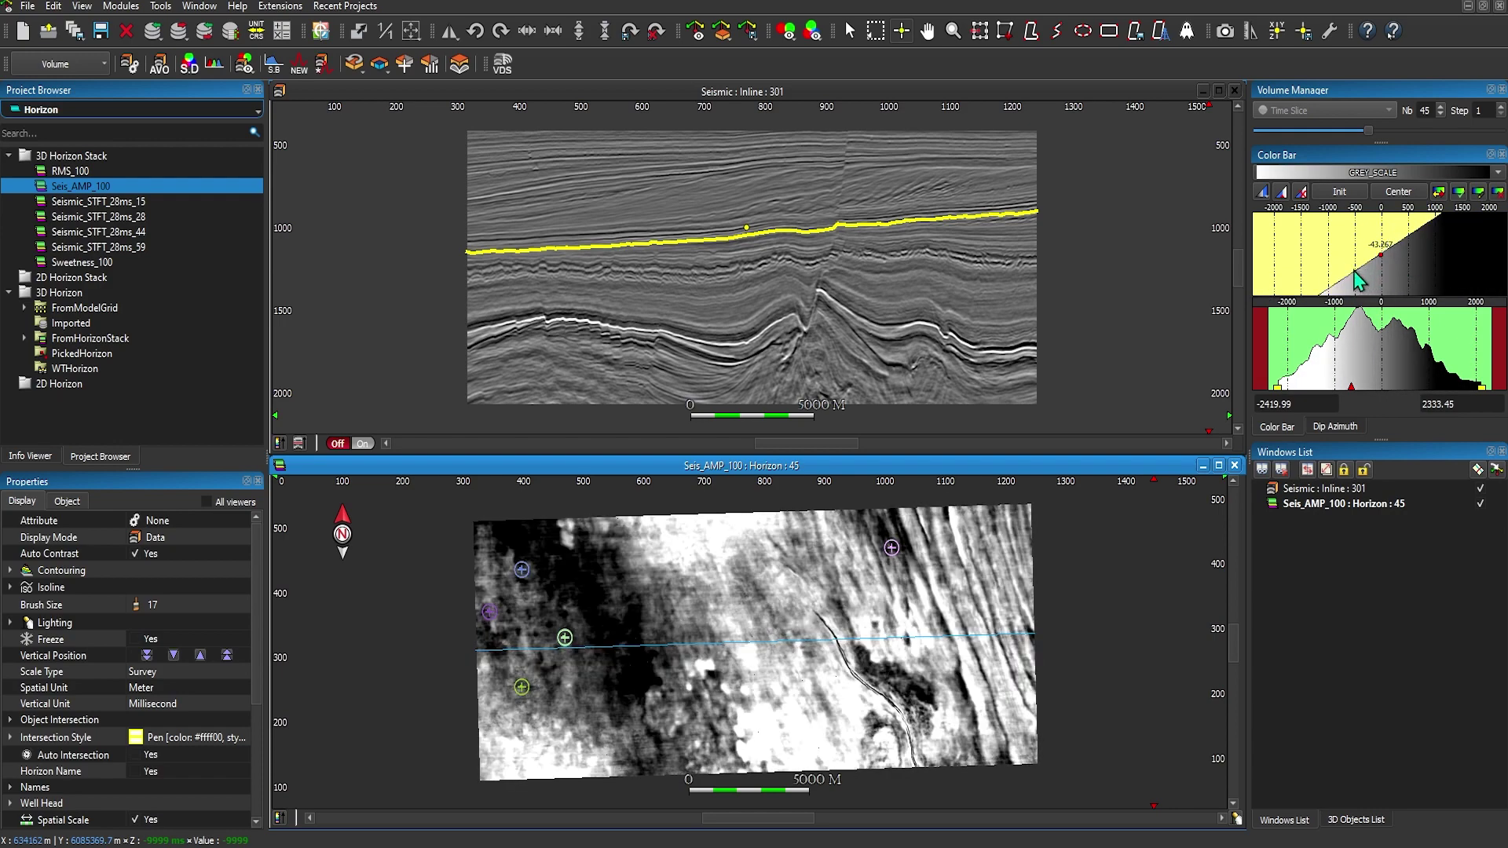
{"action": "scroll", "coordinate": [1332, 265], "scroll_direction": "down", "scroll_amount": 2}
{"action": "scroll", "coordinate": [1332, 267], "scroll_direction": "up", "scroll_amount": 3}
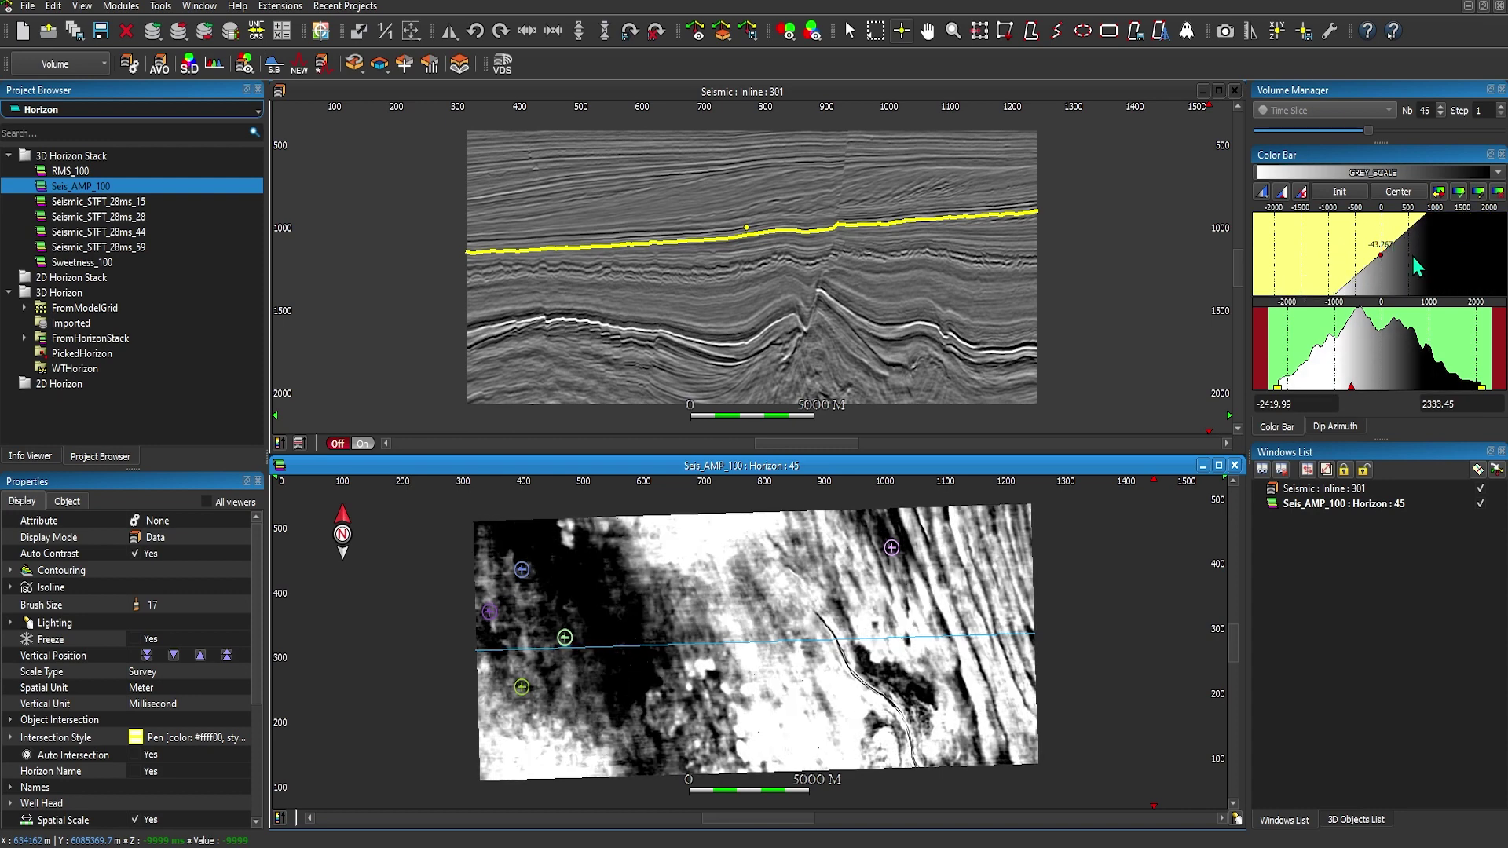
{"action": "left_click", "coordinate": [1344, 195]}
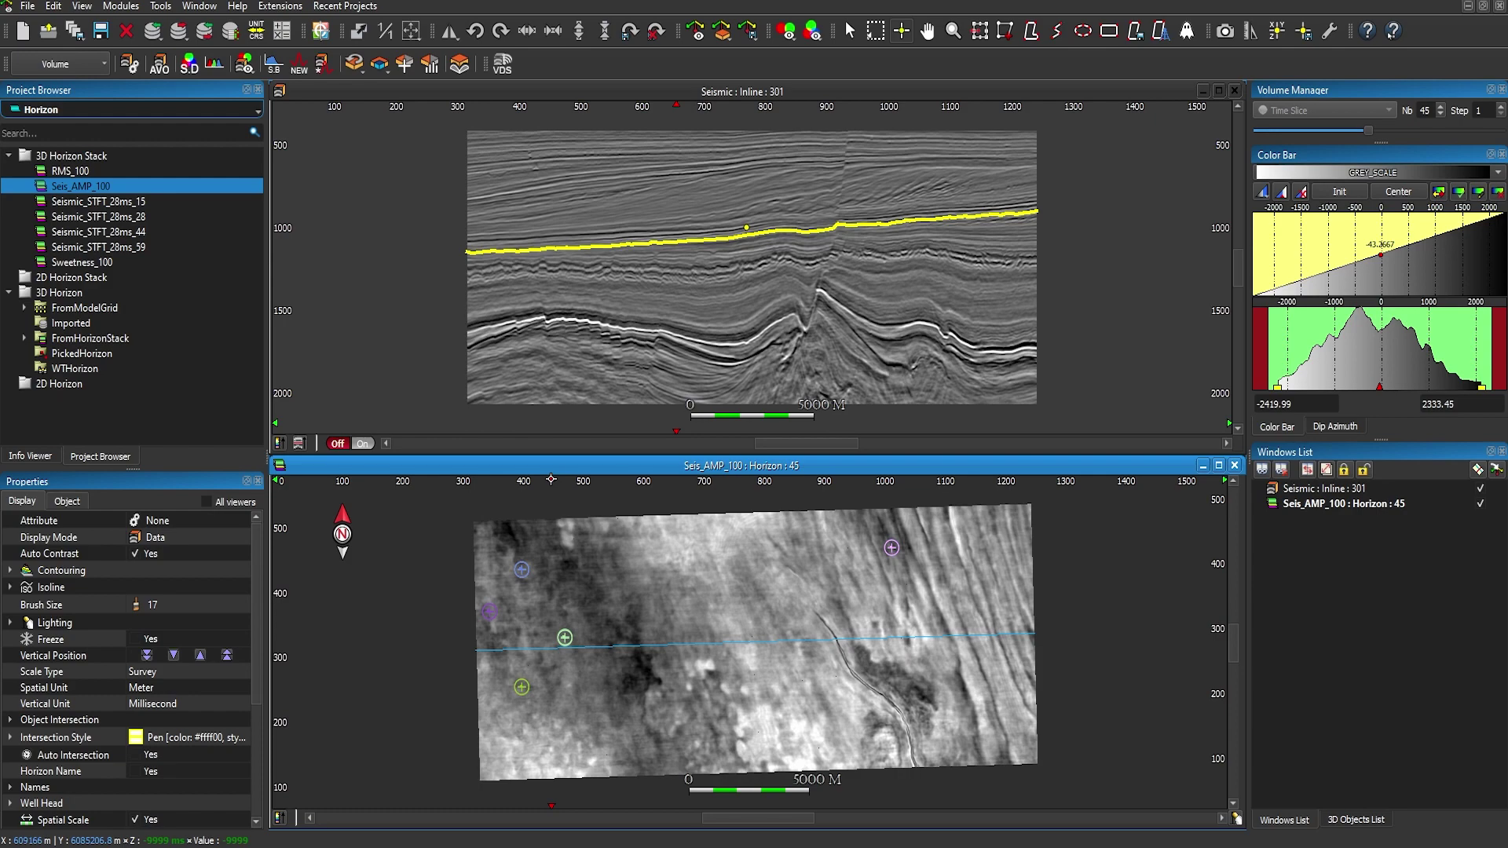
Display horizon 20 of the Seis_AMP_100 stack by picking its depth on the inline 301 section.
{"action": "left_click", "coordinate": [582, 433]}
{"action": "left_click", "coordinate": [730, 274]}
{"action": "scroll", "coordinate": [731, 275], "scroll_direction": "down", "scroll_amount": 1}
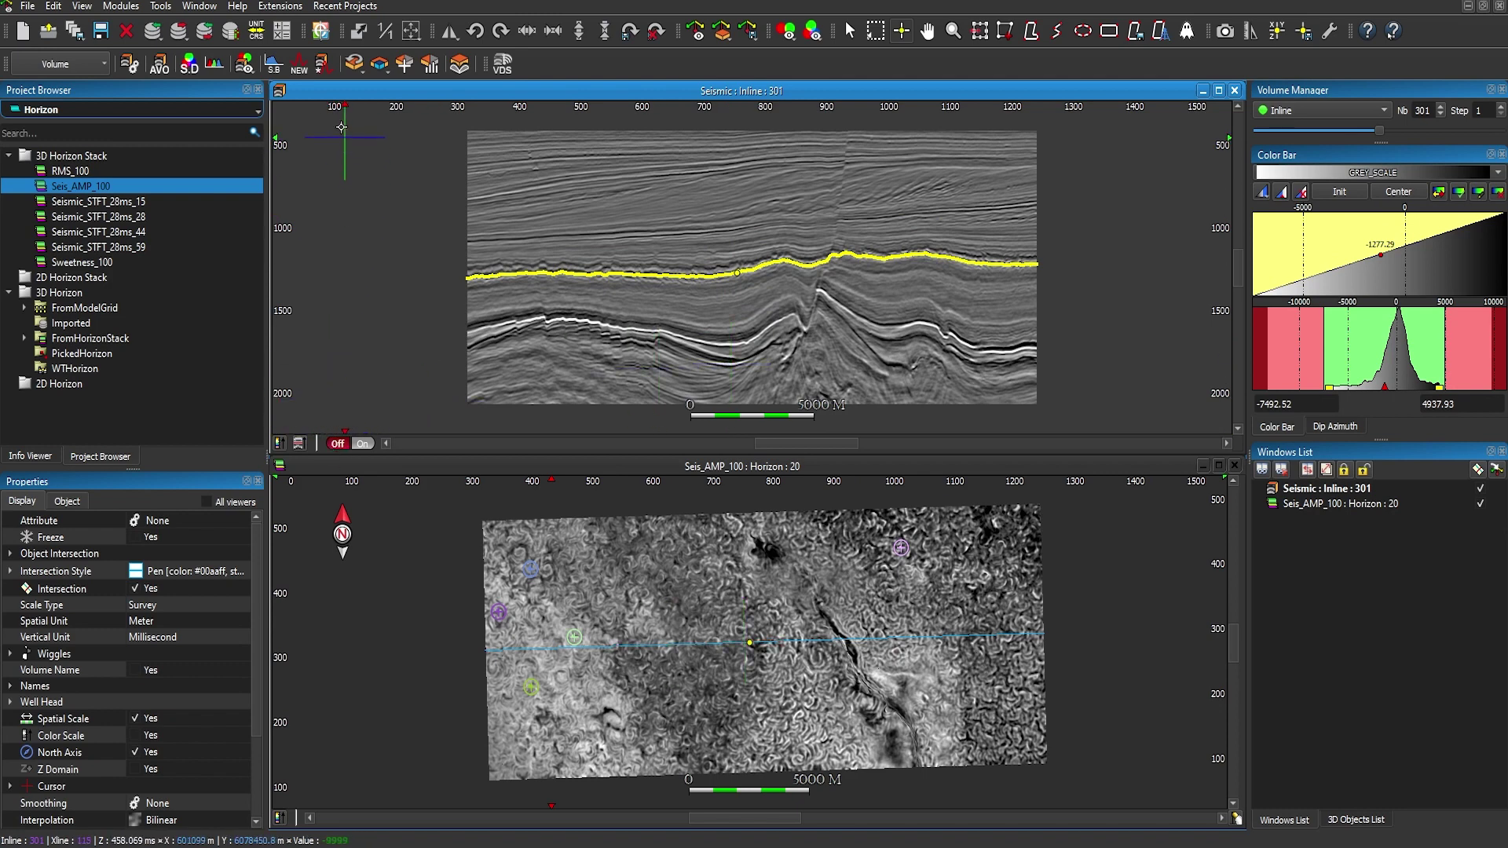
Flatten the Seismic inline 301 section on the Seis_AMP_100 horizon, taking the input from the viewer.
{"action": "left_click", "coordinate": [299, 444]}
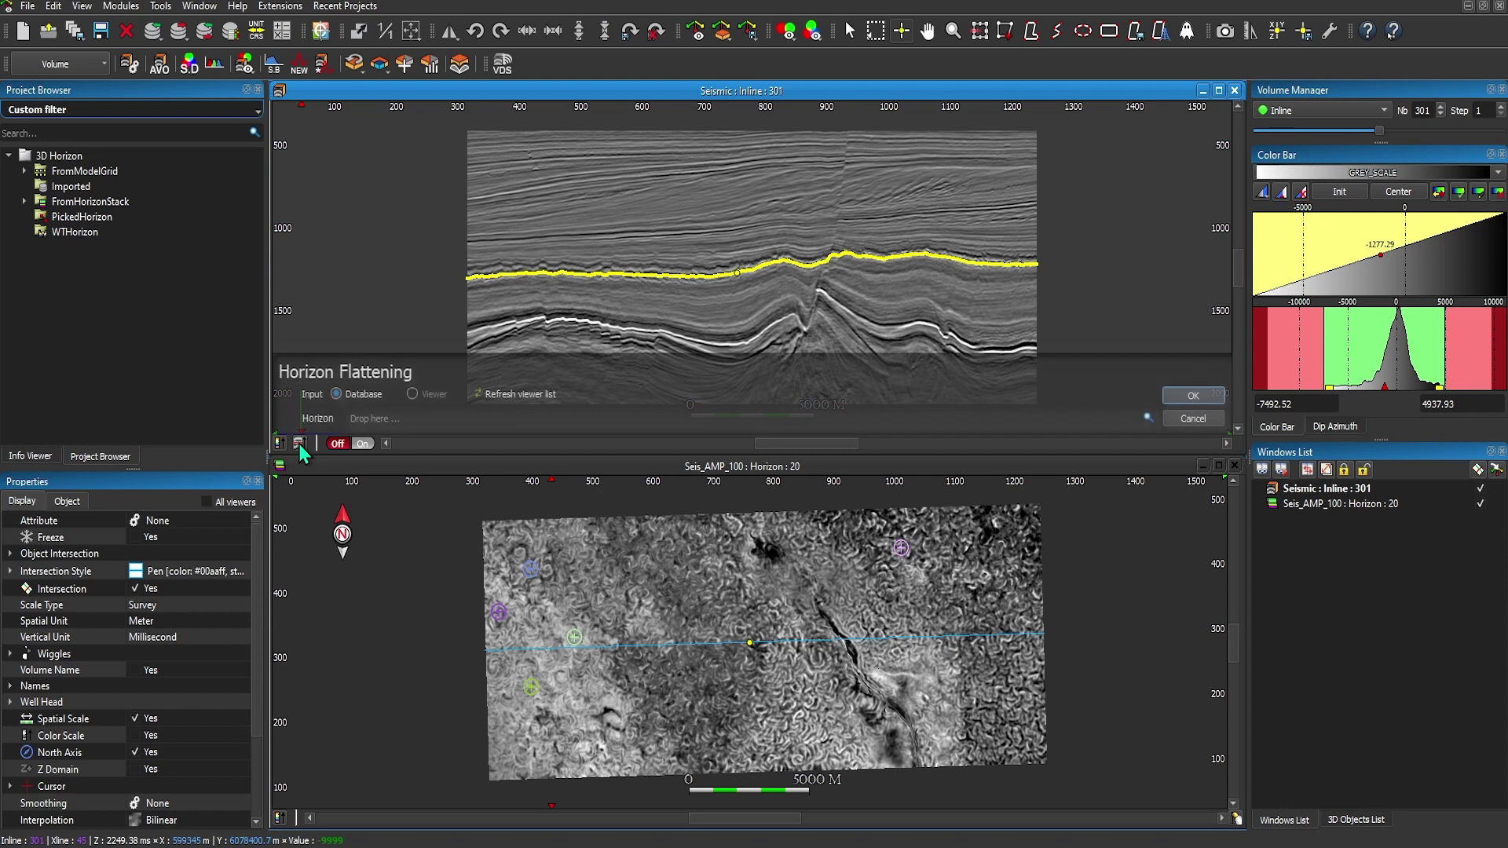
{"action": "left_click", "coordinate": [413, 394]}
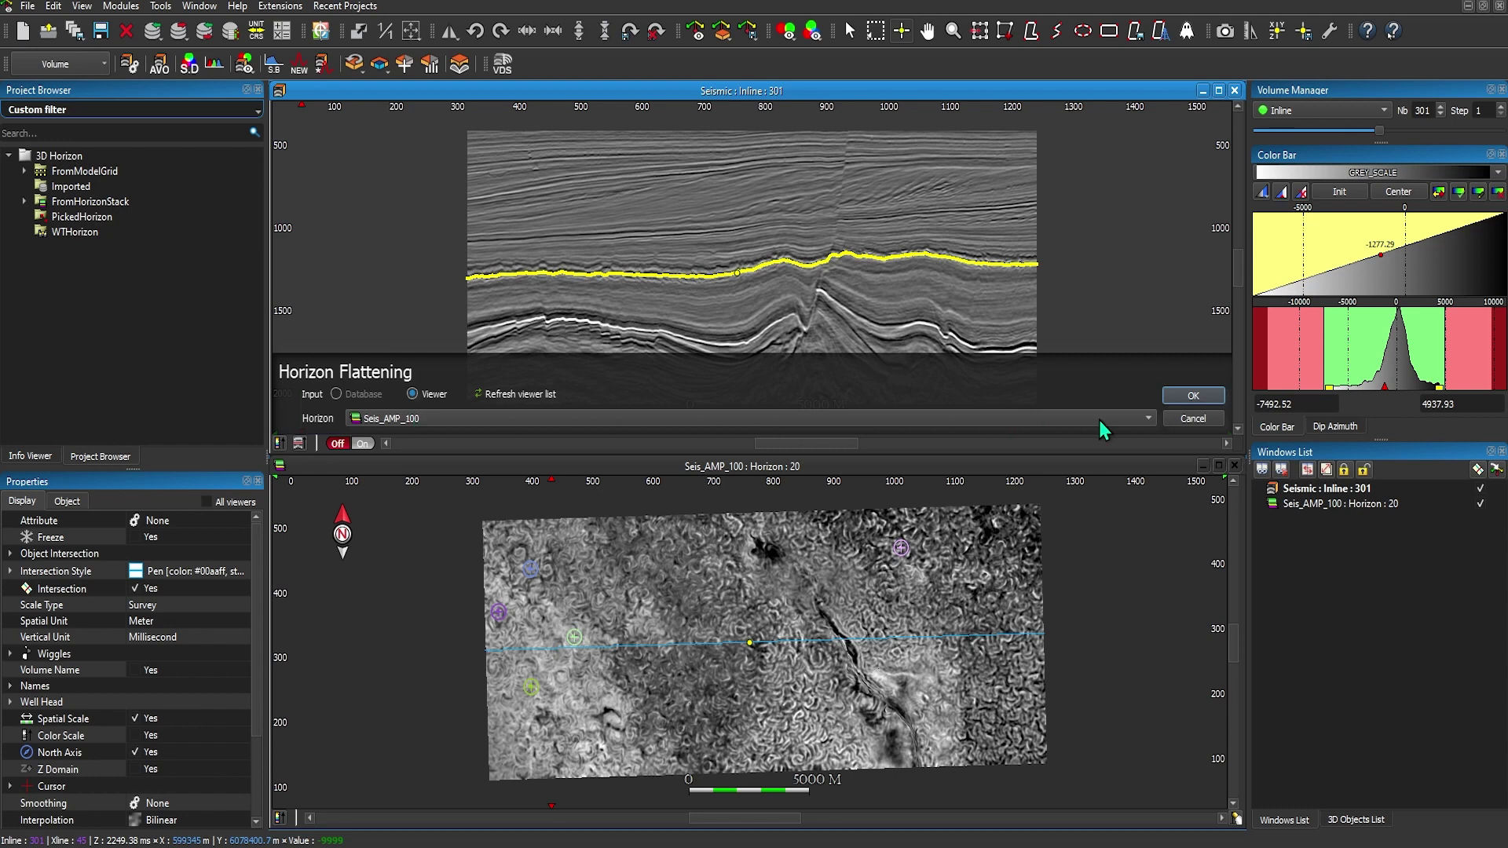
{"action": "left_click", "coordinate": [1193, 396]}
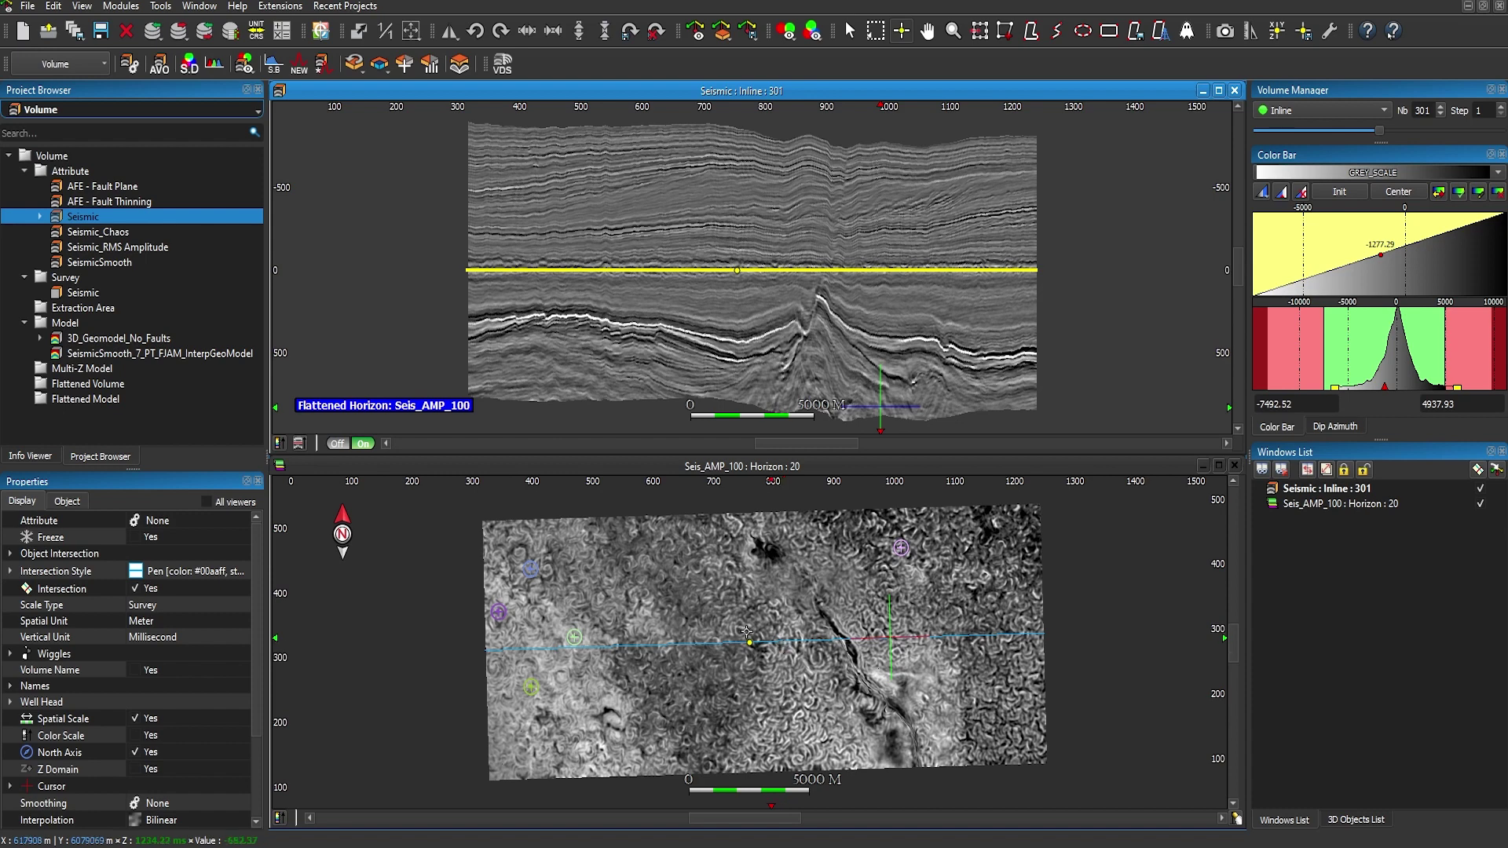
Scan the Seis_AMP_100 stack between horizons 17 and 67 to compare each map with the section flattened on it.
{"action": "left_click", "coordinate": [662, 616]}
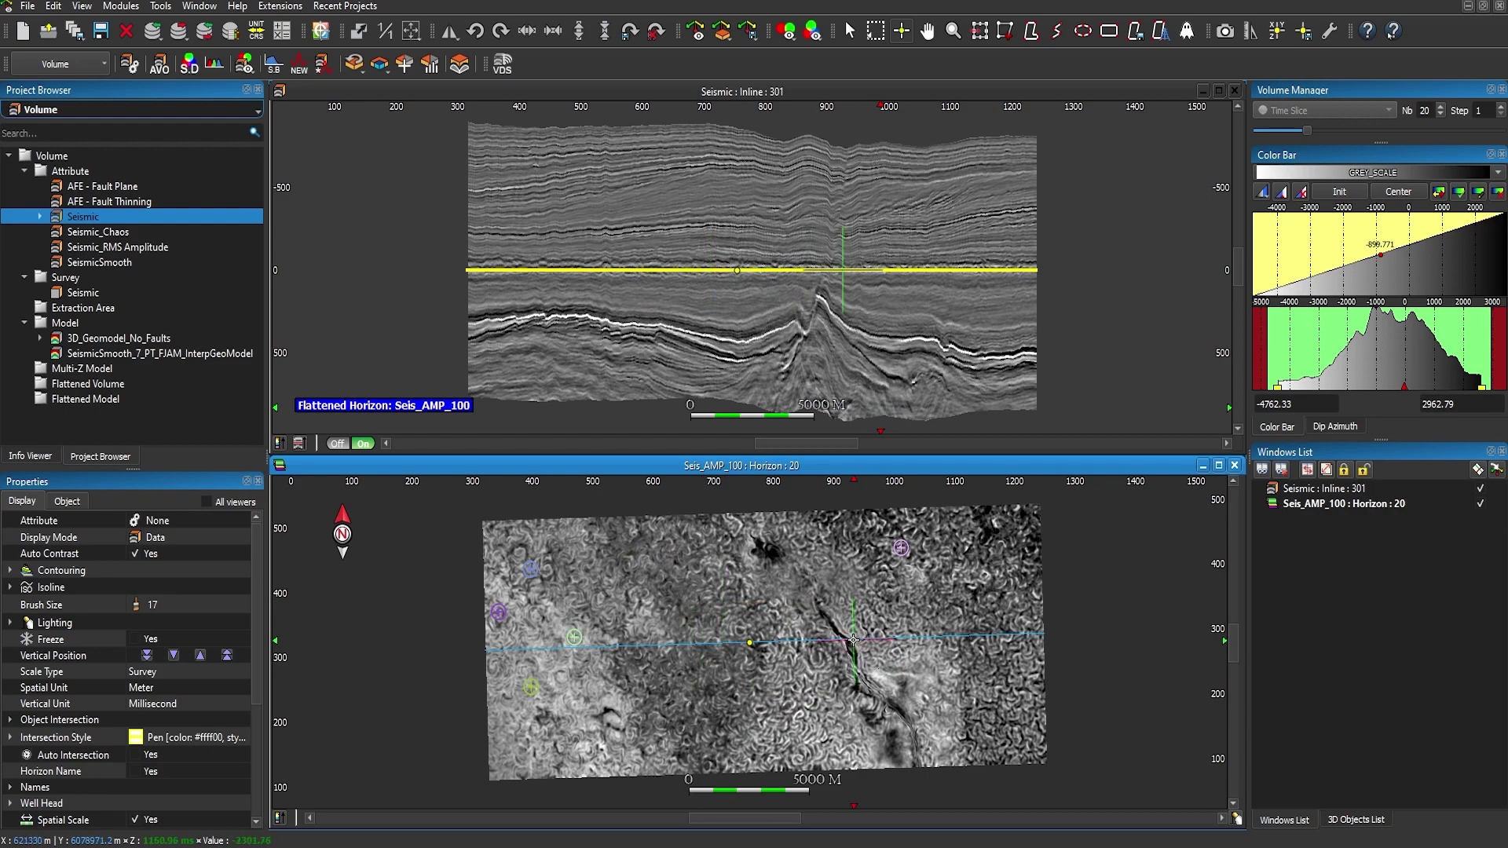
{"action": "scroll", "coordinate": [856, 640], "scroll_direction": "up", "scroll_amount": 3}
{"action": "scroll", "coordinate": [854, 640], "scroll_direction": "up", "scroll_amount": 18}
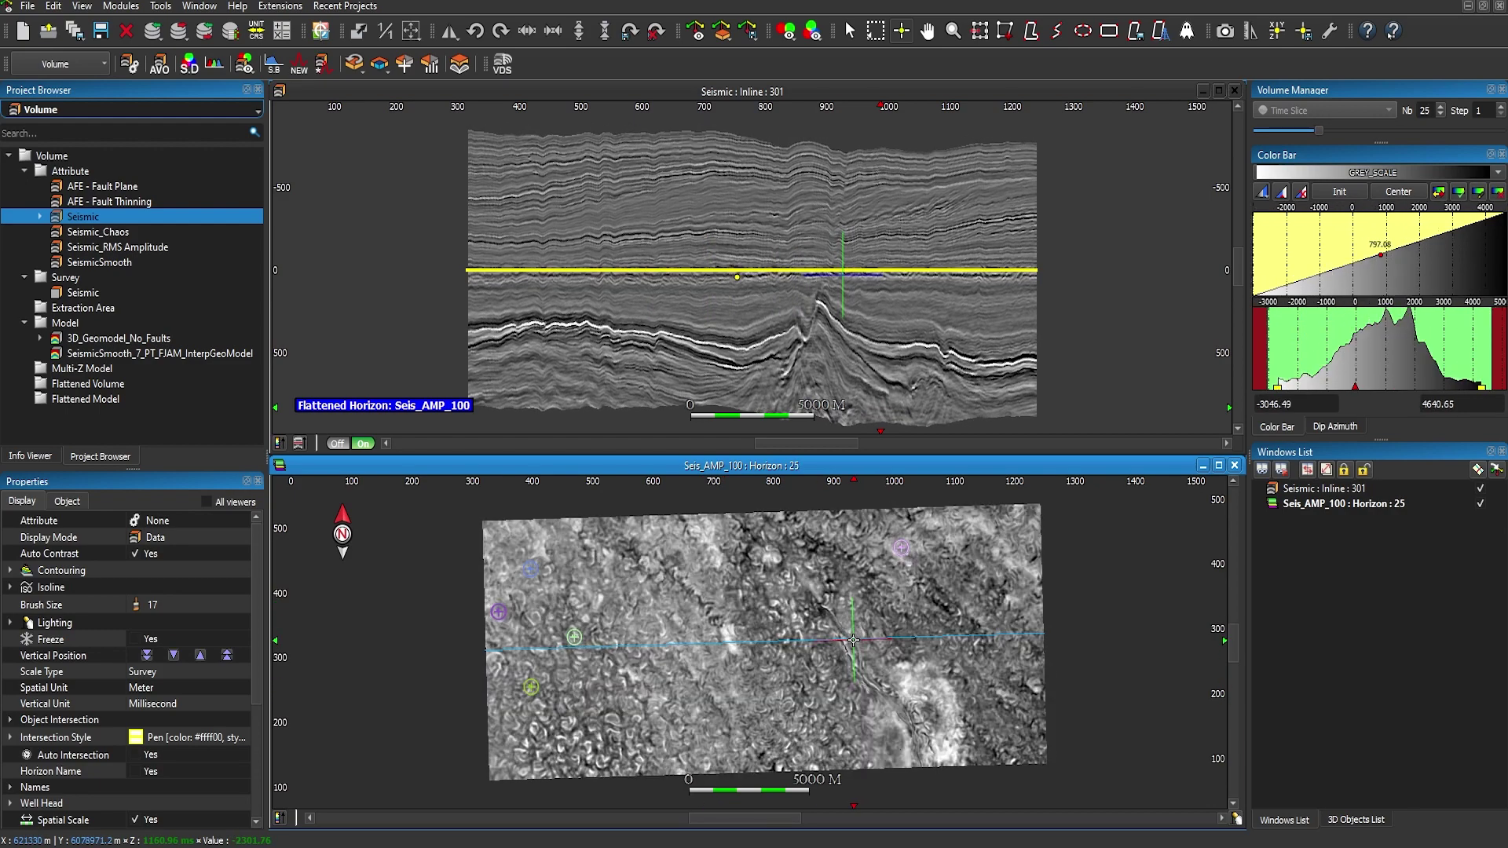
{"action": "scroll", "coordinate": [853, 640], "scroll_direction": "up", "scroll_amount": 19}
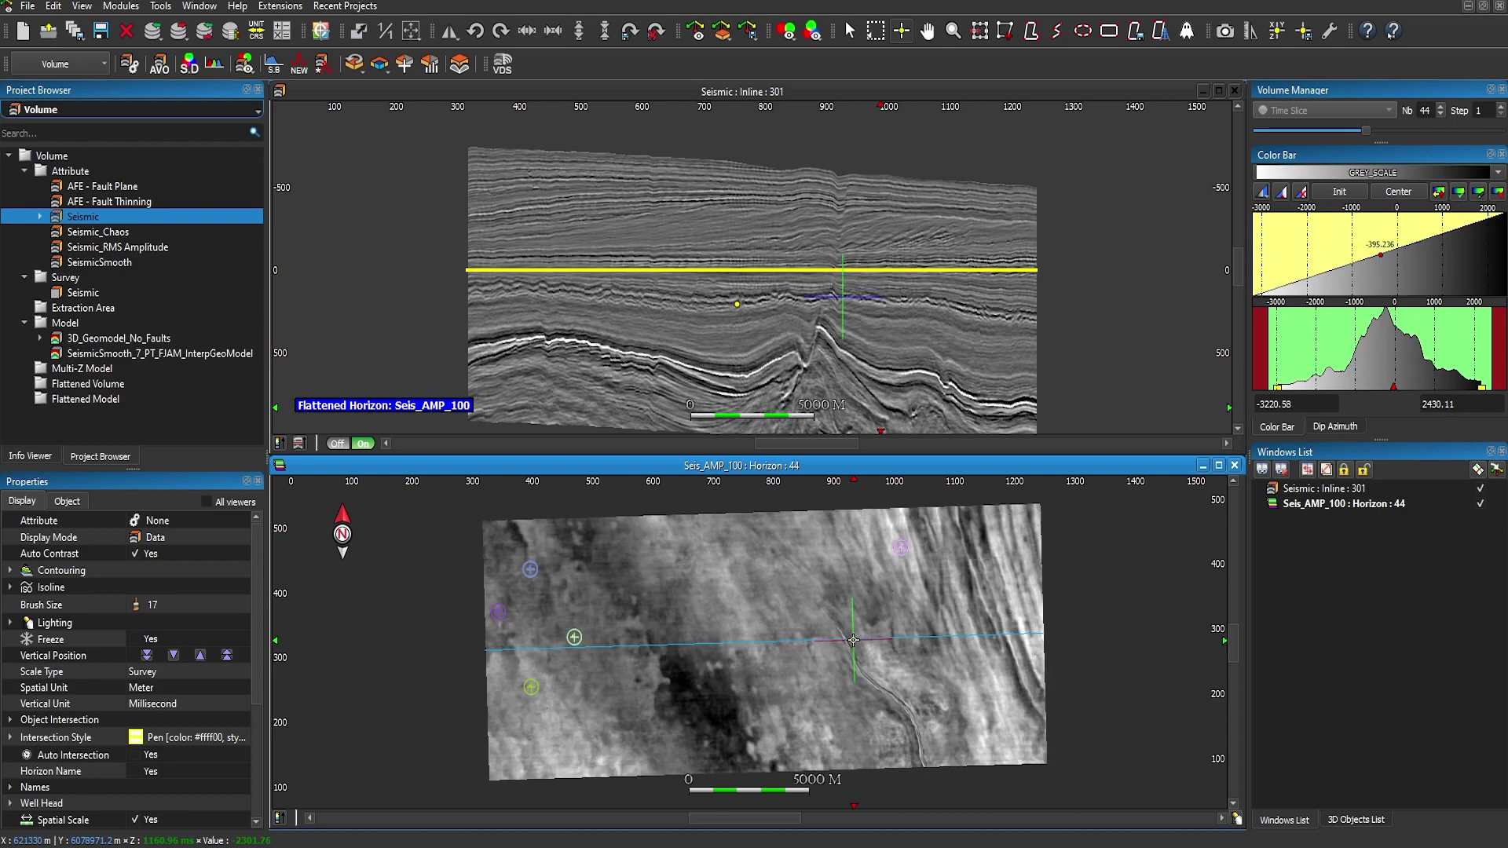
{"action": "scroll", "coordinate": [854, 640], "scroll_direction": "up", "scroll_amount": 2}
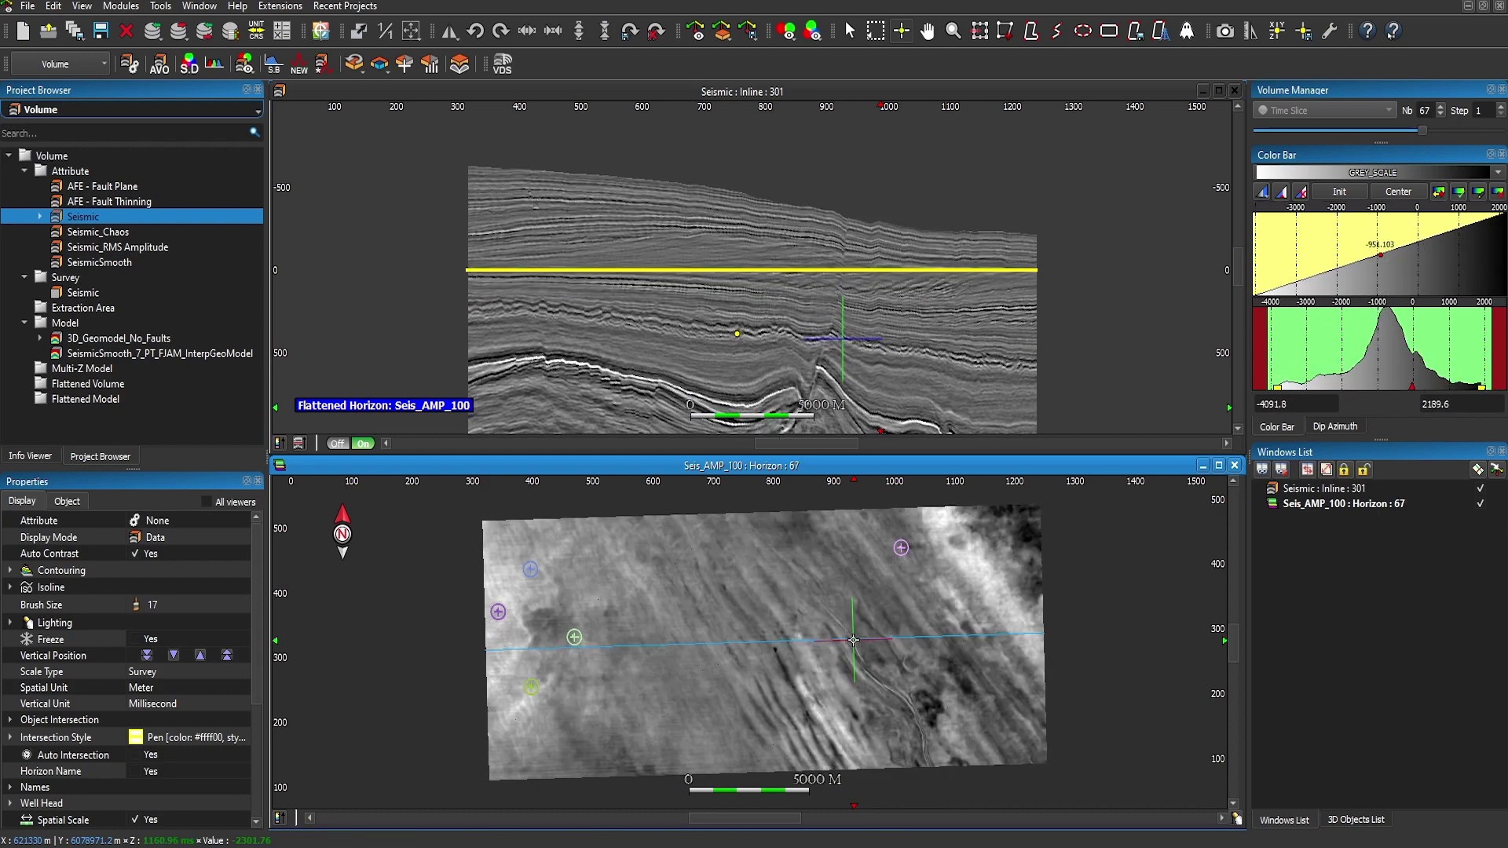
{"action": "scroll", "coordinate": [854, 640], "scroll_direction": "down", "scroll_amount": 17}
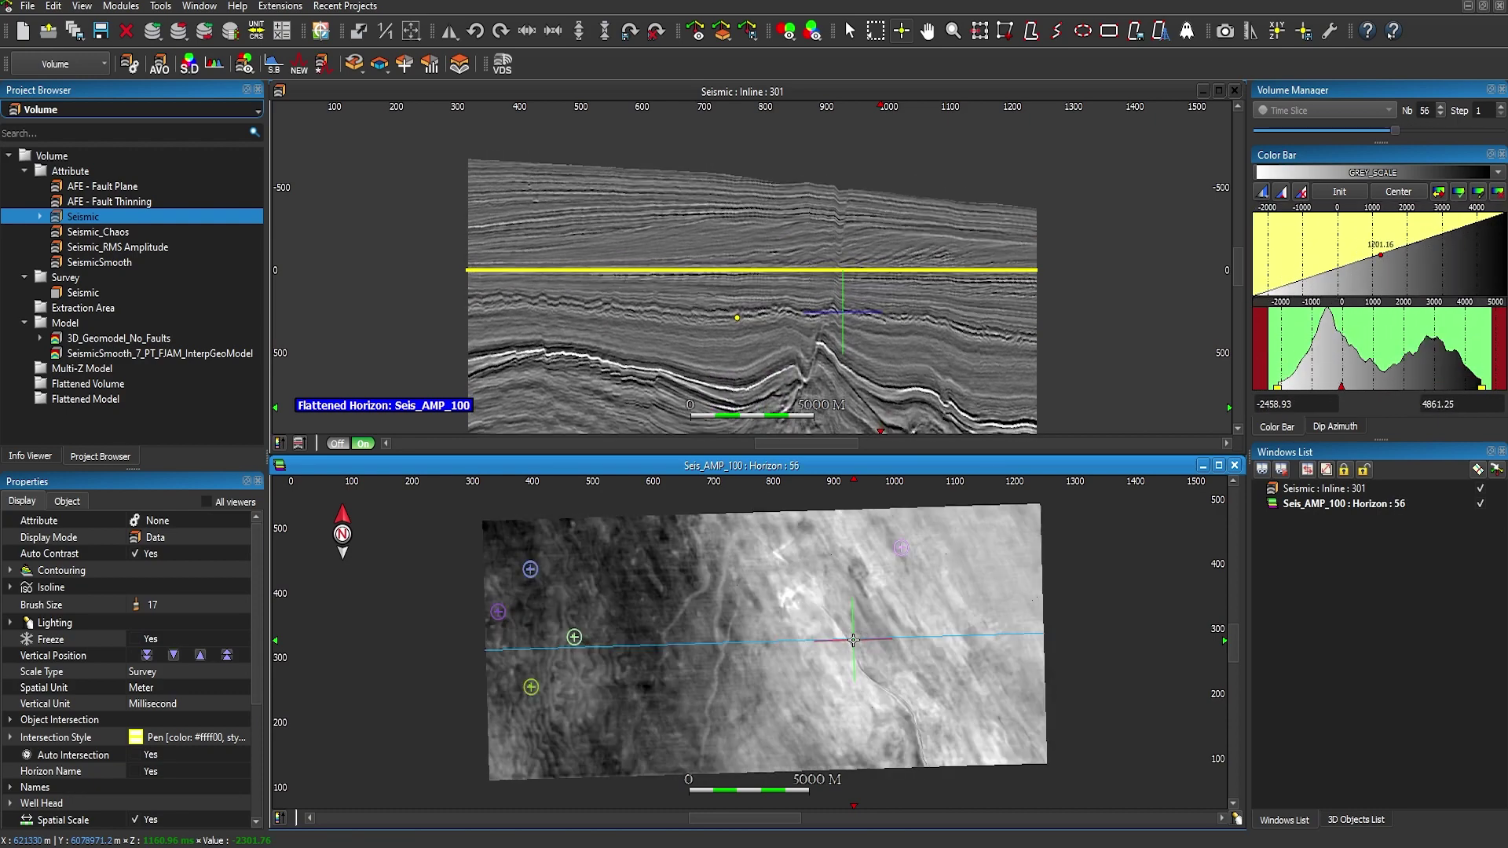
{"action": "scroll", "coordinate": [853, 640], "scroll_direction": "down", "scroll_amount": 20}
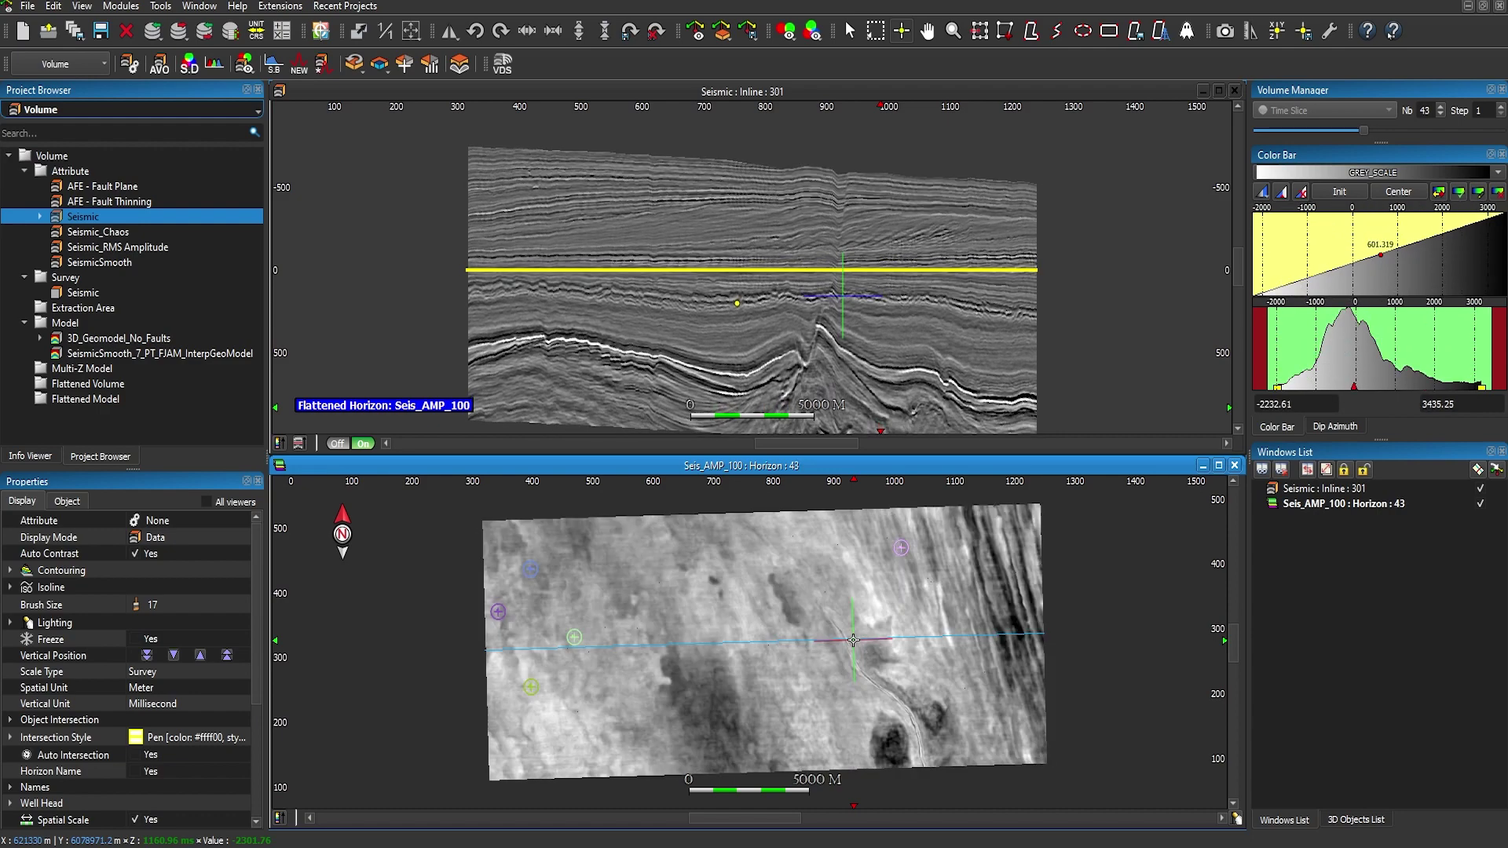
{"action": "scroll", "coordinate": [853, 640], "scroll_direction": "up", "scroll_amount": 20}
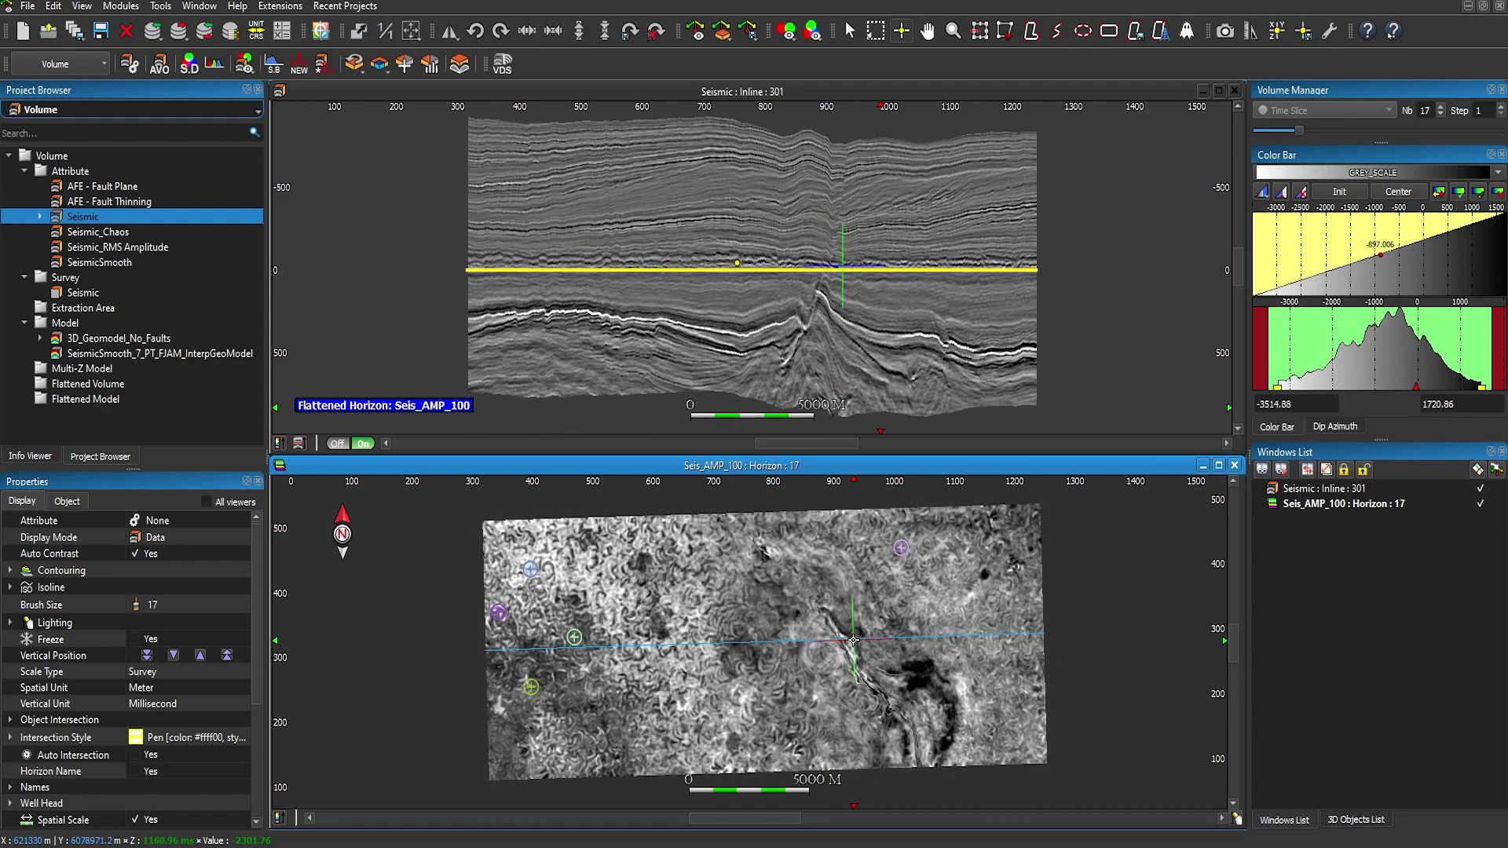
Turn off the flattening of the Seismic inline 301 section and make the Seis_AMP_100 horizon 44 map active.
{"action": "left_click", "coordinate": [340, 446]}
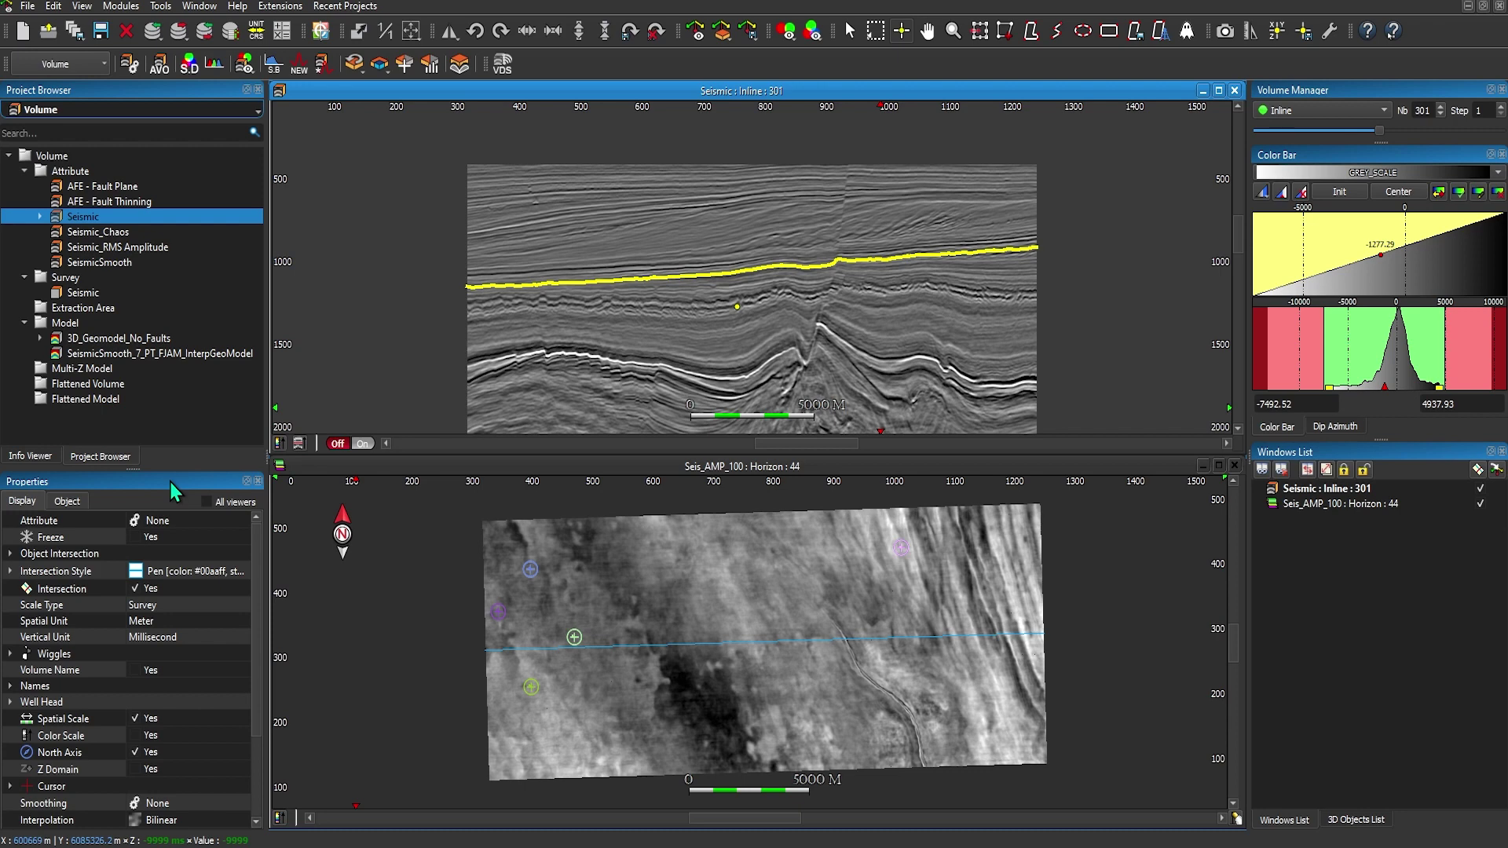
{"action": "left_click", "coordinate": [495, 470]}
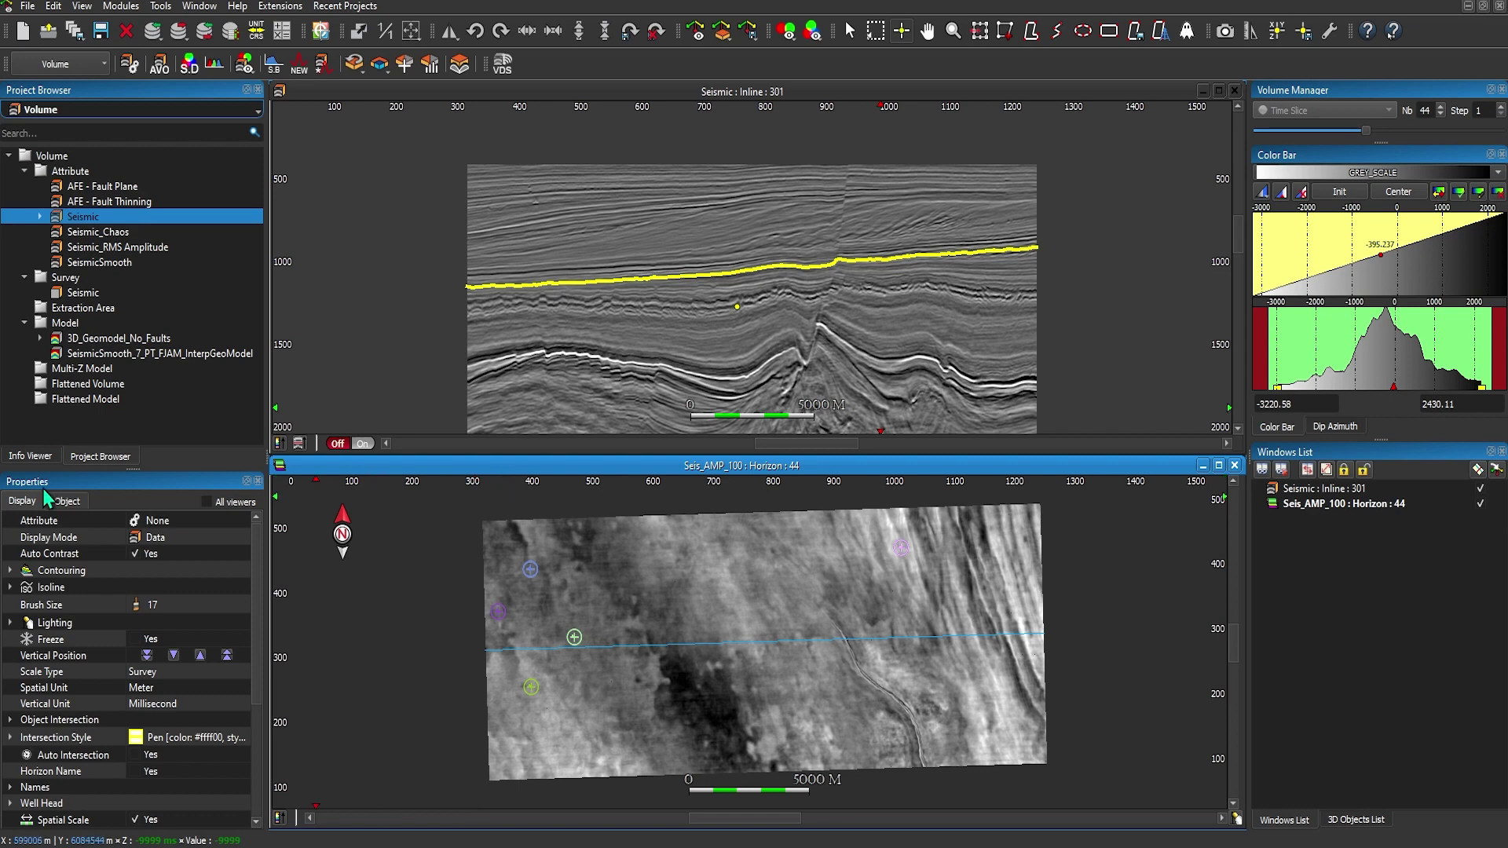
Try the Azimuth and Dip attributes on the Seis_AMP_100 horizon 44 map and restore its attribute to None.
{"action": "left_click", "coordinate": [186, 519]}
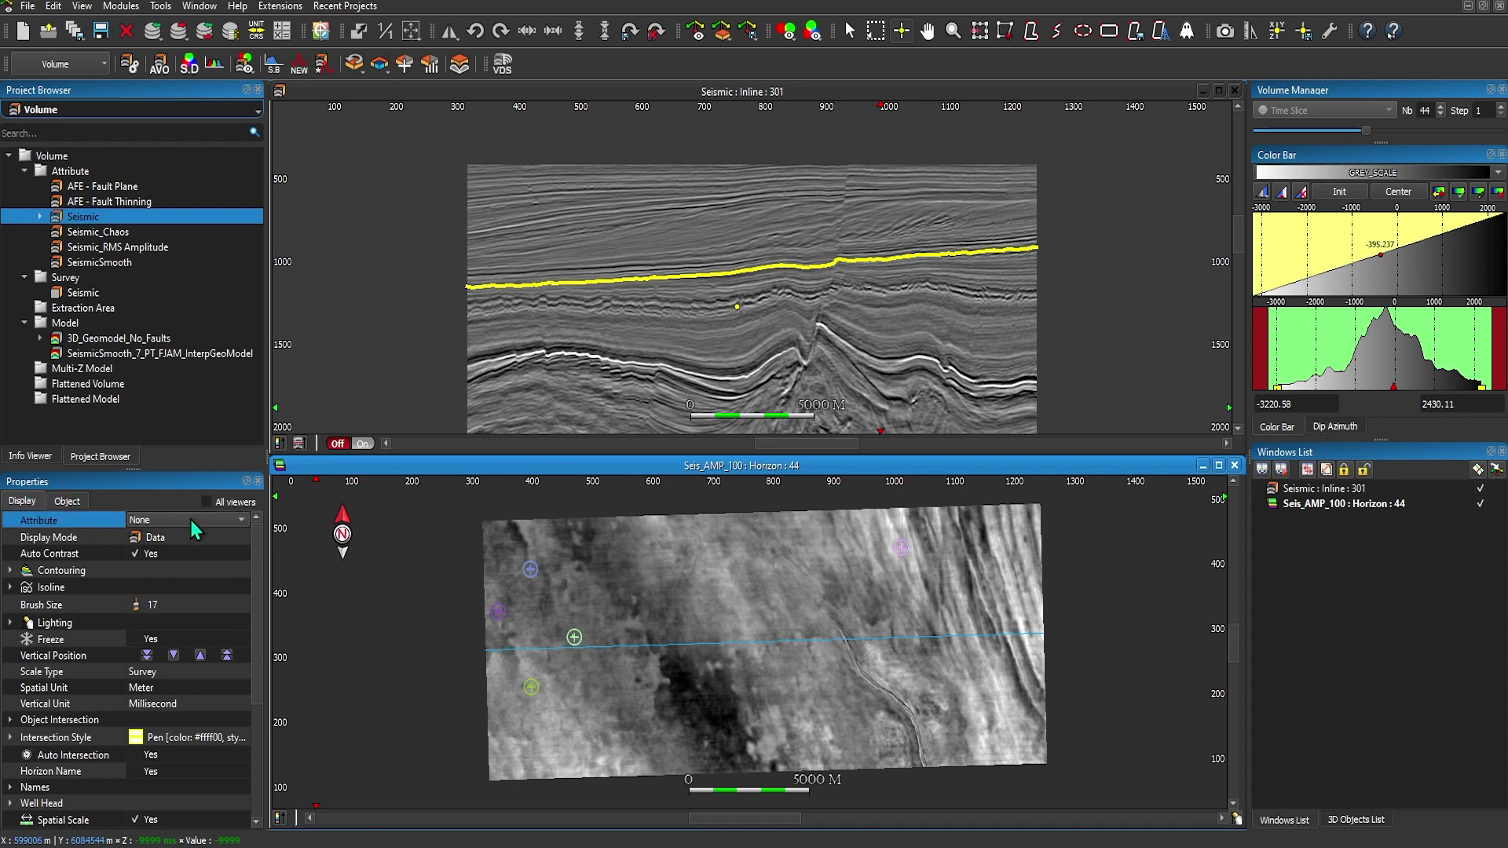
{"action": "left_click", "coordinate": [190, 518]}
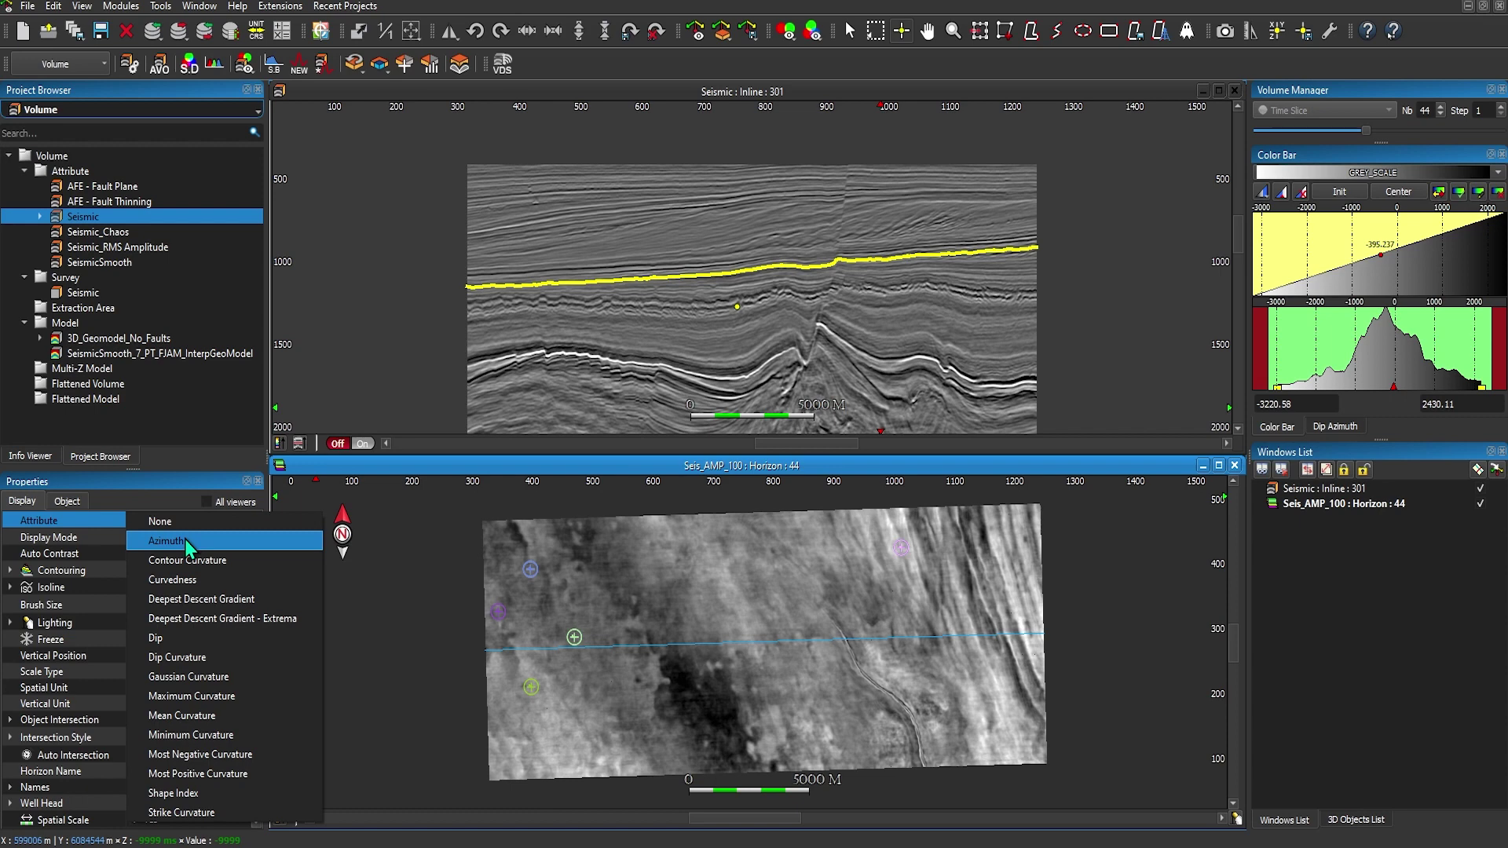
{"action": "left_click", "coordinate": [188, 543]}
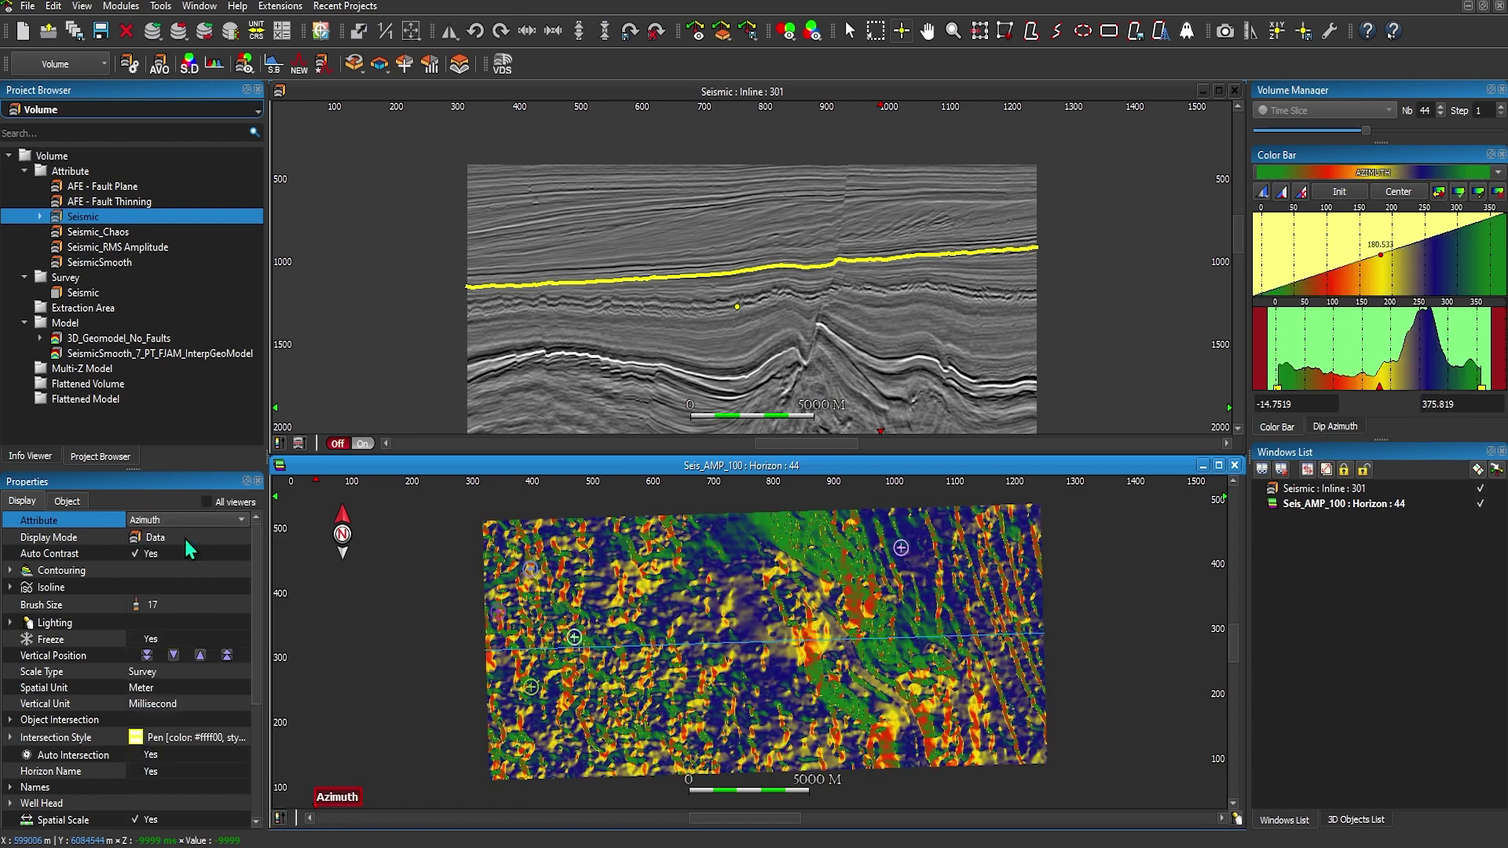
{"action": "left_click", "coordinate": [183, 523]}
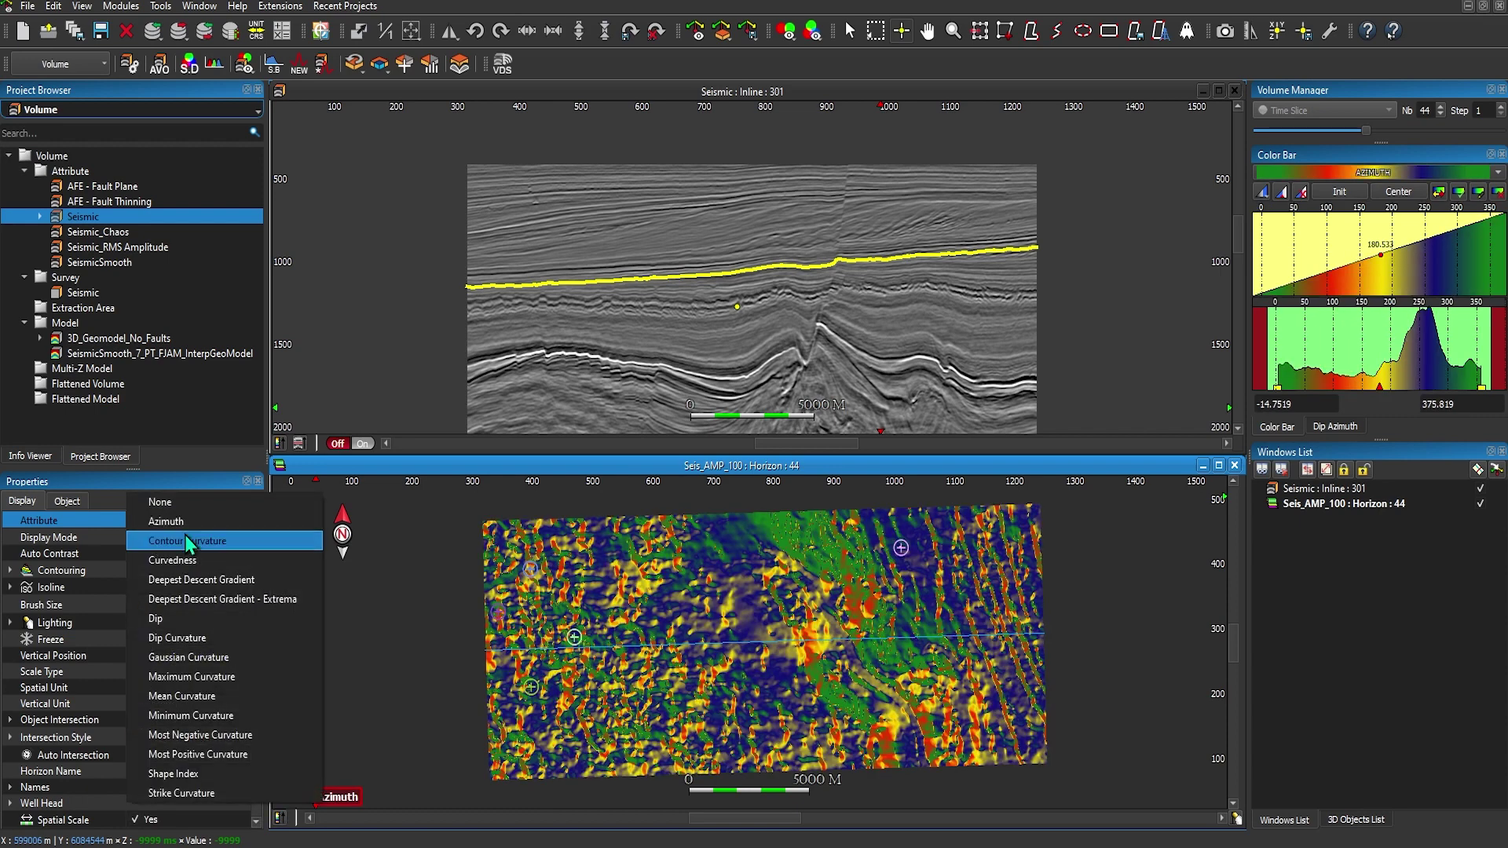
{"action": "left_click", "coordinate": [182, 620]}
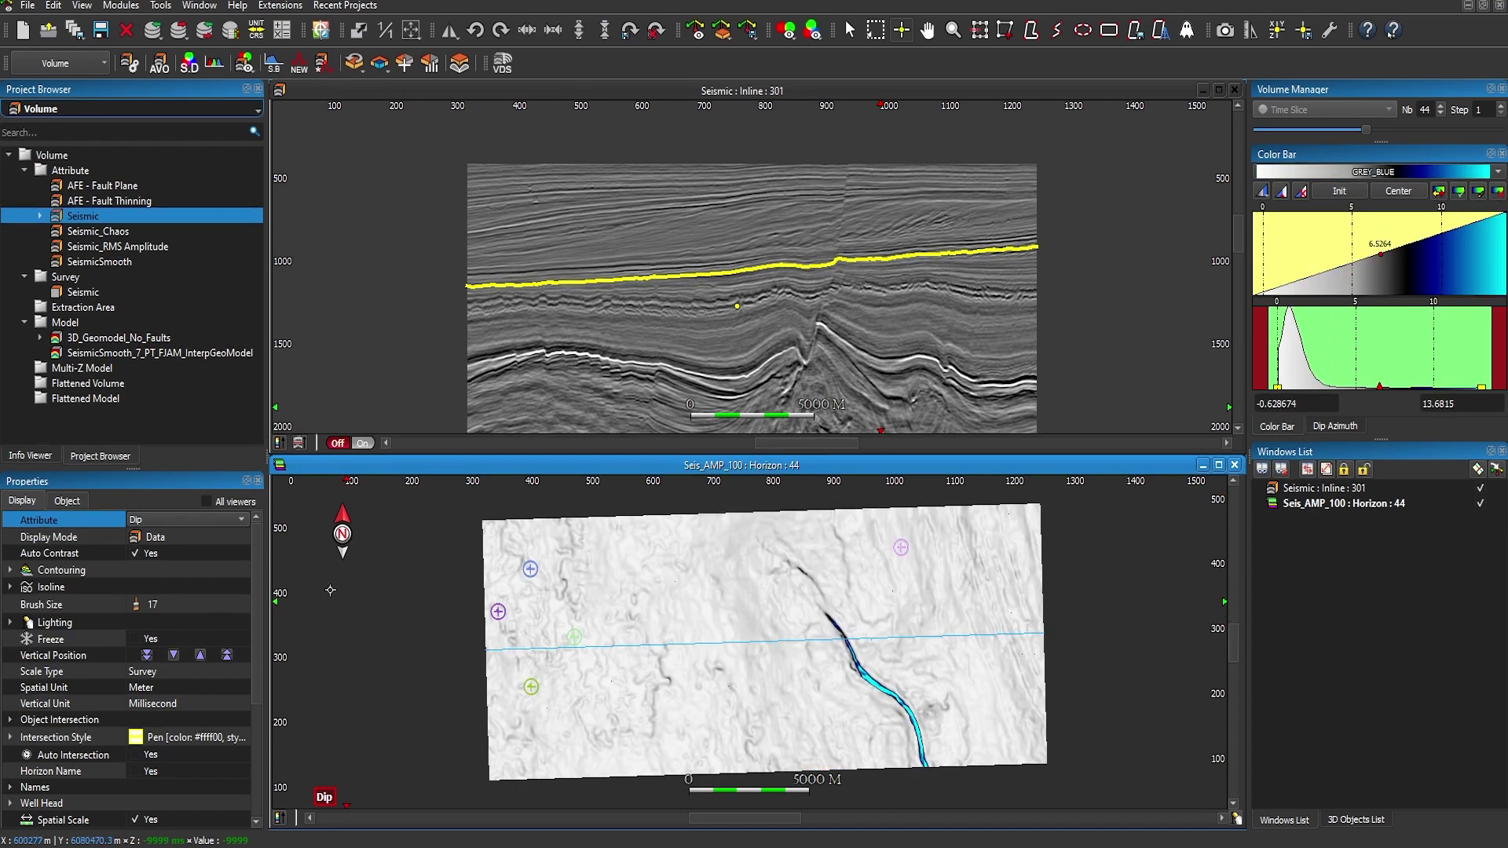
{"action": "left_click", "coordinate": [223, 519]}
{"action": "left_click", "coordinate": [189, 404]}
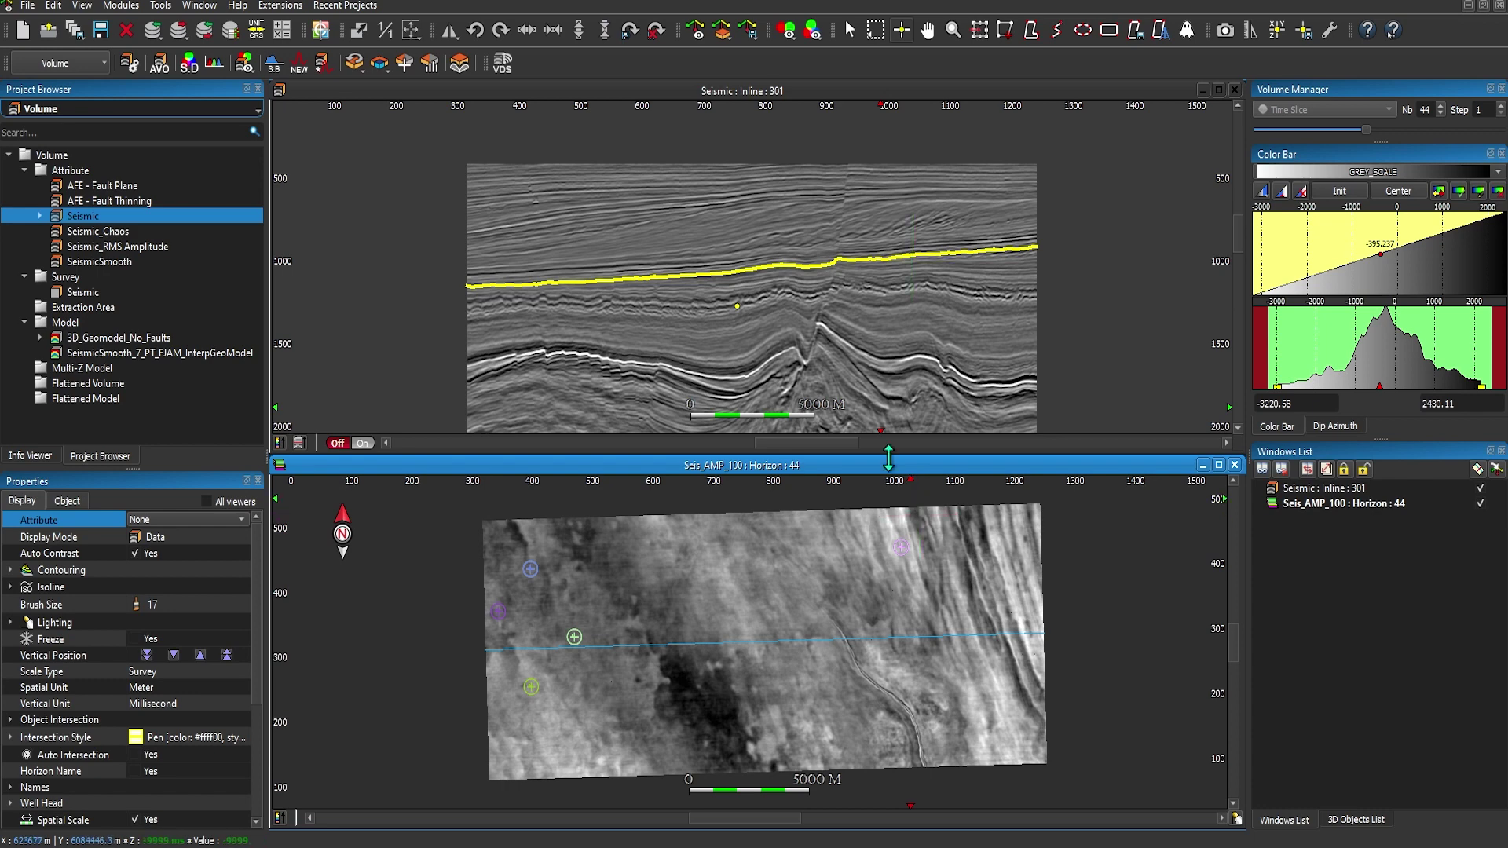
Close all viewers and create a 2-channel horizon stack blending viewer with RMS_100 as first channel and Seis_AMP_100 as second.
{"action": "key", "text": "ctrl+shift+w"}
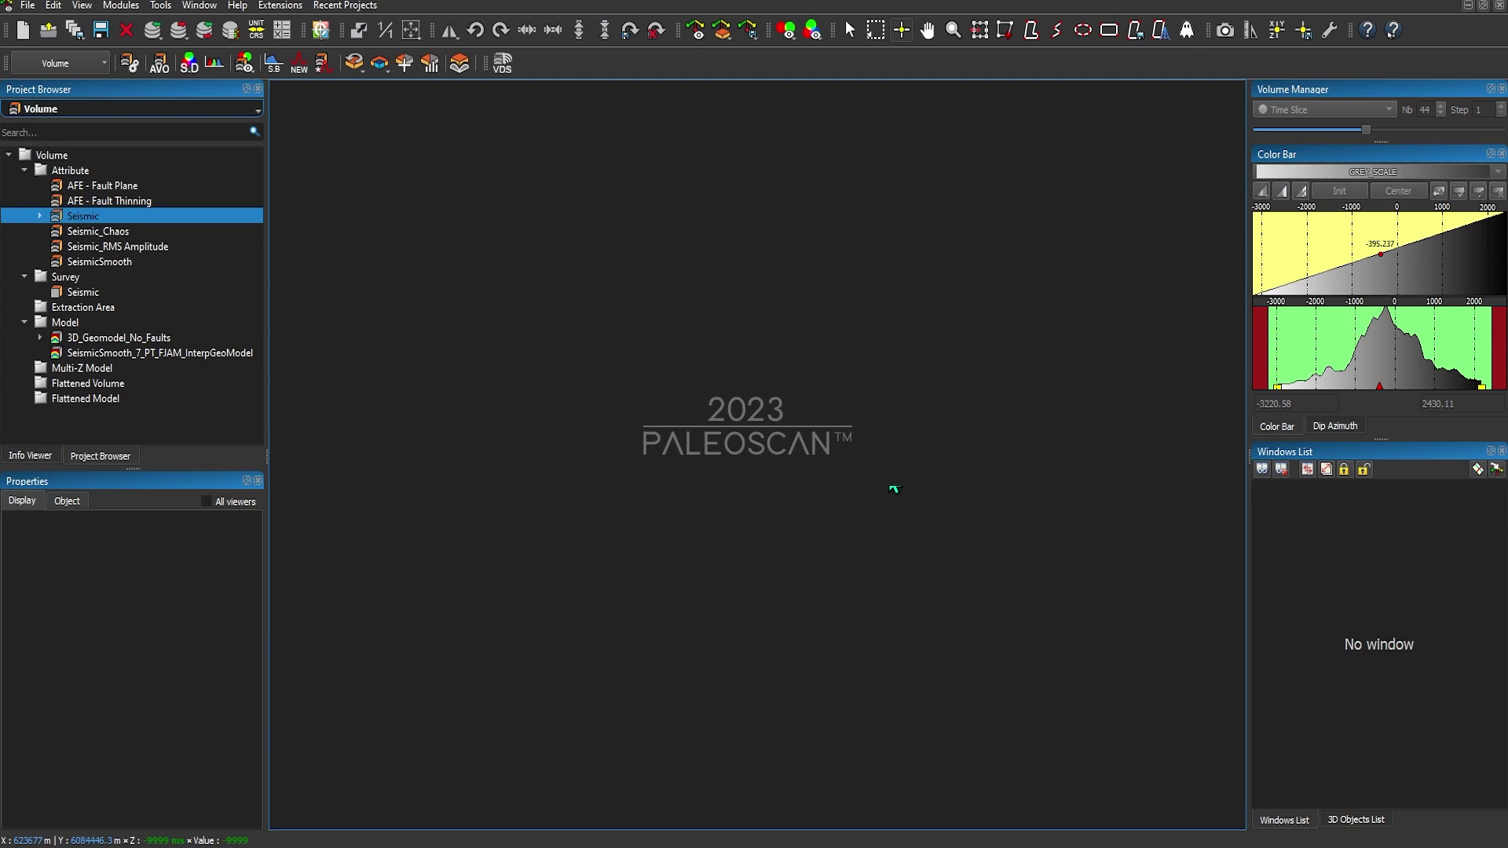
{"action": "left_click", "coordinate": [787, 32]}
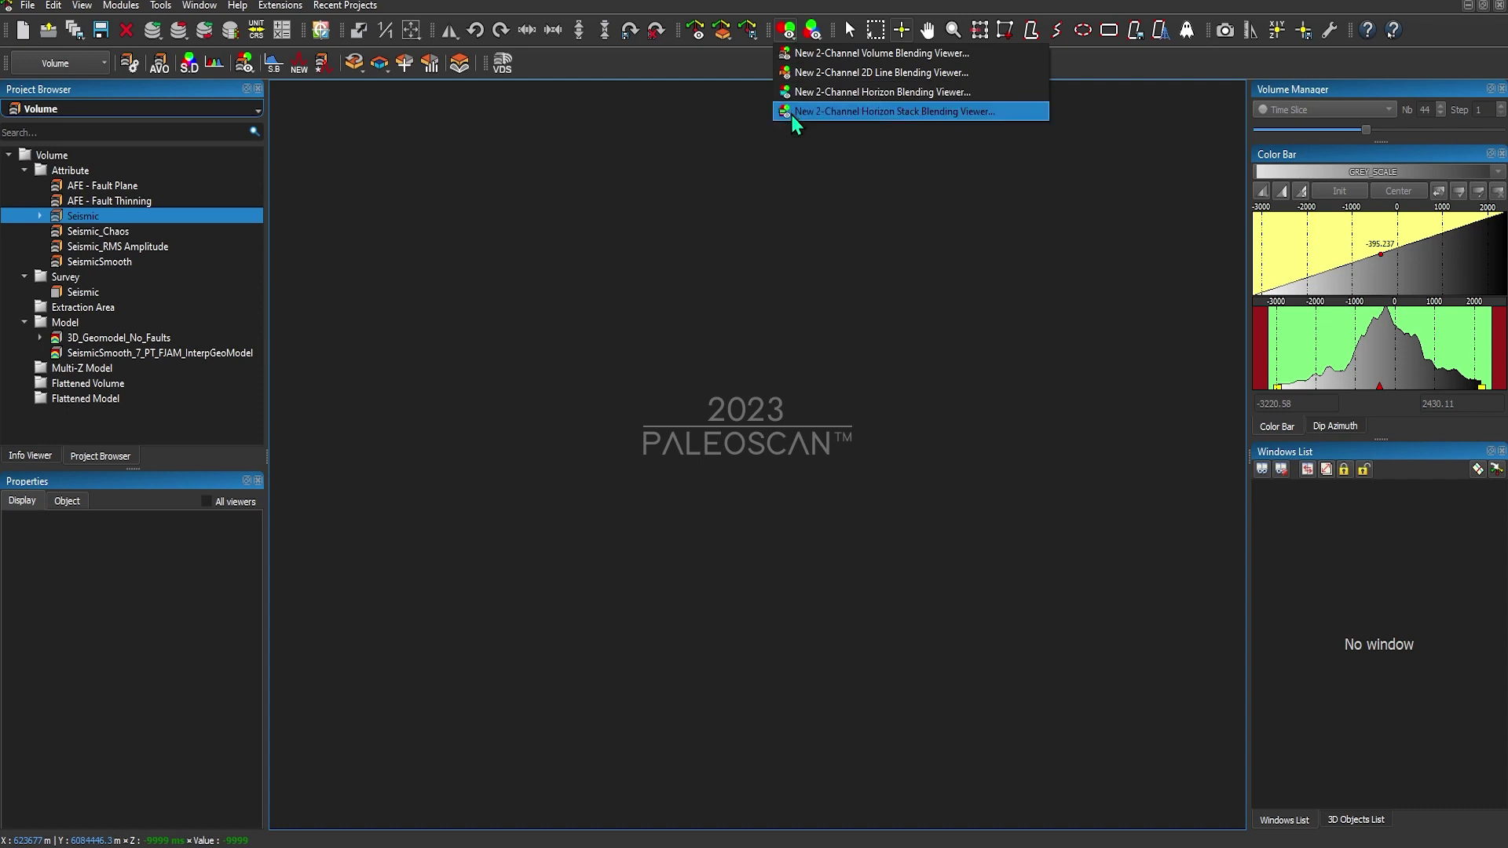
{"action": "left_click", "coordinate": [972, 114]}
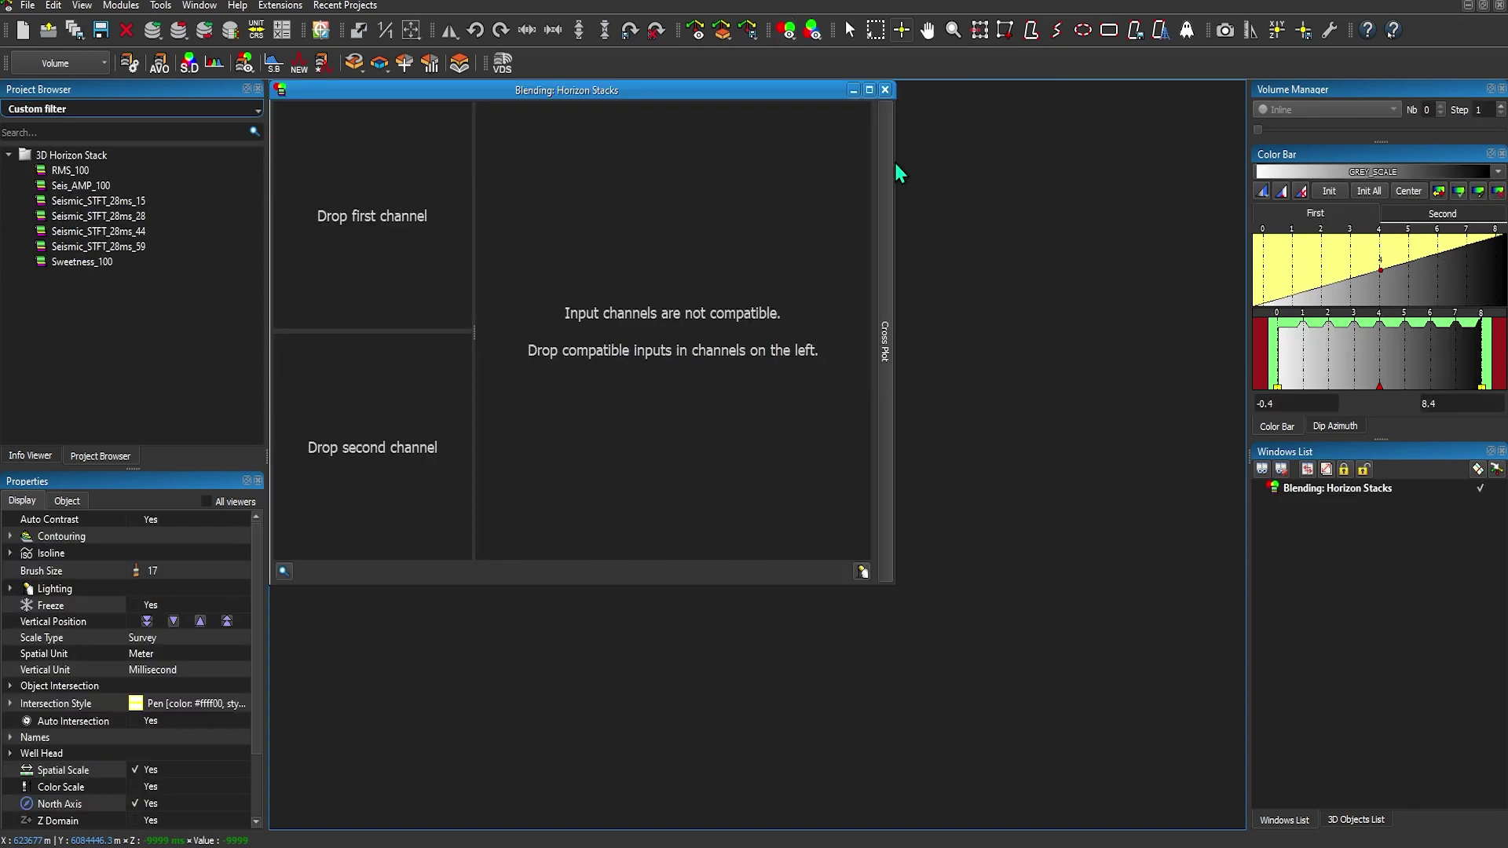
{"action": "left_click_drag", "start_coordinate": [38, 172], "coordinate": [335, 188]}
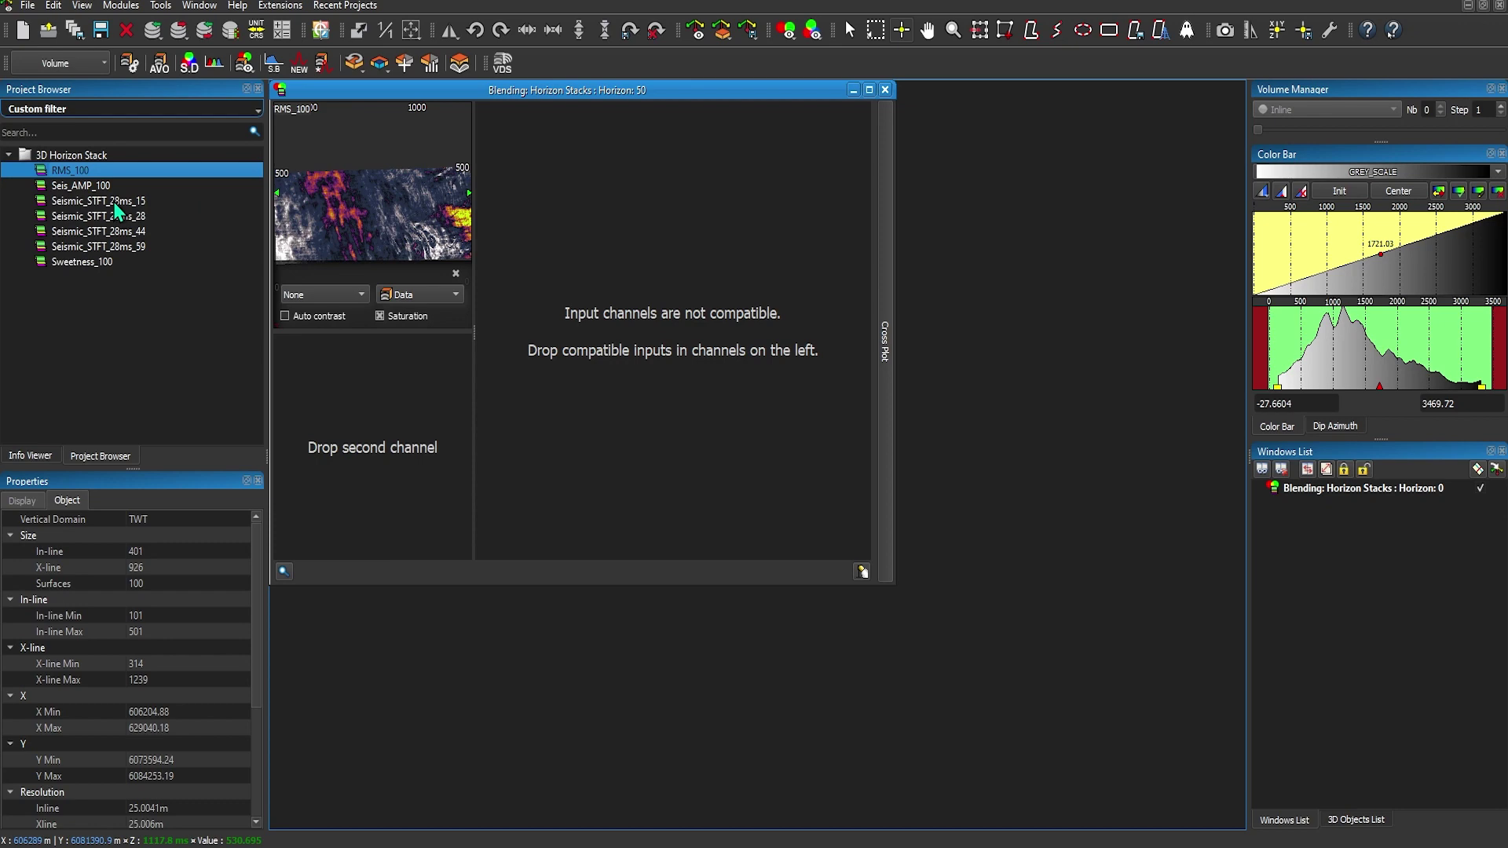
{"action": "left_click_drag", "start_coordinate": [50, 188], "coordinate": [417, 145]}
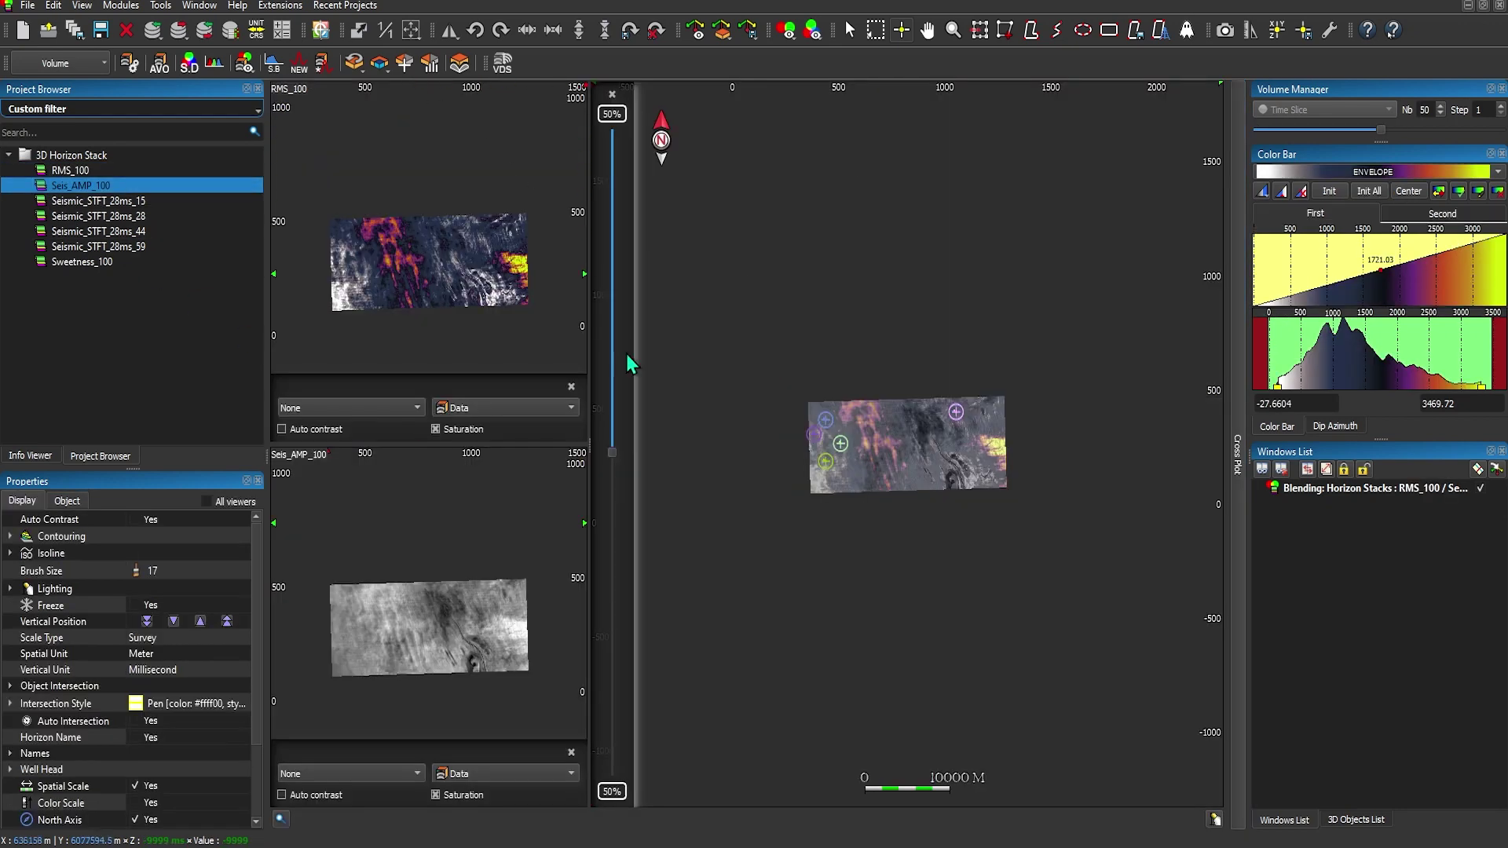
Show RMS_100 at 100% in the blended map and rebalance the mix to 55% RMS_100 and 45% Seis_AMP_100.
{"action": "left_click_drag", "start_coordinate": [612, 454], "coordinate": [612, 130]}
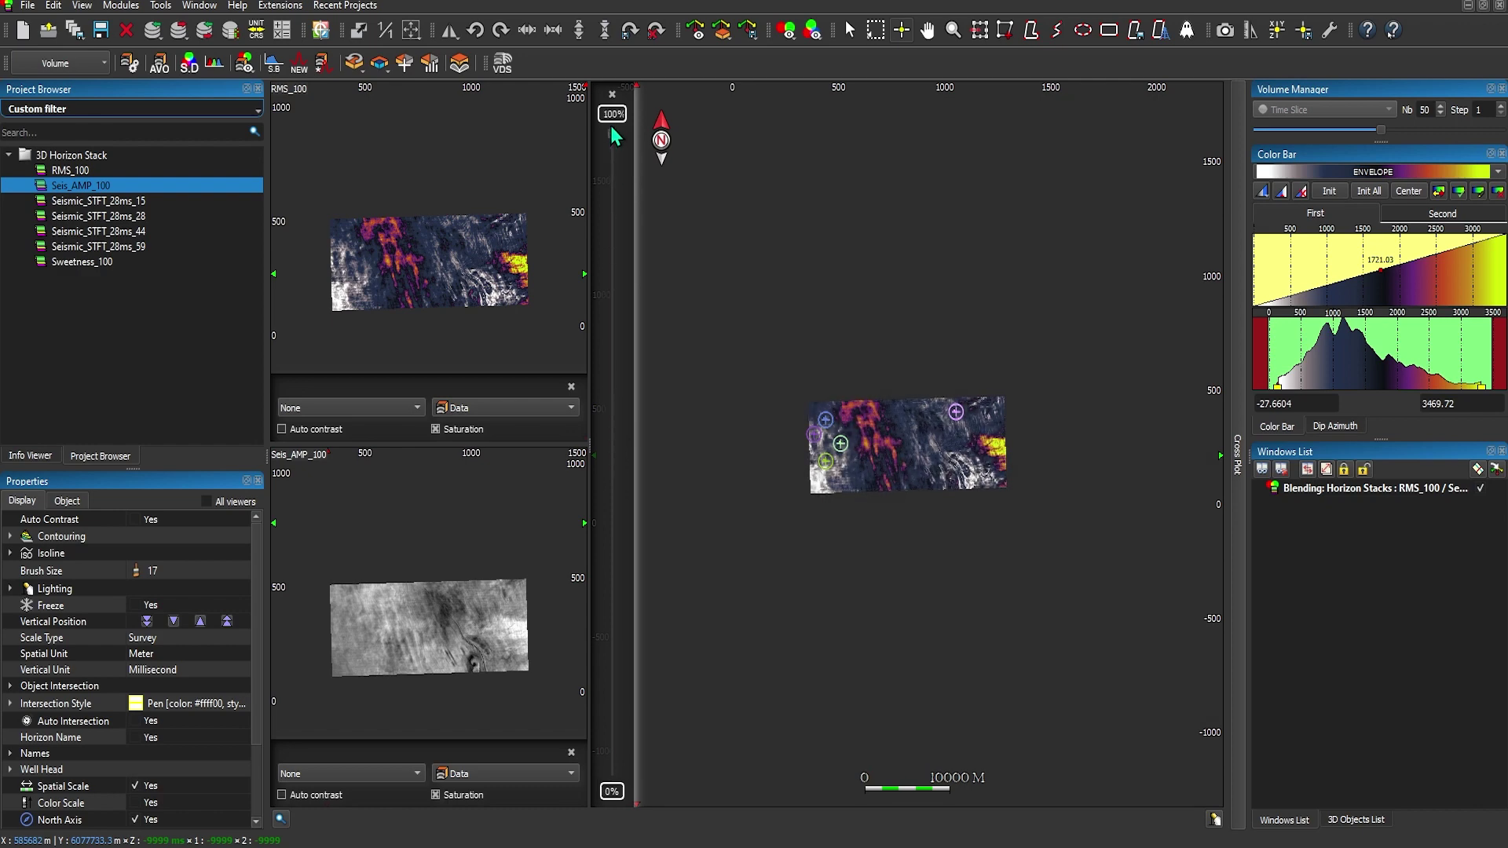
{"action": "scroll", "coordinate": [735, 452], "scroll_direction": "up", "scroll_amount": 3}
{"action": "scroll", "coordinate": [736, 452], "scroll_direction": "up", "scroll_amount": 2}
{"action": "left_click_drag", "start_coordinate": [612, 135], "coordinate": [626, 433]}
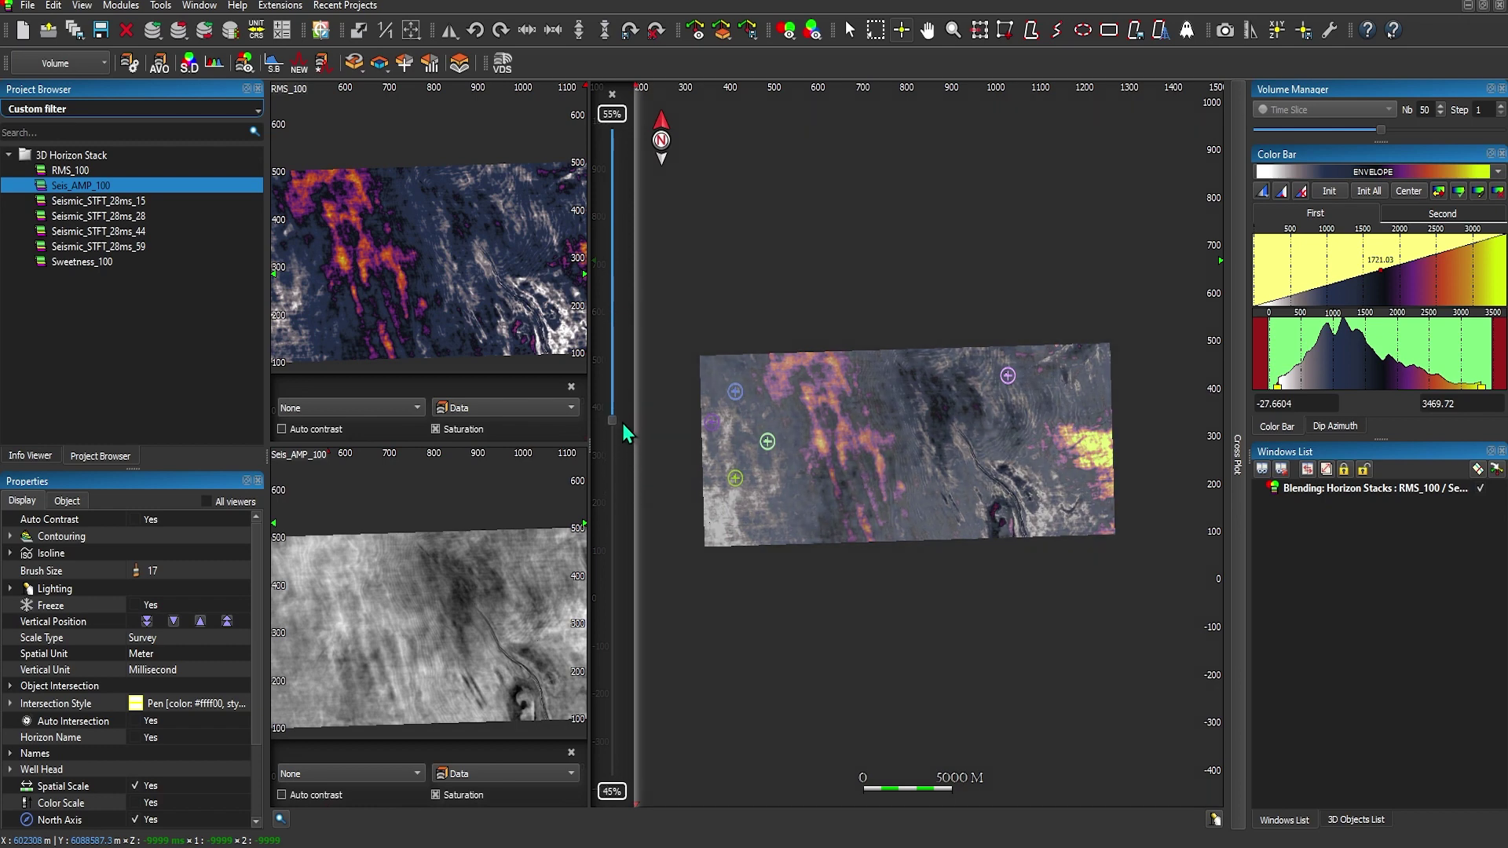
Apply the Dip attribute to the Seis_AMP_100 channel of the blend.
{"action": "left_click", "coordinate": [350, 776]}
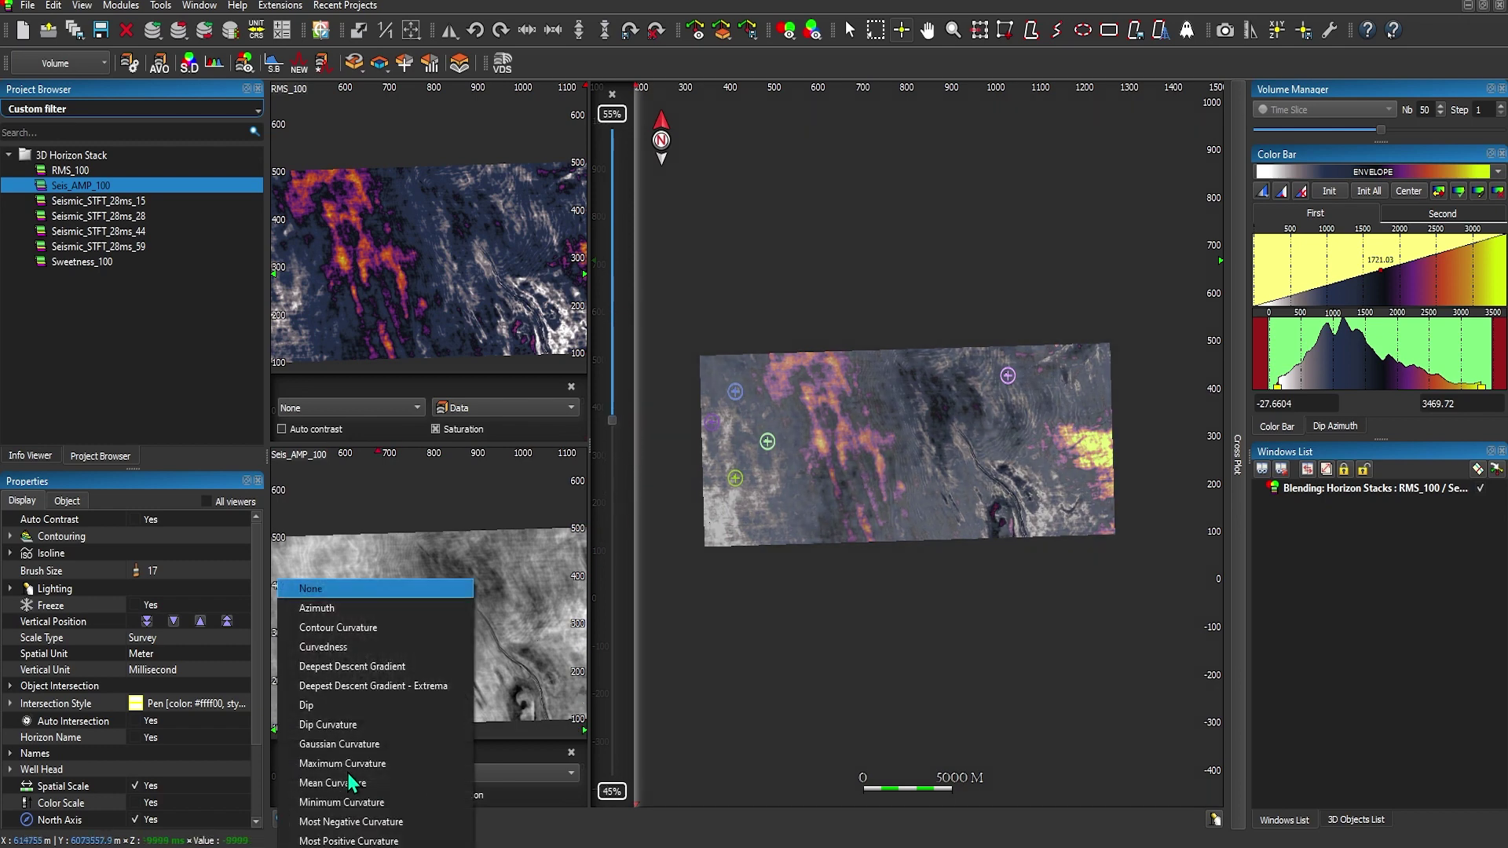
{"action": "left_click", "coordinate": [317, 704]}
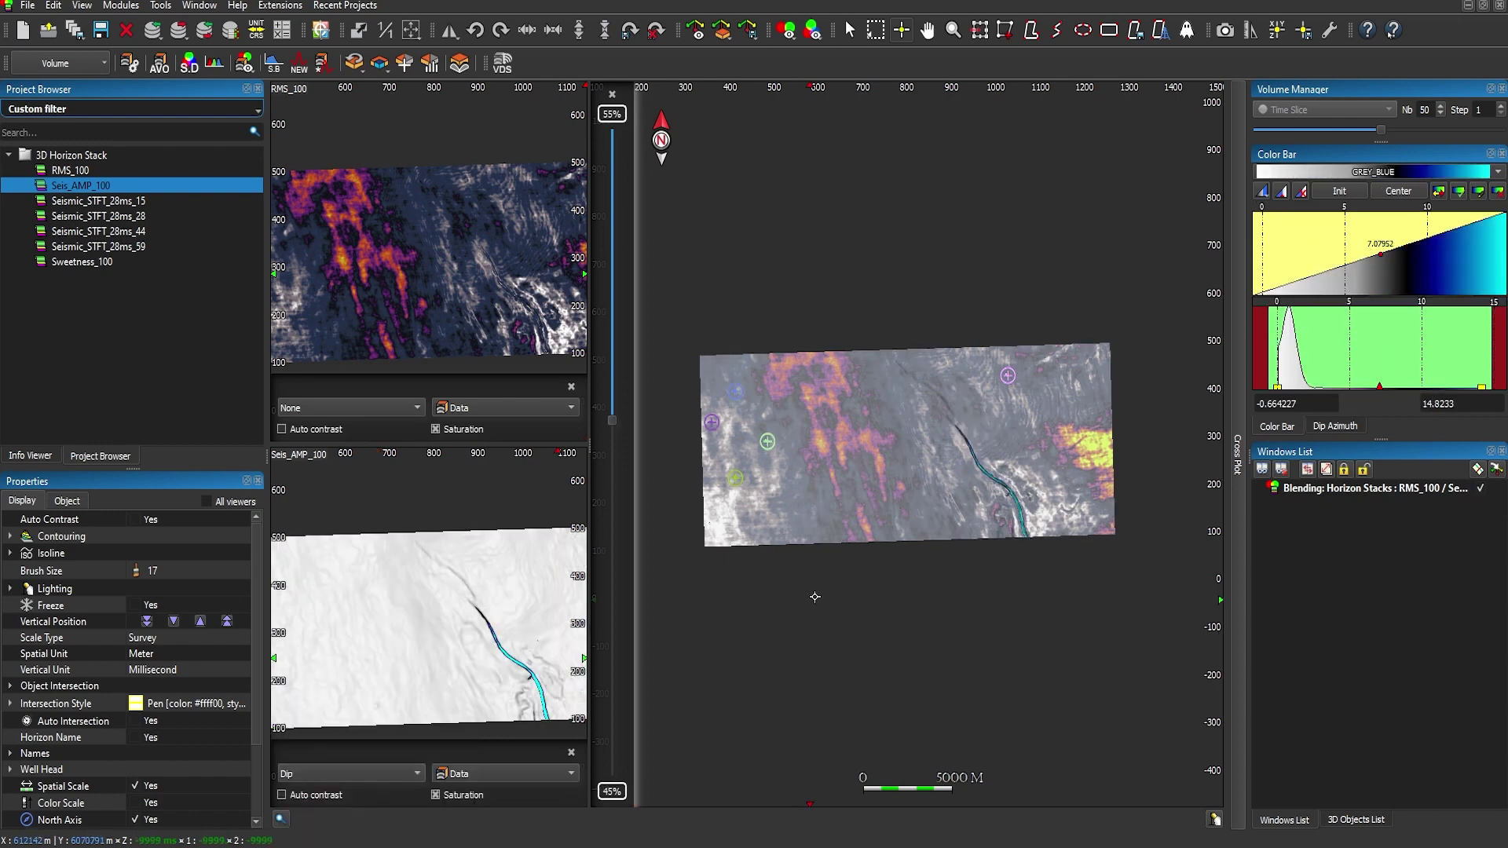
{"action": "scroll", "coordinate": [912, 585], "scroll_direction": "up", "scroll_amount": 4}
{"action": "scroll", "coordinate": [911, 585], "scroll_direction": "down", "scroll_amount": 4}
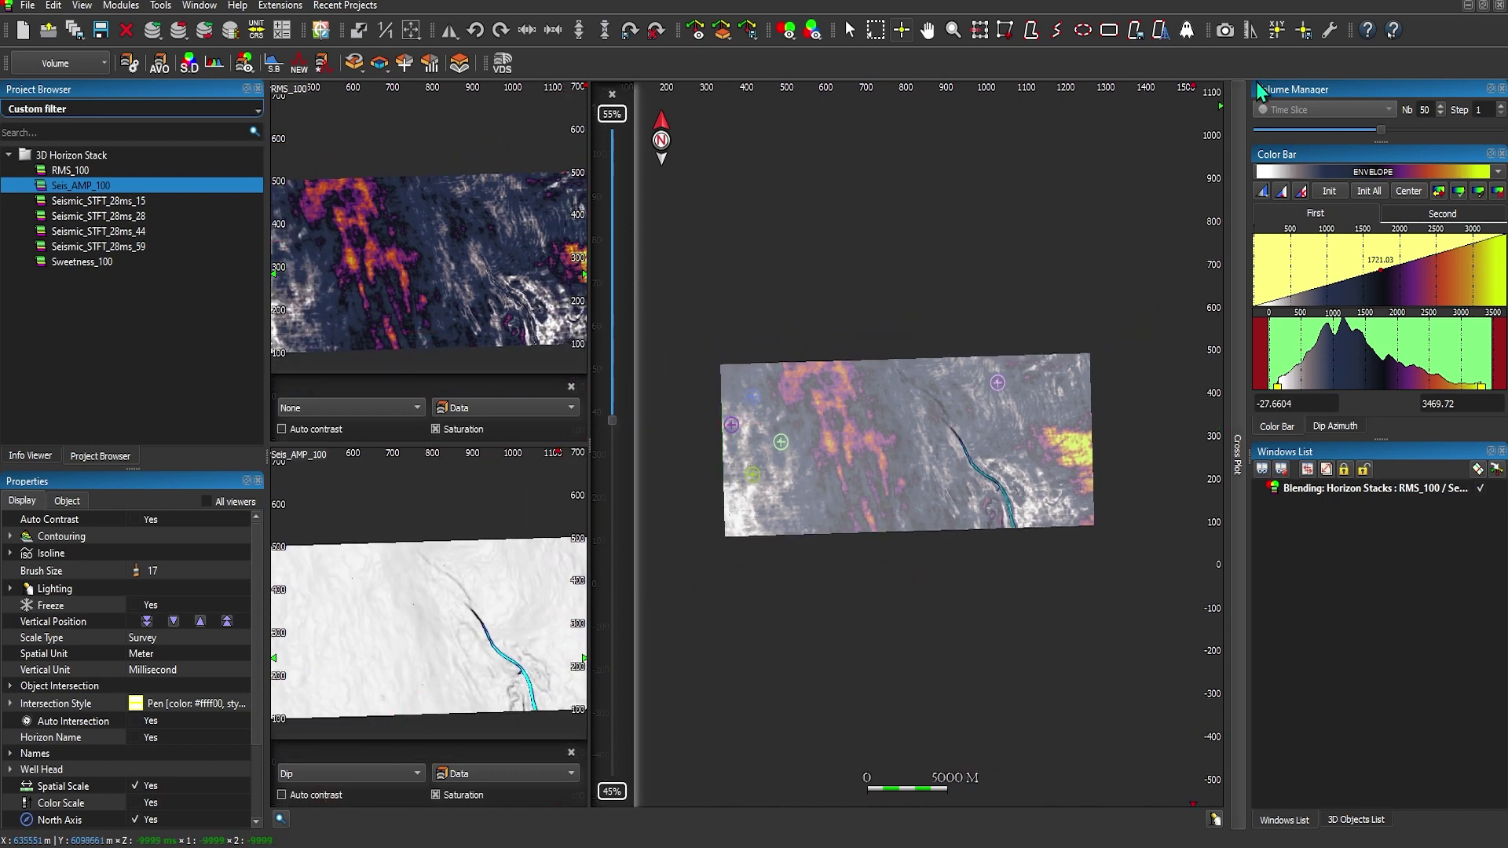
Send the blended RMS_100 / Seis_AMP_100 horizon 50 map from the restored blending window to the 3D viewer.
{"action": "left_click", "coordinate": [1483, 7]}
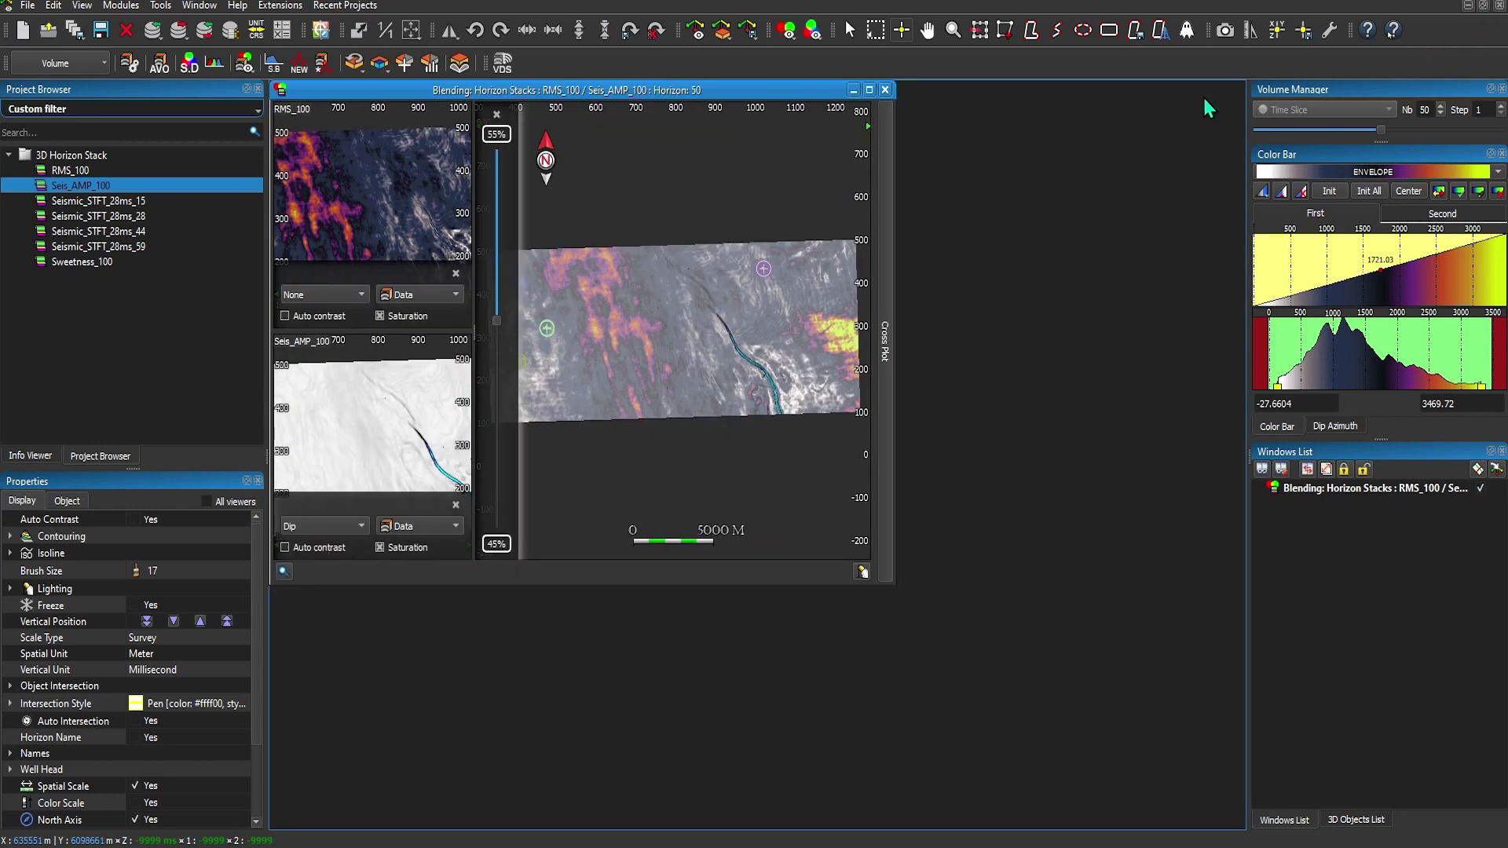
{"action": "left_click", "coordinate": [281, 92]}
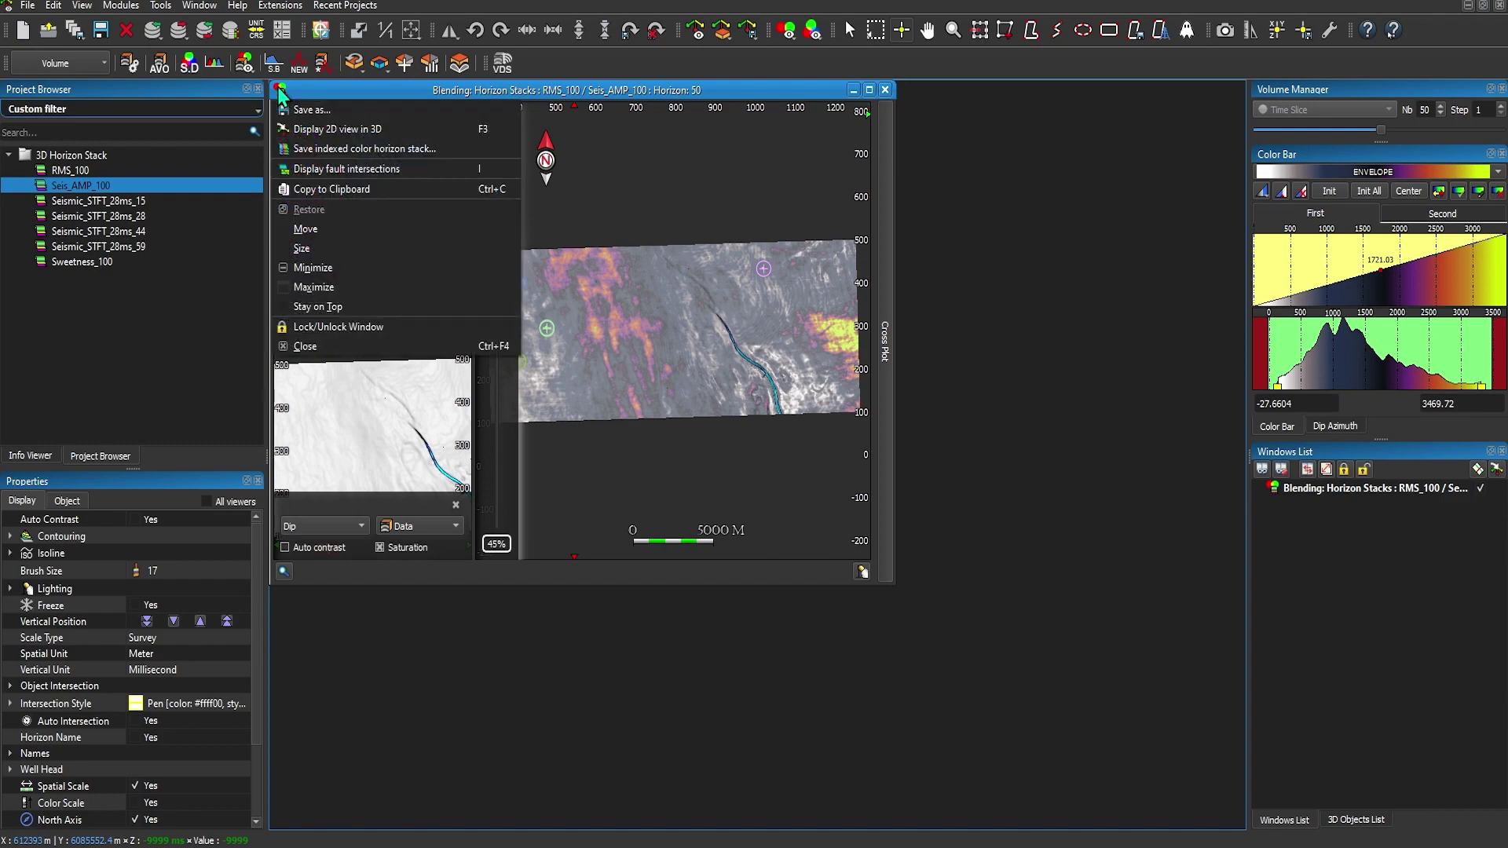
{"action": "left_click", "coordinate": [284, 119]}
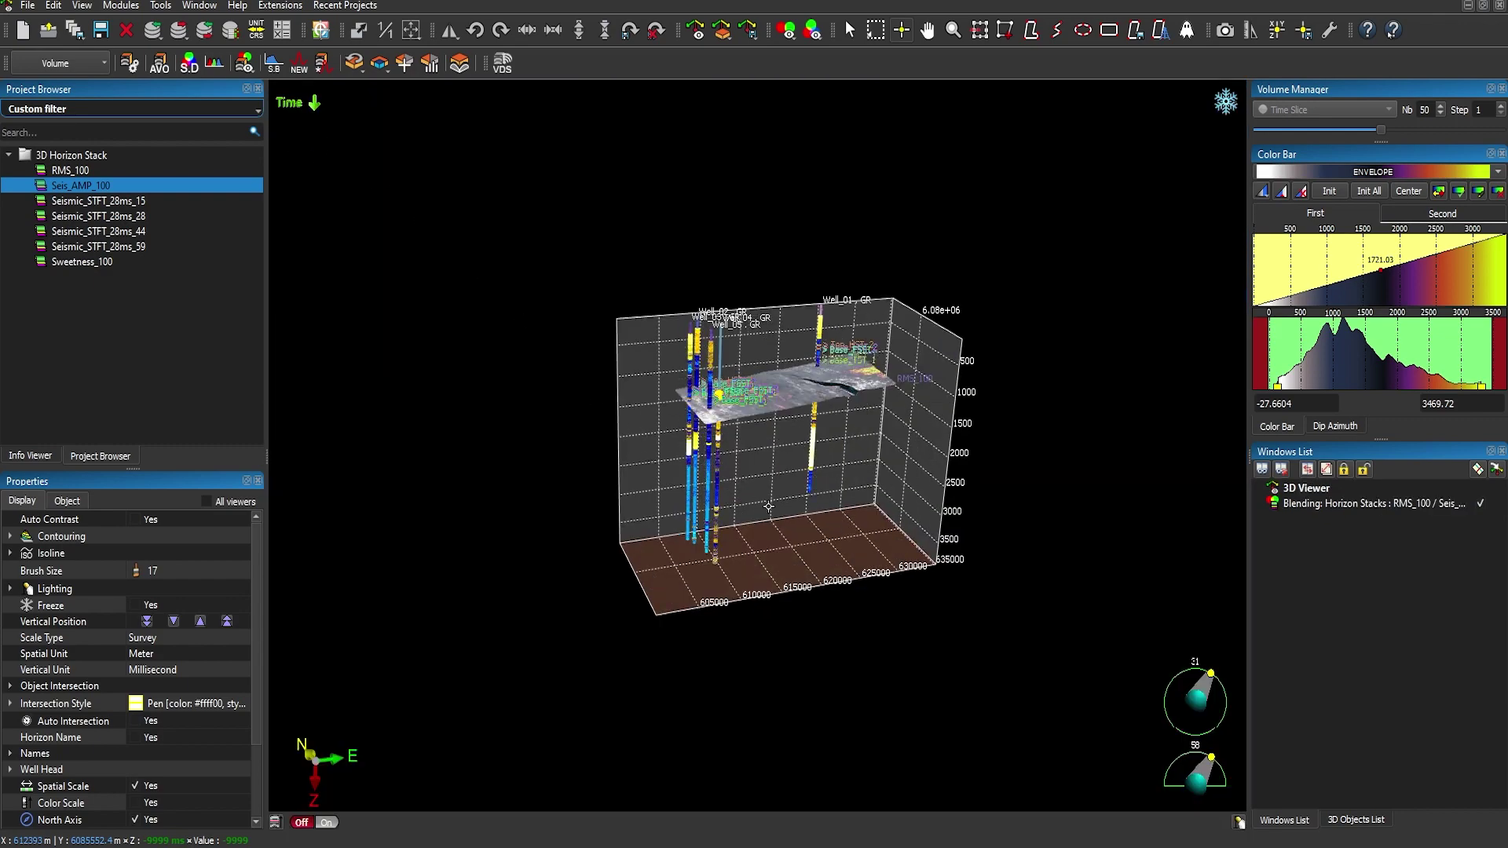
{"action": "scroll", "coordinate": [806, 501], "scroll_direction": "up", "scroll_amount": 5}
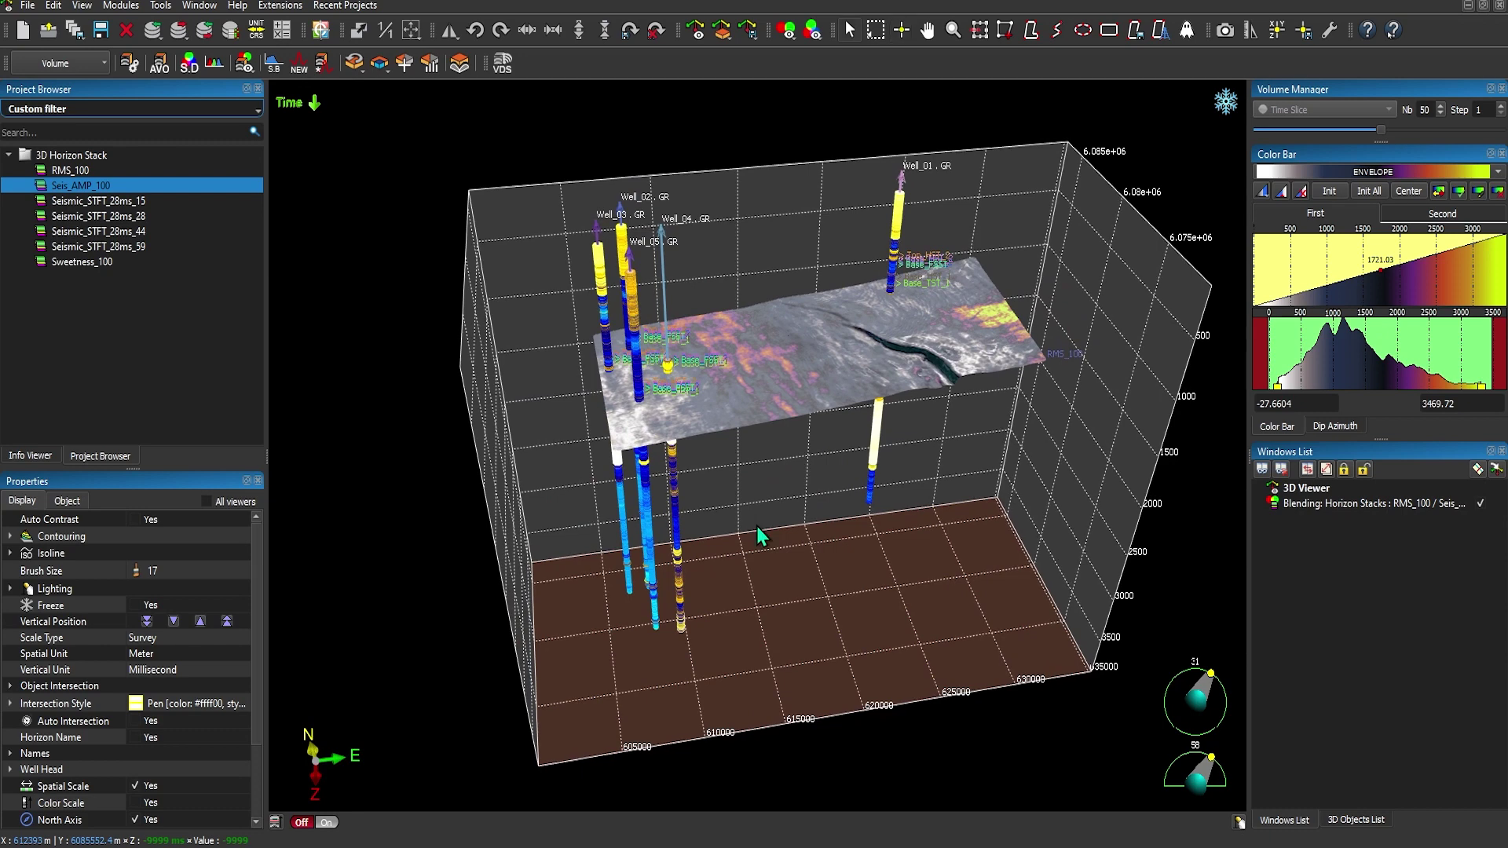
Shift the 3D horizon's blend to 0% for the first channel and 100% for the second Dip channel.
{"action": "left_click", "coordinate": [768, 379]}
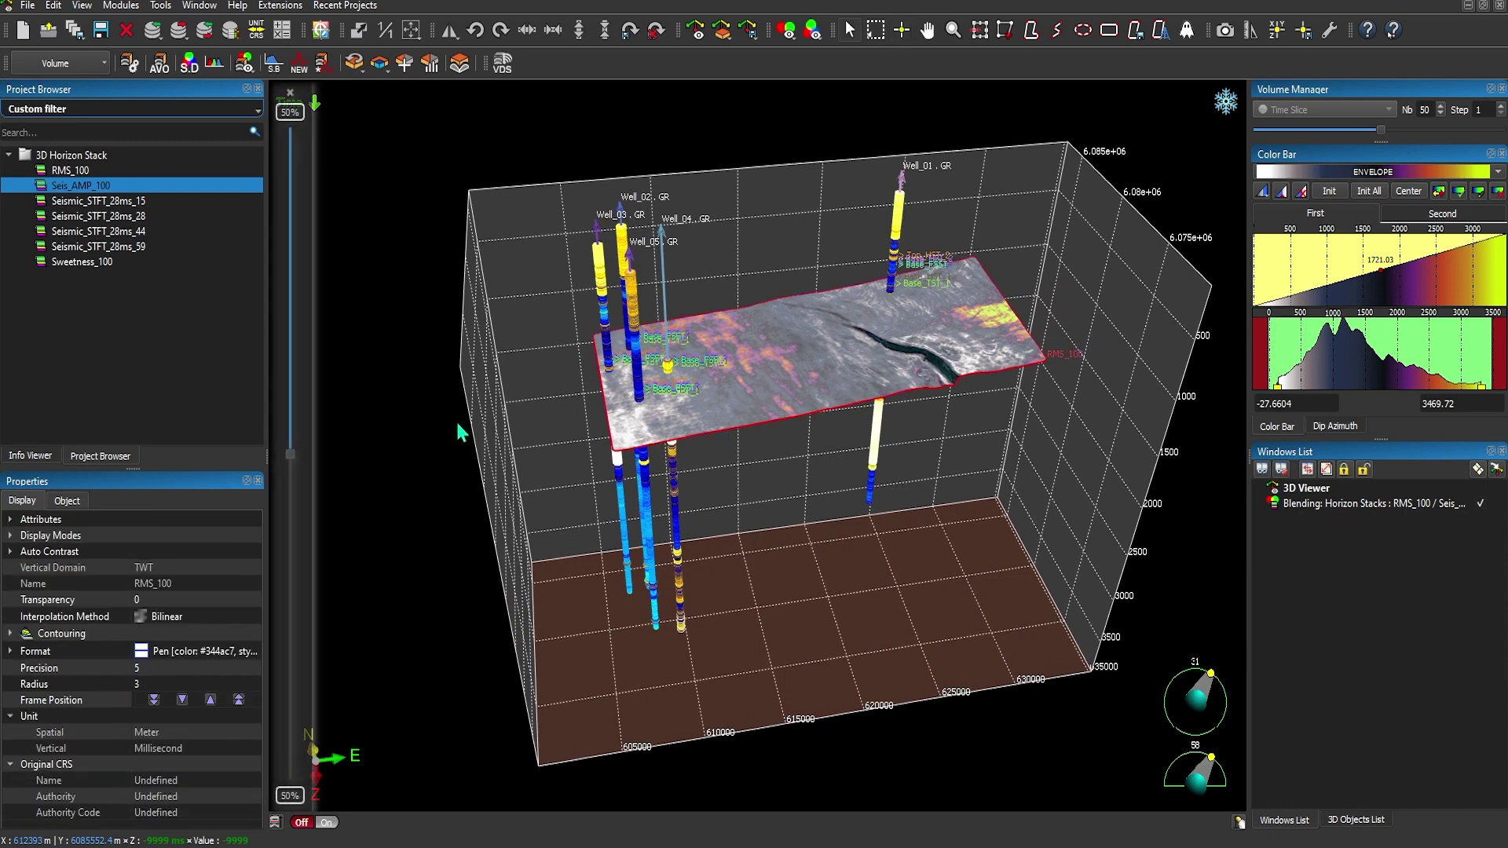
{"action": "left_click_drag", "start_coordinate": [289, 453], "coordinate": [313, 601]}
{"action": "left_click_drag", "start_coordinate": [318, 698], "coordinate": [303, 800]}
{"action": "left_click_drag", "start_coordinate": [861, 370], "coordinate": [793, 414]}
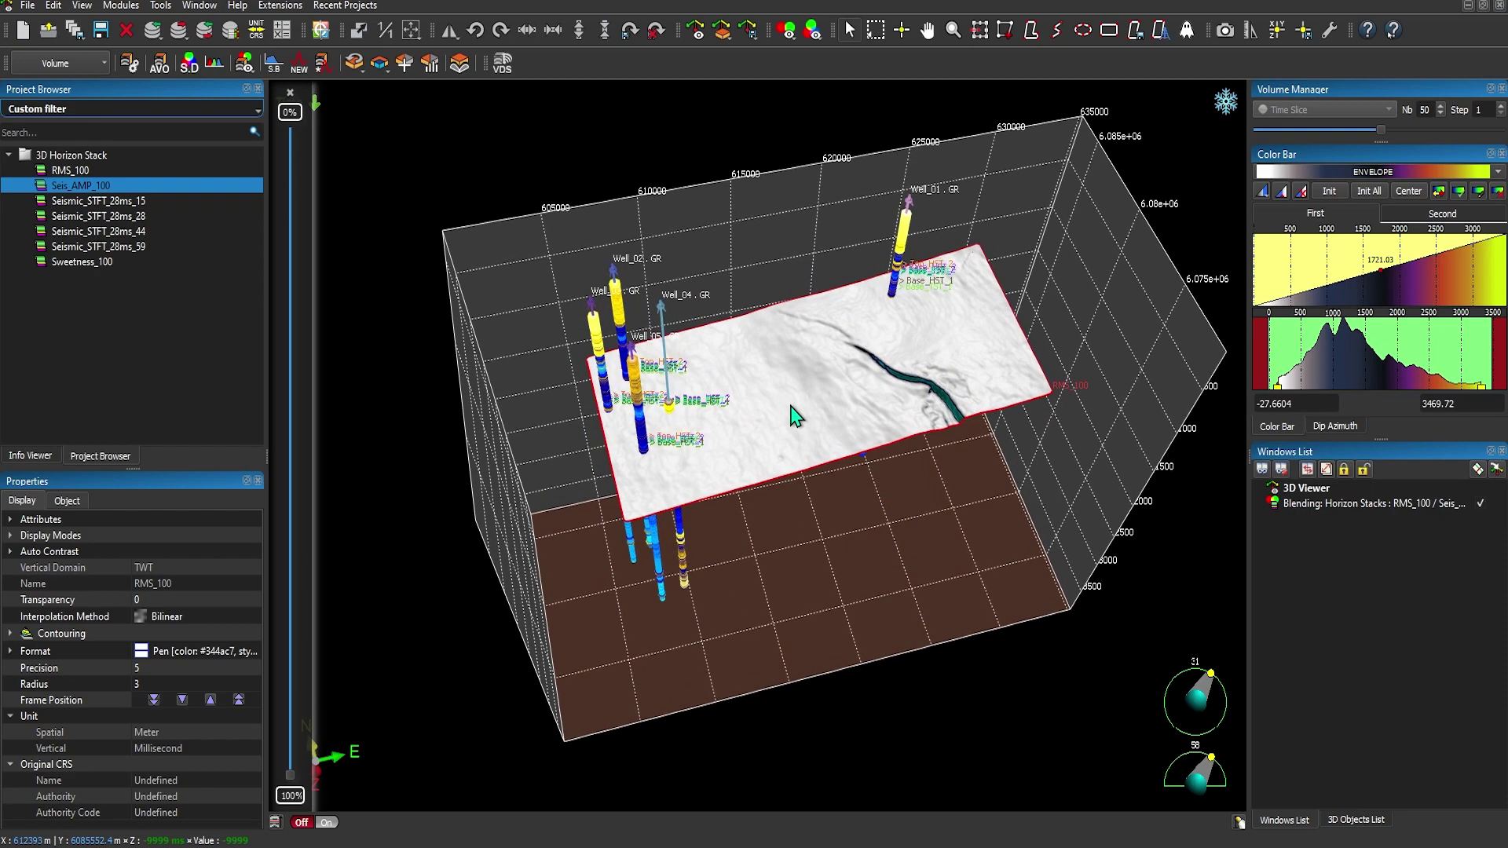
Tile the blending and 3D viewers side by side to compare the horizon, and return the 3D viewer to full size.
{"action": "key", "text": "ctrl+t"}
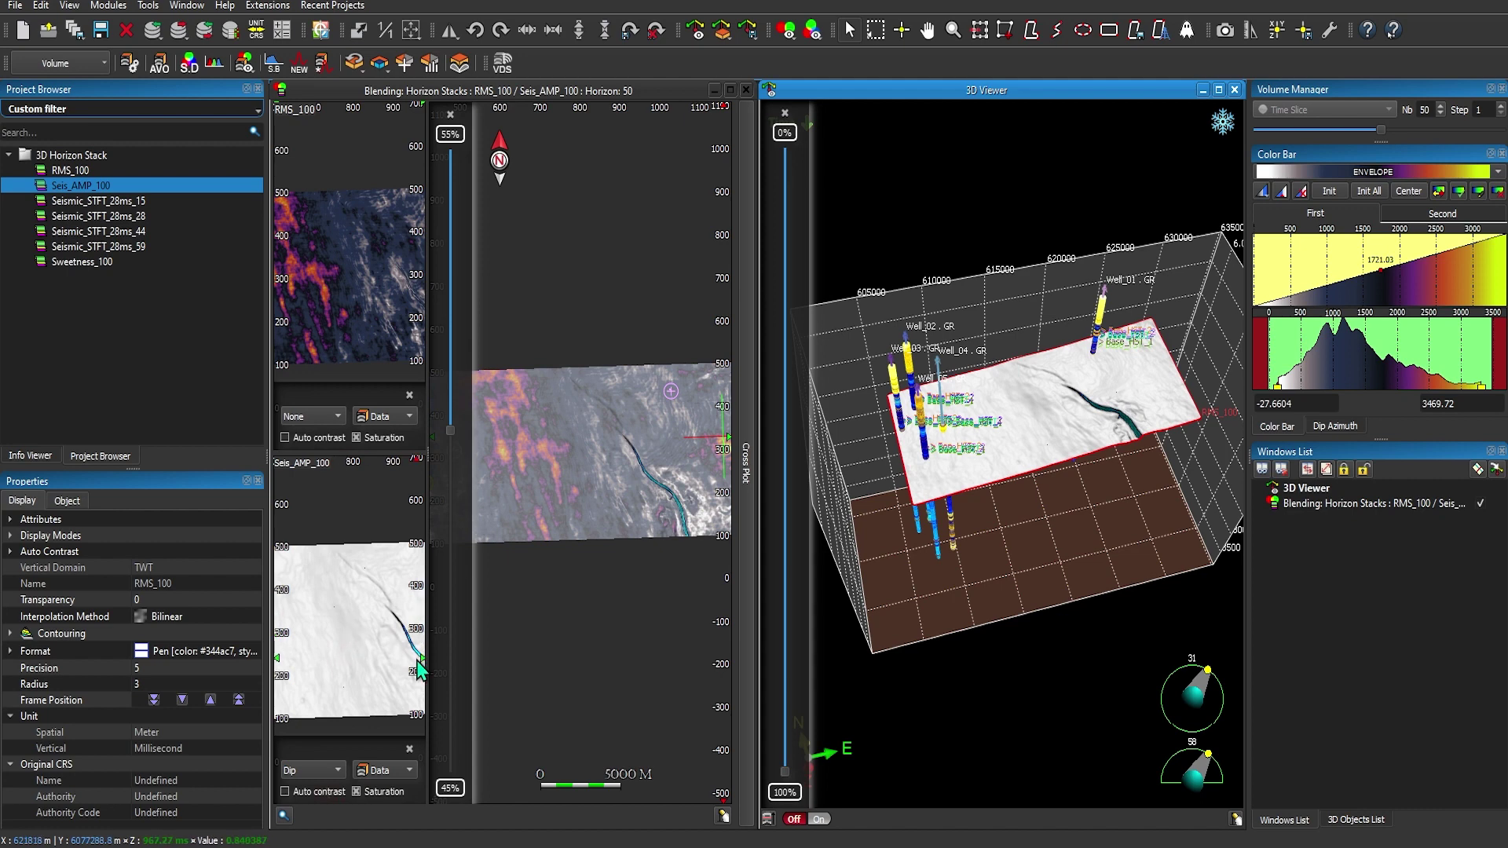
{"action": "left_click_drag", "start_coordinate": [1005, 488], "coordinate": [1027, 443]}
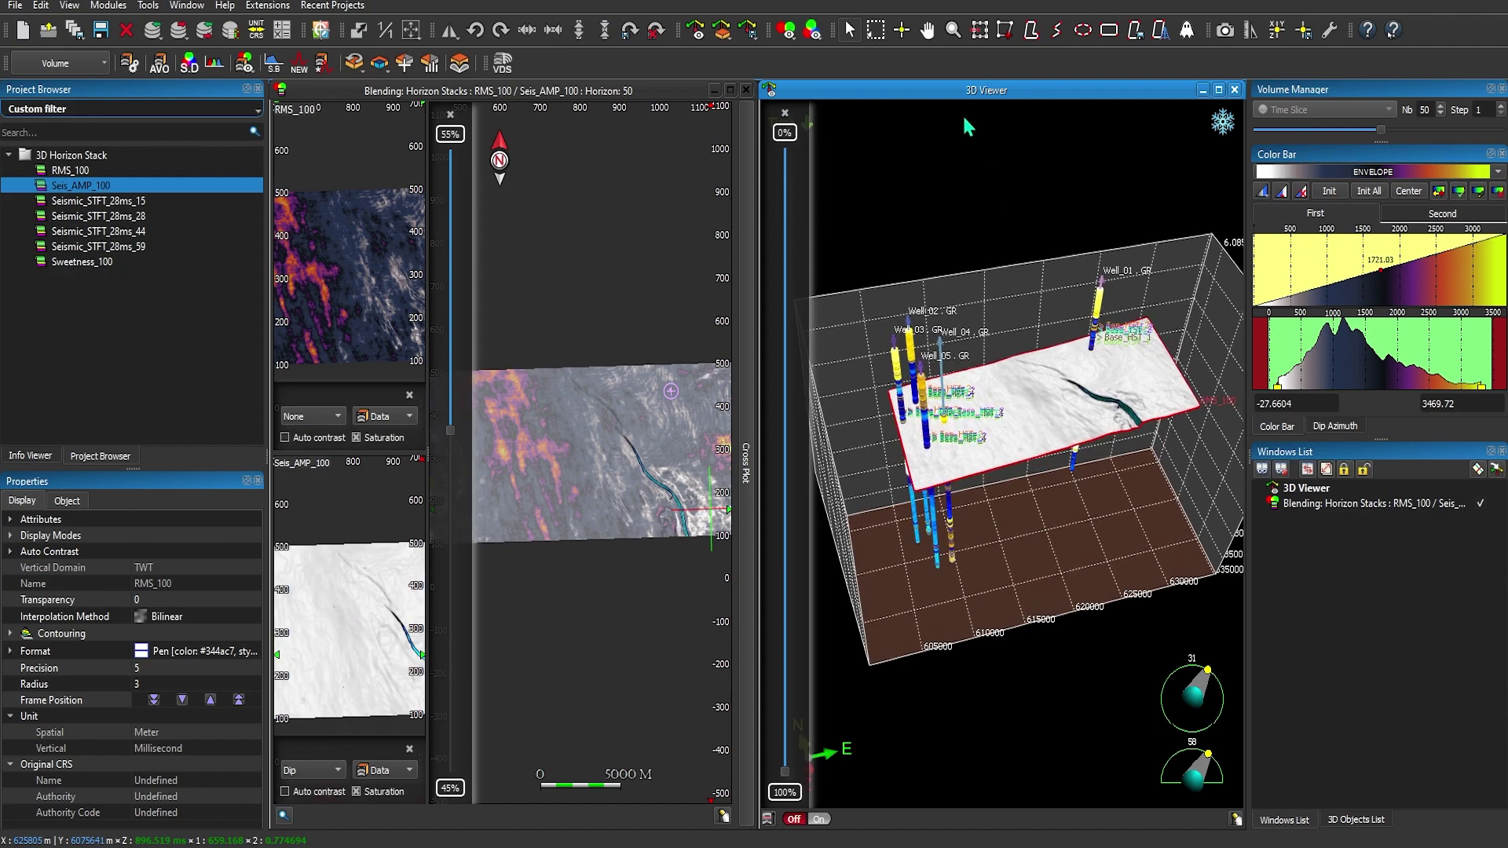
{"action": "double_click", "coordinate": [950, 92]}
{"action": "scroll", "coordinate": [856, 471], "scroll_direction": "up", "scroll_amount": 3}
{"action": "mouse_move", "coordinate": [793, 387]}
{"action": "left_mouse_down"}
{"action": "mouse_move", "coordinate": [764, 535]}
{"action": "mouse_move", "coordinate": [605, 427]}
{"action": "mouse_move", "coordinate": [789, 412]}
{"action": "left_mouse_up"}
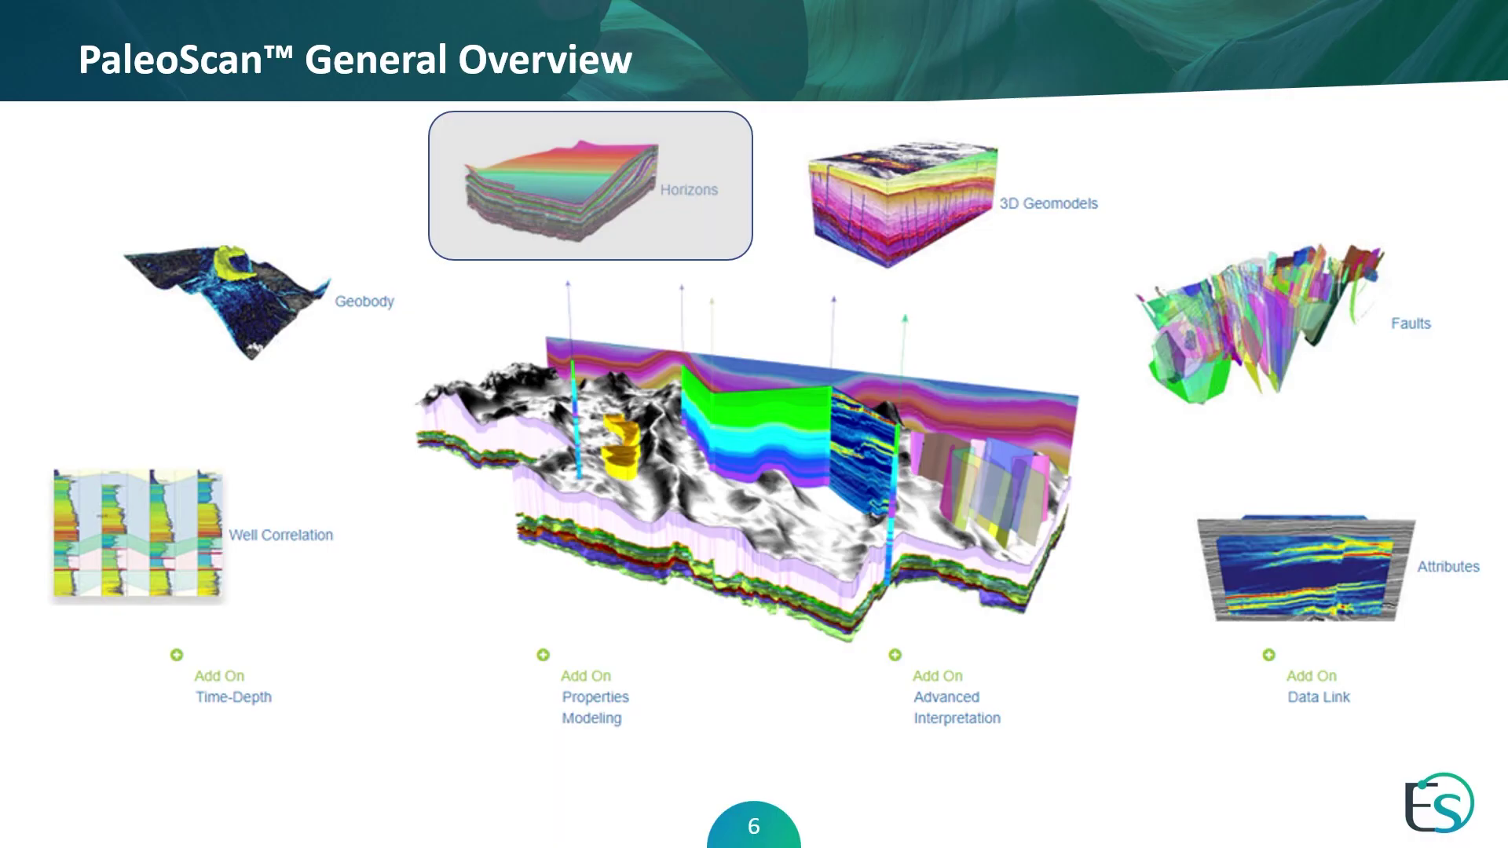
{"action": "key", "text": "Right"}
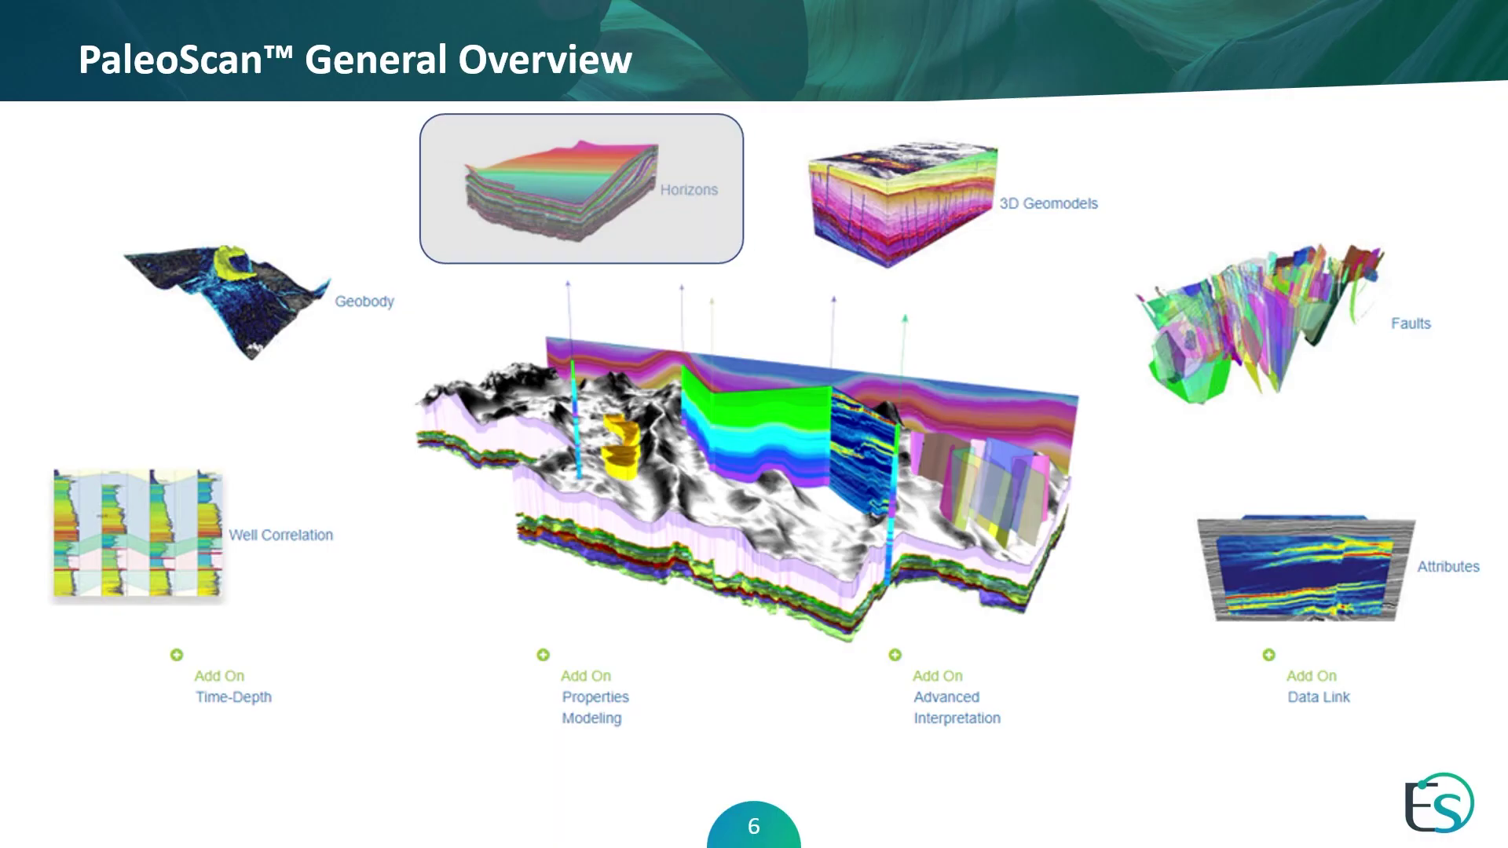
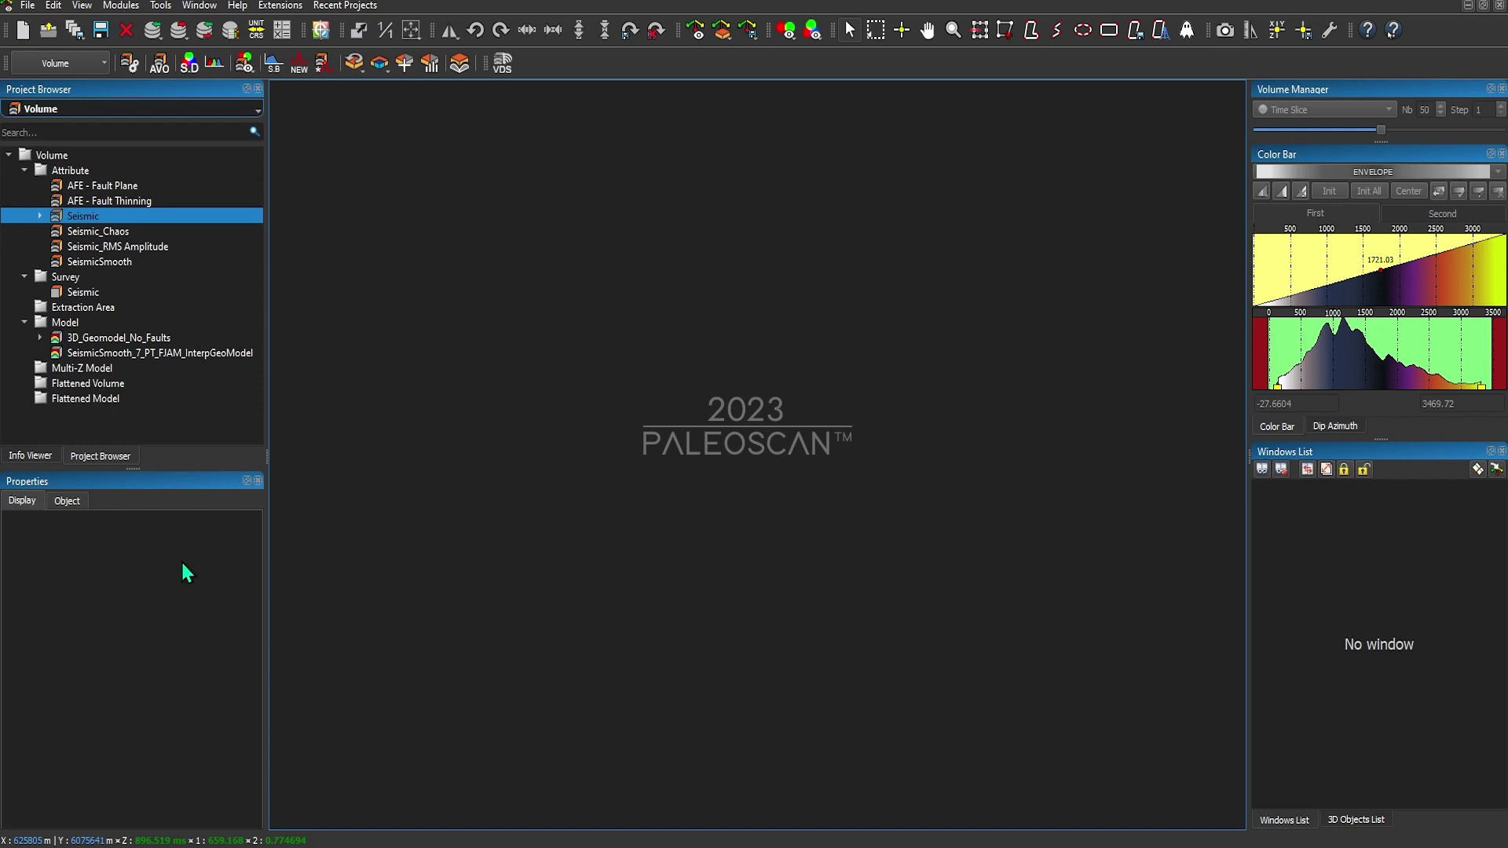
Filter the project data to Bodies and display the Gas_Cap geobody in the 3D viewer.
{"action": "left_click", "coordinate": [64, 110]}
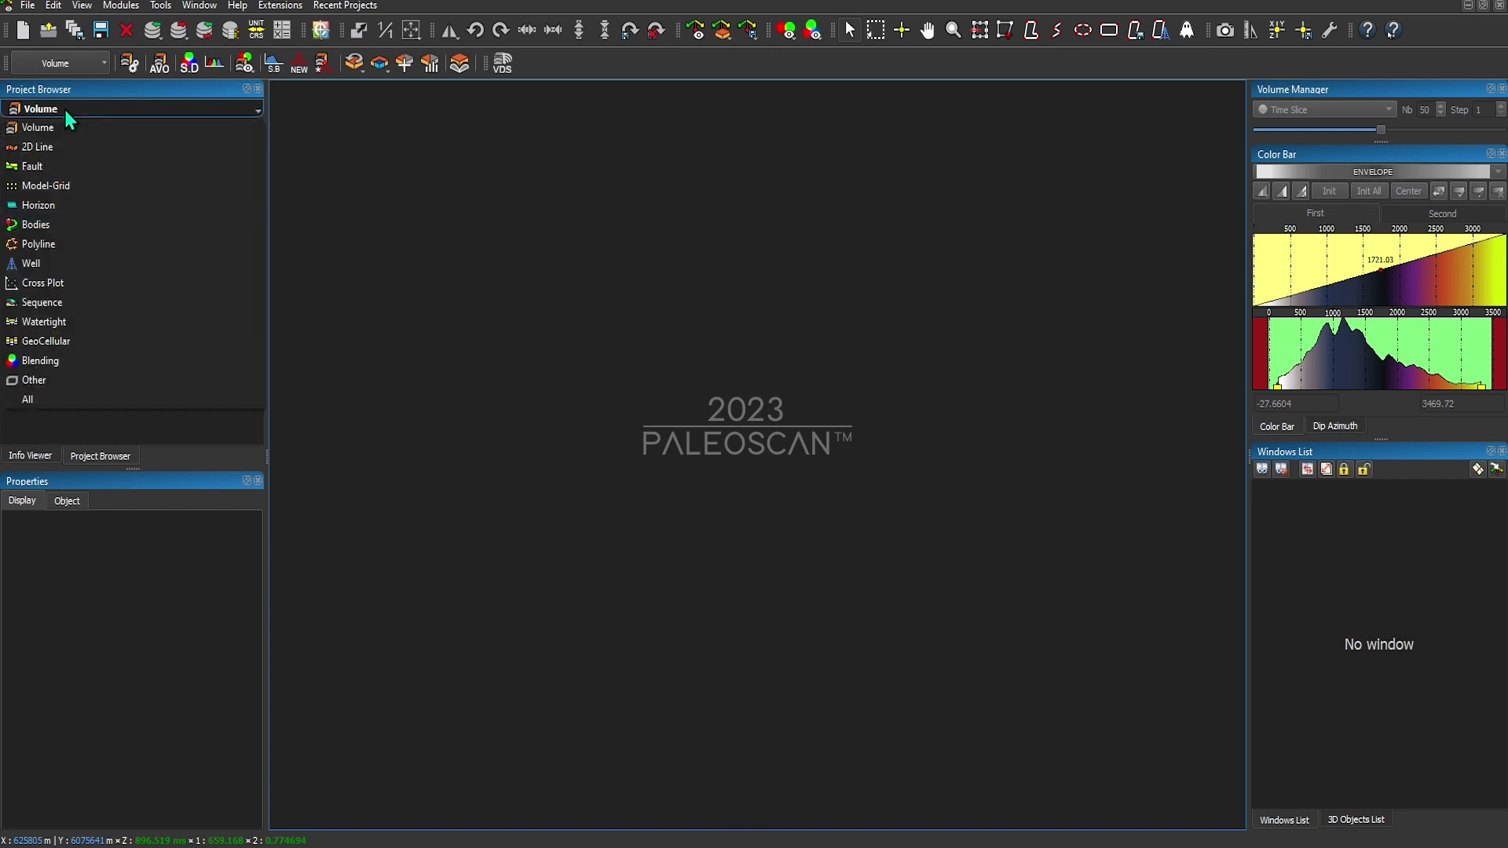
{"action": "left_click", "coordinate": [58, 225]}
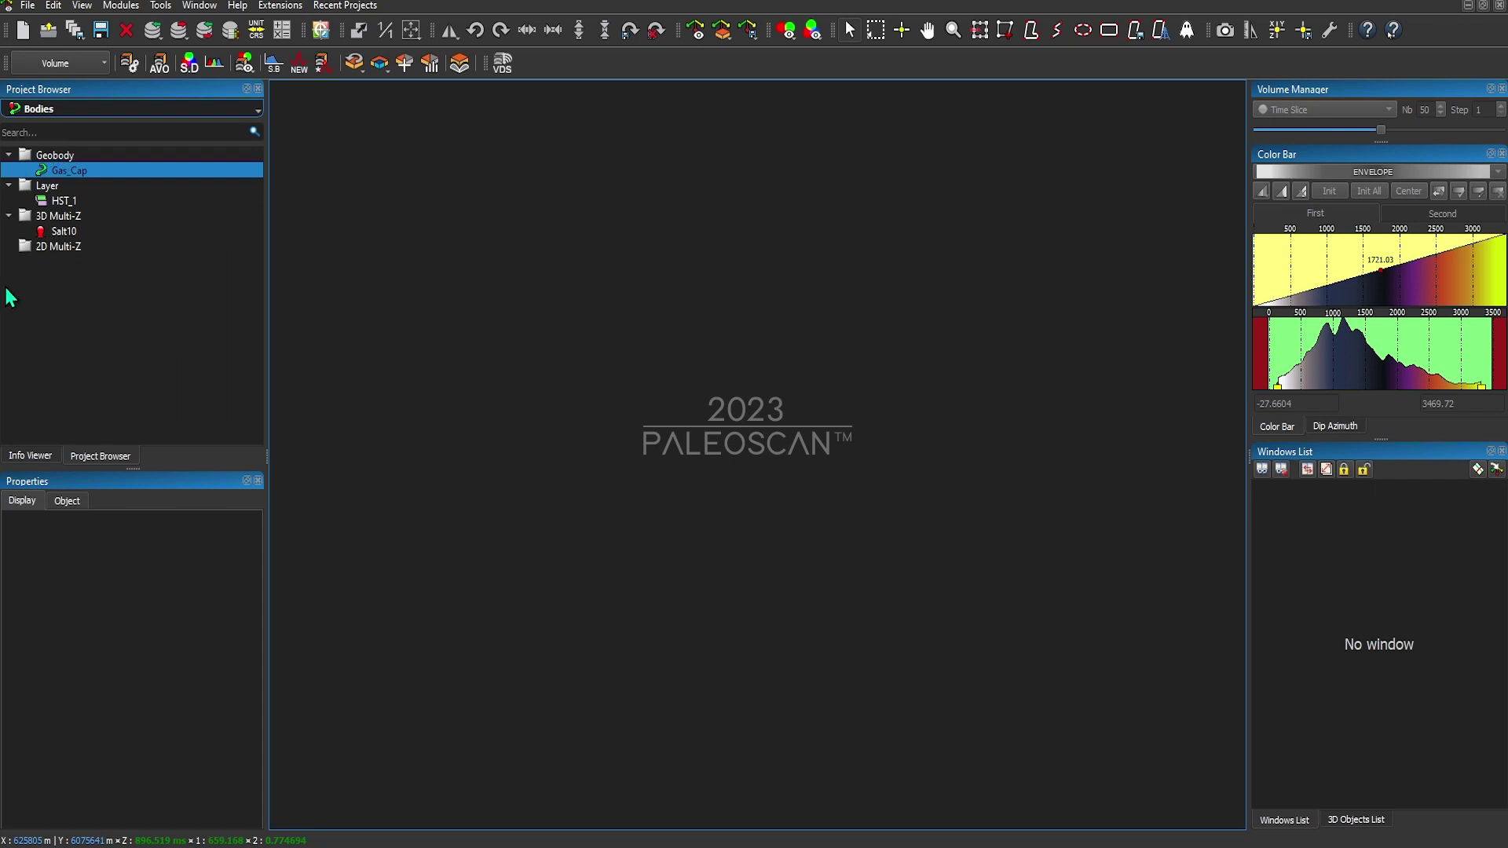
{"action": "right_click", "coordinate": [36, 171]}
{"action": "left_click", "coordinate": [65, 178]}
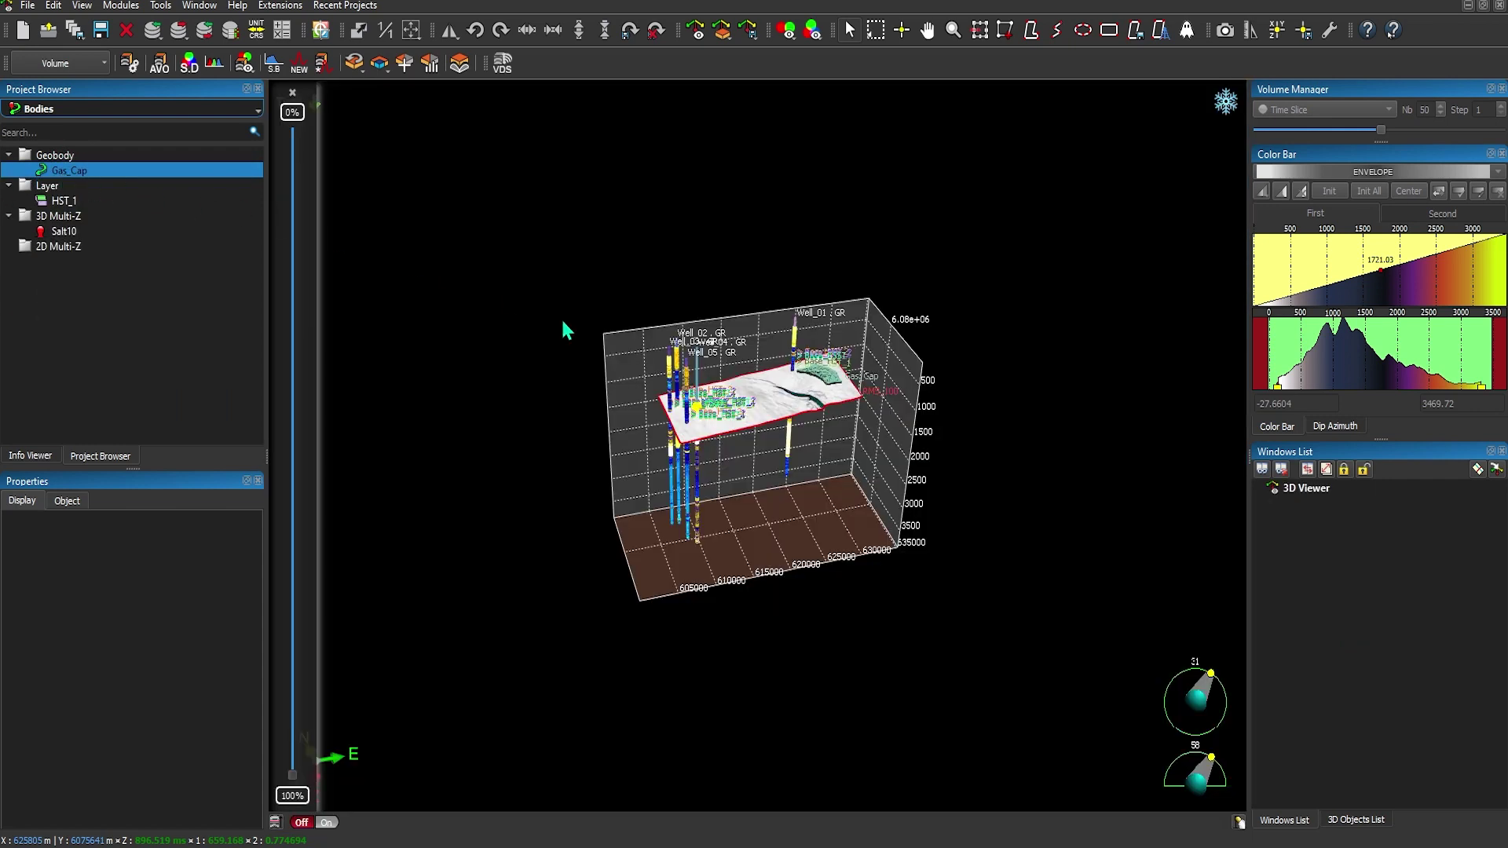
Bring up the list of 3D objects and examine the Gas_Cap geobody against the horizon and wells from another angle.
{"action": "left_click", "coordinate": [1350, 820]}
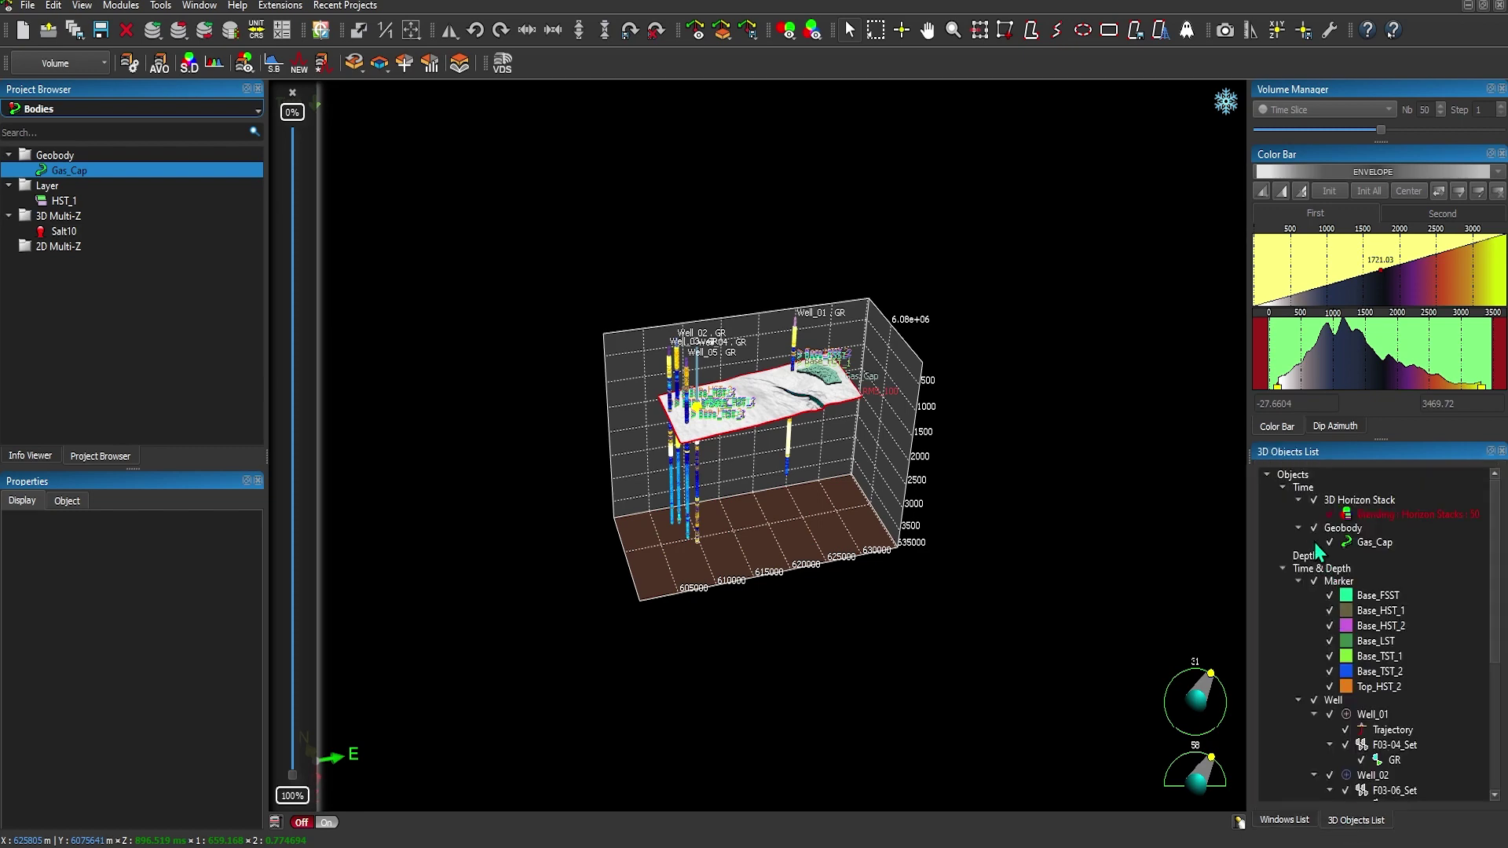
{"action": "scroll", "coordinate": [758, 469], "scroll_direction": "up", "scroll_amount": 4}
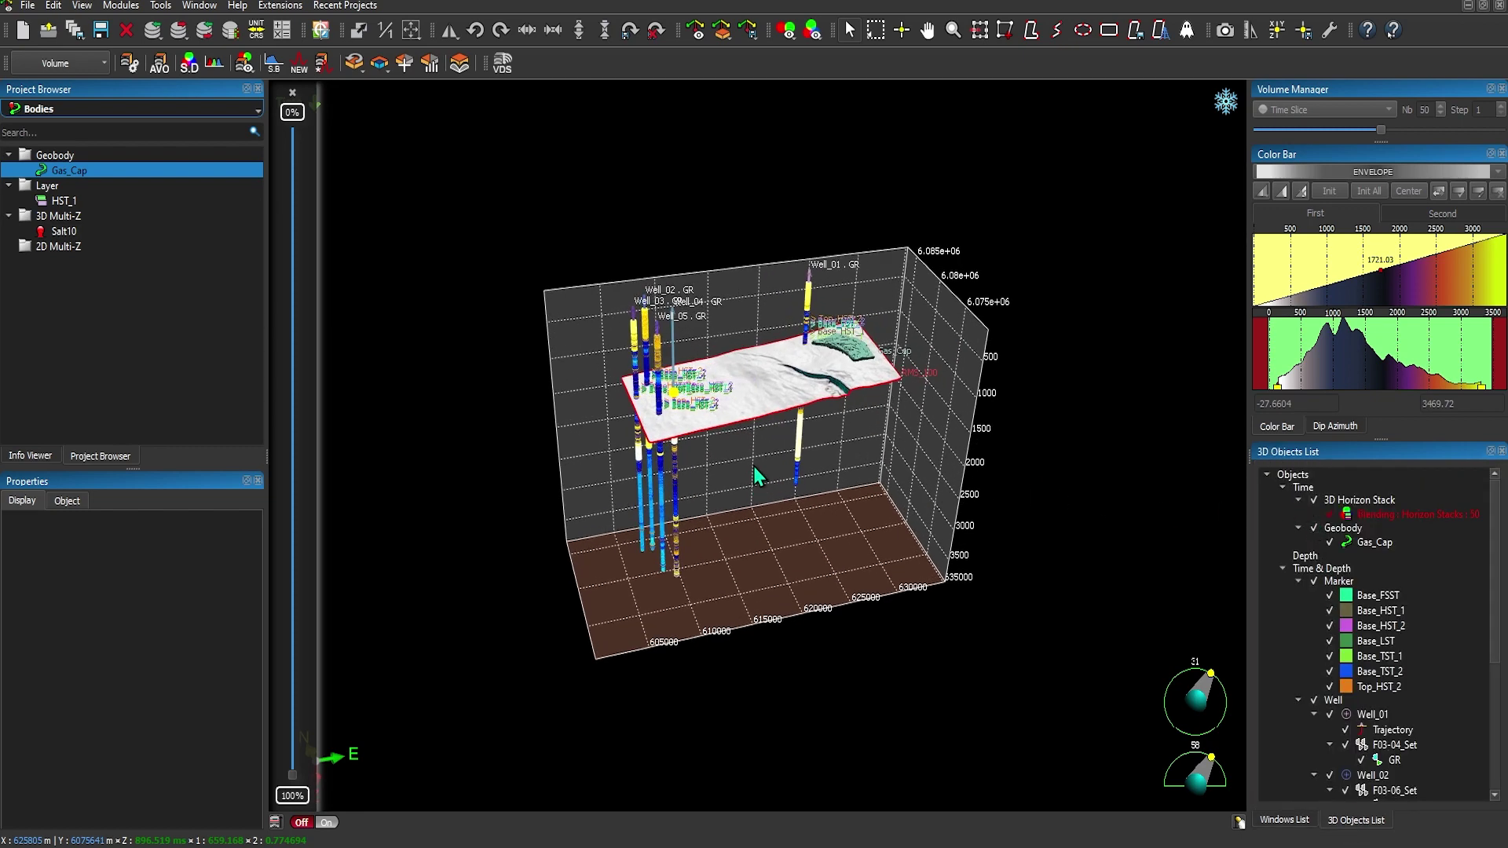
{"action": "left_click_drag", "start_coordinate": [754, 466], "coordinate": [528, 501]}
{"action": "left_click_drag", "start_coordinate": [633, 528], "coordinate": [492, 507]}
{"action": "scroll", "coordinate": [667, 537], "scroll_direction": "up", "scroll_amount": 2}
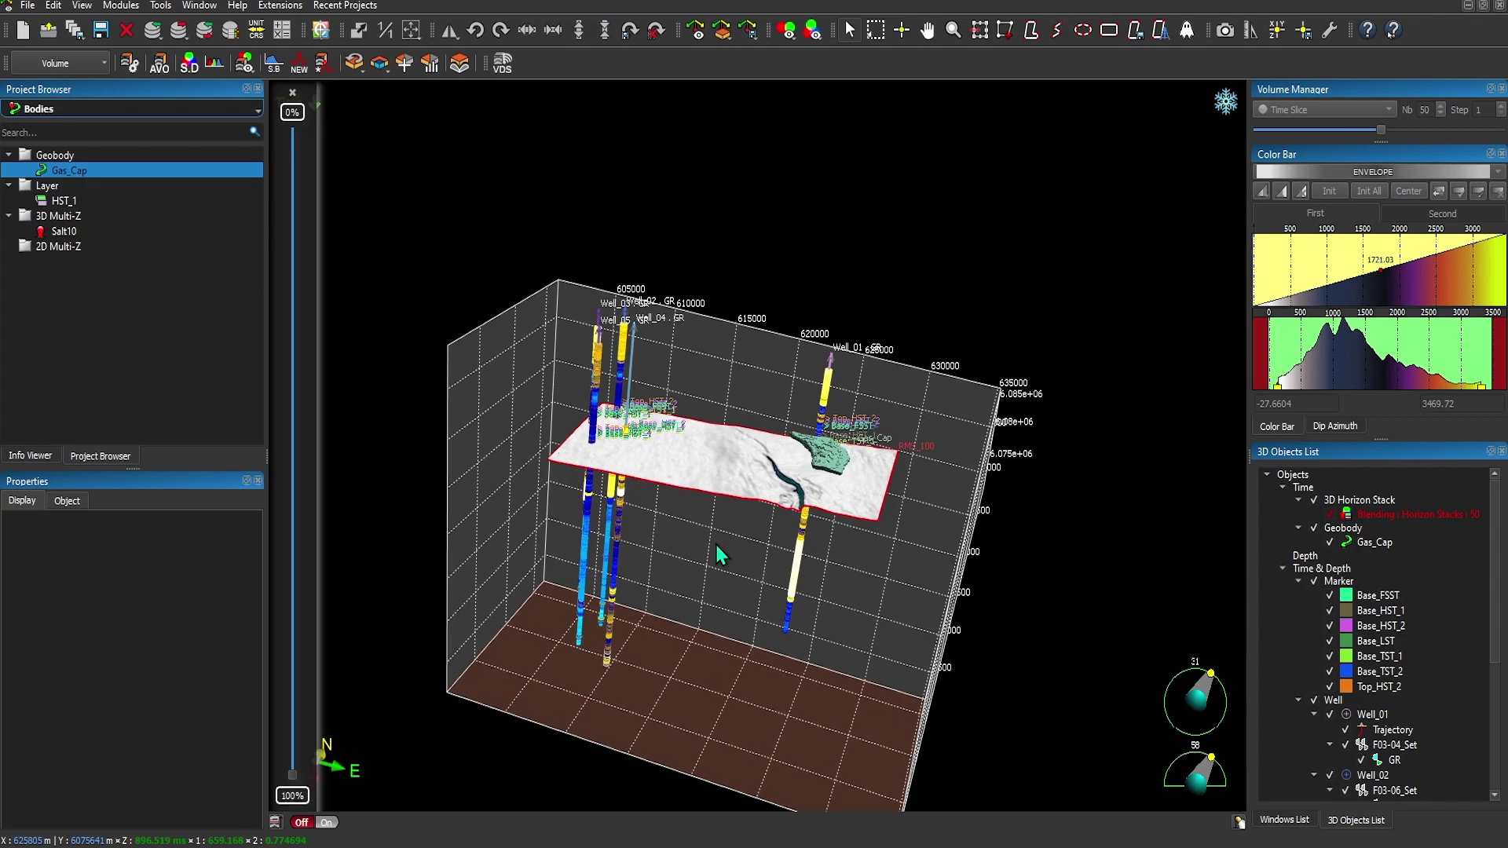
Examine the Gas_Cap geobody up close in 3D against the channel on the horizon and Well_01.
{"action": "scroll", "coordinate": [715, 542], "scroll_direction": "up", "scroll_amount": 3}
{"action": "left_click_drag", "start_coordinate": [699, 531], "coordinate": [981, 538]}
{"action": "left_click_drag", "start_coordinate": [543, 598], "coordinate": [503, 615]}
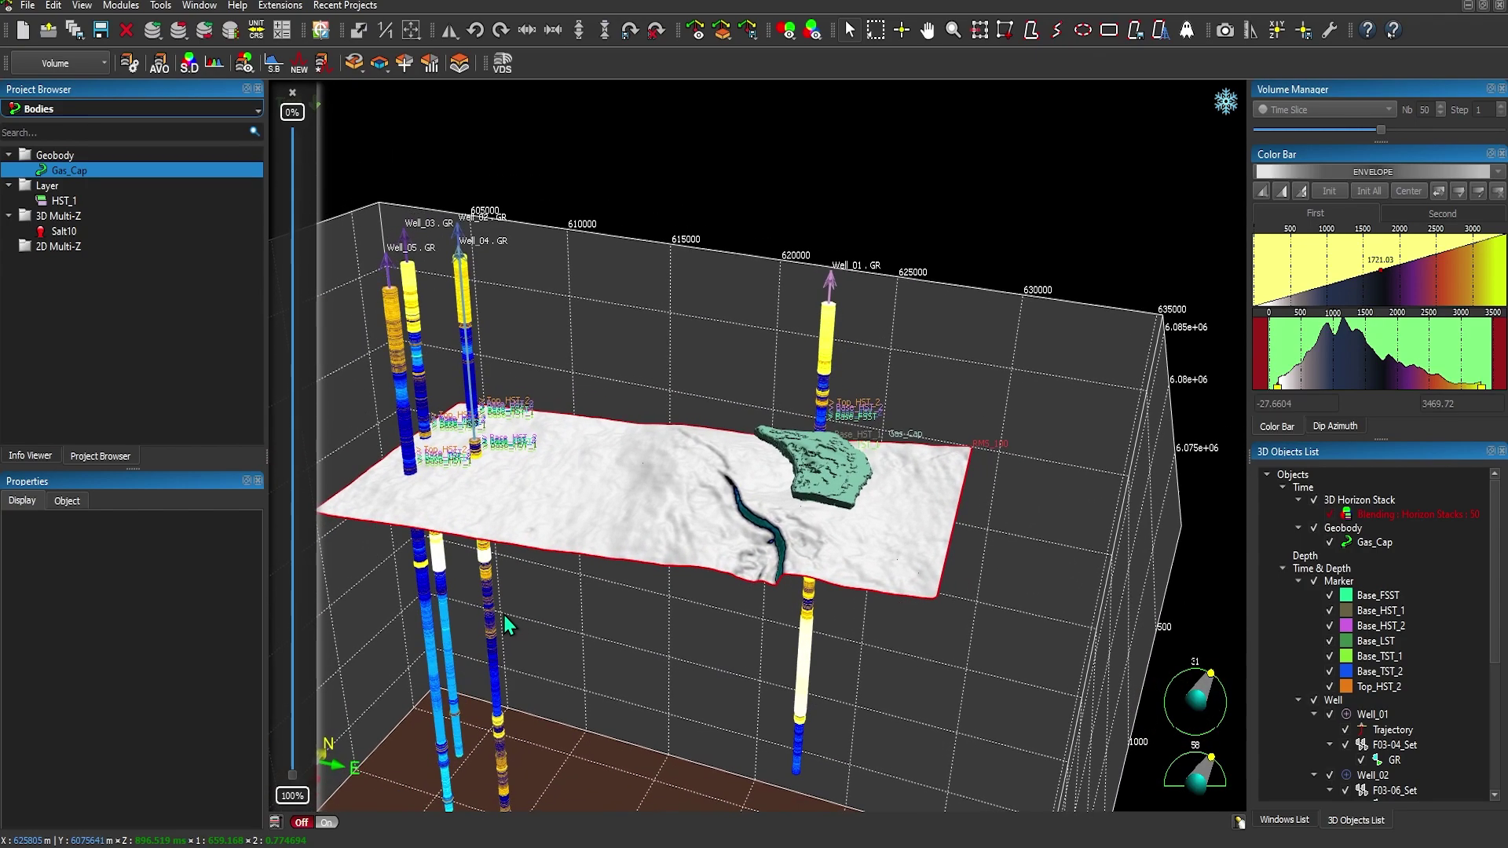
{"action": "left_click_drag", "start_coordinate": [589, 471], "coordinate": [575, 459]}
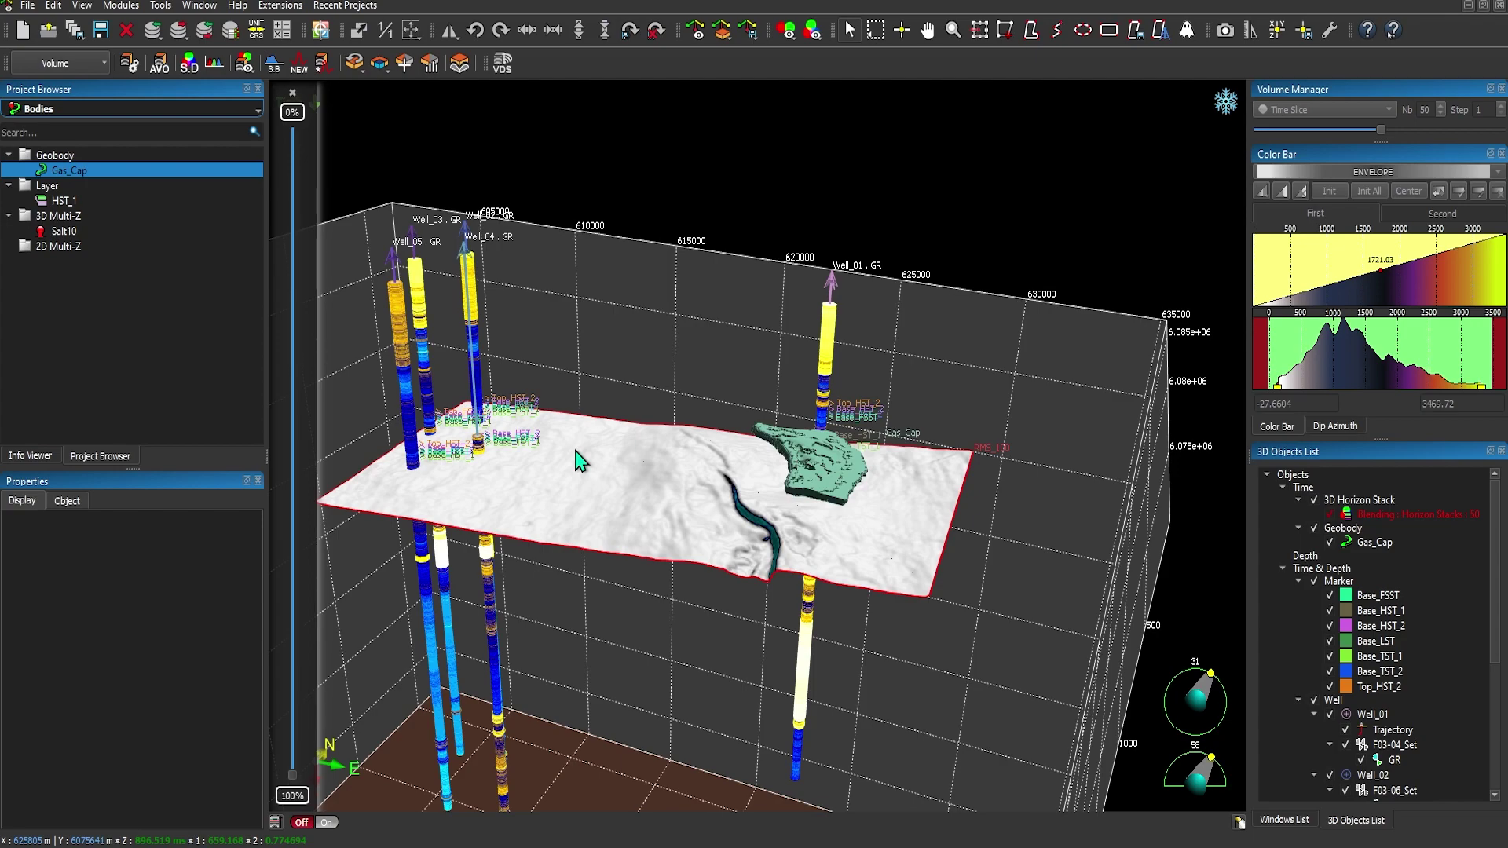
{"action": "scroll", "coordinate": [854, 536], "scroll_direction": "up", "scroll_amount": 2}
{"action": "left_click_drag", "start_coordinate": [854, 537], "coordinate": [801, 499]}
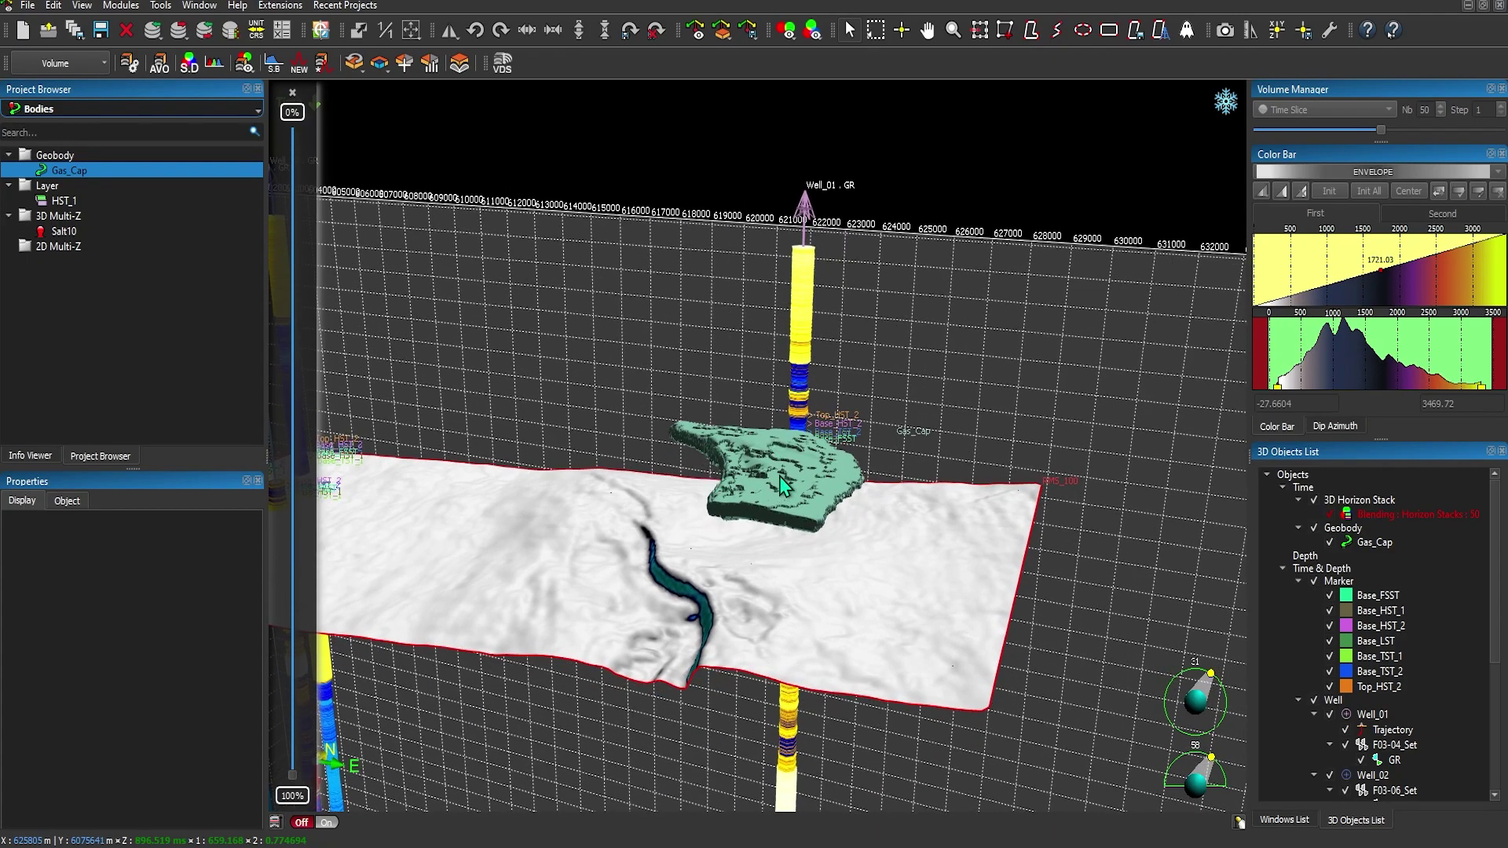
{"action": "scroll", "coordinate": [783, 485], "scroll_direction": "up", "scroll_amount": 2}
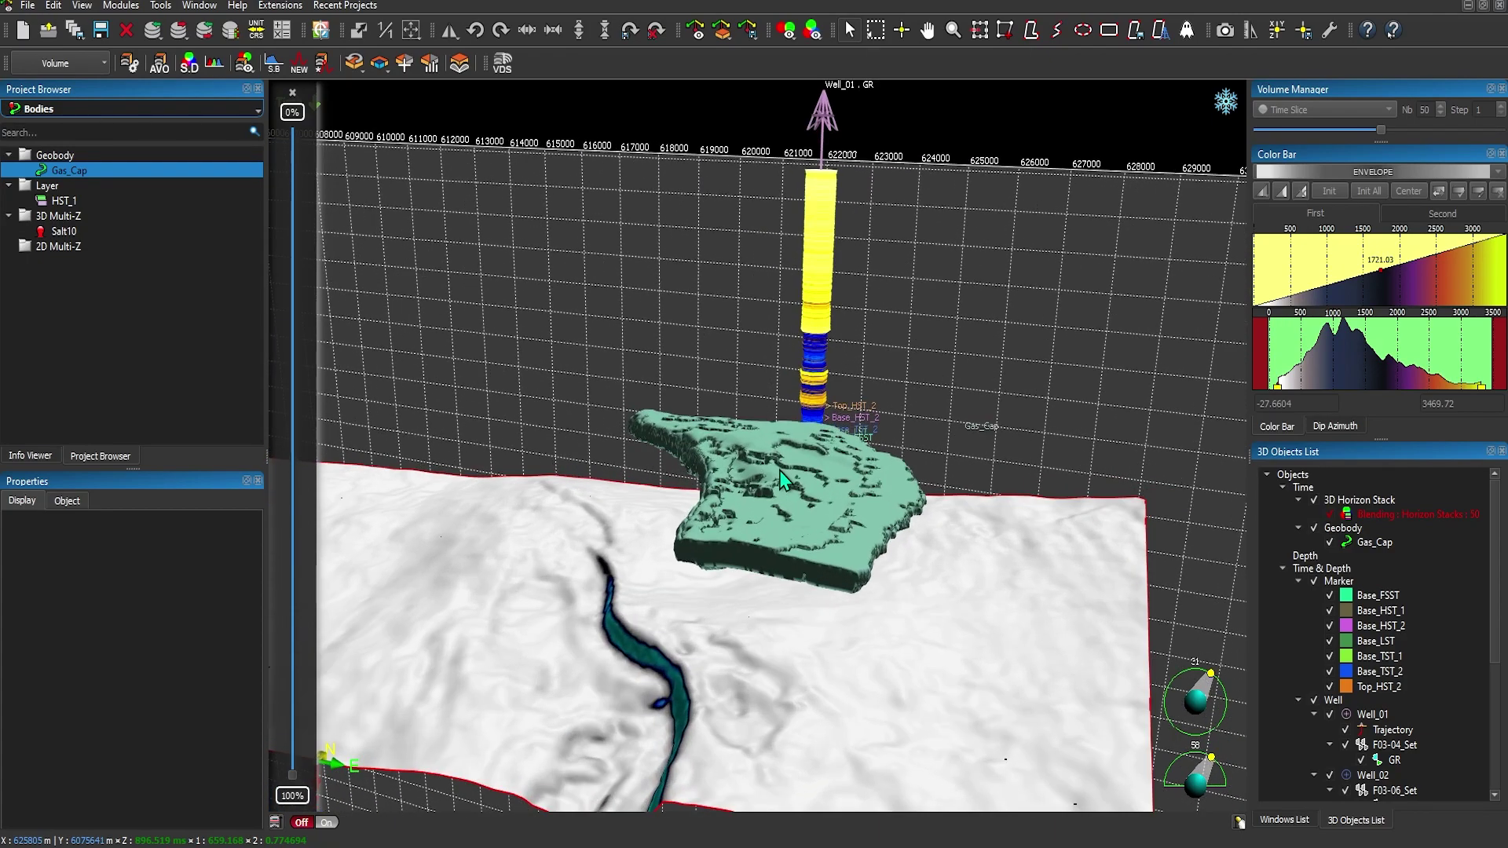
Set the Gas_Cap geobody's edge color to bright green (0, 255, 0) and deselect it to check the display.
{"action": "left_click", "coordinate": [793, 510]}
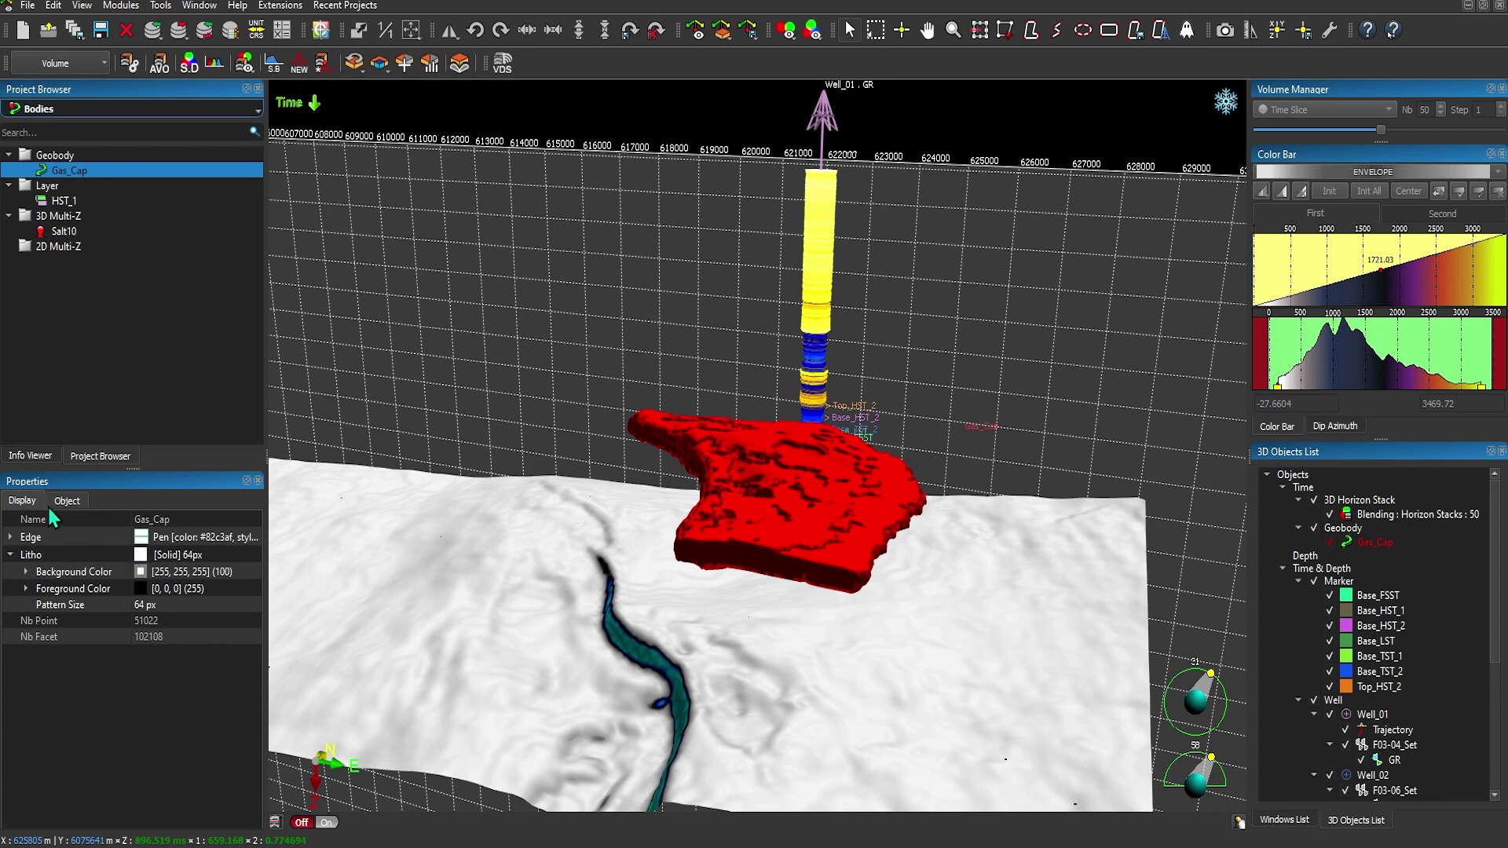
{"action": "left_click", "coordinate": [11, 537]}
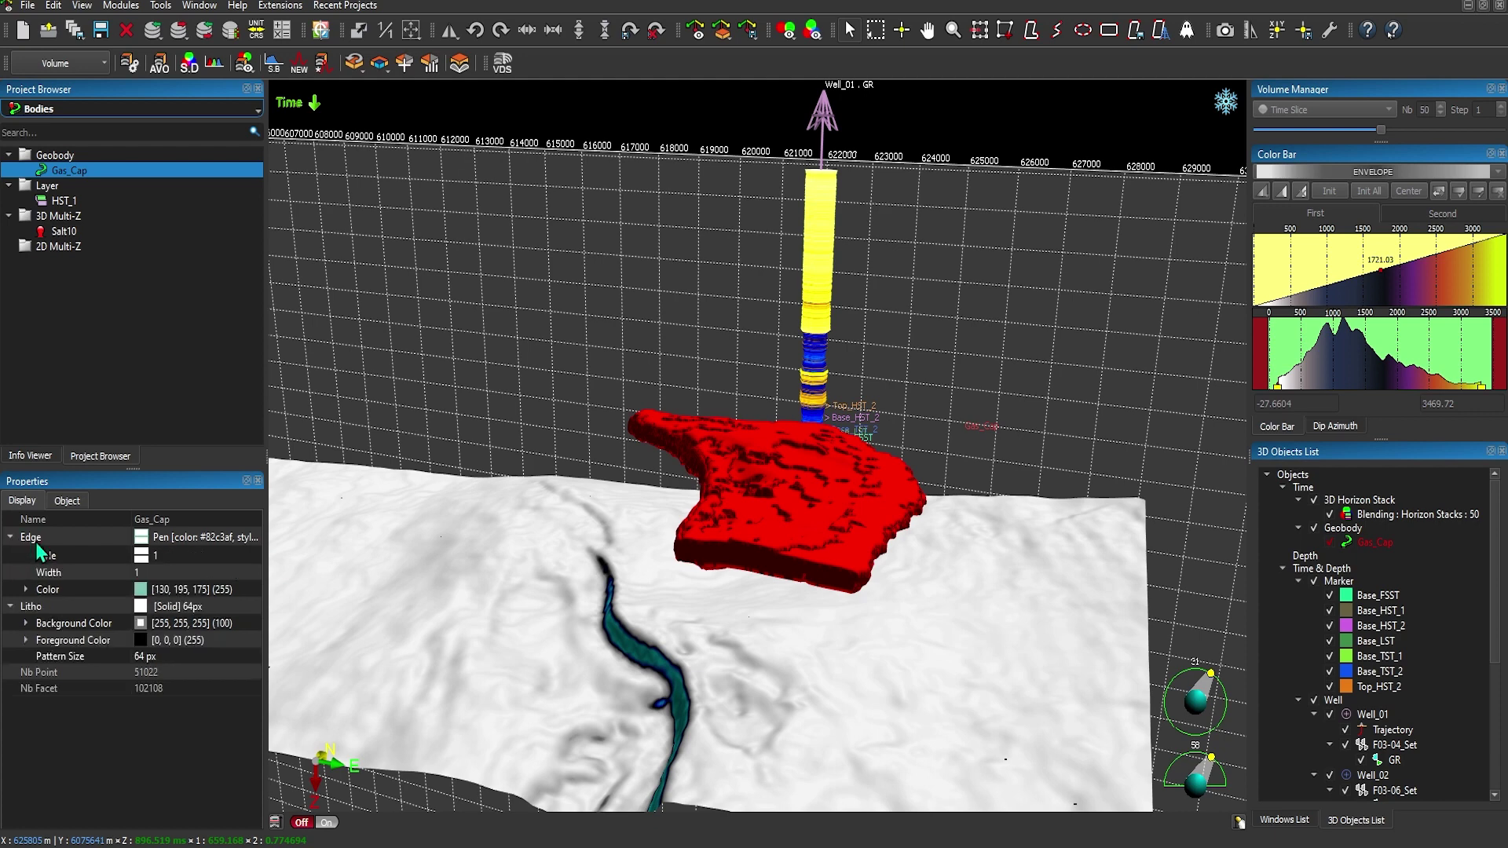
{"action": "left_click", "coordinate": [235, 589]}
{"action": "left_click", "coordinate": [253, 588]}
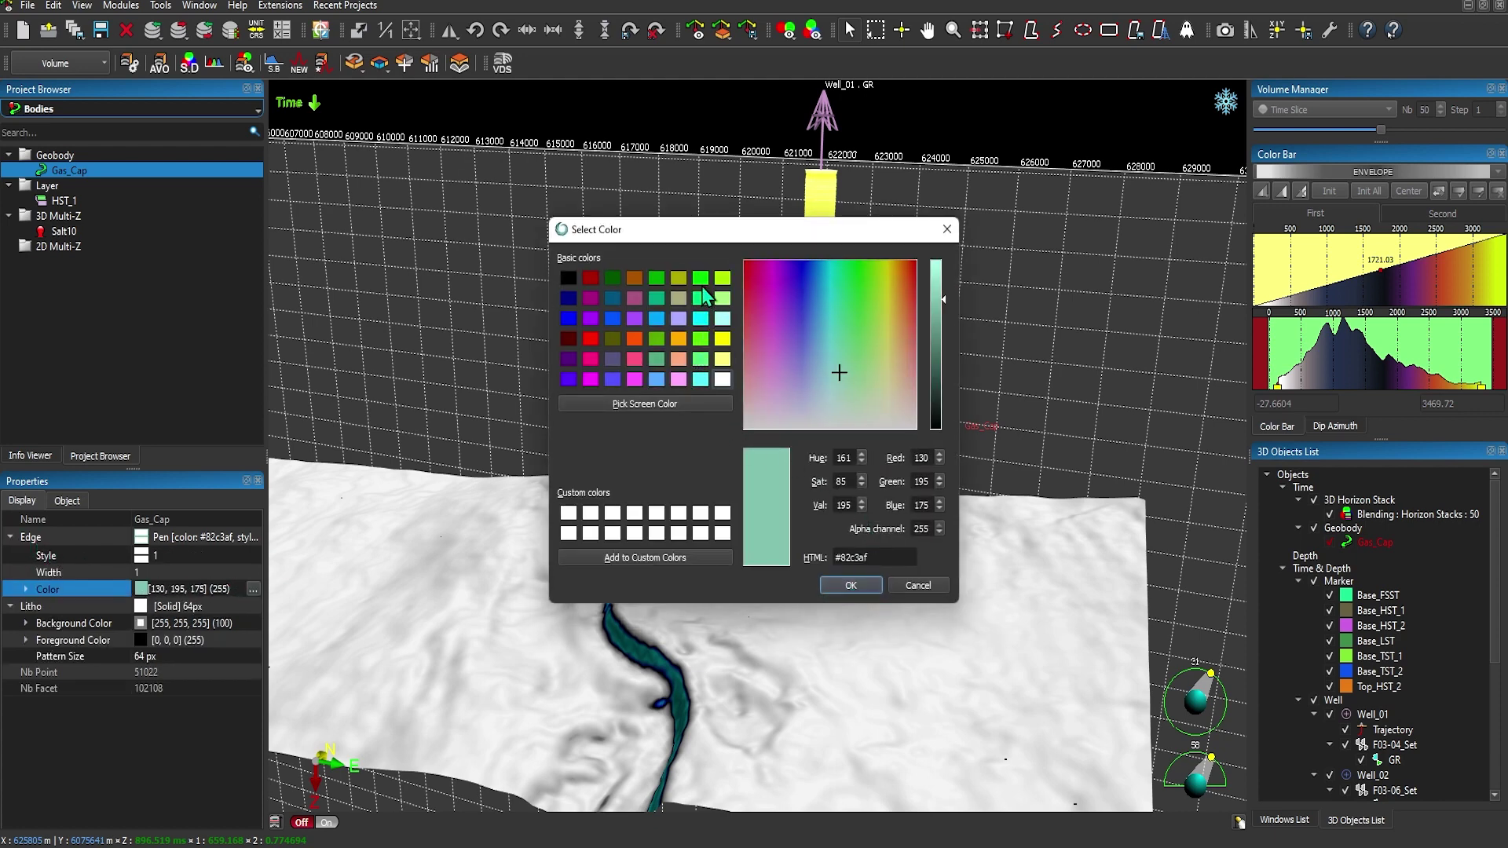
{"action": "left_click", "coordinate": [700, 278]}
{"action": "left_click", "coordinate": [850, 585]}
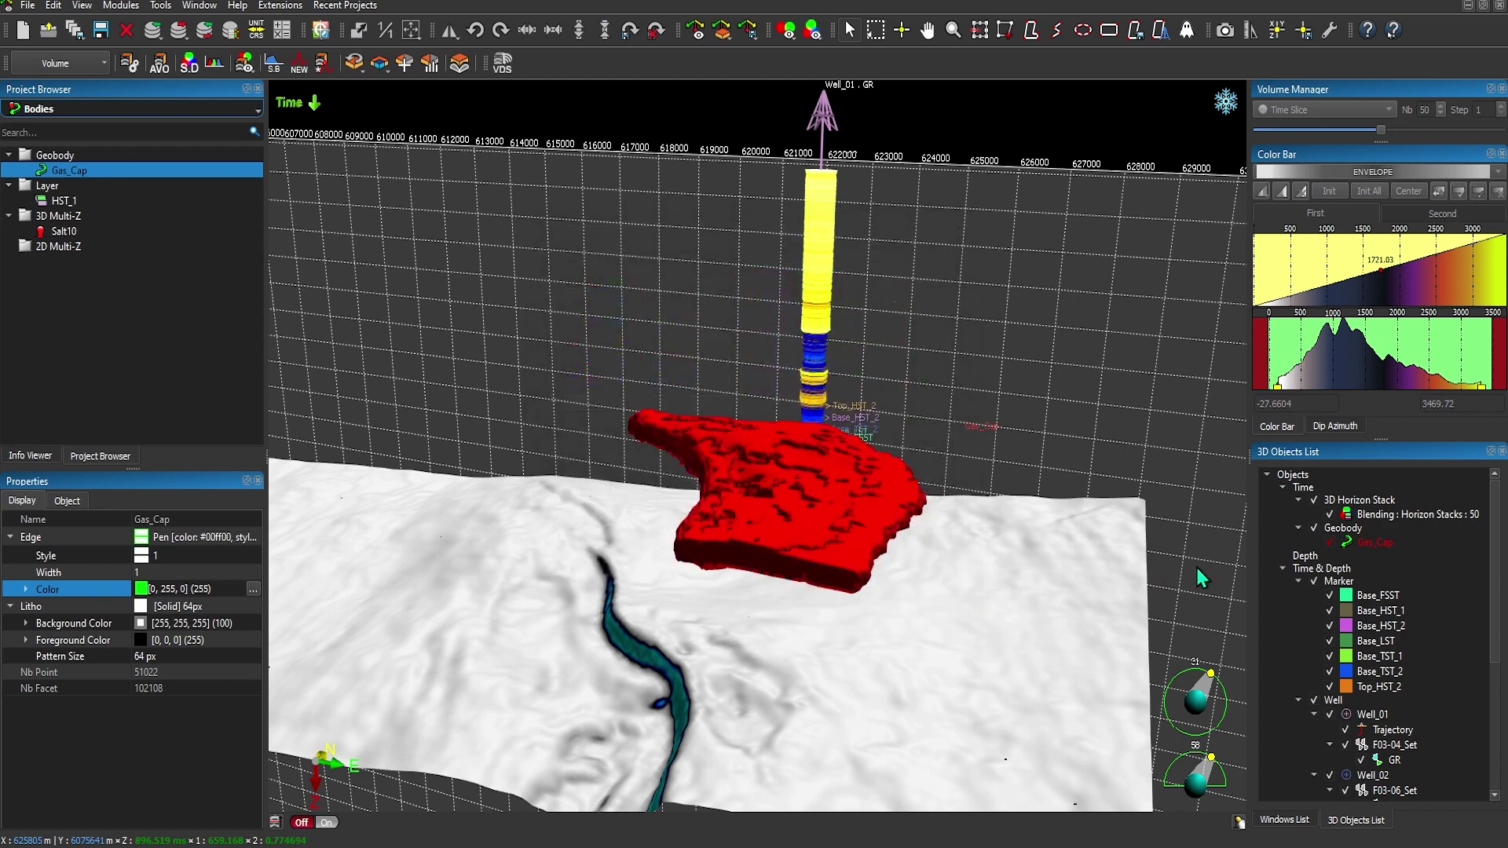
{"action": "left_click", "coordinate": [1374, 543]}
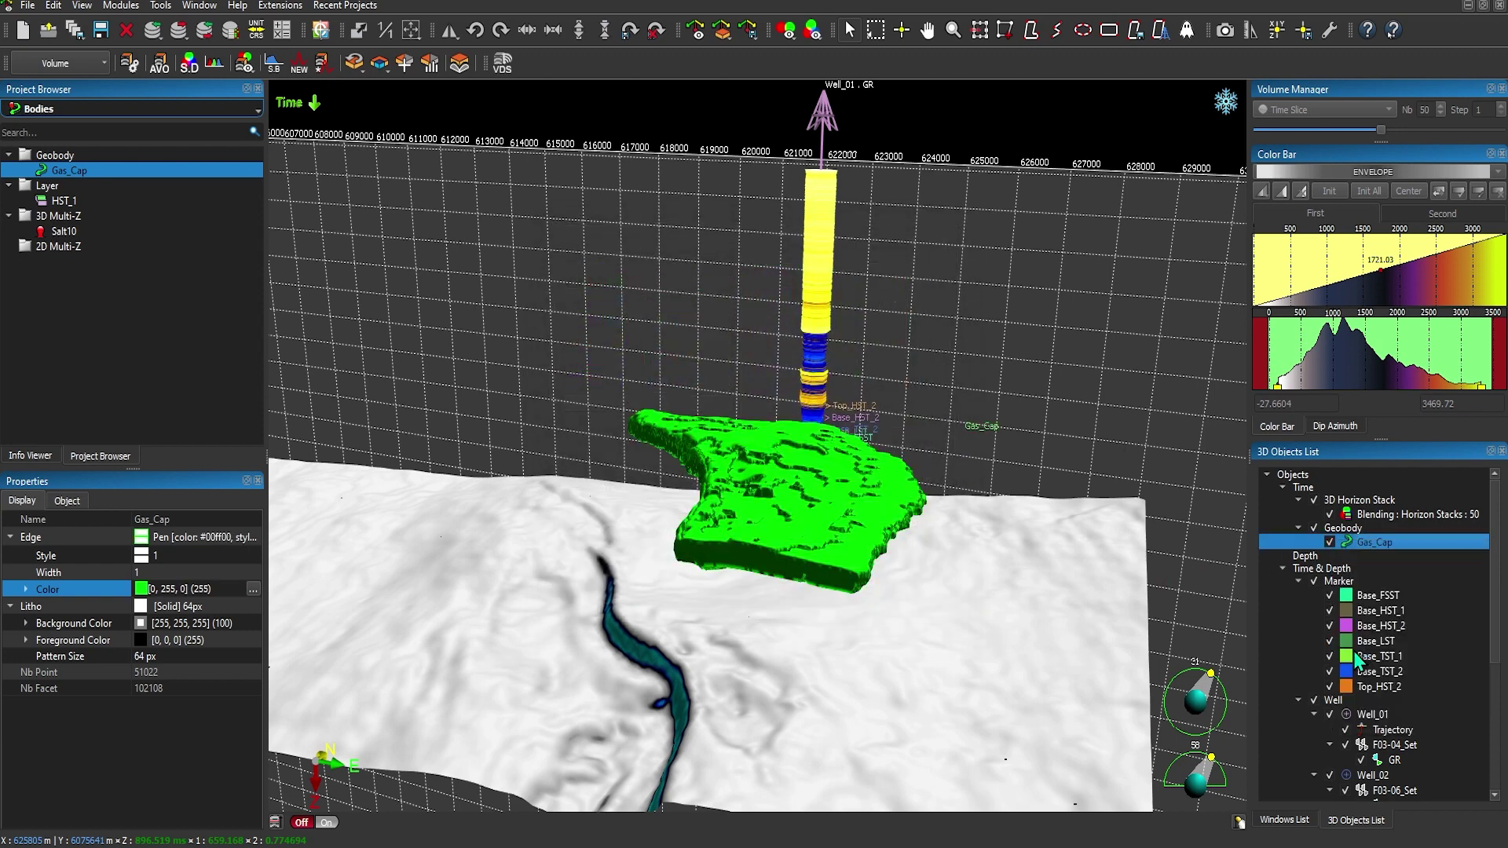
Switch to the Geobody module and compute the Gas_Cap volume in cubic meters with 1 ms set to 2.00 m.
{"action": "left_click_drag", "start_coordinate": [916, 610], "coordinate": [801, 555]}
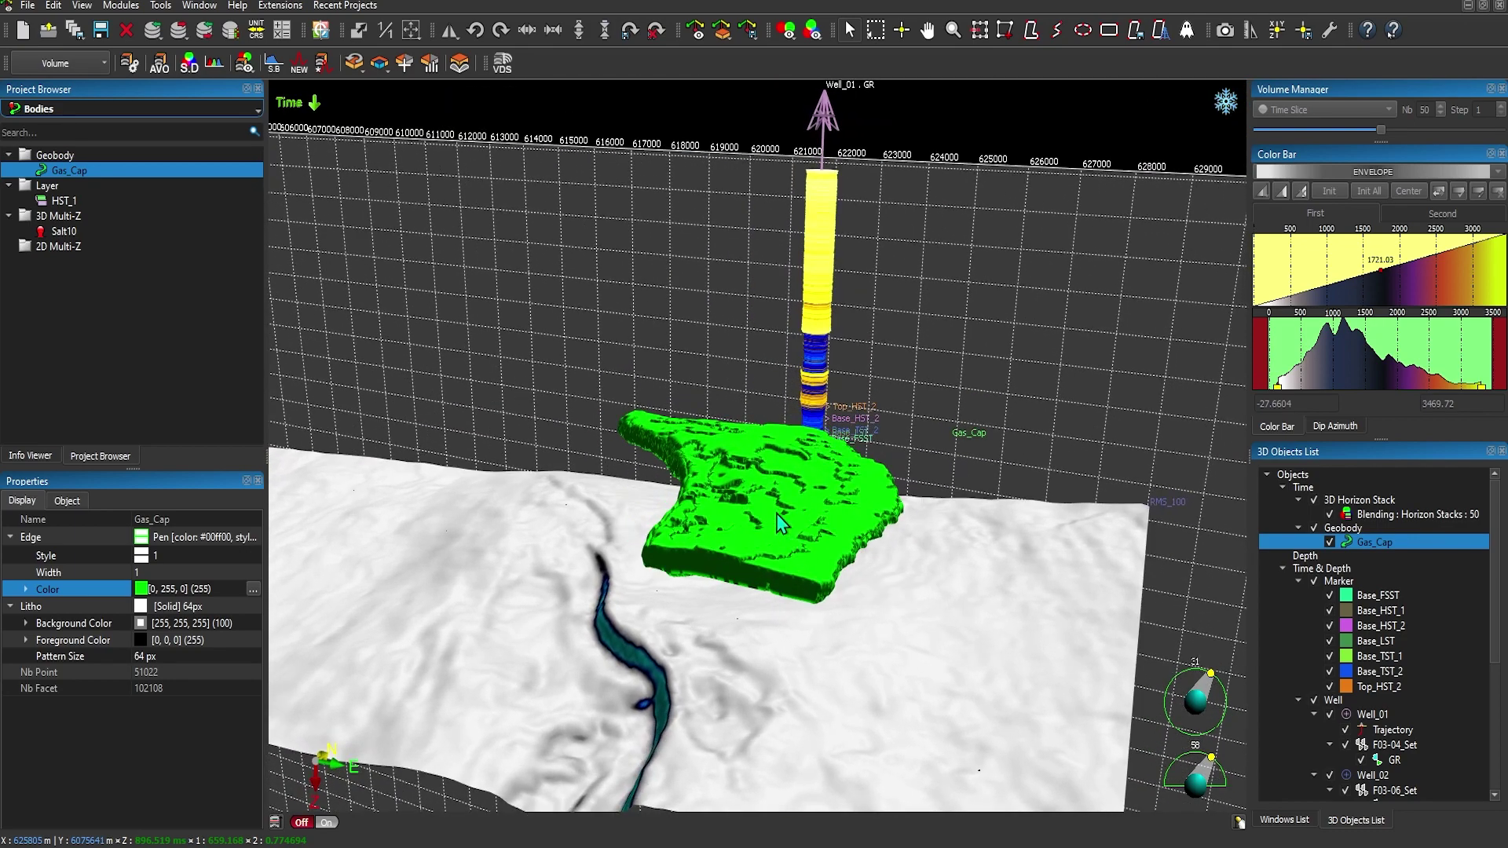
{"action": "left_click", "coordinate": [91, 63]}
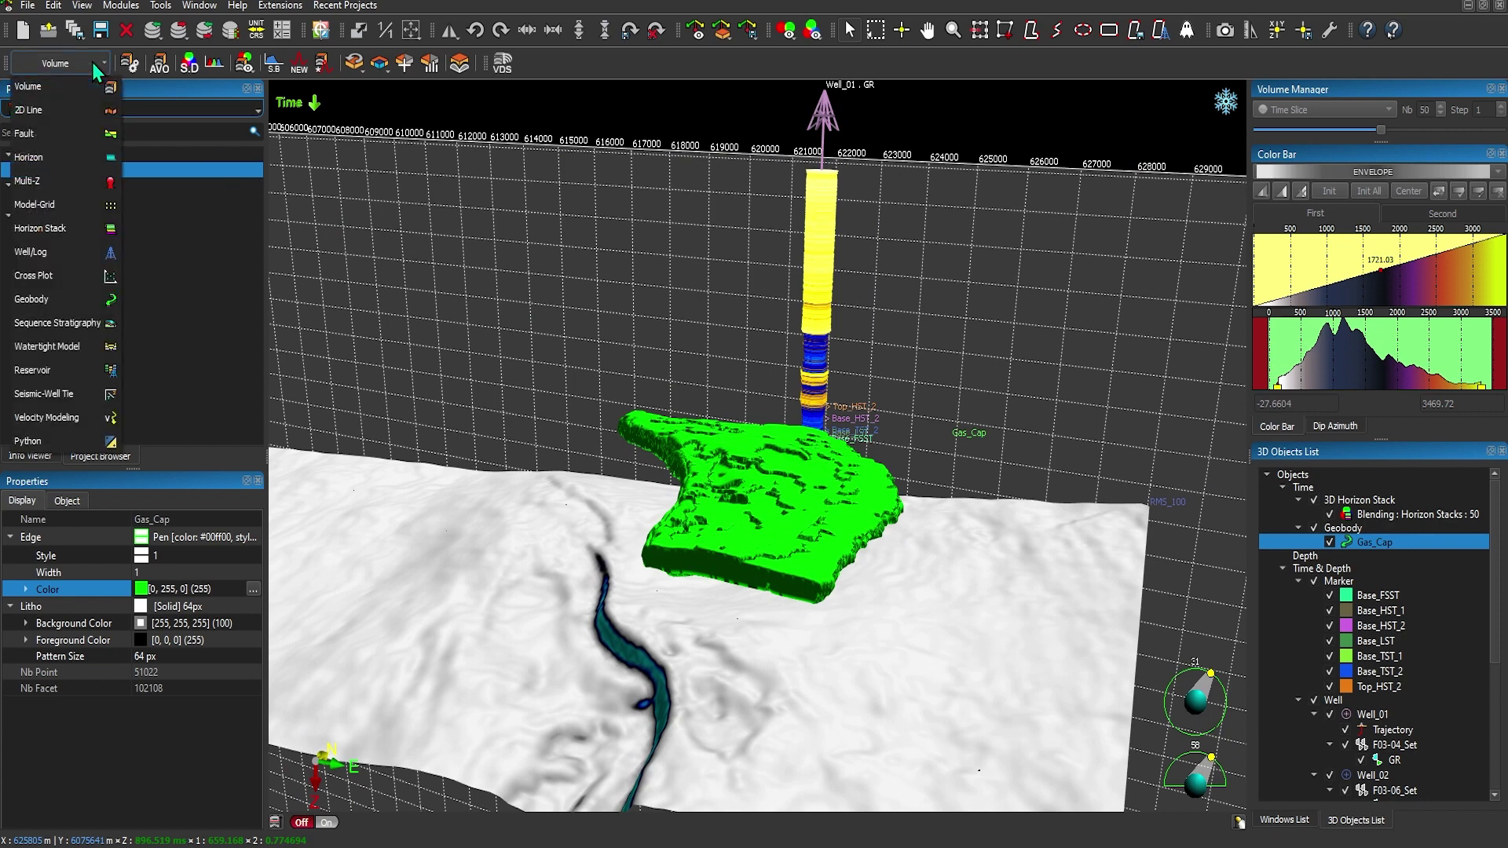
{"action": "left_click", "coordinate": [114, 300]}
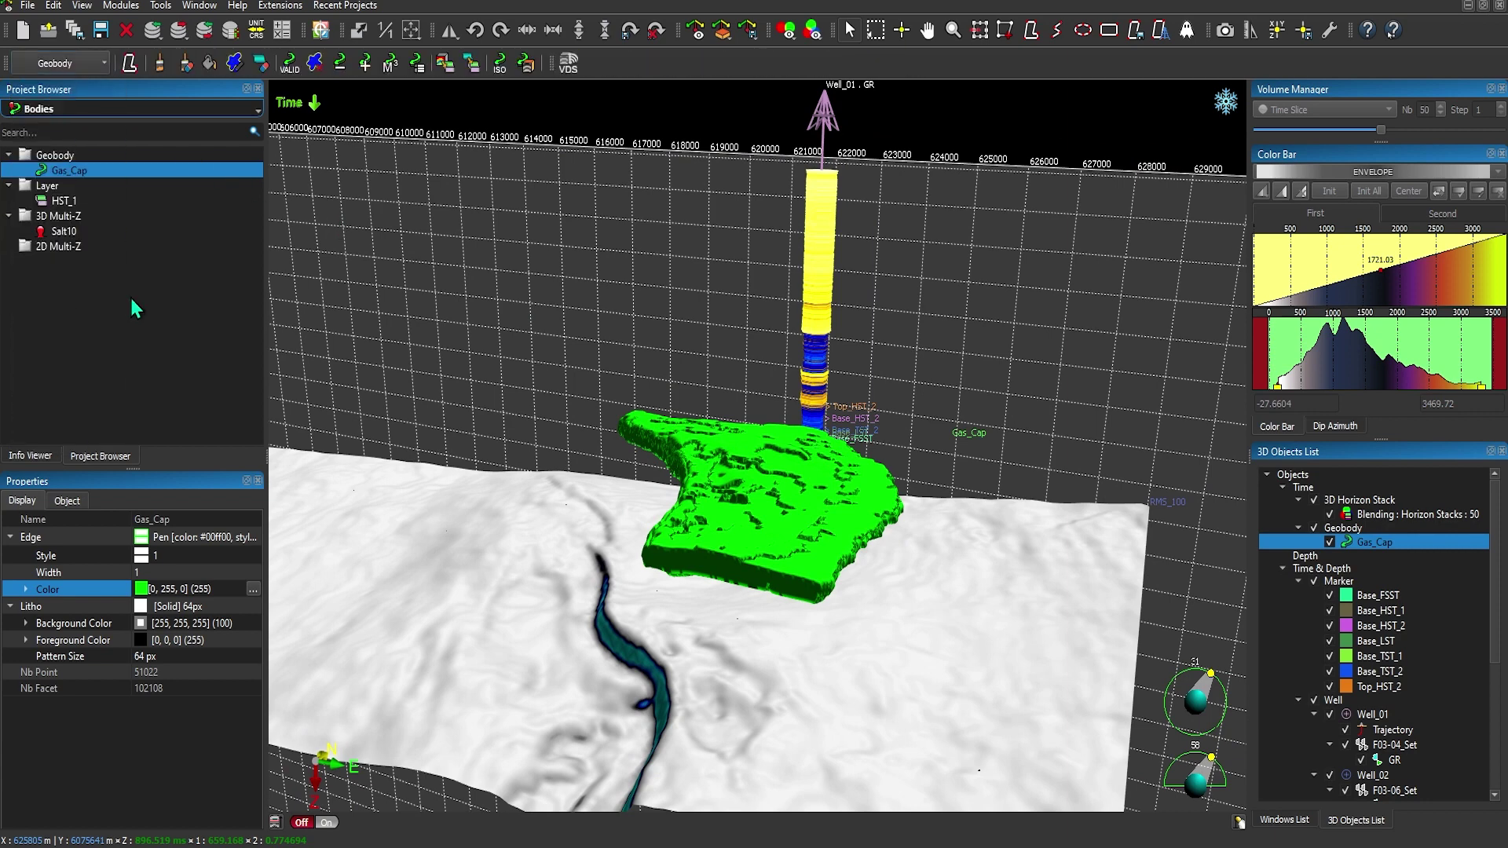
{"action": "left_click", "coordinate": [762, 517]}
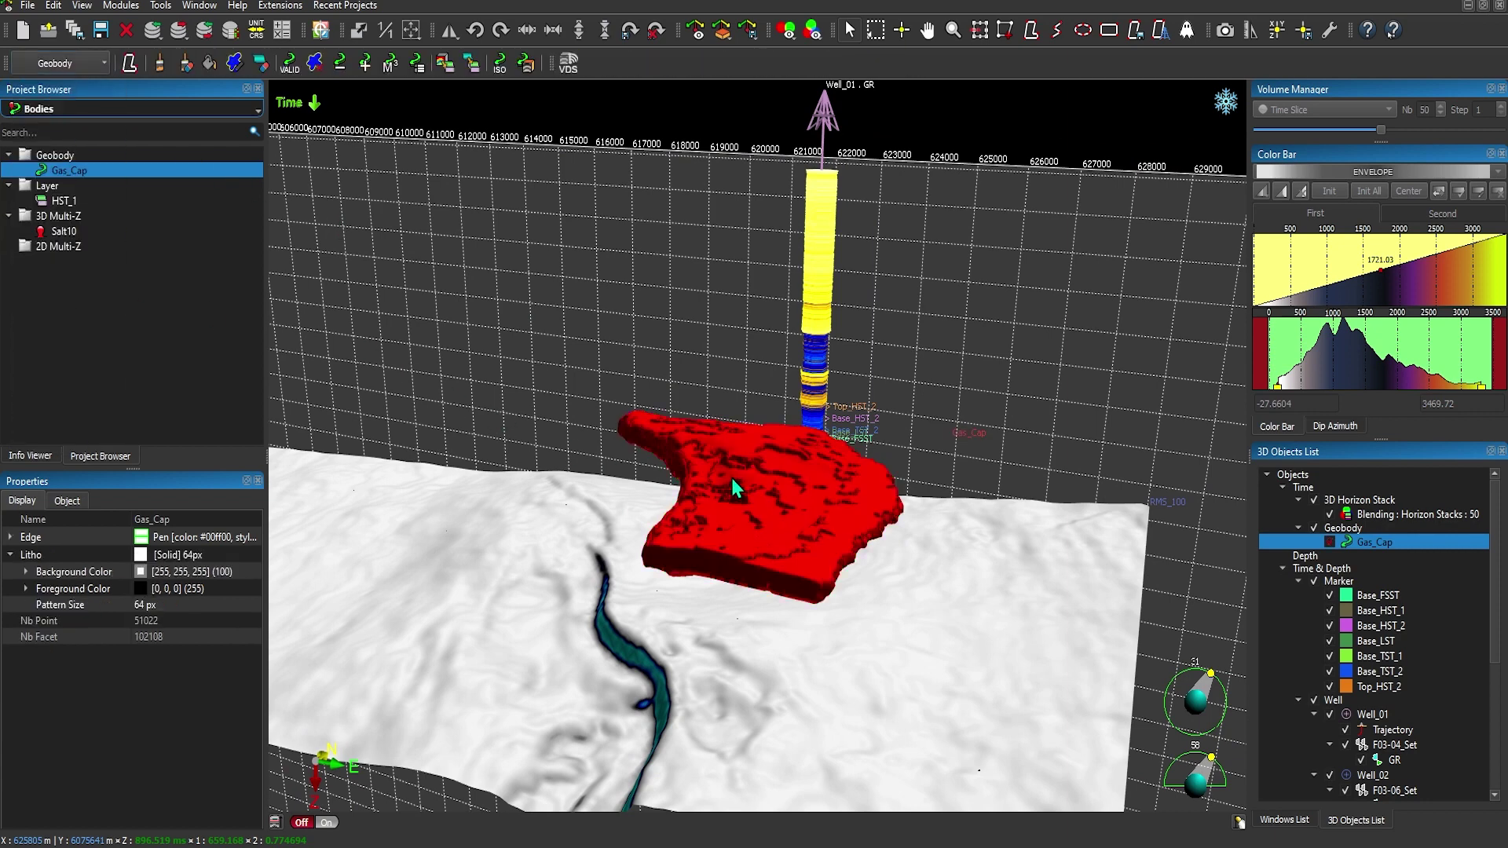
{"action": "left_click", "coordinate": [391, 63]}
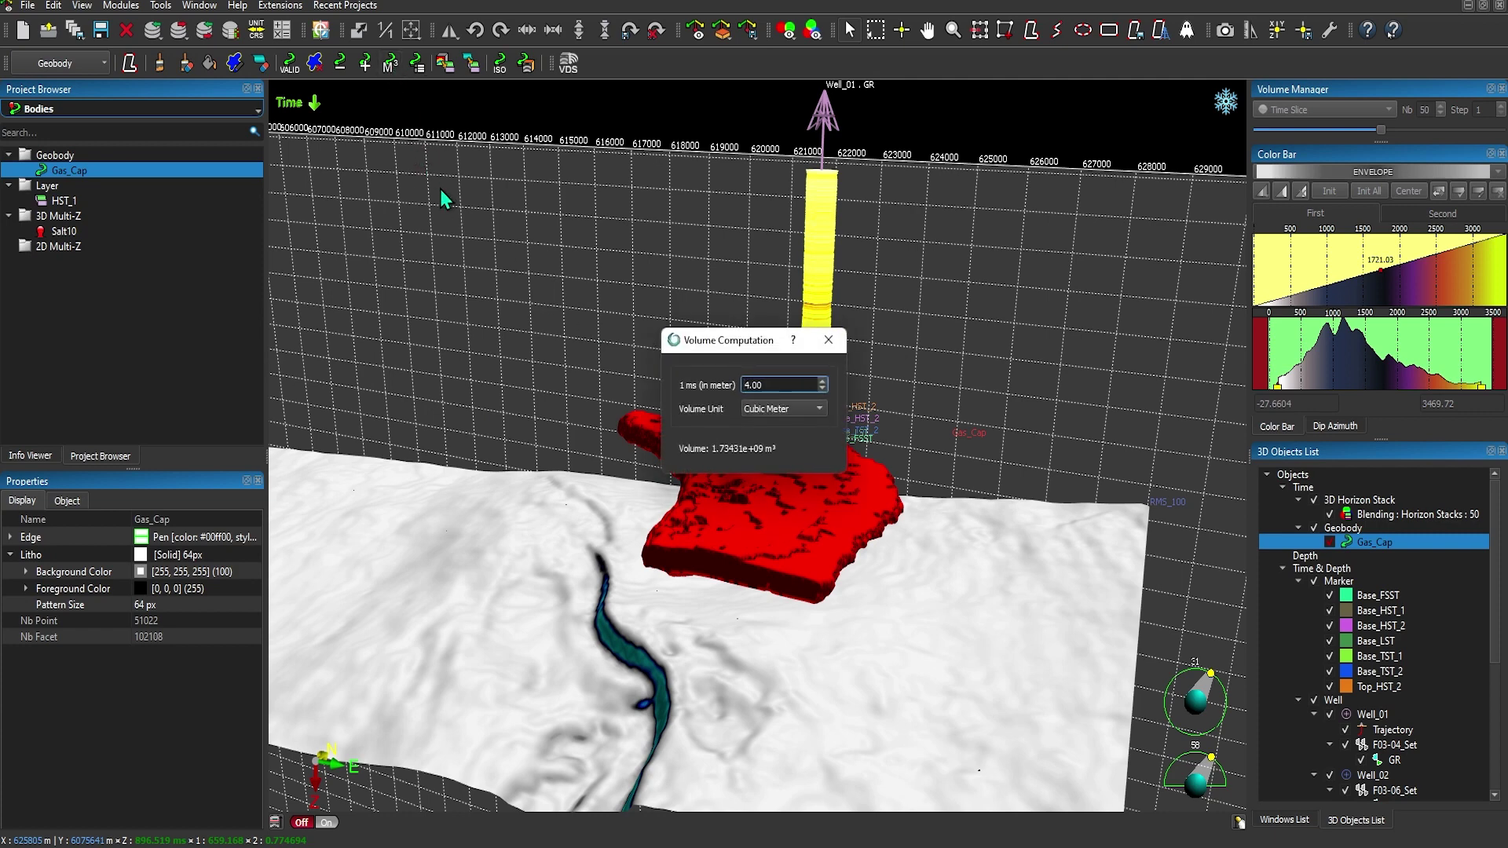
{"action": "left_click", "coordinate": [822, 388]}
{"action": "left_click", "coordinate": [822, 388]}
{"action": "left_click", "coordinate": [794, 412]}
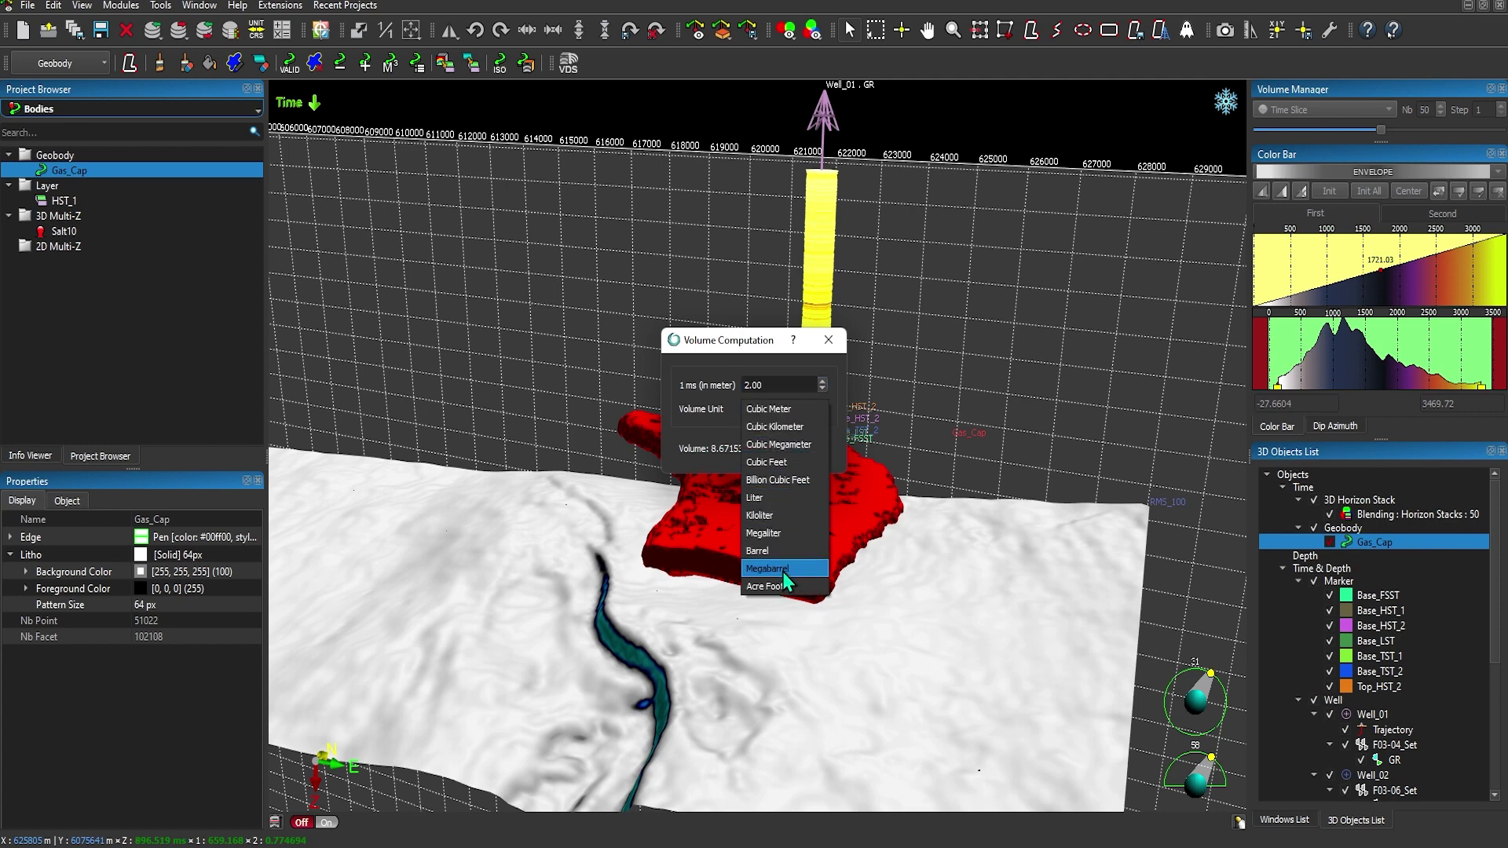
{"action": "left_click", "coordinate": [777, 410]}
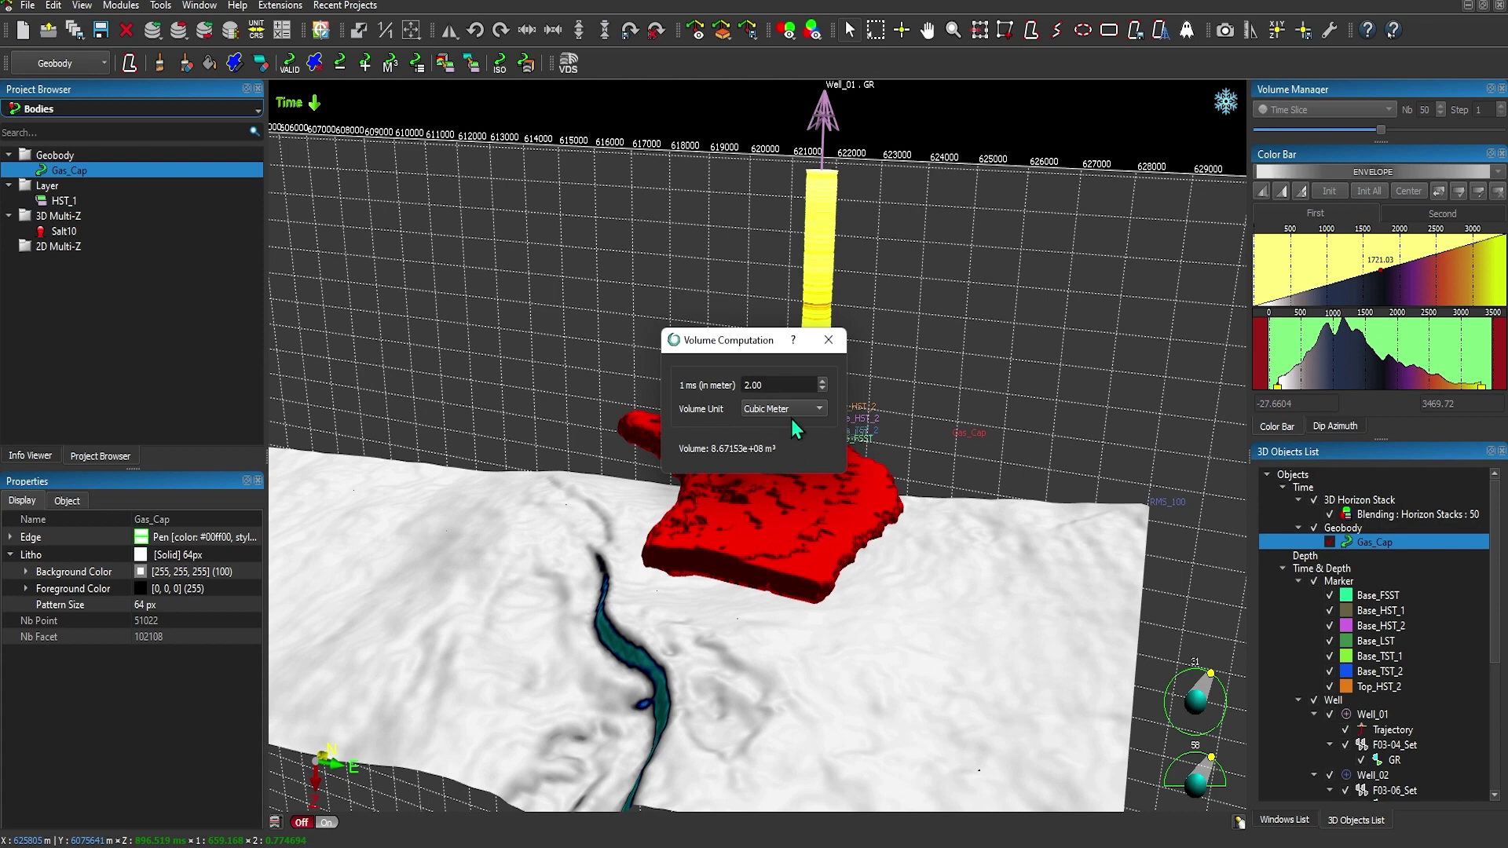
{"action": "left_click", "coordinate": [828, 340]}
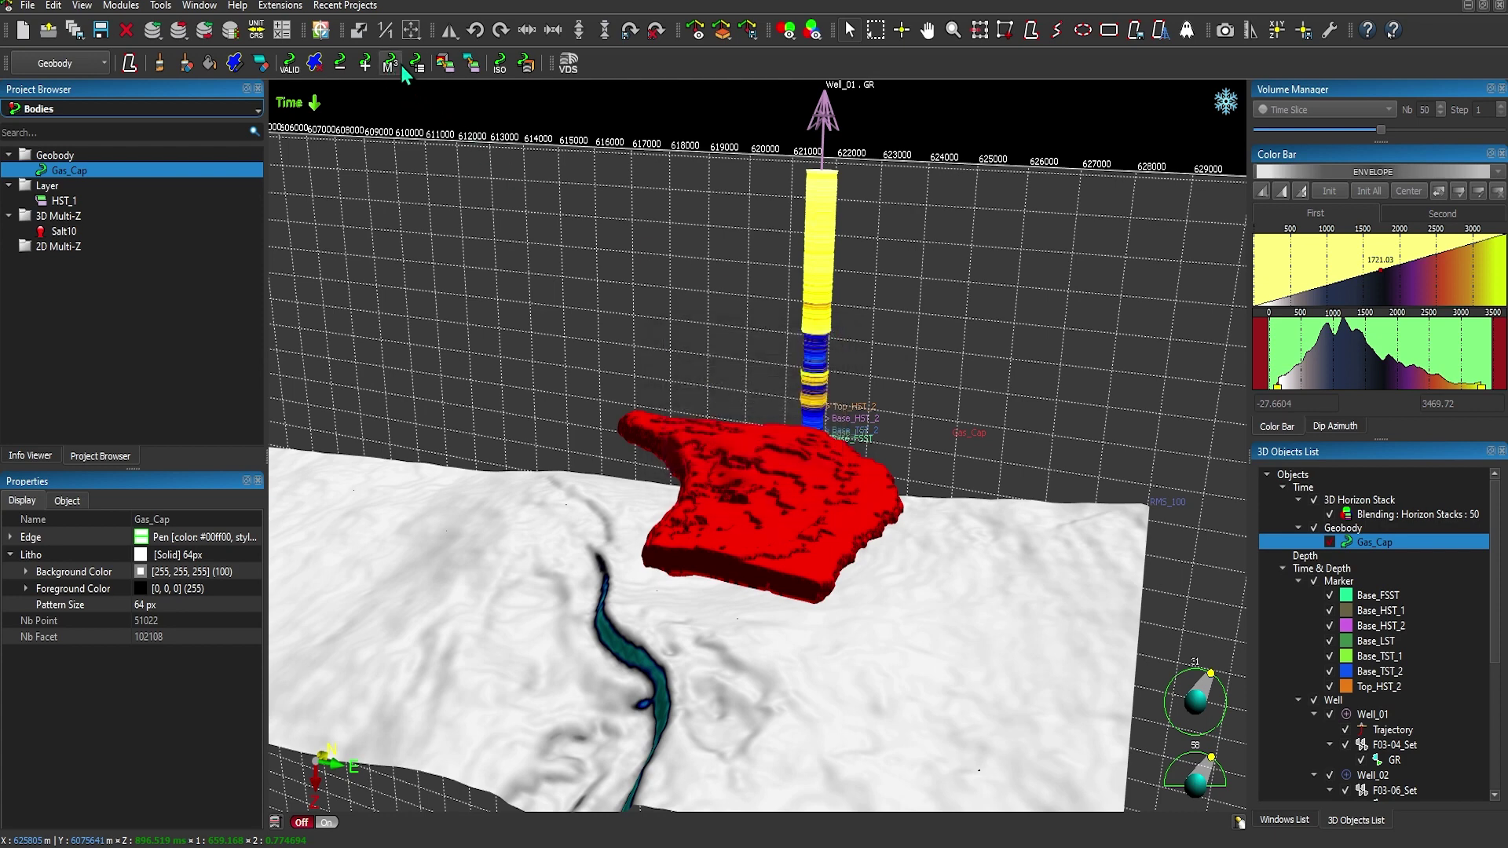
Start a Geobody Classification table and add Gas_Cap, HST_1 and Salt10 to it.
{"action": "left_click", "coordinate": [416, 63]}
{"action": "left_click_drag", "start_coordinate": [98, 175], "coordinate": [303, 228]}
{"action": "left_click_drag", "start_coordinate": [75, 201], "coordinate": [358, 255]}
{"action": "left_click_drag", "start_coordinate": [60, 233], "coordinate": [369, 293]}
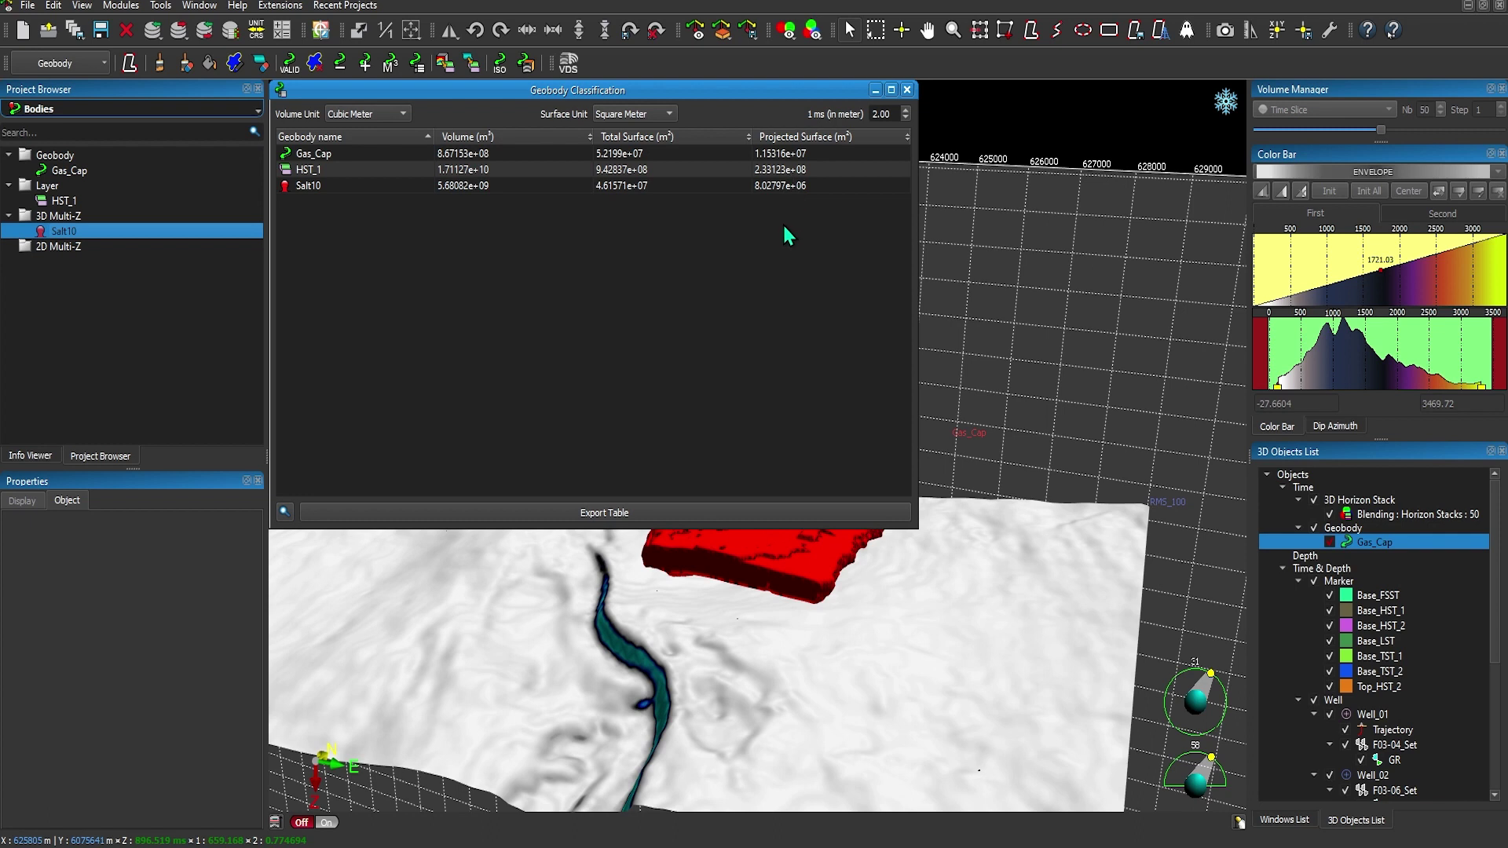
Look through the table's volume units, keep Cubic Meter, and try other 1 ms conversions before restoring 2.00 m.
{"action": "left_click", "coordinate": [402, 118]}
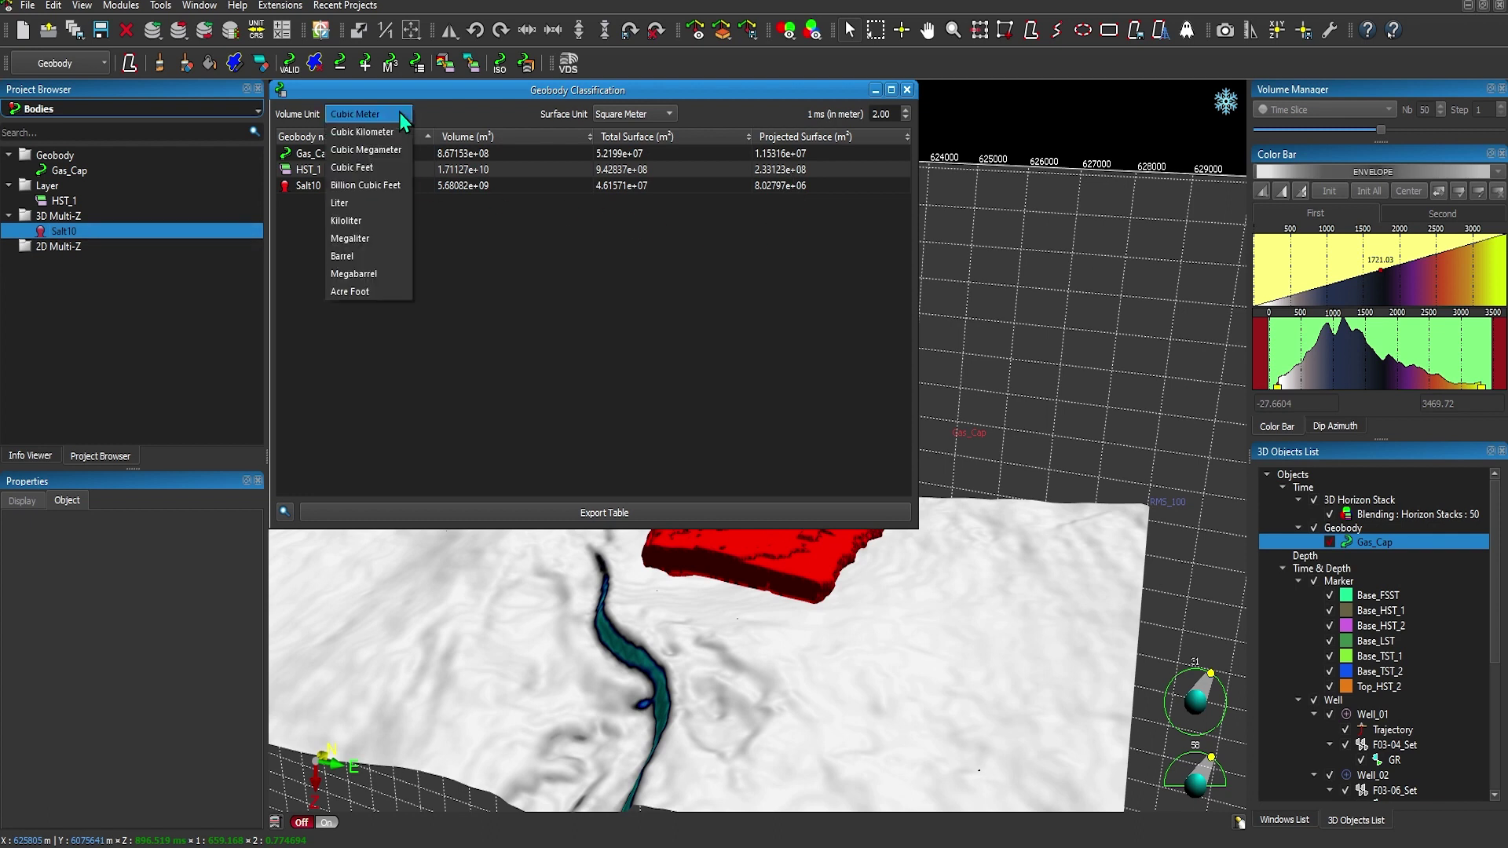
{"action": "left_click", "coordinate": [398, 111]}
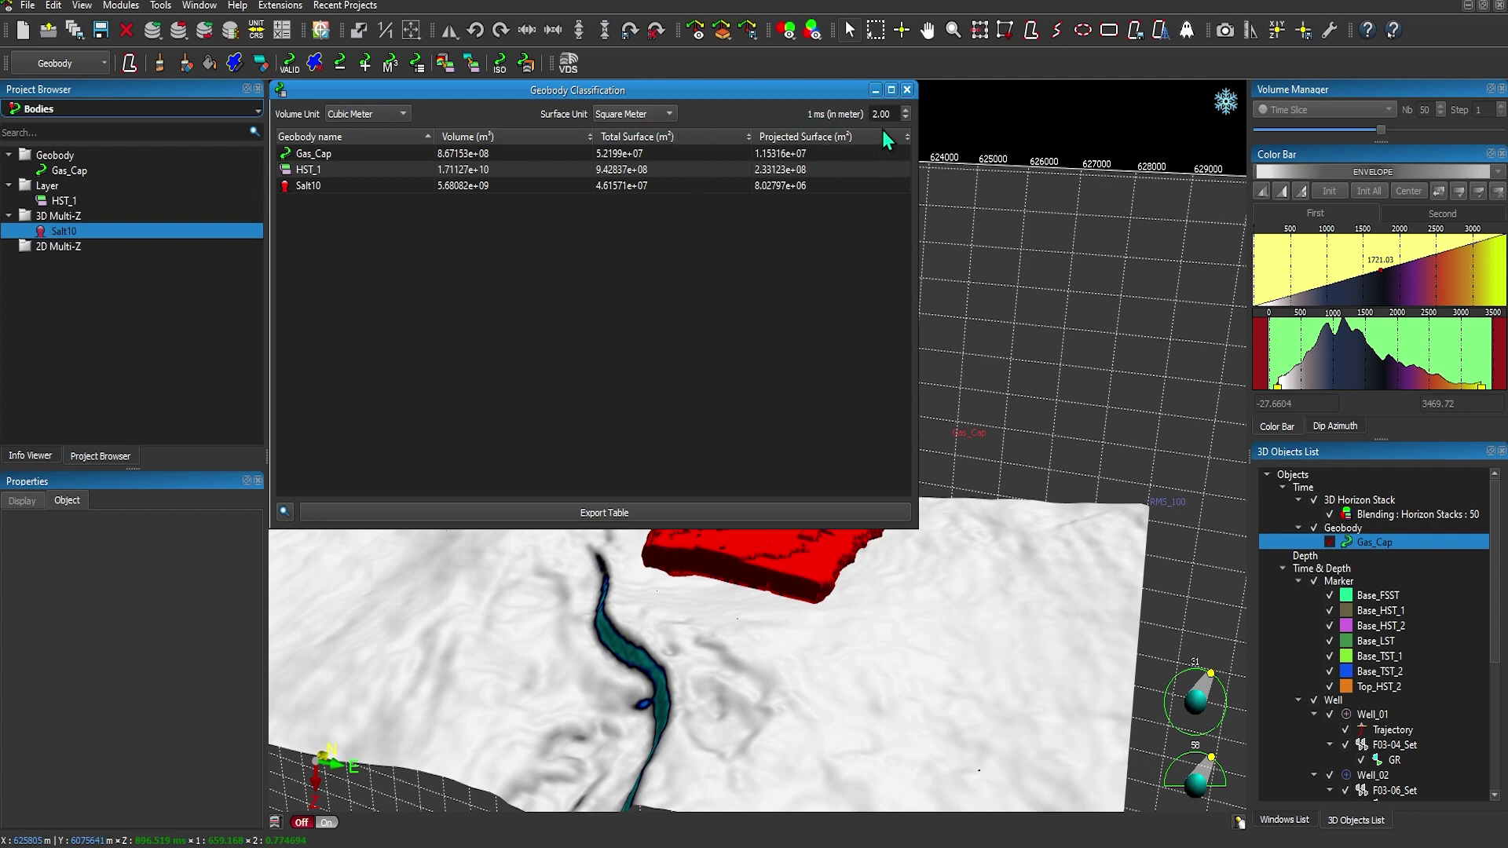
{"action": "left_click", "coordinate": [907, 111]}
{"action": "left_click", "coordinate": [907, 111]}
{"action": "left_click", "coordinate": [907, 120]}
{"action": "left_click", "coordinate": [907, 120]}
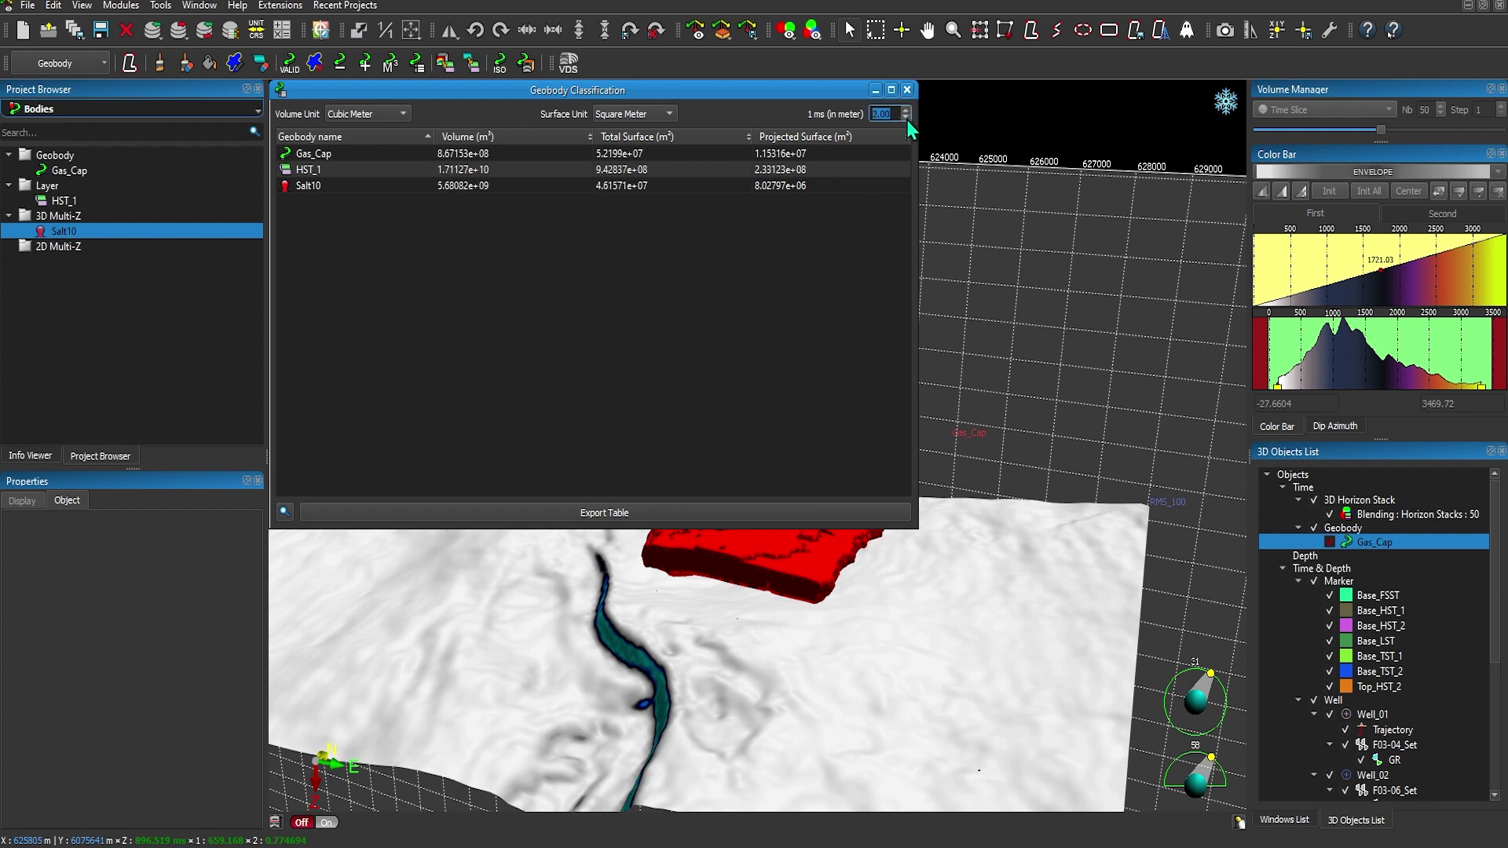
Check the .csv and .txt export formats for the geobody table without exporting, and close the classification table.
{"action": "left_click", "coordinate": [598, 514]}
{"action": "left_click", "coordinate": [776, 398]}
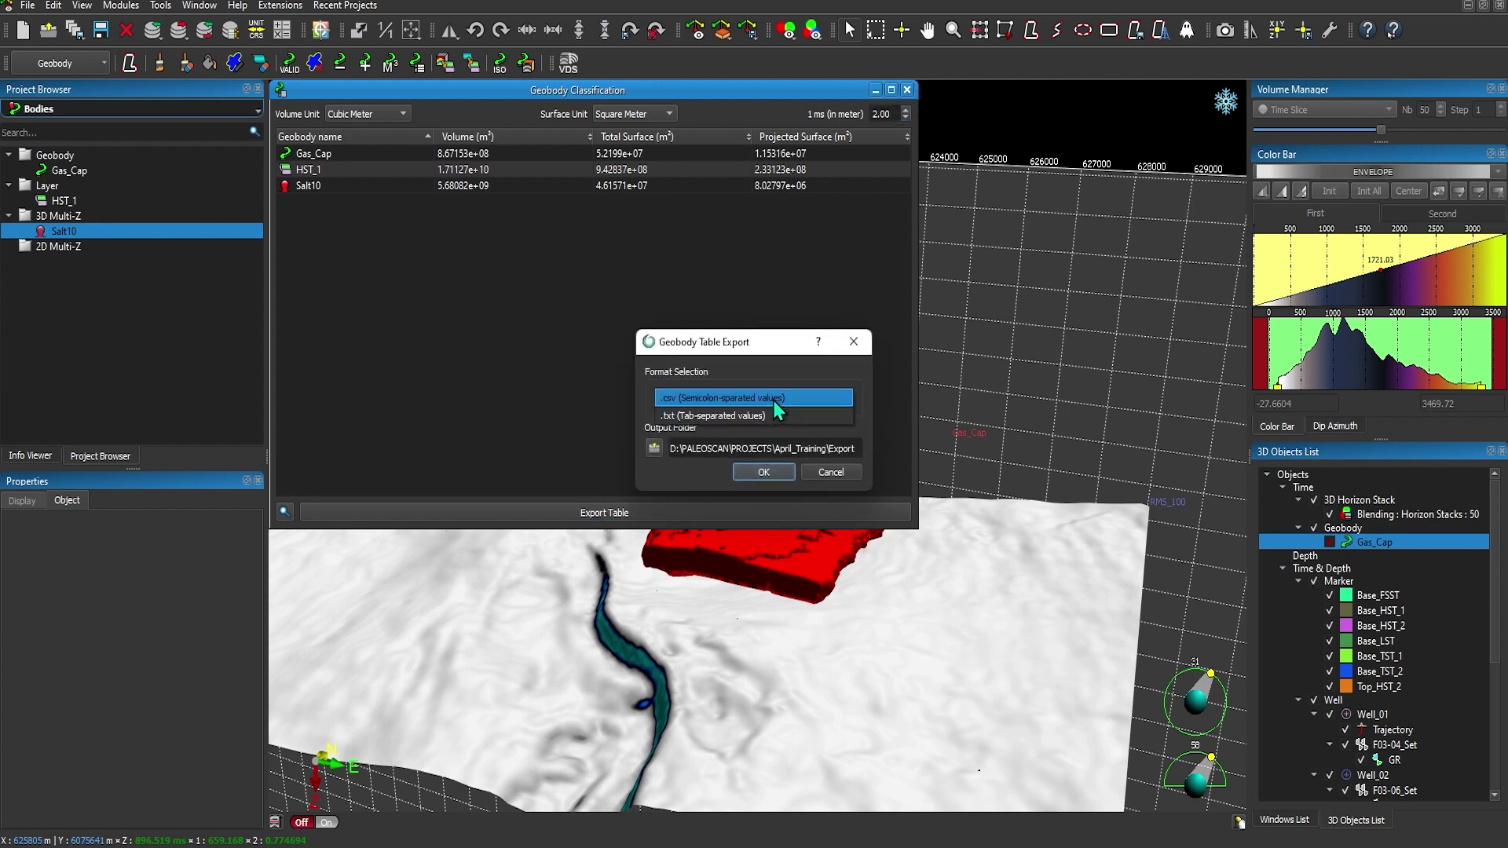
{"action": "left_click", "coordinate": [831, 472]}
{"action": "left_click", "coordinate": [831, 472]}
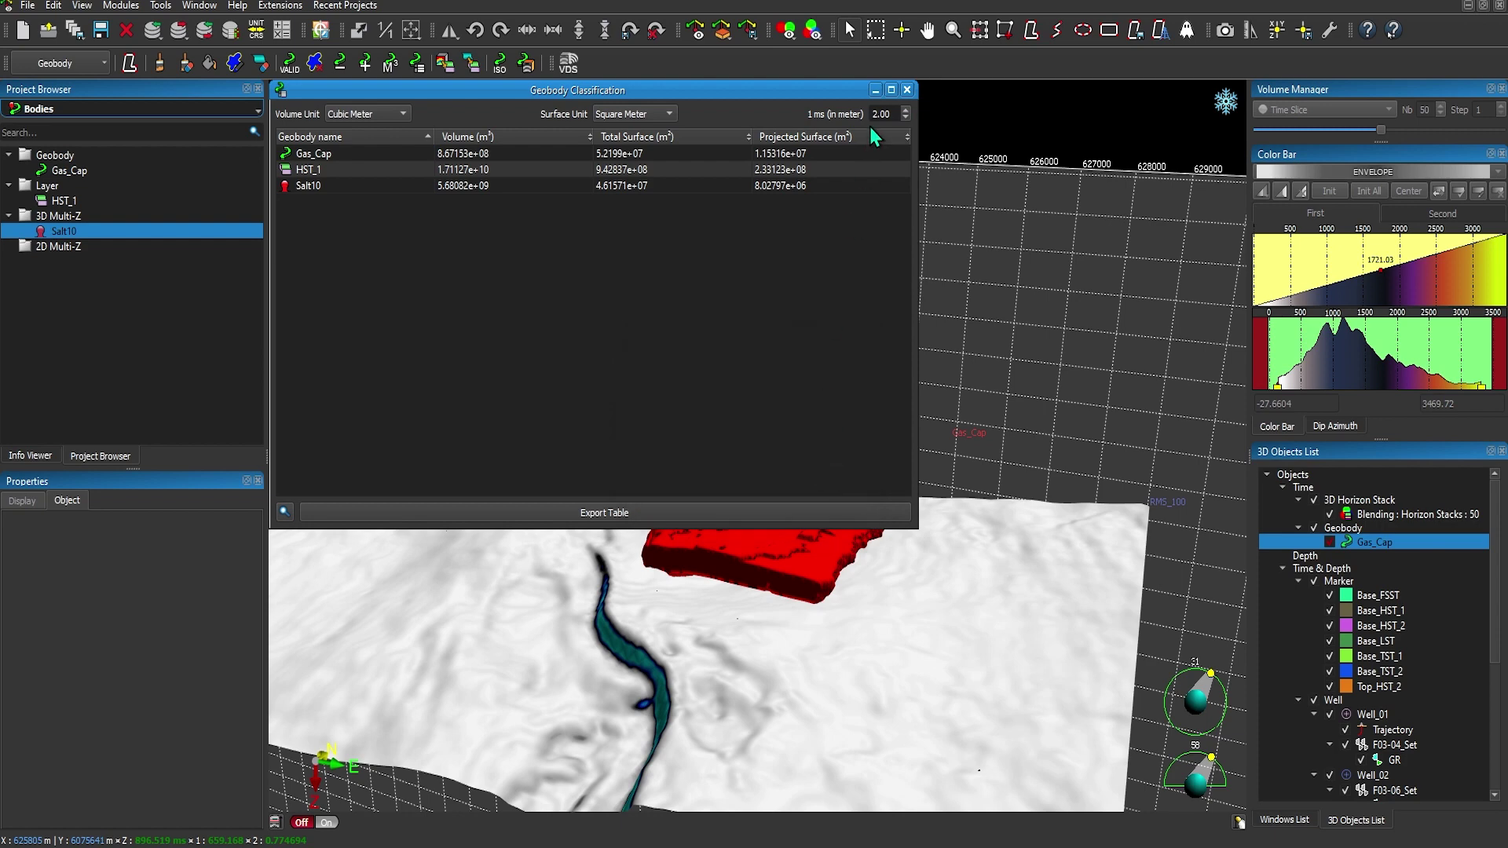
{"action": "left_click", "coordinate": [908, 91]}
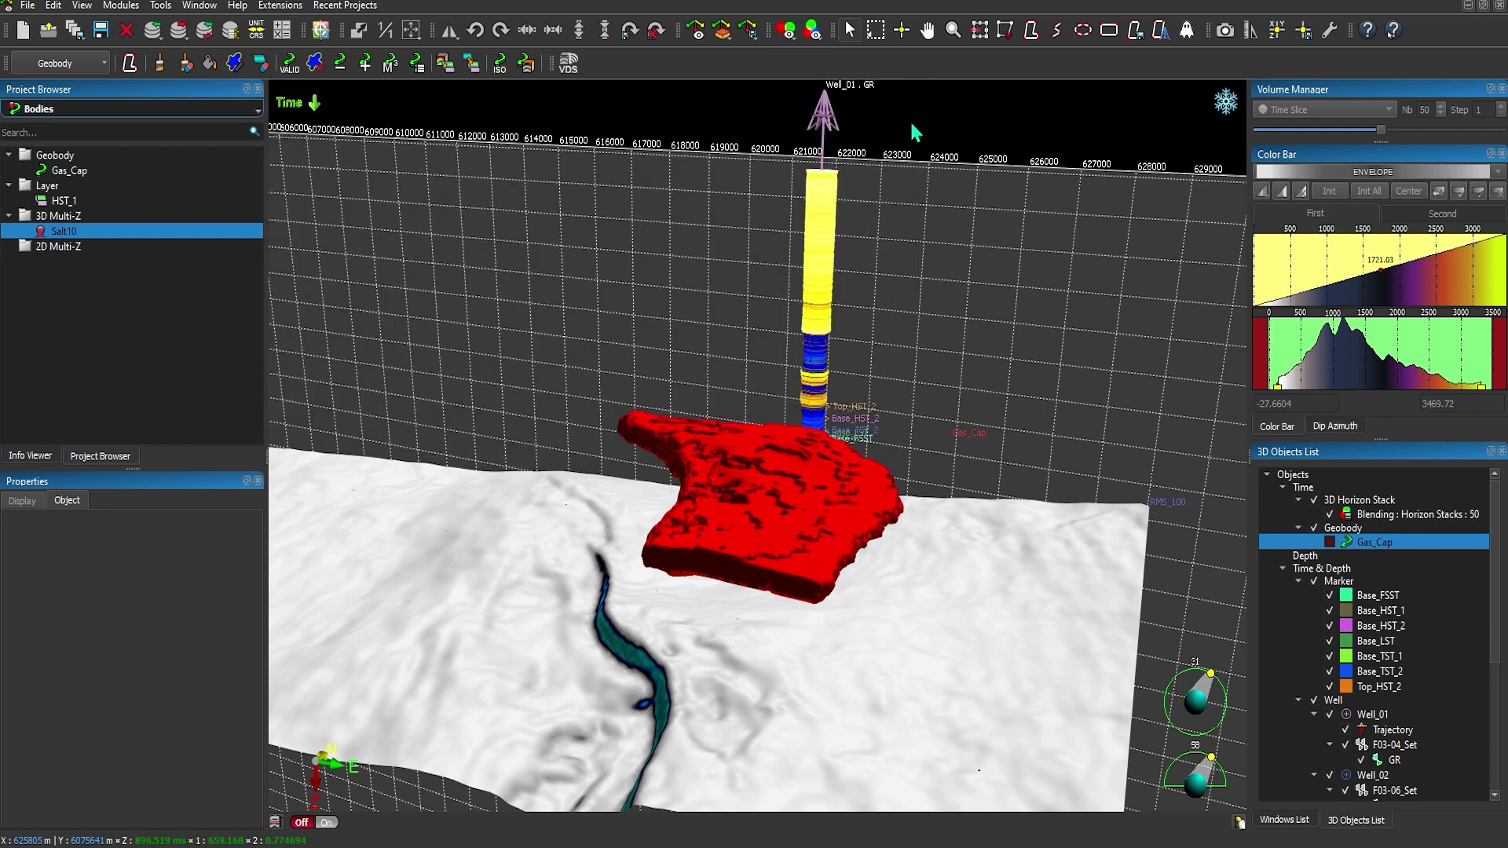
Compute the isochore of Gas_Cap snapped on Top, using the Seismic attribute volume and the Display output option.
{"action": "left_click", "coordinate": [501, 64]}
{"action": "left_click", "coordinate": [623, 219]}
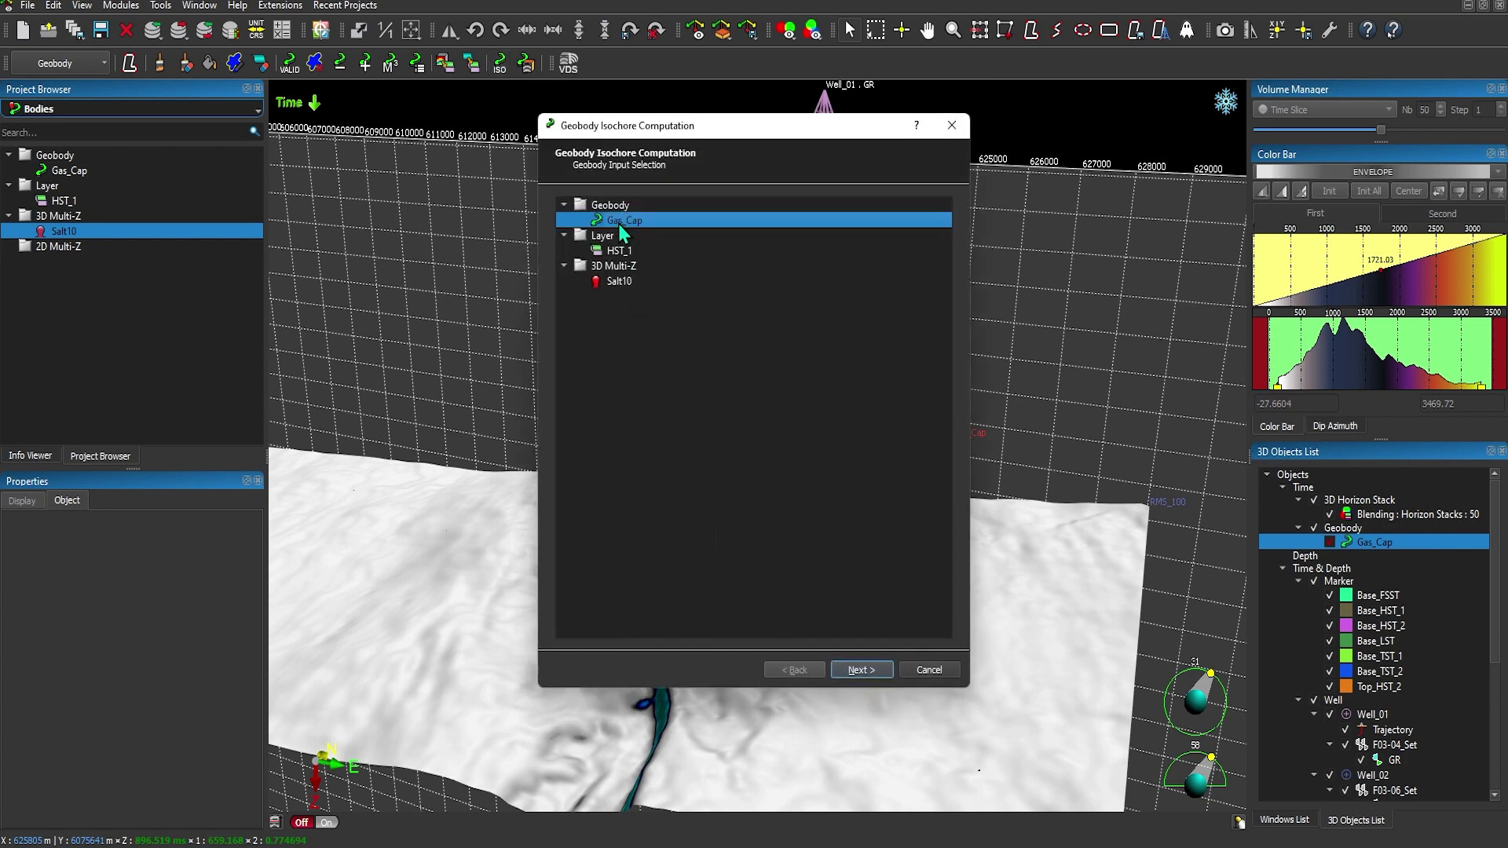
{"action": "left_click", "coordinate": [838, 667]}
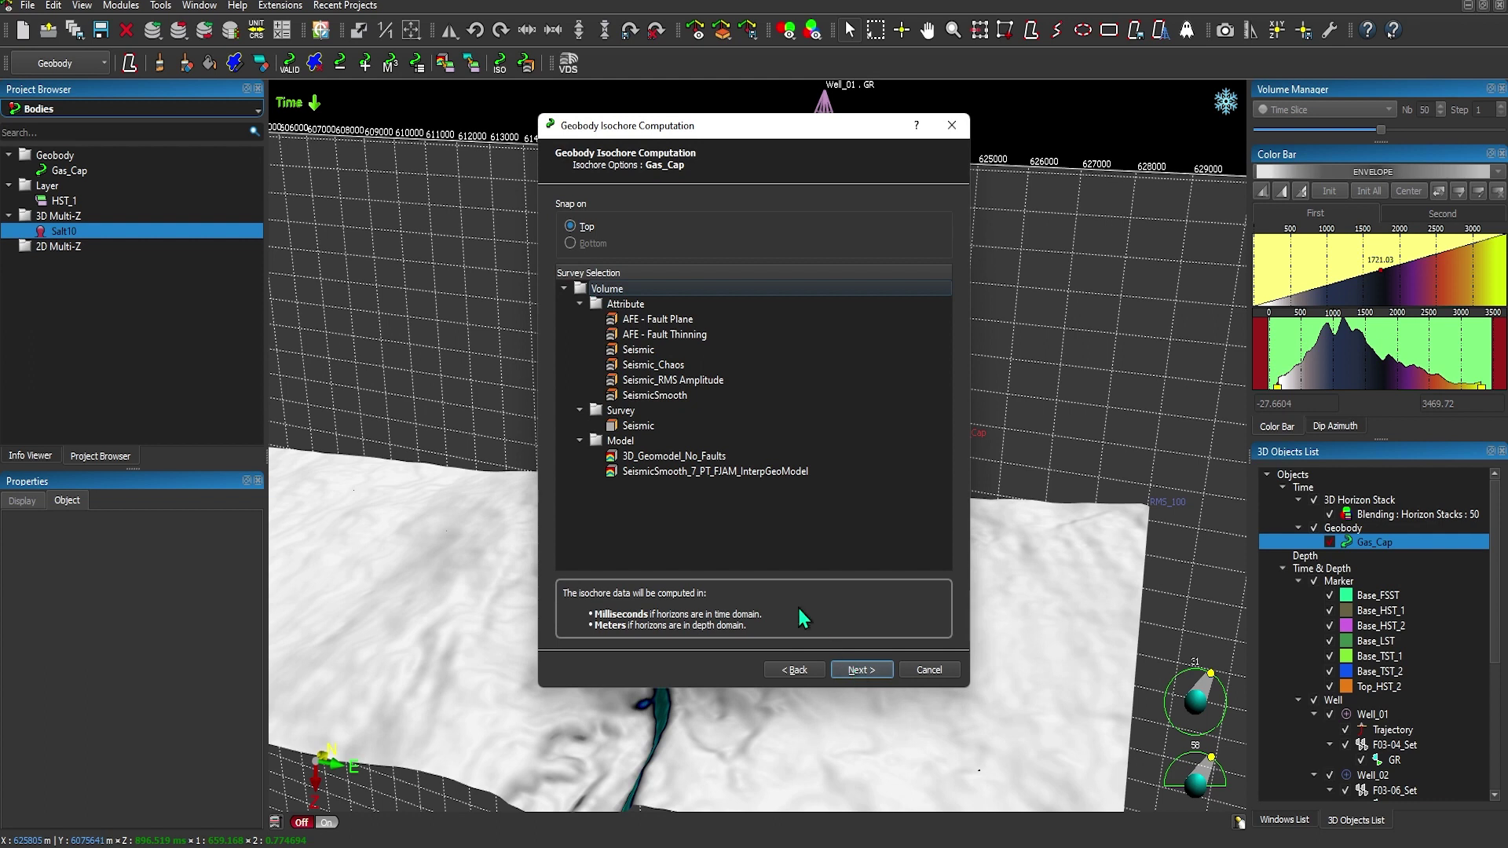
{"action": "left_click", "coordinate": [647, 351]}
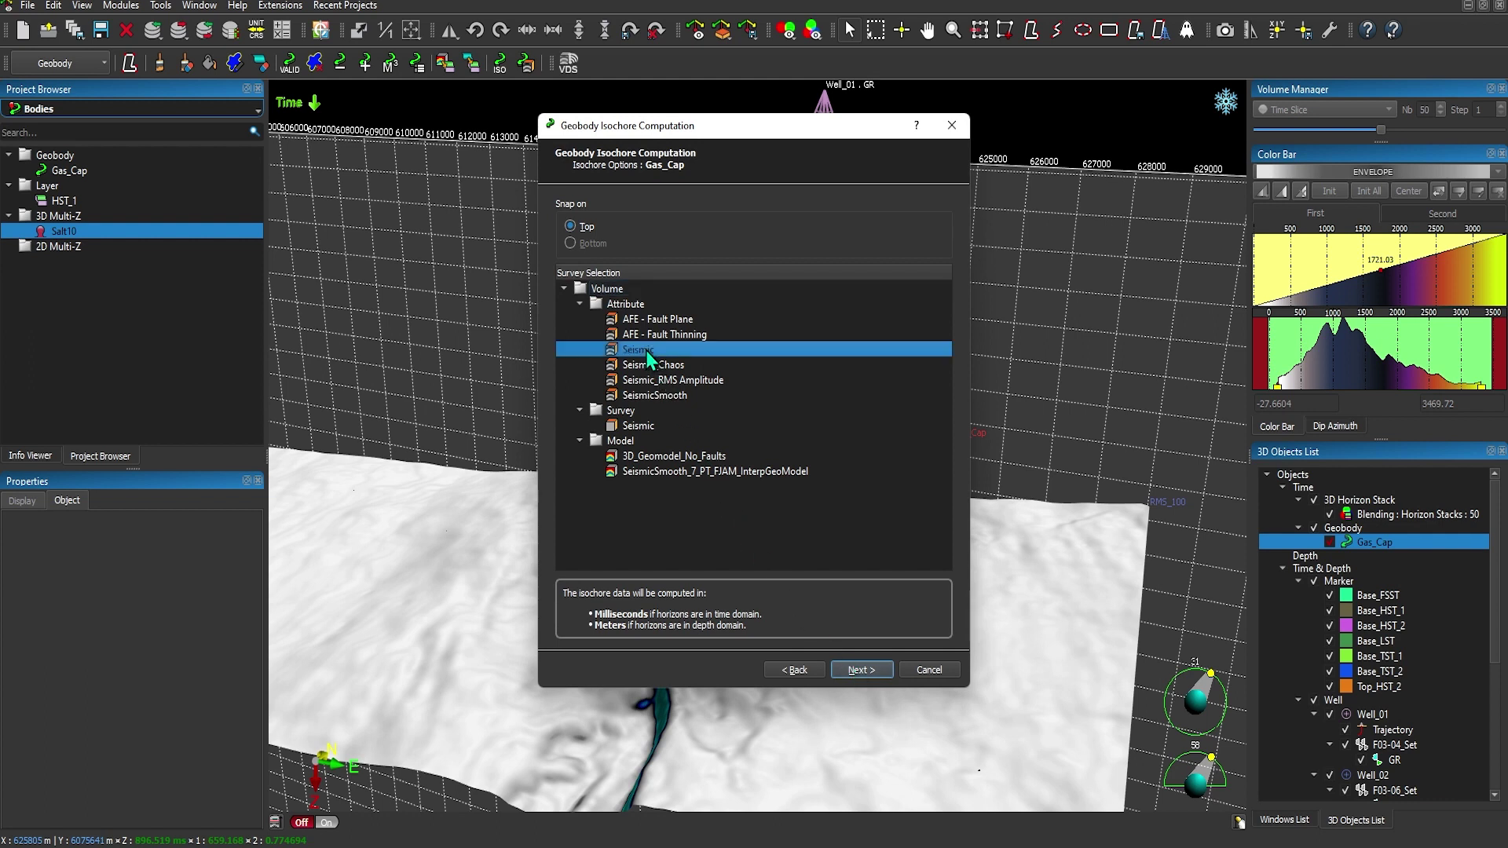
{"action": "left_click", "coordinate": [839, 669]}
{"action": "left_click", "coordinate": [570, 226]}
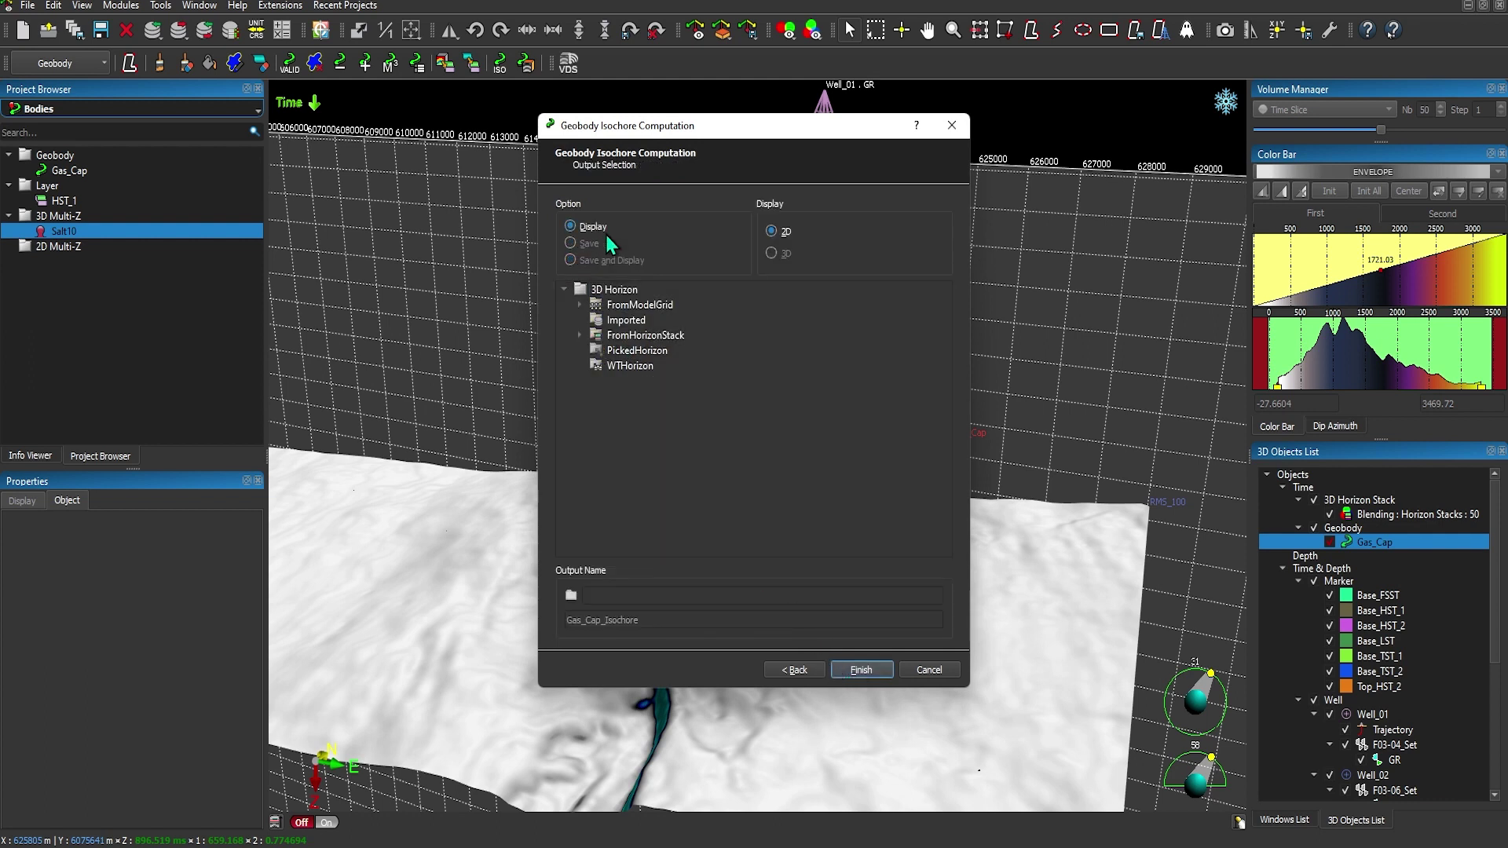
{"action": "left_click", "coordinate": [860, 670]}
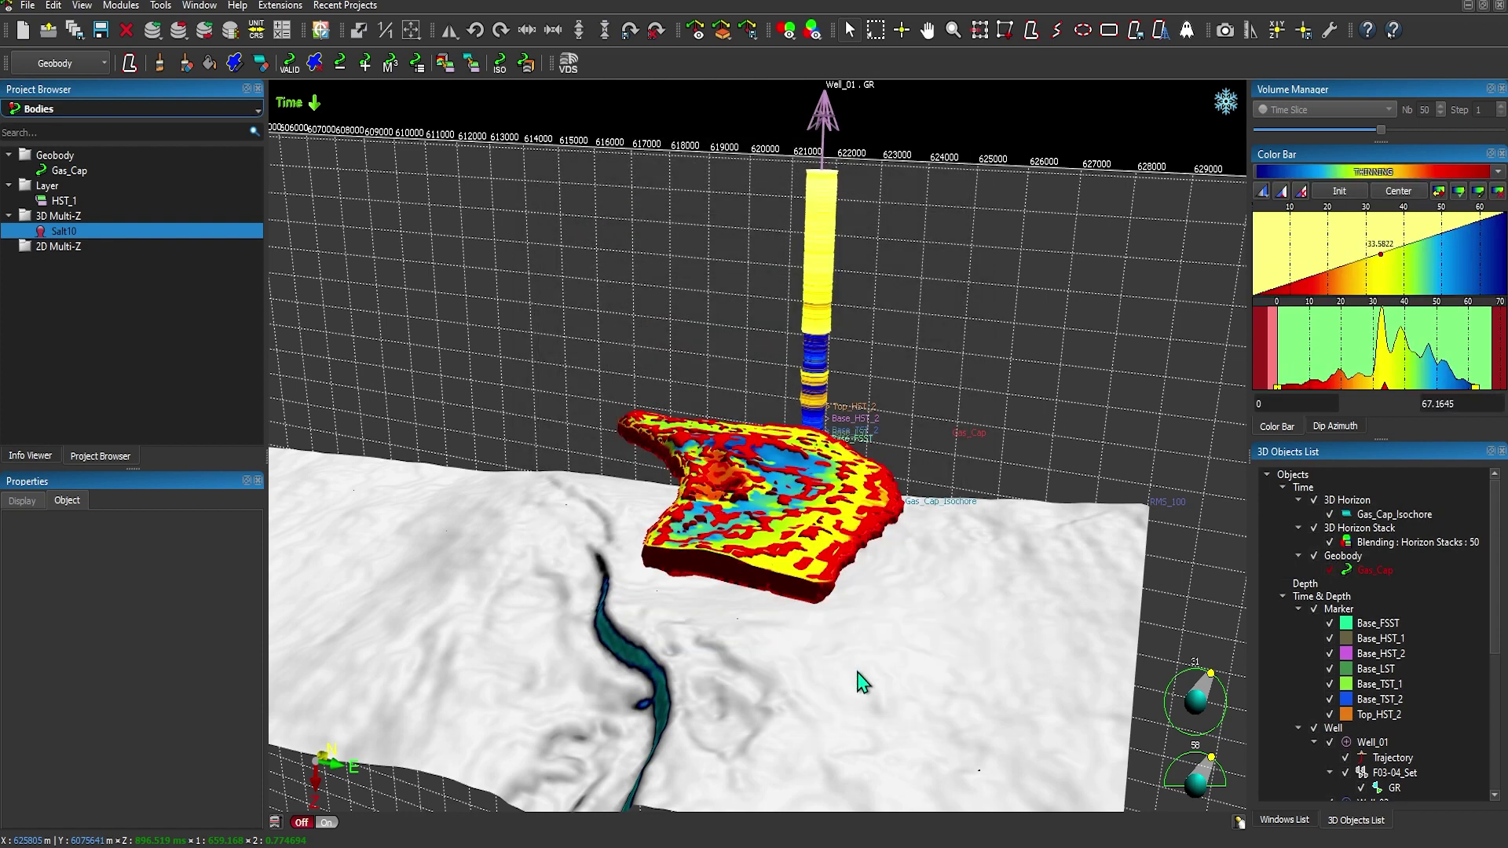
Hide the Gas_Cap geobody and inspect its isochore in 3D above the horizon from several angles.
{"action": "left_click", "coordinate": [1338, 568]}
{"action": "mouse_move", "coordinate": [736, 506]}
{"action": "left_mouse_down"}
{"action": "mouse_move", "coordinate": [752, 557]}
{"action": "mouse_move", "coordinate": [746, 499]}
{"action": "left_mouse_up"}
{"action": "left_click_drag", "start_coordinate": [752, 595], "coordinate": [875, 629]}
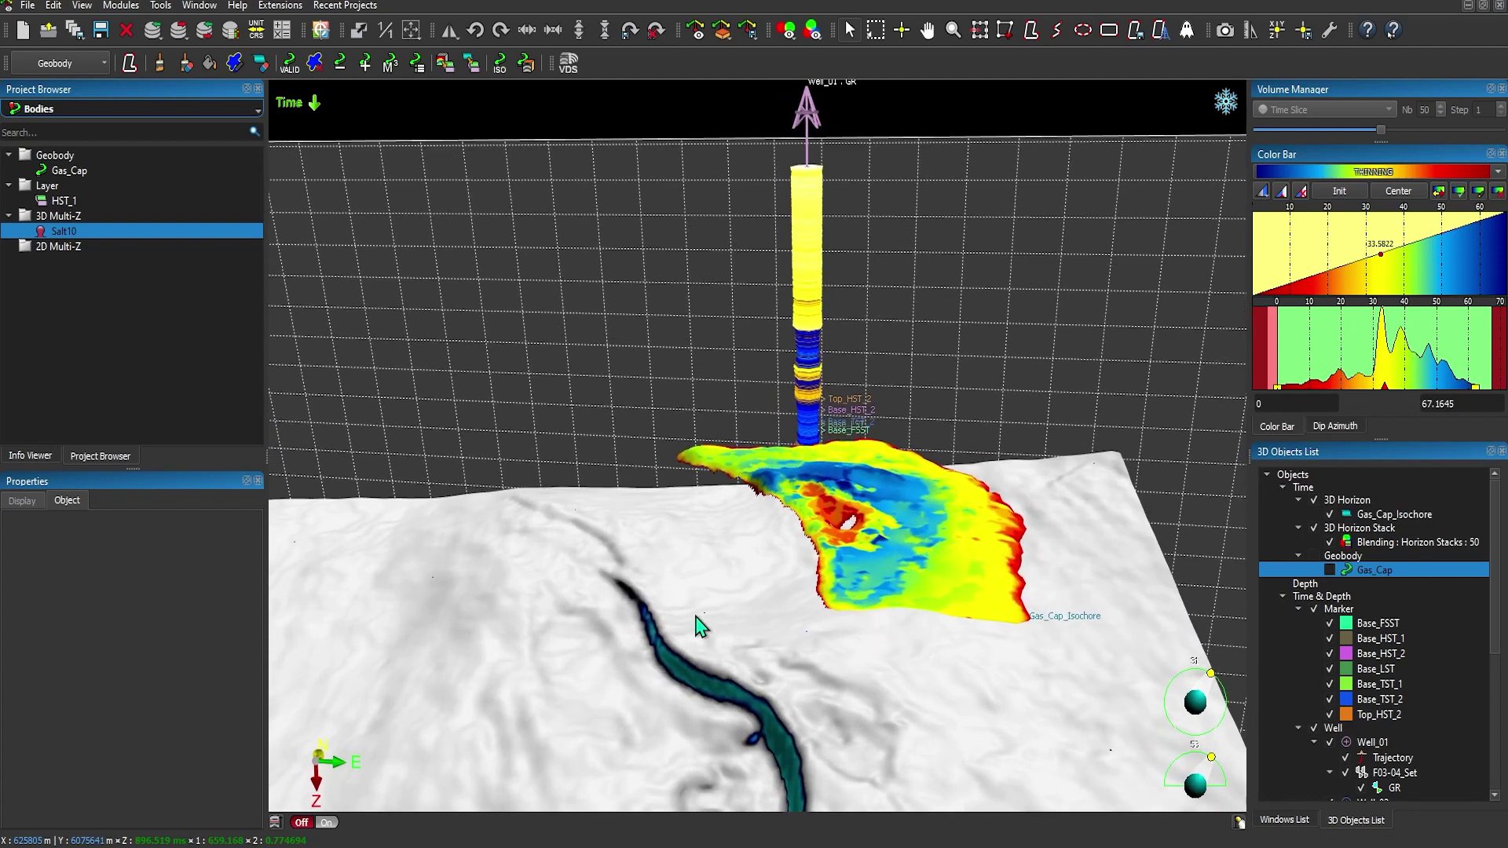
{"action": "scroll", "coordinate": [672, 609], "scroll_direction": "down", "scroll_amount": 3}
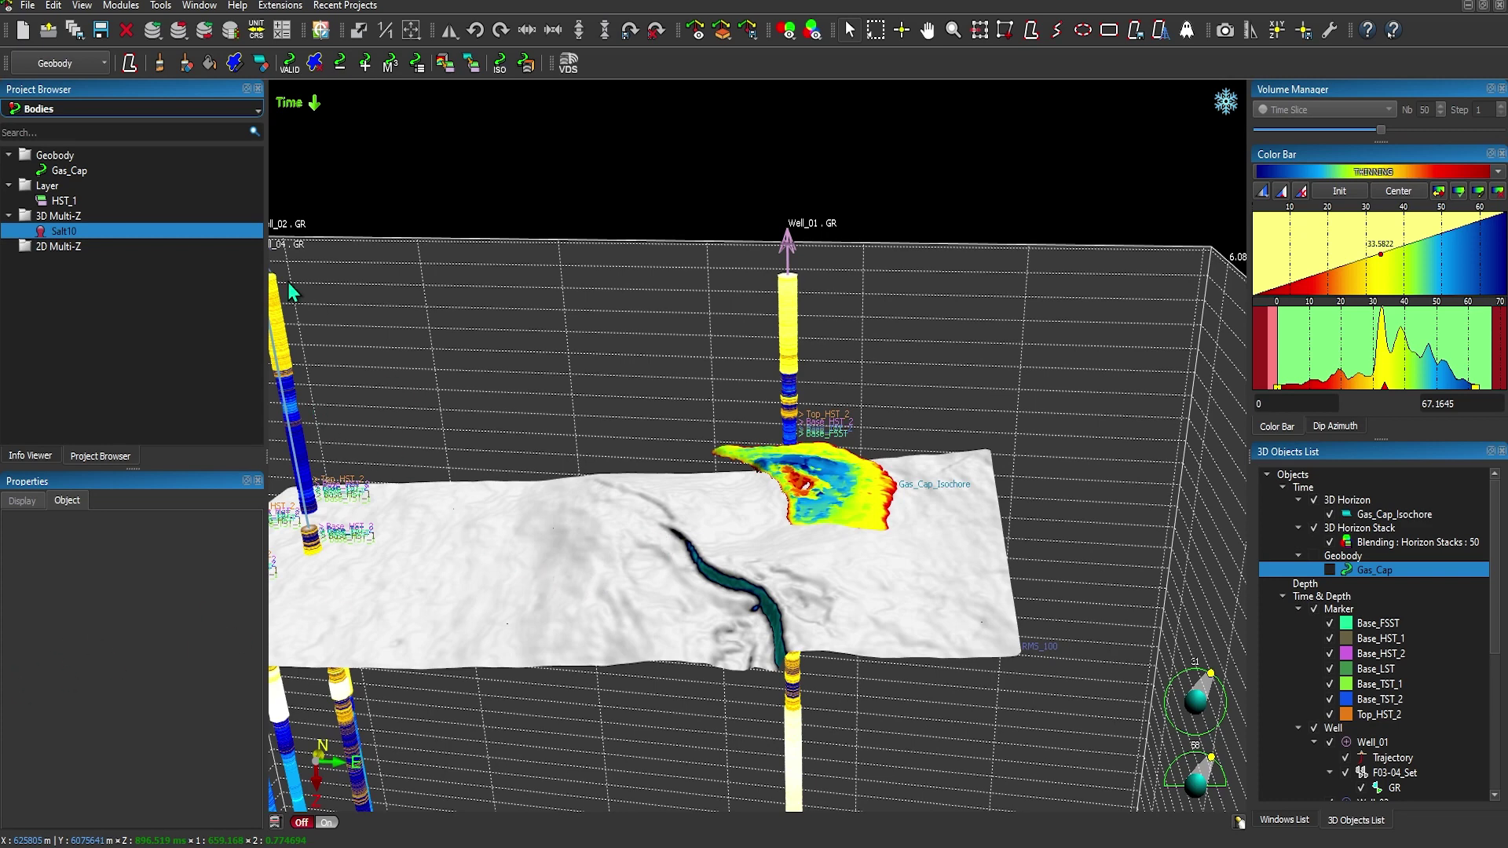
Filter the project data to Polyline and add the Ext and Delete_ME culture data to the 3D viewer.
{"action": "left_click", "coordinate": [154, 112]}
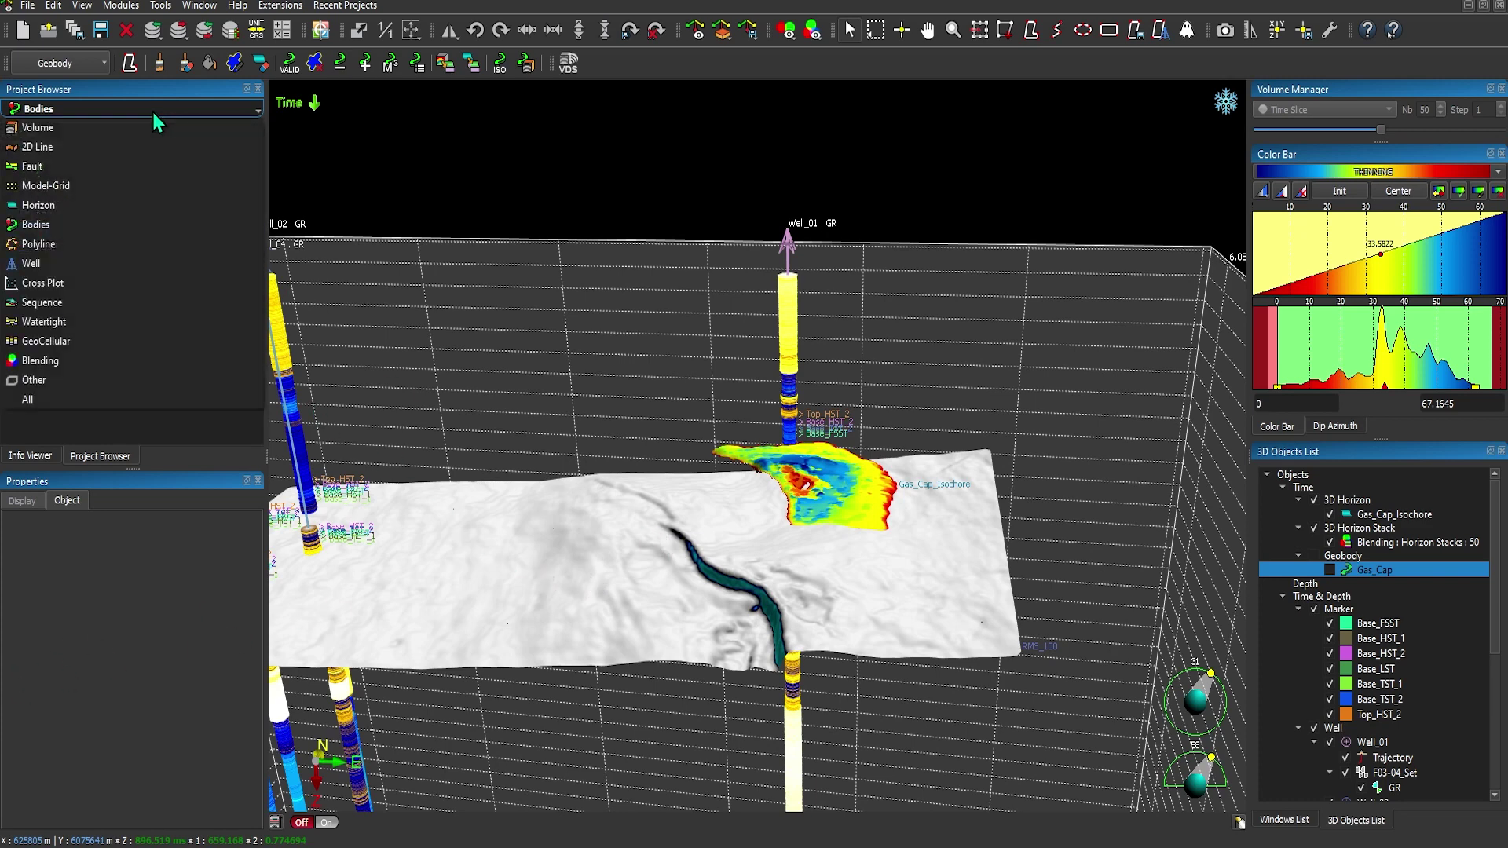
{"action": "left_click", "coordinate": [84, 243]}
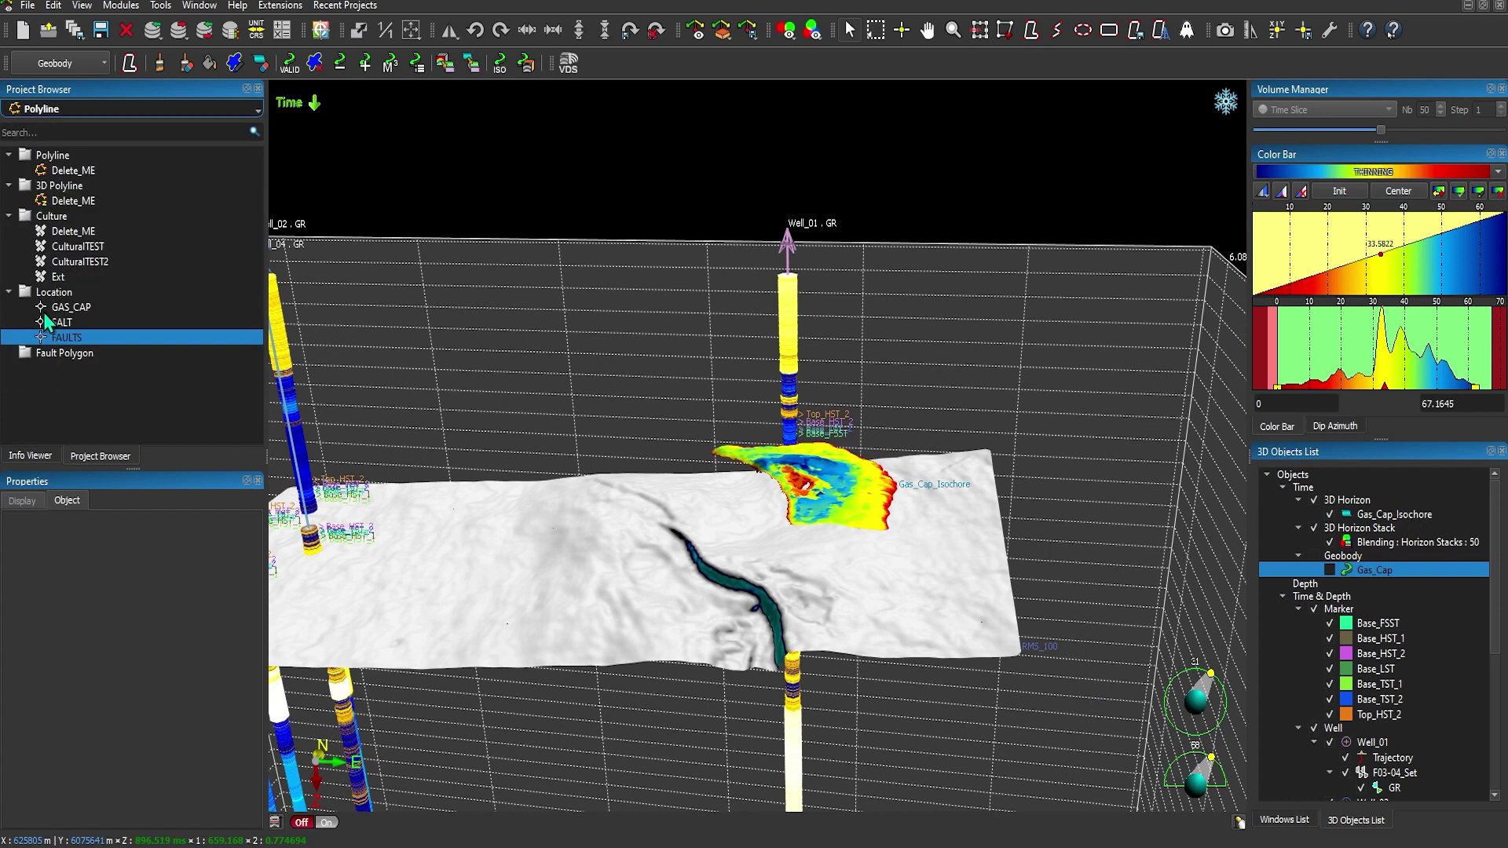
{"action": "left_click_drag", "start_coordinate": [61, 284], "coordinate": [440, 510]}
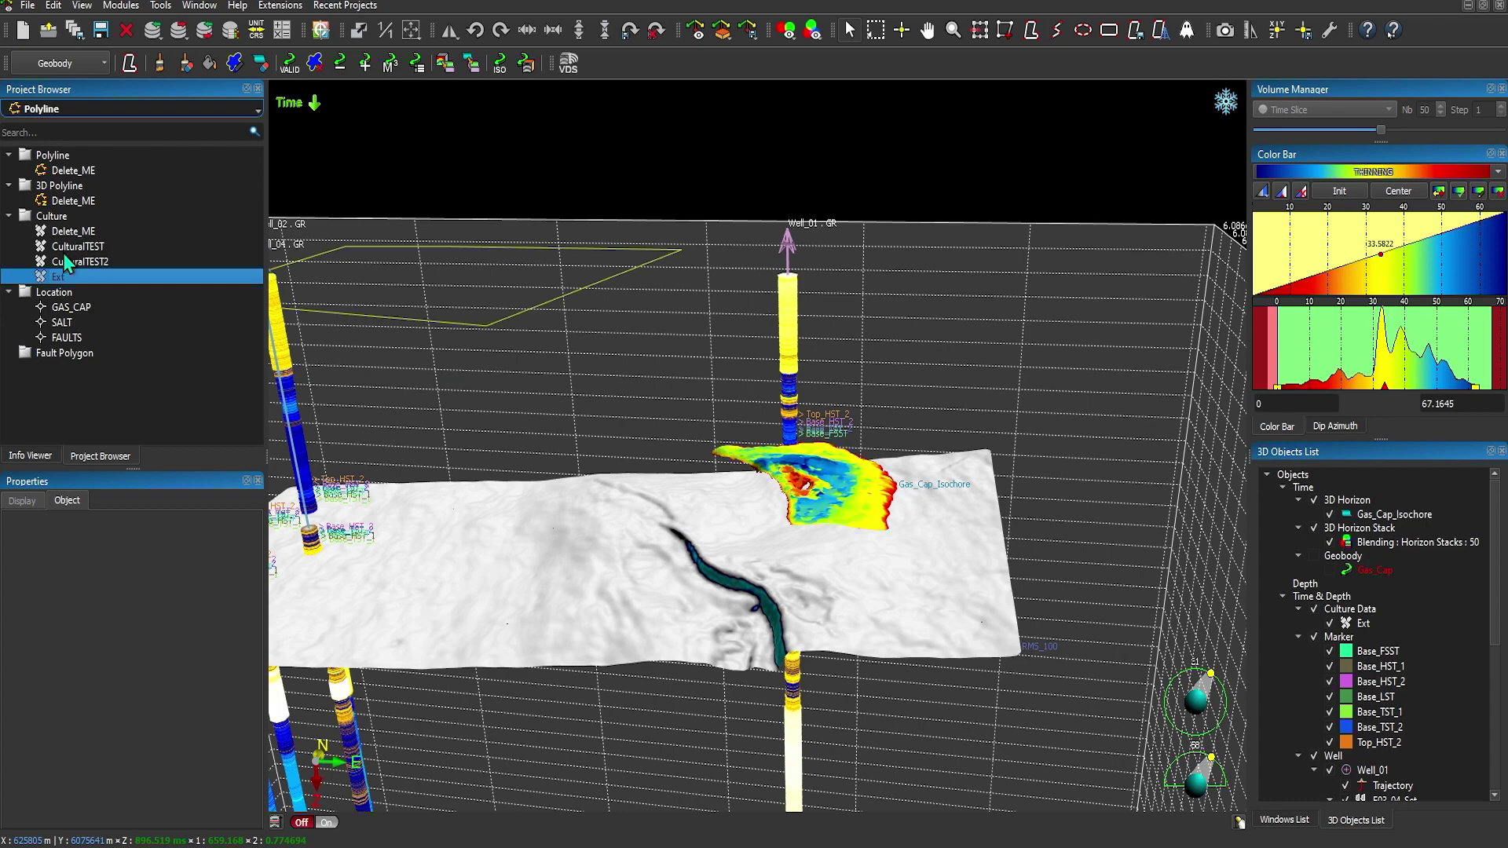
{"action": "left_click_drag", "start_coordinate": [69, 233], "coordinate": [602, 398]}
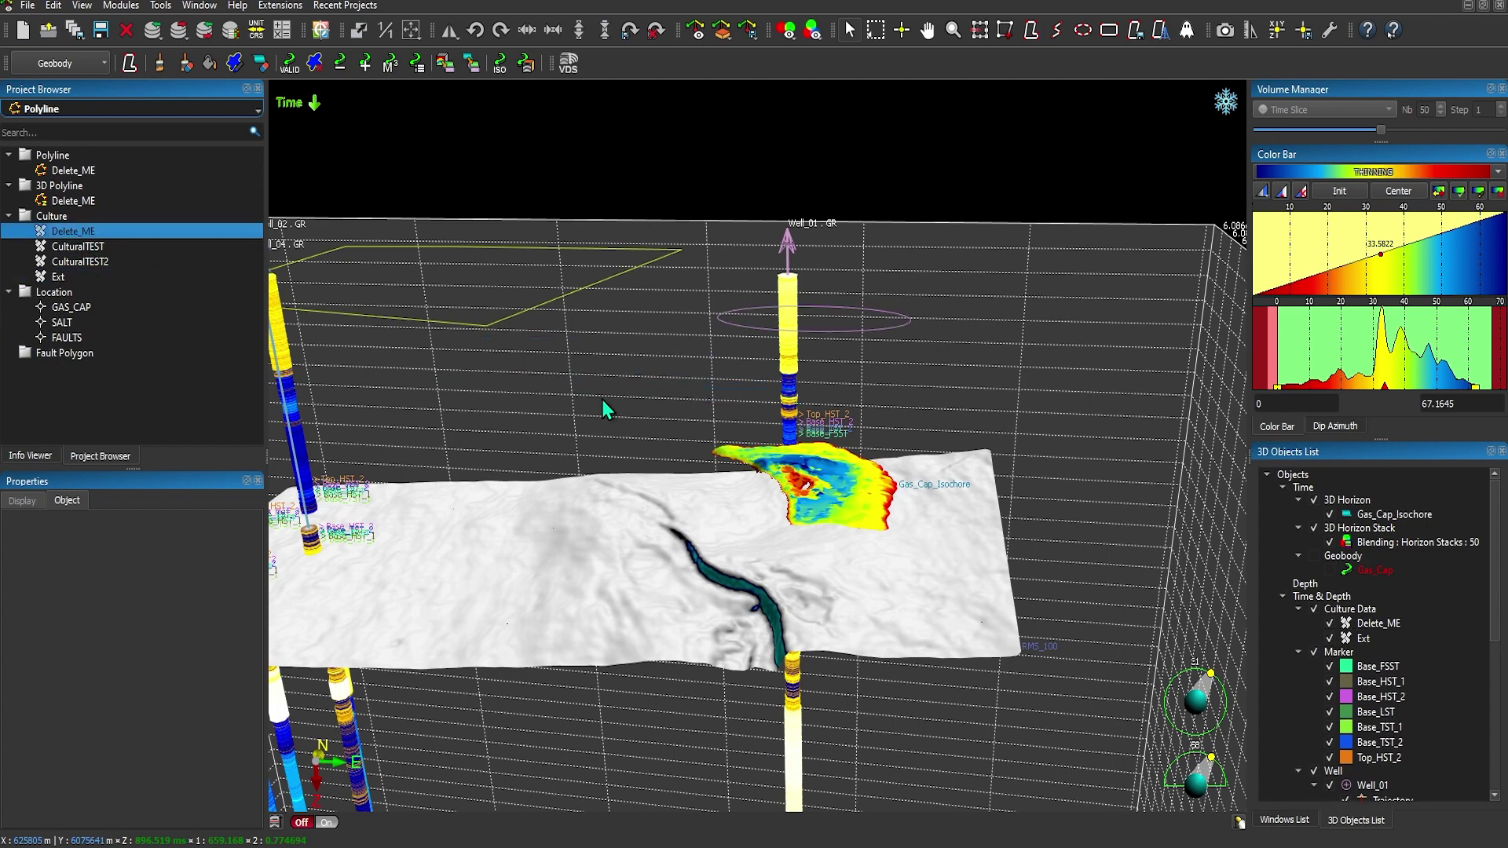
Map the four-sided Ext culture polygon onto the horizon in the 3D viewer.
{"action": "scroll", "coordinate": [573, 519], "scroll_direction": "down", "scroll_amount": 5}
{"action": "scroll", "coordinate": [573, 519], "scroll_direction": "up", "scroll_amount": 3}
{"action": "left_click_drag", "start_coordinate": [573, 518], "coordinate": [774, 604]}
{"action": "left_click_drag", "start_coordinate": [774, 531], "coordinate": [789, 487]}
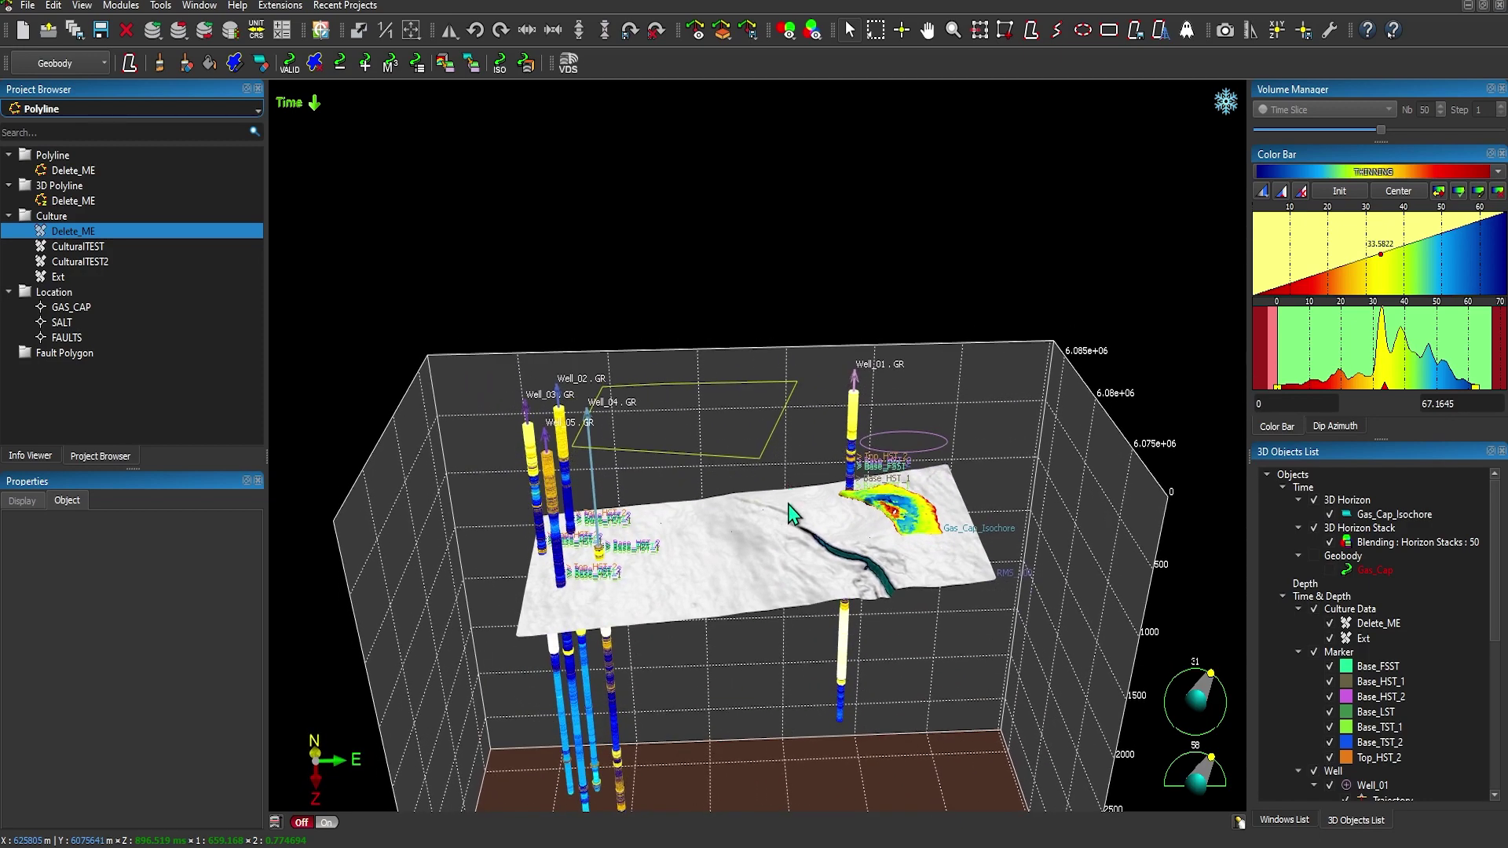
{"action": "left_click_drag", "start_coordinate": [701, 536], "coordinate": [742, 591]}
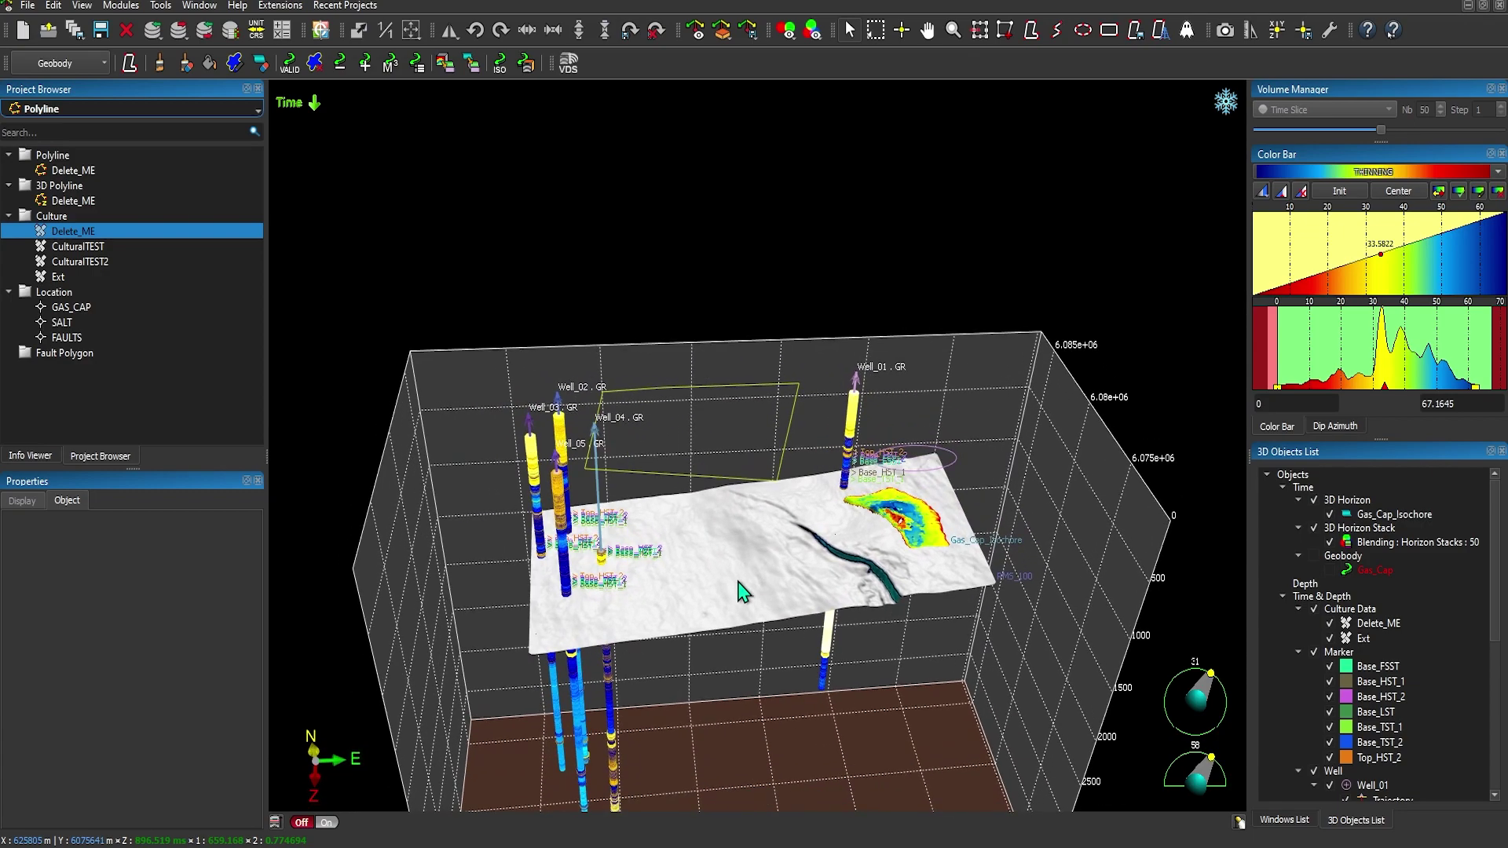
{"action": "scroll", "coordinate": [692, 467], "scroll_direction": "up", "scroll_amount": 5}
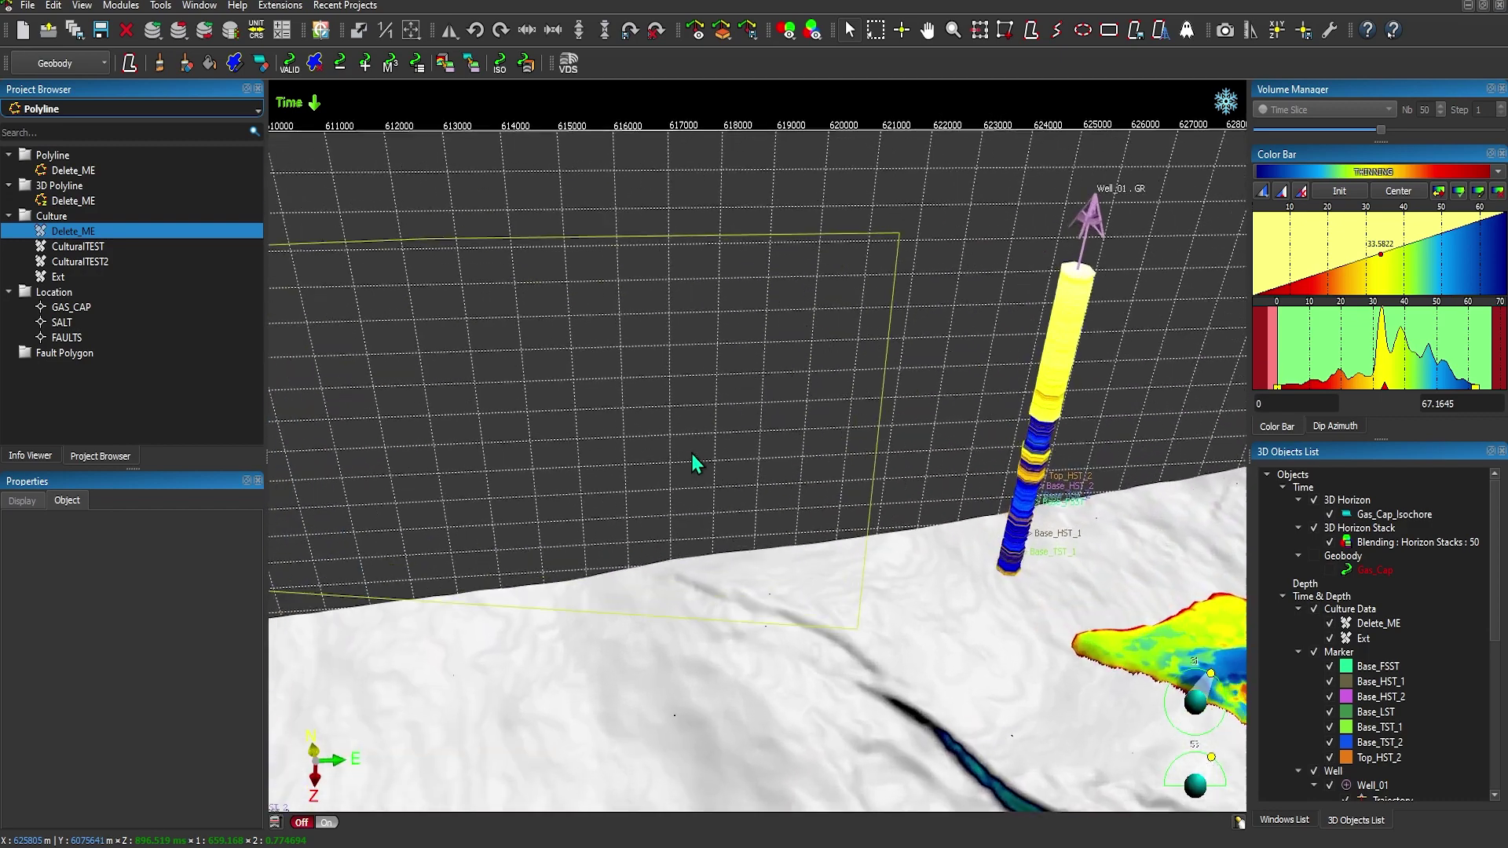
{"action": "left_click", "coordinate": [720, 630]}
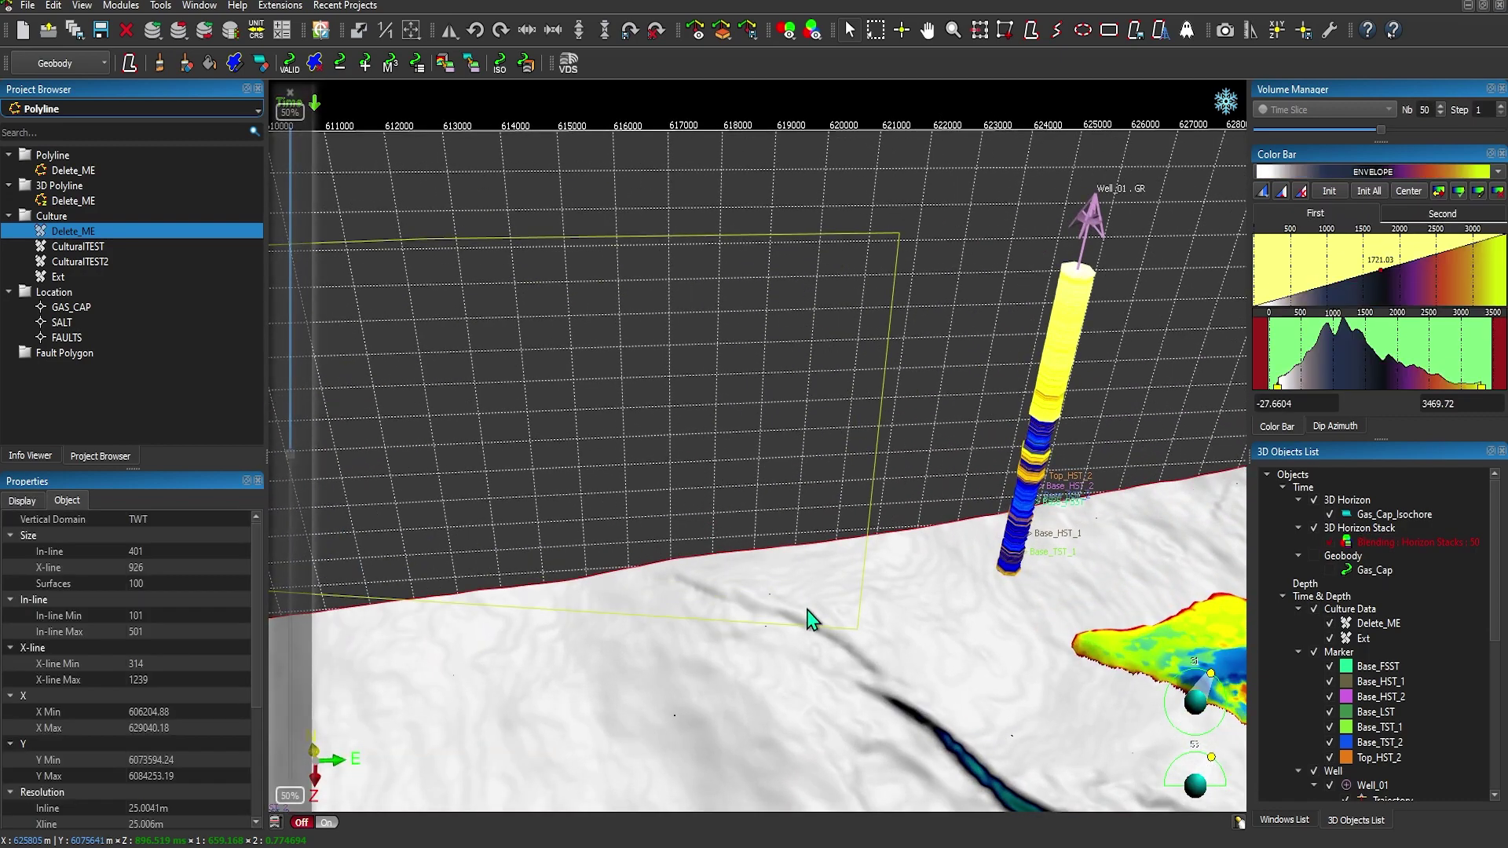
{"action": "left_click", "coordinate": [869, 524]}
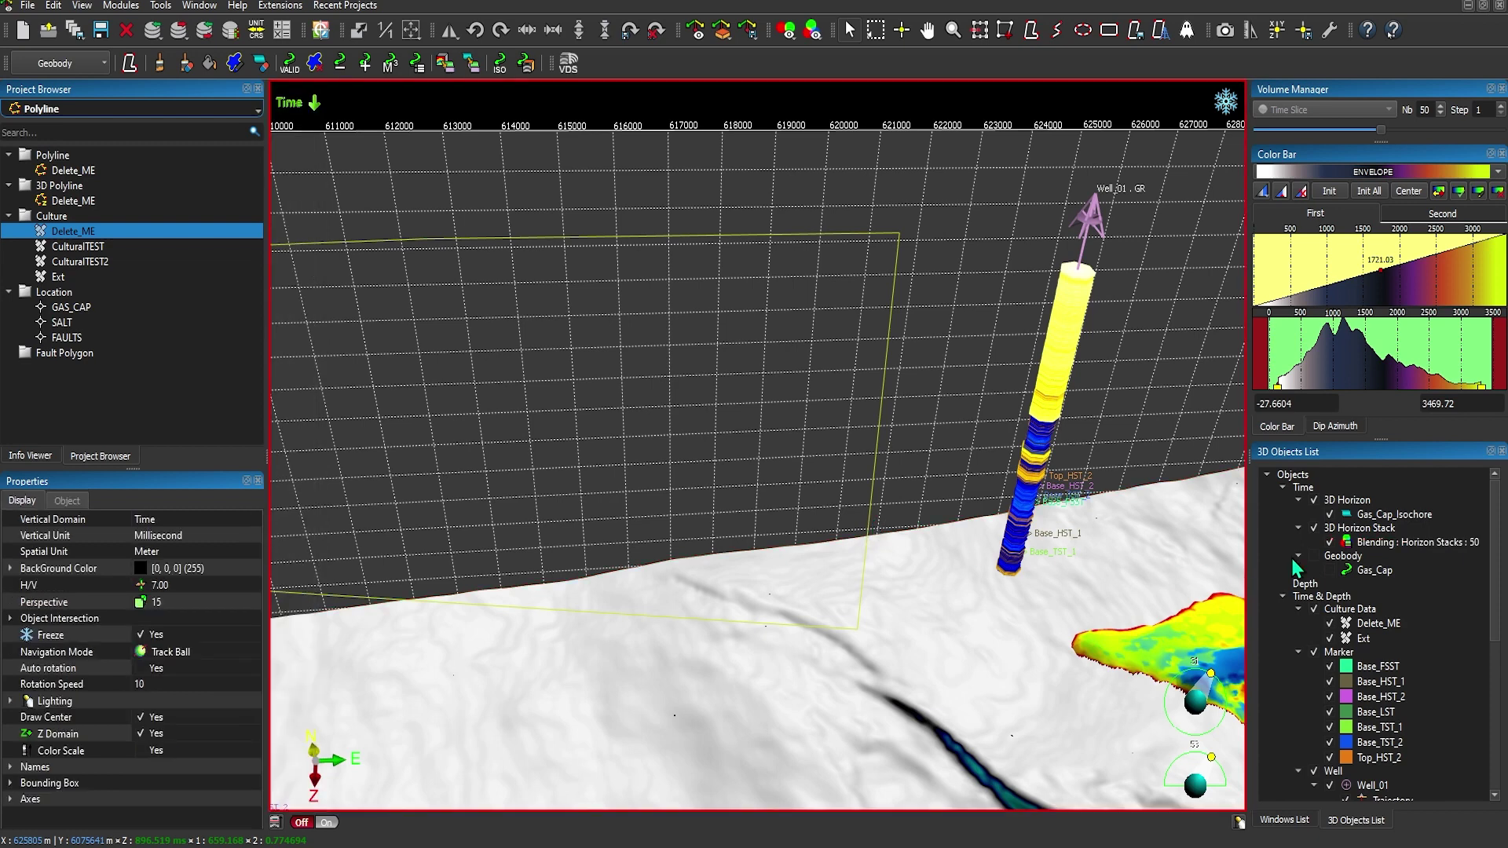
{"action": "scroll", "coordinate": [1344, 638], "scroll_direction": "down", "scroll_amount": 2}
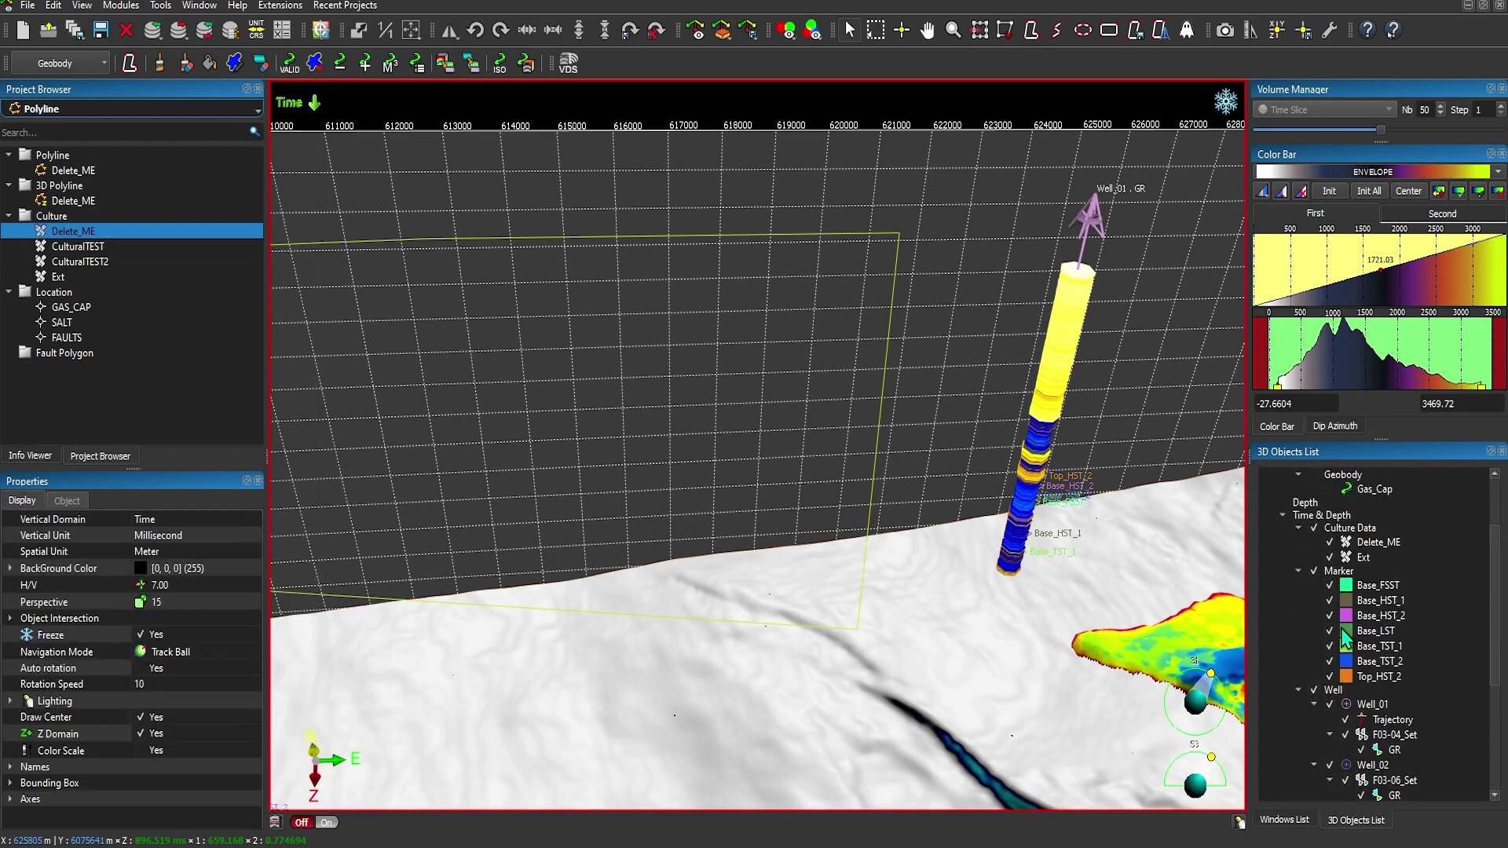
{"action": "right_click", "coordinate": [1350, 542]}
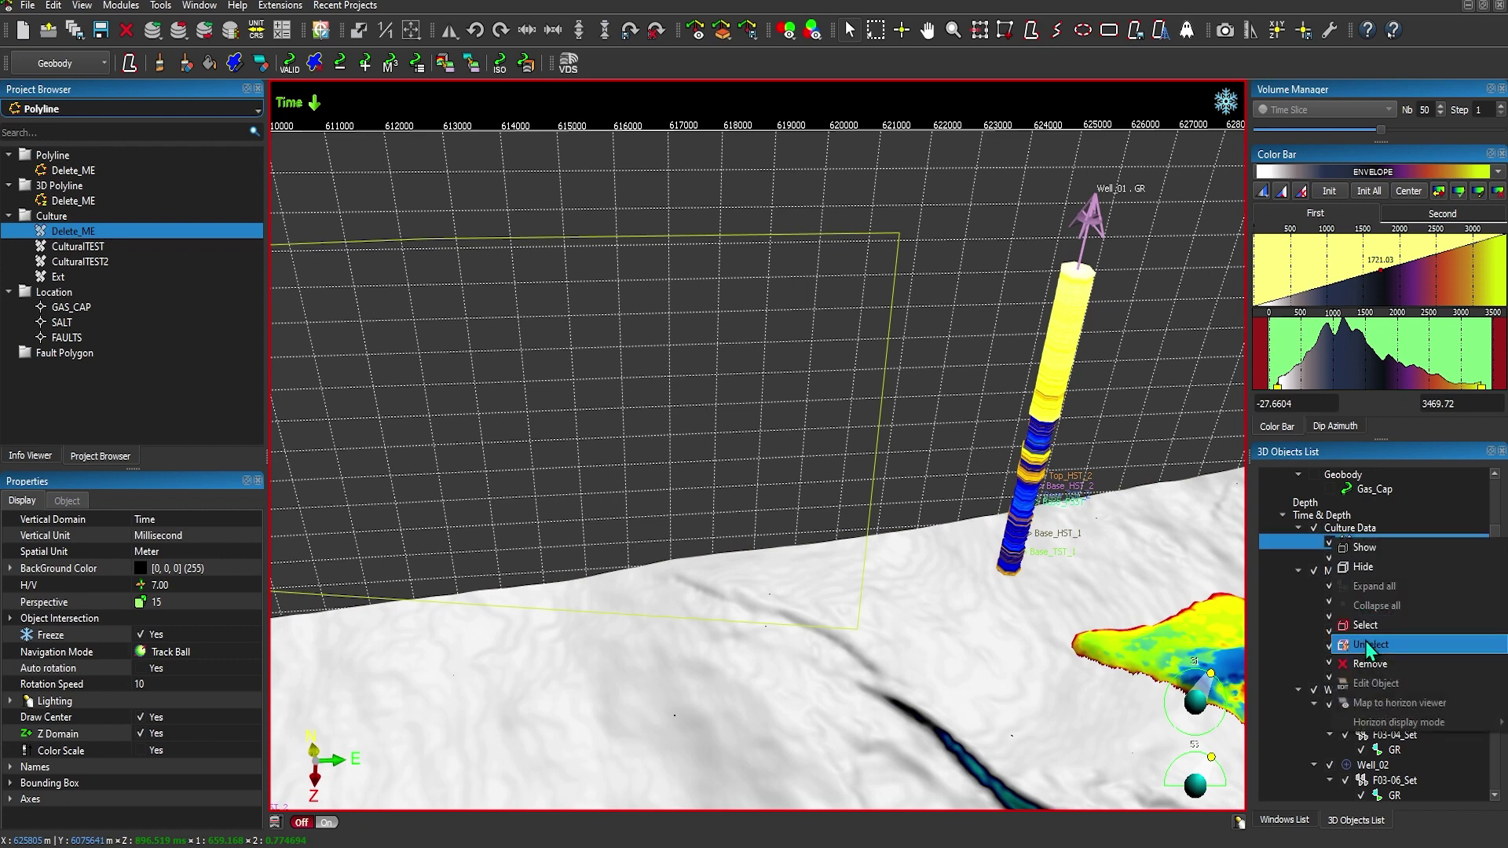
{"action": "left_click", "coordinate": [1366, 626]}
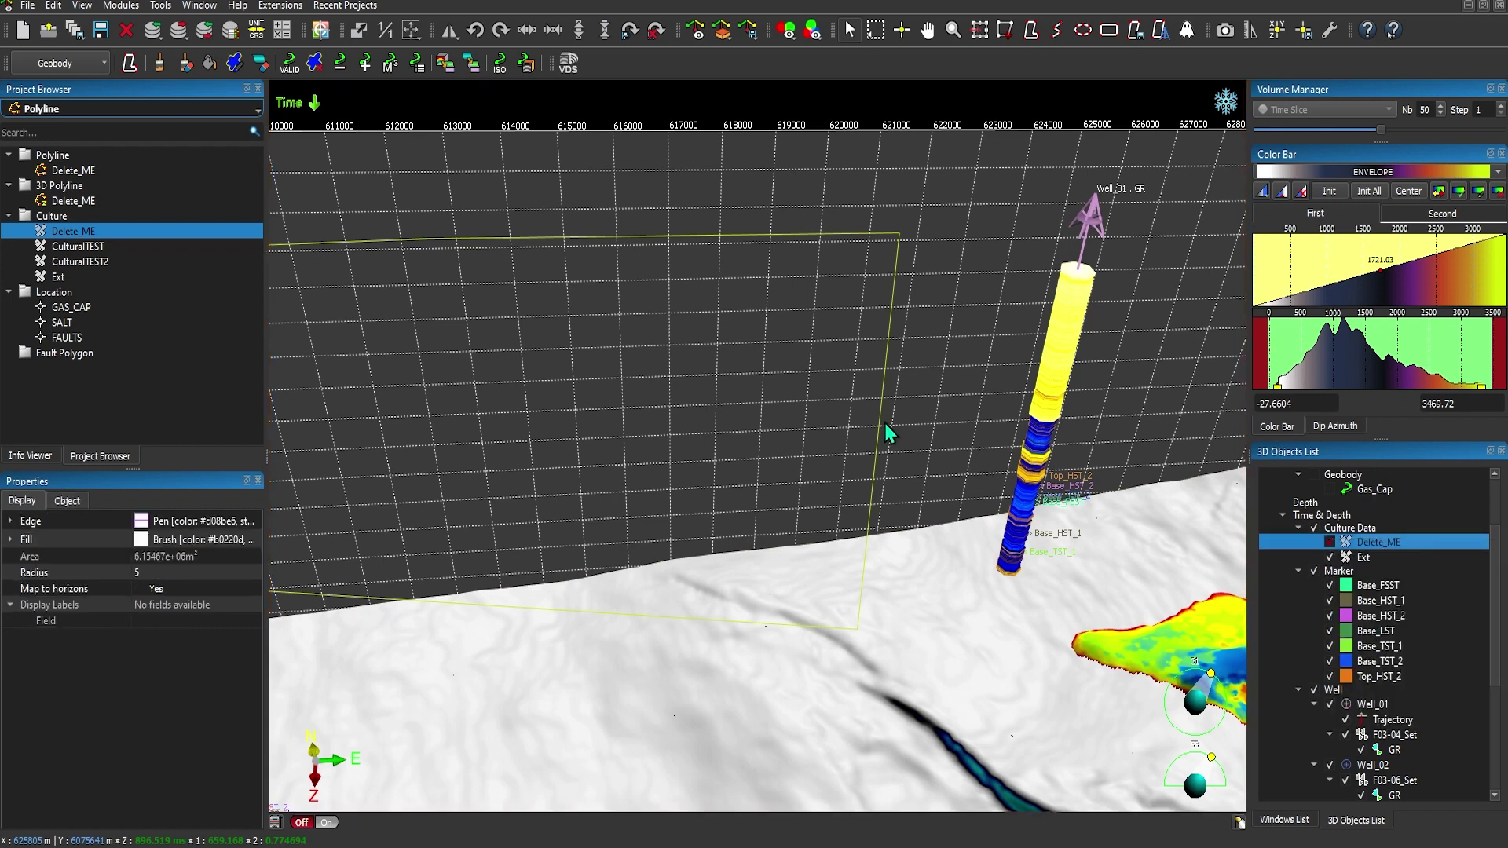
{"action": "left_click", "coordinate": [878, 446]}
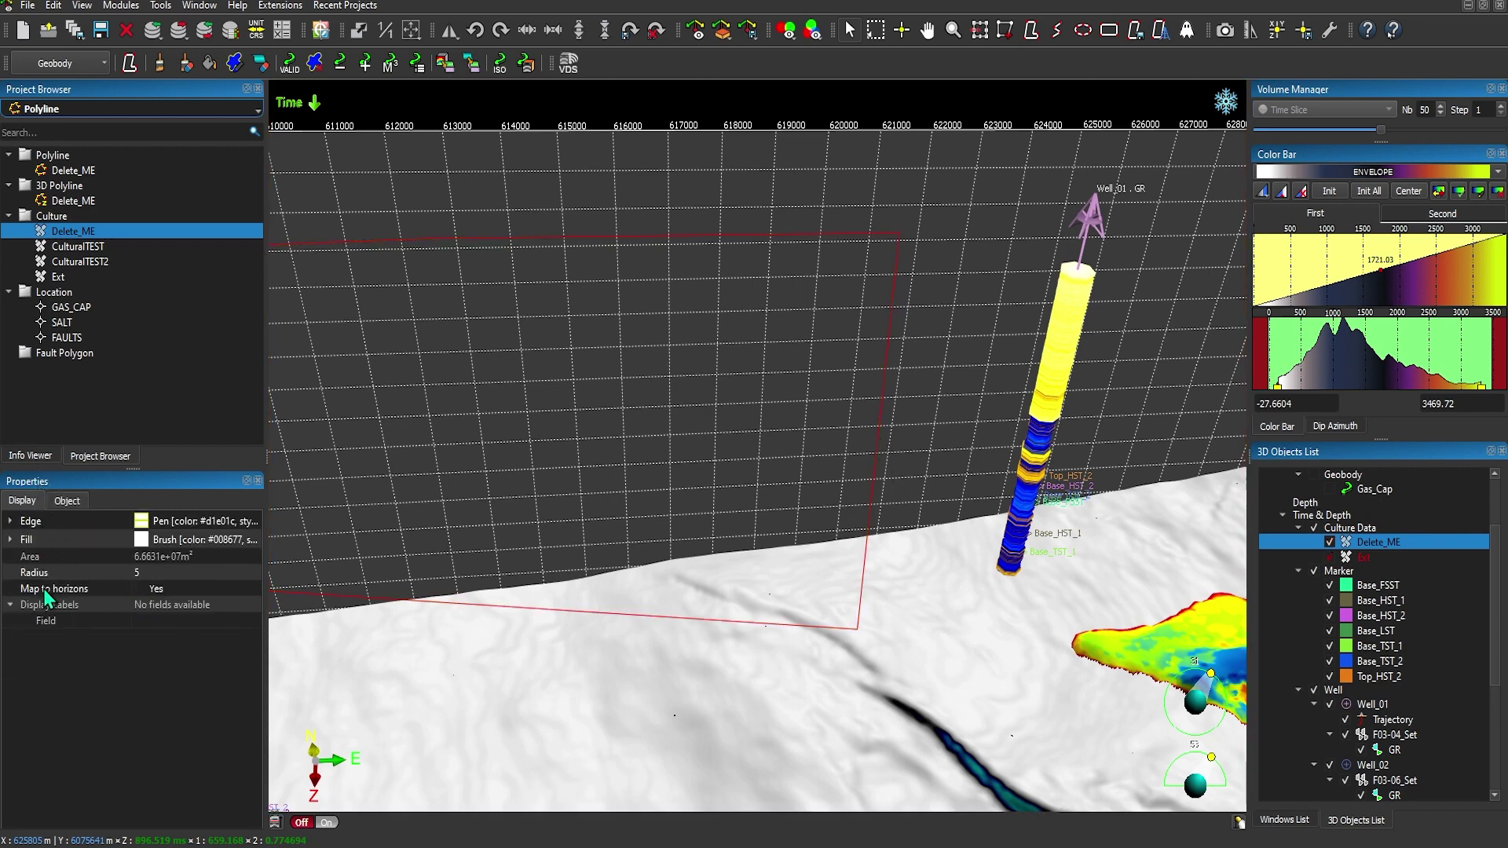
{"action": "left_click", "coordinate": [140, 588]}
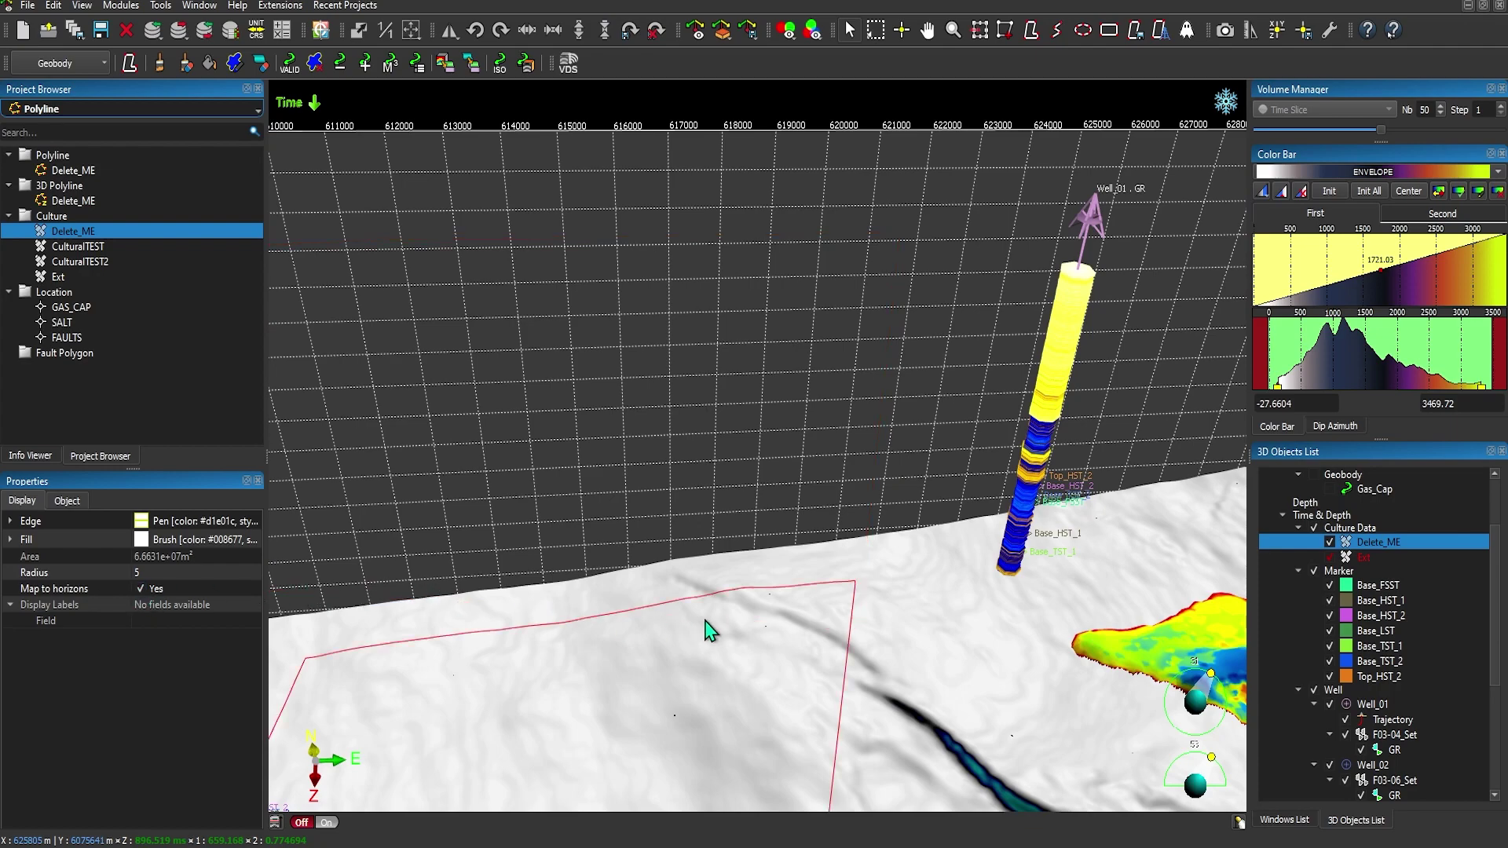
Map the elliptical Delete_ME culture polygon onto the horizon as well.
{"action": "scroll", "coordinate": [705, 628], "scroll_direction": "down", "scroll_amount": 5}
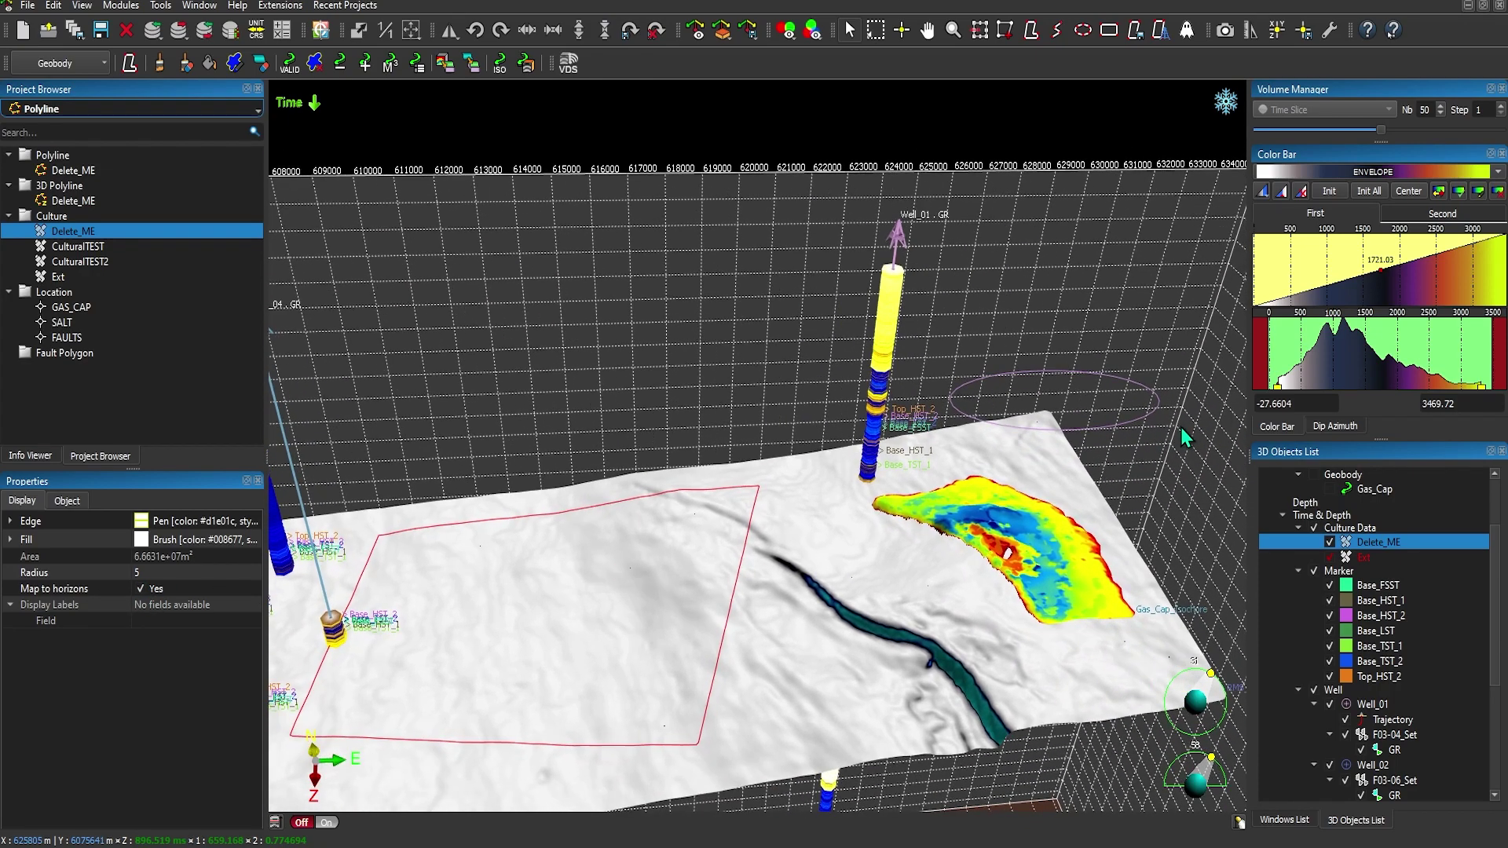
{"action": "left_click", "coordinate": [1127, 425]}
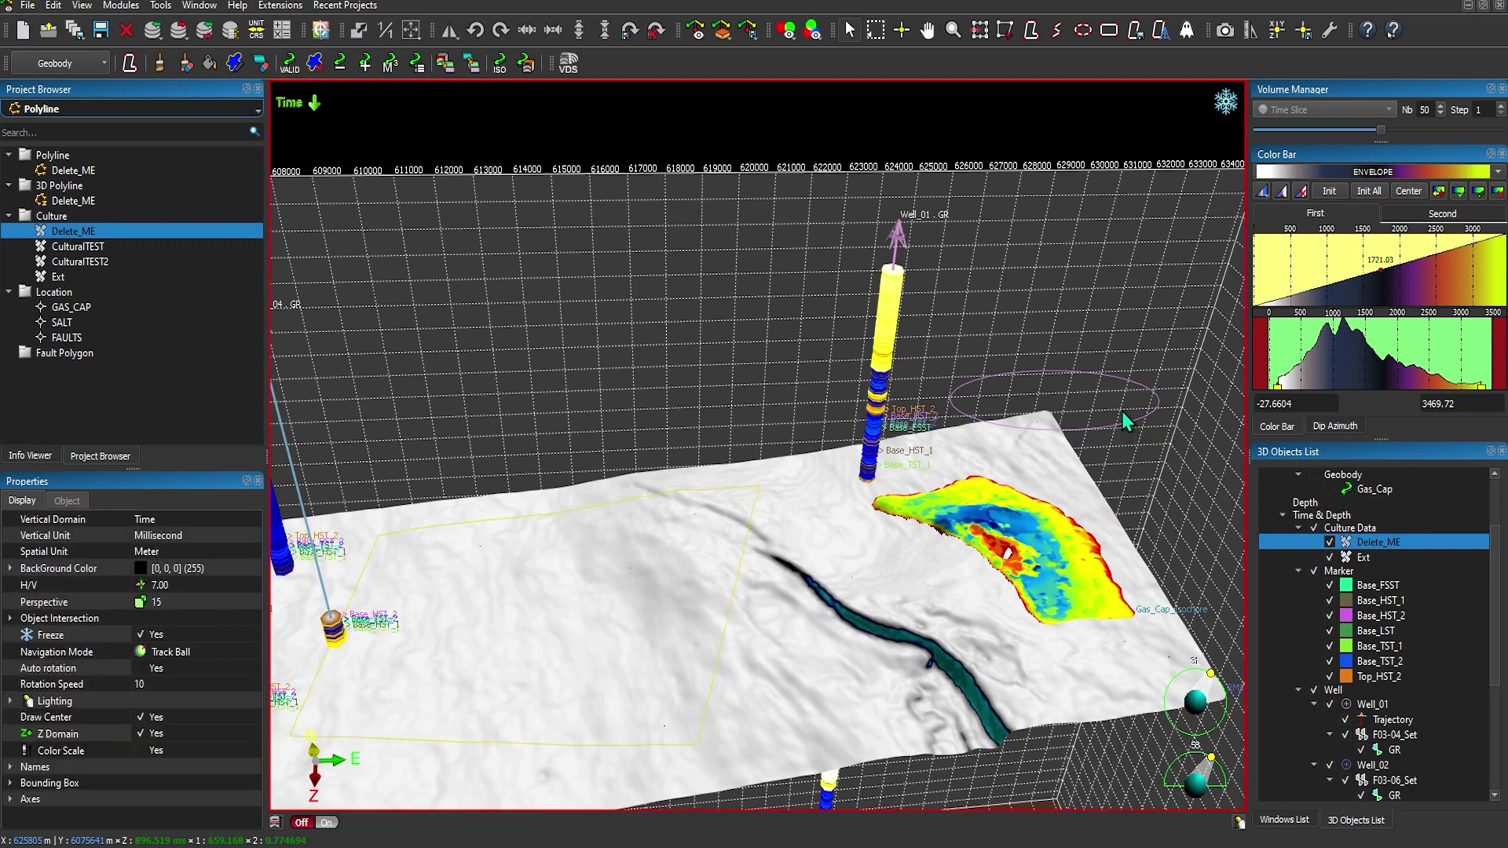
{"action": "left_click", "coordinate": [1140, 387]}
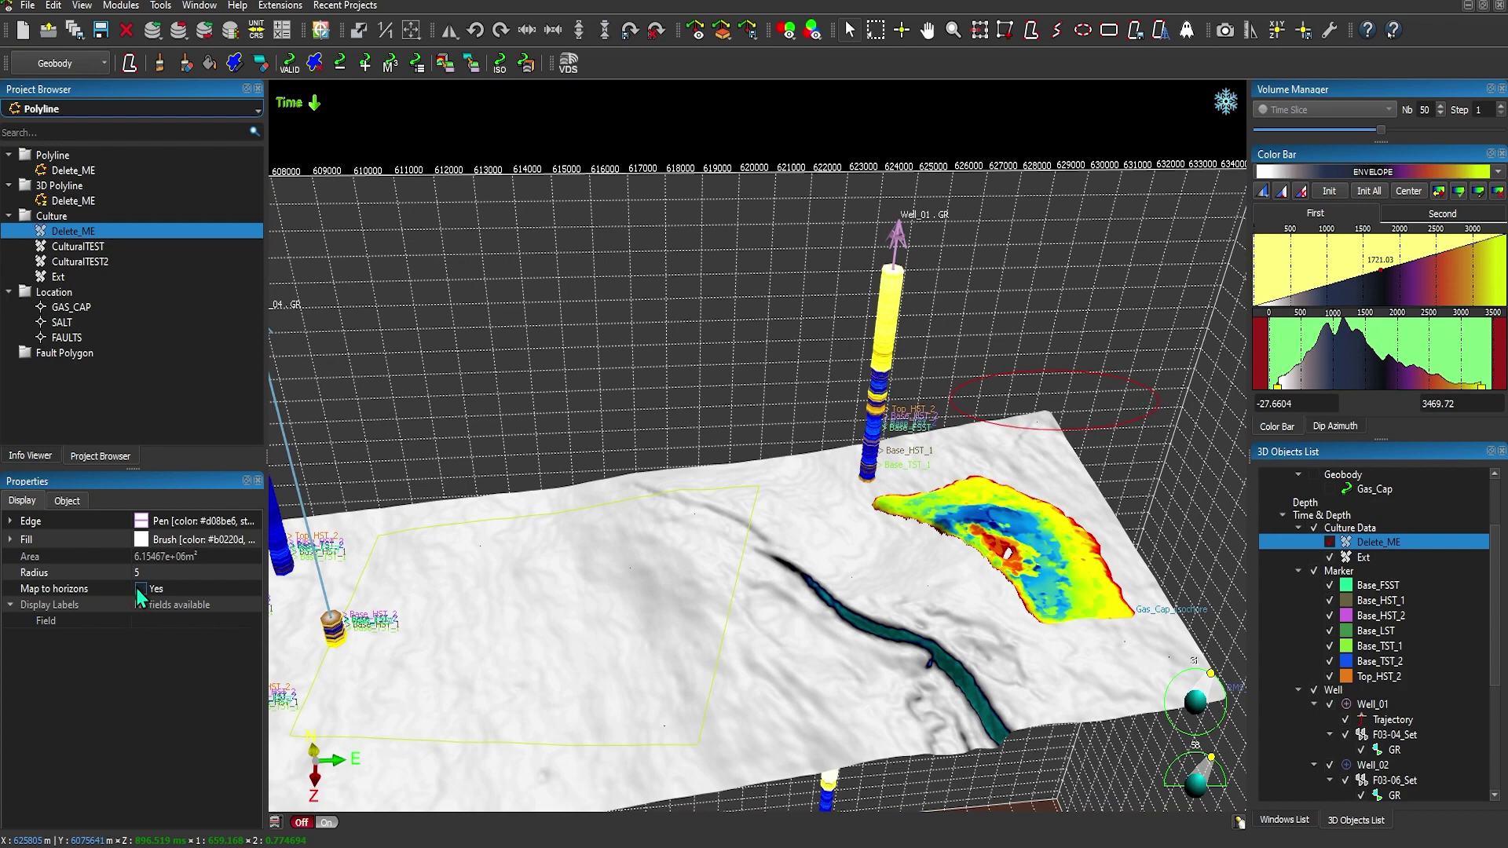
{"action": "left_click", "coordinate": [141, 589]}
Hide the Gas_Cap isochore and browse the blended horizon stack to surface 65, checking the mapped culture polygons.
{"action": "left_click_drag", "start_coordinate": [913, 623], "coordinate": [903, 660]}
{"action": "left_click", "coordinate": [902, 660]}
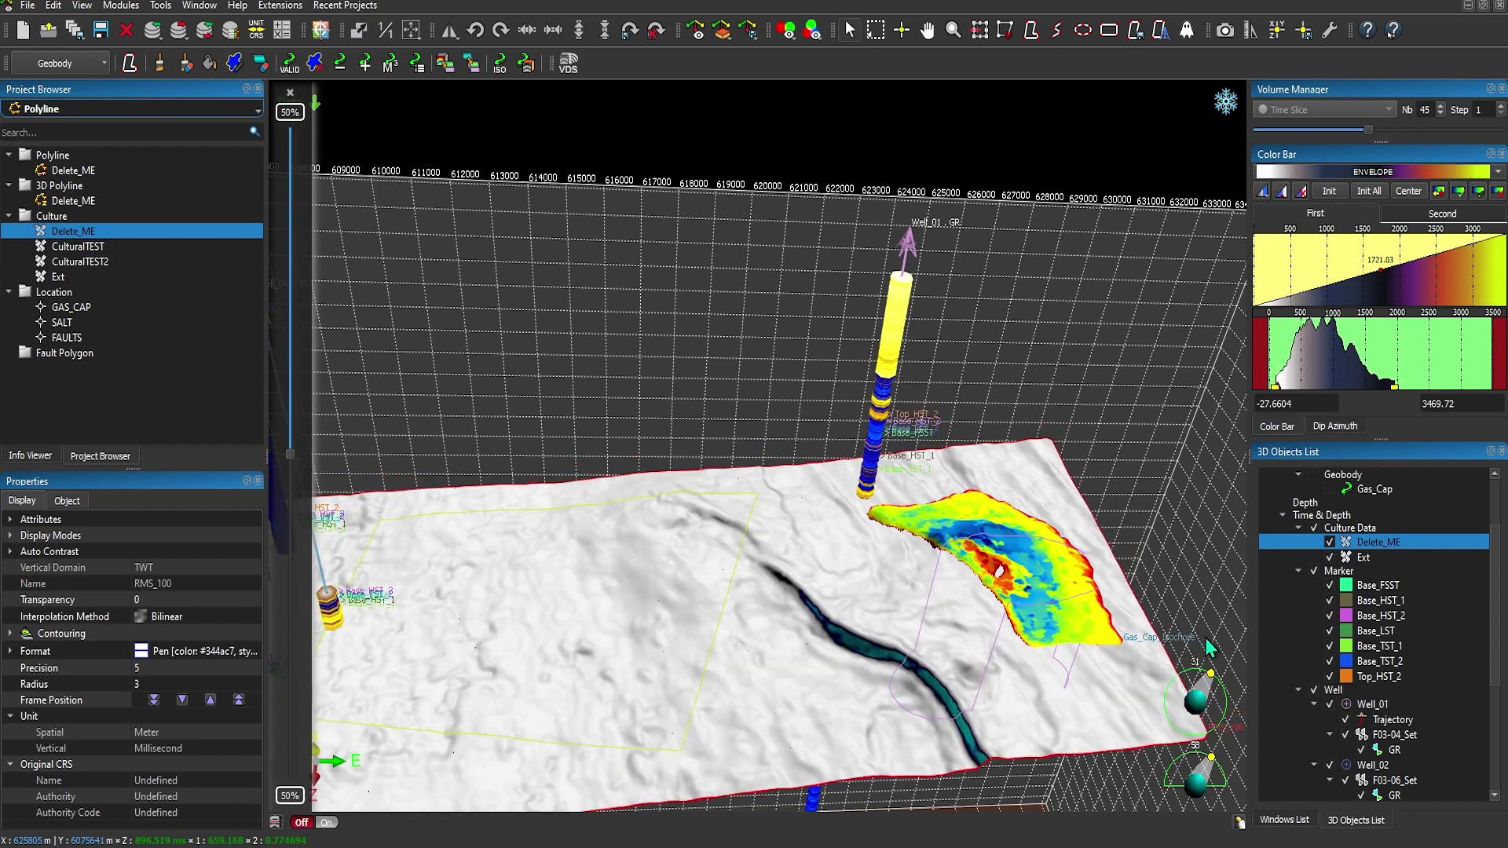
{"action": "scroll", "coordinate": [1343, 493], "scroll_direction": "up", "scroll_amount": 2}
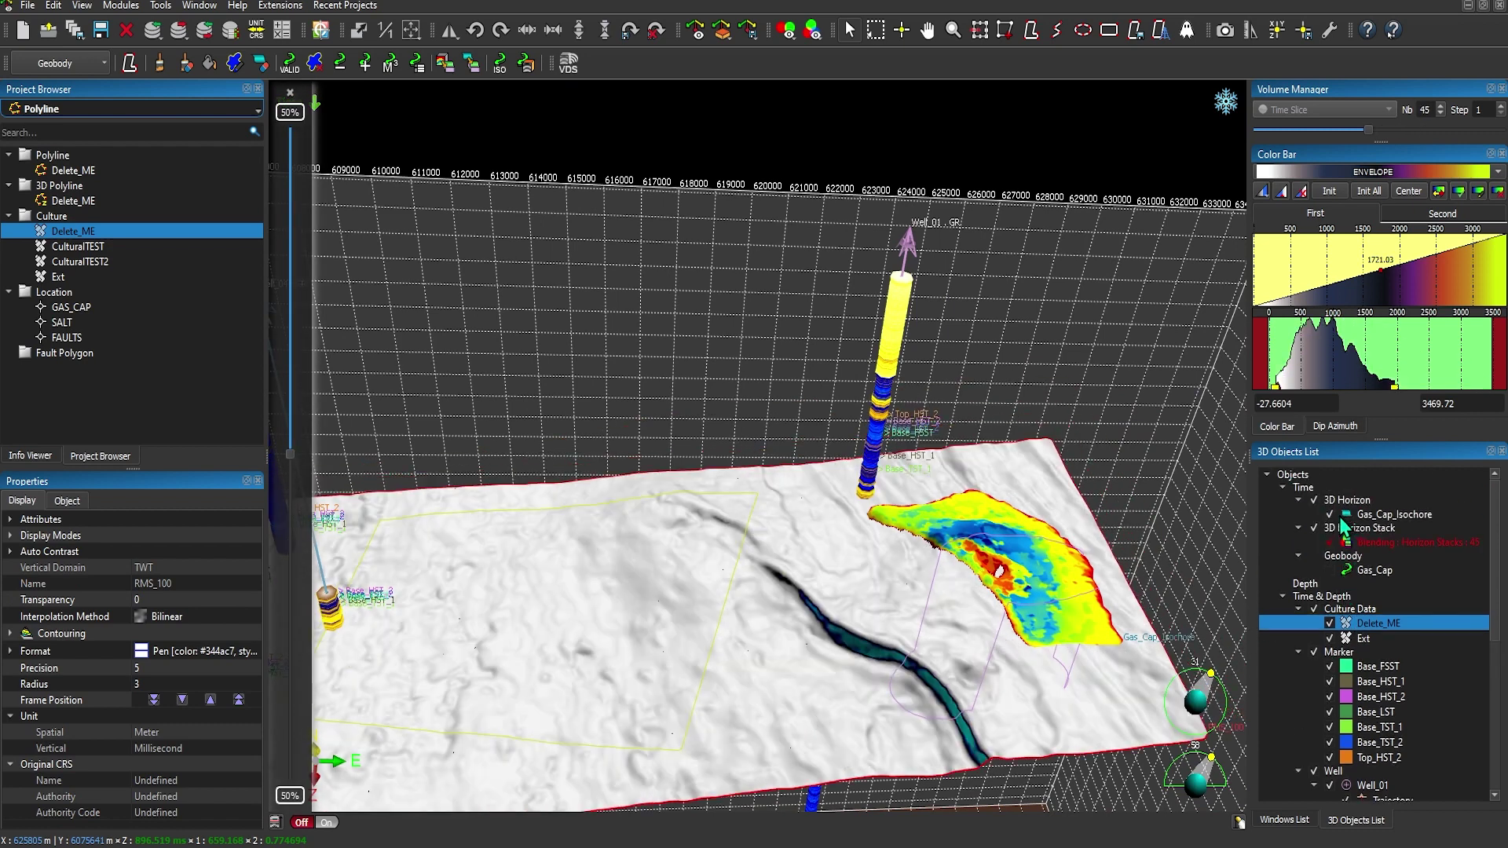
{"action": "left_click", "coordinate": [1331, 516]}
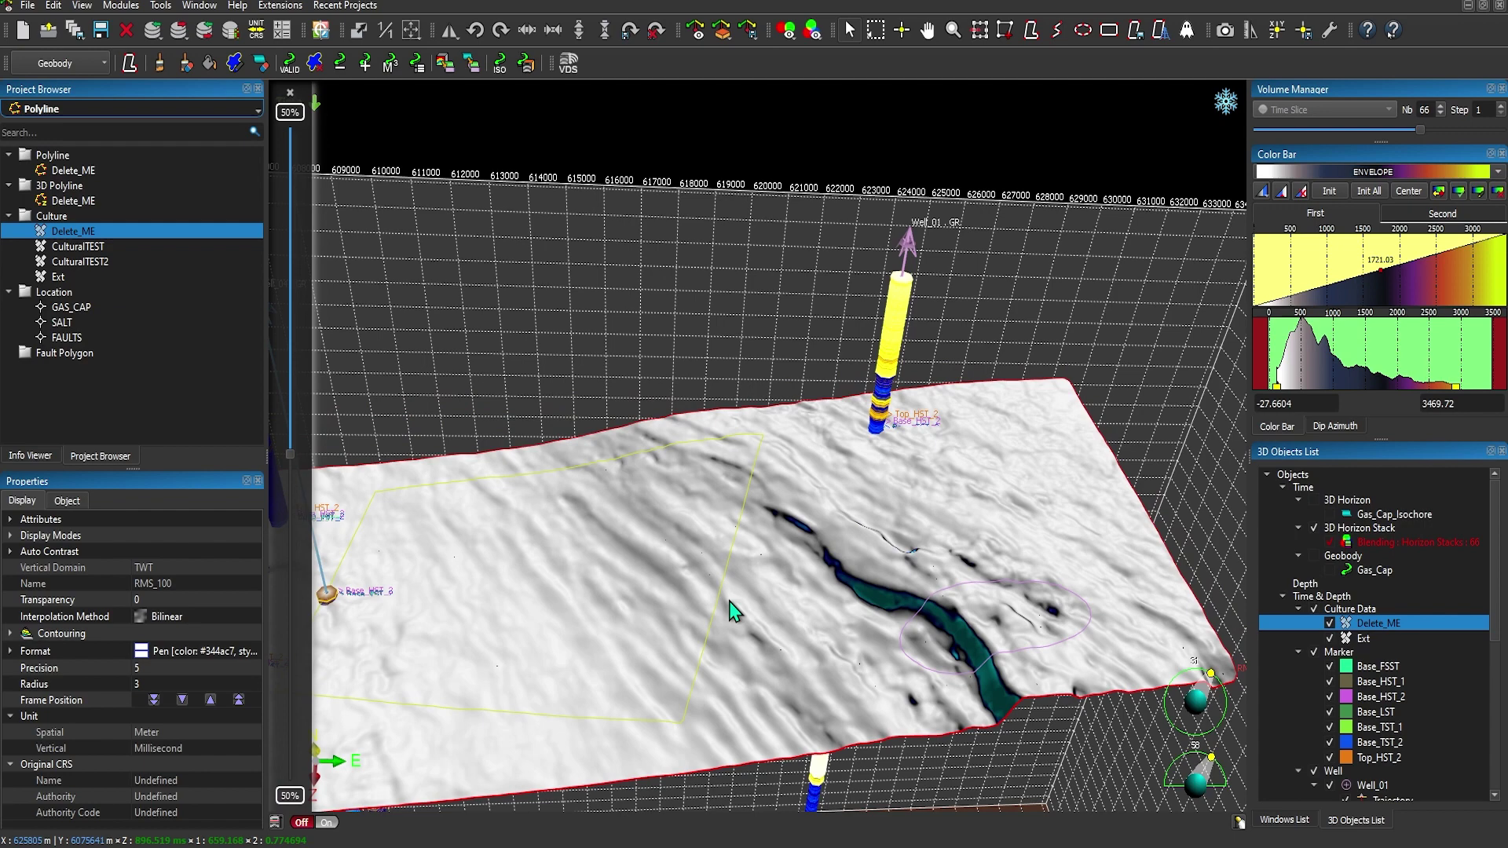
{"action": "scroll", "coordinate": [731, 610], "scroll_direction": "down", "scroll_amount": 5}
{"action": "left_click_drag", "start_coordinate": [751, 622], "coordinate": [670, 545]}
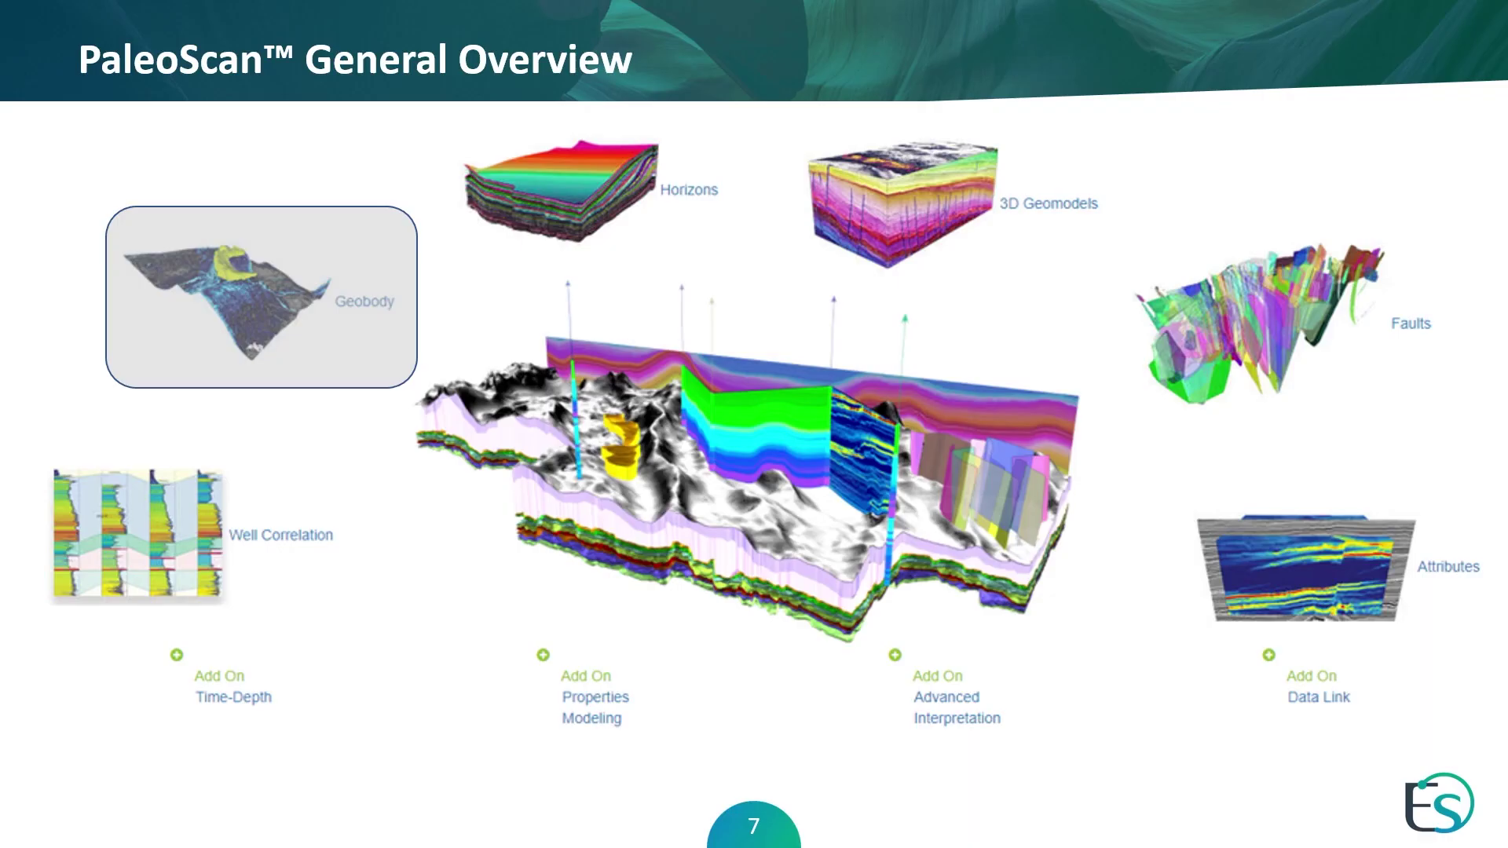
{"action": "key", "text": "Right"}
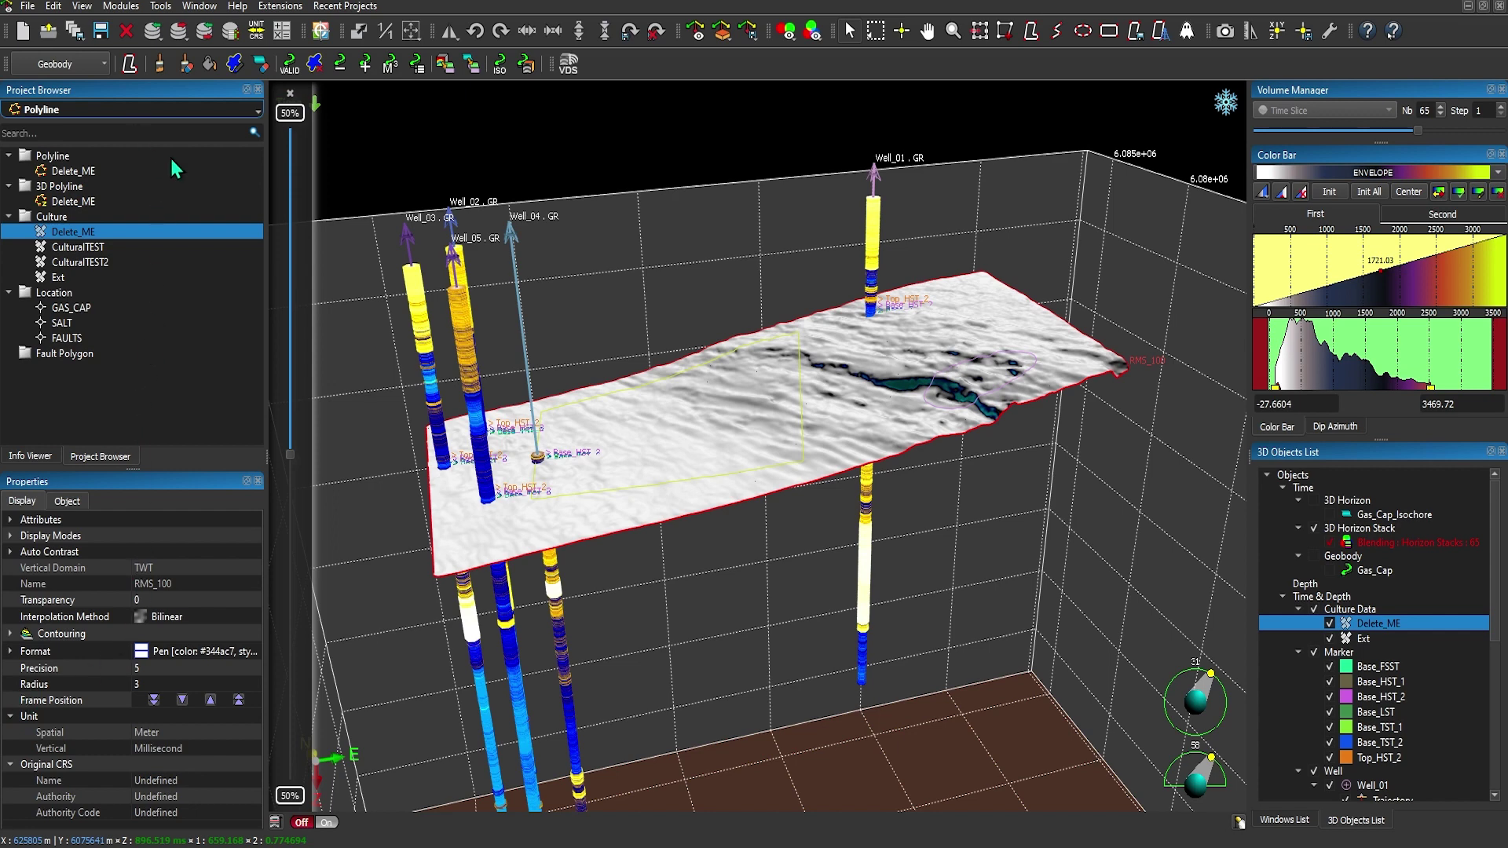
Filter the project data to Fault and add Eliis_Fault_set to the 3D viewer.
{"action": "left_click", "coordinate": [158, 109]}
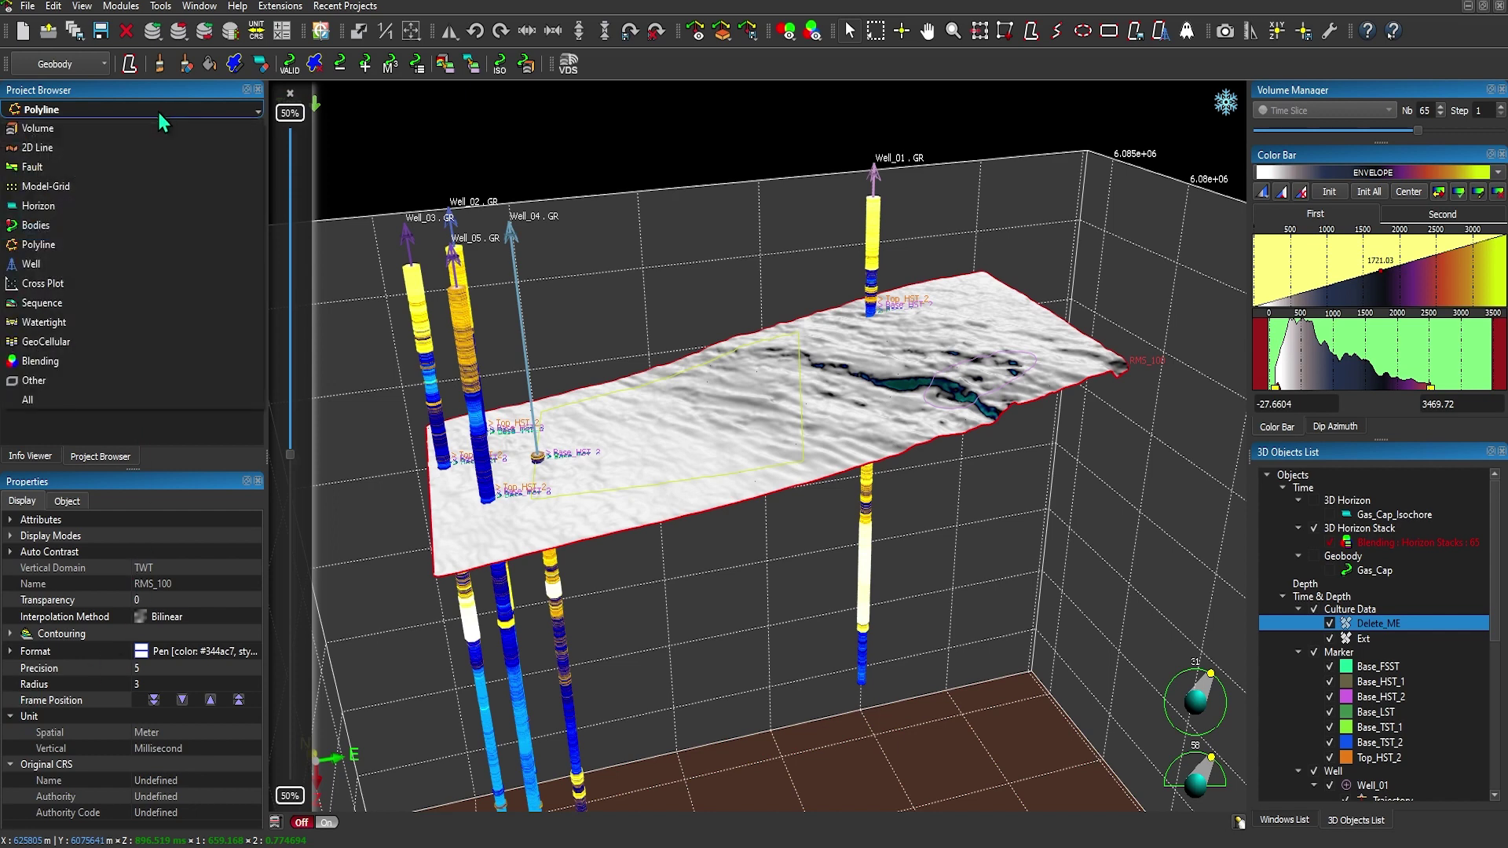
{"action": "left_click", "coordinate": [126, 168]}
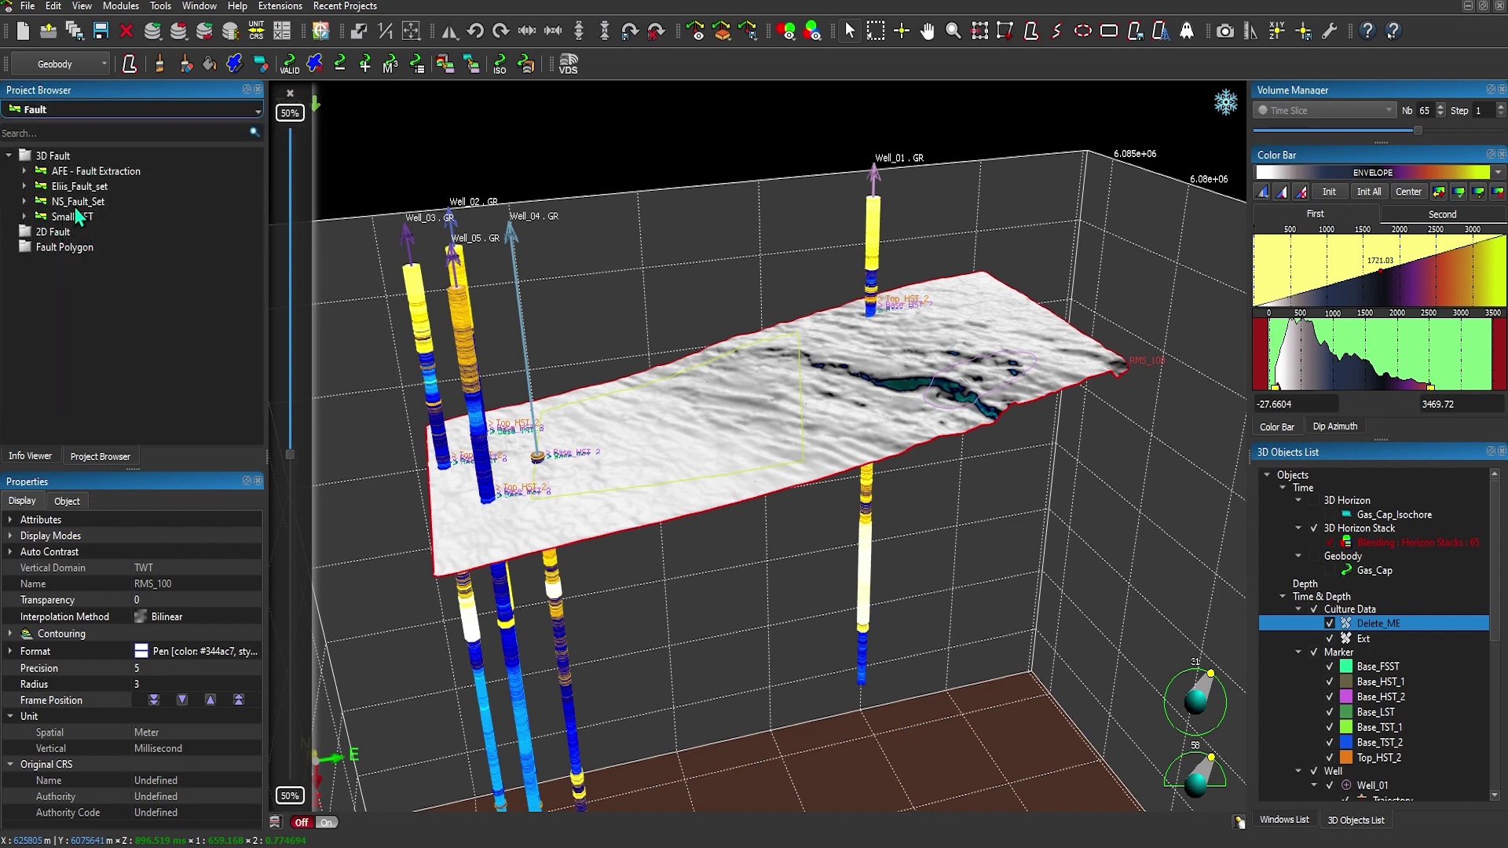
{"action": "left_click_drag", "start_coordinate": [75, 186], "coordinate": [661, 426]}
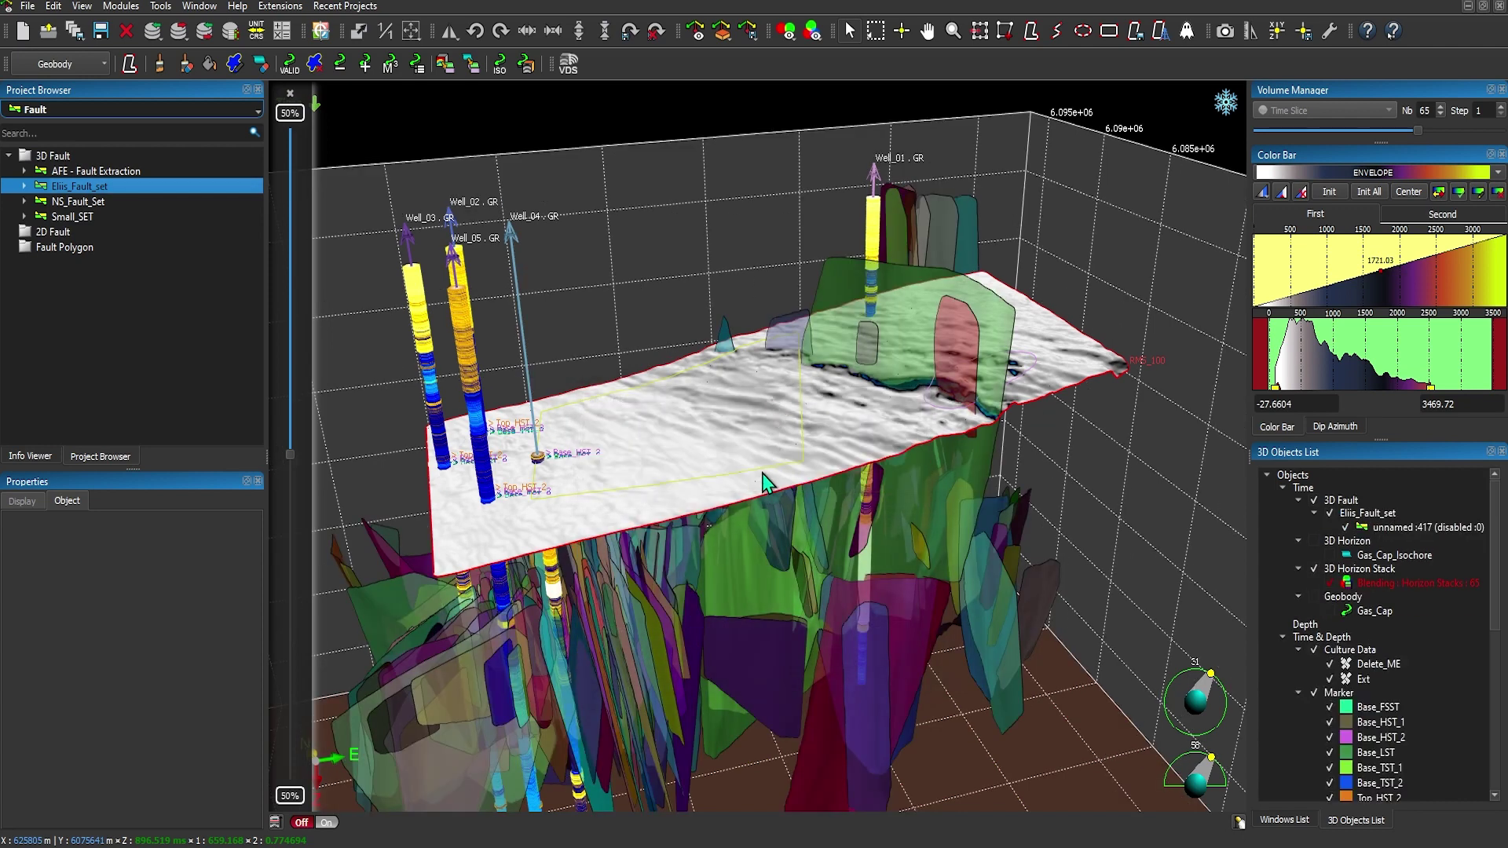
Hide the blended horizon stack and inspect the fault set from several angles, ending in Top View.
{"action": "left_click", "coordinate": [1329, 583]}
{"action": "left_click_drag", "start_coordinate": [771, 610], "coordinate": [711, 399]}
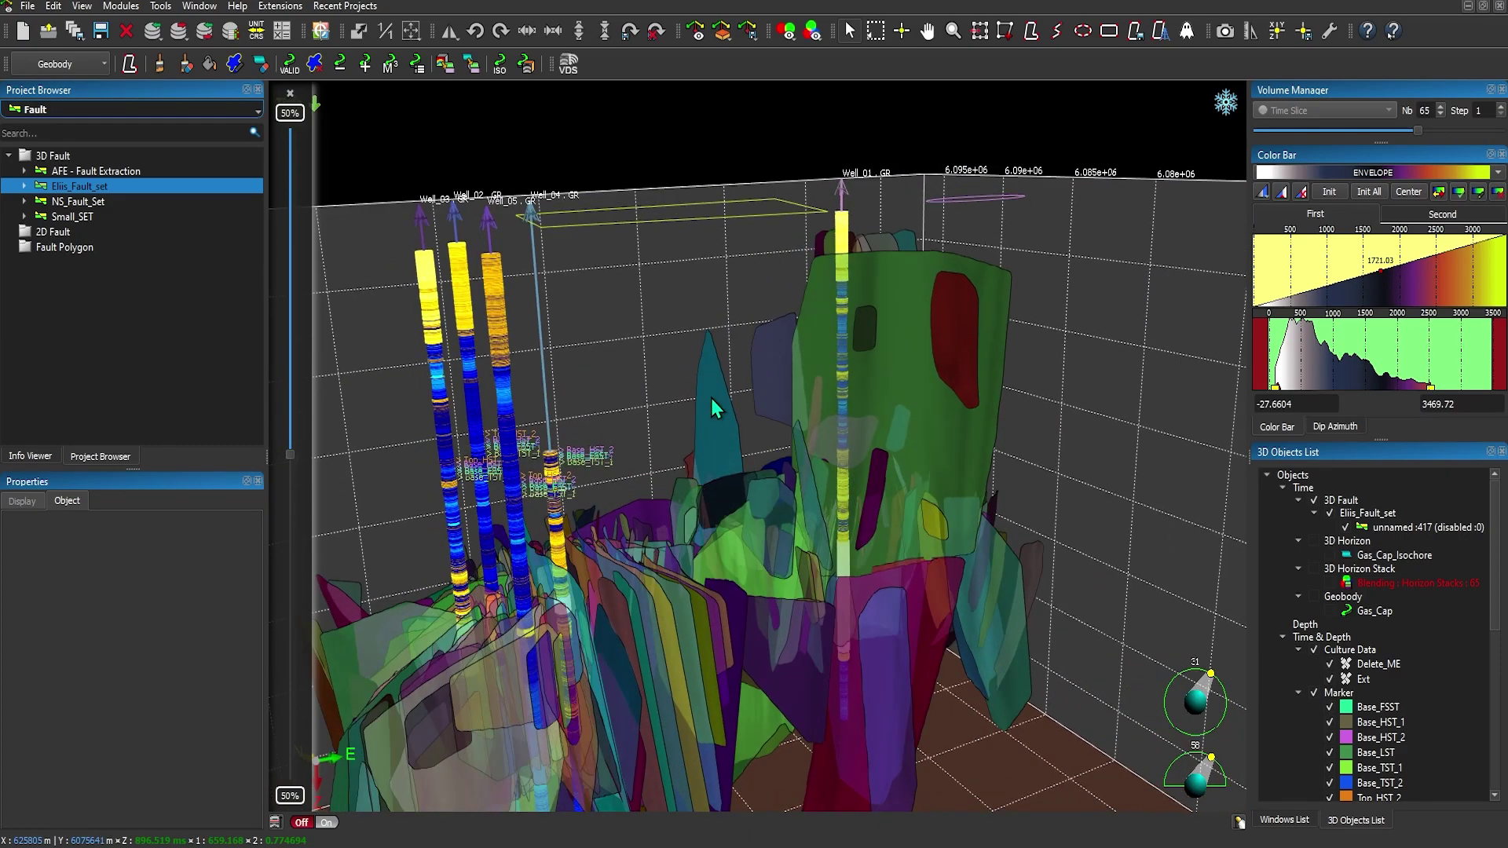
{"action": "left_click", "coordinate": [1098, 397]}
{"action": "left_click_drag", "start_coordinate": [795, 525], "coordinate": [787, 424]}
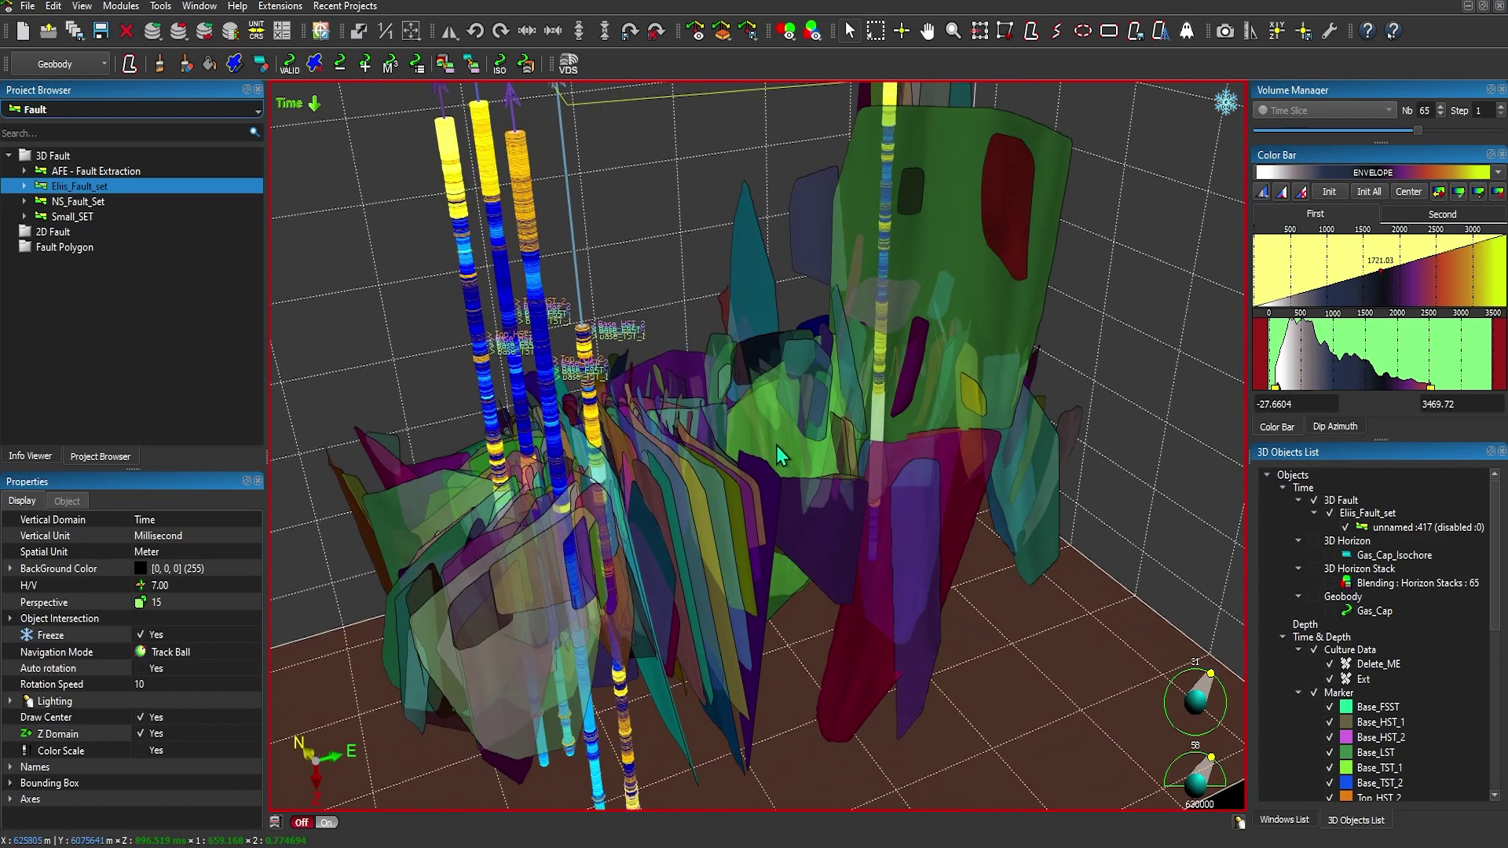
{"action": "left_click_drag", "start_coordinate": [790, 459], "coordinate": [735, 457]}
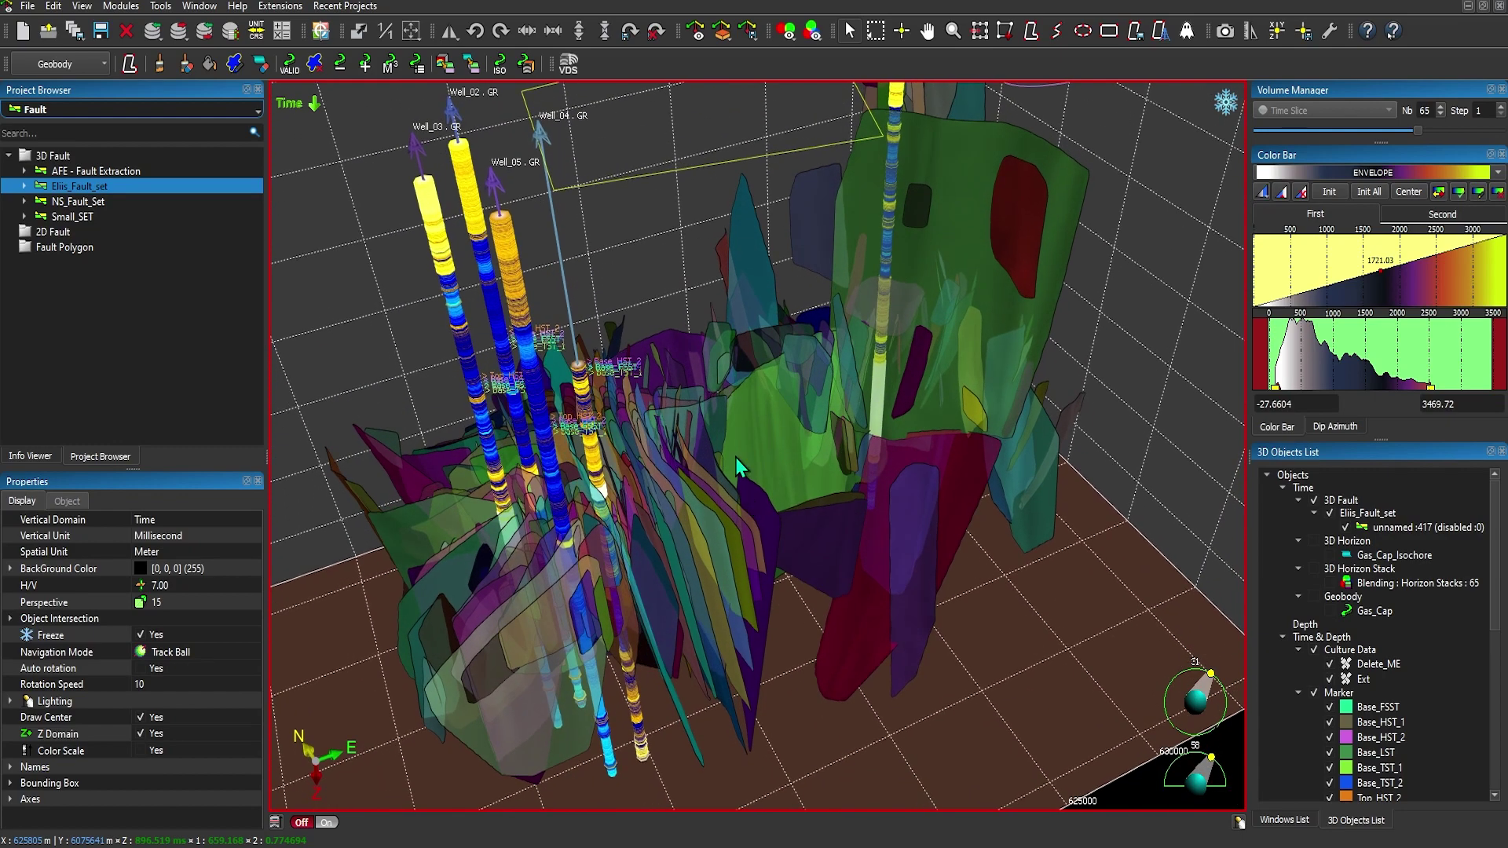
{"action": "left_click", "coordinate": [748, 33]}
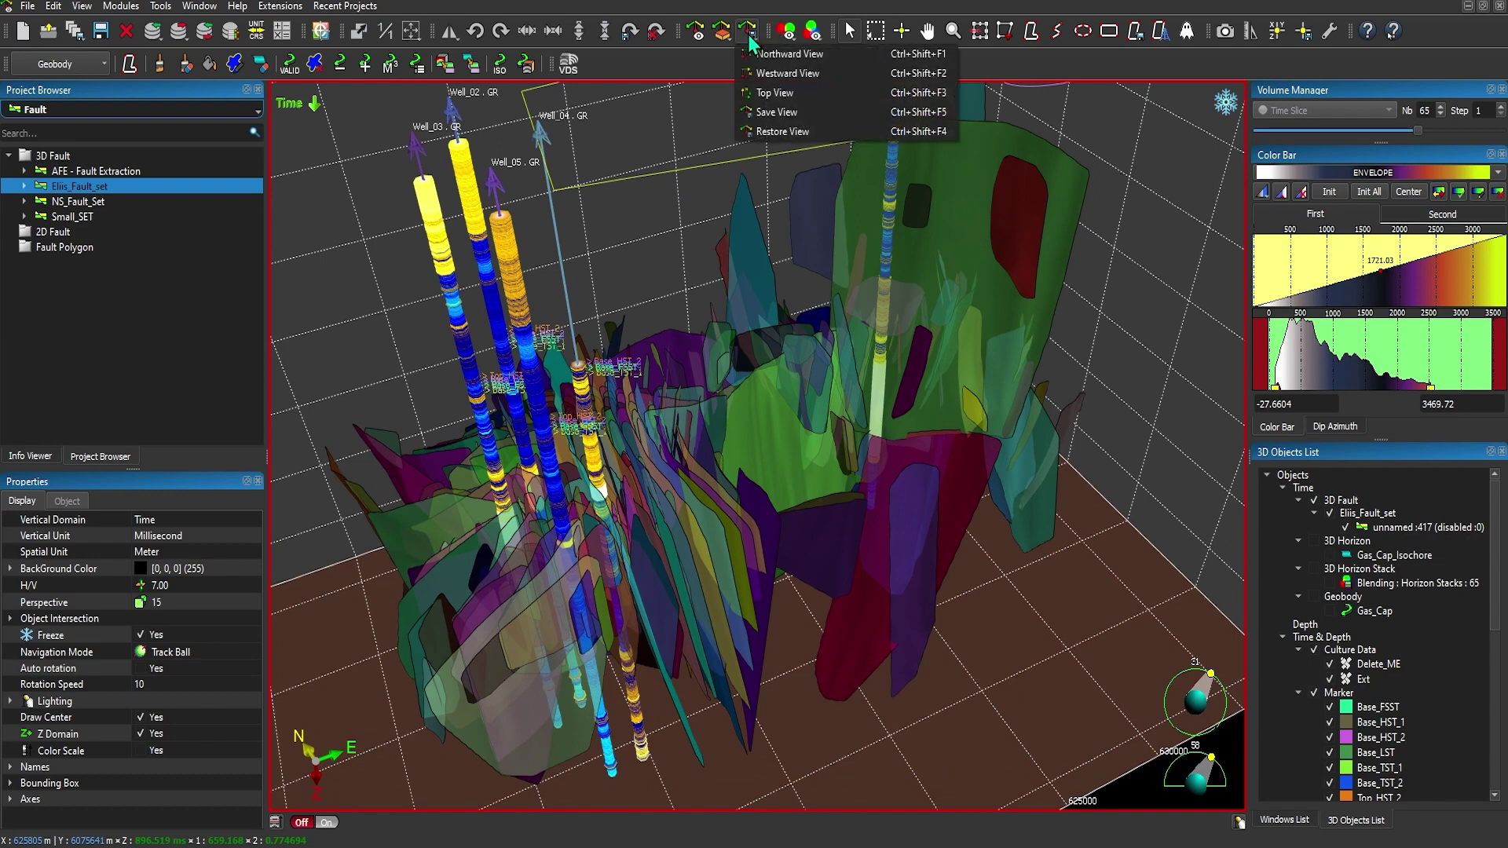
{"action": "left_click", "coordinate": [755, 92]}
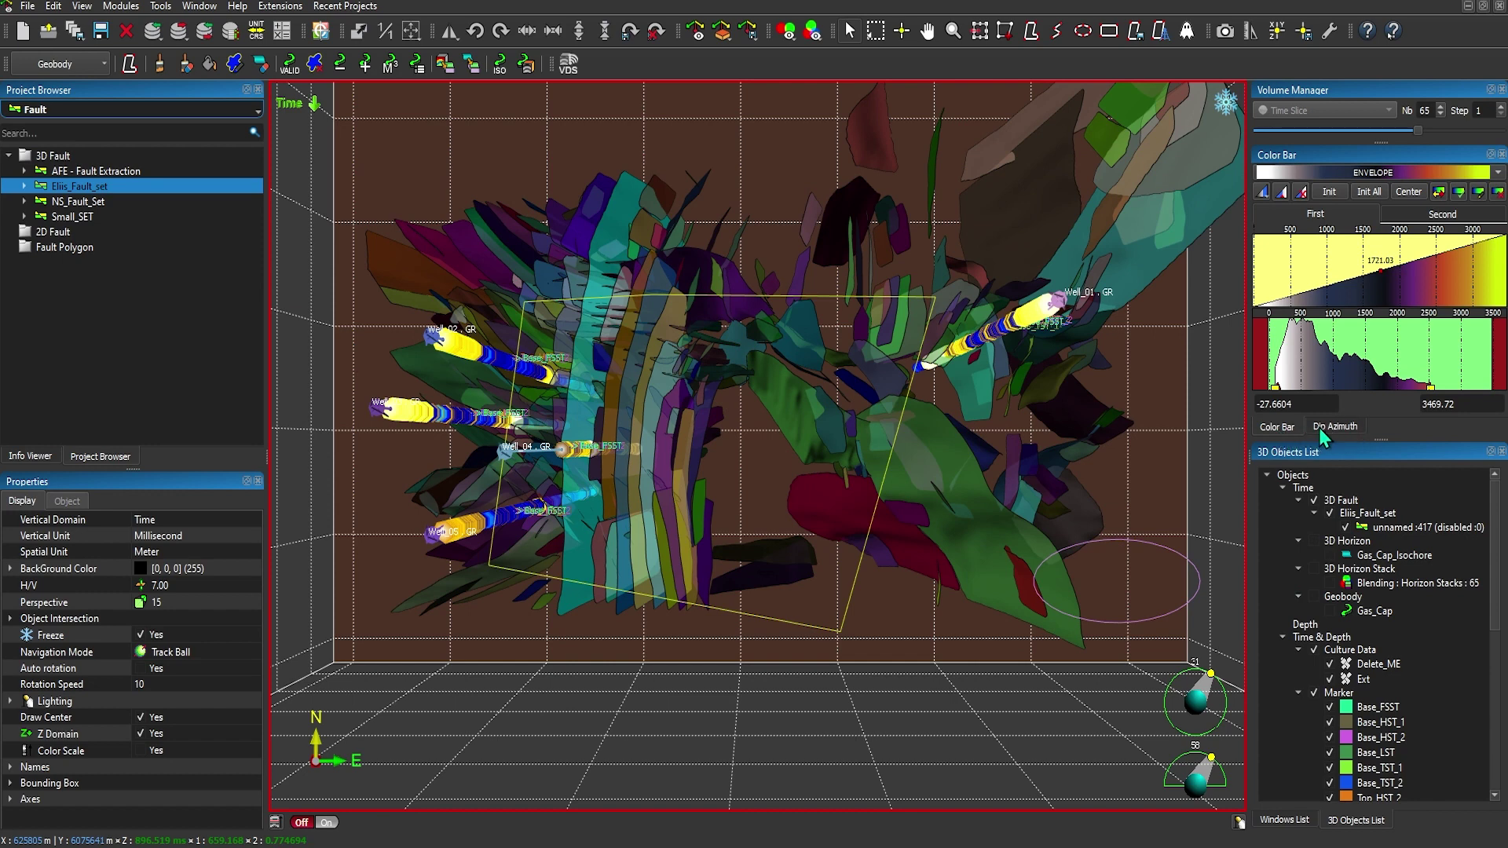
Filter out small faults in the Dip Azimuth settings with a minimum size of 63, and inspect the remaining planes.
{"action": "left_click", "coordinate": [1345, 429]}
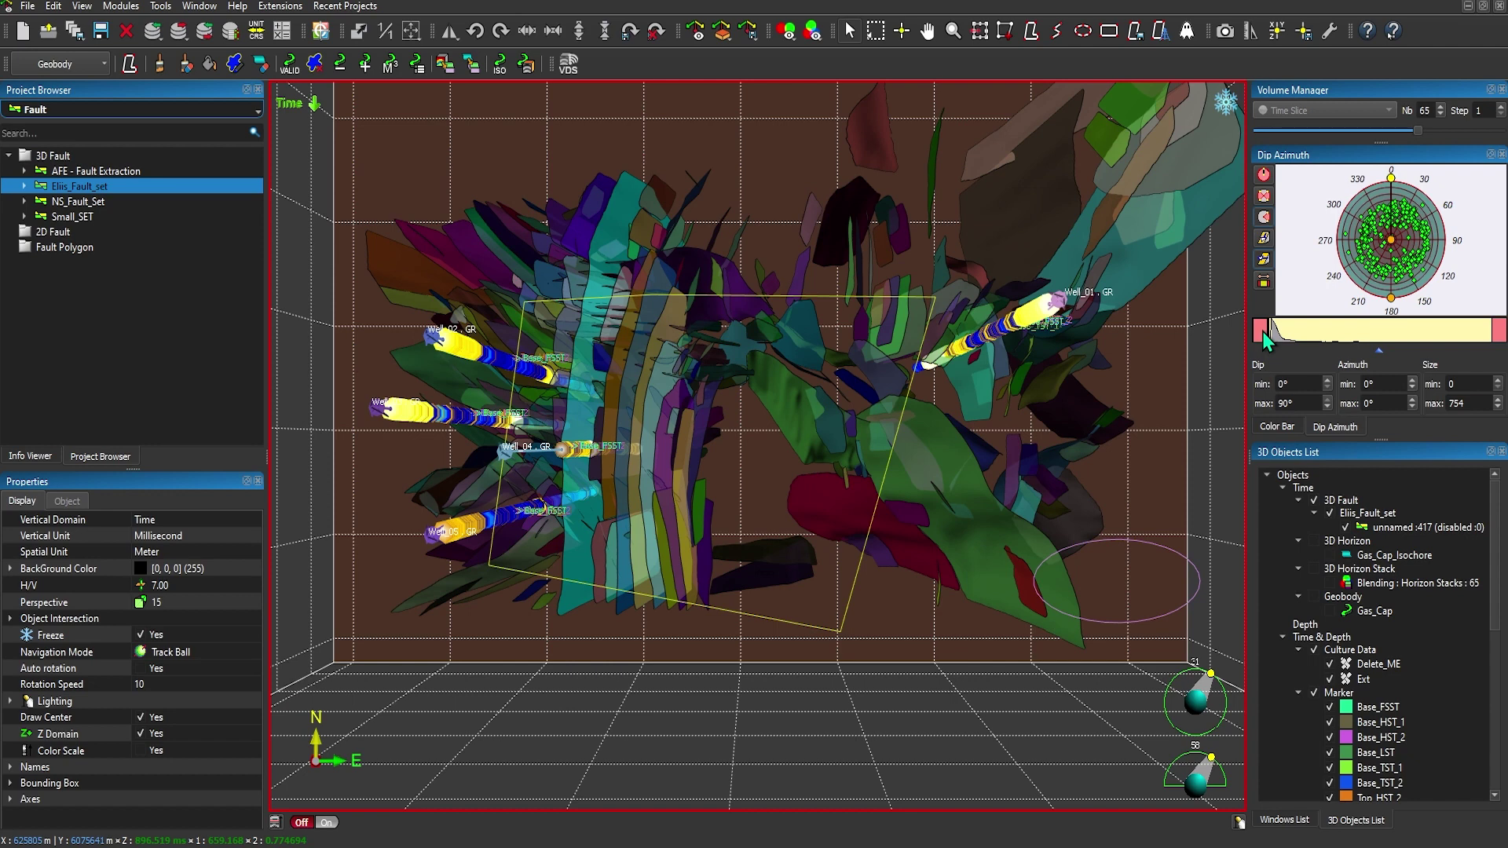
{"action": "mouse_move", "coordinate": [1264, 330]}
{"action": "left_mouse_down"}
{"action": "mouse_move", "coordinate": [1310, 326]}
{"action": "mouse_move", "coordinate": [1284, 335]}
{"action": "left_mouse_up"}
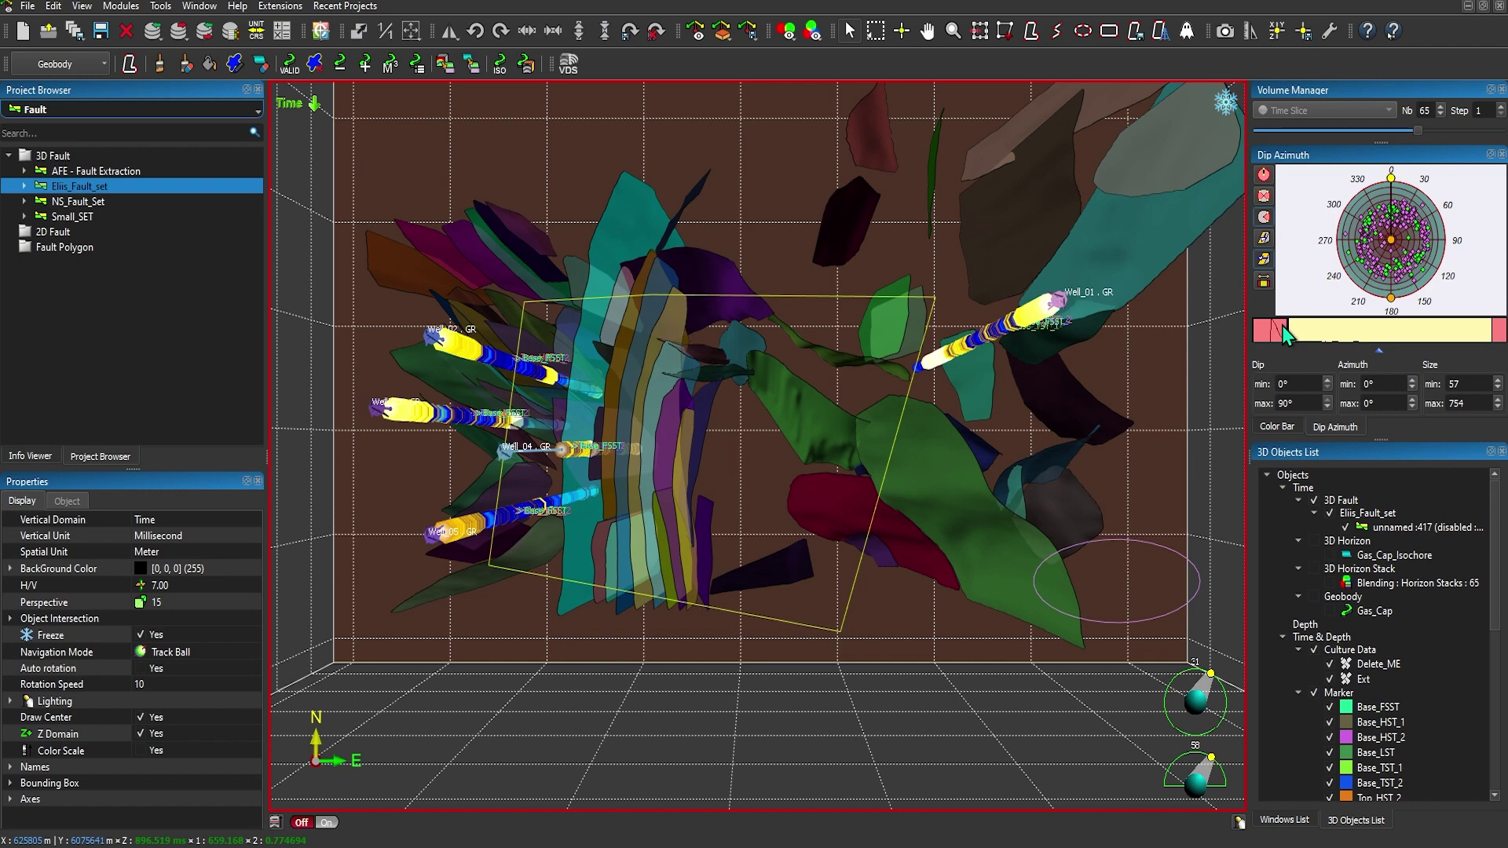
{"action": "left_click_drag", "start_coordinate": [1283, 327], "coordinate": [1284, 327]}
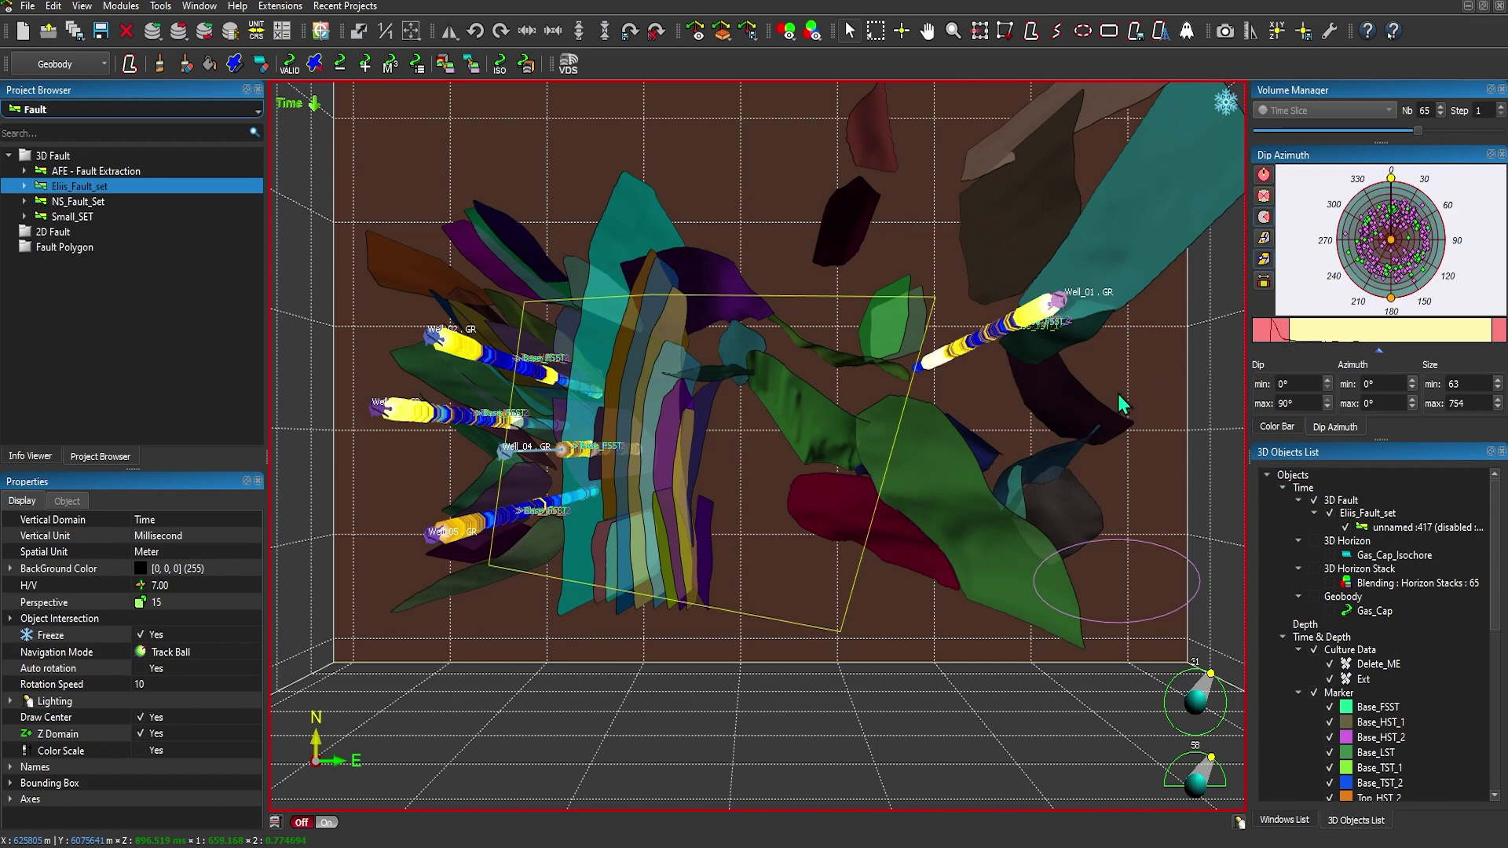
{"action": "mouse_move", "coordinate": [745, 502]}
{"action": "left_mouse_down"}
{"action": "mouse_move", "coordinate": [760, 474]}
{"action": "mouse_move", "coordinate": [762, 487]}
{"action": "left_mouse_up"}
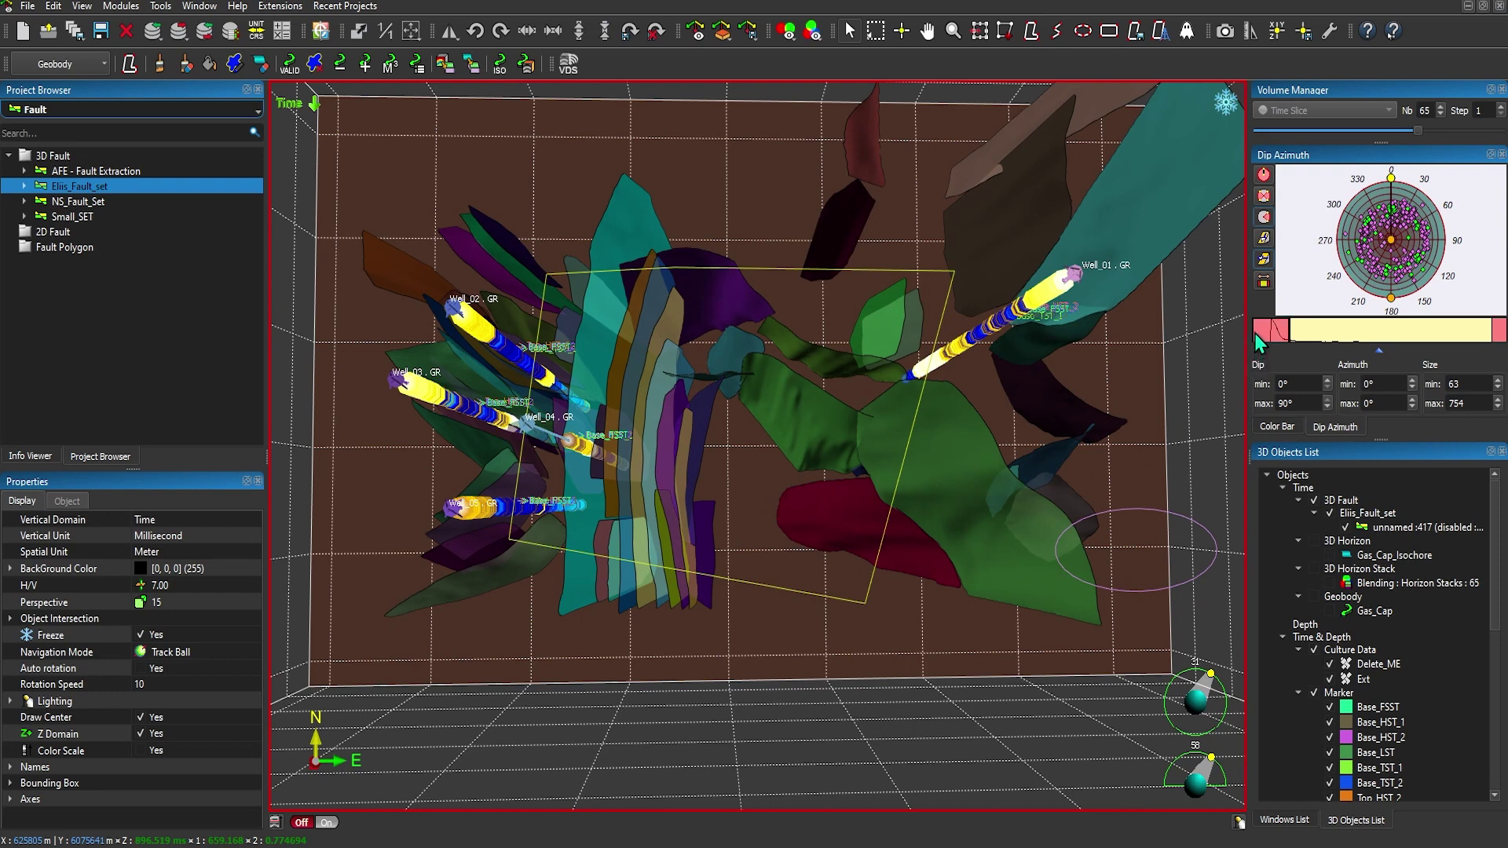
{"action": "left_click_drag", "start_coordinate": [808, 494], "coordinate": [707, 540]}
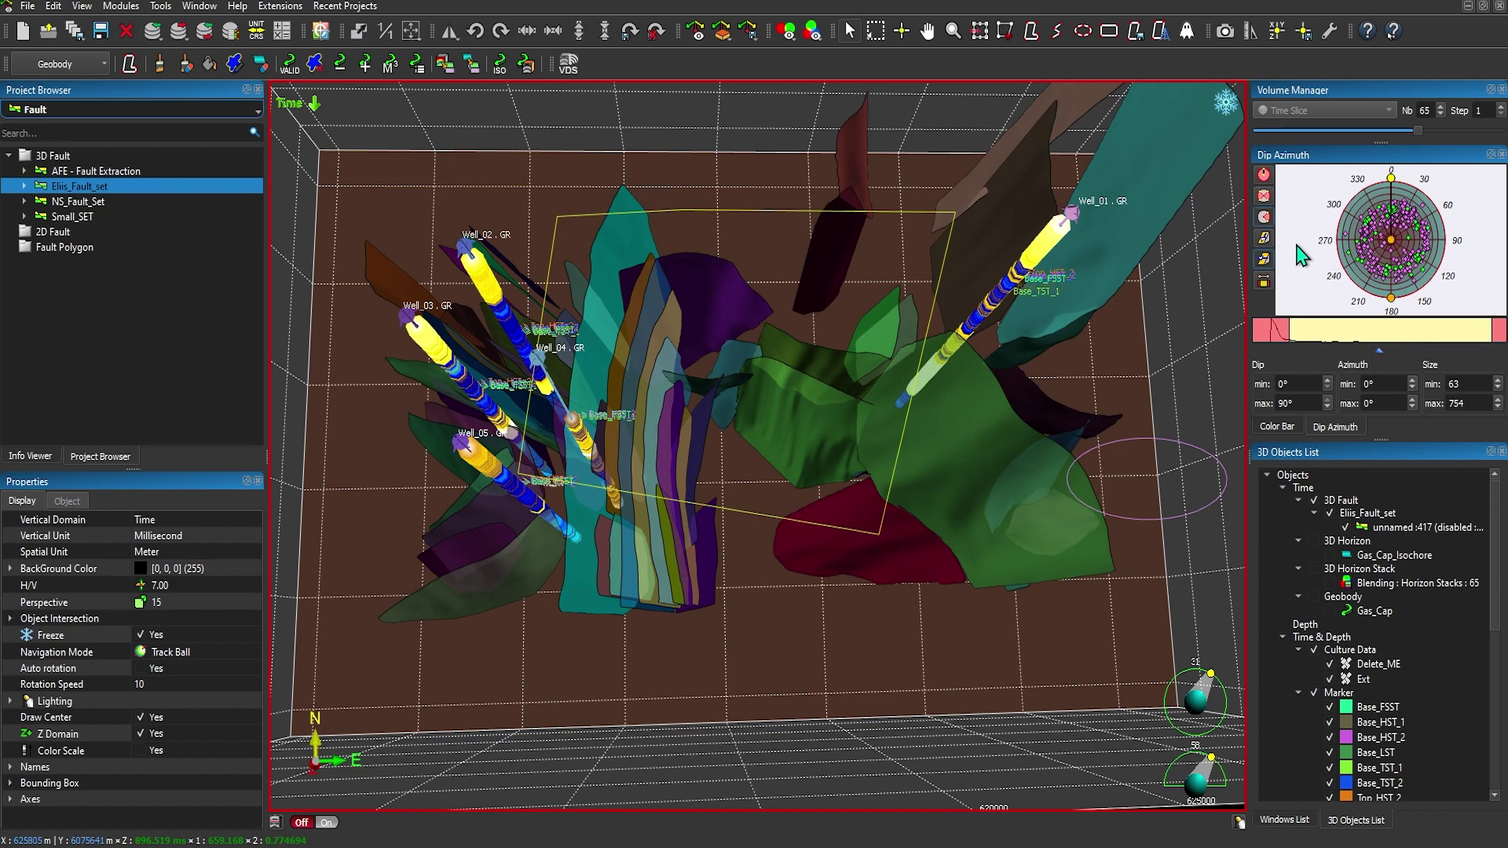
Filter the faults by azimuth with a symmetric sector running from 331° to 30°.
{"action": "left_click", "coordinate": [1263, 198]}
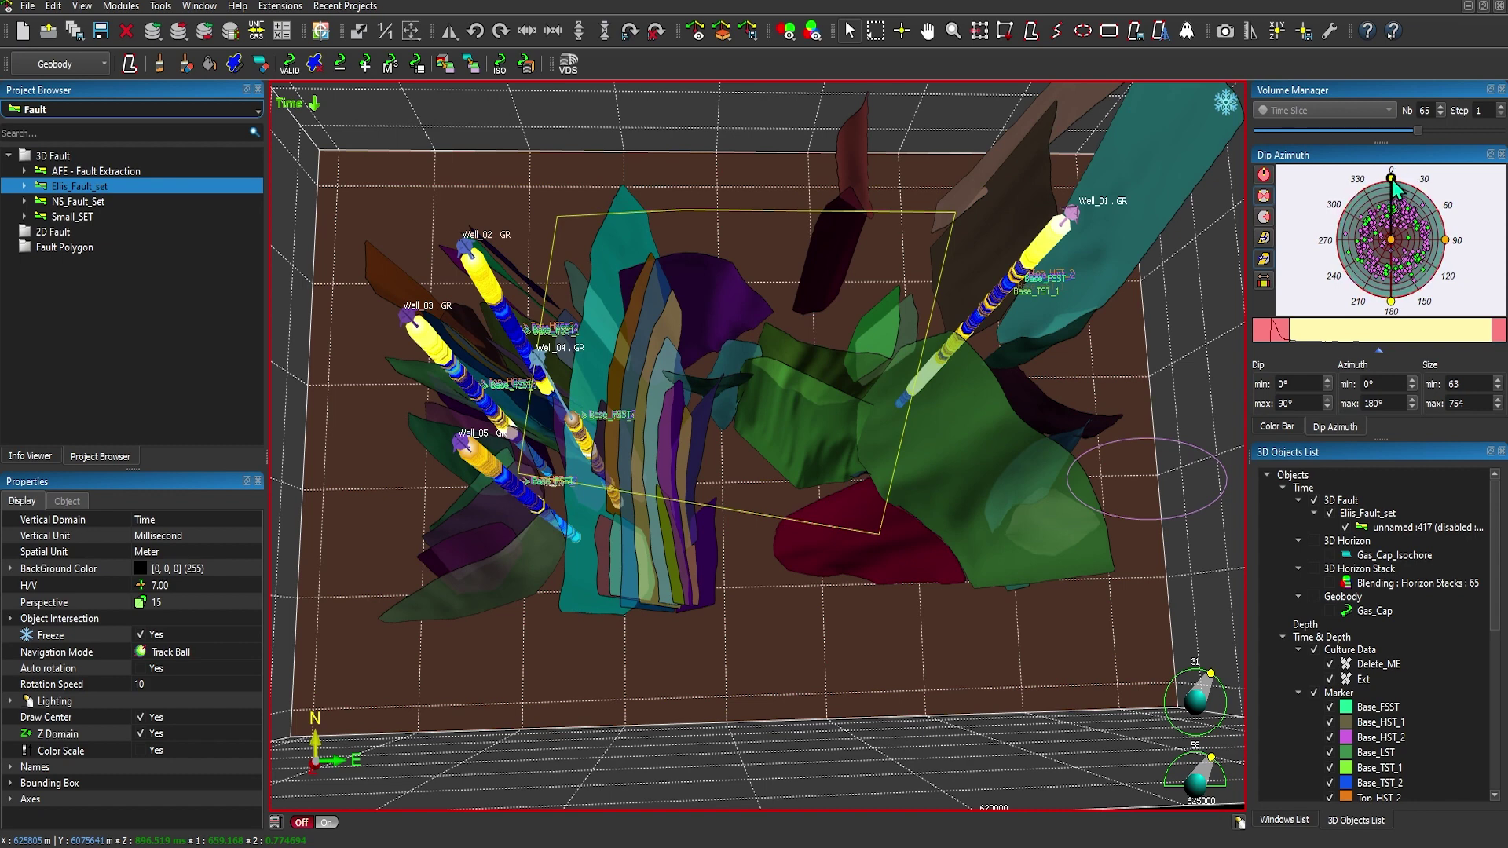
{"action": "left_click_drag", "start_coordinate": [1392, 181], "coordinate": [1438, 275]}
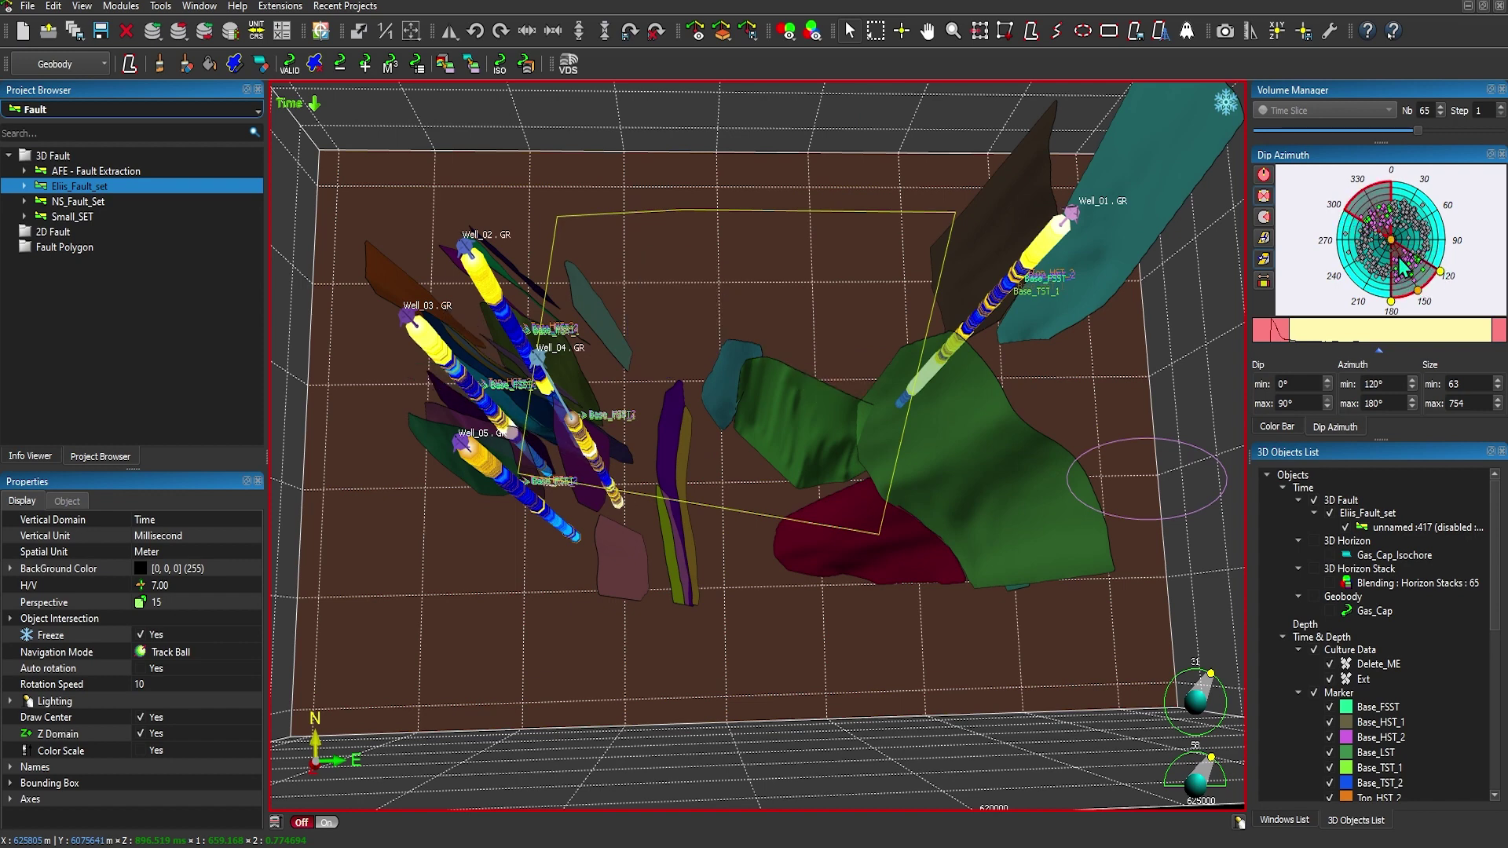
{"action": "left_click_drag", "start_coordinate": [1406, 275], "coordinate": [1390, 276]}
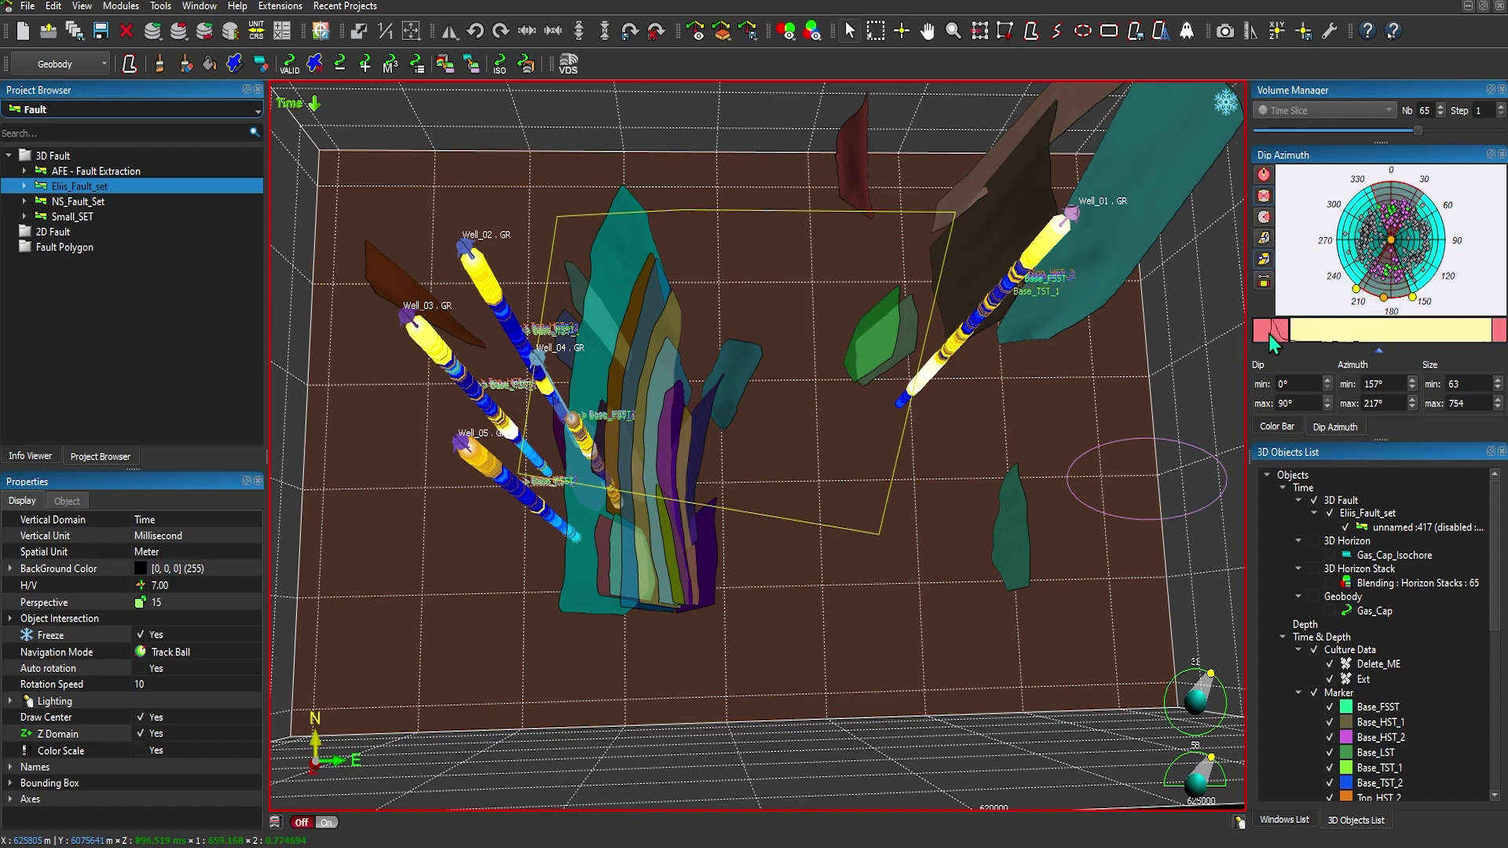
{"action": "left_click_drag", "start_coordinate": [1367, 236], "coordinate": [1395, 187]}
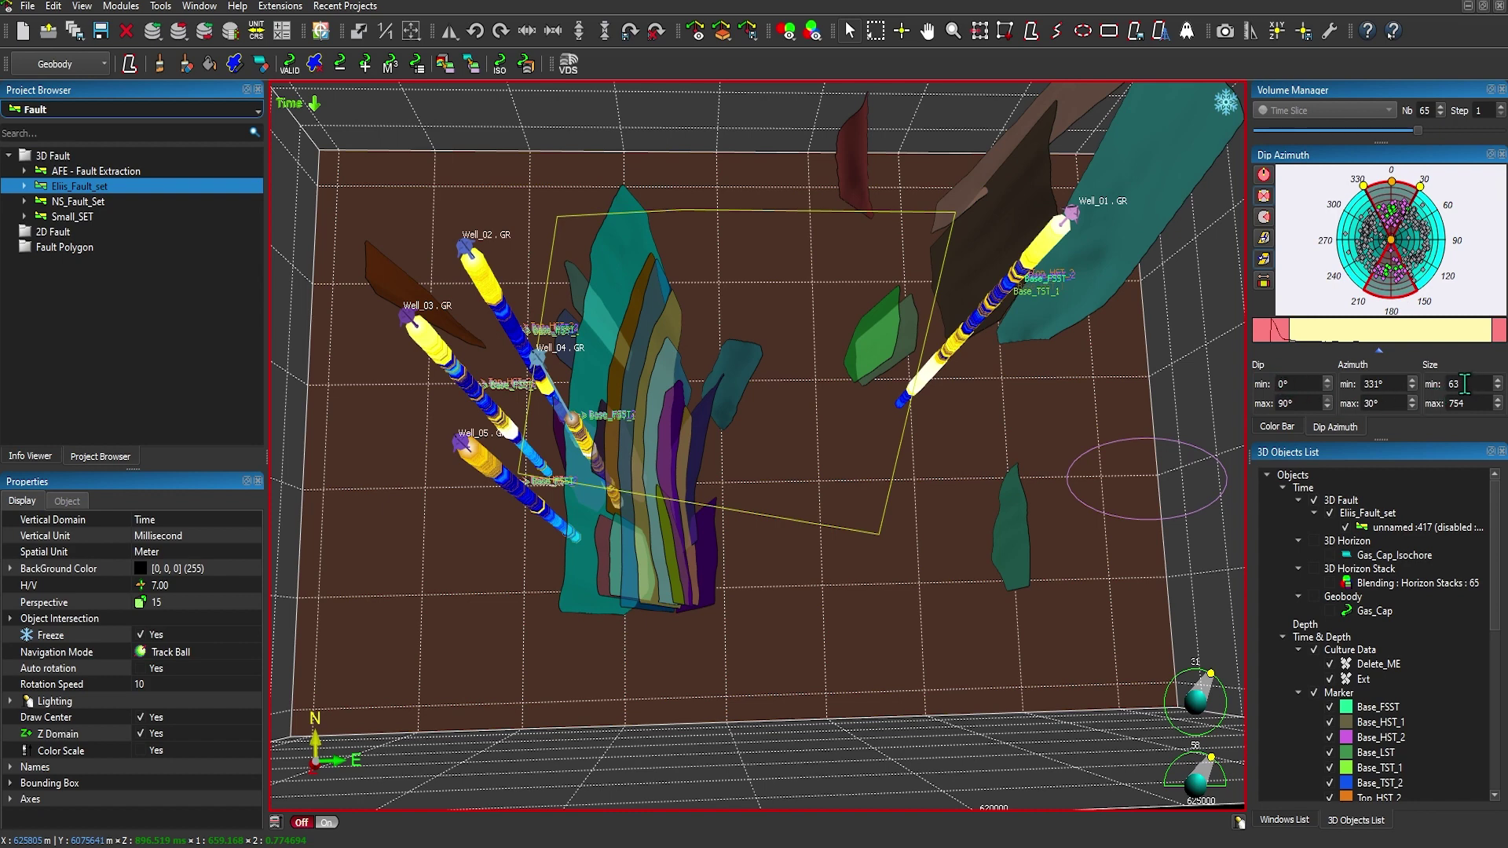
Restrict the fault filter to dips between 36° and 69° in the Dip Azimuth settings.
{"action": "type", "text": "4"}
{"action": "mouse_move", "coordinate": [1392, 244]}
{"action": "left_mouse_down"}
{"action": "mouse_move", "coordinate": [1390, 215]}
{"action": "mouse_move", "coordinate": [1395, 234]}
{"action": "left_mouse_up"}
{"action": "left_click_drag", "start_coordinate": [1391, 180], "coordinate": [1394, 212]}
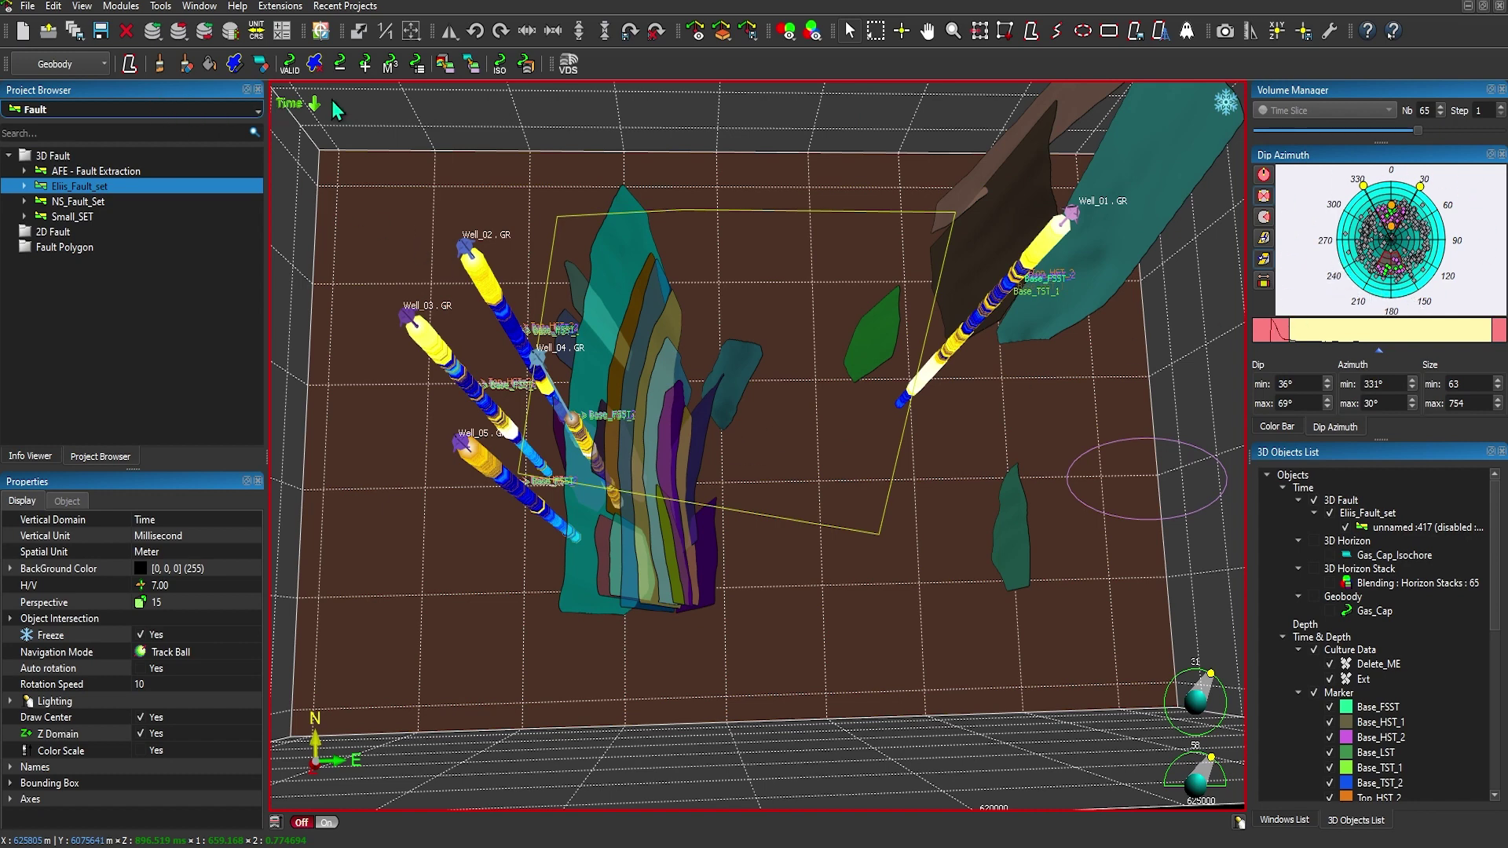
Switch to the Fault tools and save only the visible faults as a new fault set named TEST.
{"action": "left_click", "coordinate": [85, 64]}
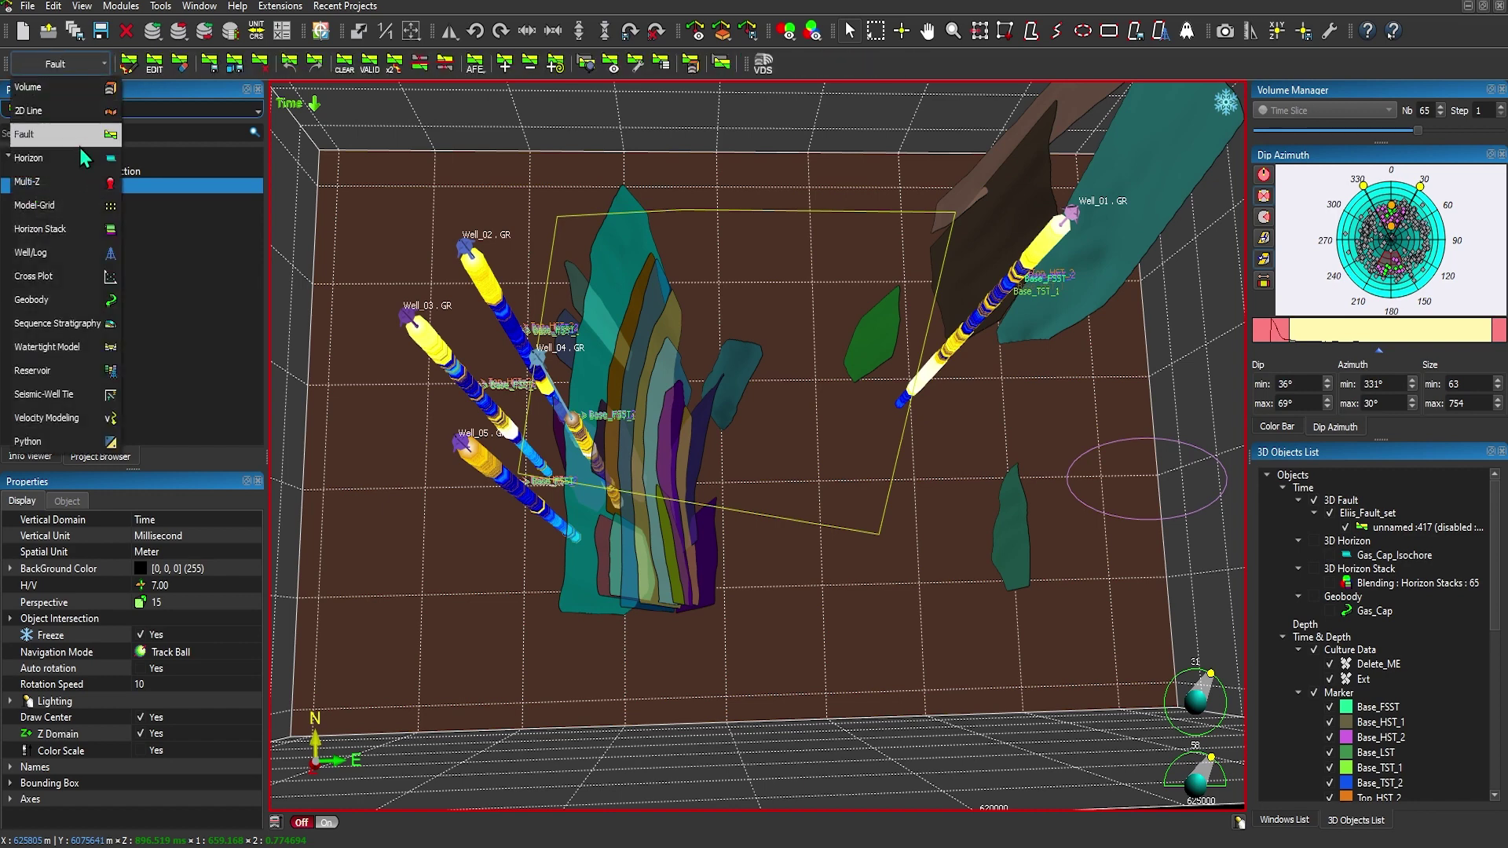
{"action": "left_click", "coordinate": [99, 123]}
{"action": "left_click", "coordinate": [210, 69]}
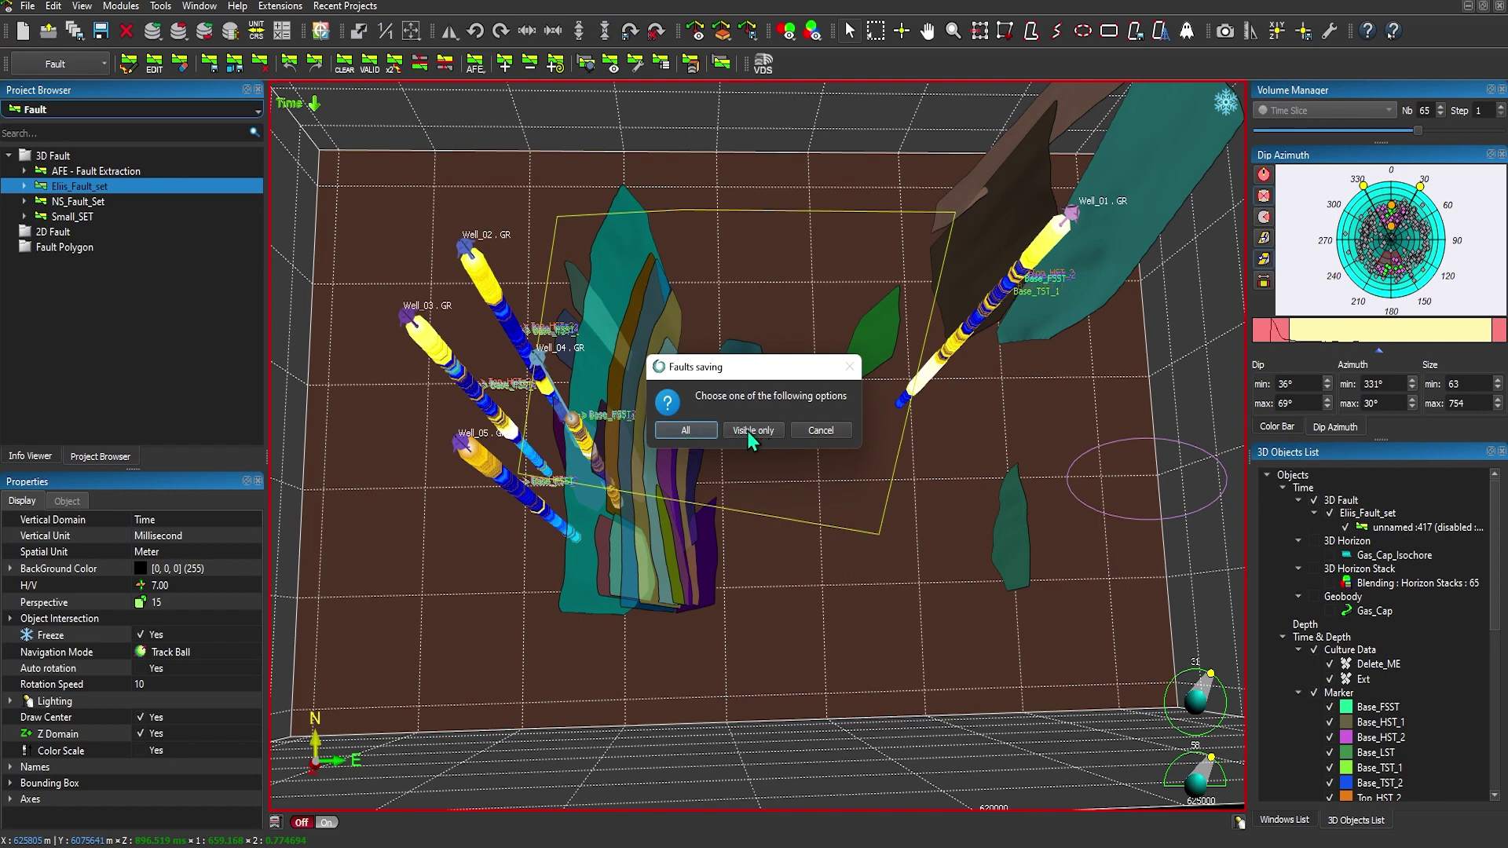
{"action": "left_click", "coordinate": [747, 431]}
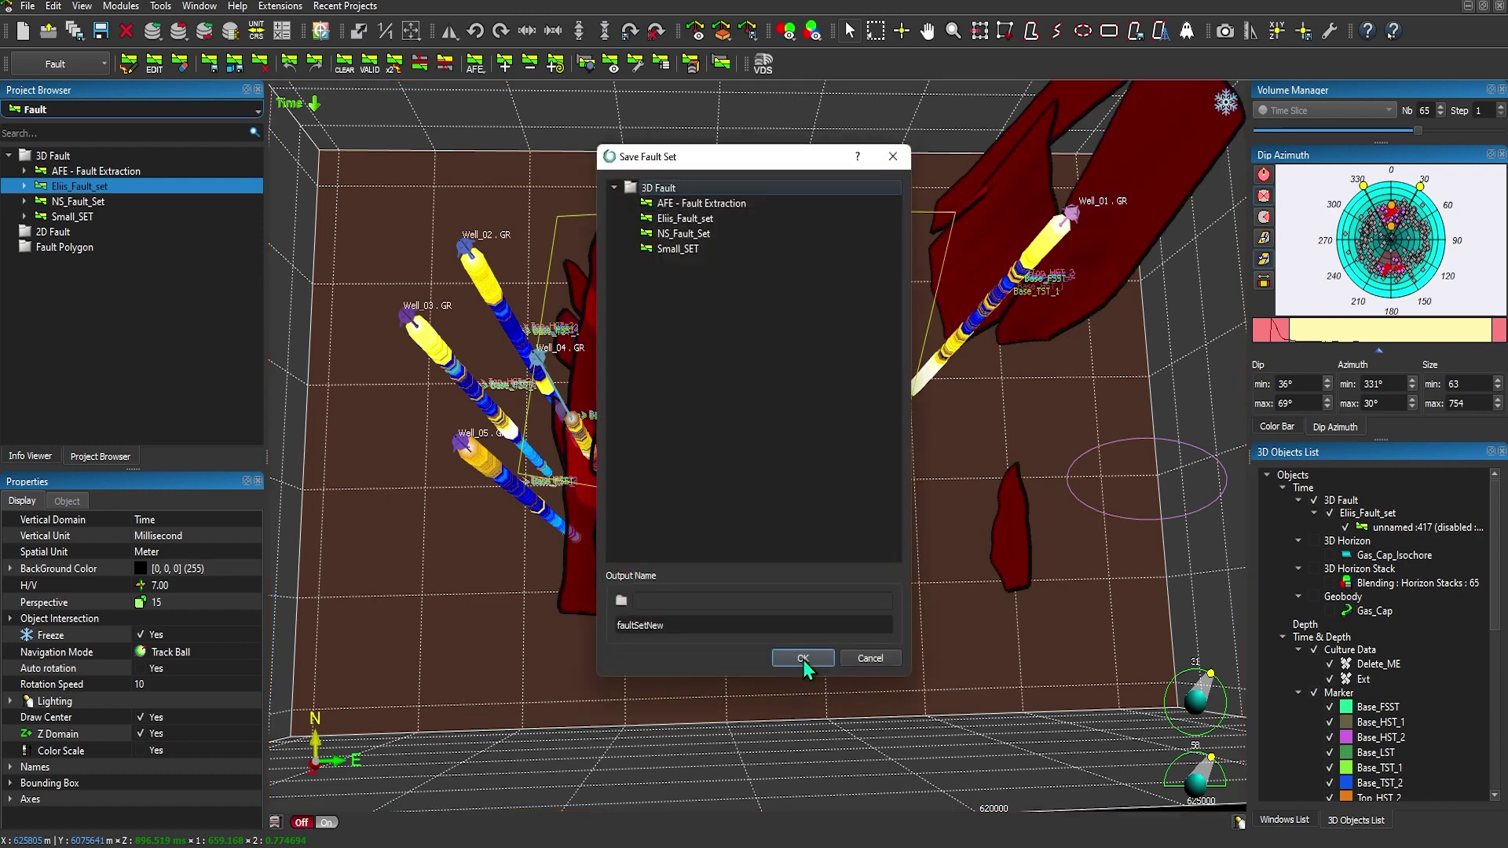
{"action": "left_click_drag", "start_coordinate": [665, 624], "coordinate": [564, 628]}
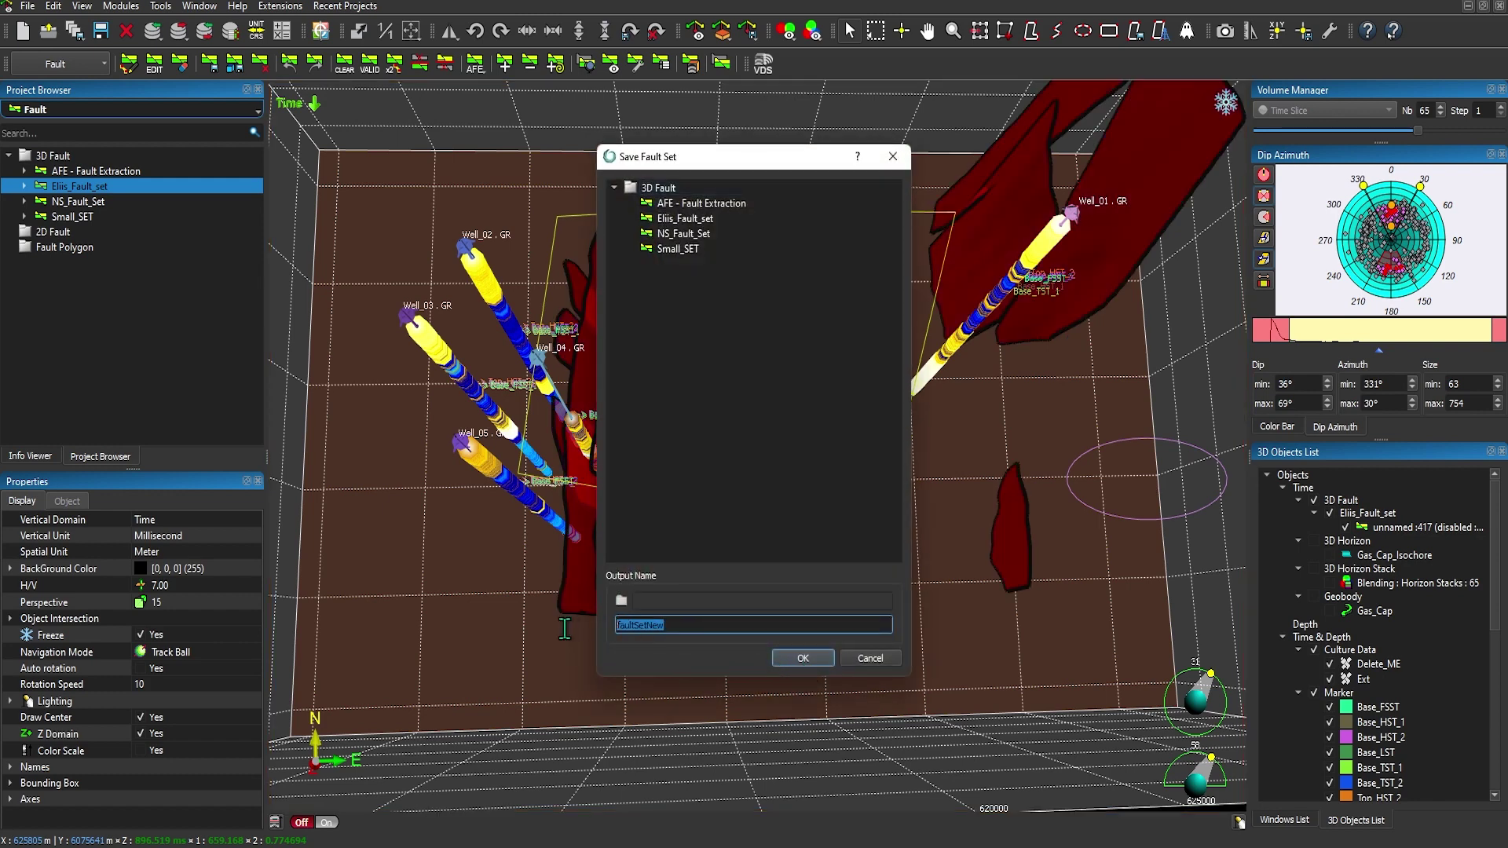
{"action": "type", "text": "TEST"}
{"action": "left_click", "coordinate": [775, 657]}
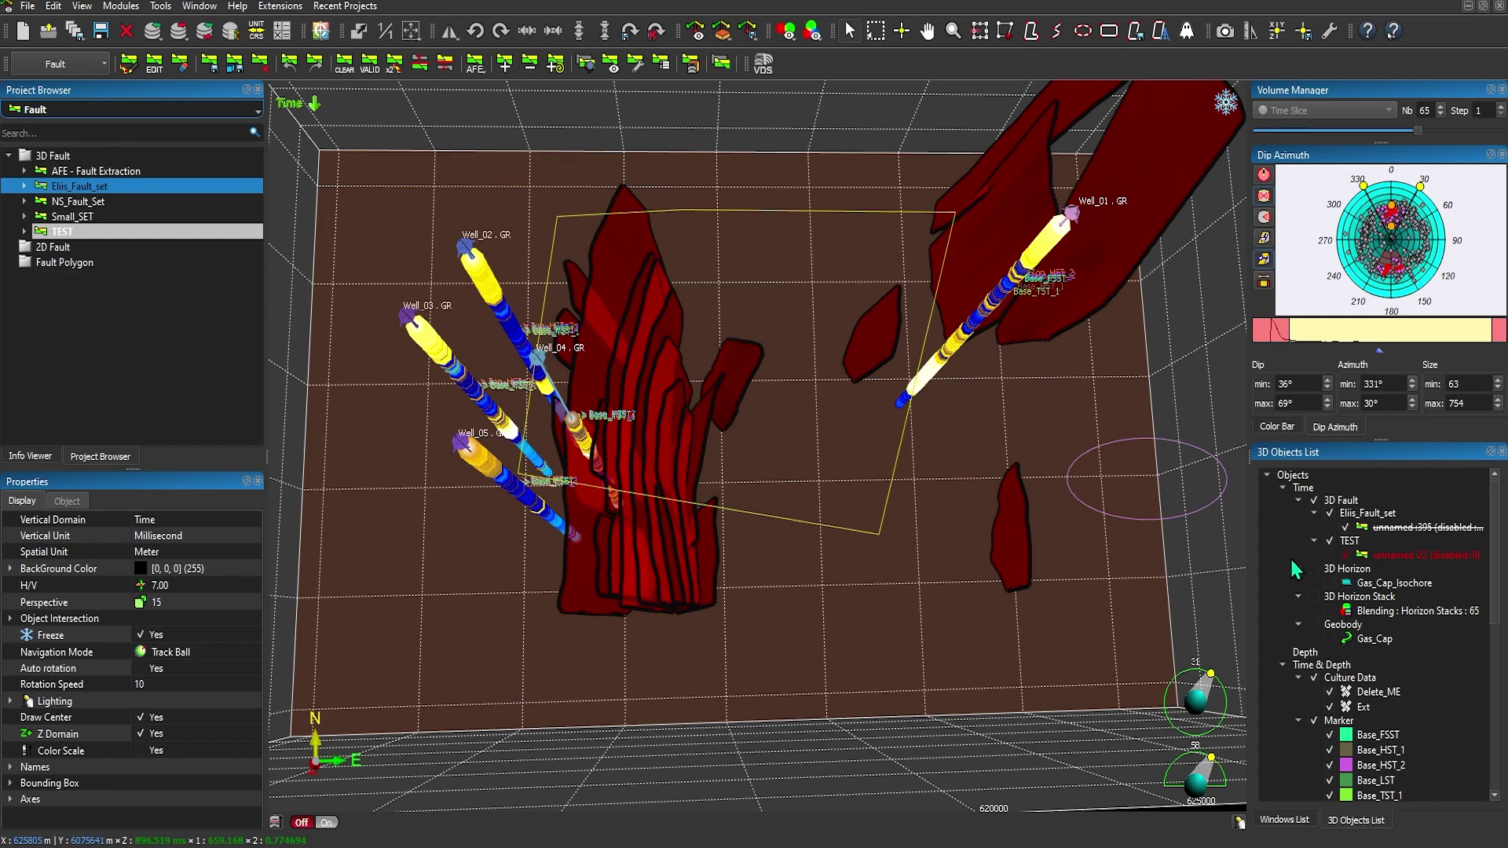
Unselect the TEST faults in the 3D viewer and inspect them from an oblique angle.
{"action": "right_click", "coordinate": [1397, 556]}
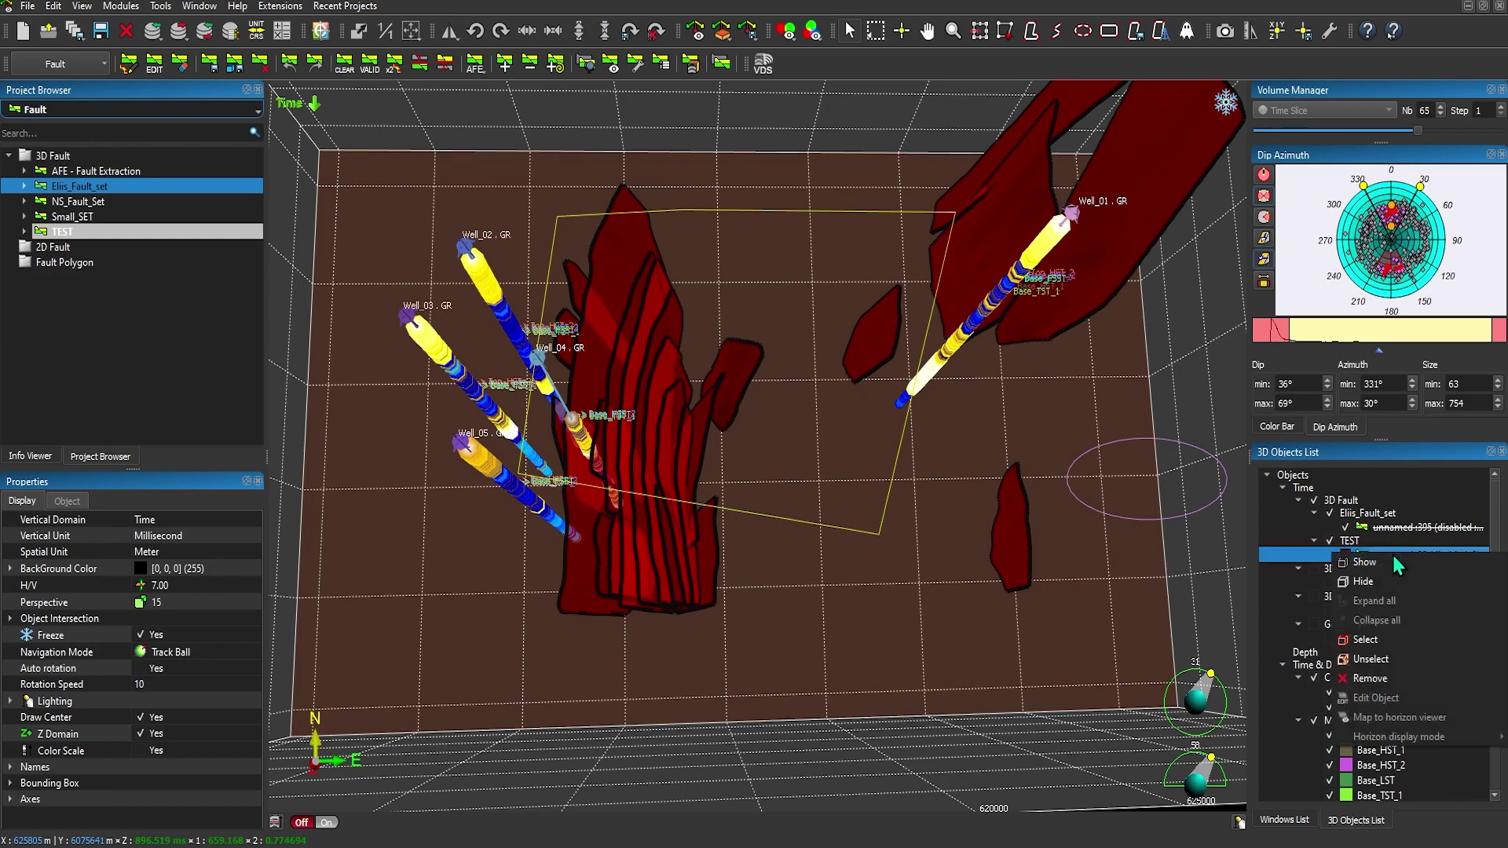
{"action": "left_click", "coordinate": [1383, 664]}
{"action": "left_click_drag", "start_coordinate": [822, 584], "coordinate": [934, 443]}
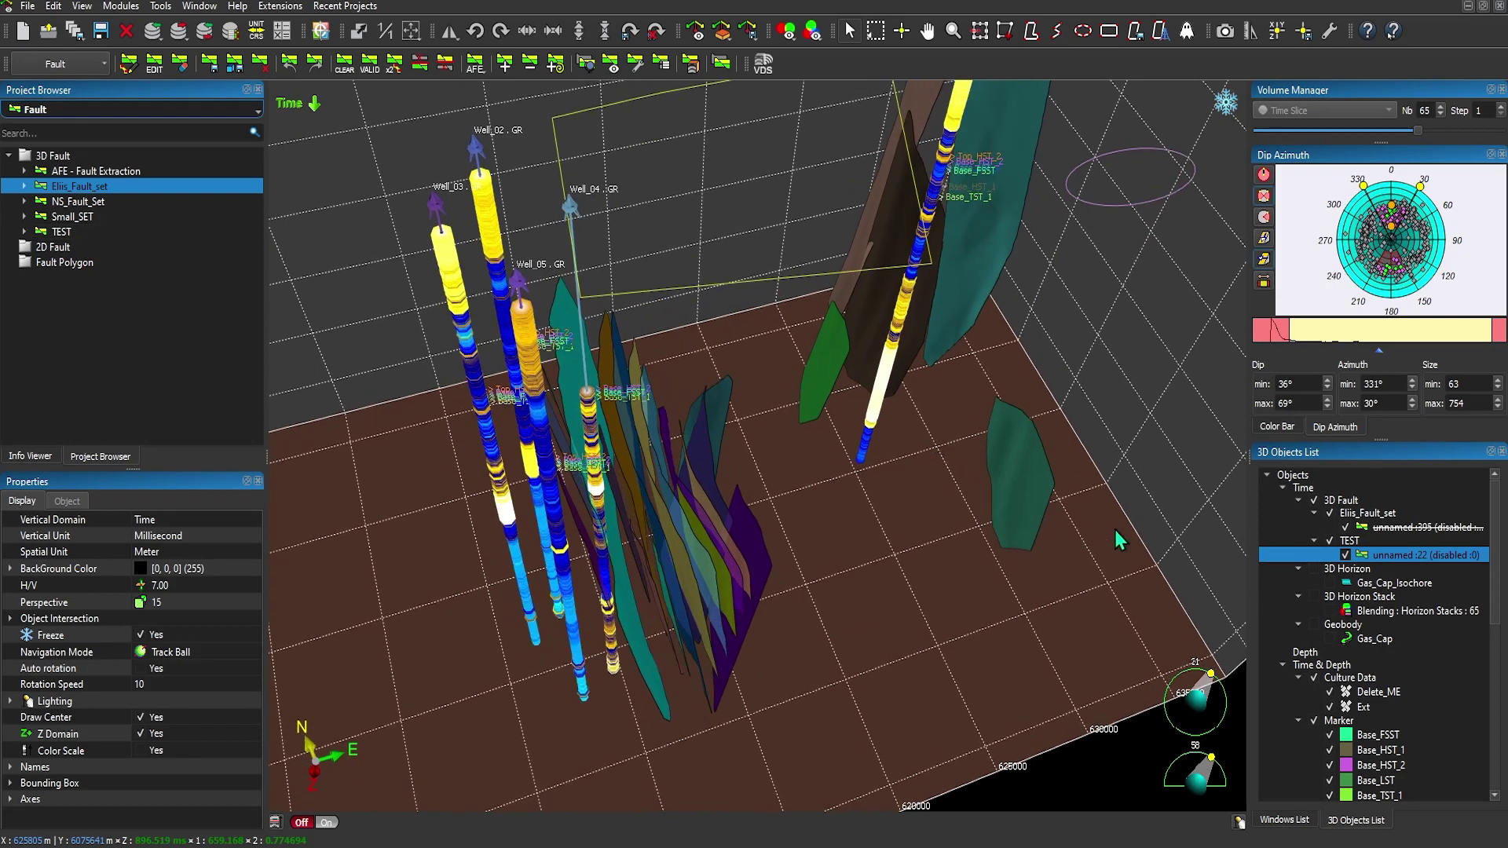
Show the Gas_Cap_Isochore horizon and the Gas_Cap geobody alongside the TEST faults in the 3D viewer.
{"action": "left_click", "coordinate": [1329, 584]}
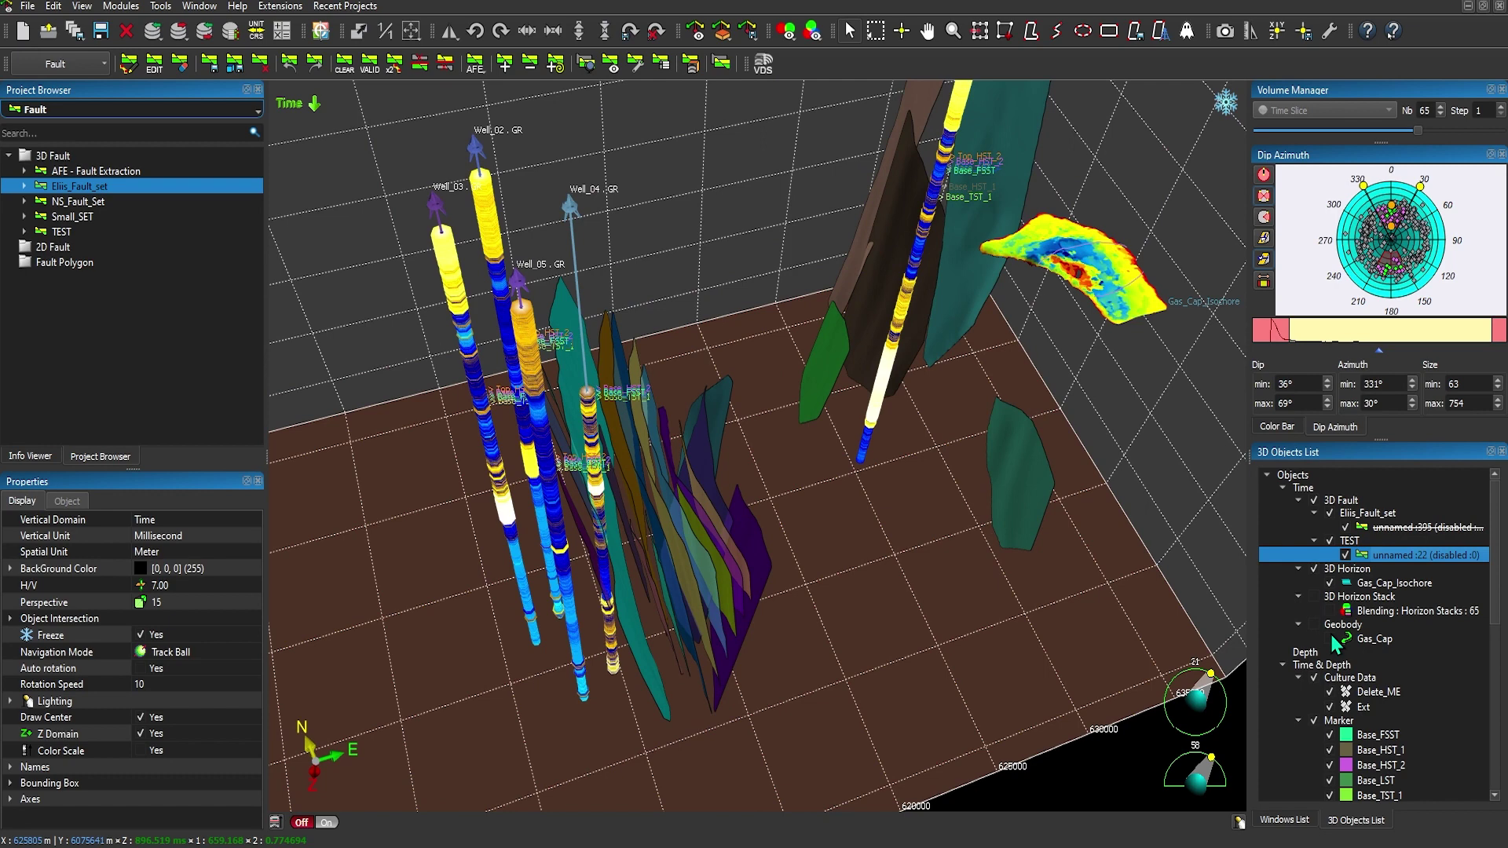
{"action": "left_click", "coordinate": [1330, 638]}
{"action": "left_click", "coordinate": [1329, 541]}
{"action": "scroll", "coordinate": [1319, 635], "scroll_direction": "down", "scroll_amount": 5}
{"action": "scroll", "coordinate": [1319, 635], "scroll_direction": "up", "scroll_amount": 5}
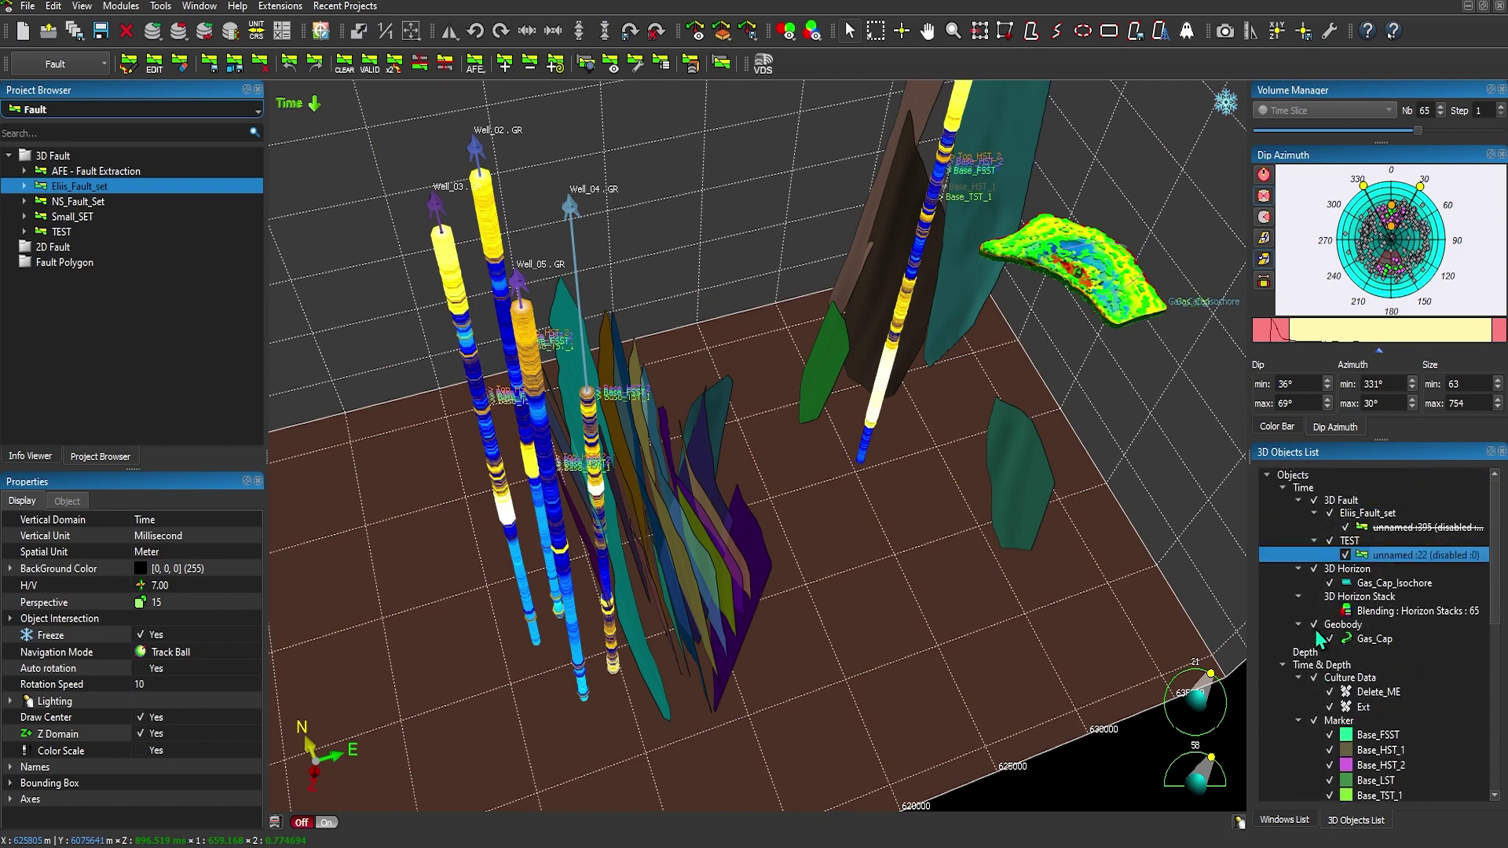
{"action": "left_click_drag", "start_coordinate": [803, 567], "coordinate": [760, 465]}
{"action": "scroll", "coordinate": [87, 110], "scroll_direction": "down", "scroll_amount": 2}
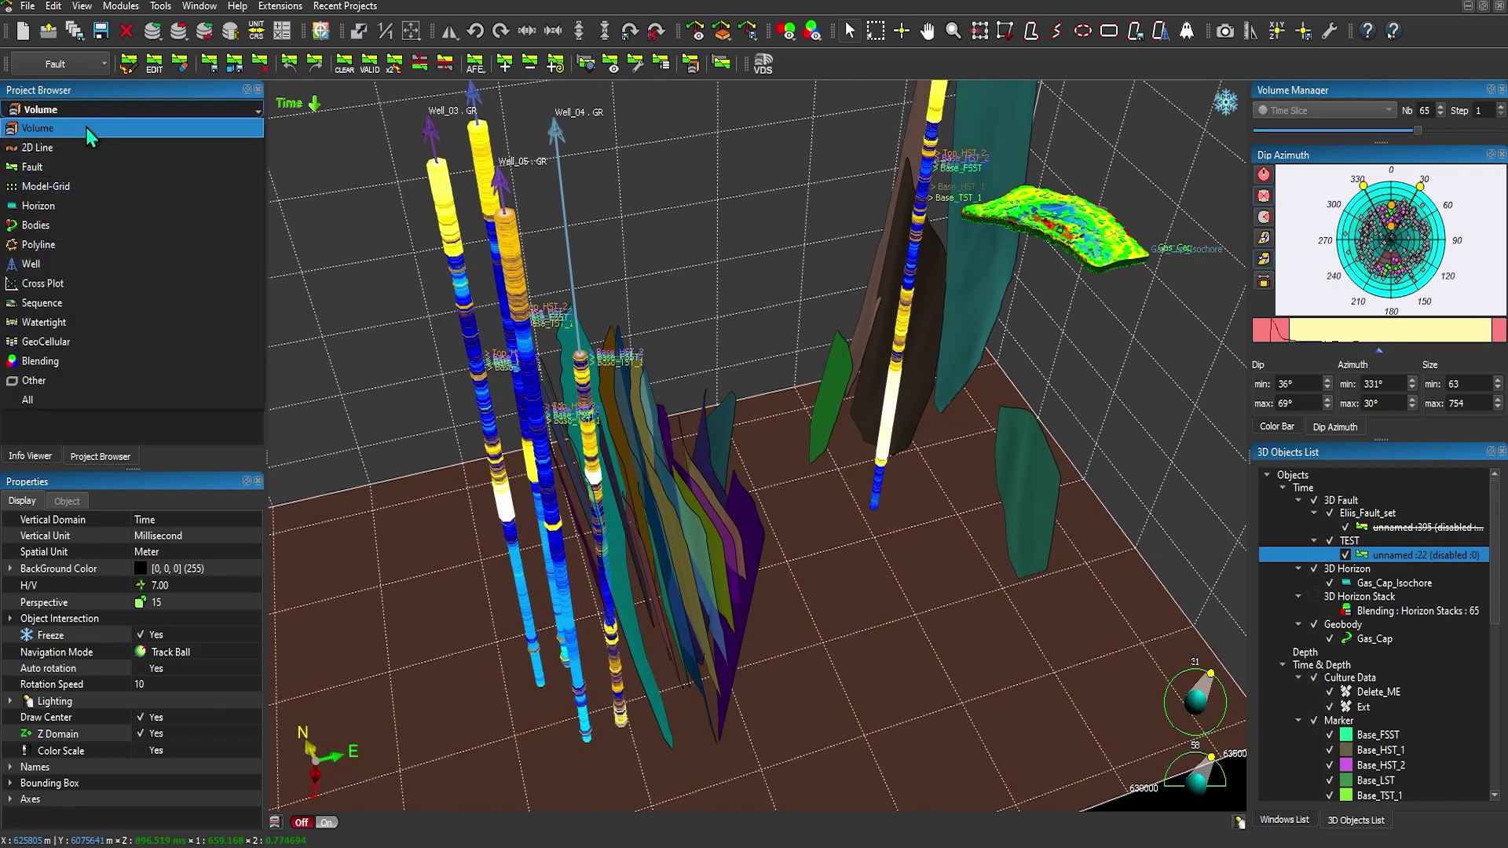
Filter the project data to Volume and add the Seismic volume as an inline section to the 3D viewer.
{"action": "left_click", "coordinate": [40, 217]}
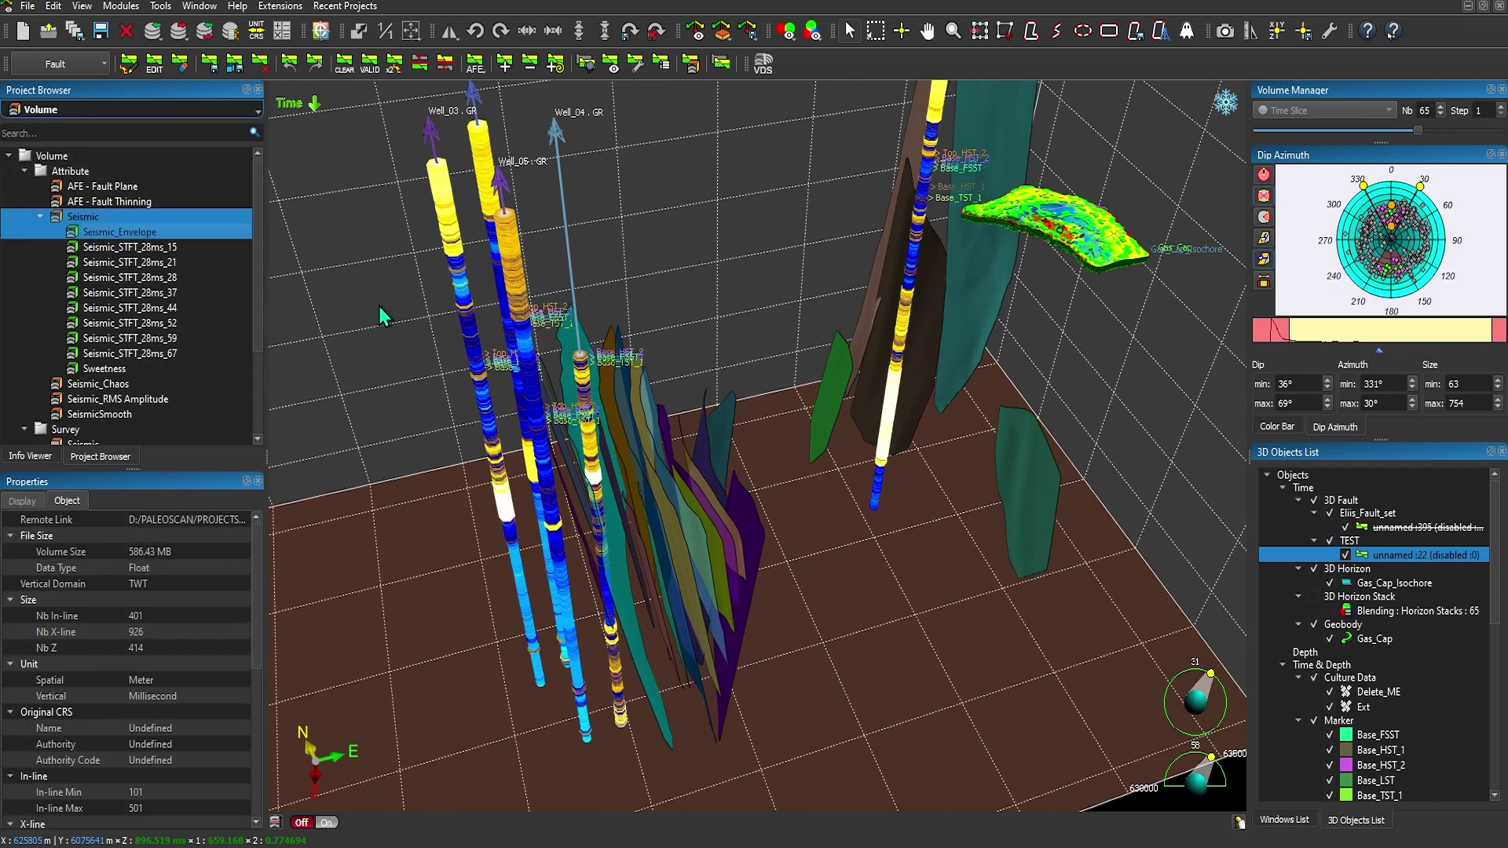
{"action": "left_click", "coordinate": [35, 204], "text": "ctrl"}
{"action": "left_click", "coordinate": [64, 220]}
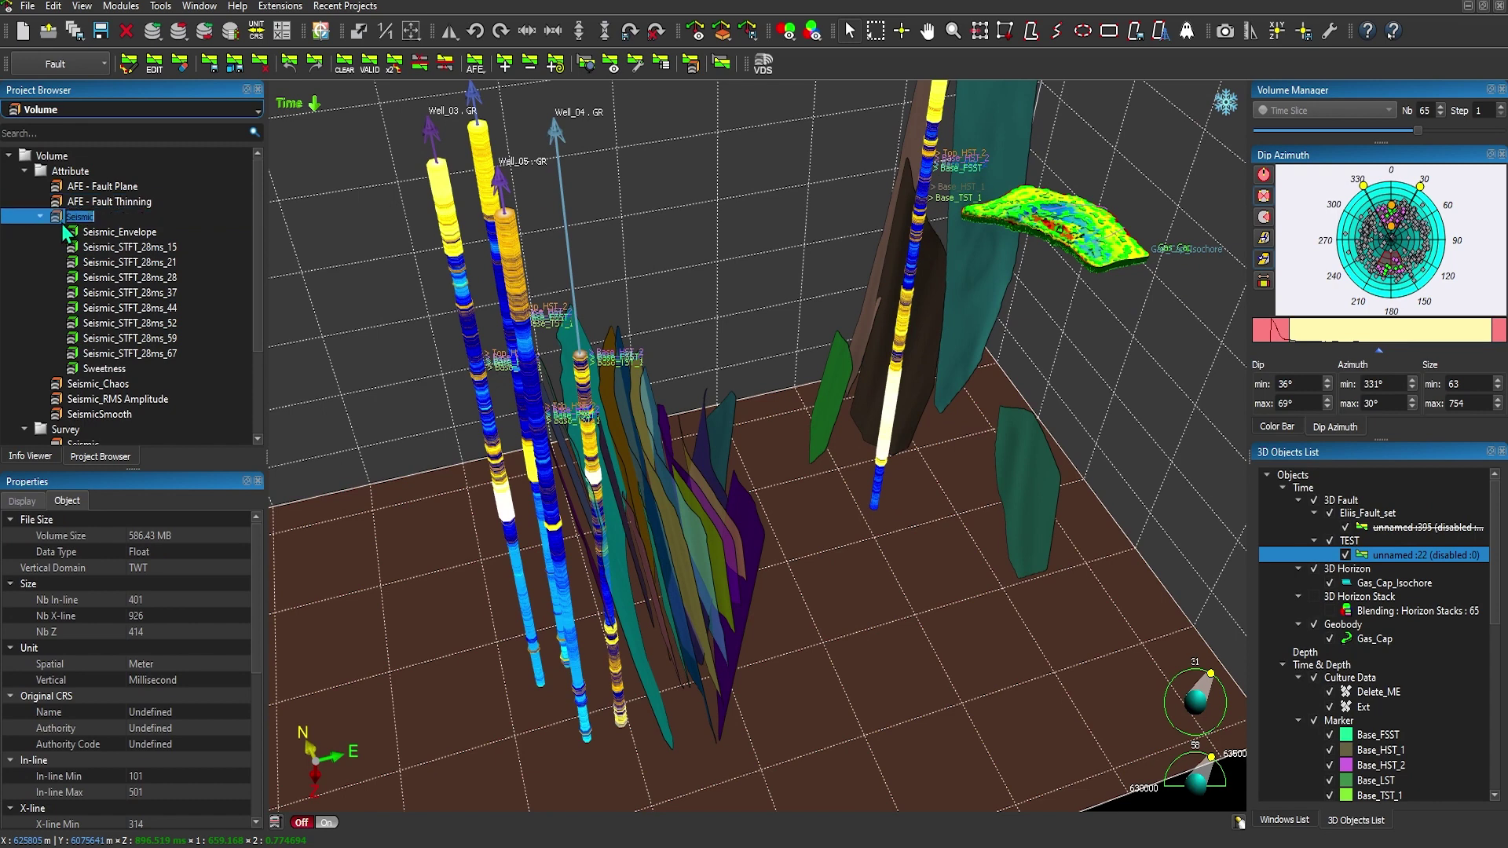
{"action": "left_click_drag", "start_coordinate": [55, 218], "coordinate": [502, 355]}
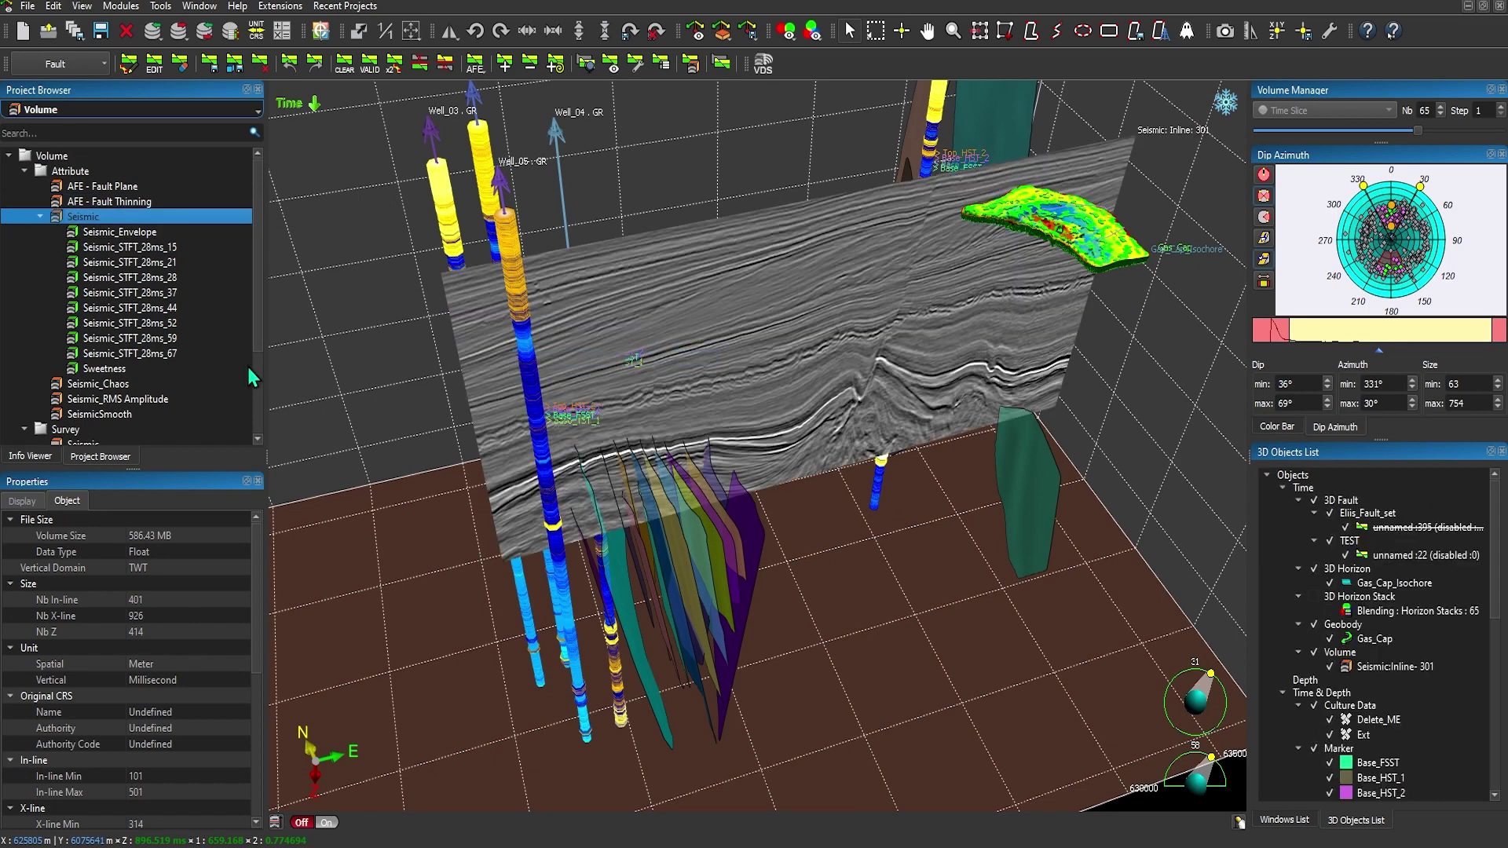
Create a new 3D cube from the Seismic volume and apply the SEISMIC color bar to it.
{"action": "right_click", "coordinate": [54, 214]}
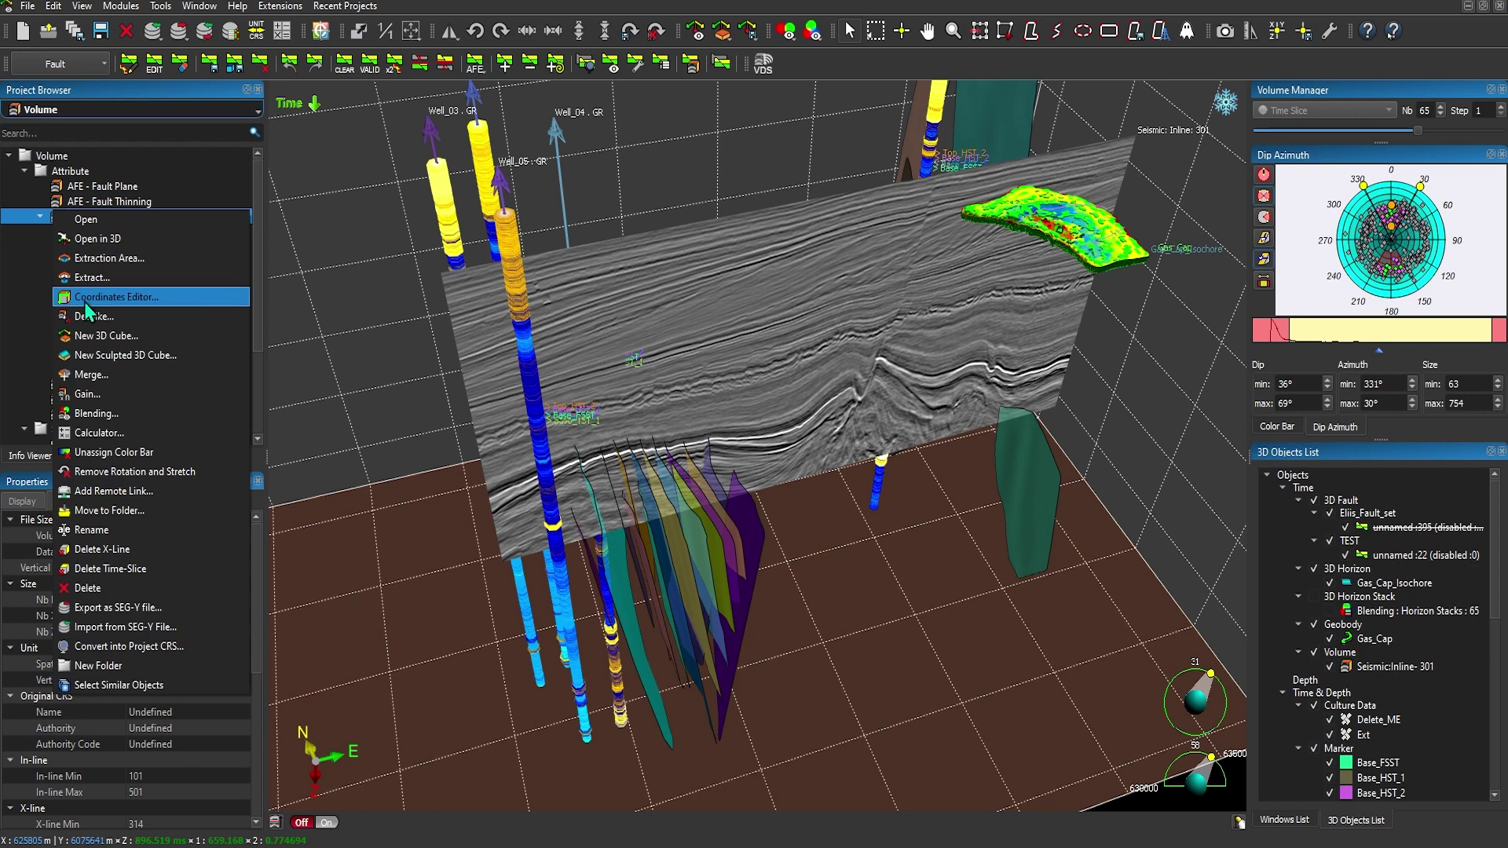
{"action": "left_click", "coordinate": [88, 336]}
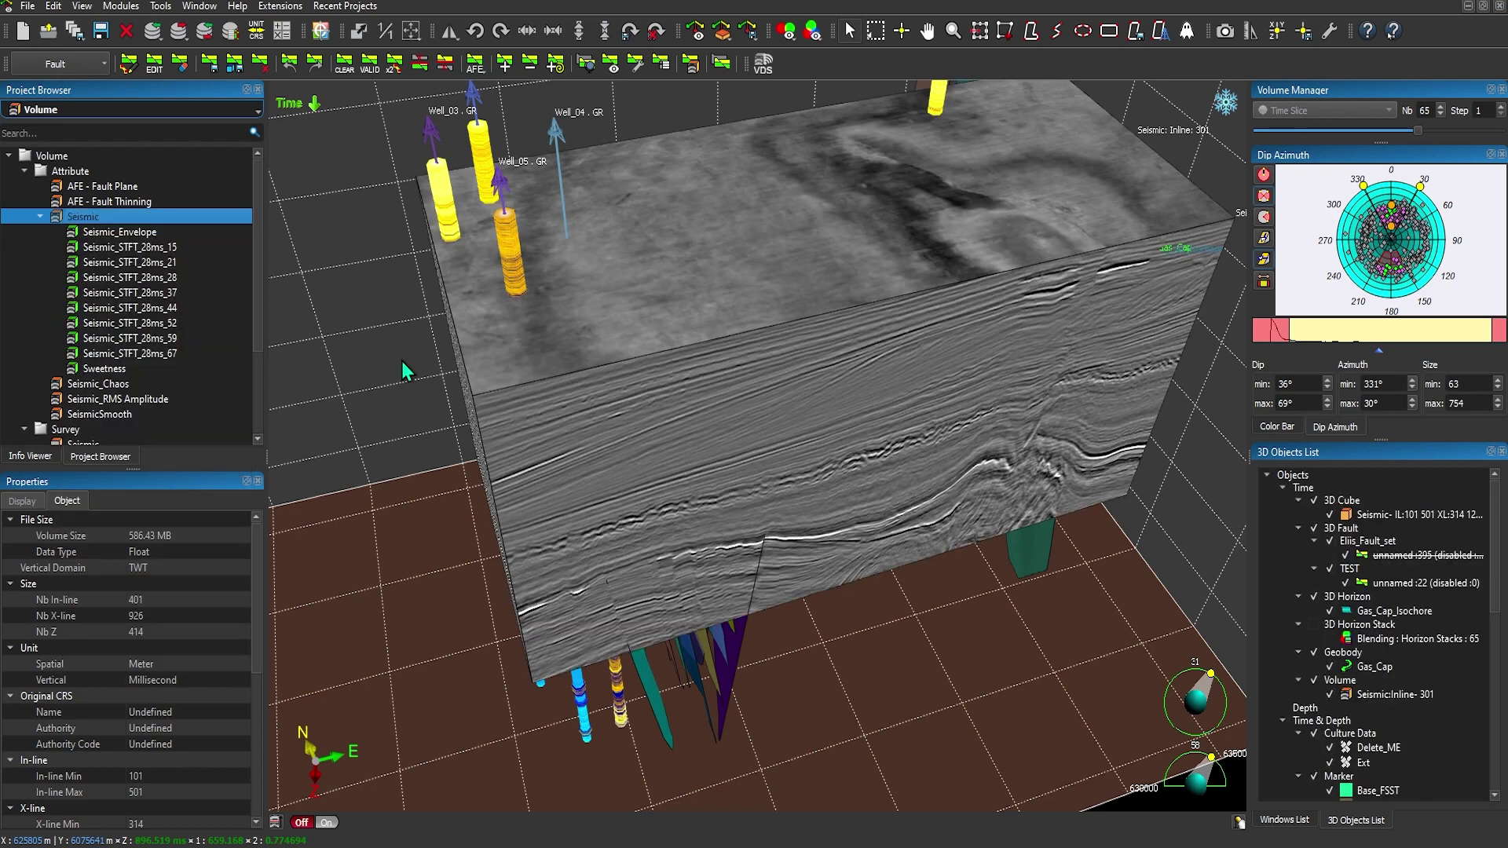
{"action": "left_click", "coordinate": [817, 379]}
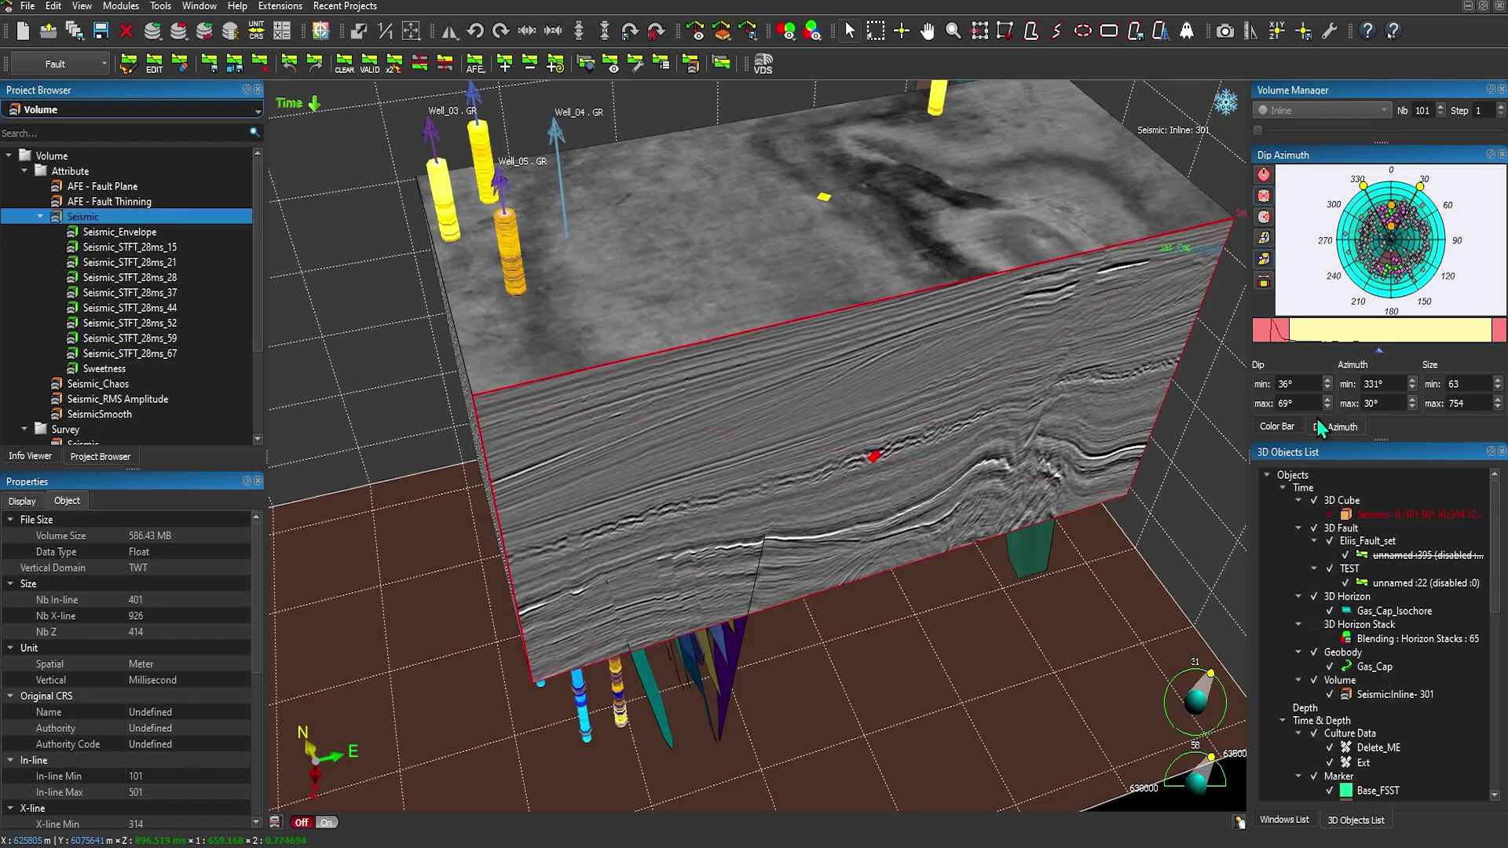
{"action": "left_click", "coordinate": [1292, 429]}
{"action": "left_click", "coordinate": [1333, 174]}
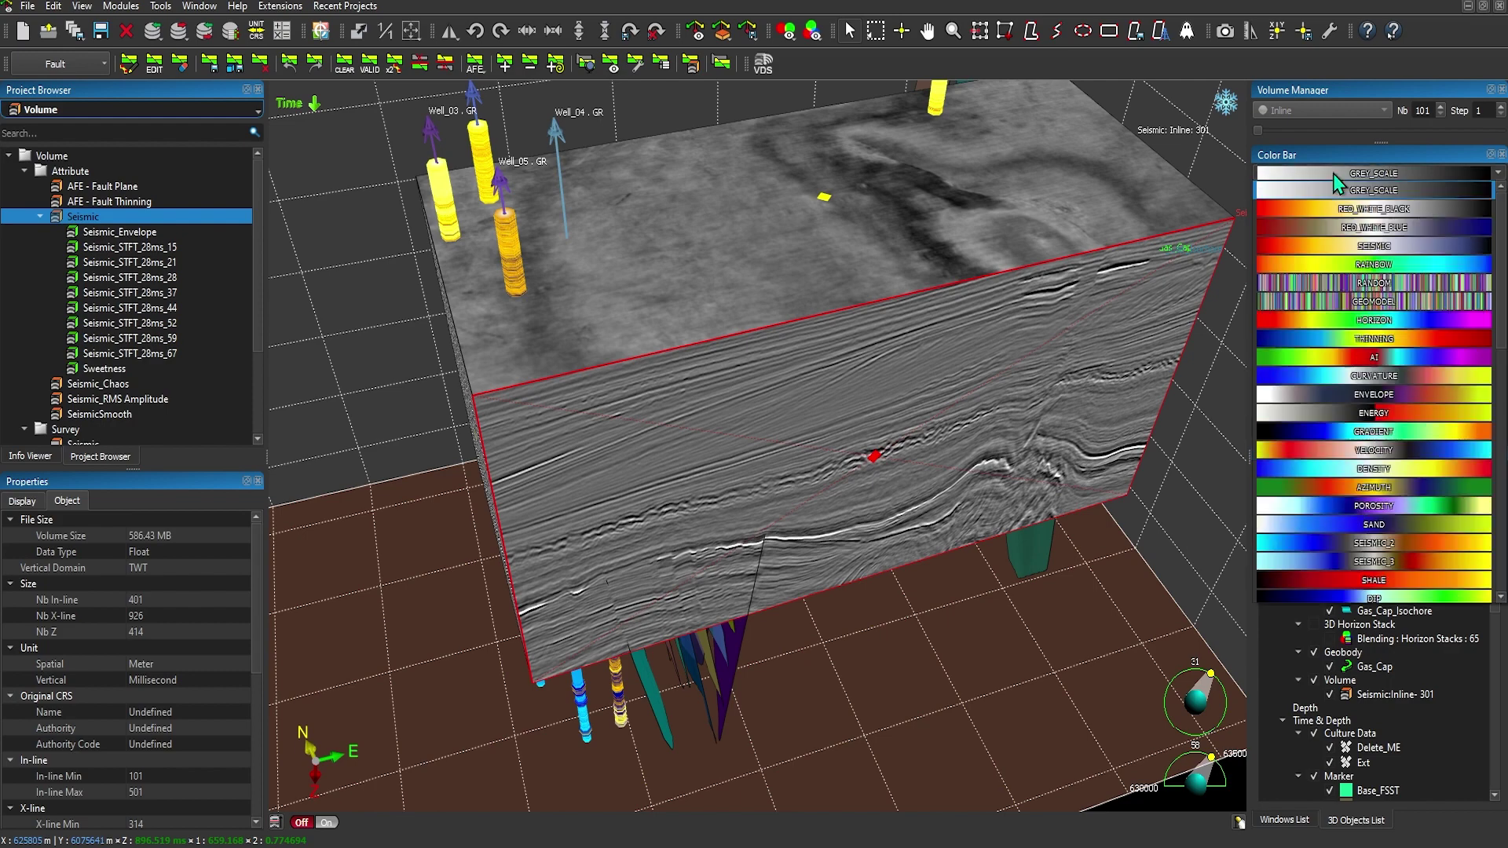
{"action": "left_click", "coordinate": [1337, 246]}
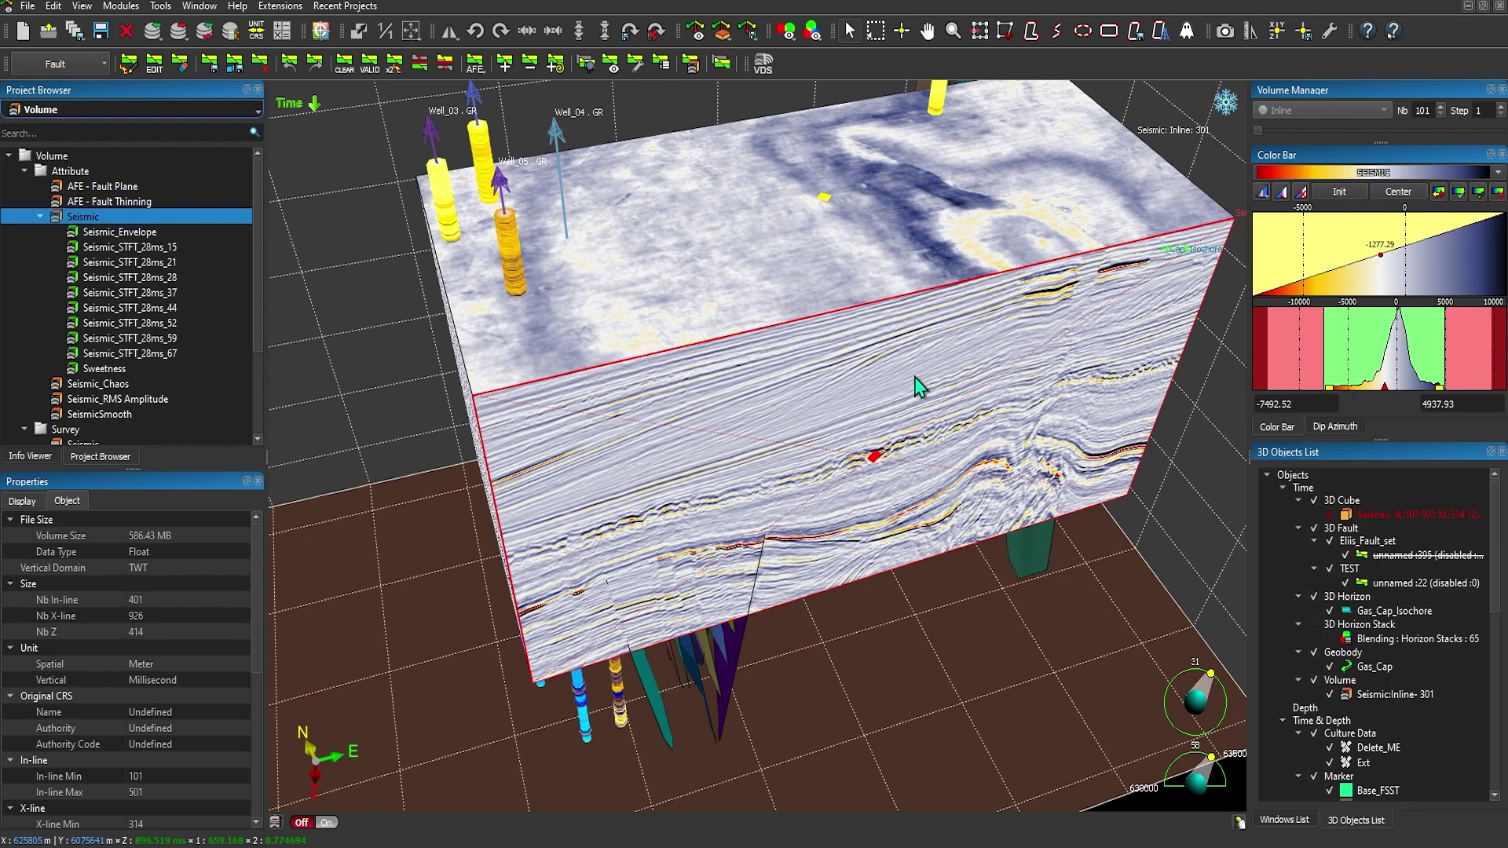
Crop the seismic cube by moving its front inline face to 298 and its upper time slice to 852.
{"action": "left_click_drag", "start_coordinate": [1259, 130], "coordinate": [1378, 133]}
{"action": "left_click_drag", "start_coordinate": [682, 289], "coordinate": [488, 479]}
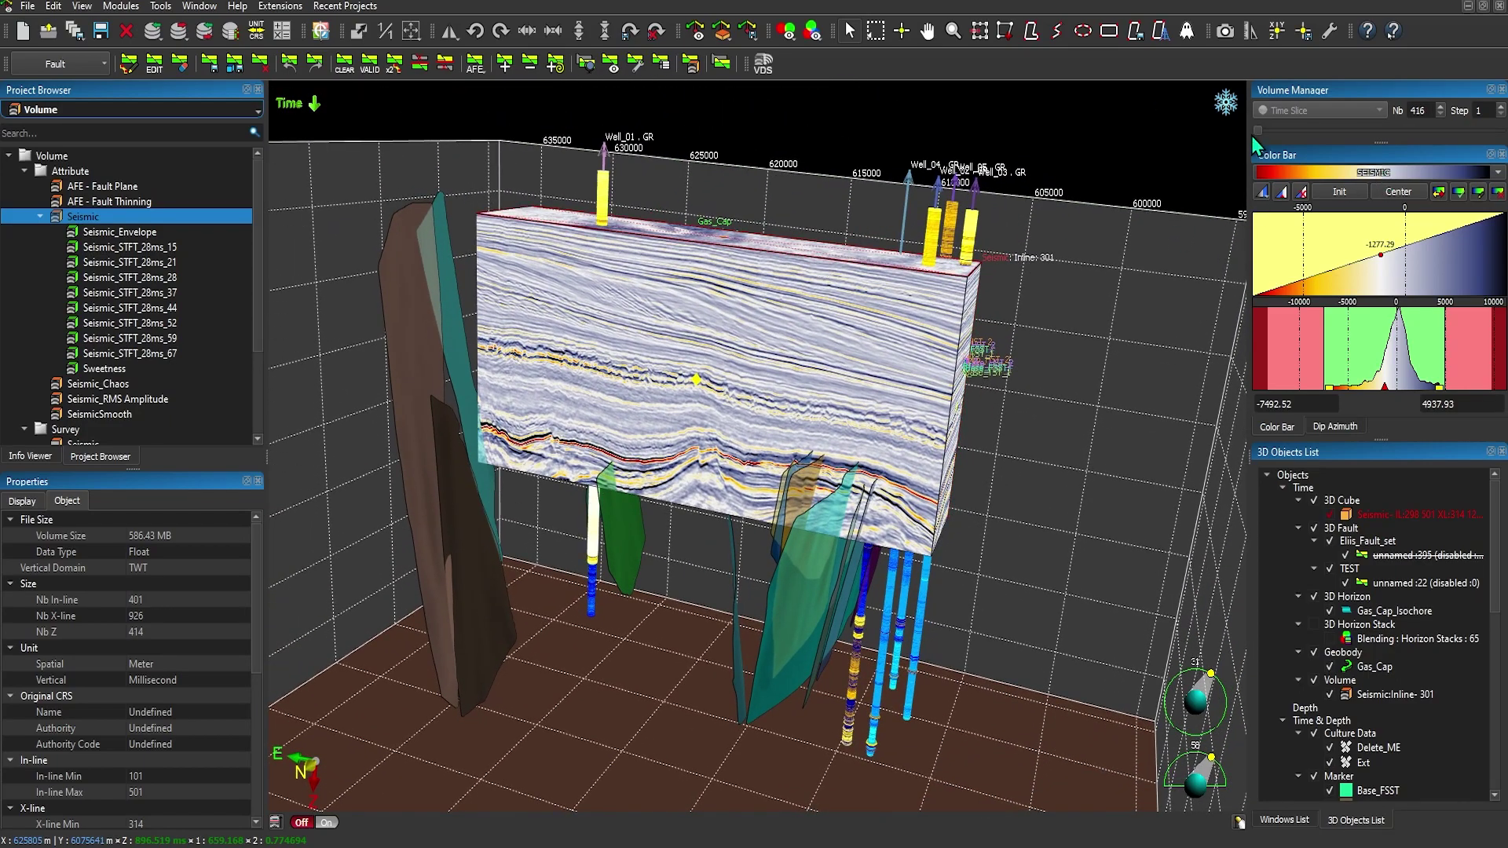
{"action": "left_click_drag", "start_coordinate": [1252, 130], "coordinate": [1292, 131]}
{"action": "left_click", "coordinate": [1322, 132]}
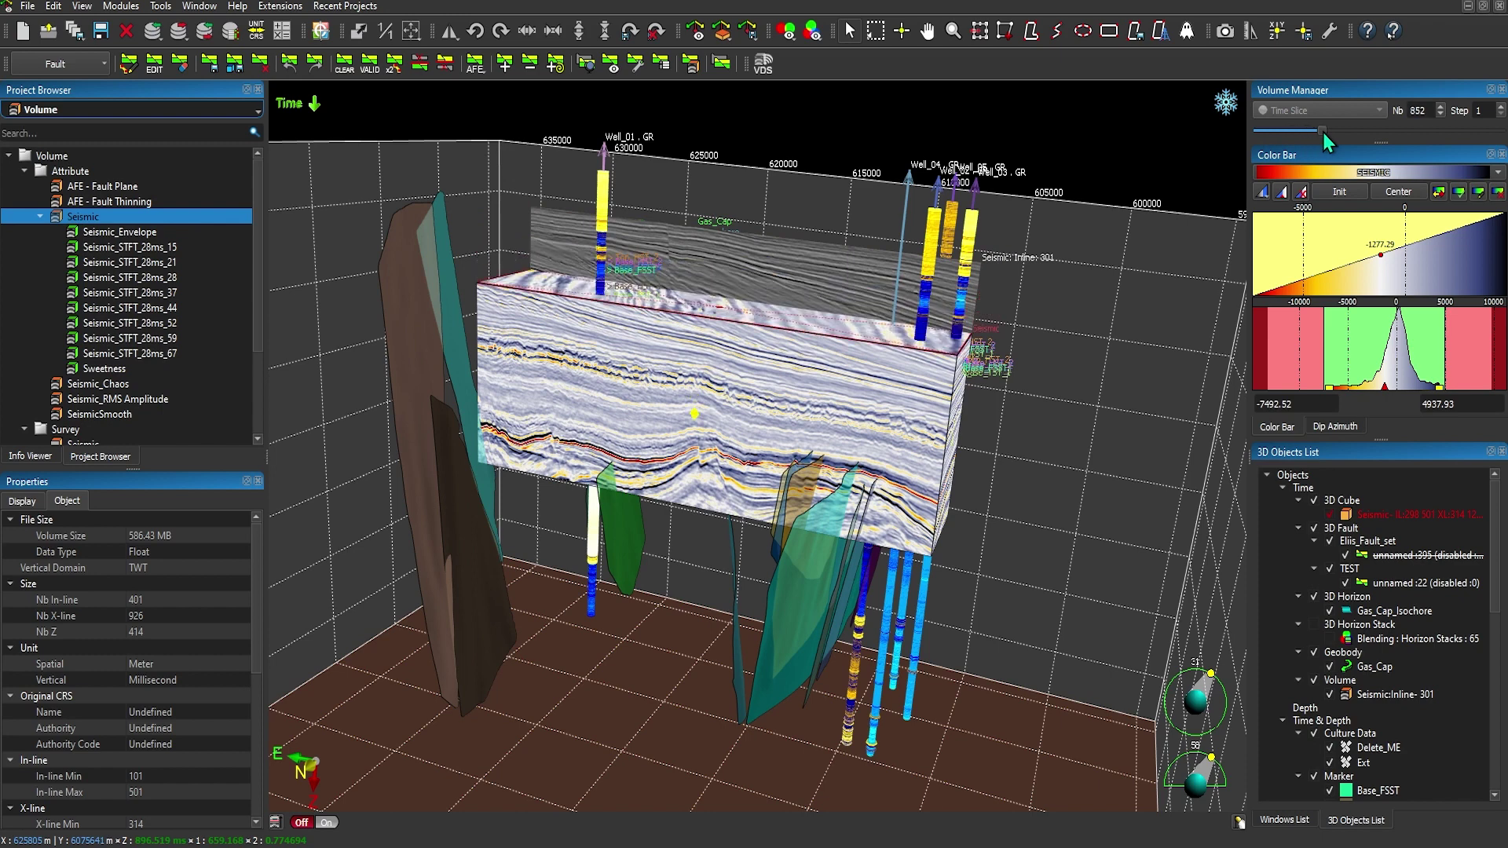
Change the separate seismic section from Inline to Xline 514 and view it with the cropped cube.
{"action": "left_click", "coordinate": [832, 276]}
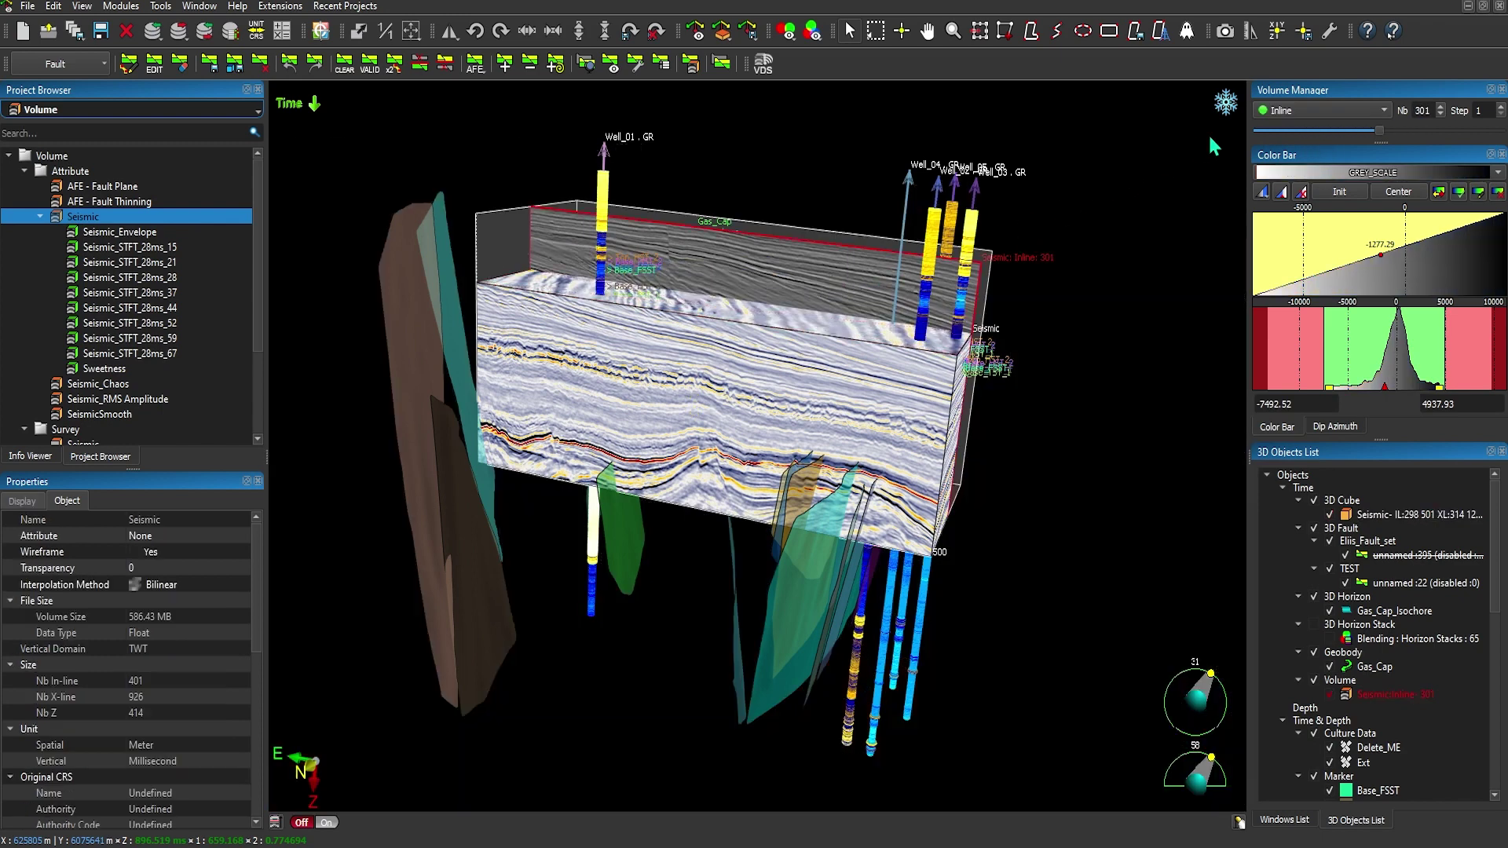
{"action": "left_click", "coordinate": [1283, 110]}
{"action": "left_click", "coordinate": [1280, 127]}
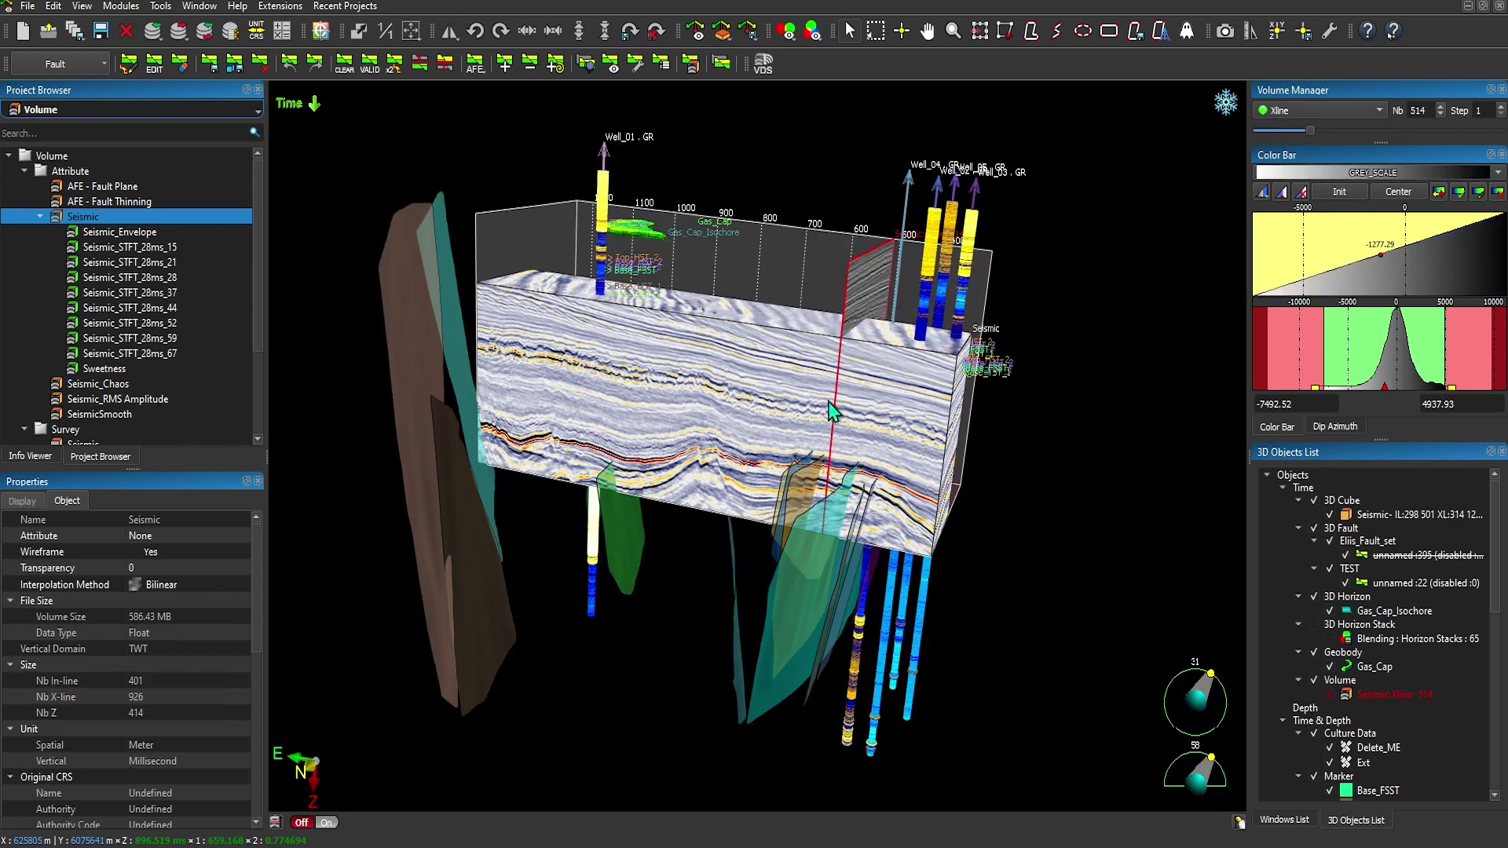
{"action": "left_click_drag", "start_coordinate": [799, 424], "coordinate": [770, 550]}
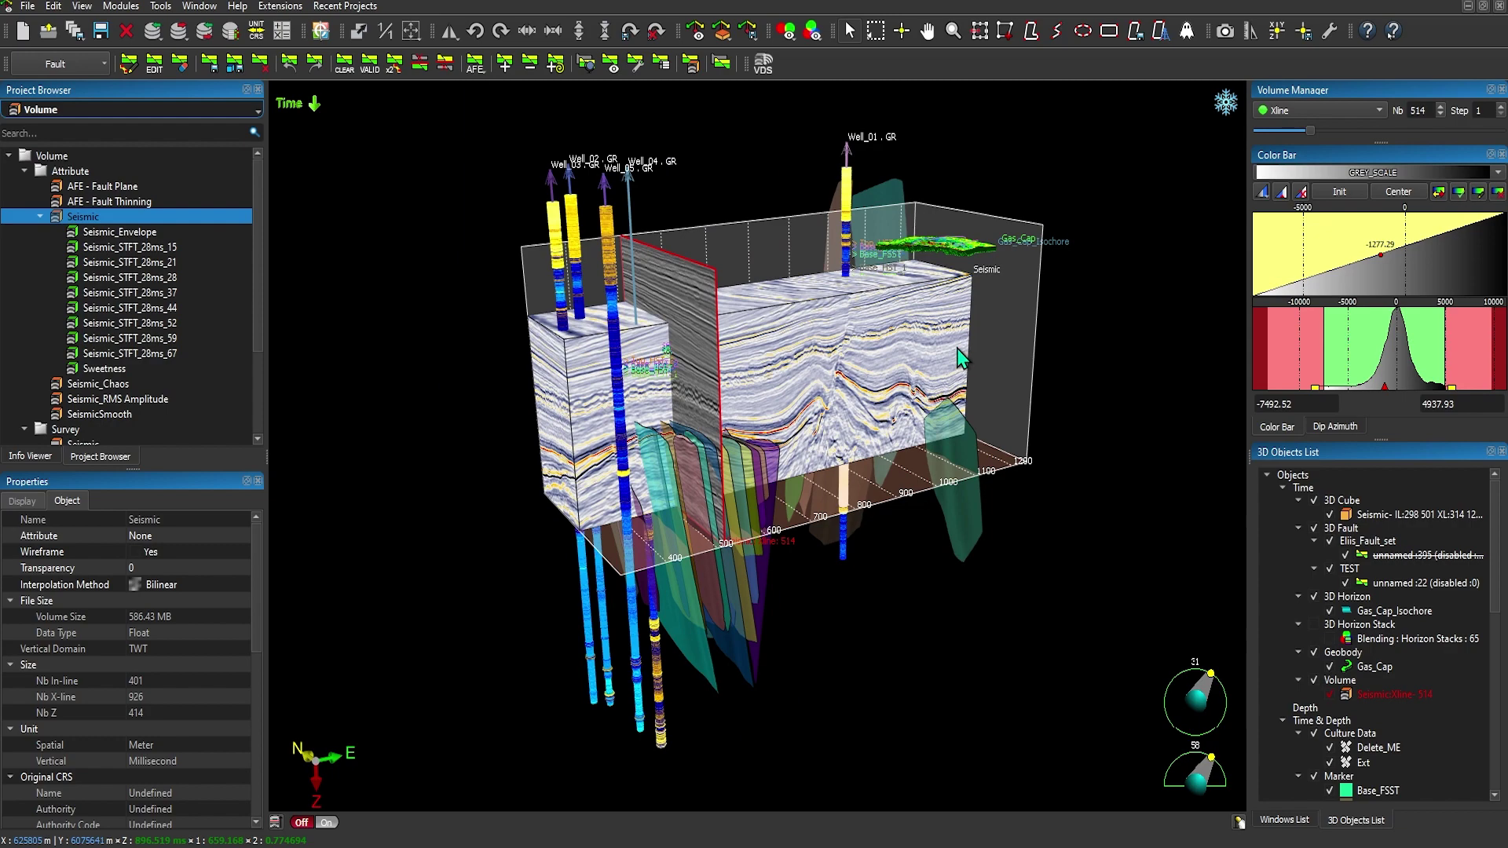
Apply the SEISMIC color bar to the Xline section and inspect the combined scene from several angles.
{"action": "left_click", "coordinate": [1290, 171]}
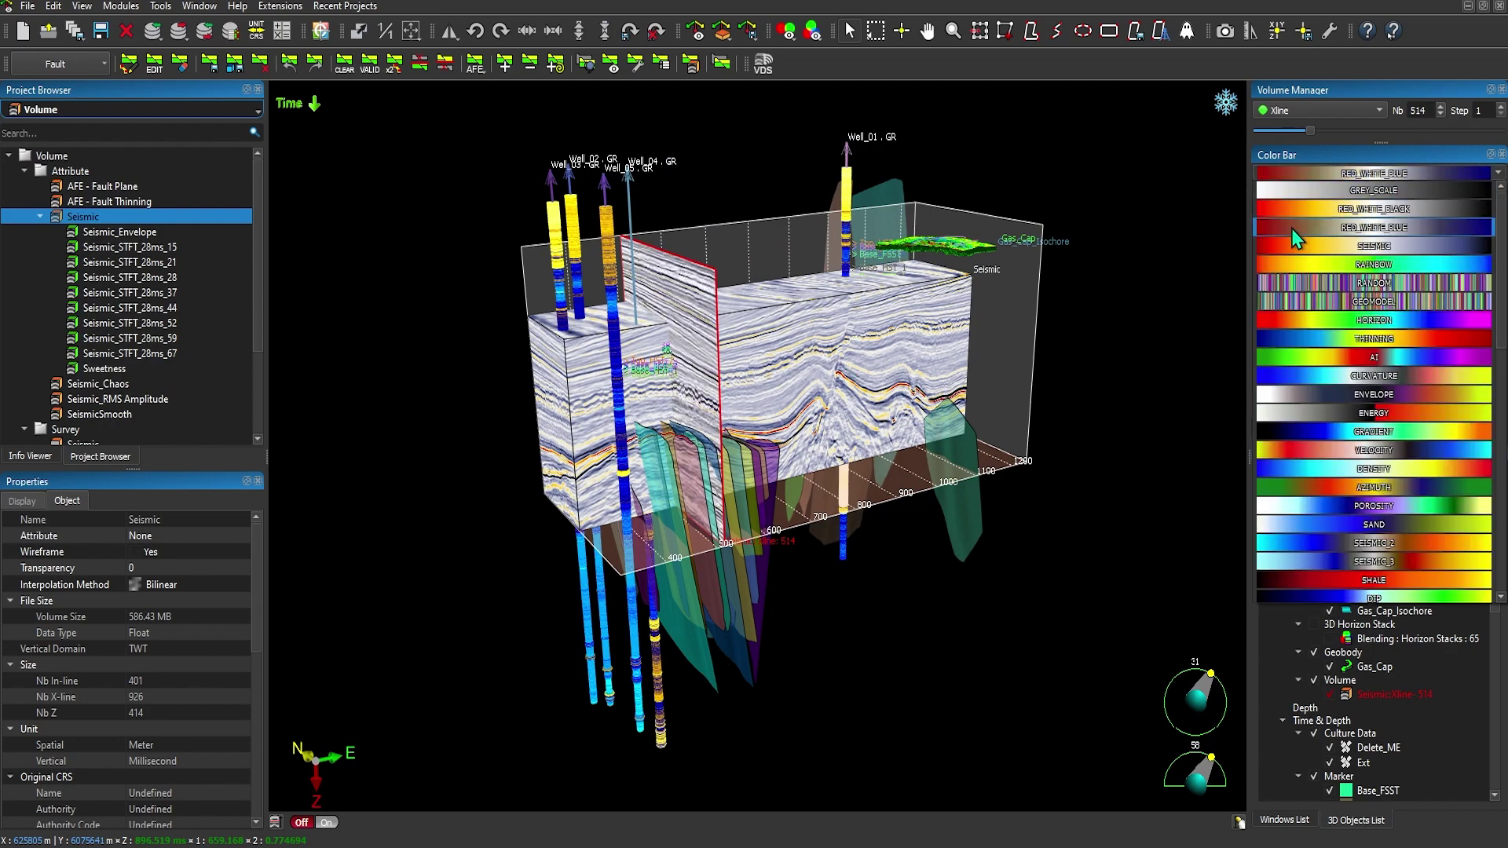
{"action": "left_click", "coordinate": [1297, 245]}
{"action": "scroll", "coordinate": [910, 389], "scroll_direction": "up", "scroll_amount": 3}
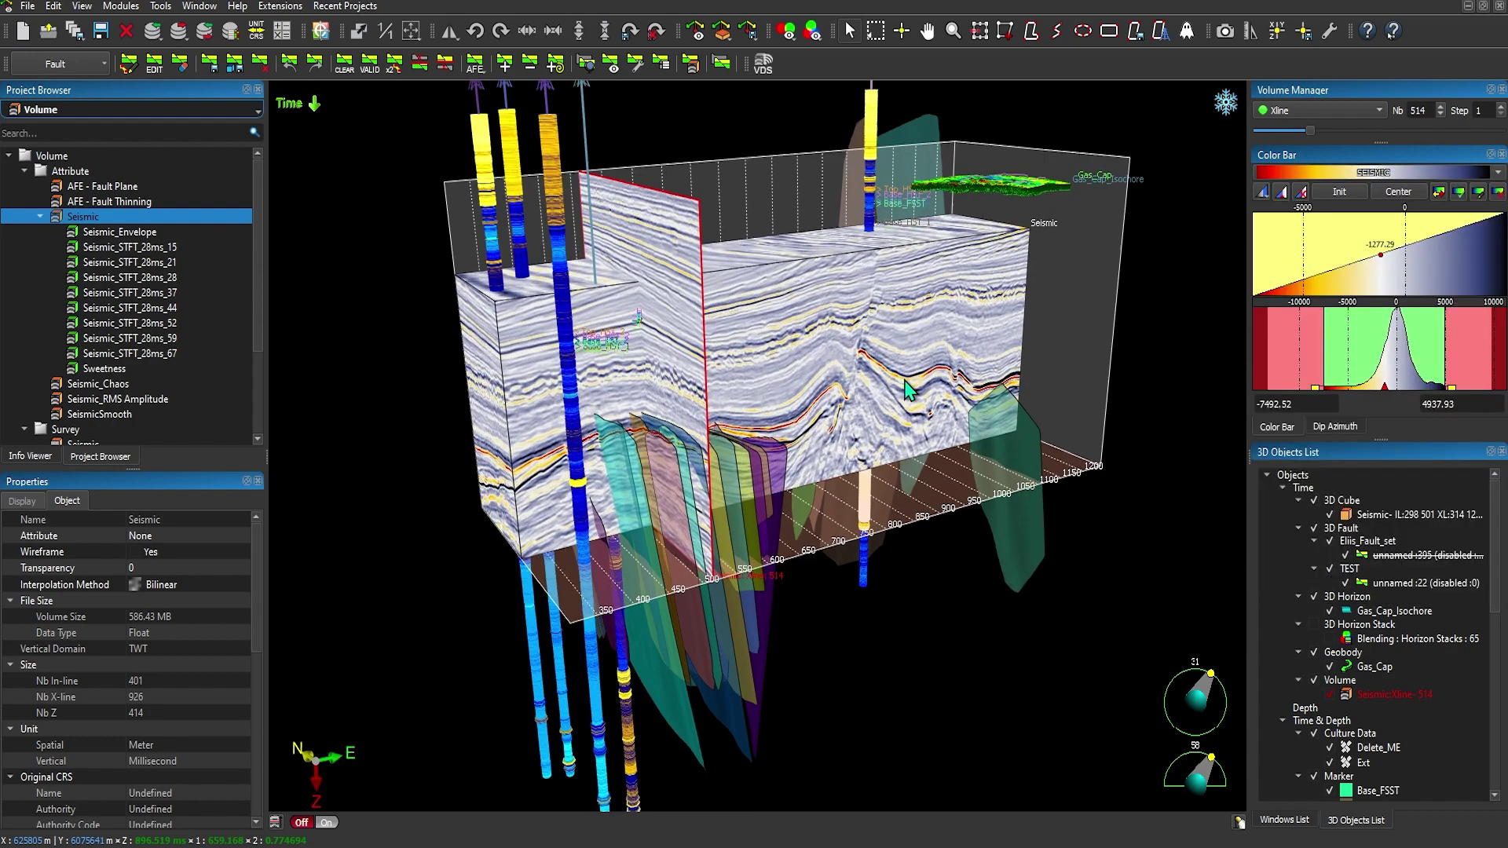
{"action": "left_click_drag", "start_coordinate": [812, 476], "coordinate": [736, 475]}
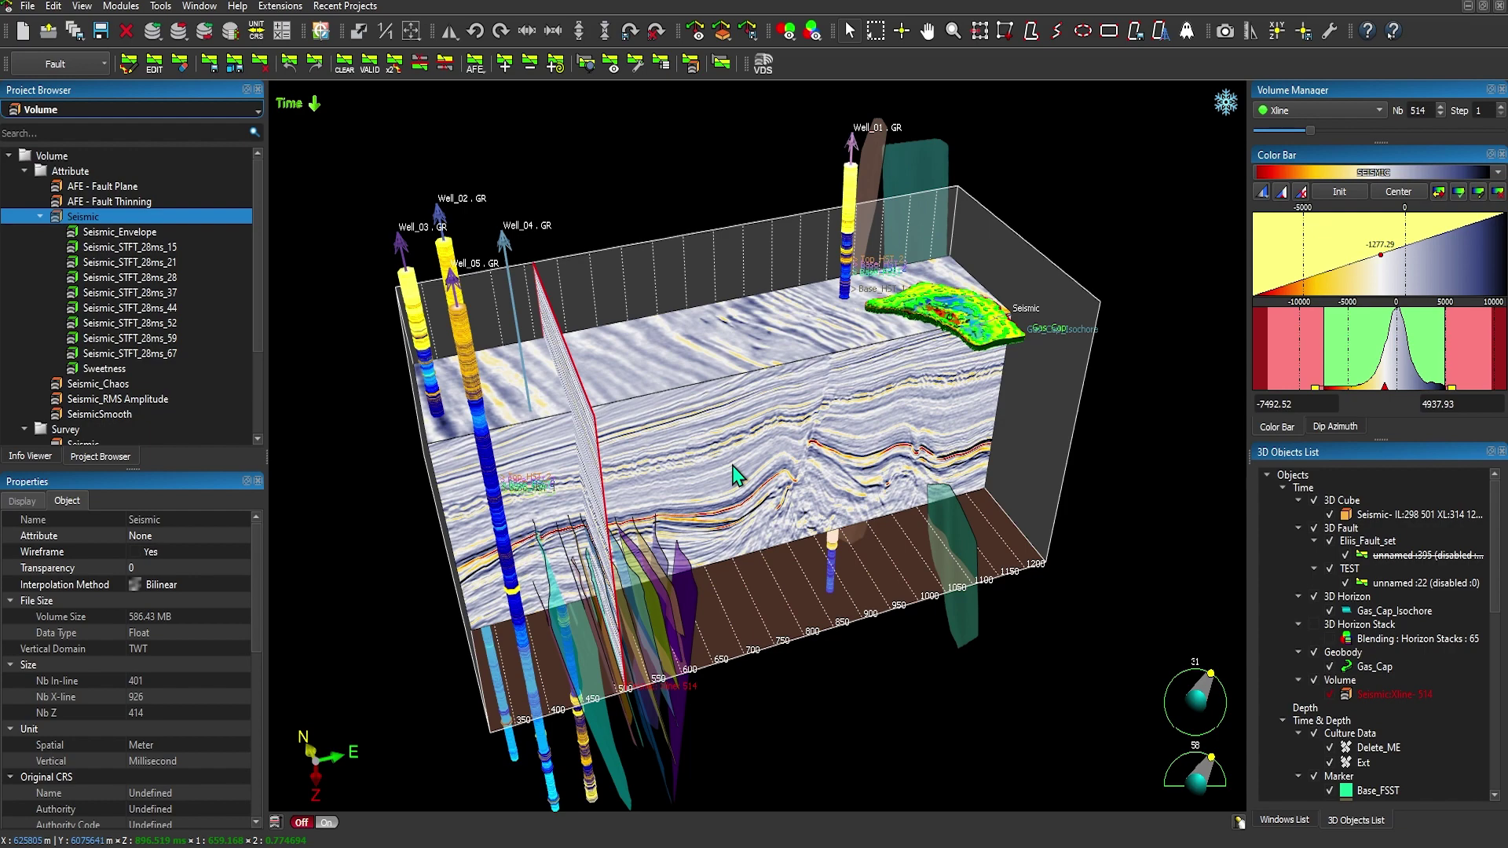
{"action": "left_click_drag", "start_coordinate": [736, 474], "coordinate": [825, 512]}
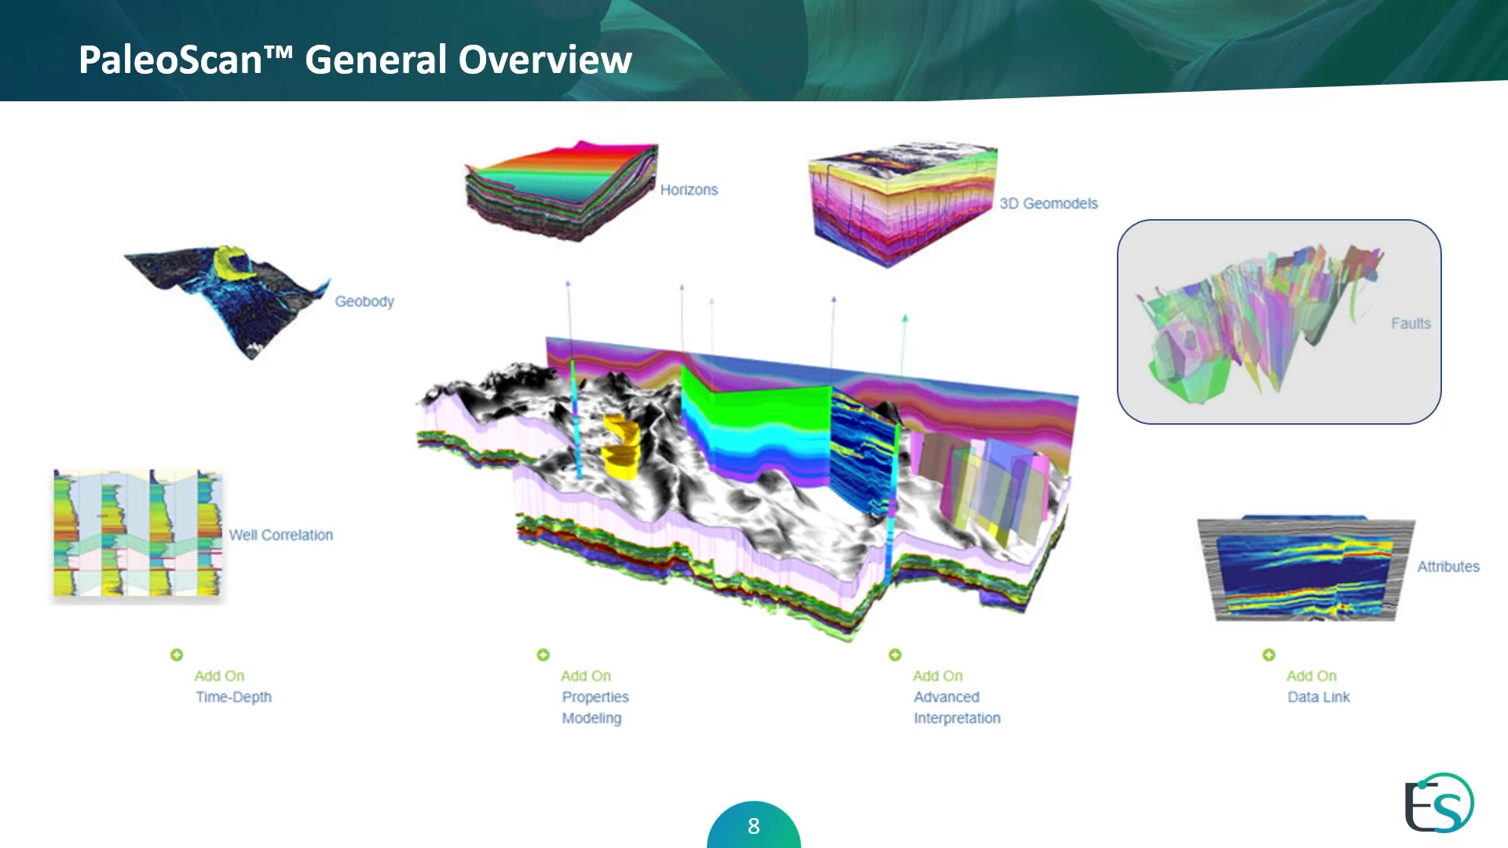
{"action": "key", "text": "Right"}
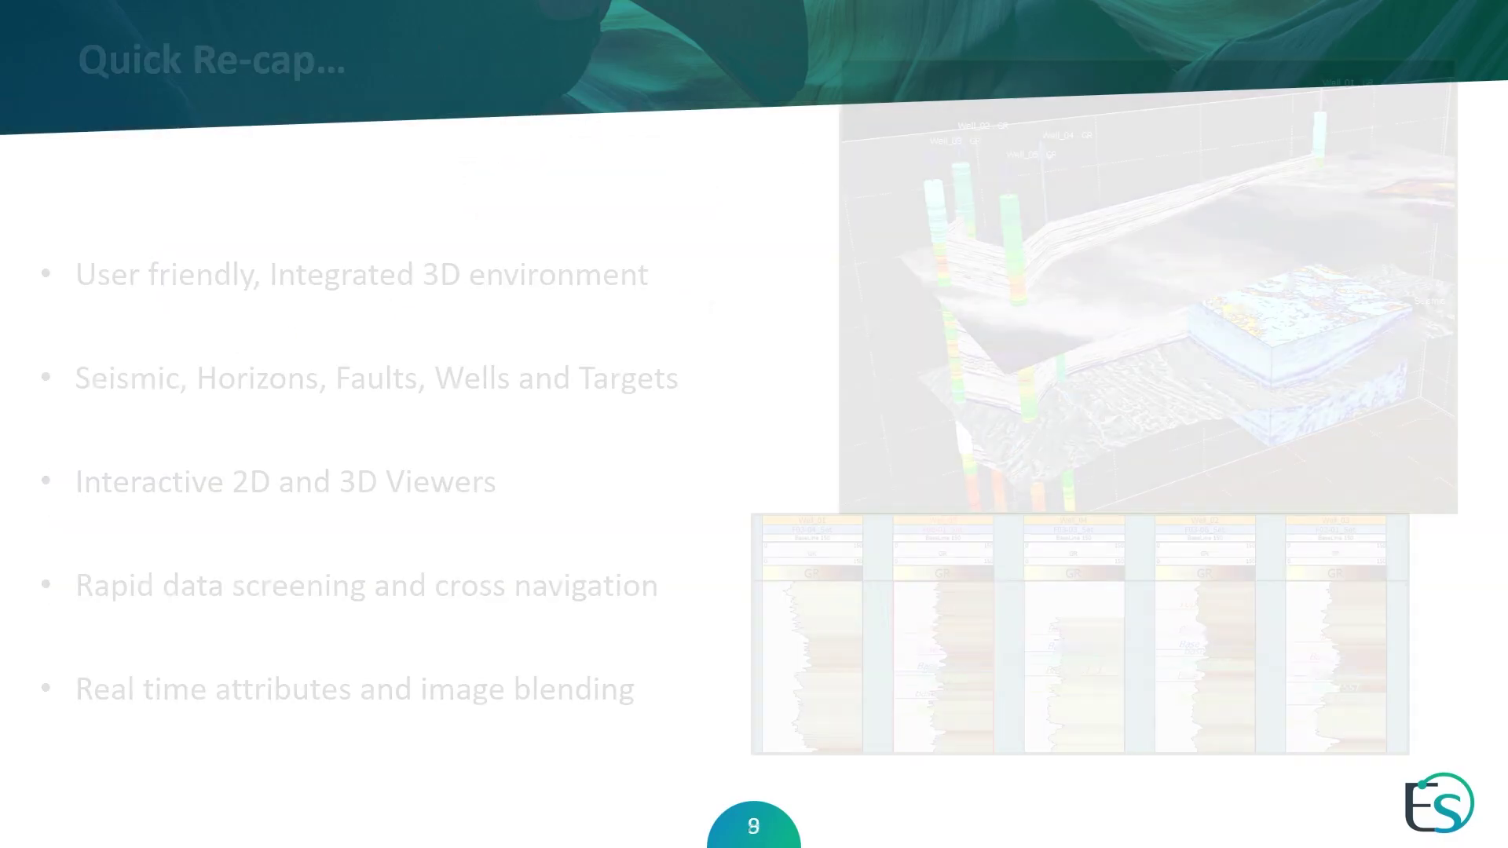